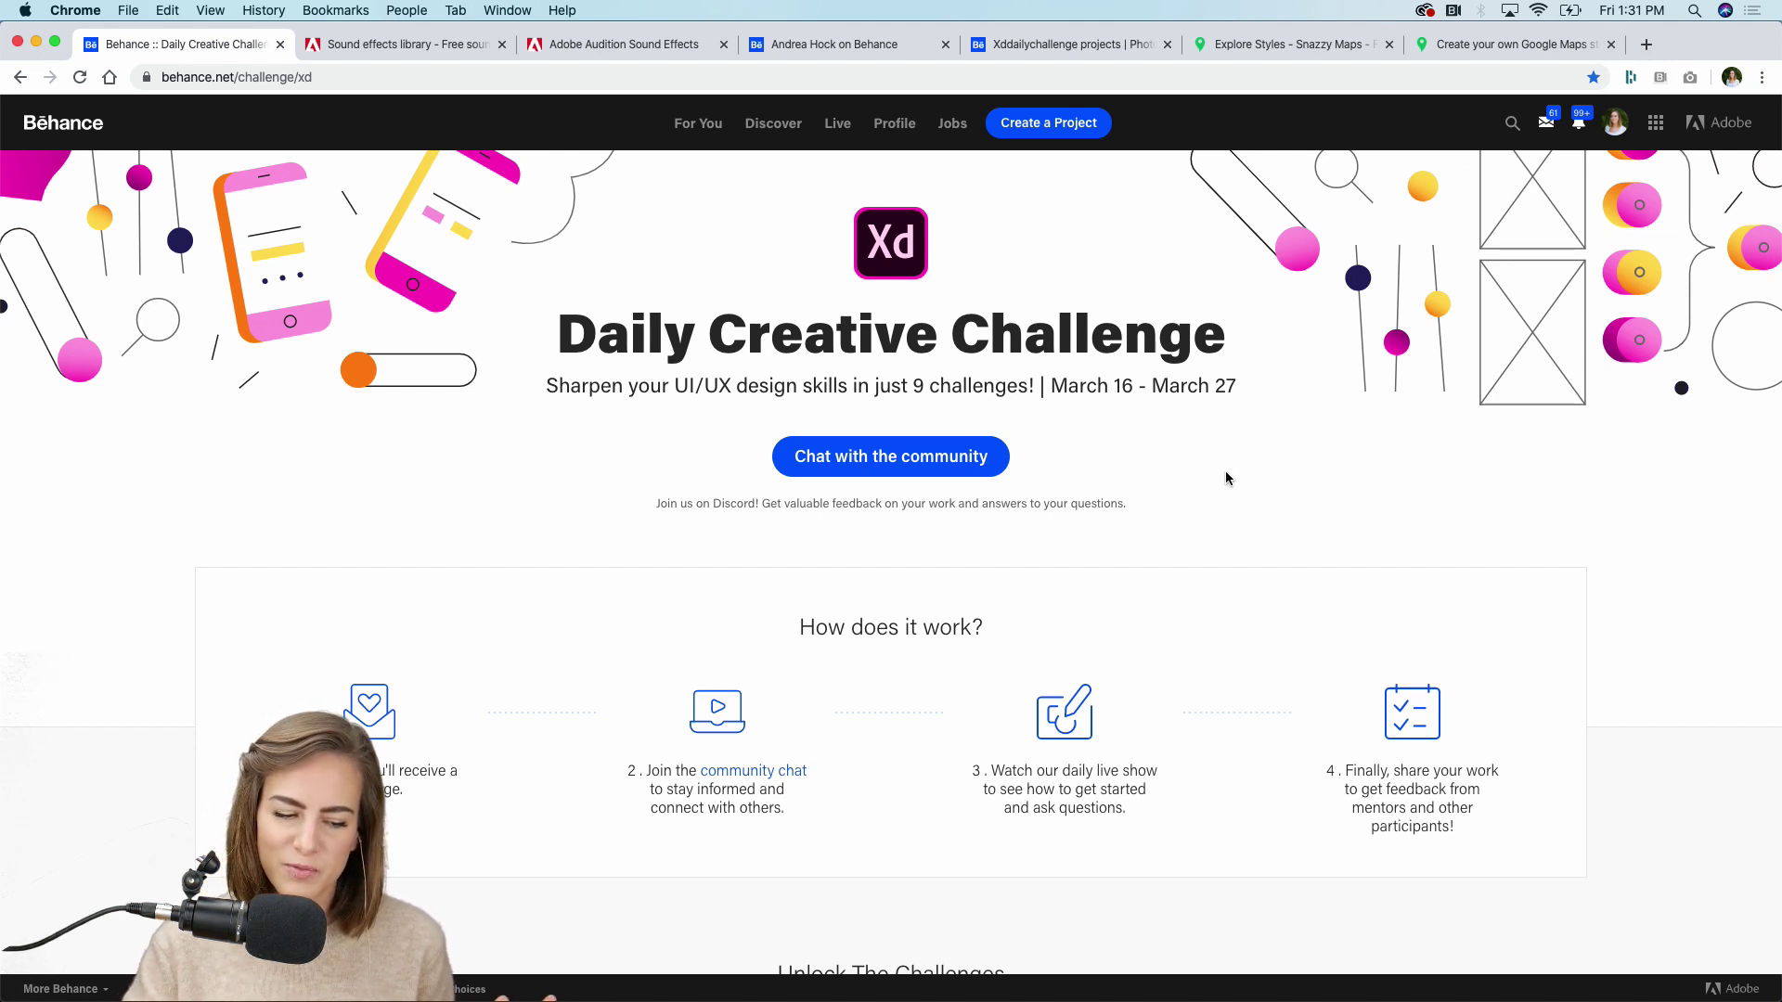
Open the starter file of the March 20 Sounds challenge from the challenge page and show its download options
{"action": "scroll", "coordinate": [1226, 477], "scroll_direction": "down", "scroll_amount": 3}
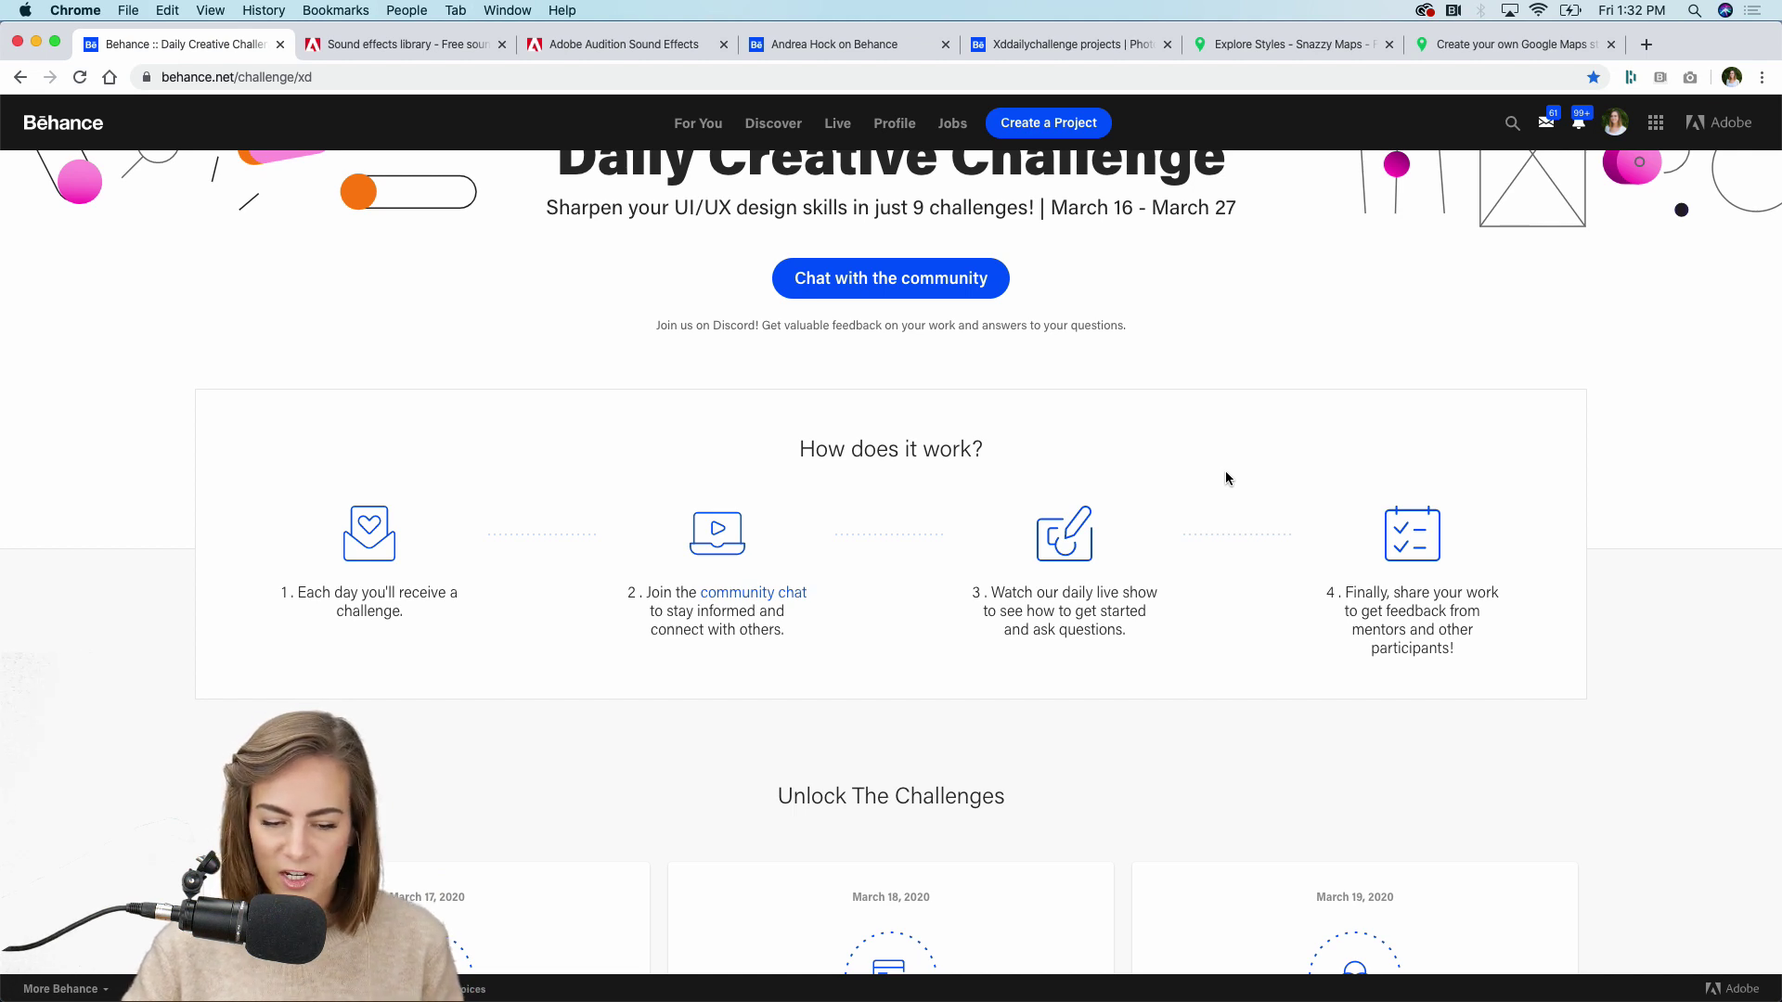
{"action": "scroll", "coordinate": [1225, 473], "scroll_direction": "down", "scroll_amount": 1}
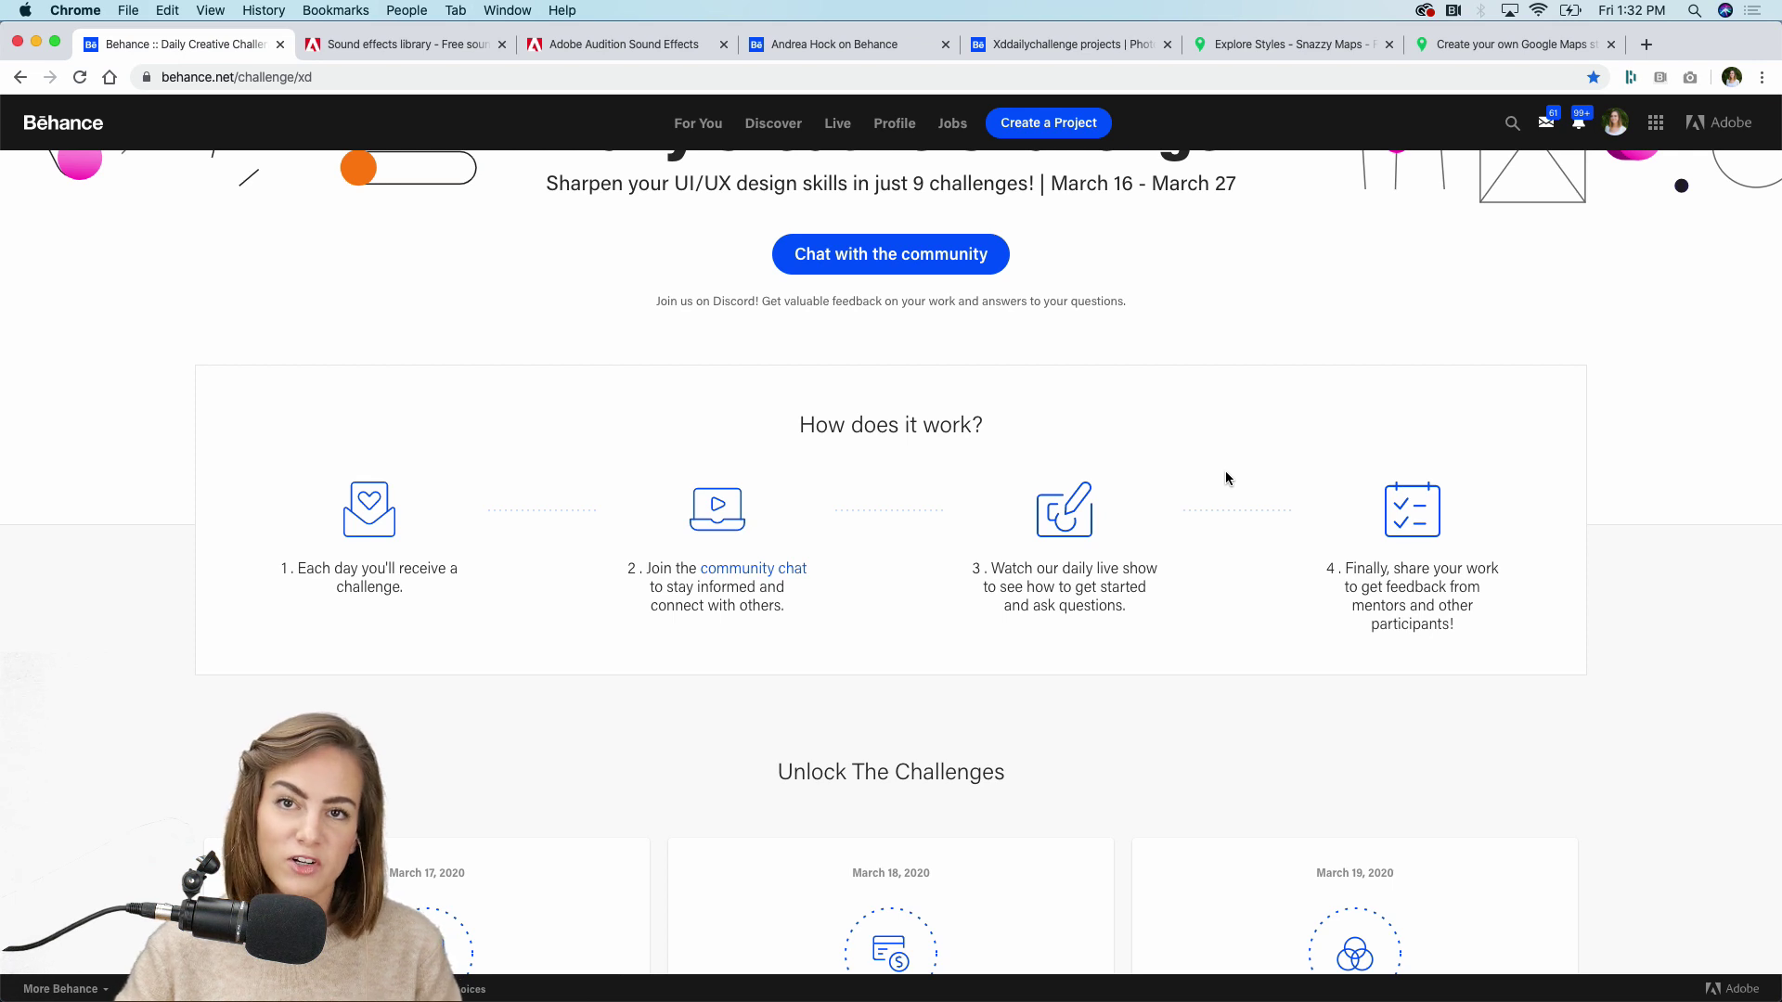
{"action": "scroll", "coordinate": [1225, 476], "scroll_direction": "down", "scroll_amount": 3}
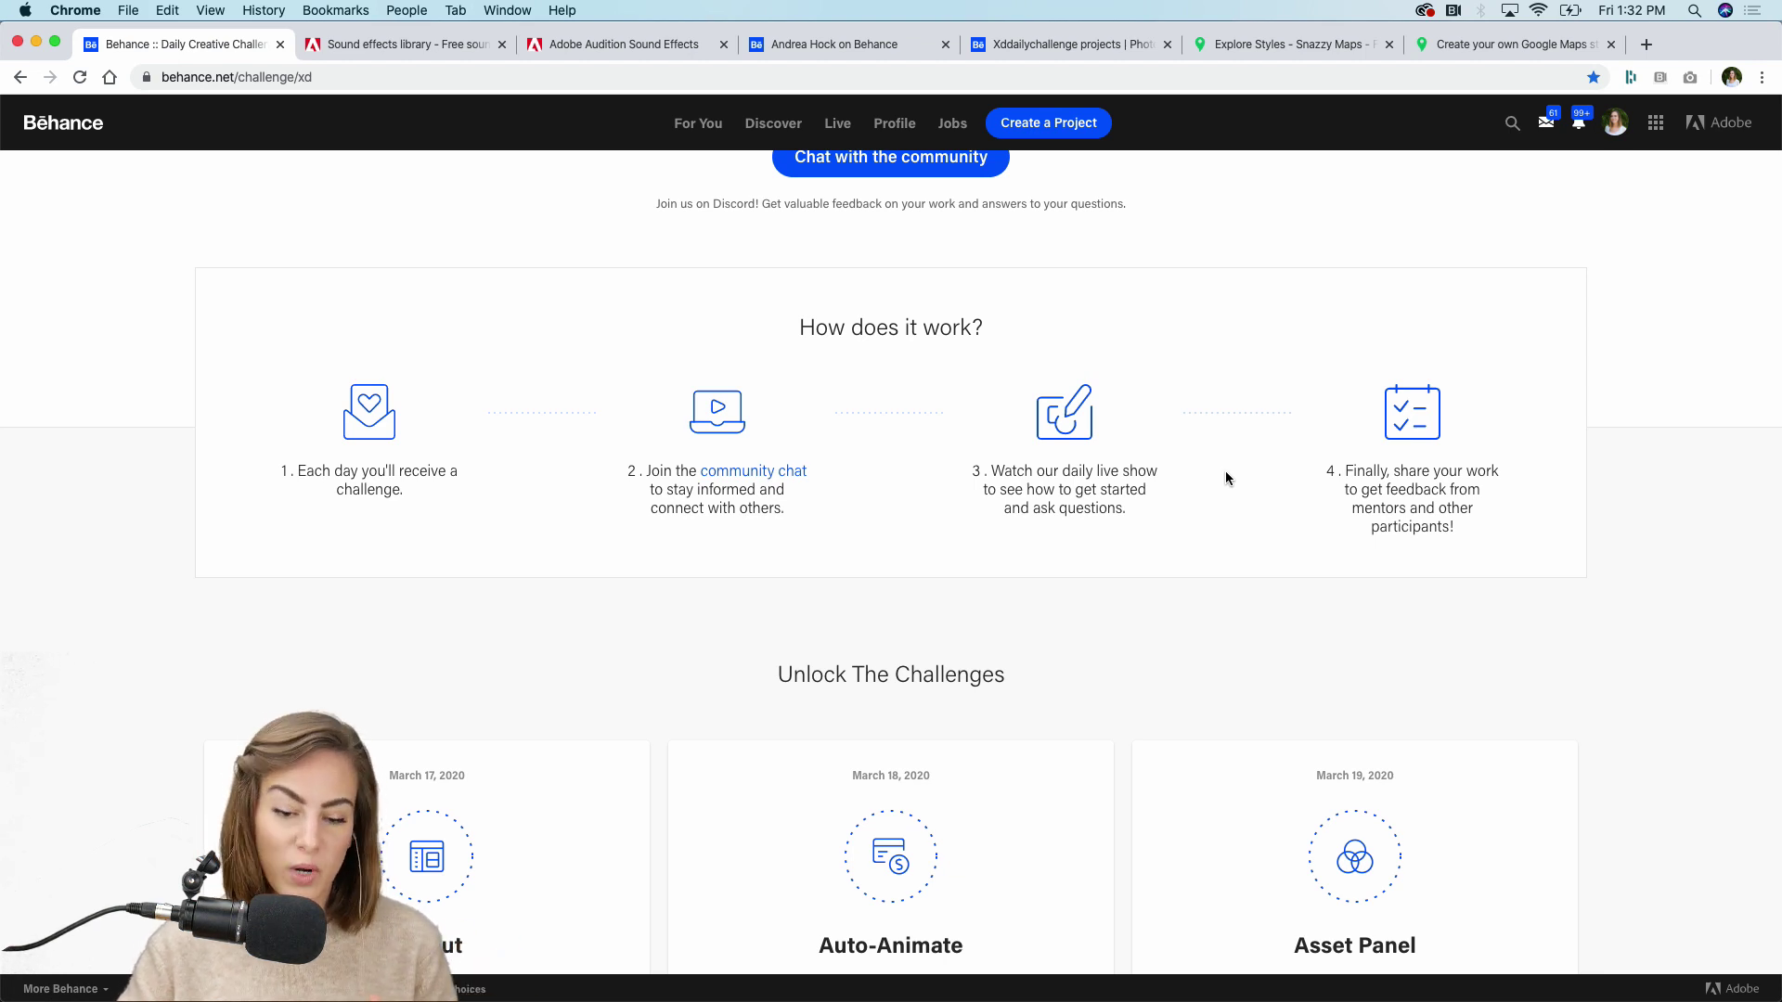
{"action": "scroll", "coordinate": [1225, 477], "scroll_direction": "down", "scroll_amount": 5}
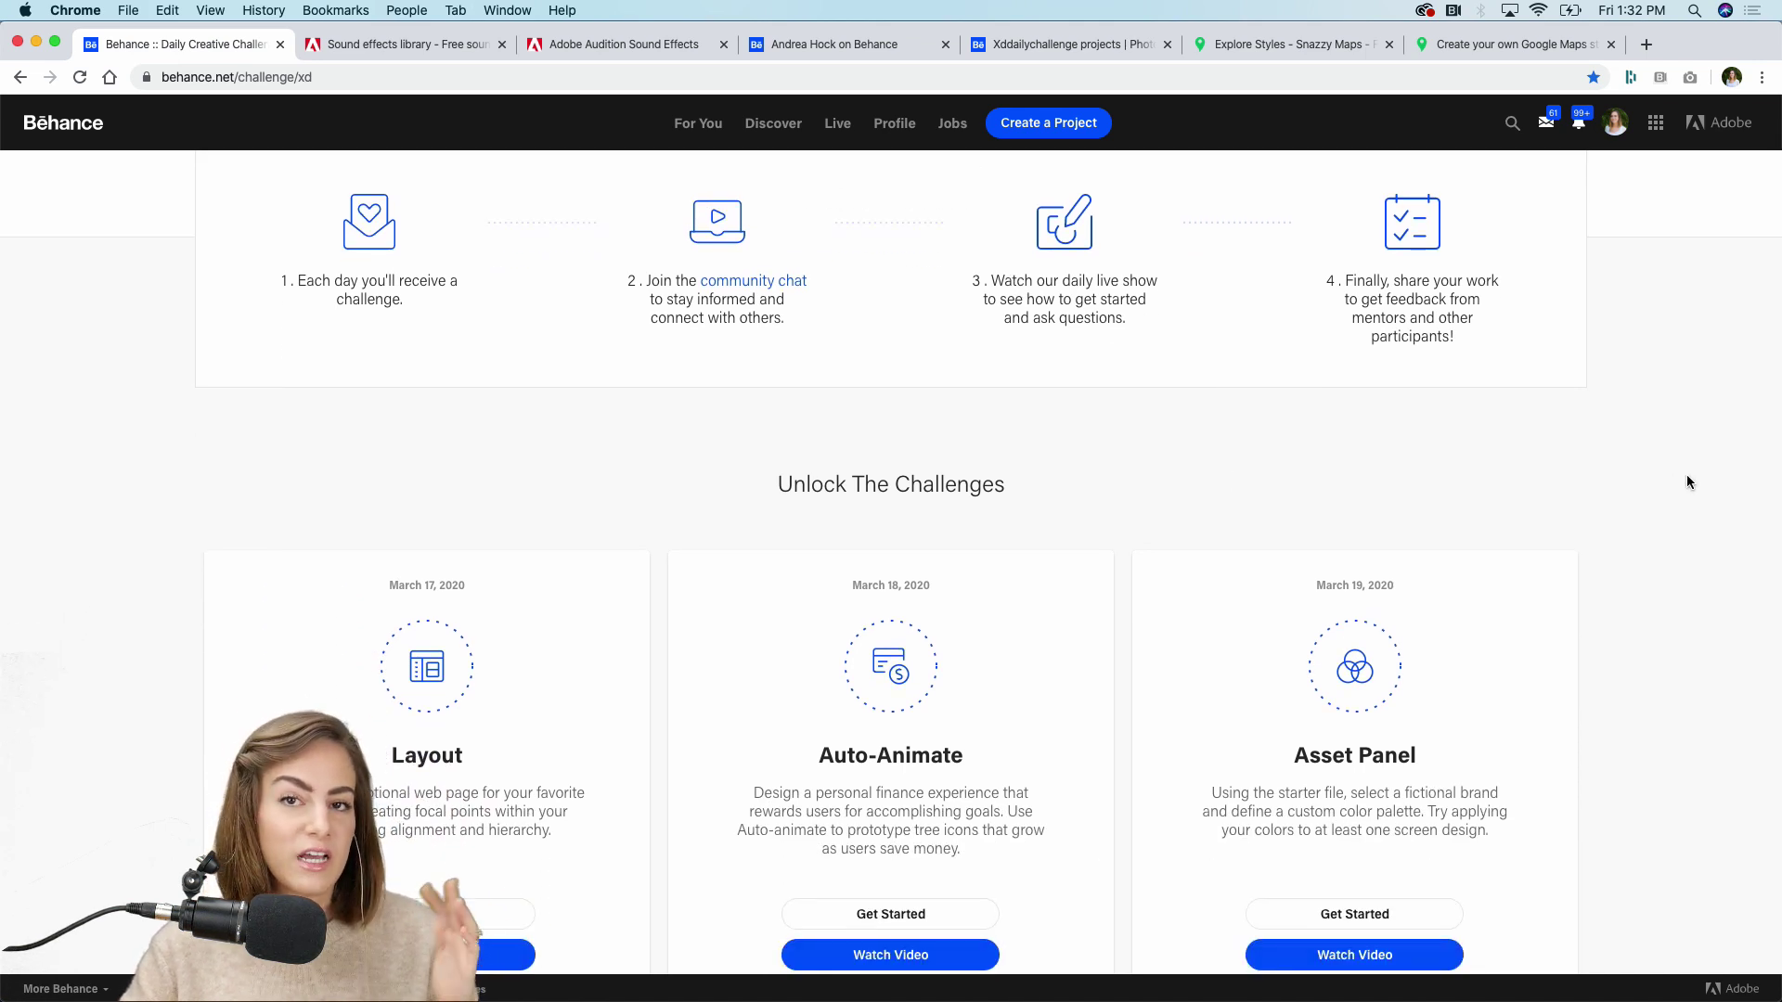
{"action": "scroll", "coordinate": [1686, 477], "scroll_direction": "down", "scroll_amount": 7}
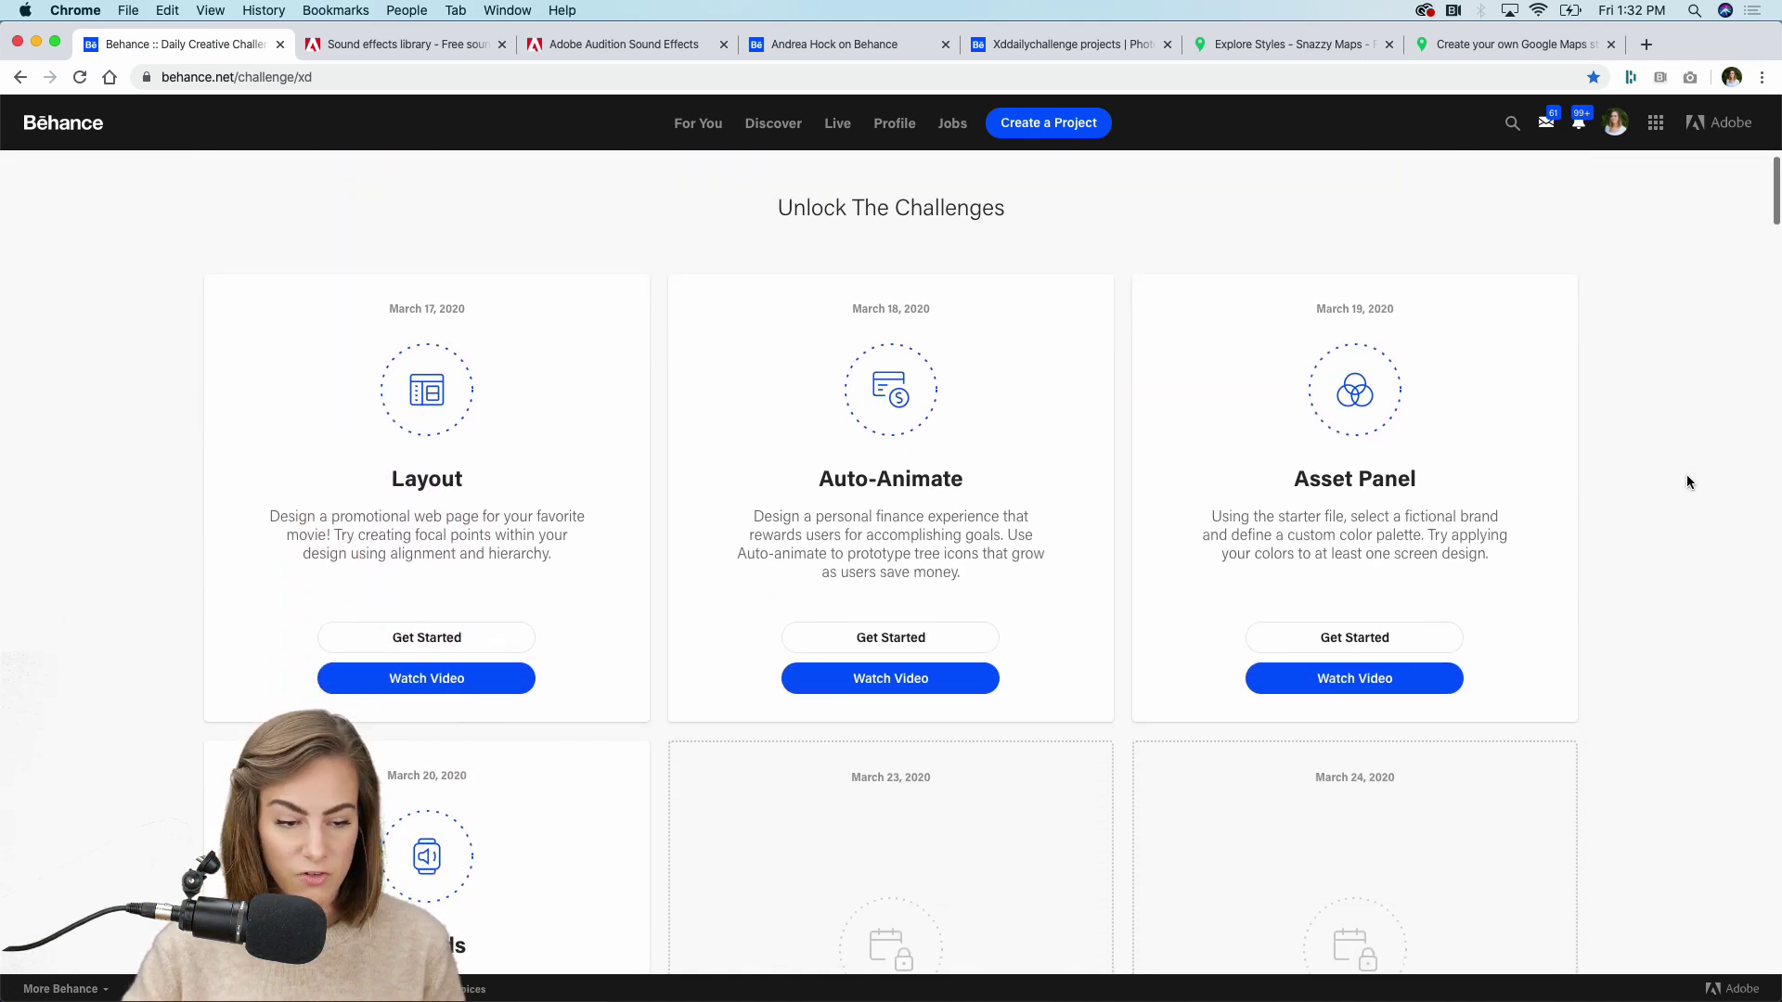
{"action": "scroll", "coordinate": [1687, 476], "scroll_direction": "down", "scroll_amount": 8}
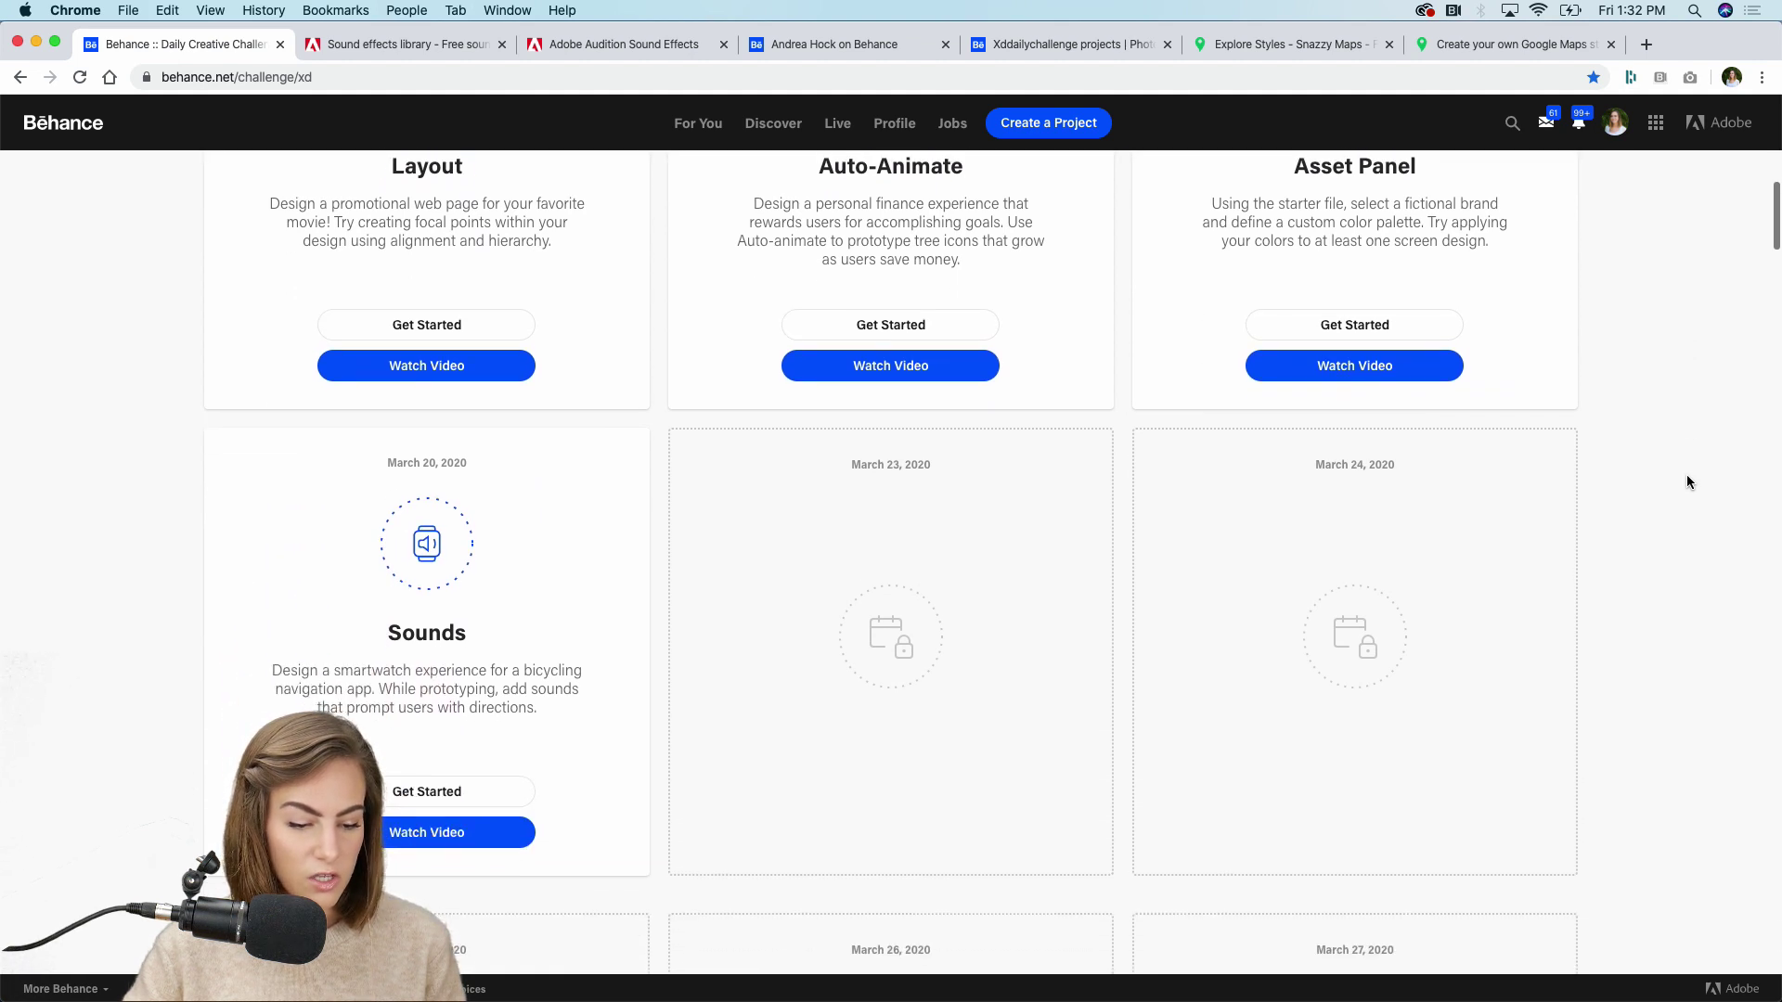
{"action": "scroll", "coordinate": [1686, 482], "scroll_direction": "down", "scroll_amount": 5}
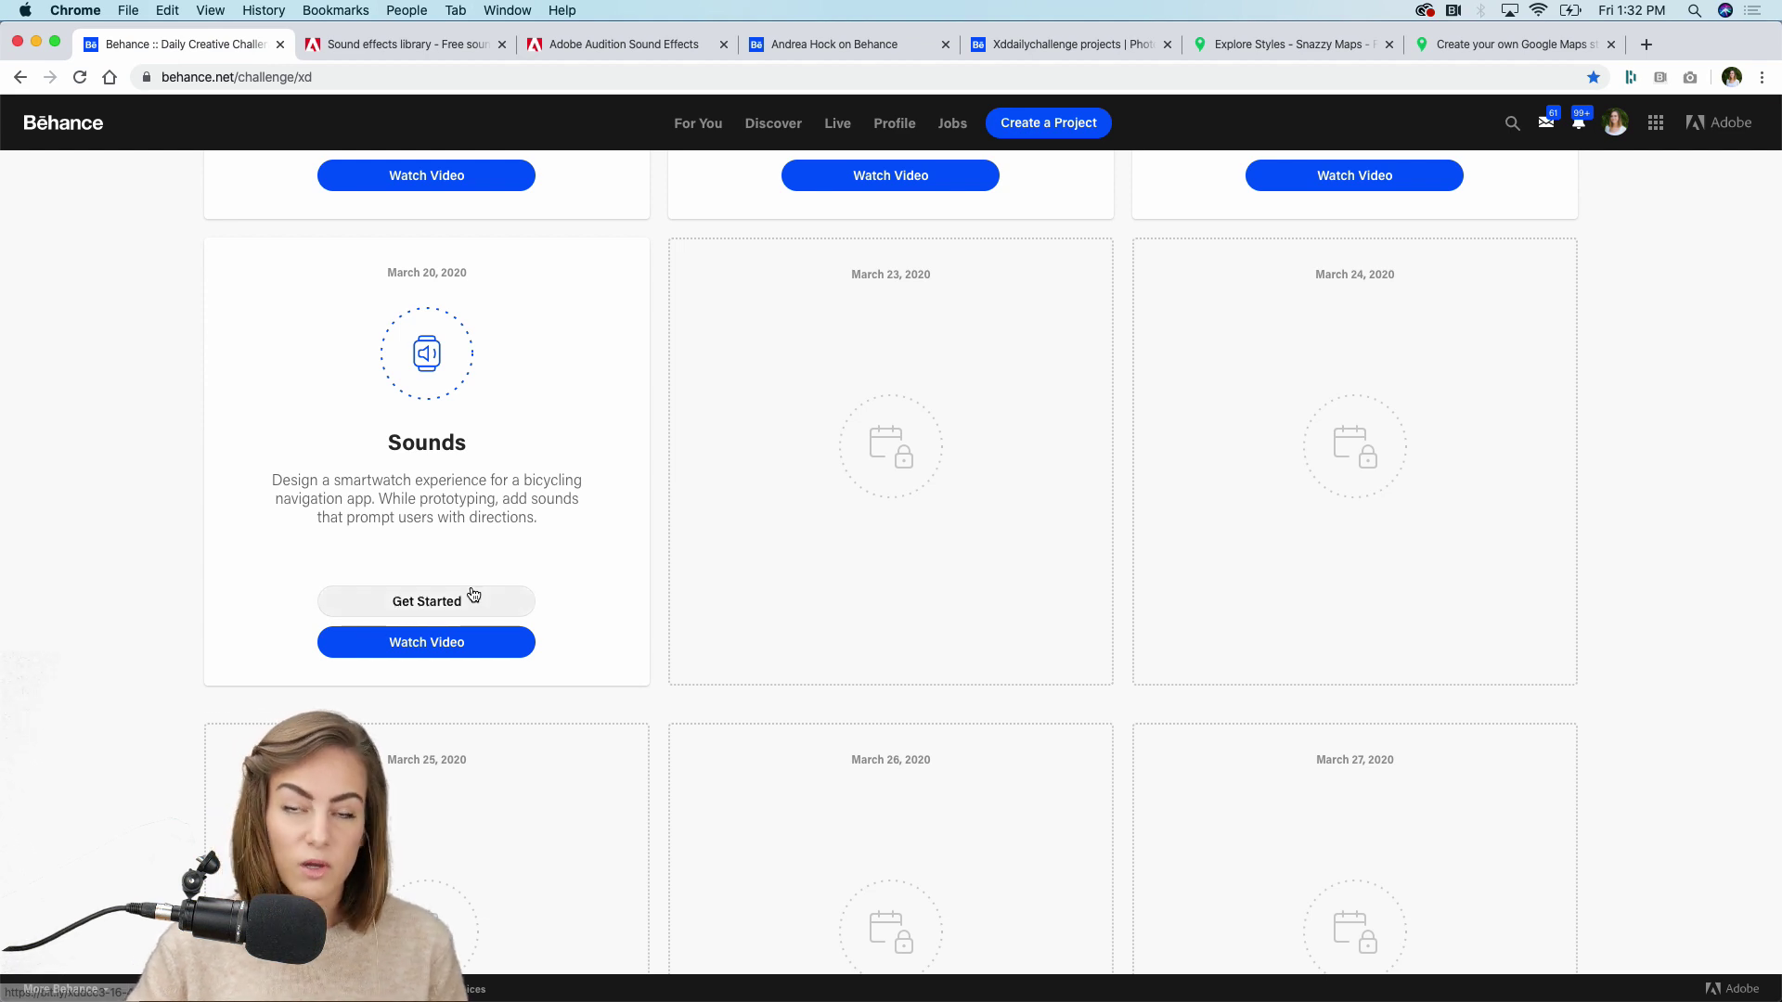
{"action": "left_click", "coordinate": [340, 612]}
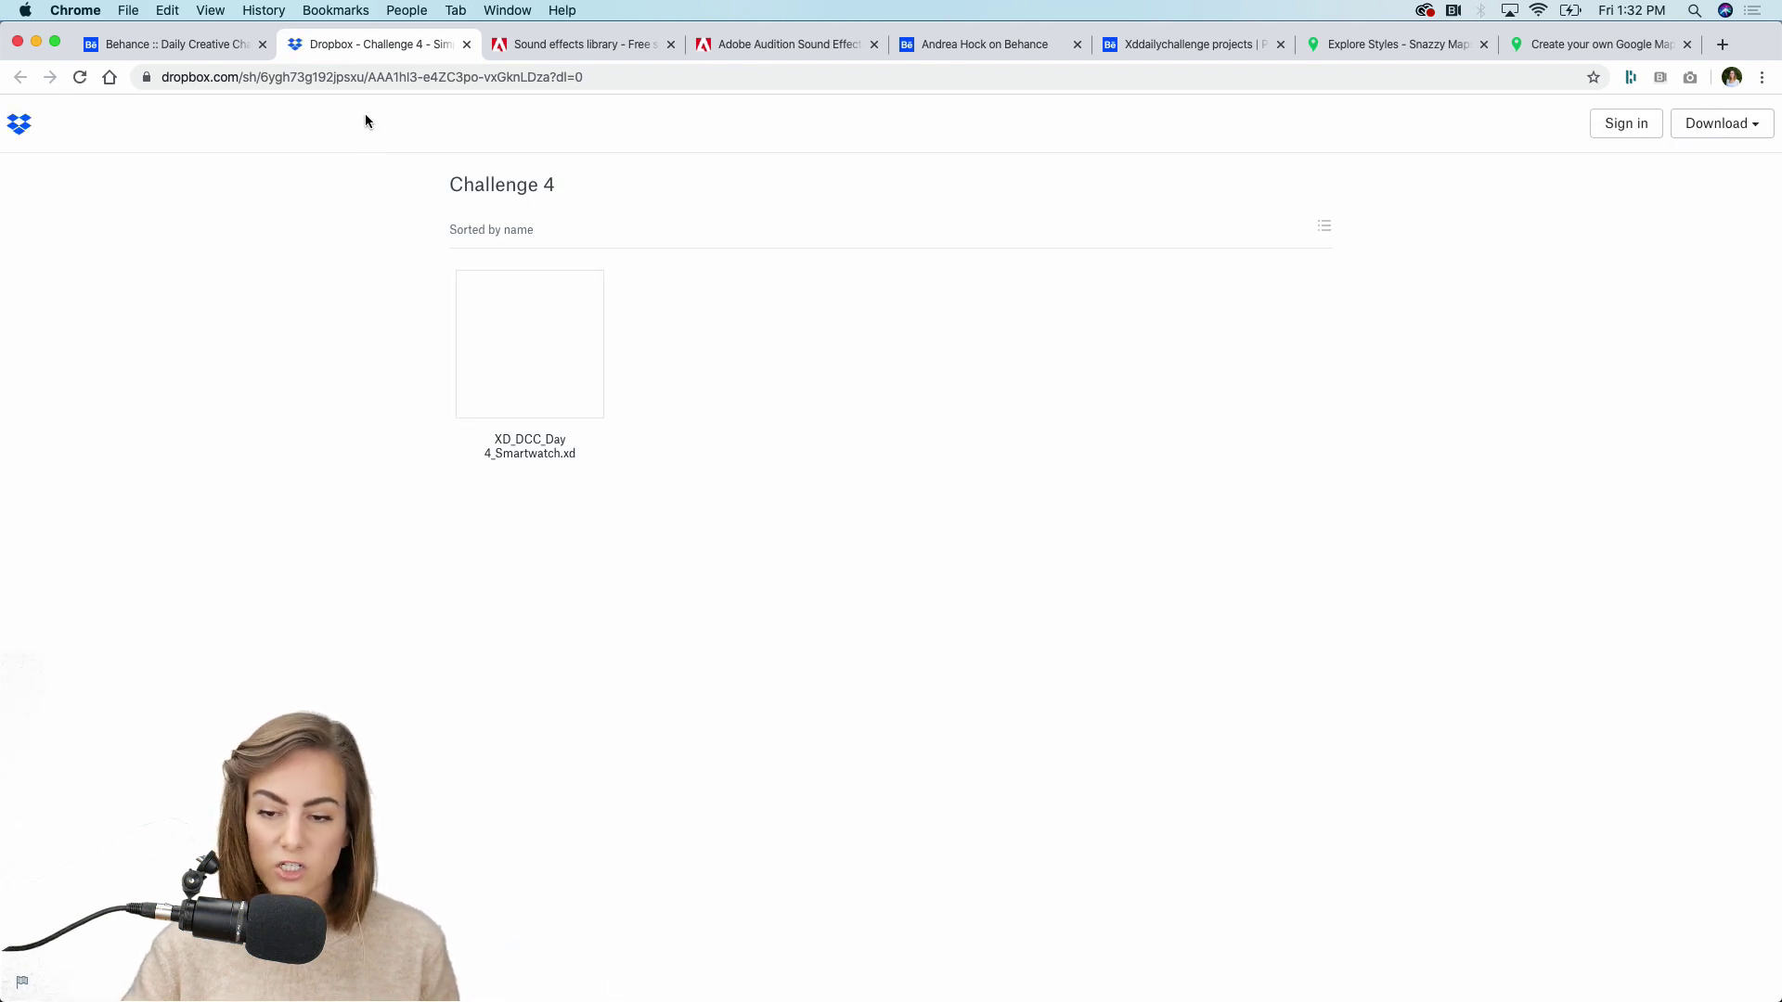
{"action": "left_click", "coordinate": [1726, 125]}
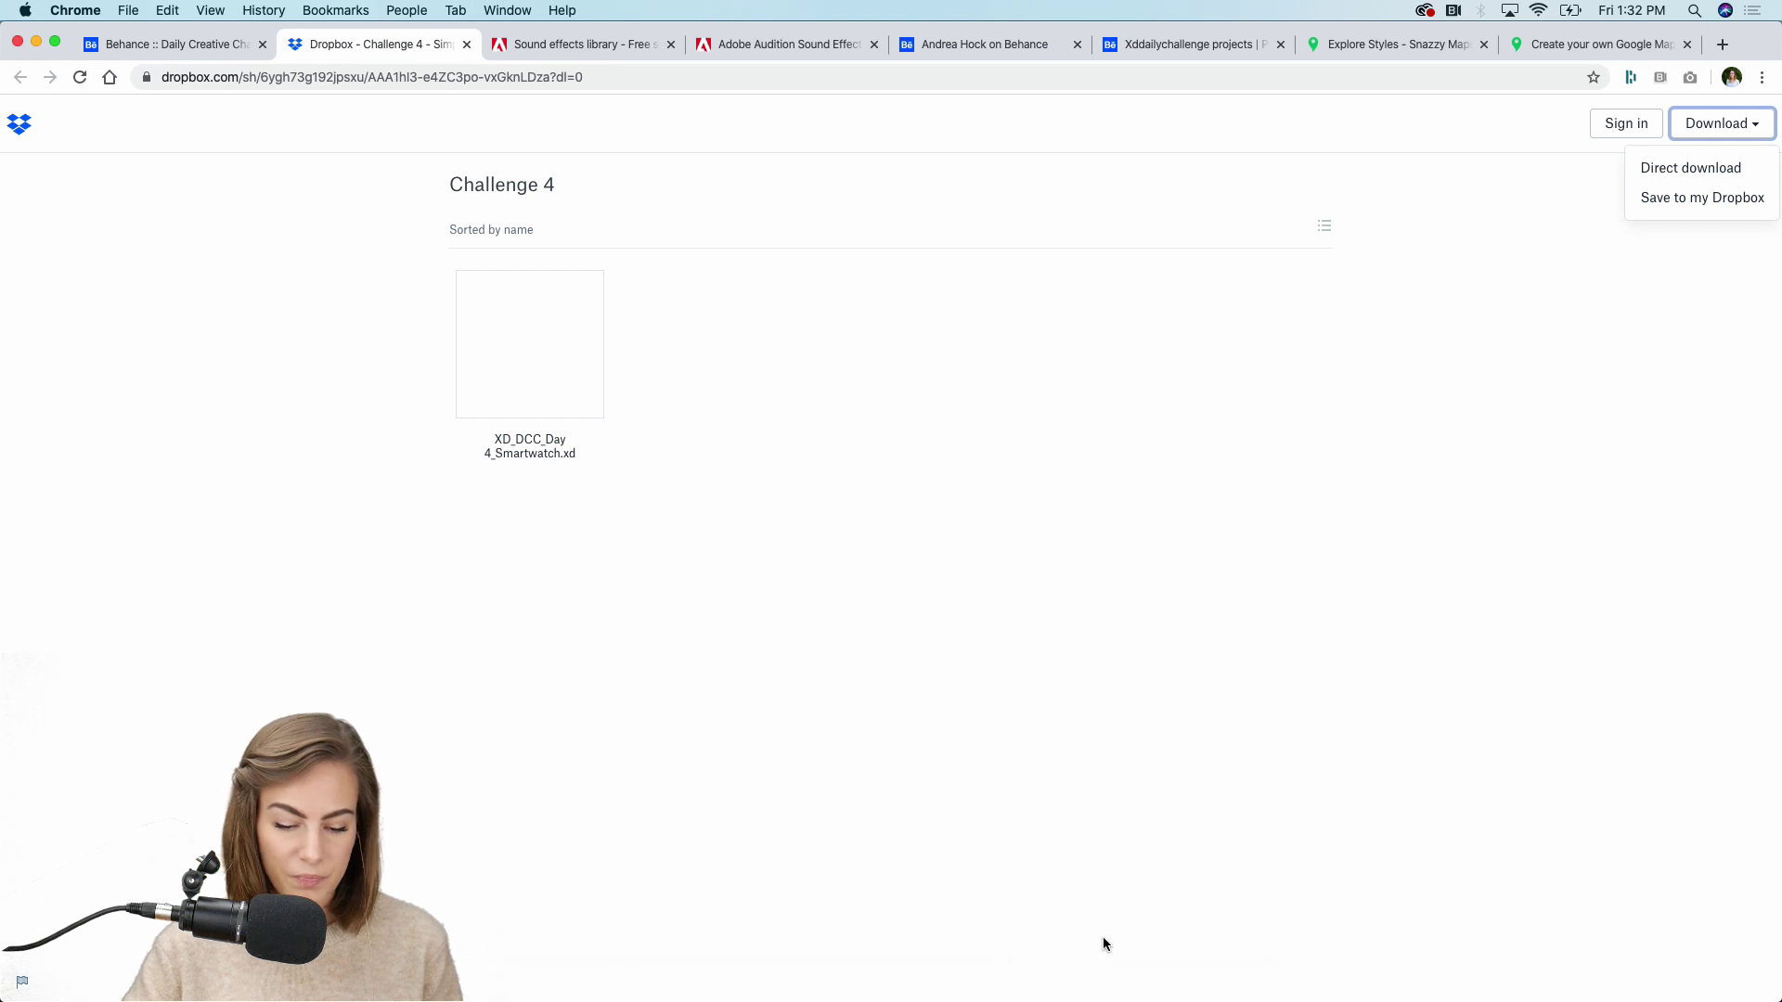
Switch to Adobe XD and look over the challenge prompt, inspiration and resource booklet in the Day 4 smartwatch file
{"action": "left_click", "coordinate": [1048, 981]}
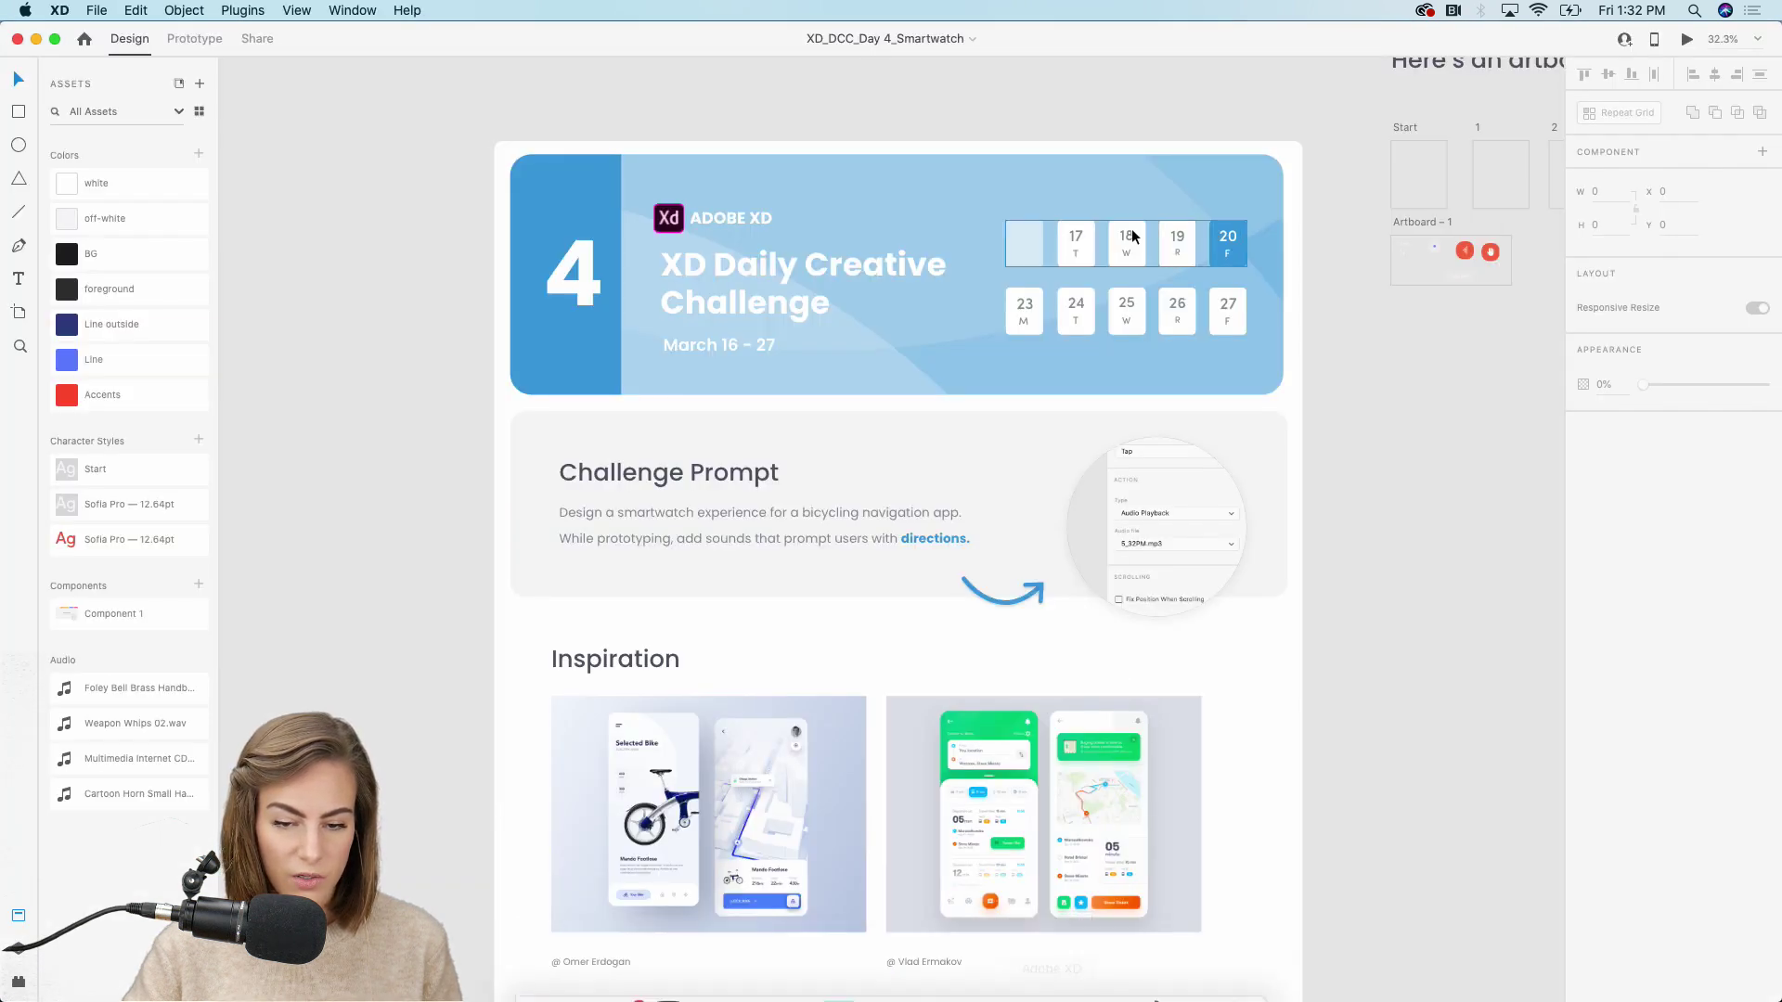
{"action": "scroll", "coordinate": [813, 544], "scroll_direction": "down", "scroll_amount": 3}
{"action": "scroll", "coordinate": [813, 543], "scroll_direction": "down", "scroll_amount": 5}
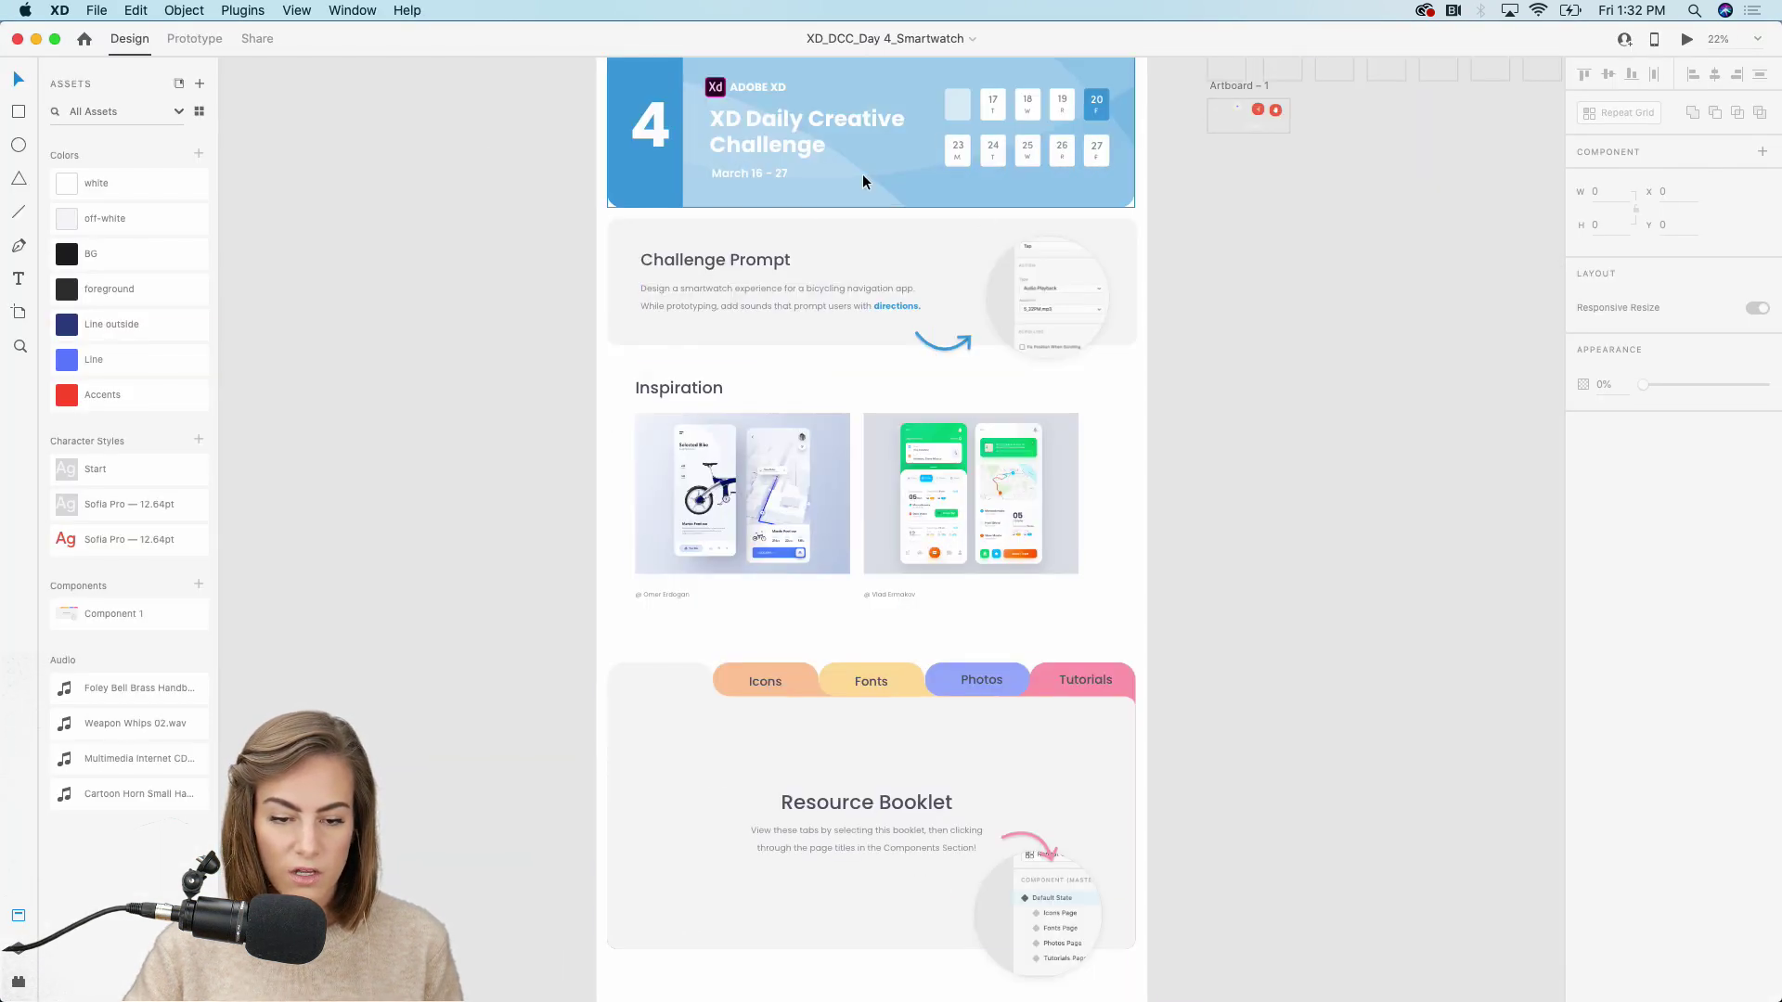
{"action": "scroll", "coordinate": [805, 426], "scroll_direction": "up", "scroll_amount": 3}
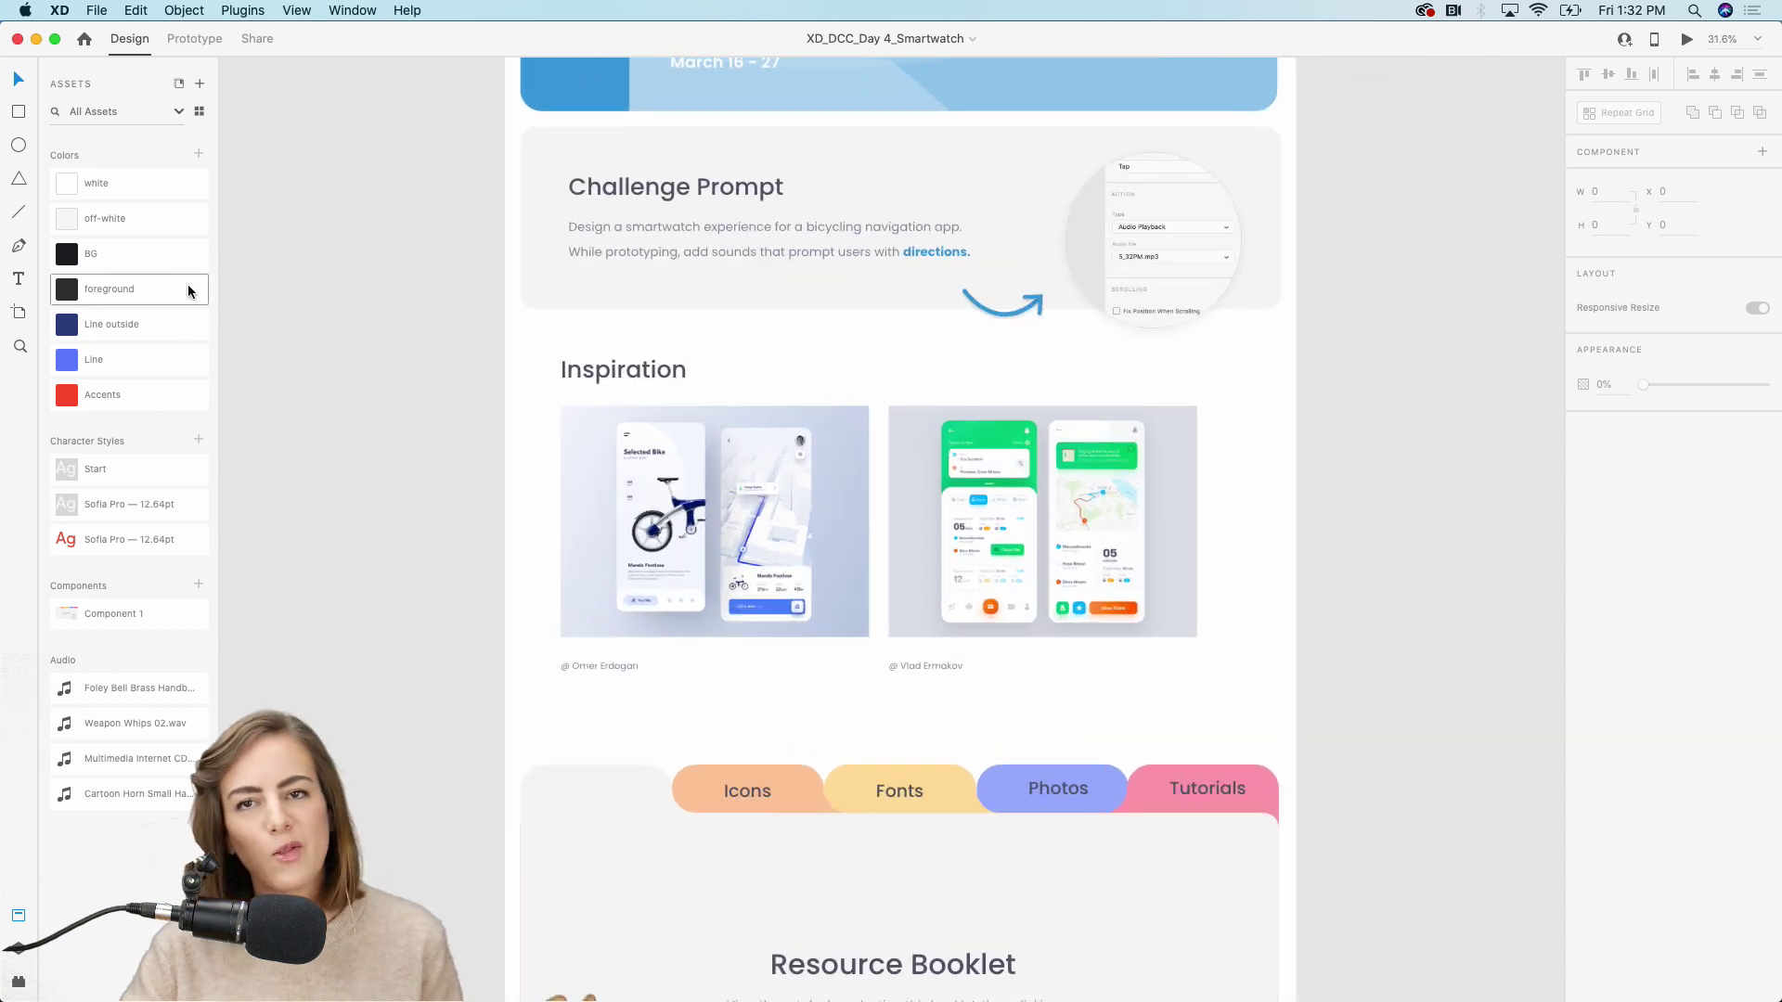
{"action": "scroll", "coordinate": [746, 364], "scroll_direction": "up", "scroll_amount": 4}
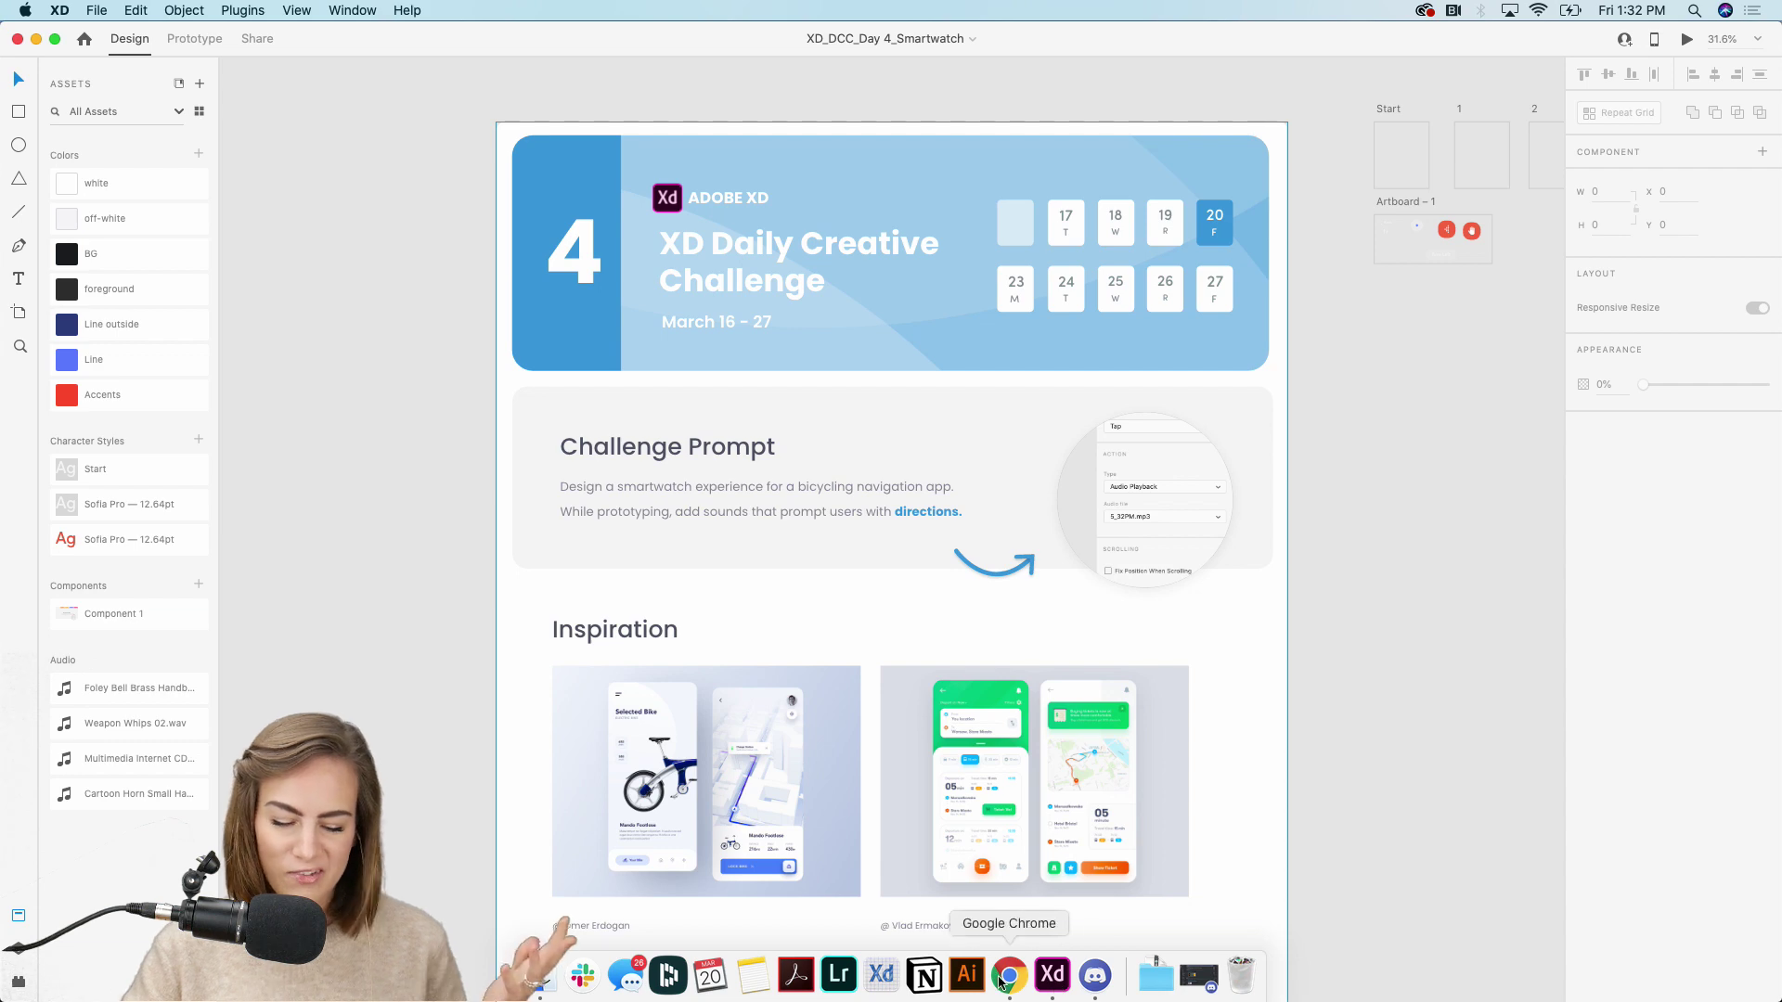
Return to the Behance challenge page in Chrome, follow the Discord community invitation and close its launch page
{"action": "left_click", "coordinate": [1006, 976]}
{"action": "left_click", "coordinate": [160, 43]}
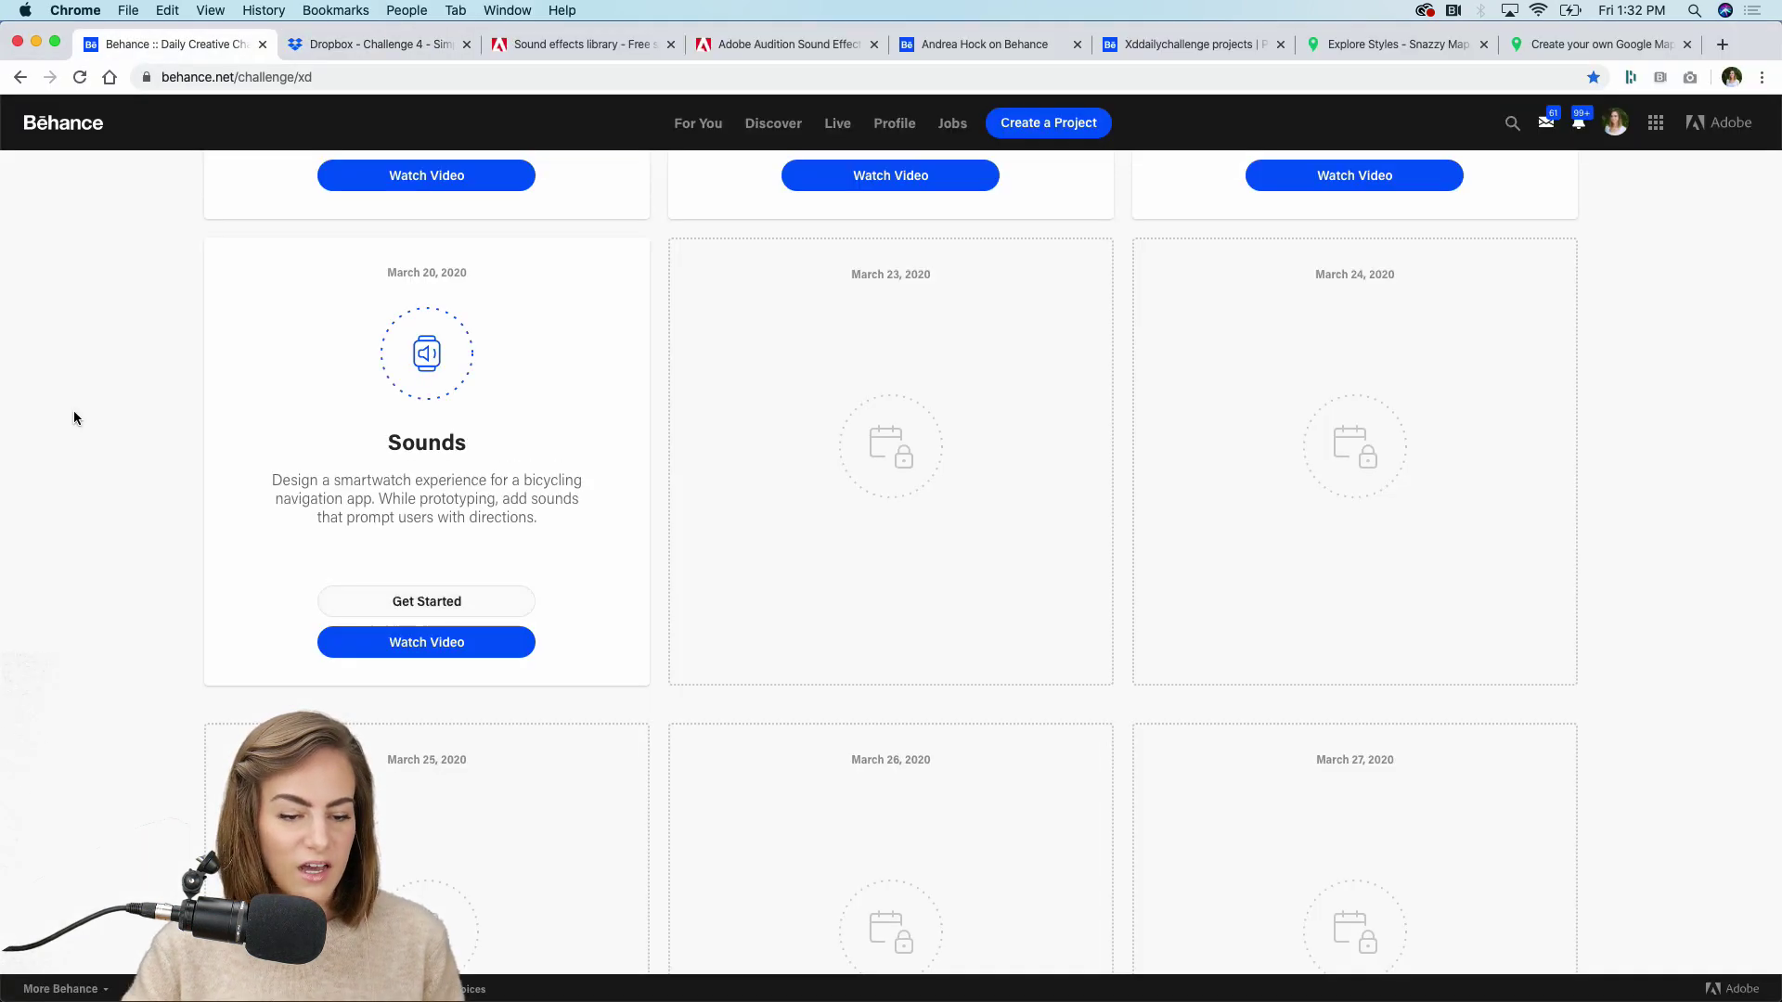
{"action": "scroll", "coordinate": [916, 529], "scroll_direction": "up", "scroll_amount": 2}
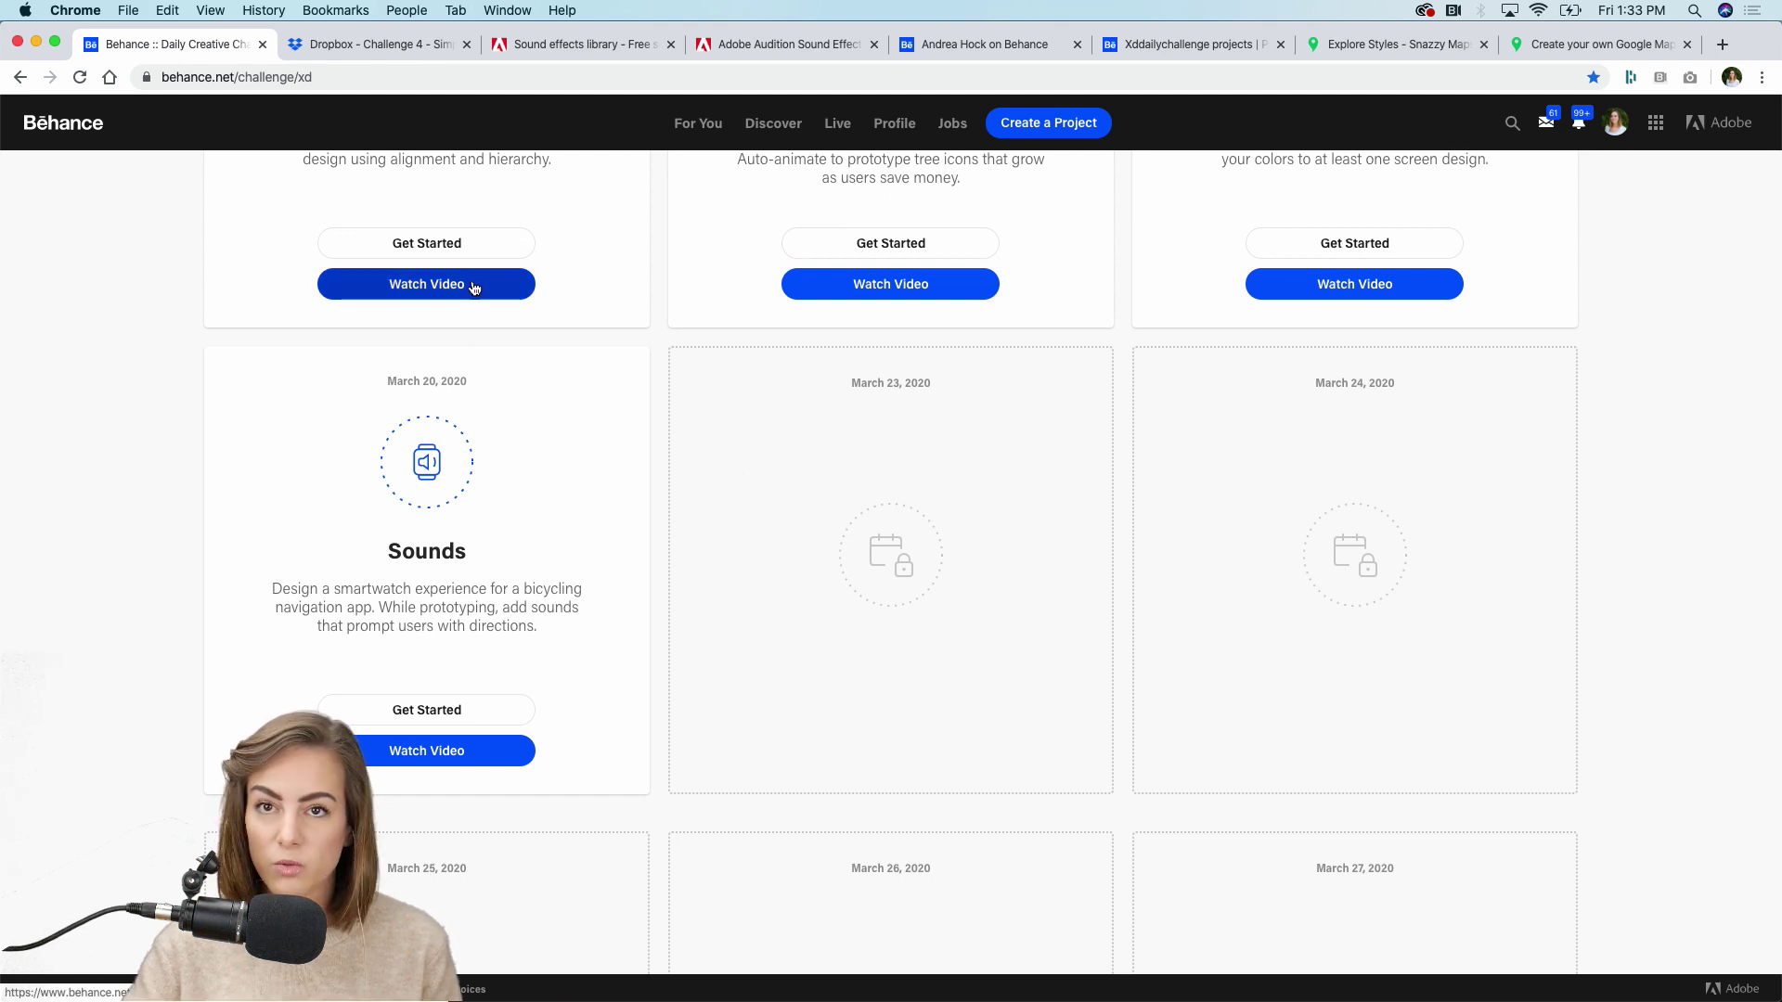
{"action": "scroll", "coordinate": [981, 381], "scroll_direction": "down", "scroll_amount": 10}
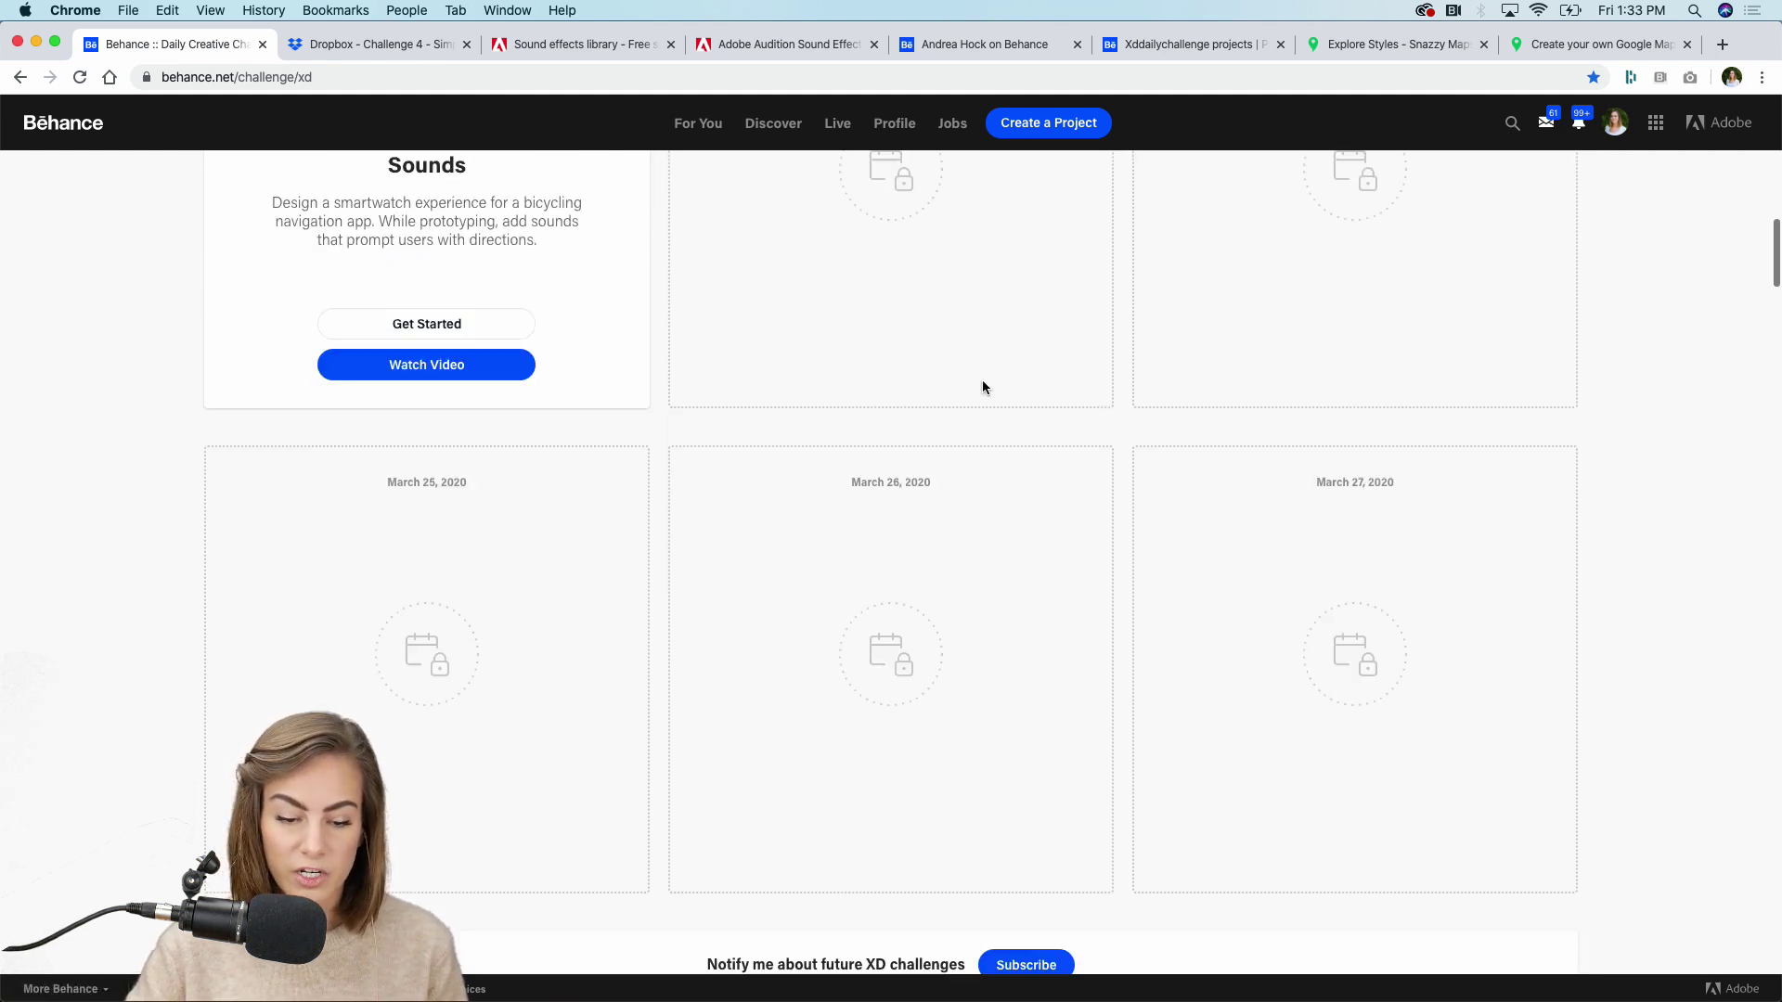
{"action": "left_click", "coordinate": [1237, 504]}
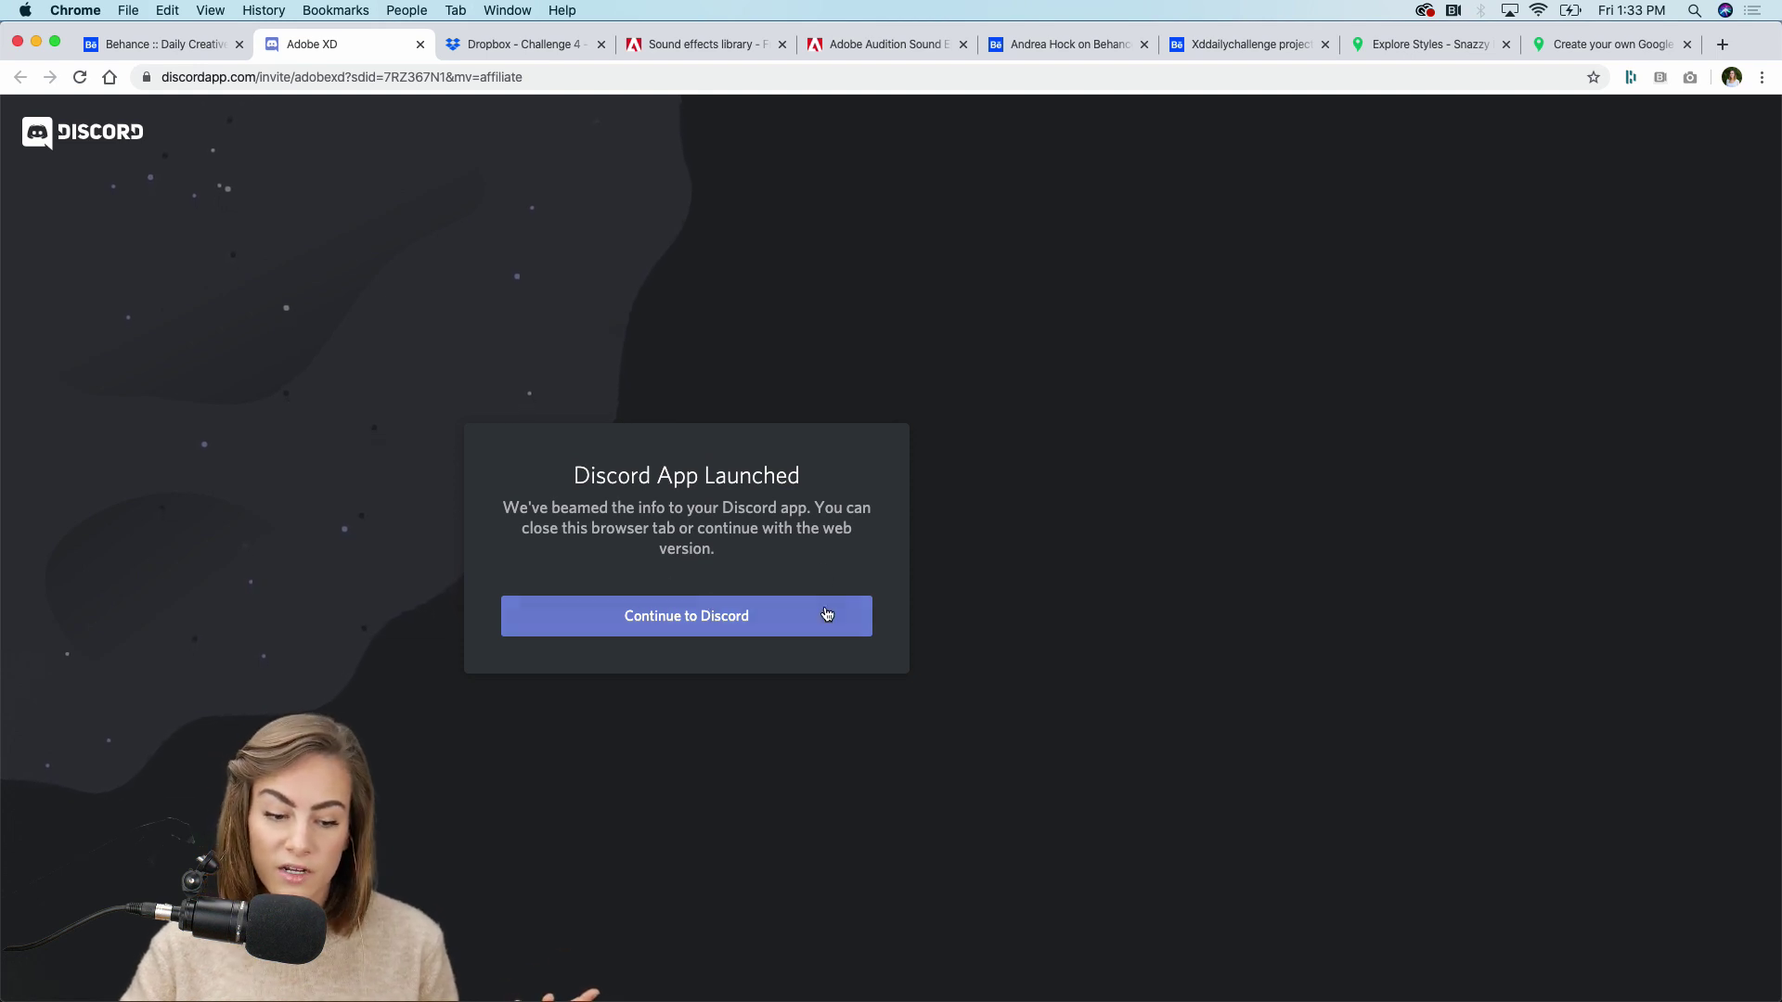
{"action": "left_click", "coordinate": [420, 44]}
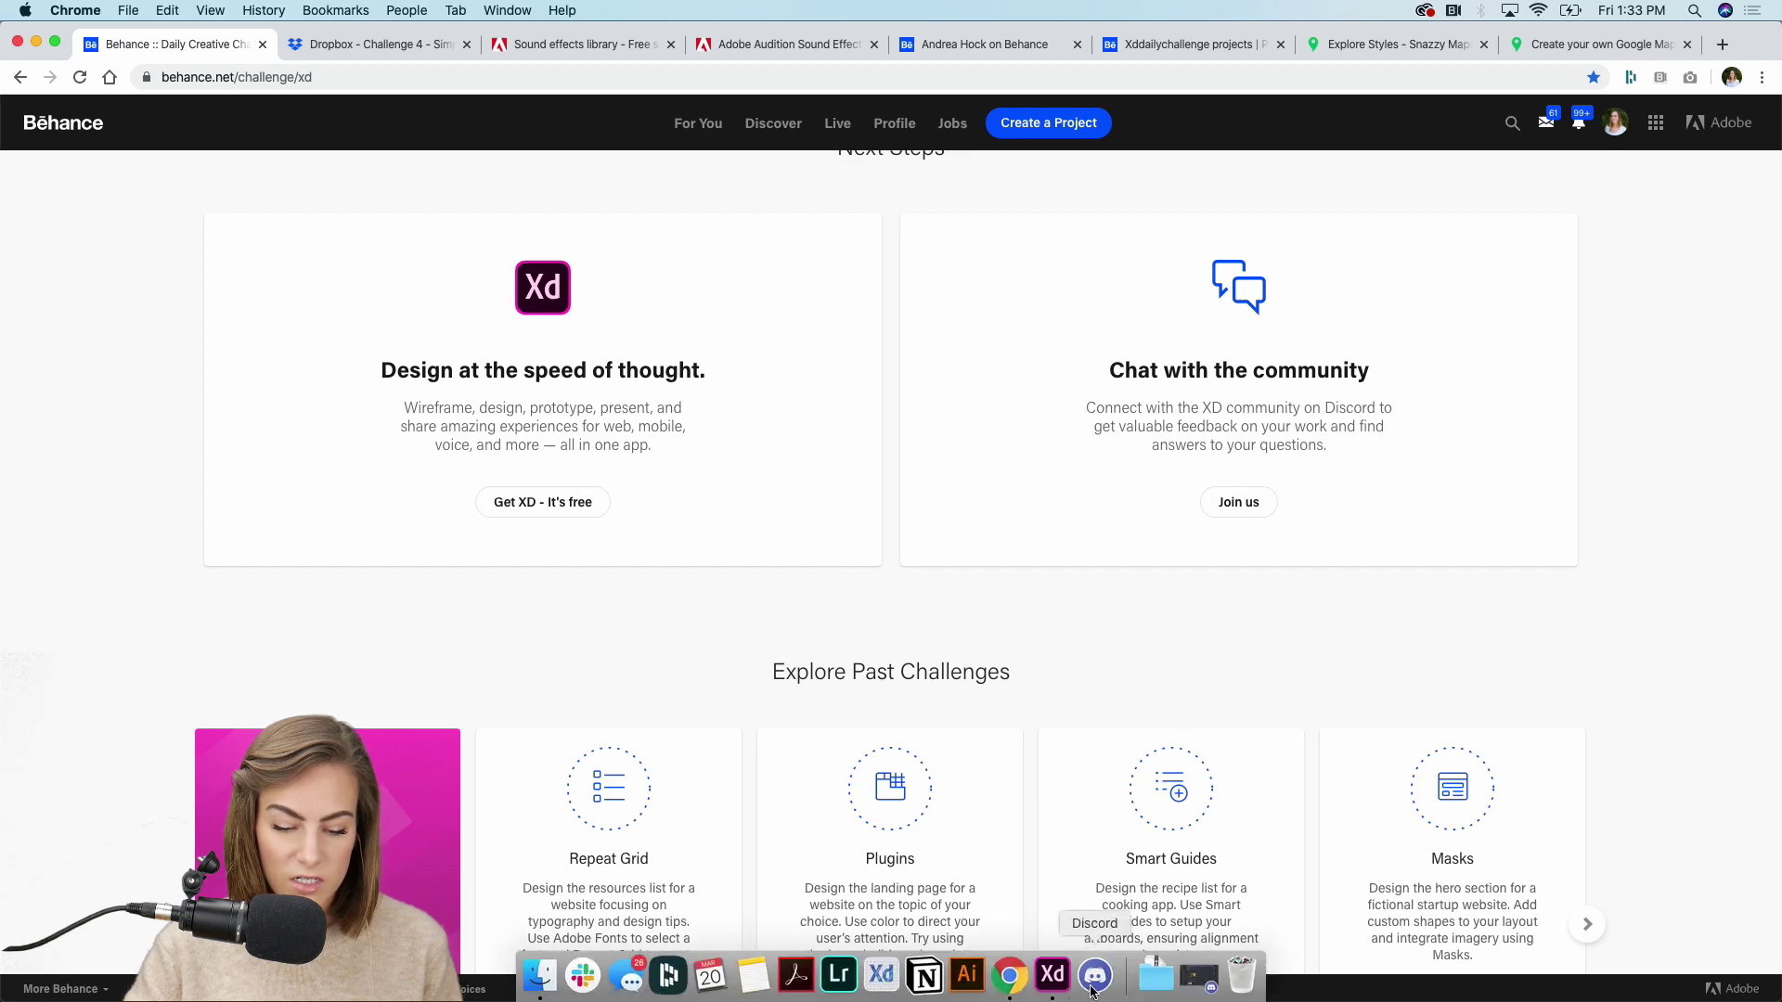
Switch to Discord and look through the latest Day 3 submissions in the Adobe XD current-challenge channel
{"action": "left_click", "coordinate": [1075, 987]}
{"action": "left_click", "coordinate": [1092, 245]}
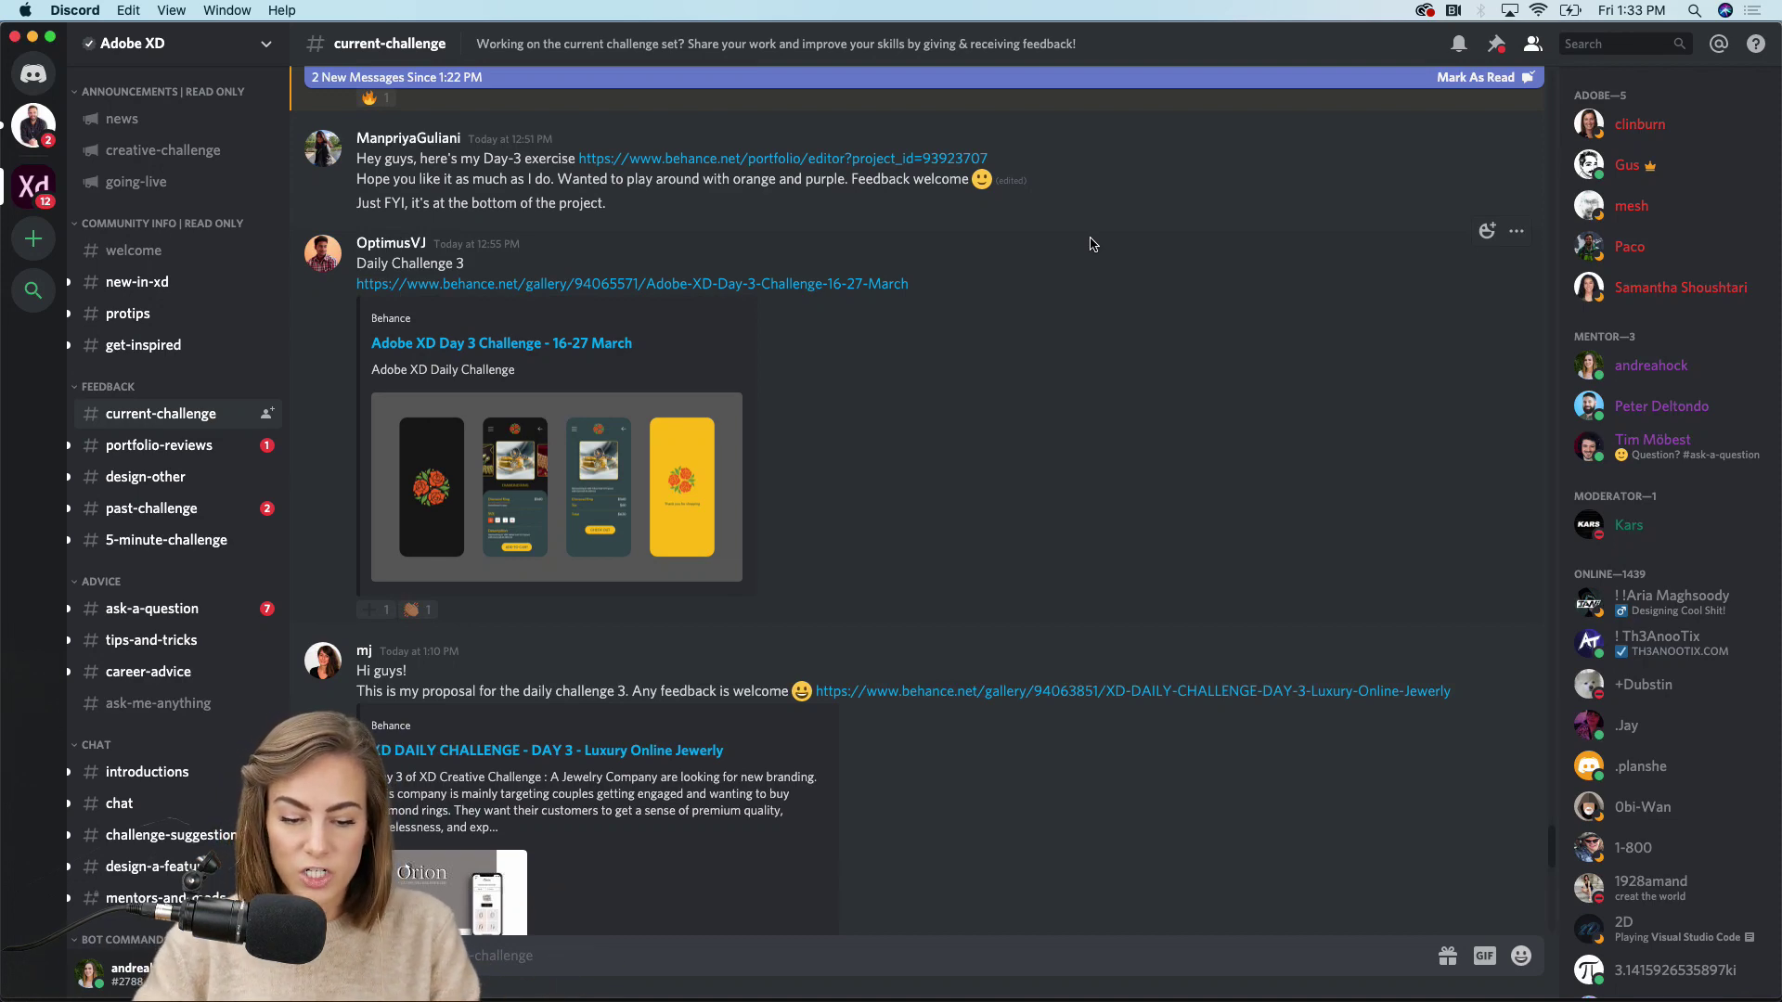
{"action": "scroll", "coordinate": [1091, 244], "scroll_direction": "down", "scroll_amount": 10}
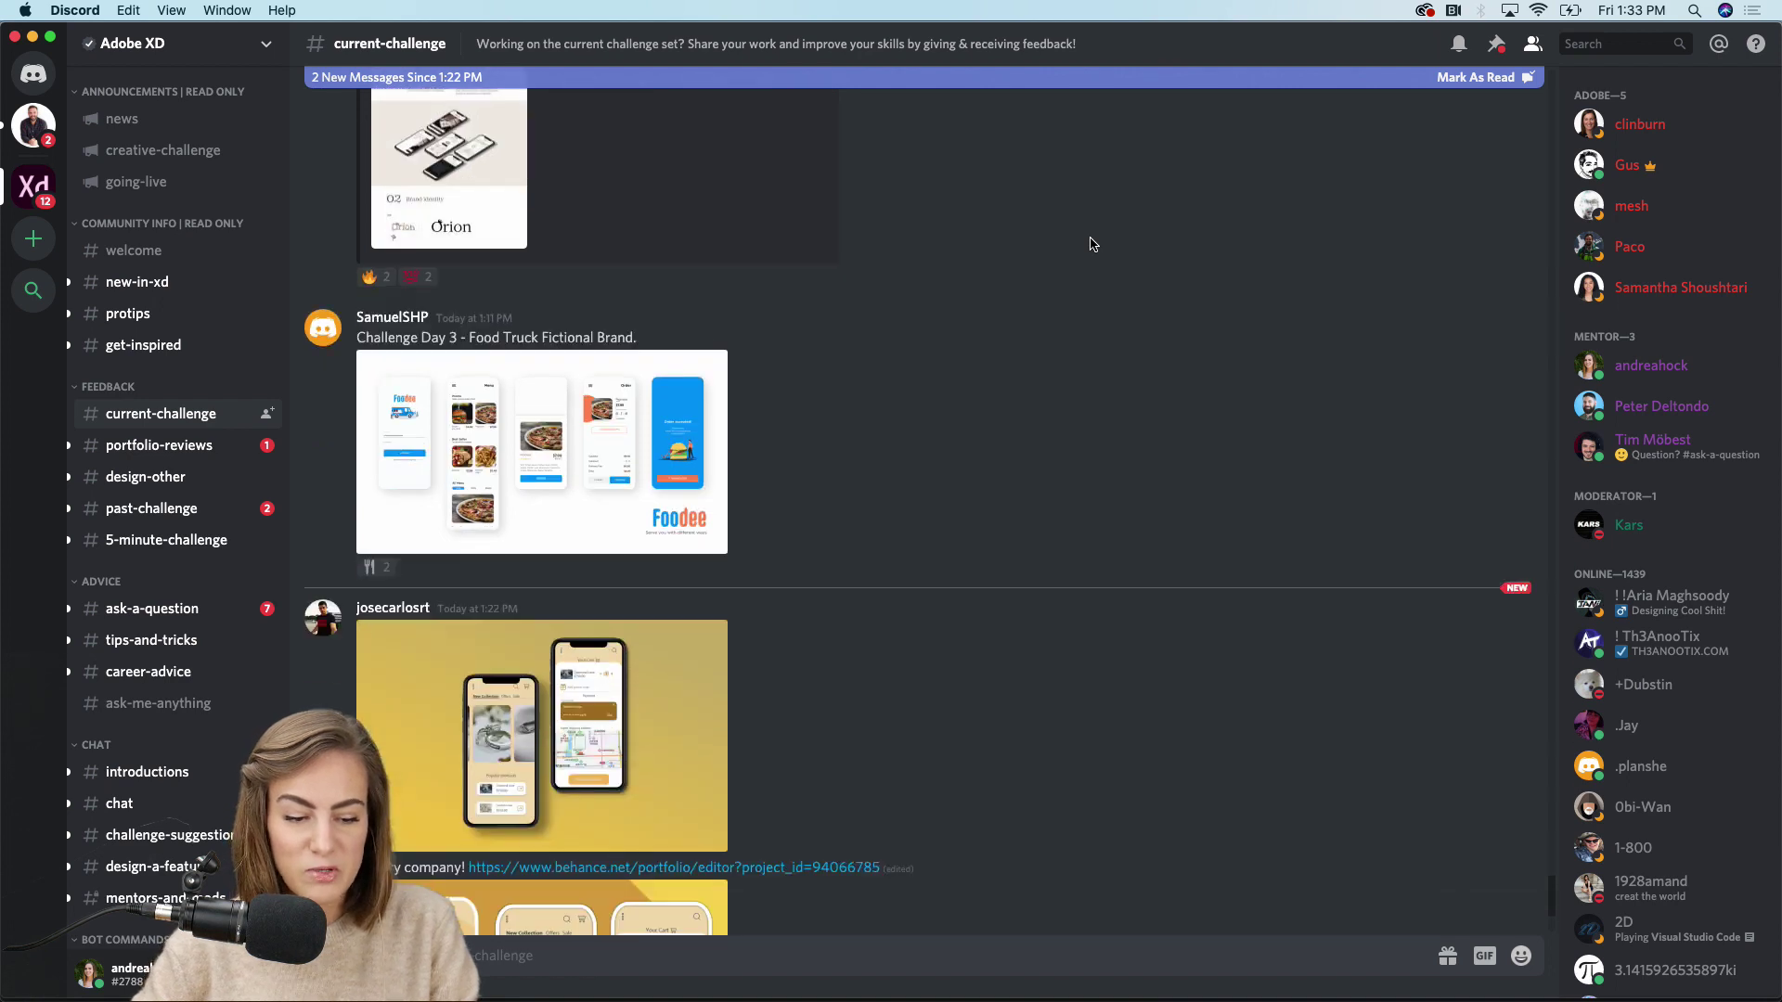
{"action": "scroll", "coordinate": [1091, 244], "scroll_direction": "down", "scroll_amount": 1}
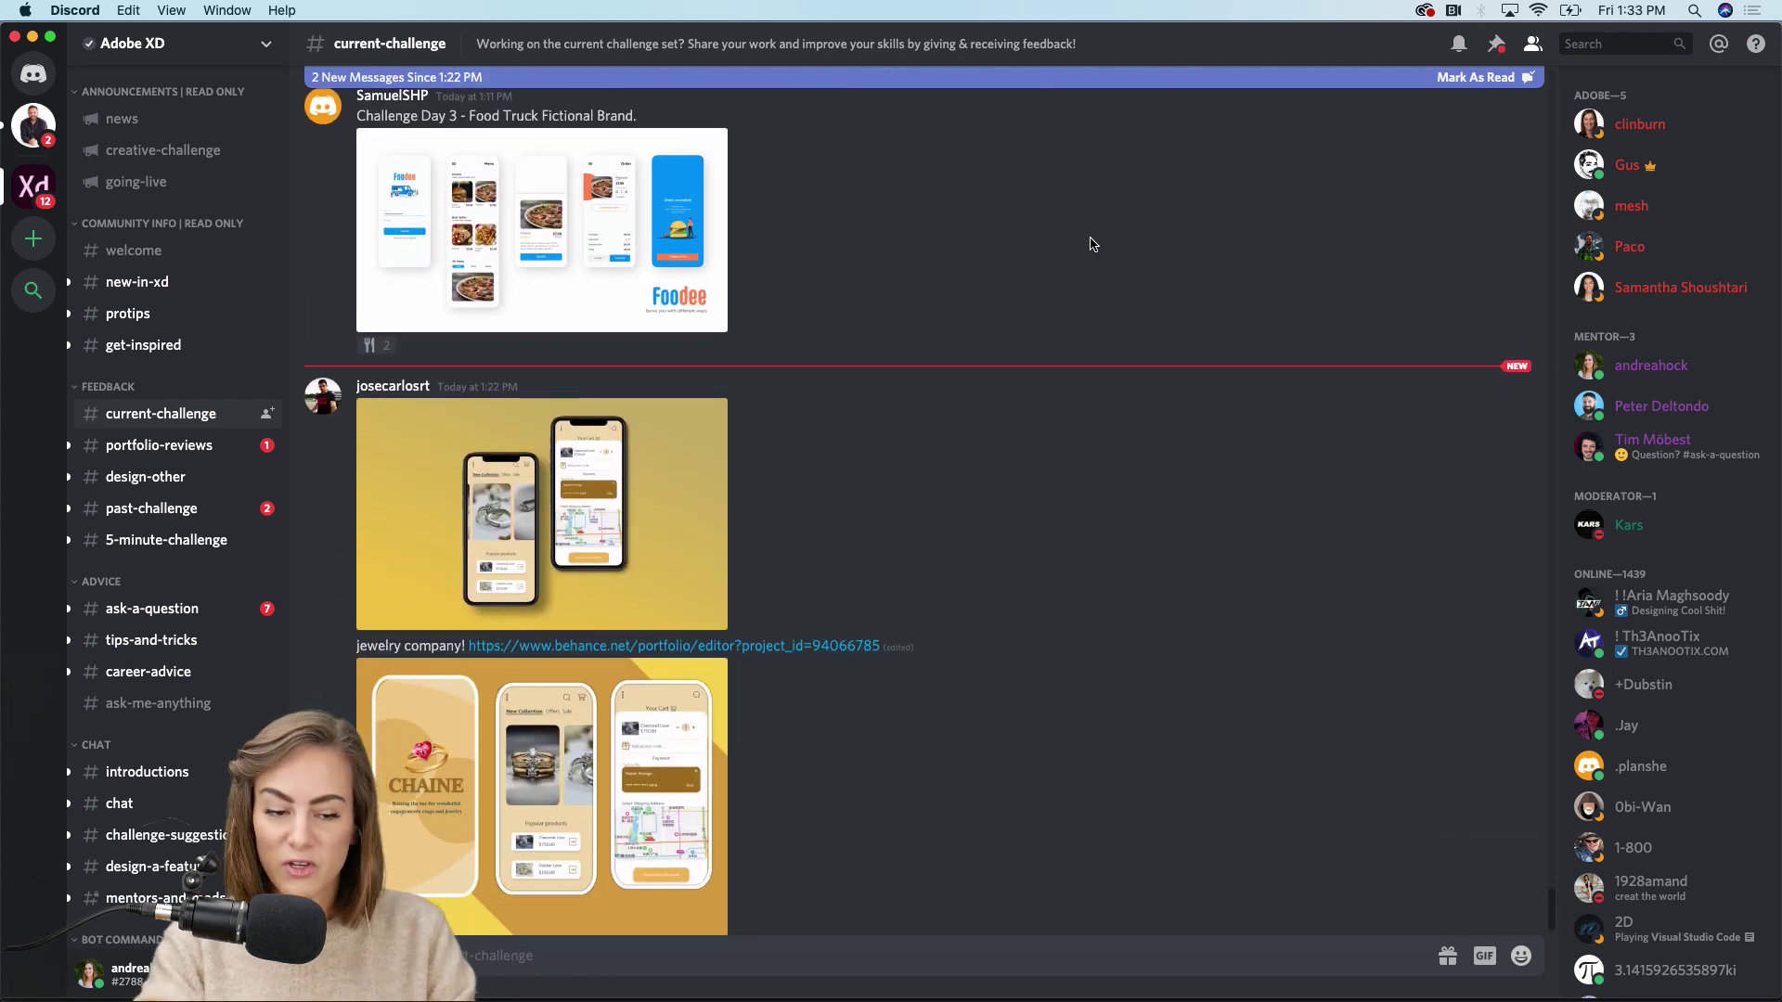
{"action": "scroll", "coordinate": [1091, 244], "scroll_direction": "down", "scroll_amount": 1}
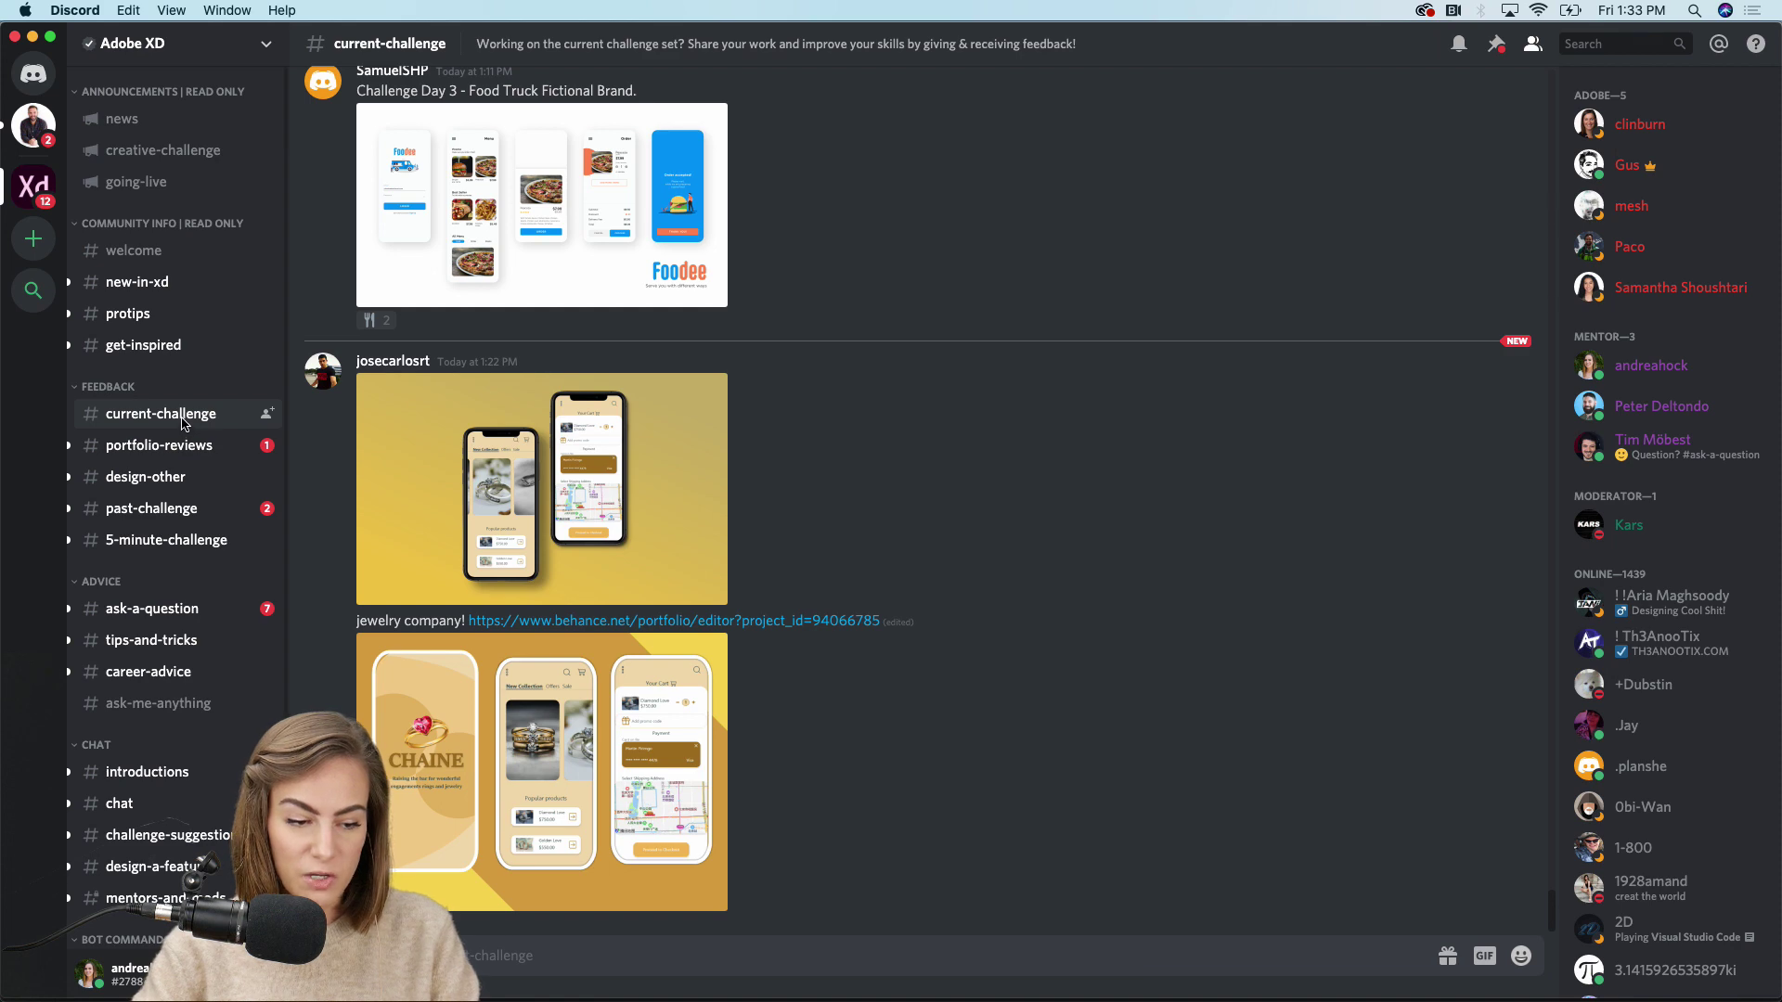
Look through the portfolio-reviews, introductions, ask-a-question and going-live channels, ending on the creative-challenge announcements
{"action": "left_click", "coordinate": [159, 461]}
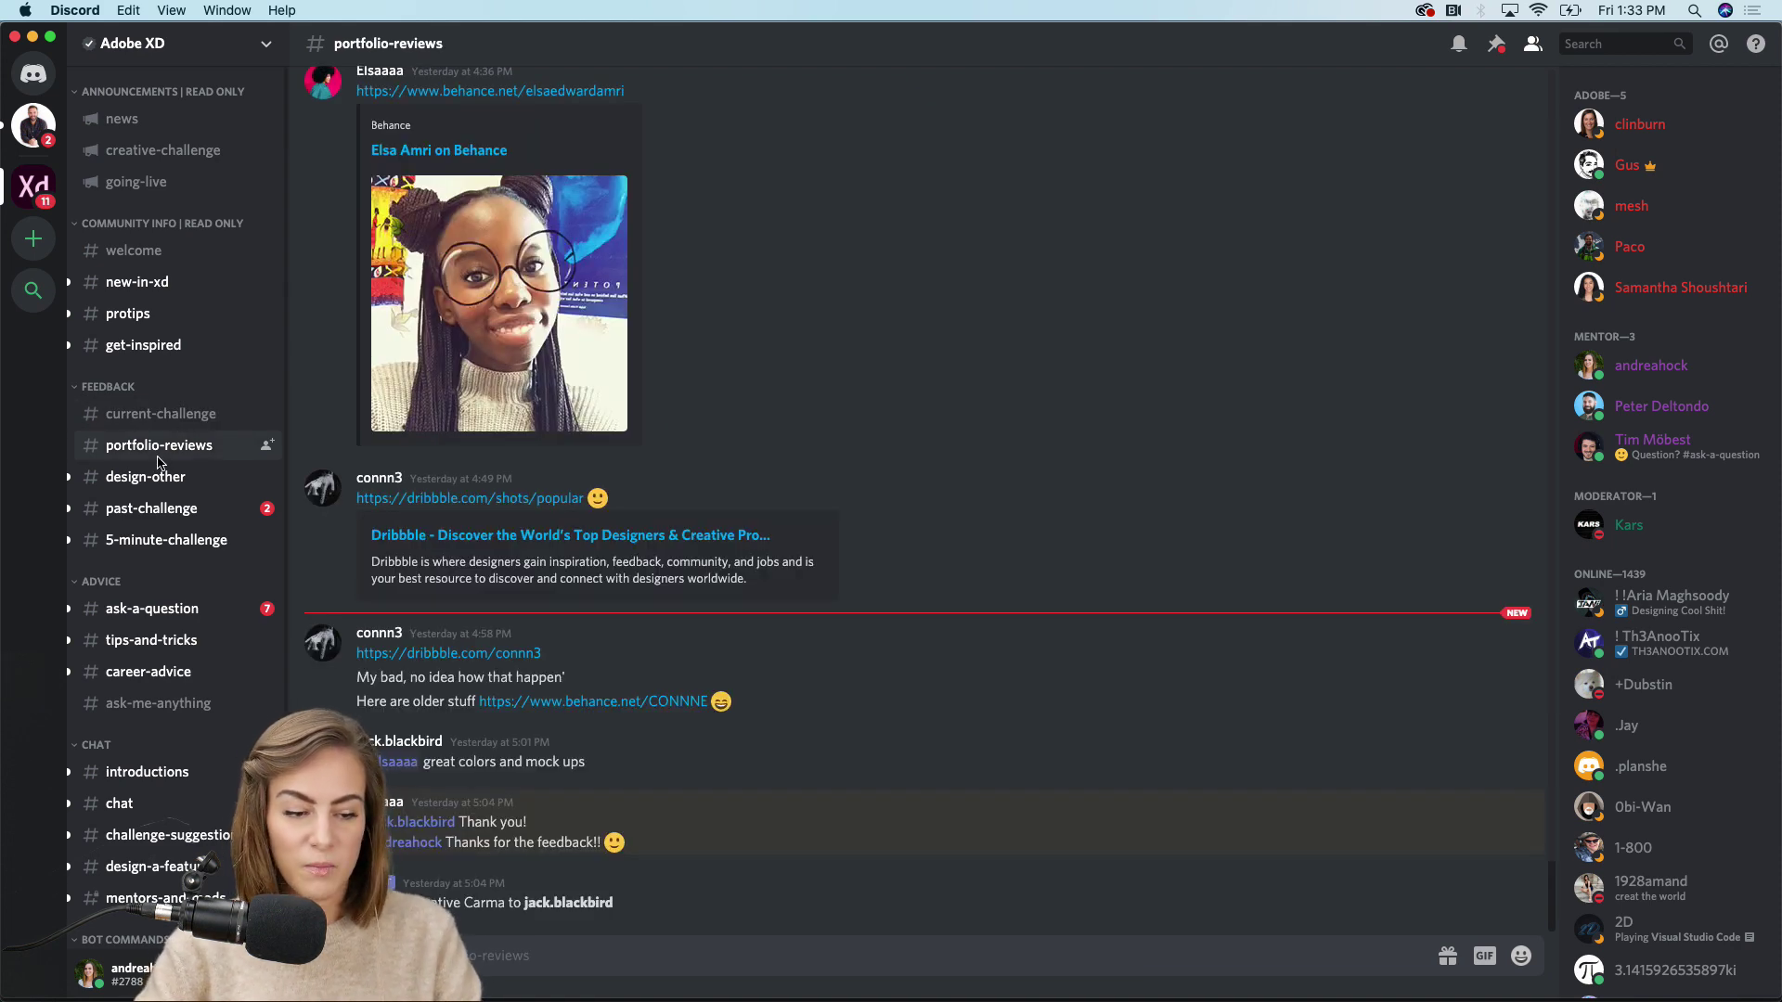
{"action": "left_click", "coordinate": [171, 776]}
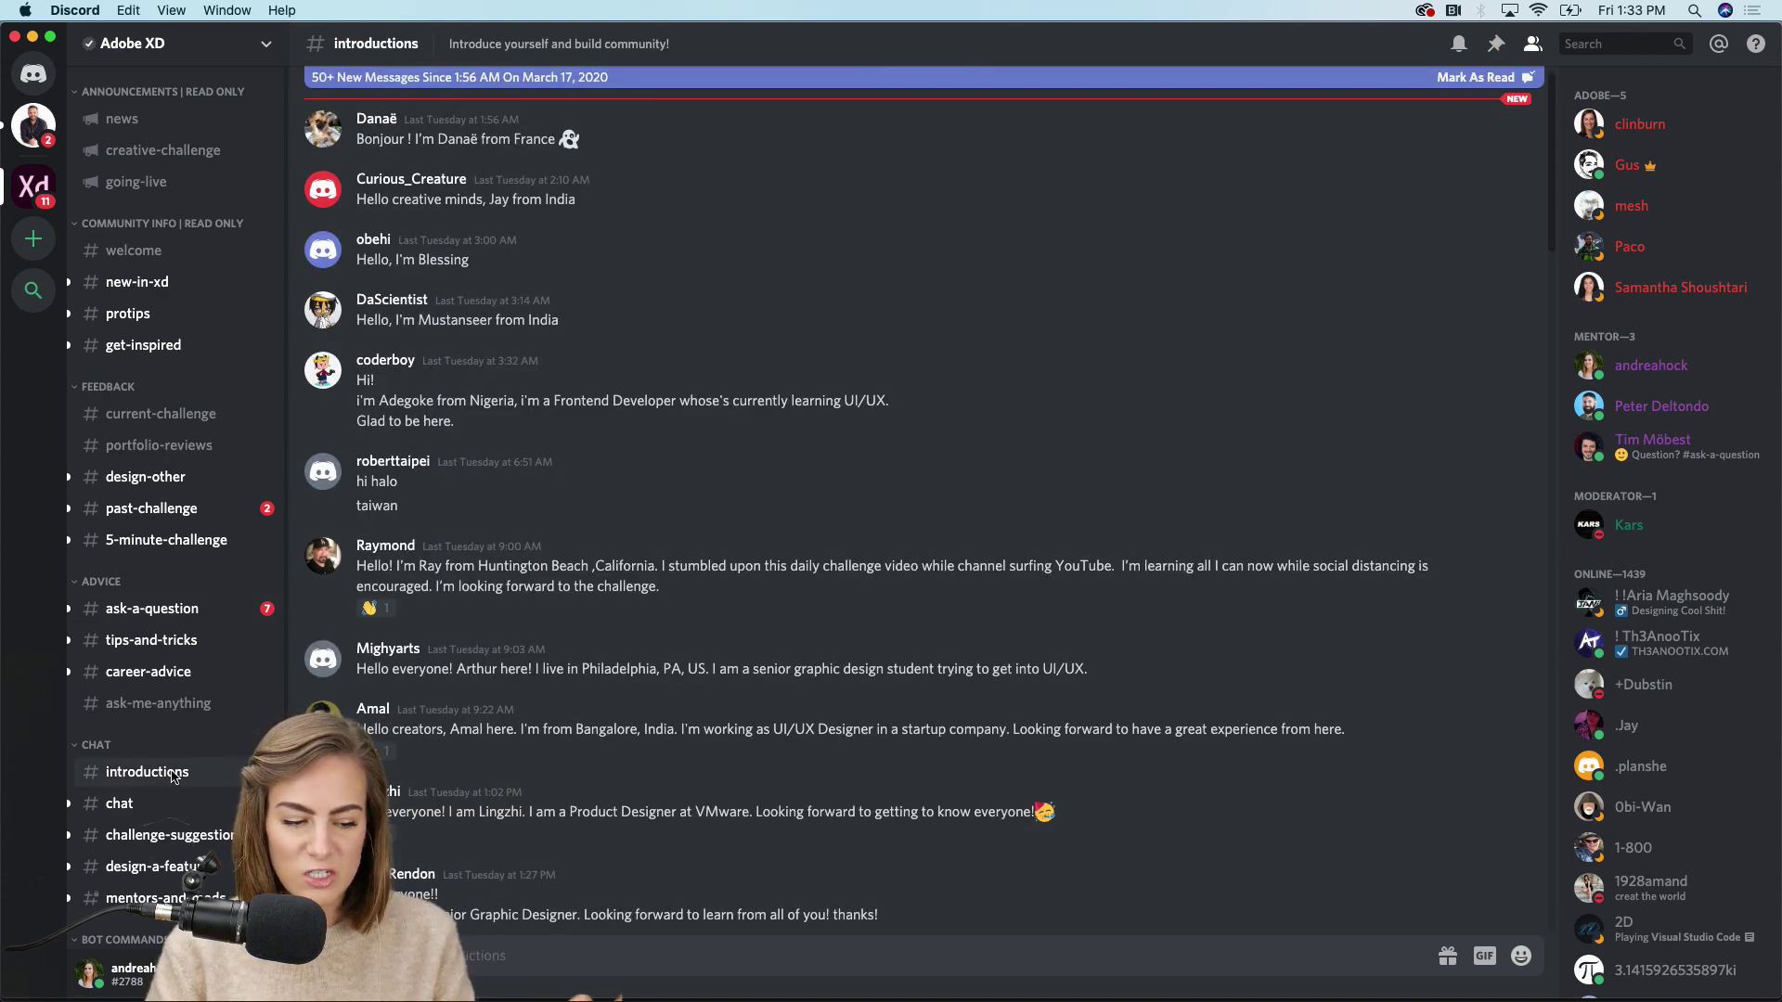
{"action": "left_click", "coordinate": [180, 618]}
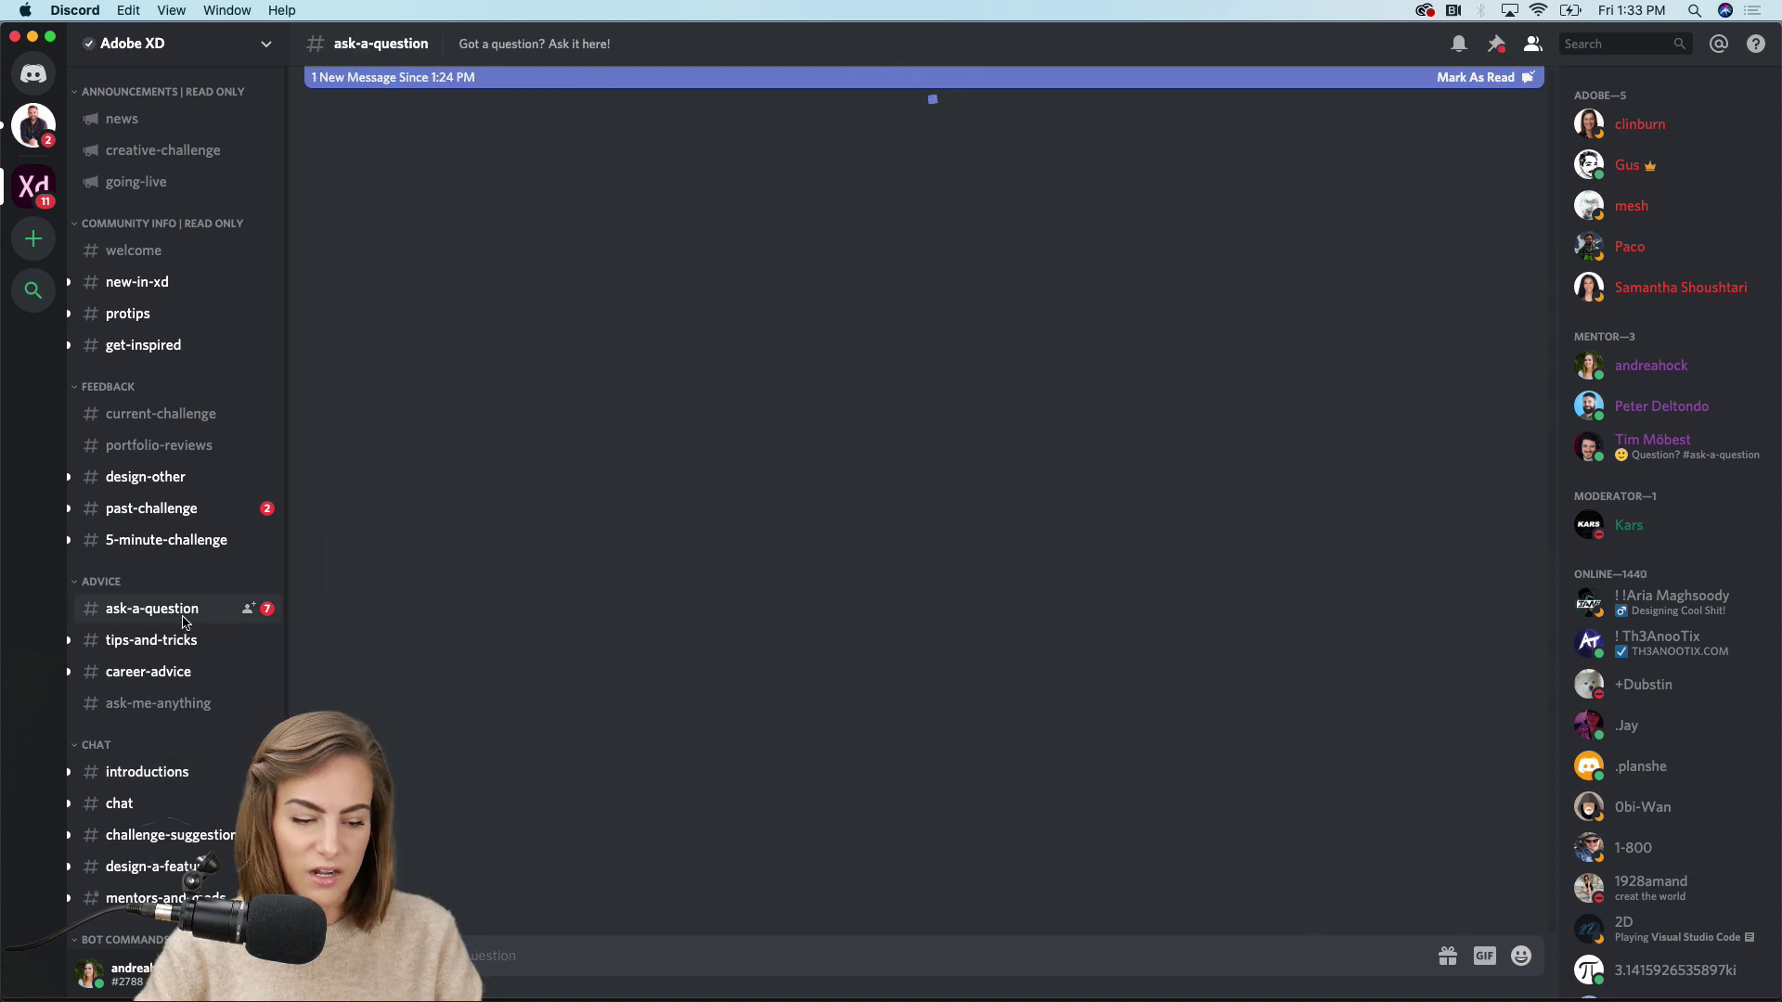
{"action": "left_click", "coordinate": [185, 158]}
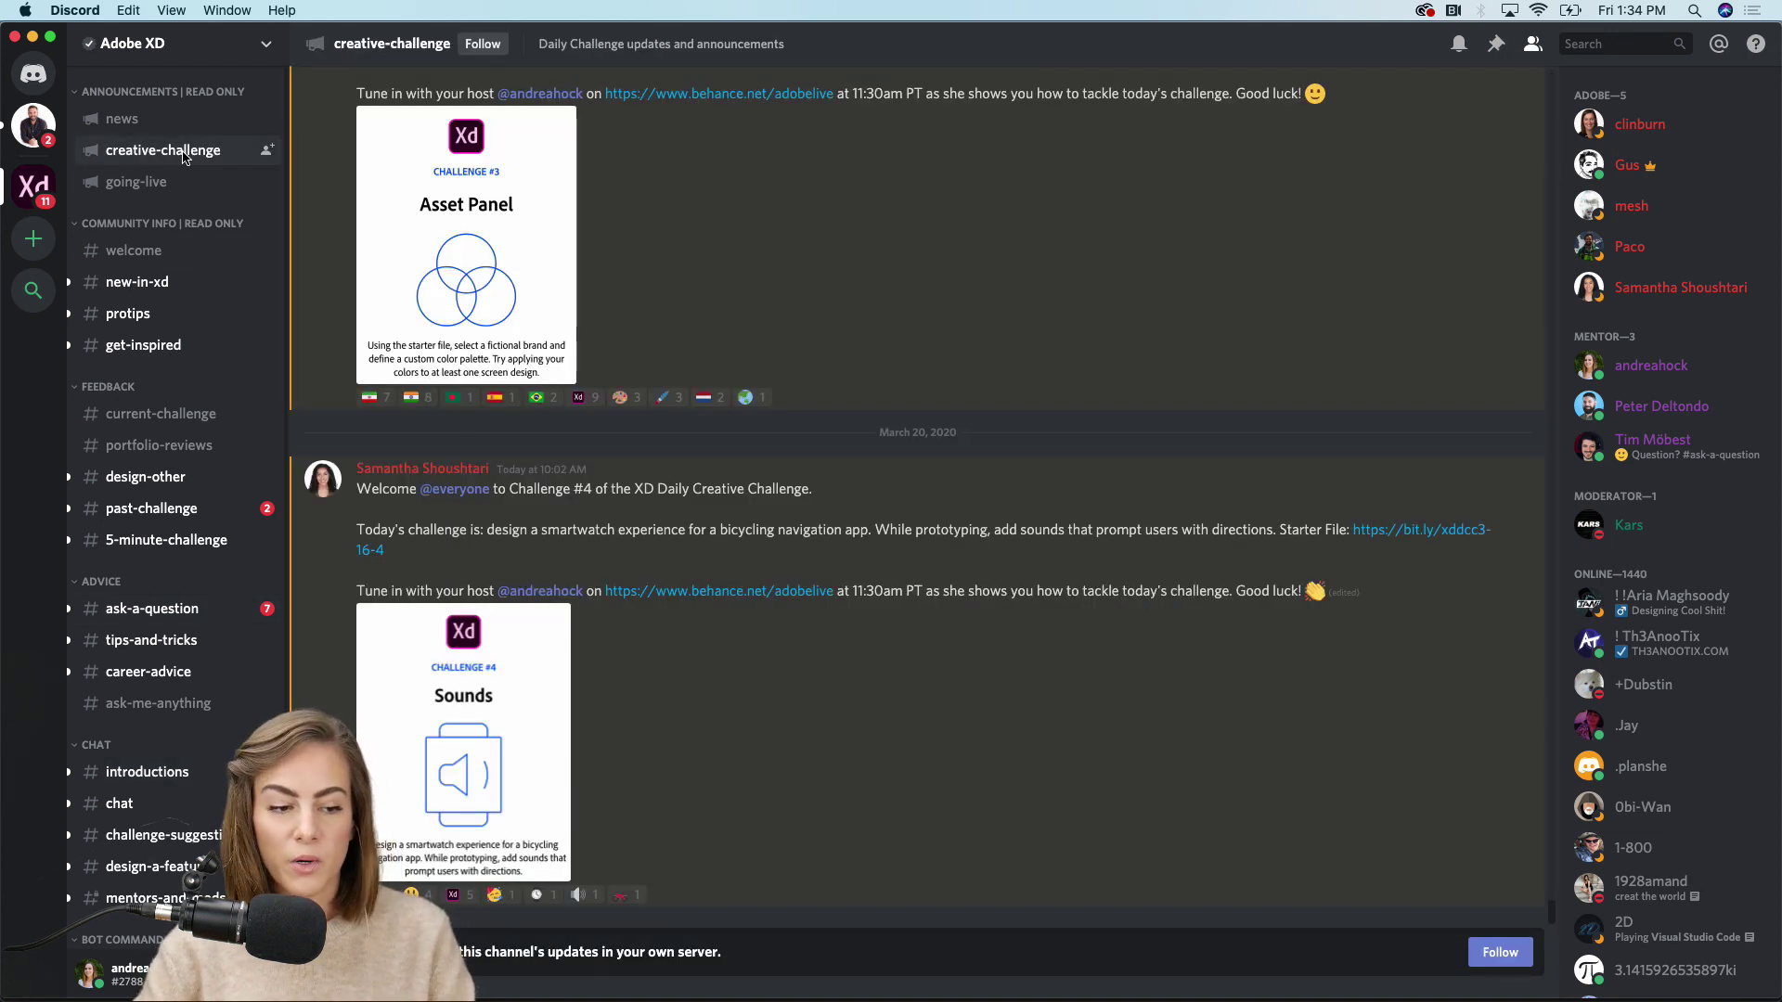
{"action": "left_click", "coordinate": [136, 182]}
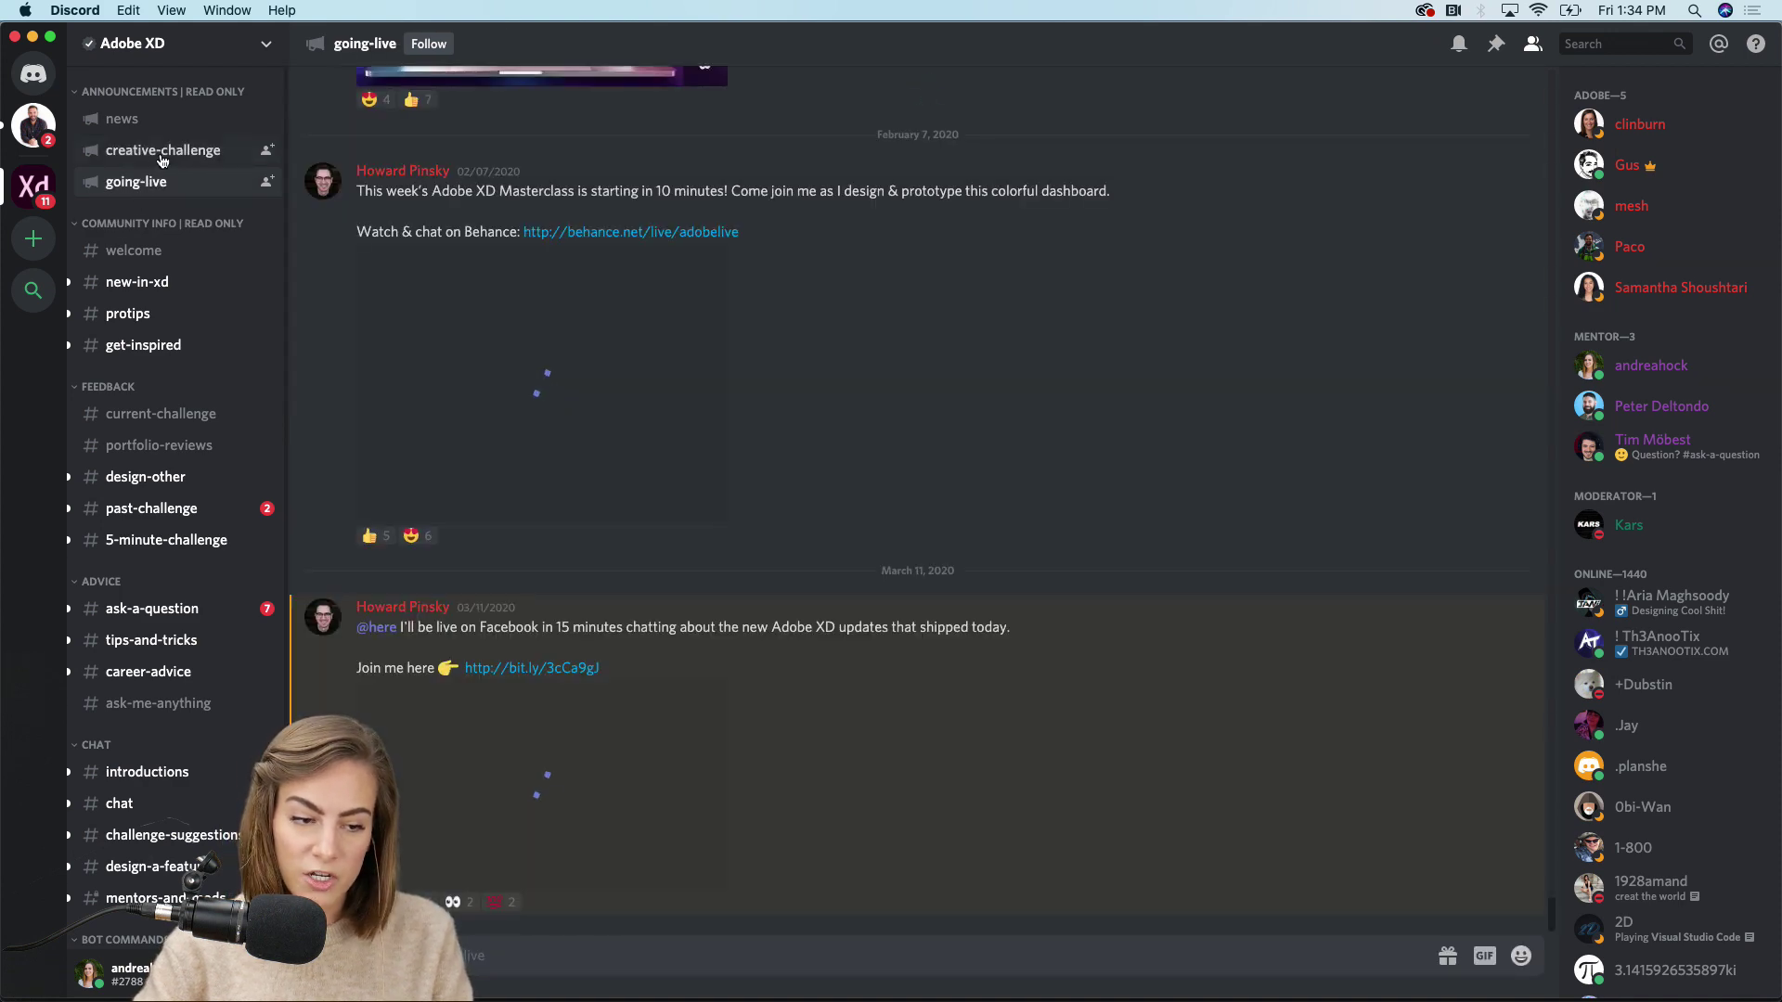
{"action": "left_click", "coordinate": [165, 160]}
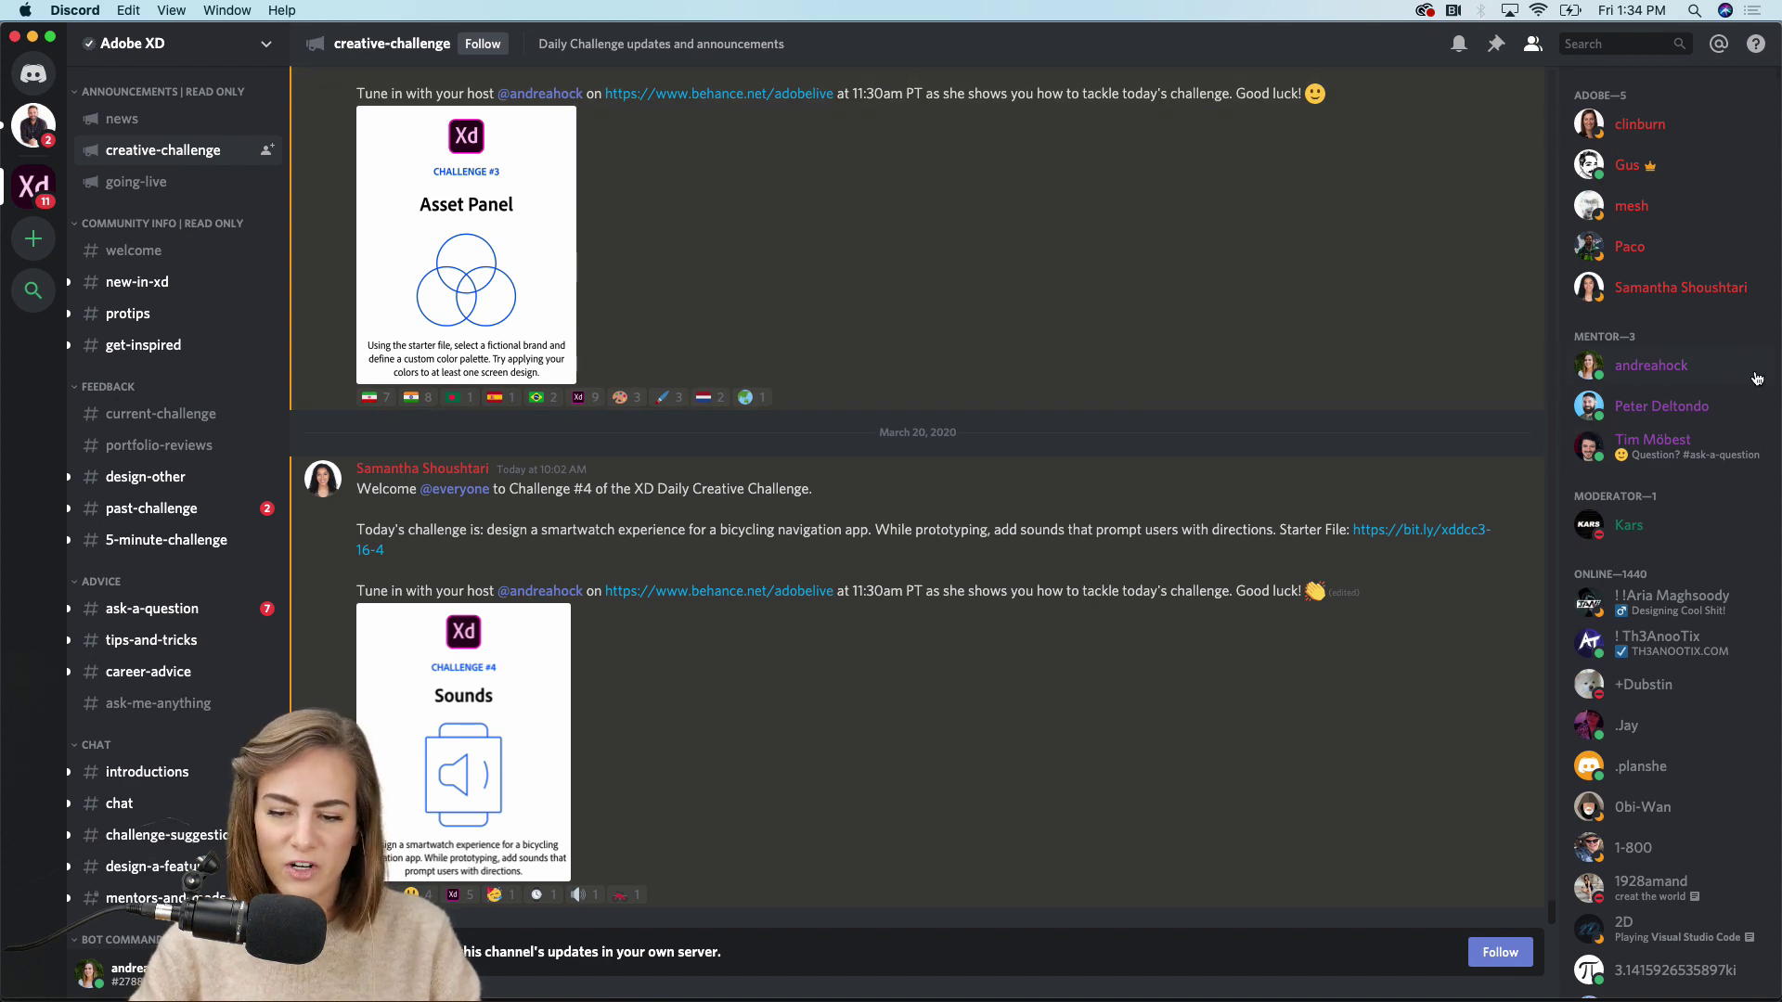
Minimize Discord and switch to Adobe XD to read the Challenge Prompt in the Day 4 smartwatch file
{"action": "left_click", "coordinate": [32, 36]}
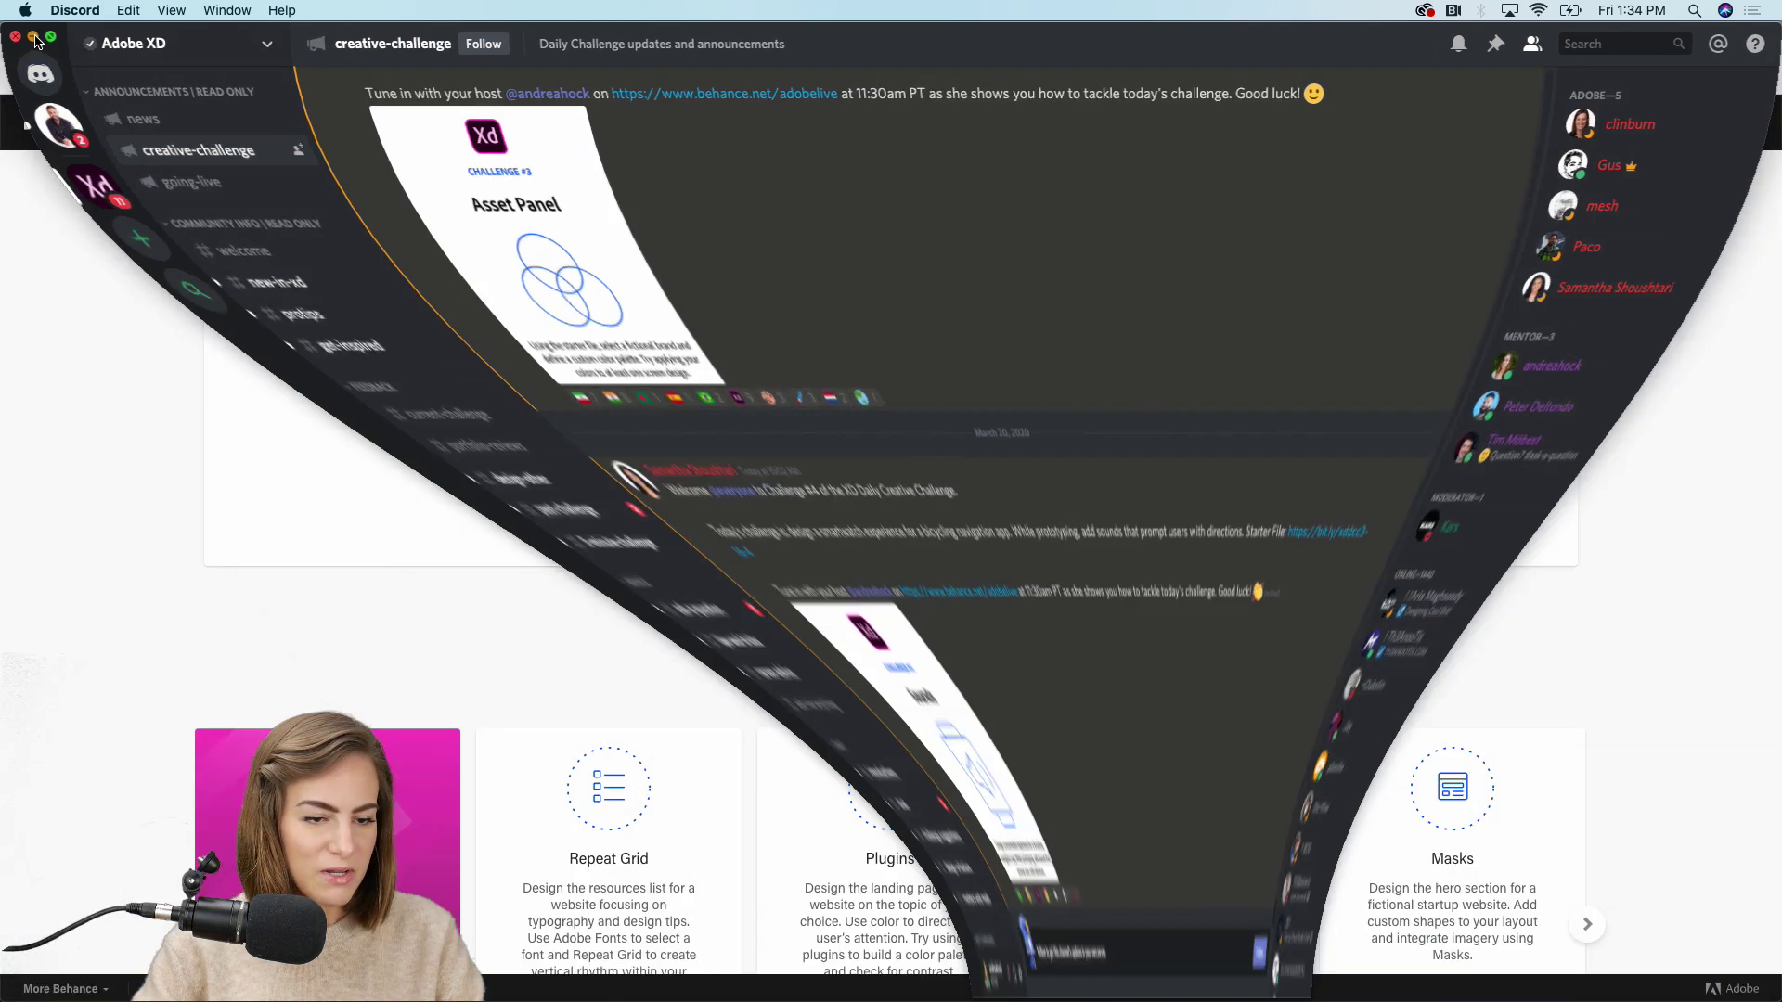
{"action": "mouse_move", "coordinate": [610, 1000]}
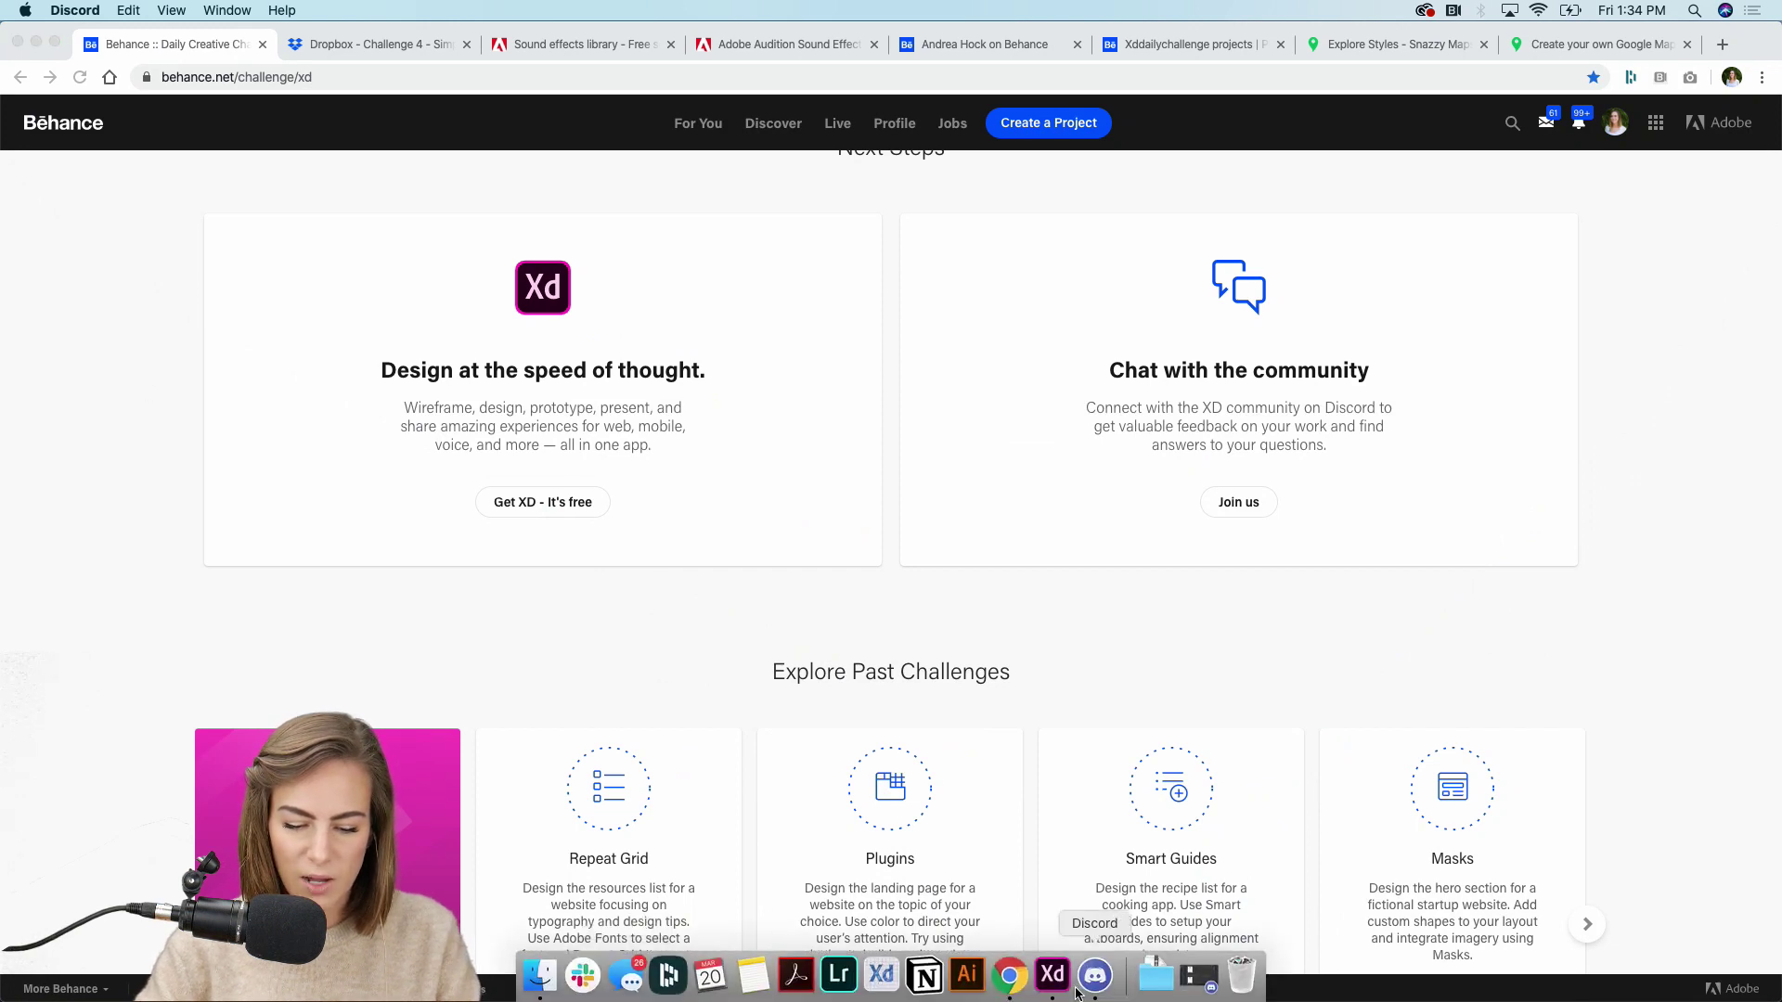
{"action": "left_click", "coordinate": [1052, 979]}
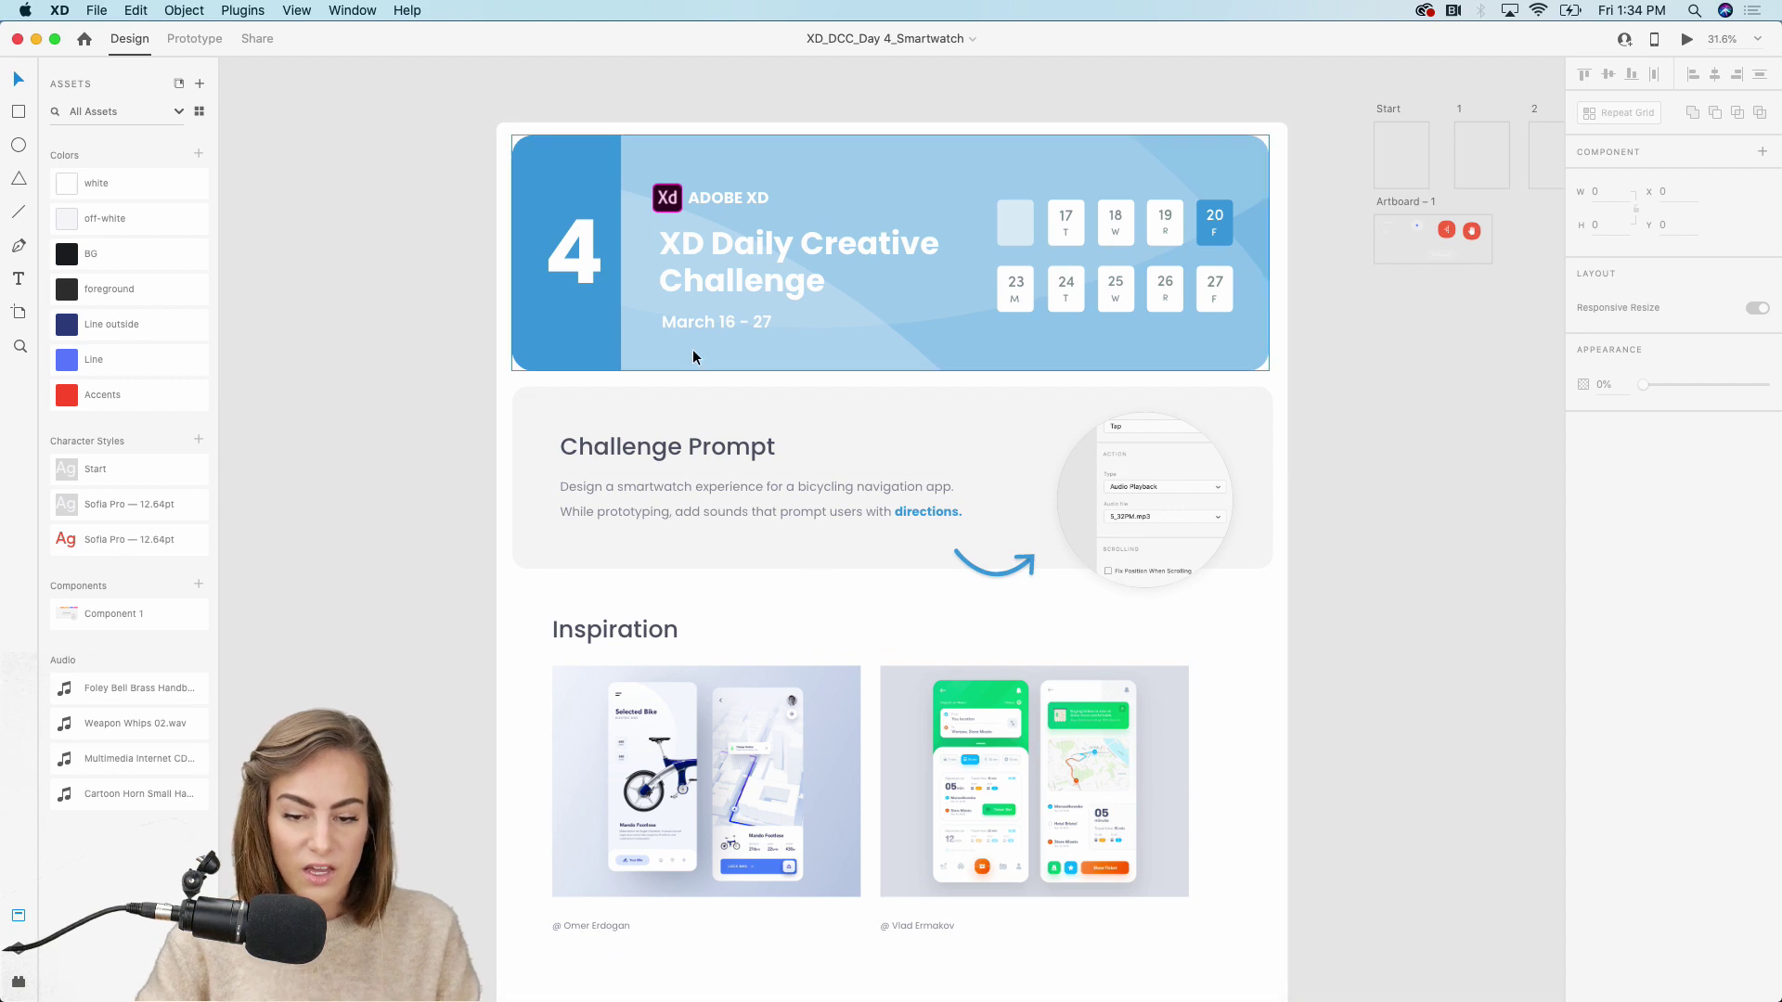
{"action": "scroll", "coordinate": [693, 353], "scroll_direction": "up", "scroll_amount": 5}
{"action": "scroll", "coordinate": [692, 353], "scroll_direction": "down", "scroll_amount": 3}
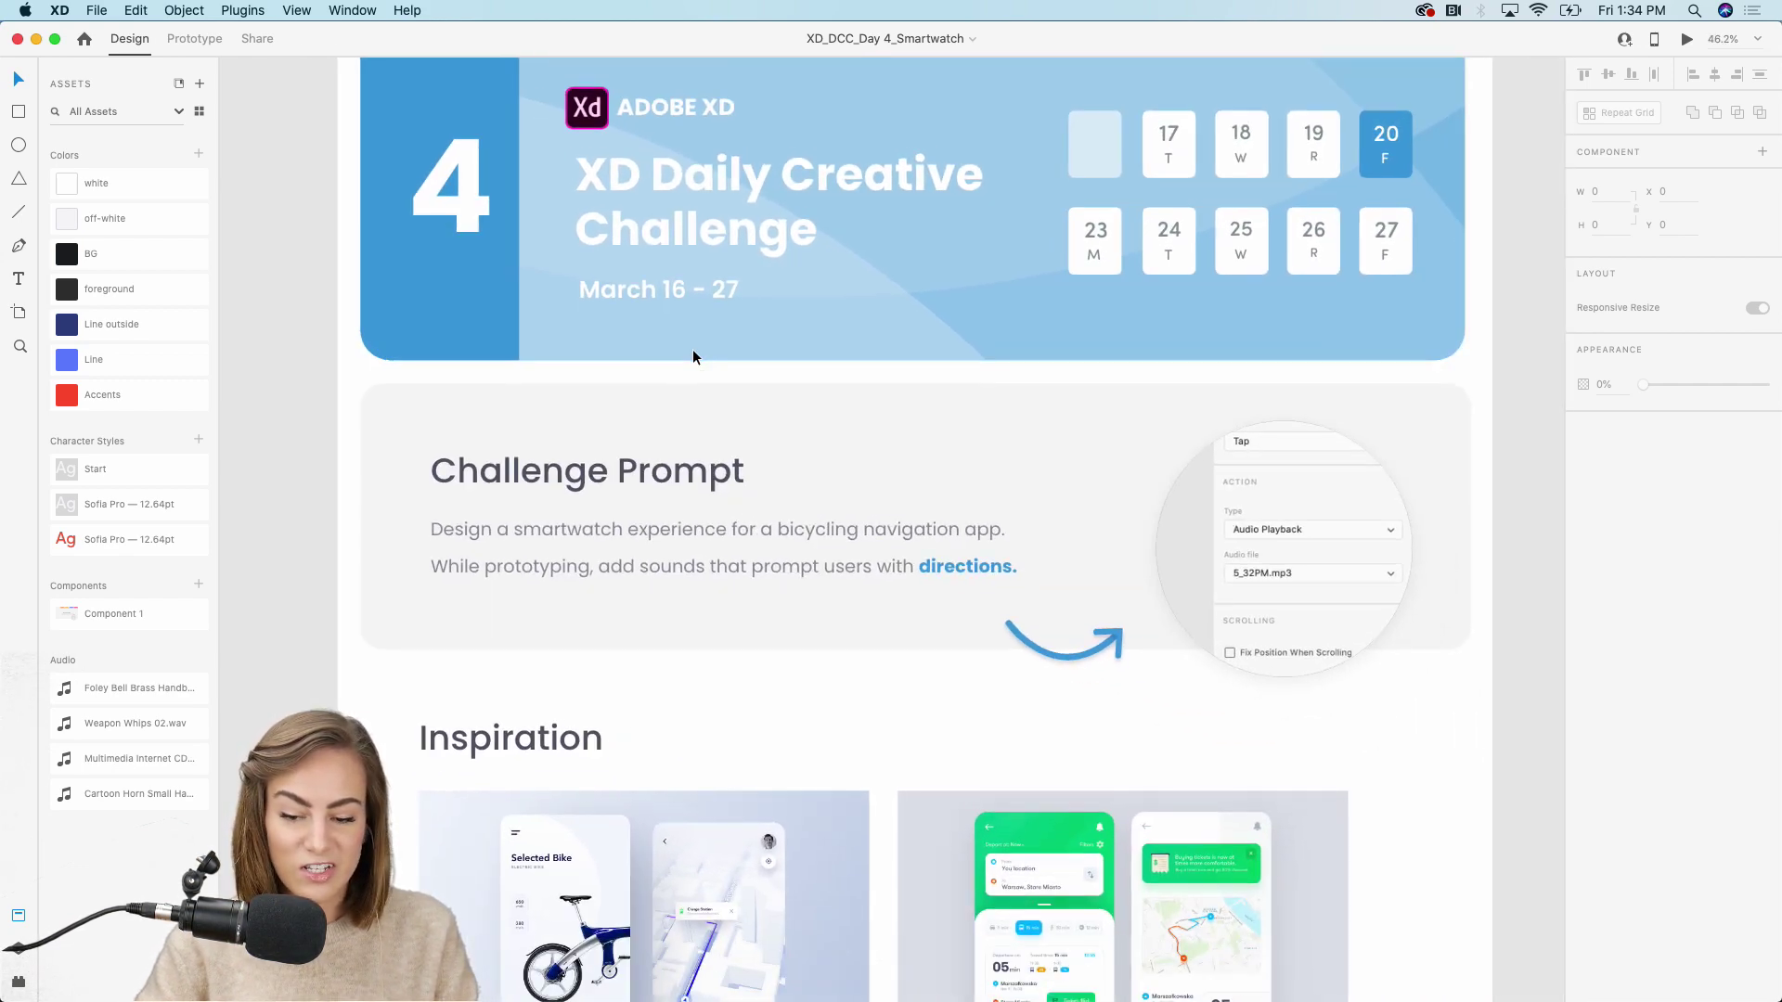
{"action": "scroll", "coordinate": [692, 356], "scroll_direction": "up", "scroll_amount": 1}
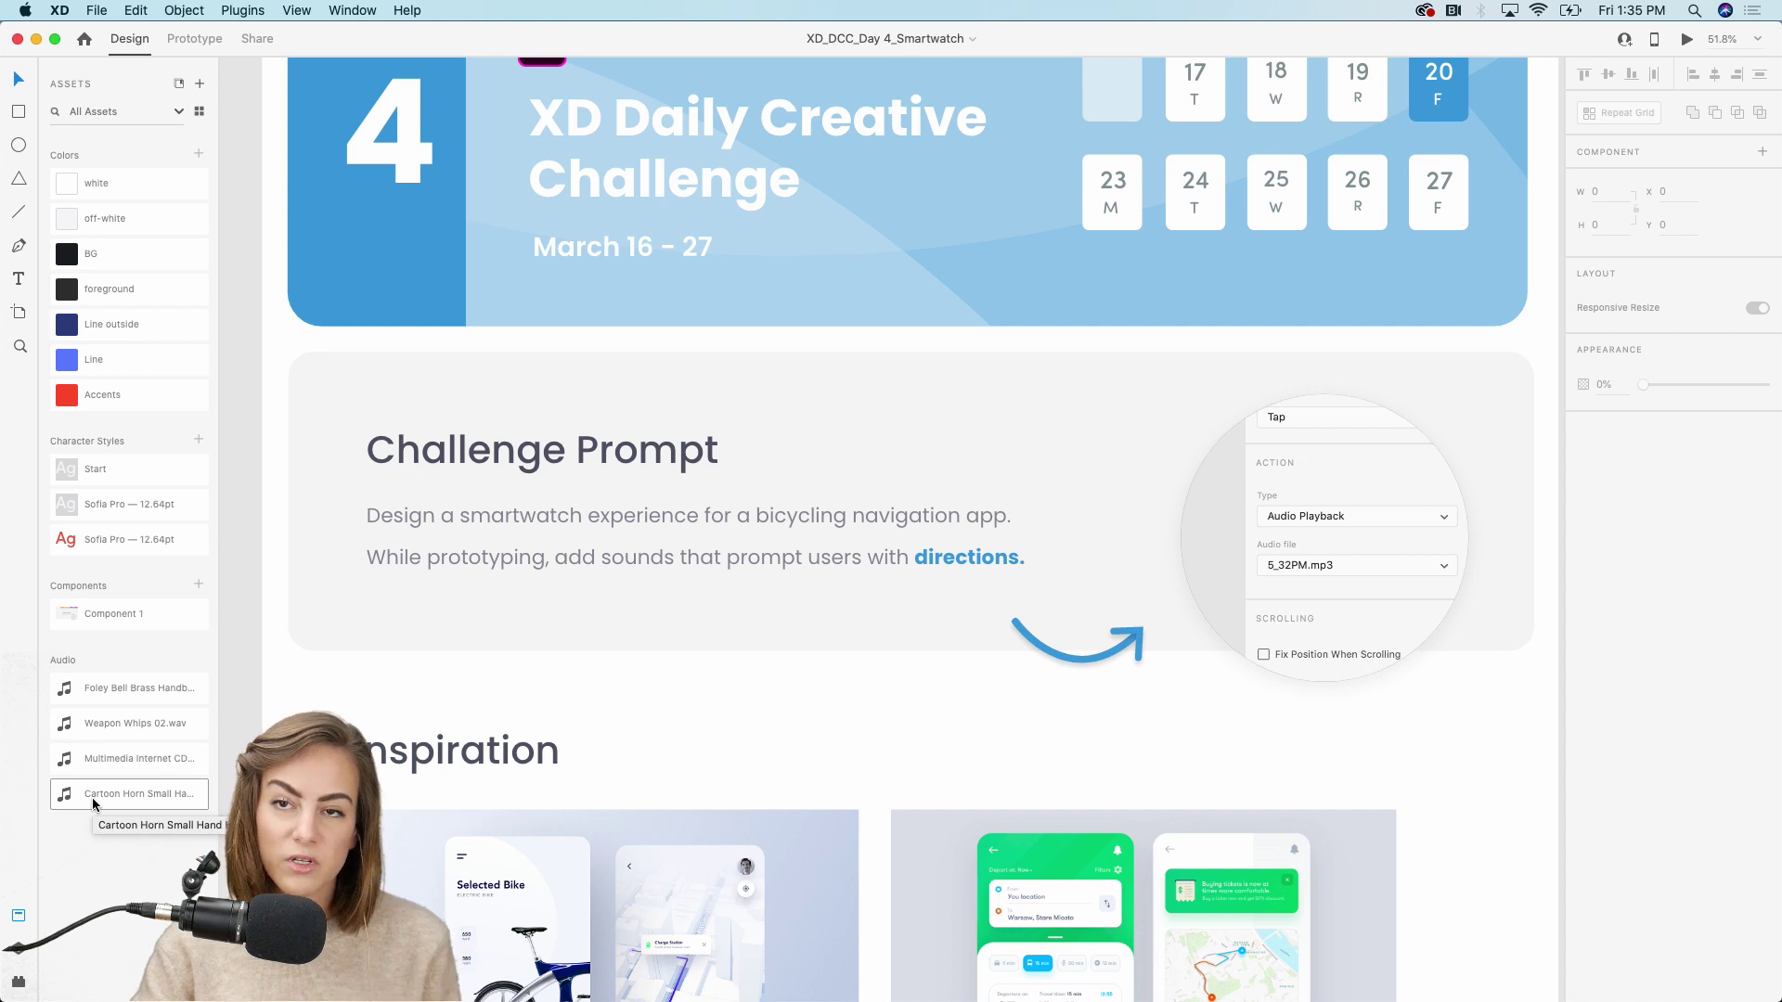
Switch to Prototype mode and check the installed XD version in its About information
{"action": "left_click", "coordinate": [194, 40]}
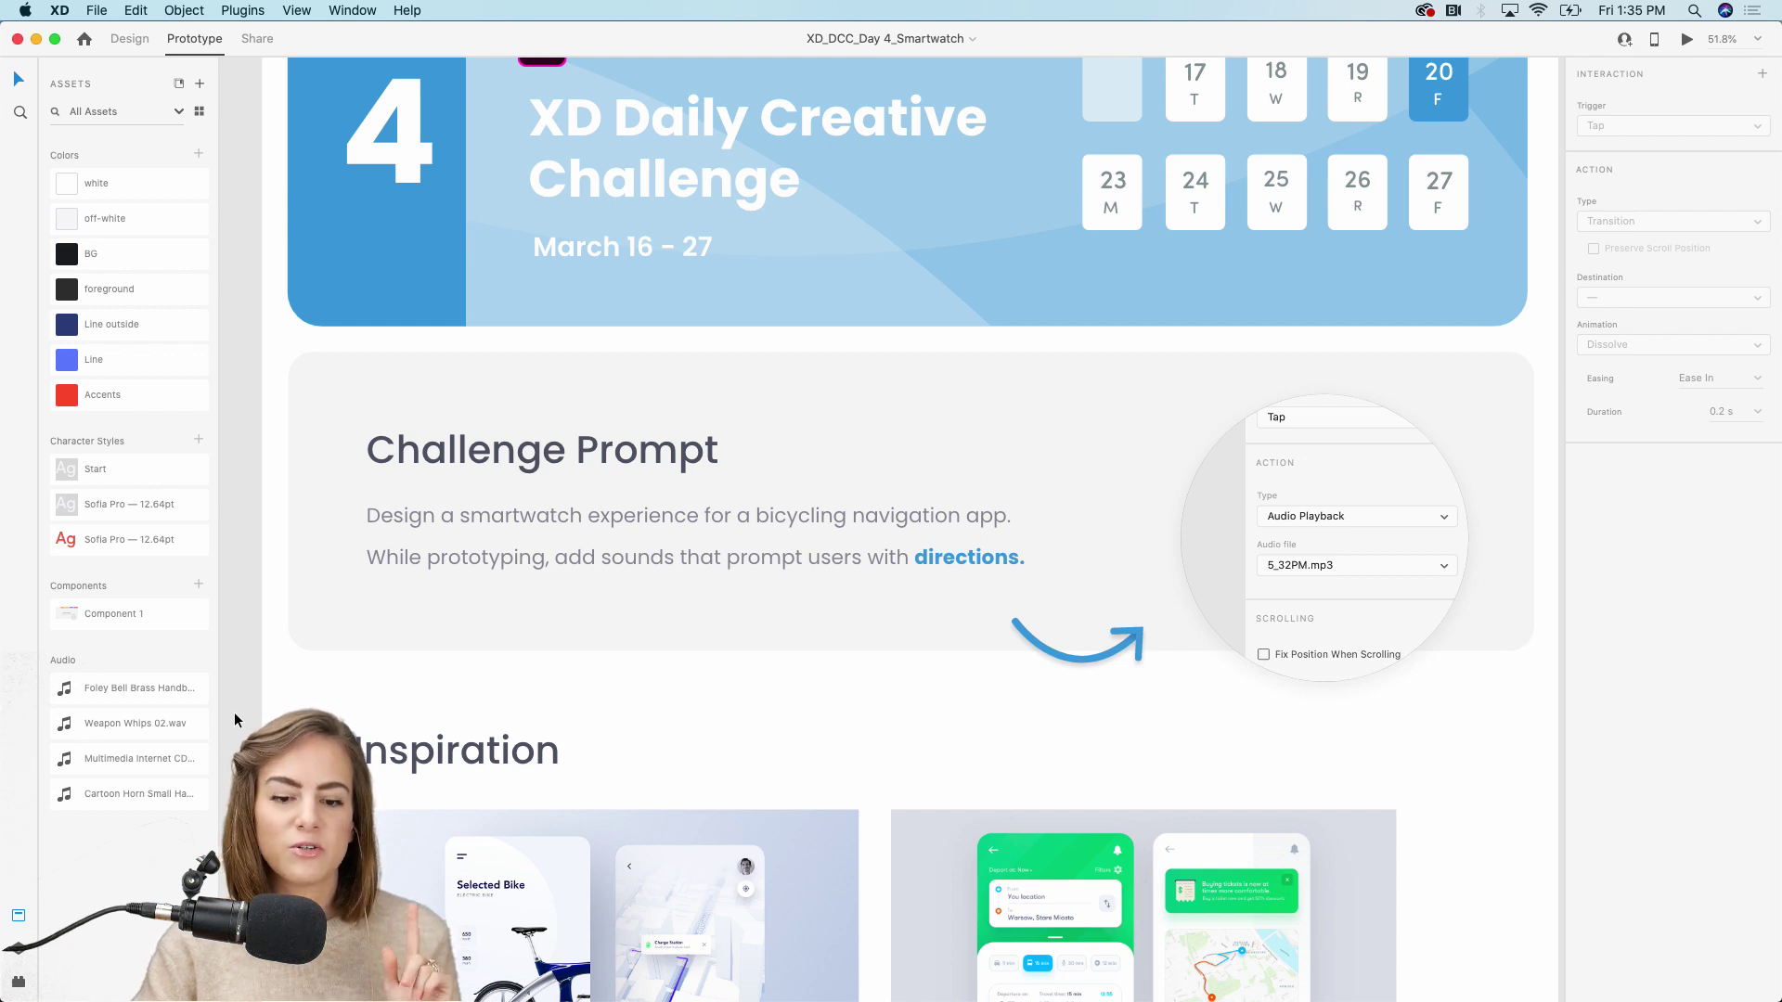
{"action": "left_click", "coordinate": [60, 11]}
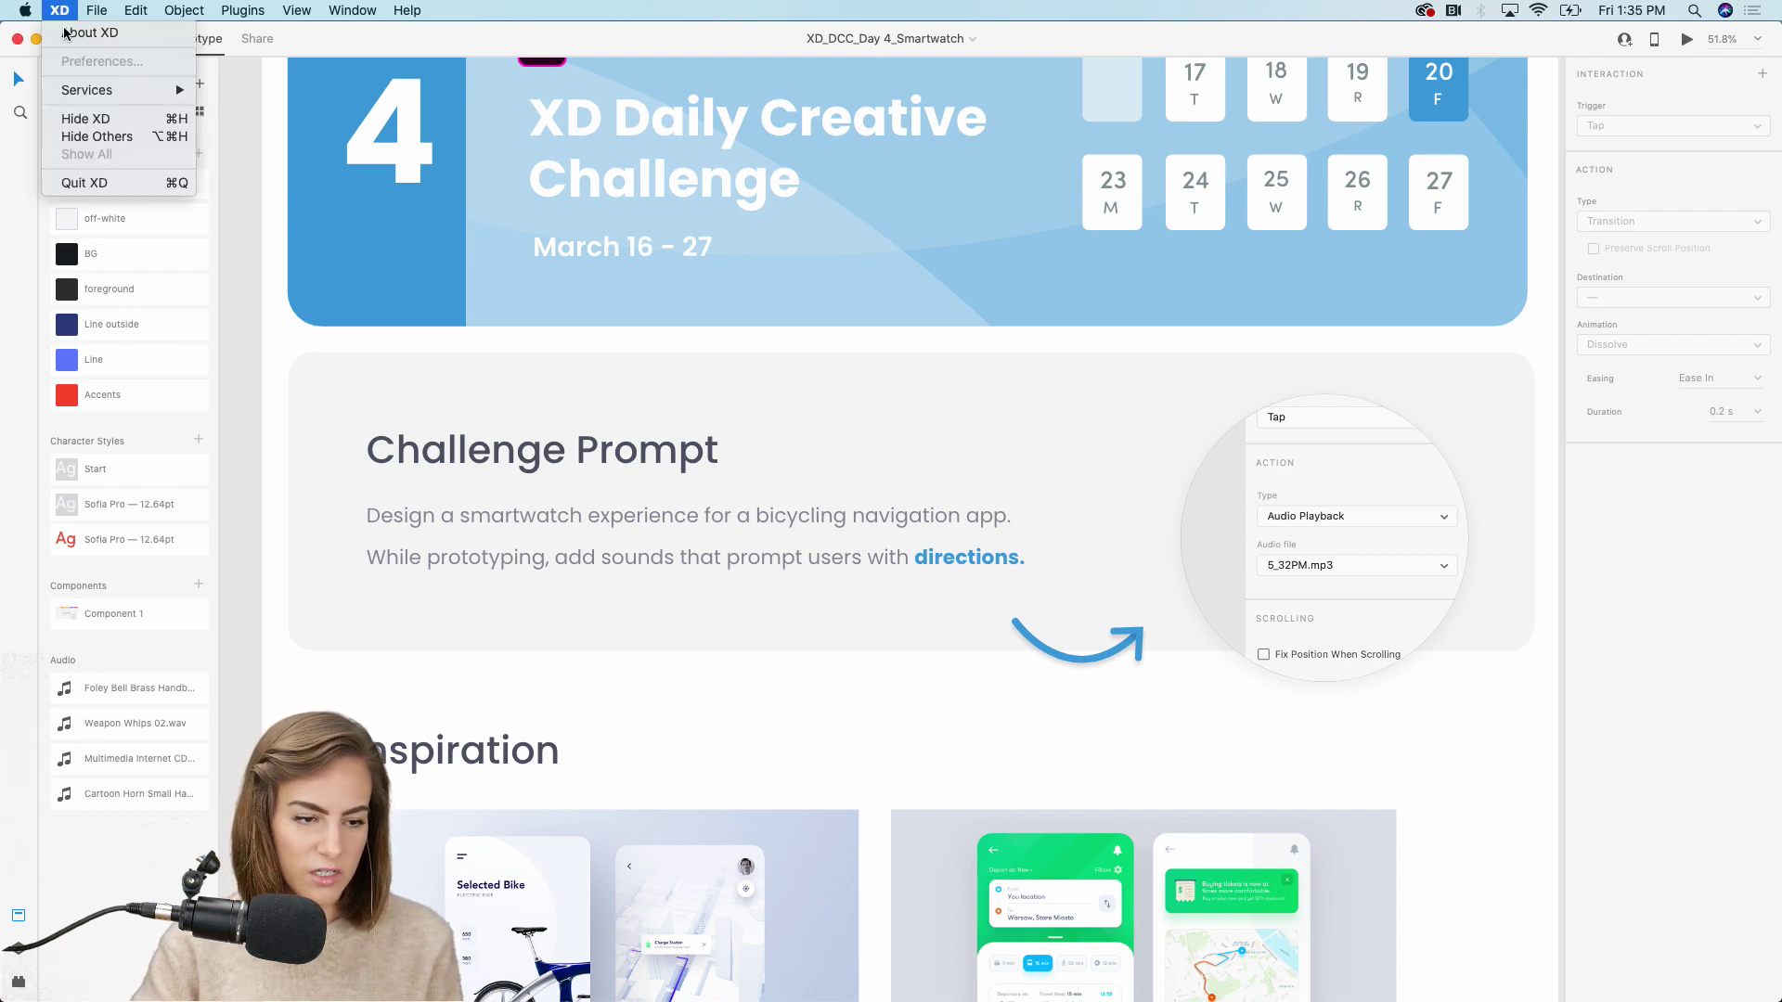
{"action": "left_click", "coordinate": [79, 40]}
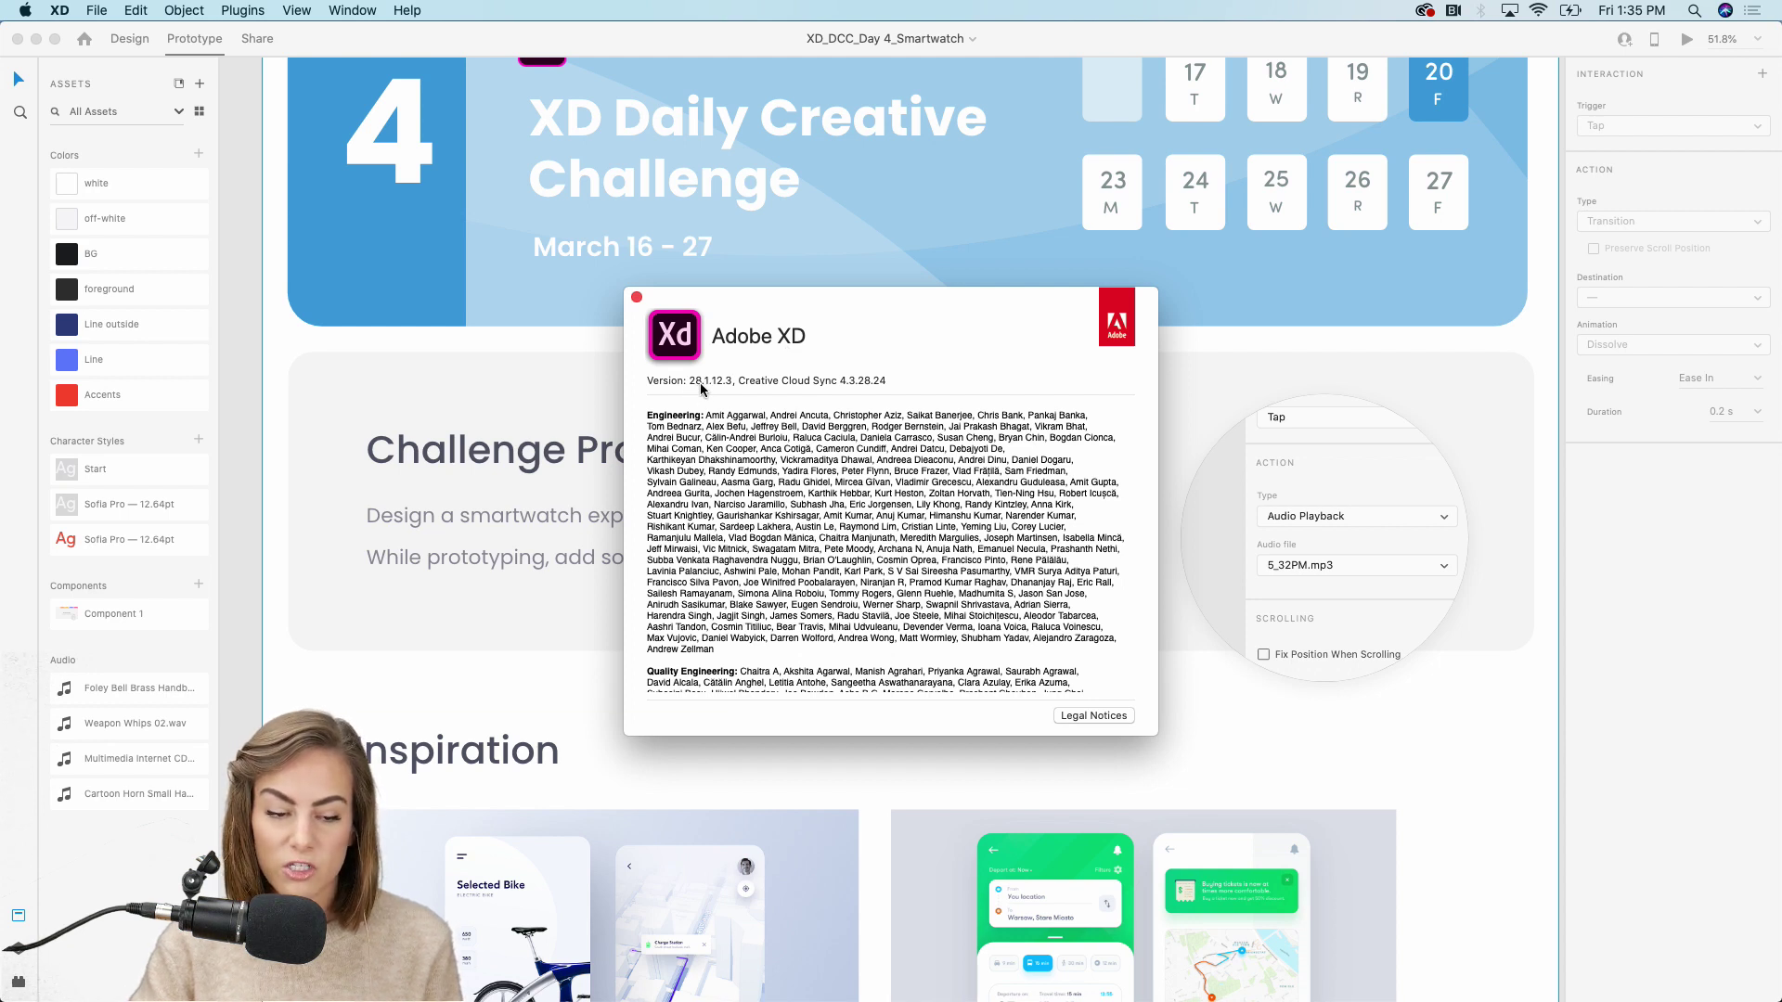
{"action": "left_click", "coordinate": [636, 297]}
{"action": "left_click", "coordinate": [85, 9]}
{"action": "mouse_move", "coordinate": [59, 10]}
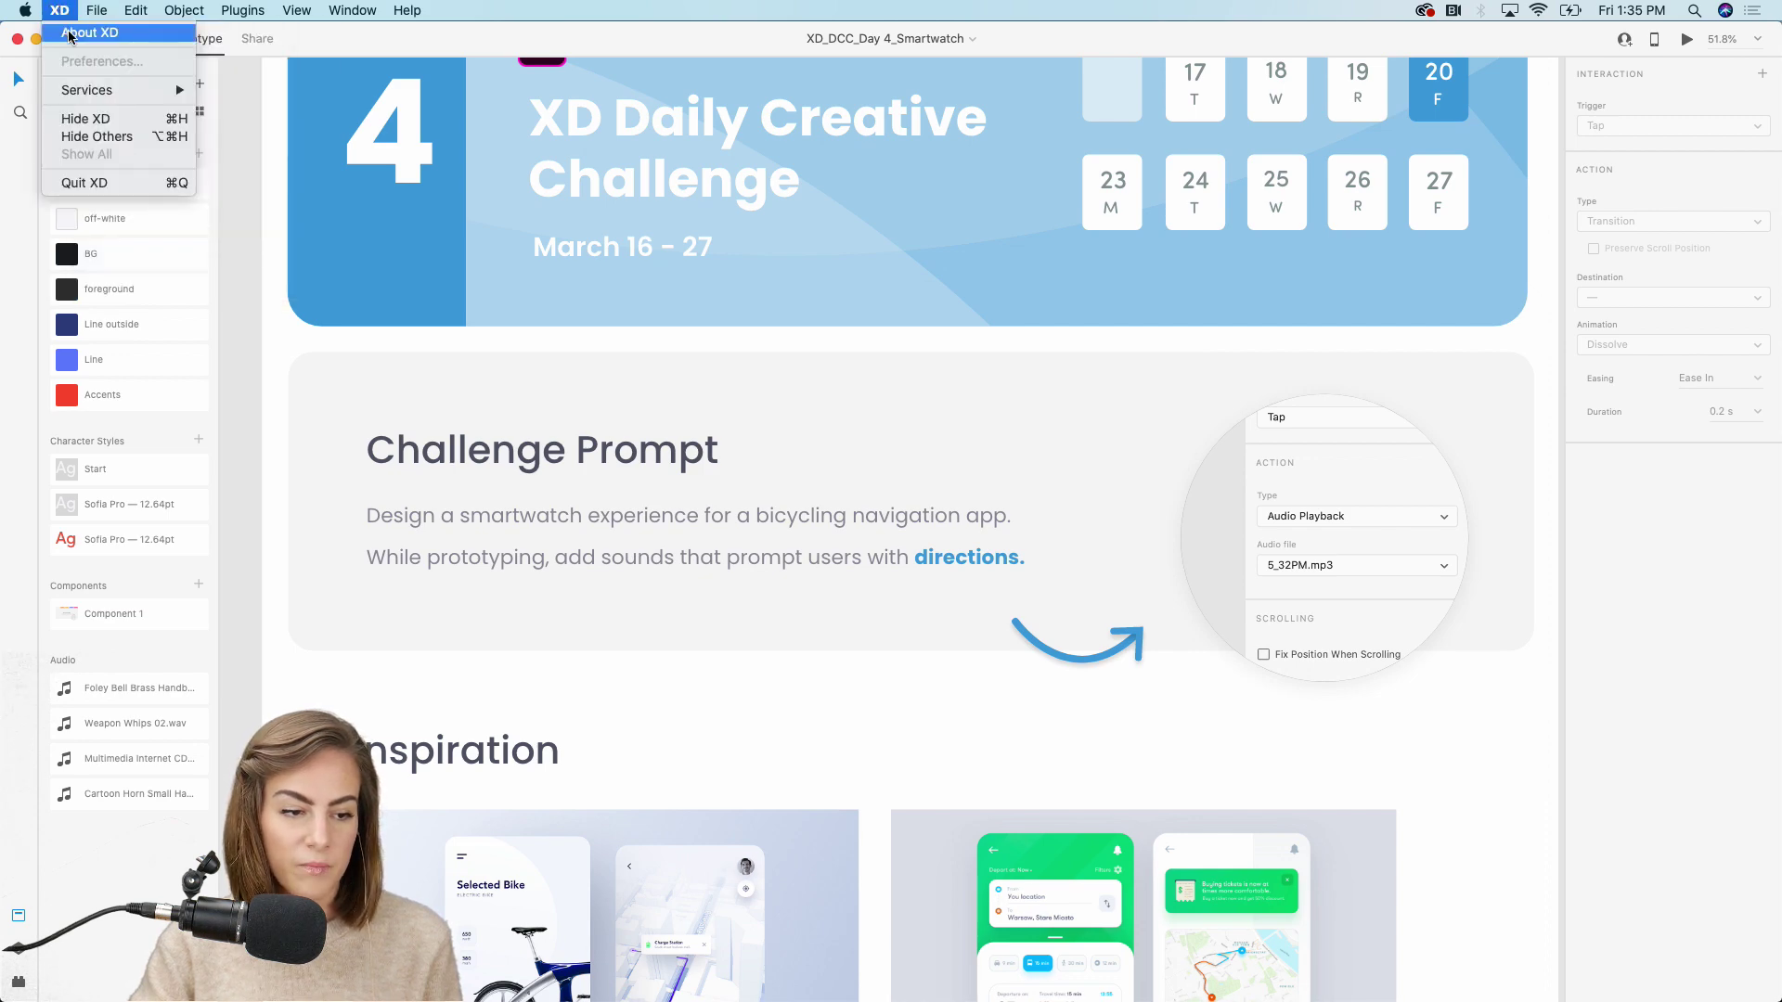
{"action": "left_click", "coordinate": [242, 227]}
Examine the Inspiration section's electric bike app and green transit ticket app, comparing their map and route screens
{"action": "scroll", "coordinate": [242, 226], "scroll_direction": "down", "scroll_amount": 8}
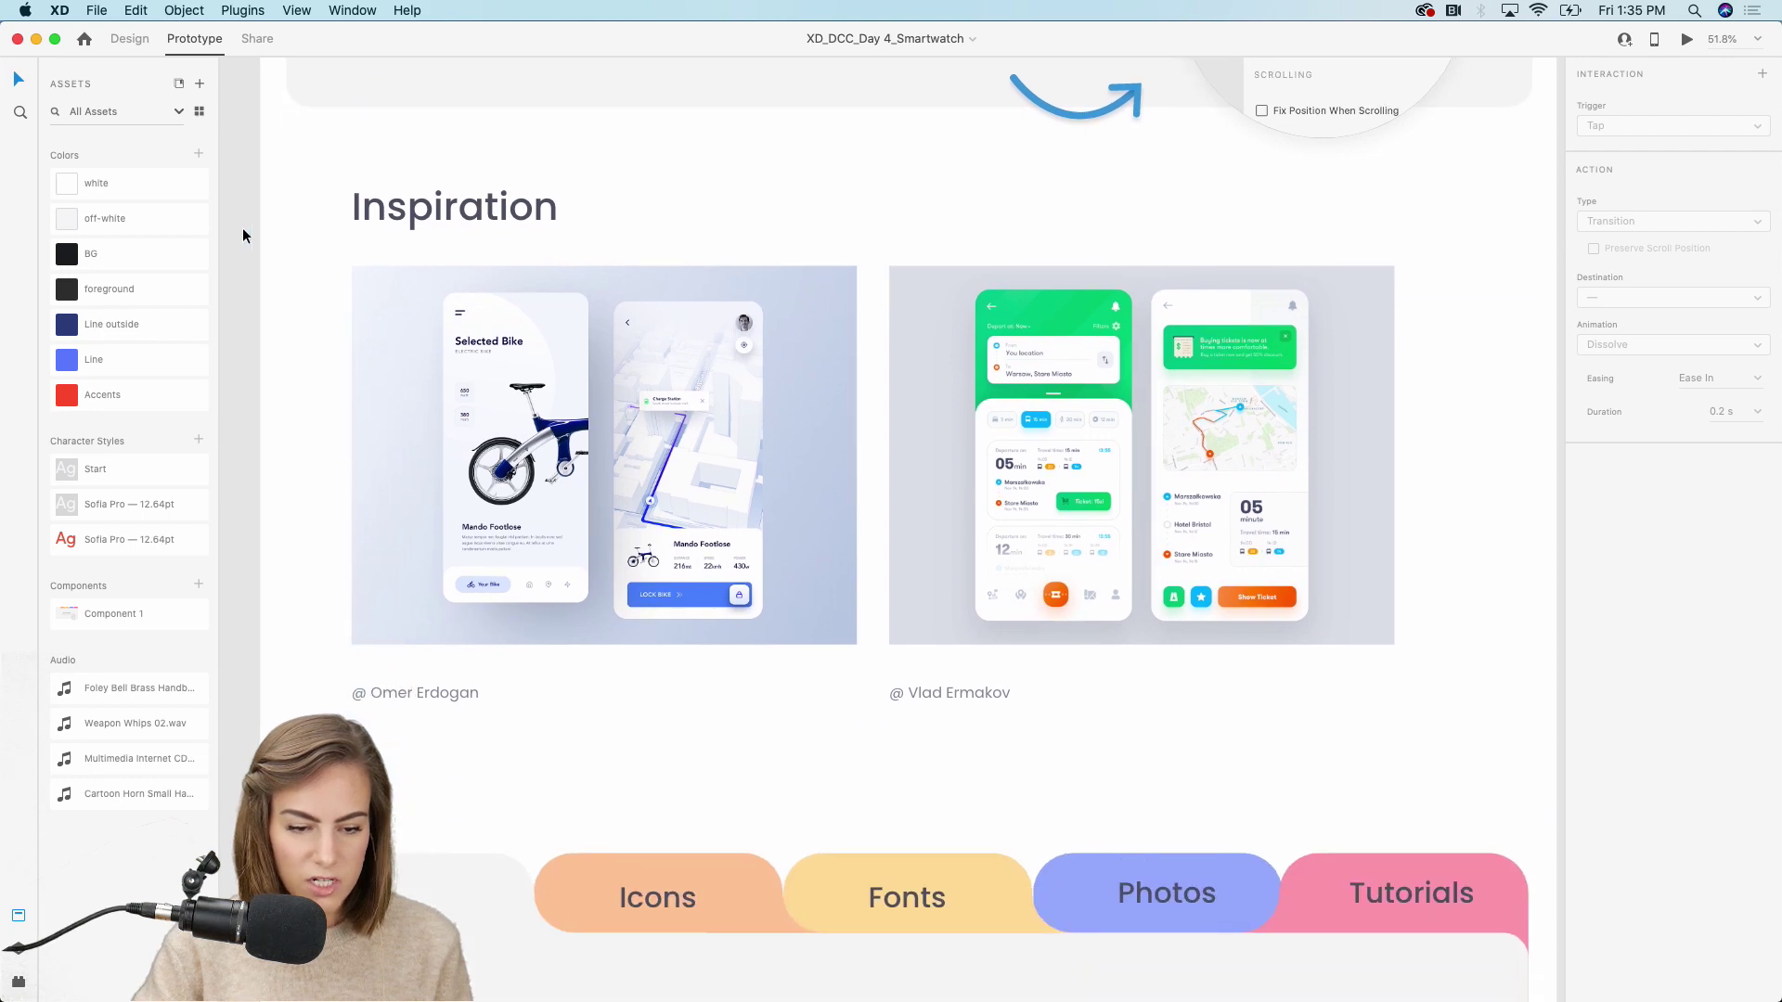
{"action": "scroll", "coordinate": [242, 227], "scroll_direction": "up", "scroll_amount": 5}
{"action": "scroll", "coordinate": [739, 414], "scroll_direction": "down", "scroll_amount": 2}
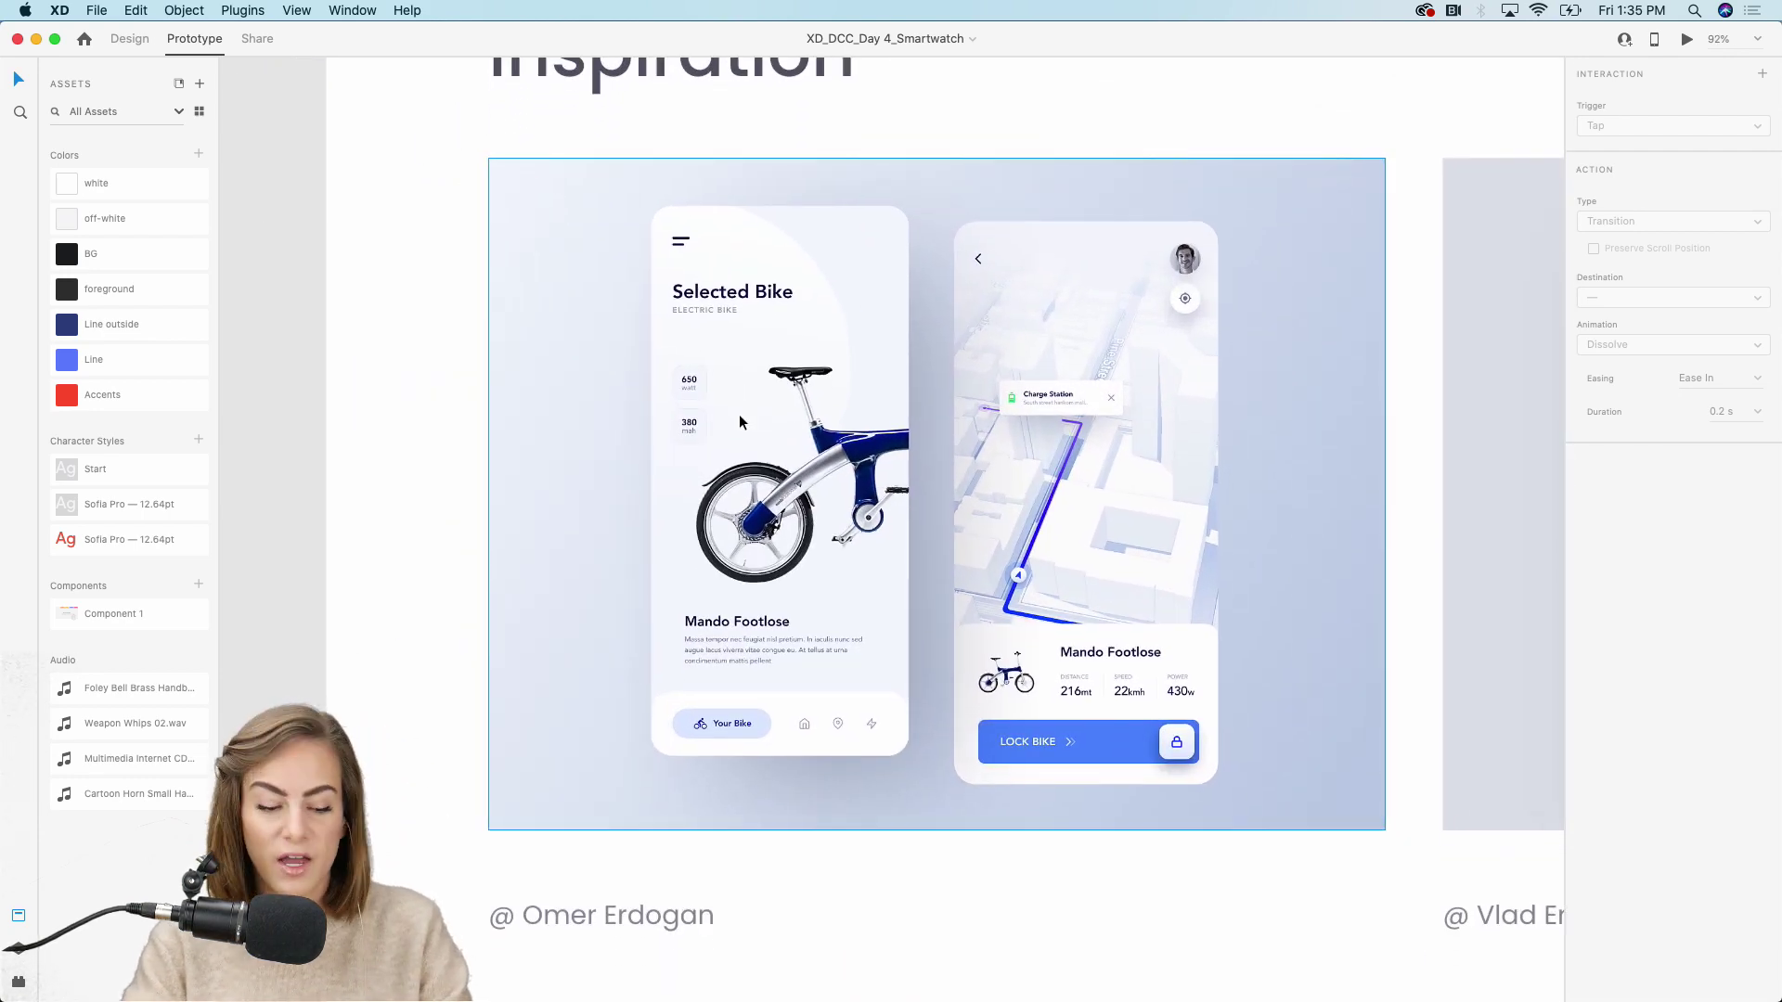
{"action": "scroll", "coordinate": [739, 417], "scroll_direction": "up", "scroll_amount": 2}
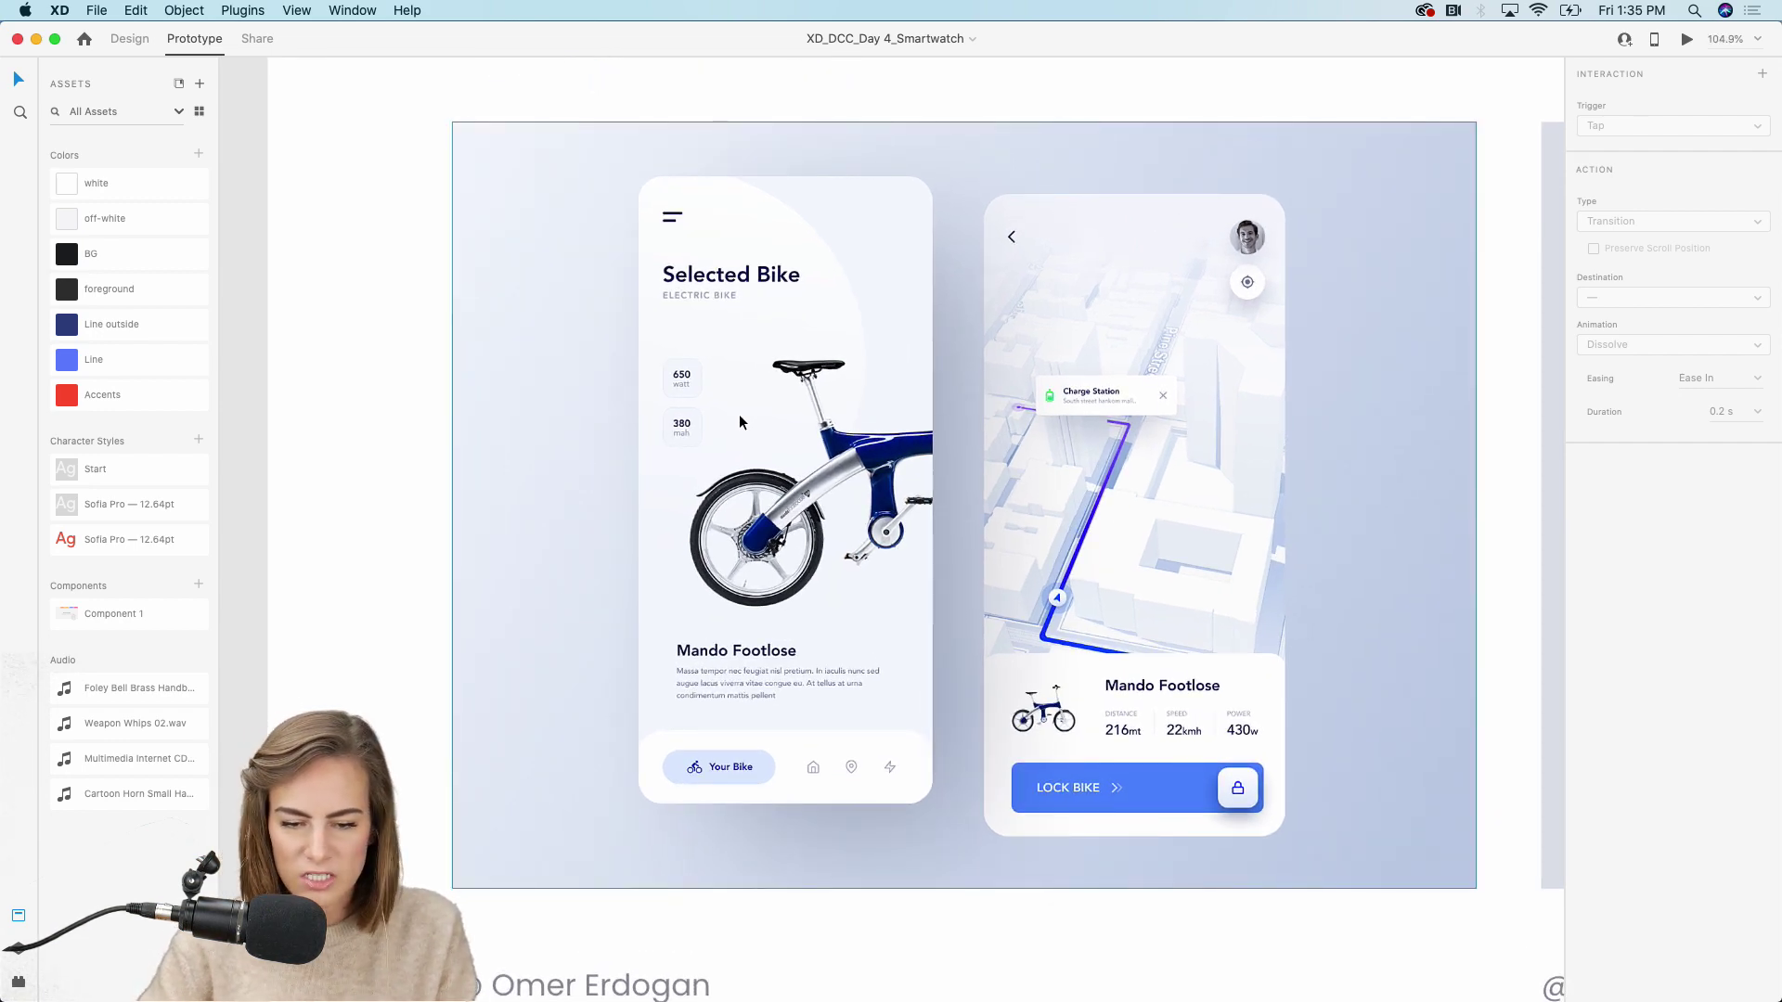
{"action": "scroll", "coordinate": [739, 414], "scroll_direction": "up", "scroll_amount": 1}
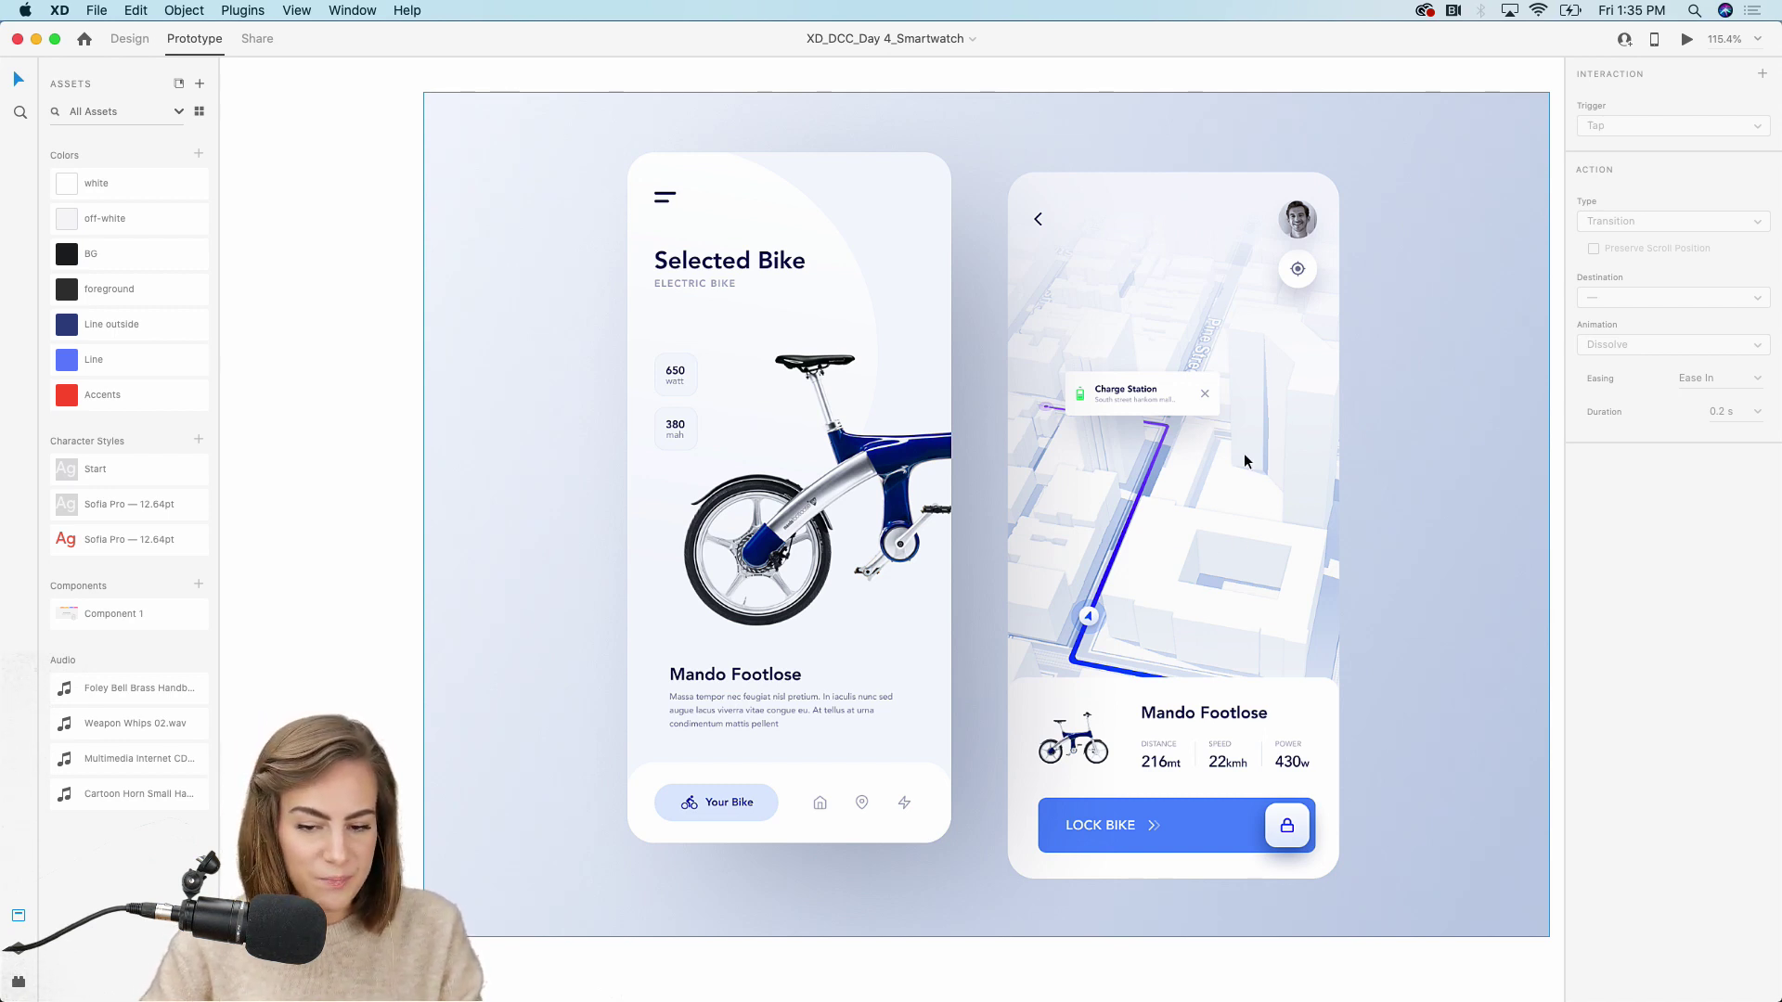
{"action": "scroll", "coordinate": [1245, 461], "scroll_direction": "right", "scroll_amount": 5}
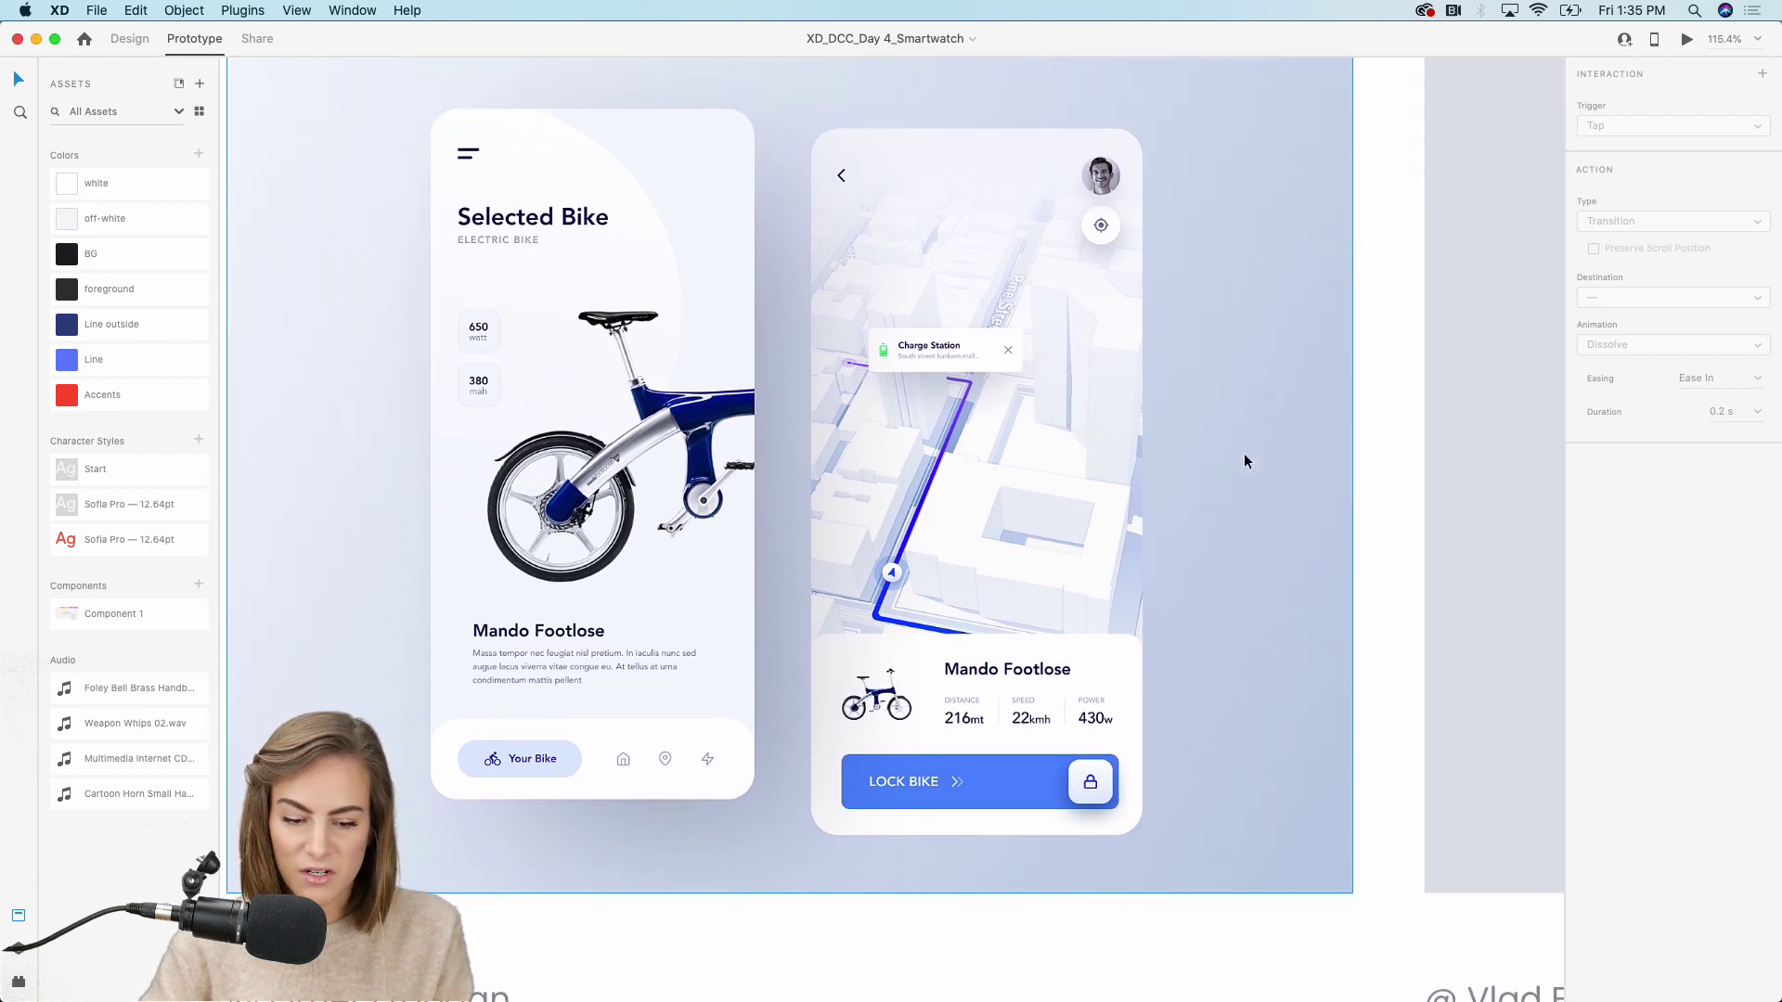
{"action": "scroll", "coordinate": [1242, 460], "scroll_direction": "down", "scroll_amount": 1}
{"action": "scroll", "coordinate": [1242, 459], "scroll_direction": "right", "scroll_amount": 20}
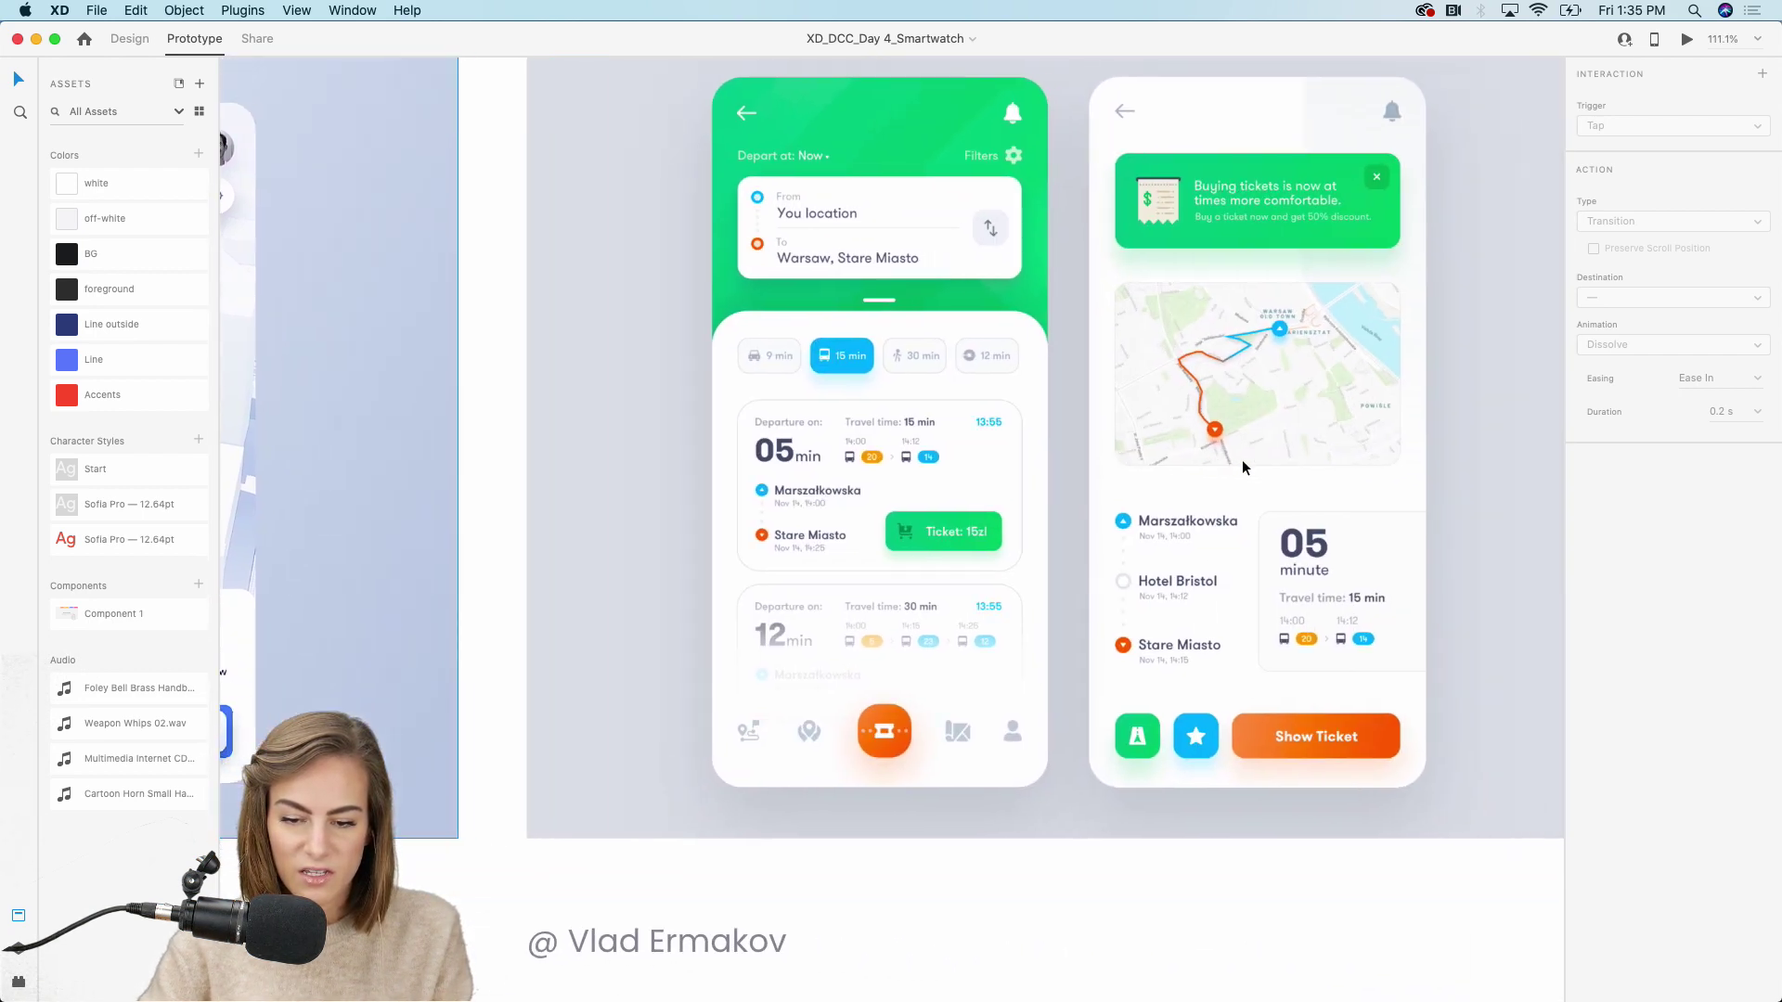
{"action": "scroll", "coordinate": [1242, 459], "scroll_direction": "right", "scroll_amount": 2}
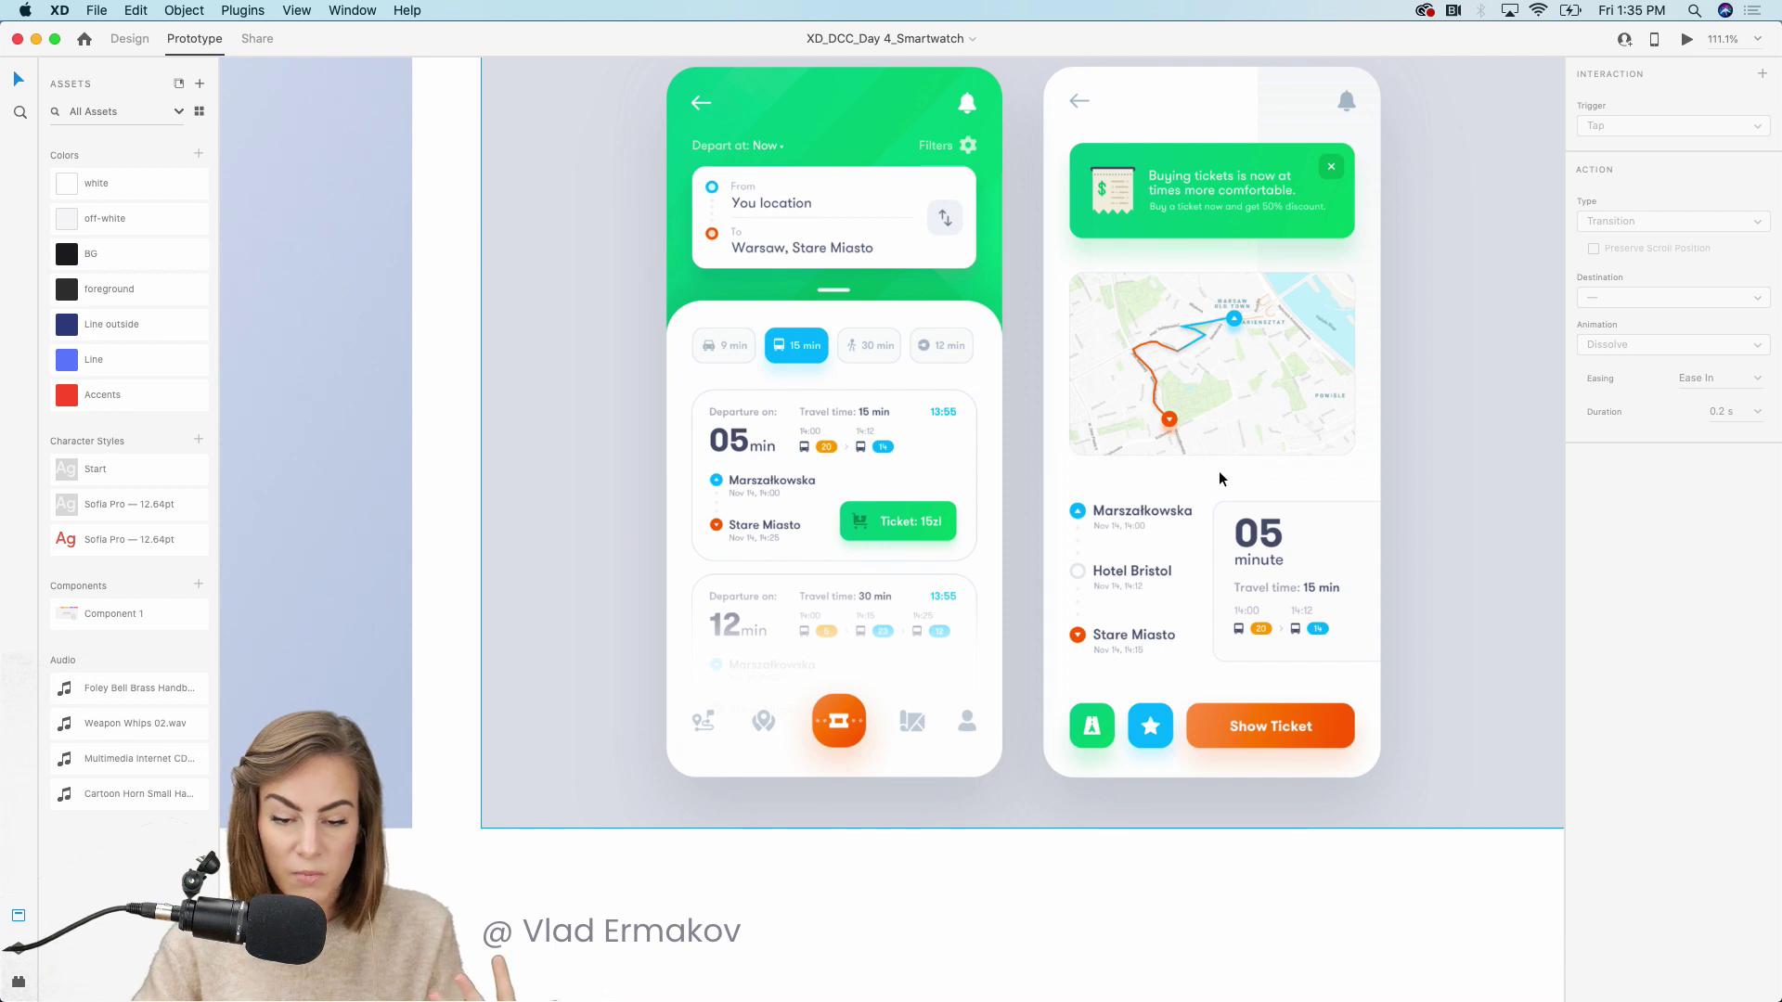
{"action": "scroll", "coordinate": [1217, 471], "scroll_direction": "up", "scroll_amount": 3}
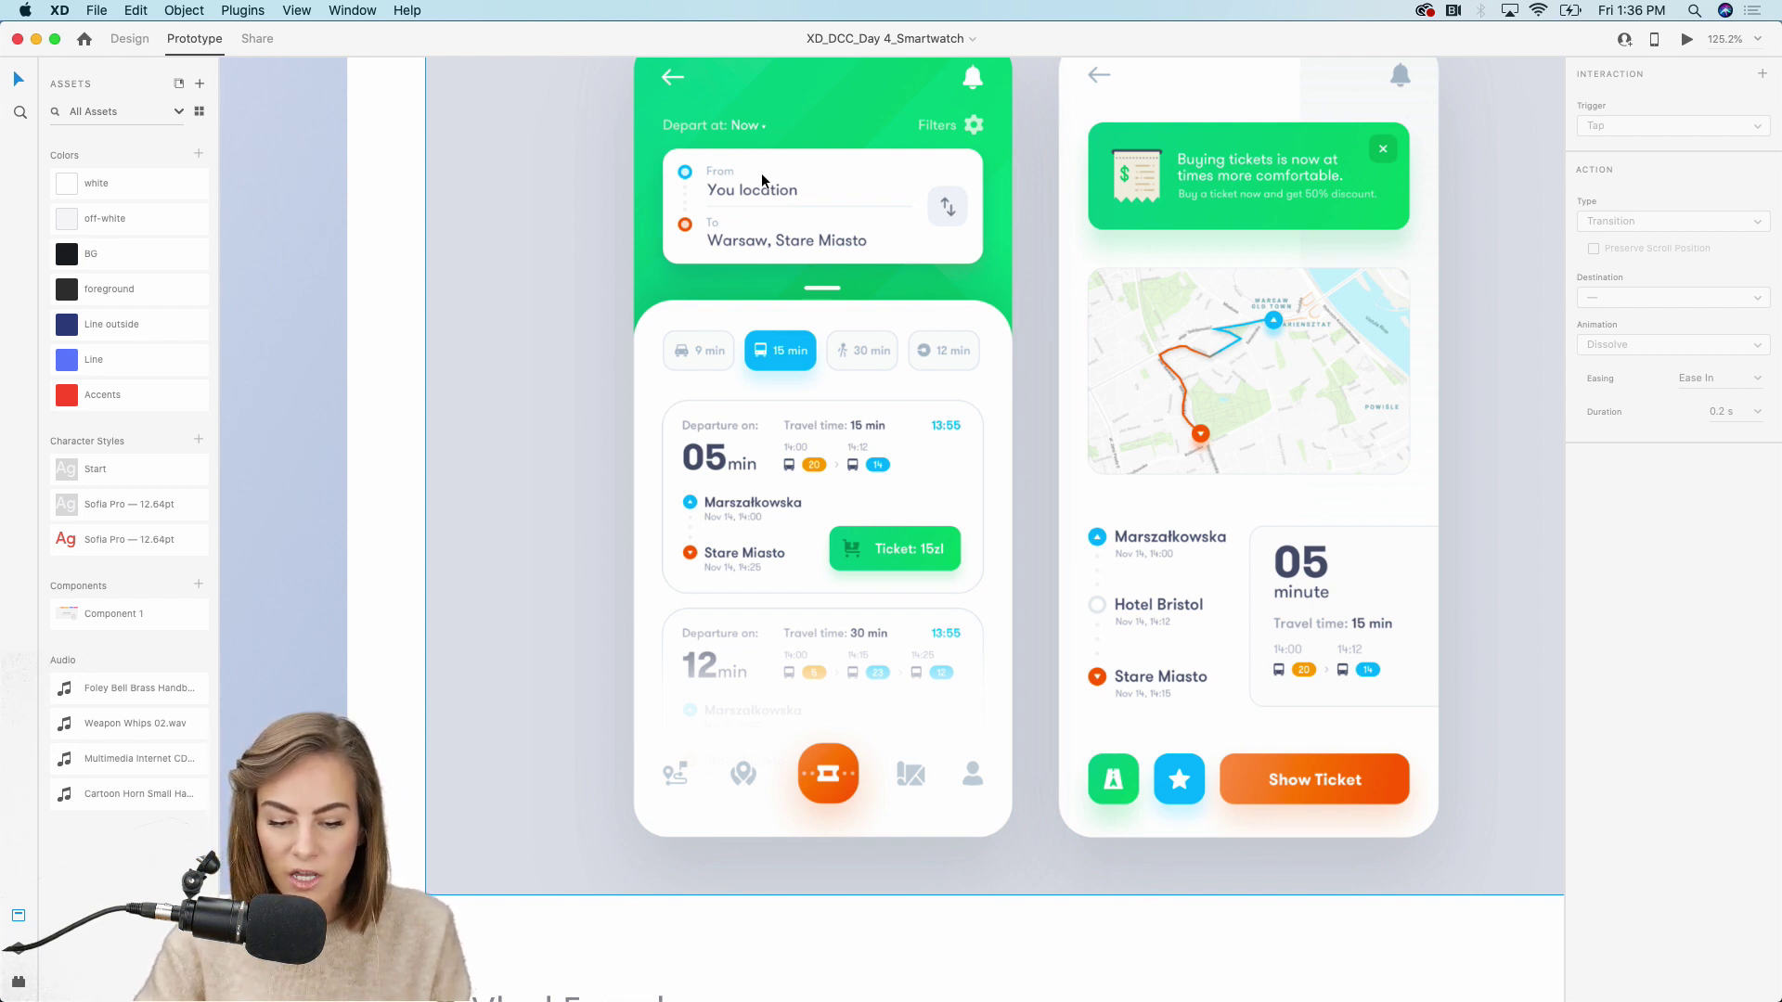
{"action": "scroll", "coordinate": [761, 173], "scroll_direction": "down", "scroll_amount": 3}
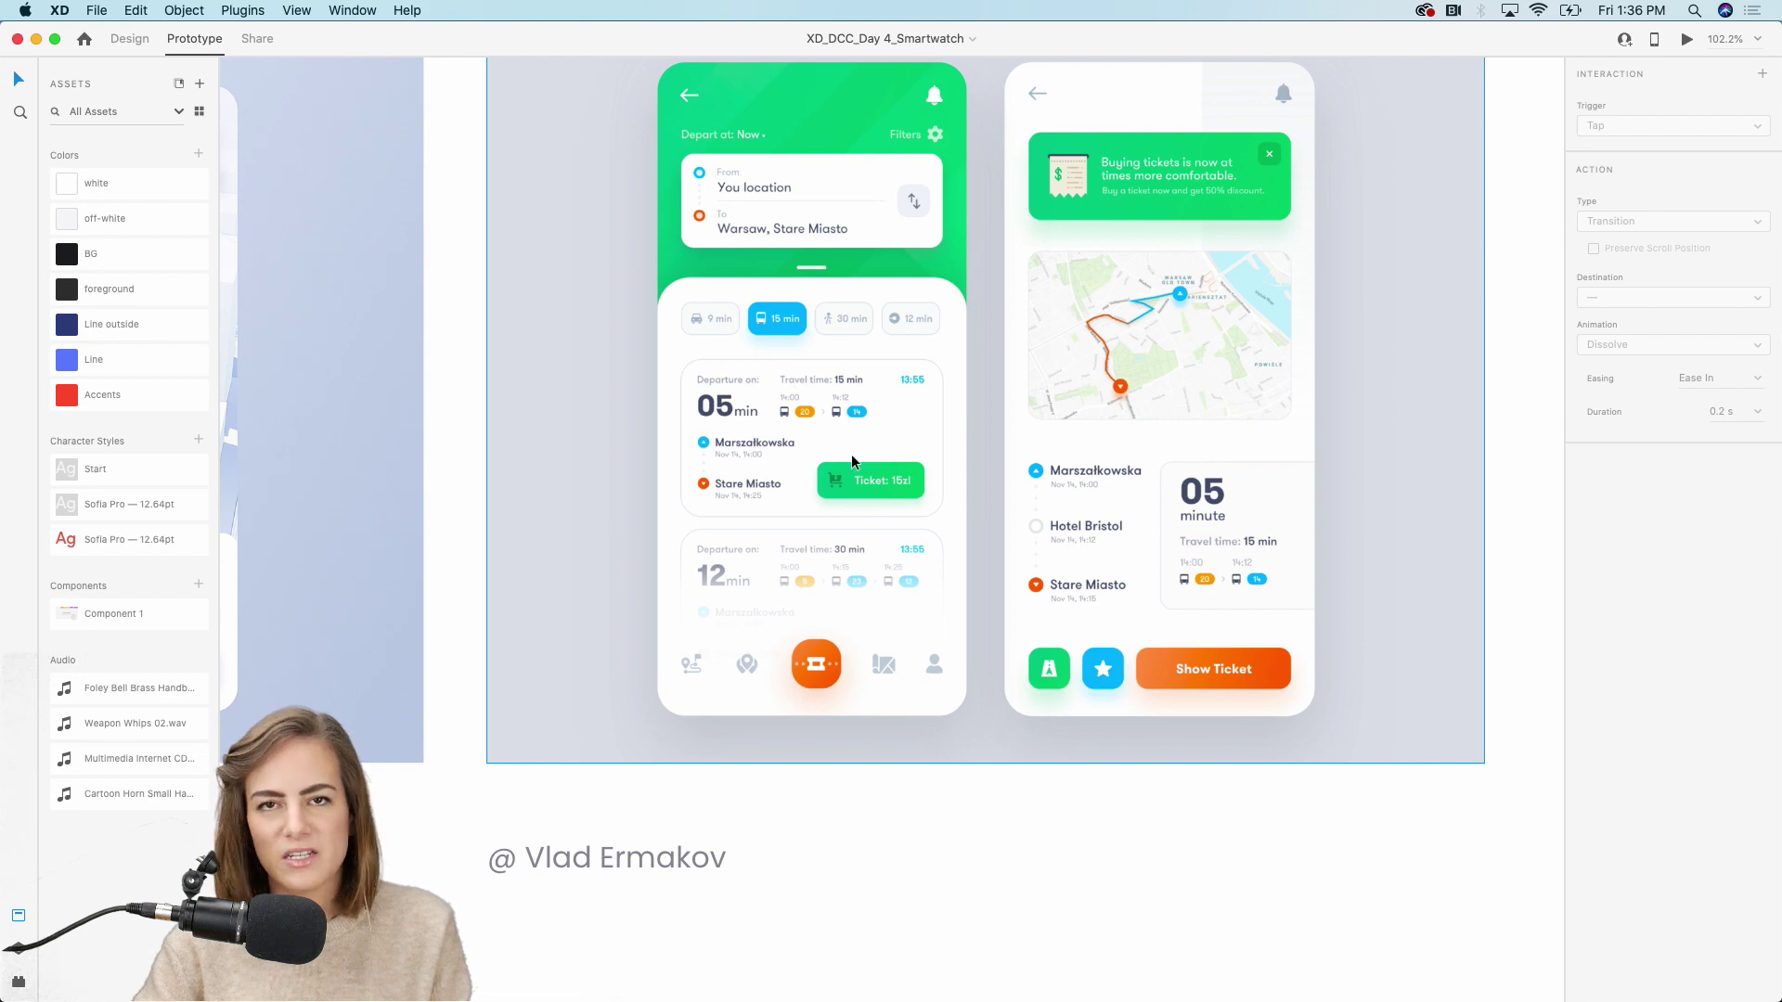
Select the Resource Booklet in Design mode and view its Icons, Fonts, Photos and Tutorials pages, ending on Default State
{"action": "scroll", "coordinate": [852, 461], "scroll_direction": "down", "scroll_amount": 6}
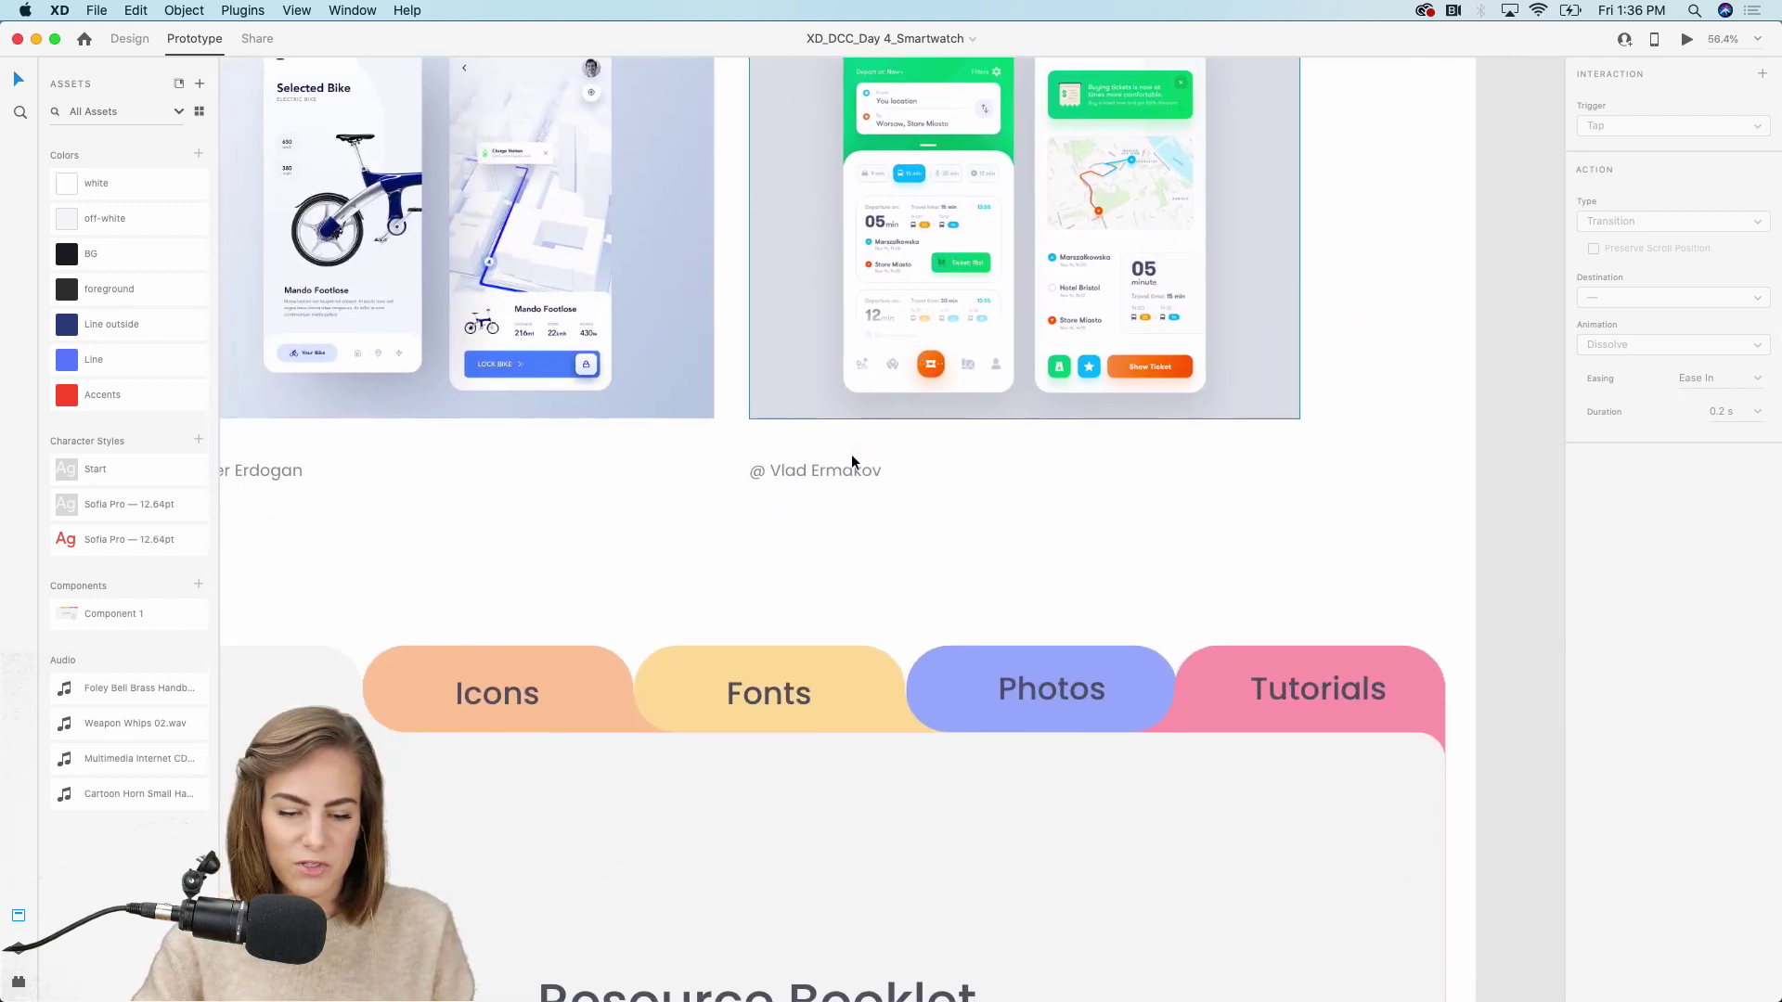
{"action": "scroll", "coordinate": [851, 456], "scroll_direction": "down", "scroll_amount": 3}
{"action": "scroll", "coordinate": [852, 457], "scroll_direction": "down", "scroll_amount": 4}
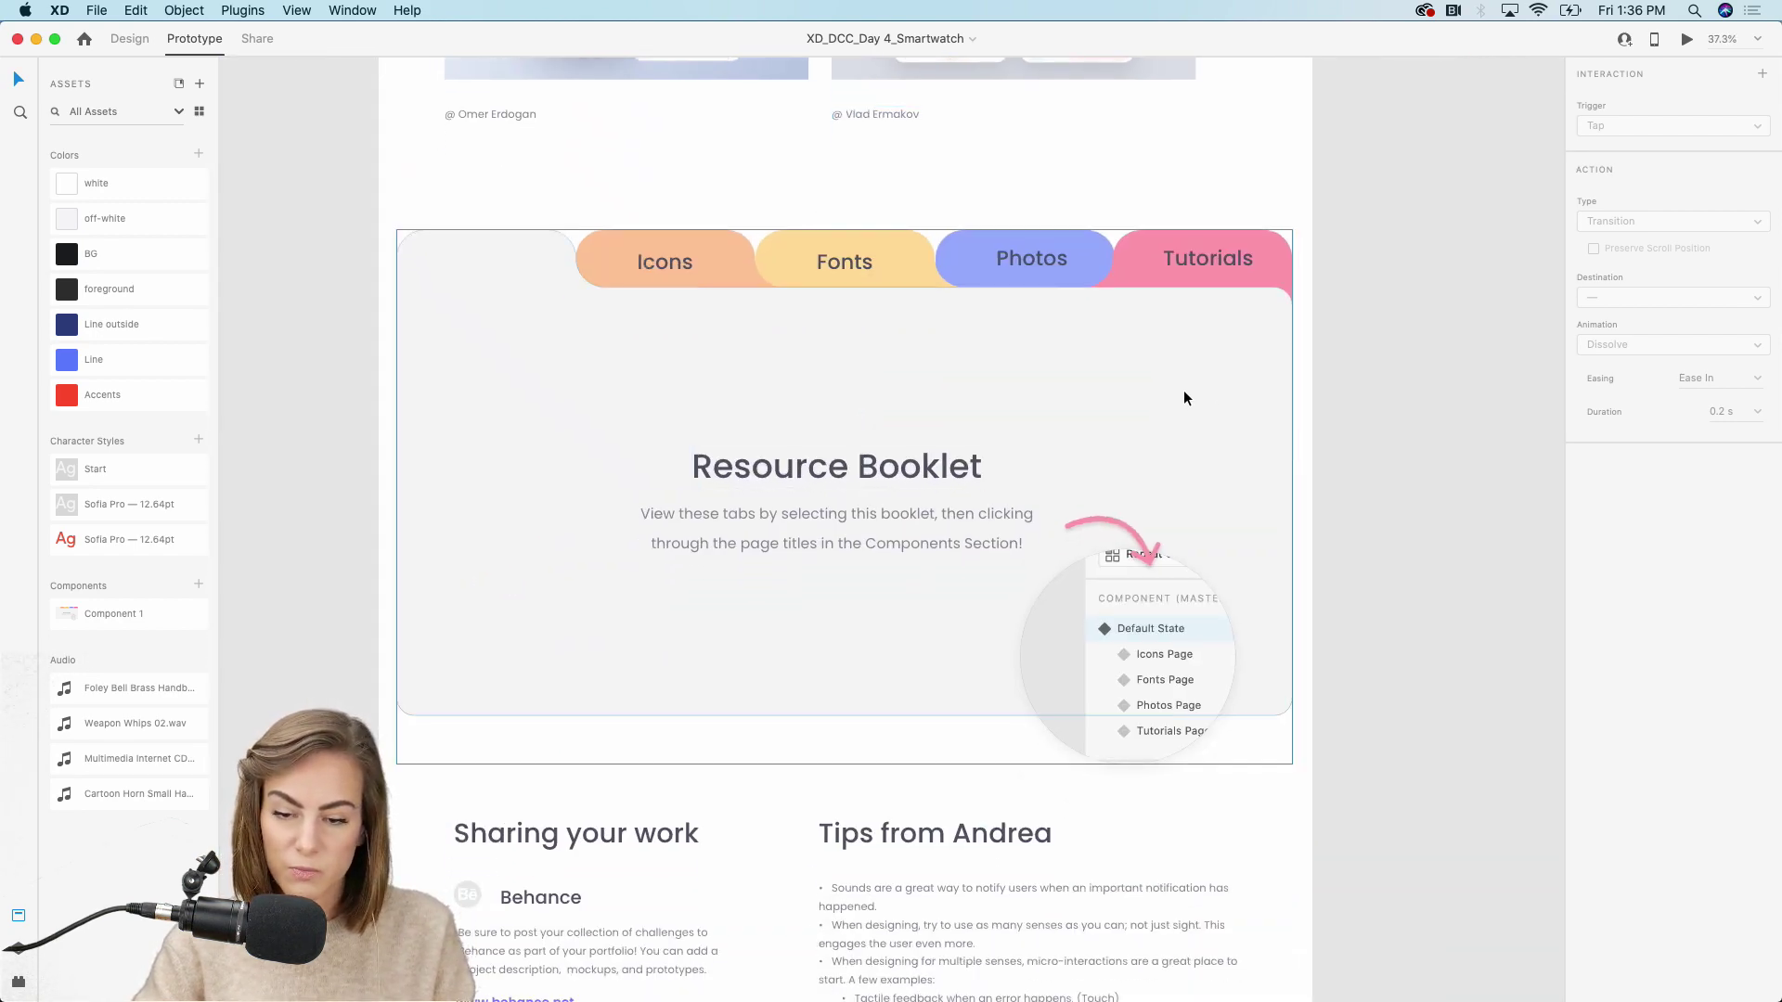
{"action": "left_click", "coordinate": [1188, 394]}
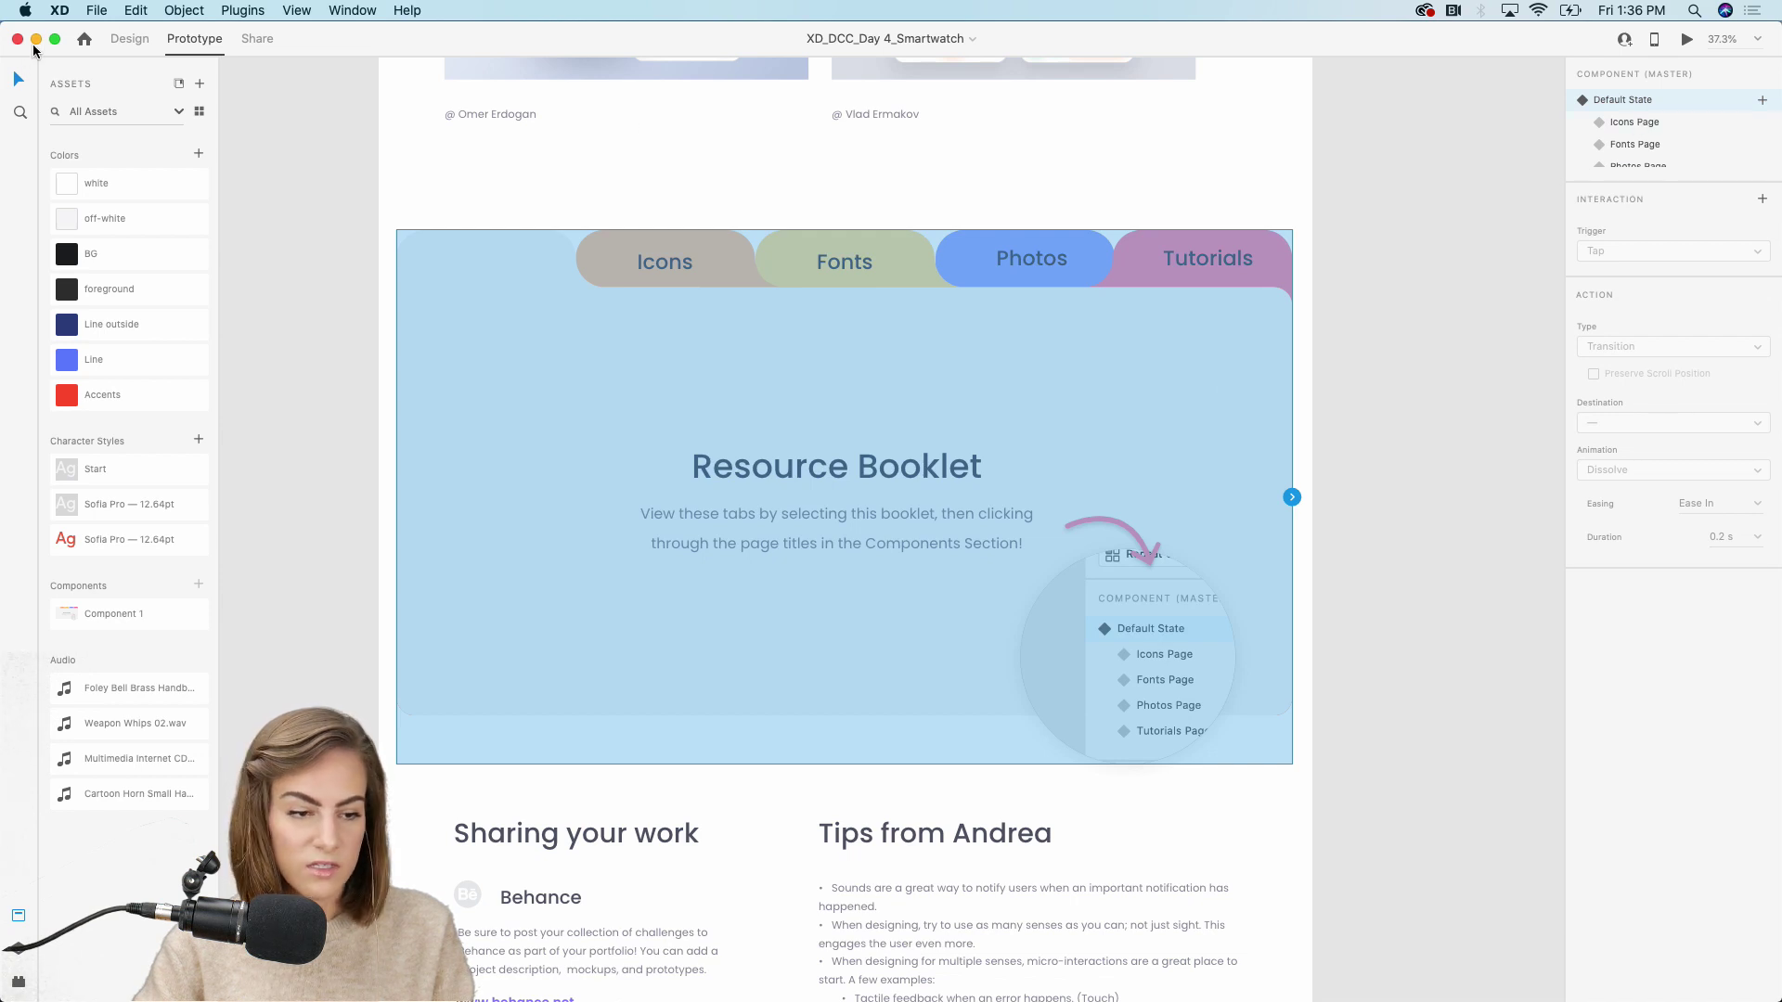
{"action": "left_click", "coordinate": [129, 38]}
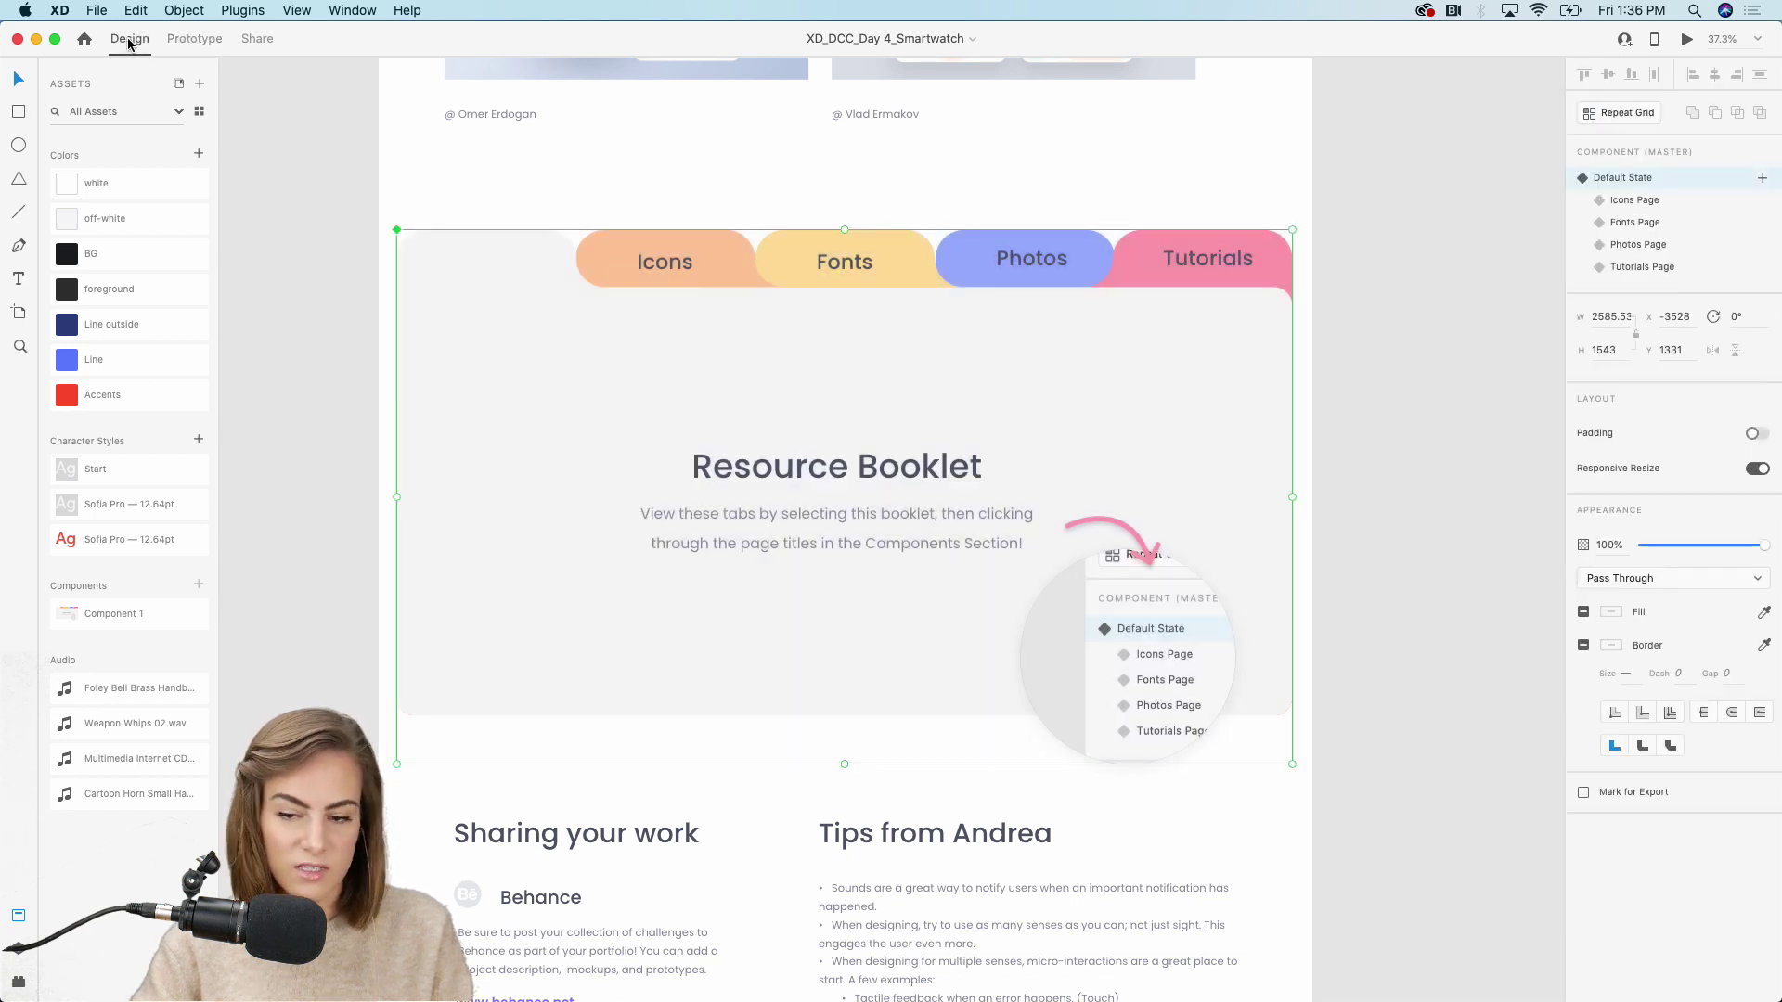
{"action": "left_click", "coordinate": [1632, 201]}
{"action": "left_click", "coordinate": [1633, 222]}
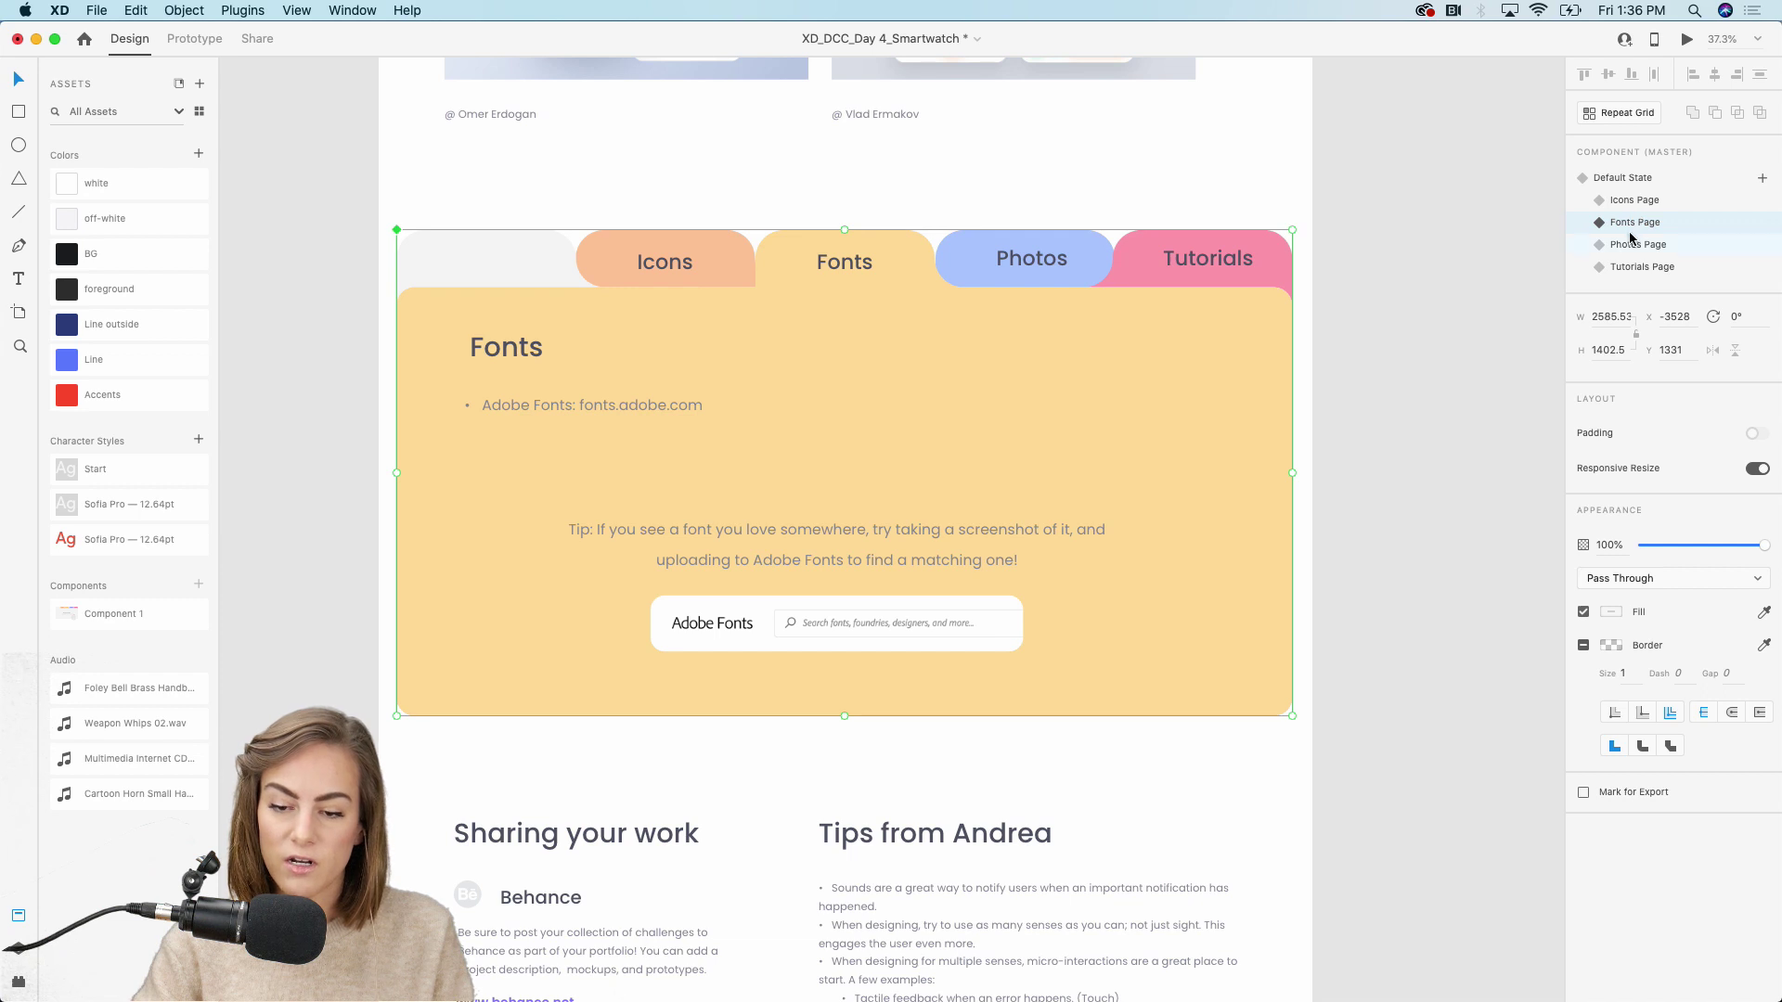
{"action": "left_click", "coordinate": [1633, 244]}
{"action": "left_click", "coordinate": [1631, 268]}
{"action": "left_click", "coordinate": [1640, 200]}
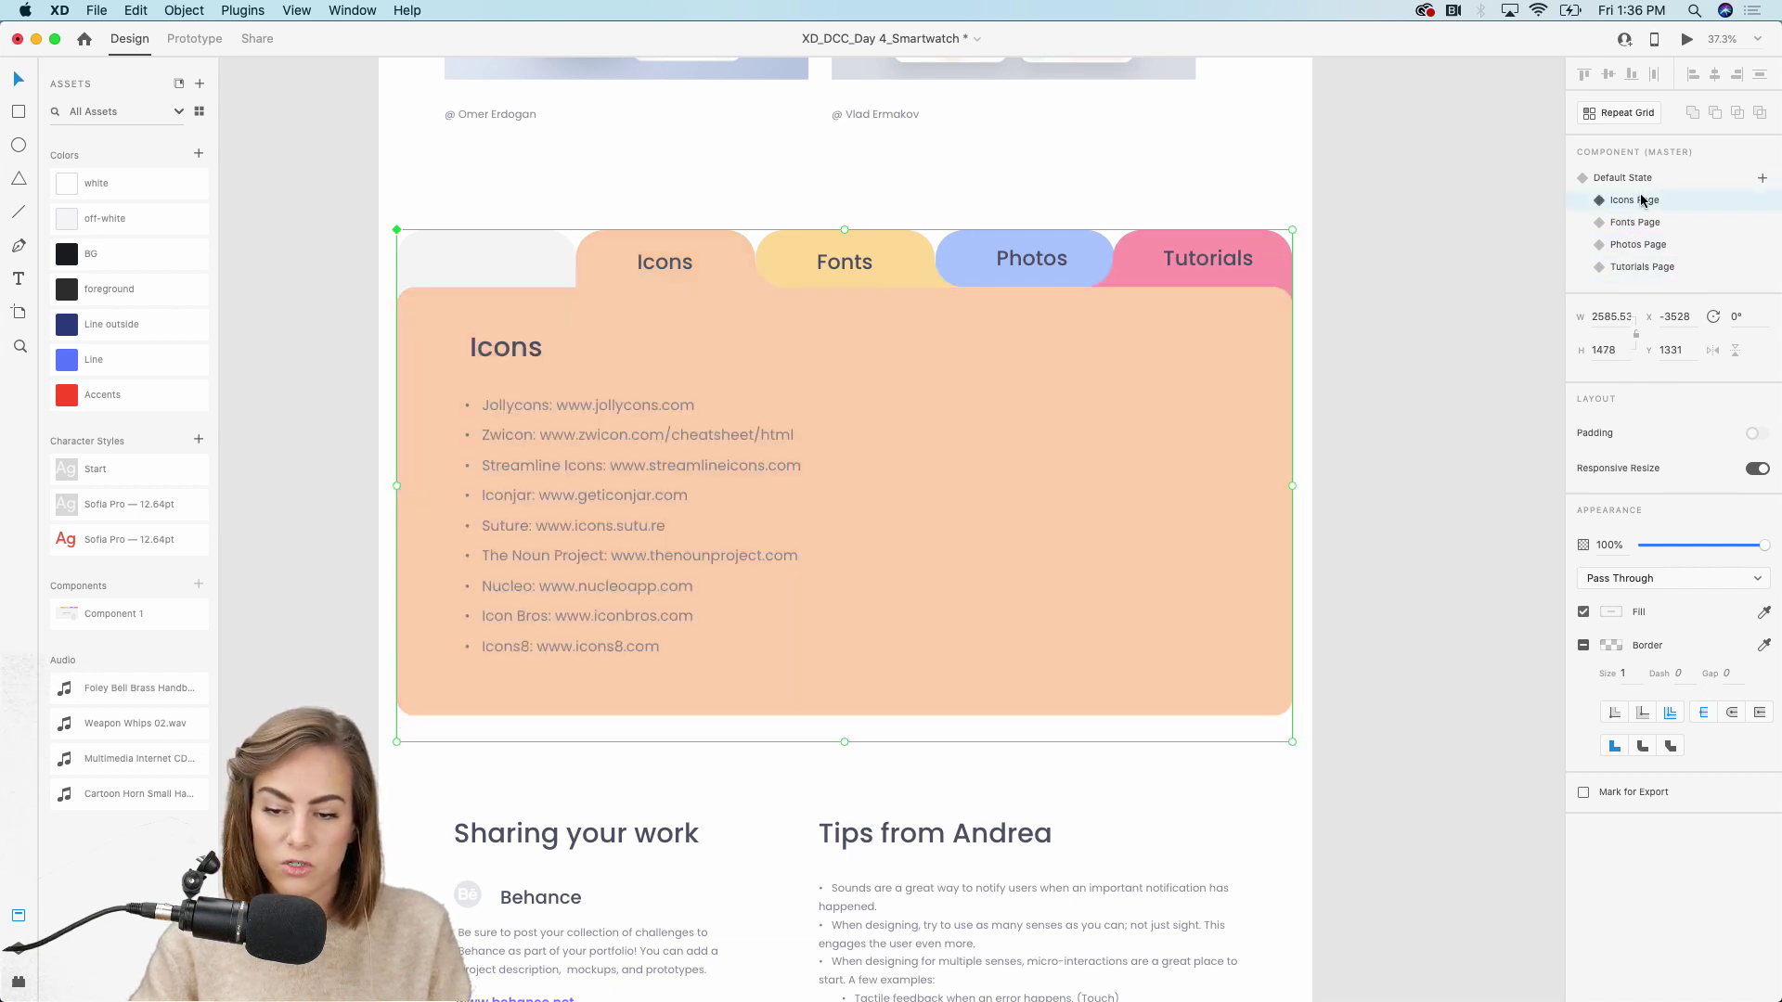
{"action": "left_click", "coordinate": [1624, 177]}
{"action": "left_click", "coordinate": [1488, 317]}
Read the Sharing your work section on Behance and Discord and the design tips about sound and multiple senses
{"action": "scroll", "coordinate": [1486, 319], "scroll_direction": "down", "scroll_amount": 5}
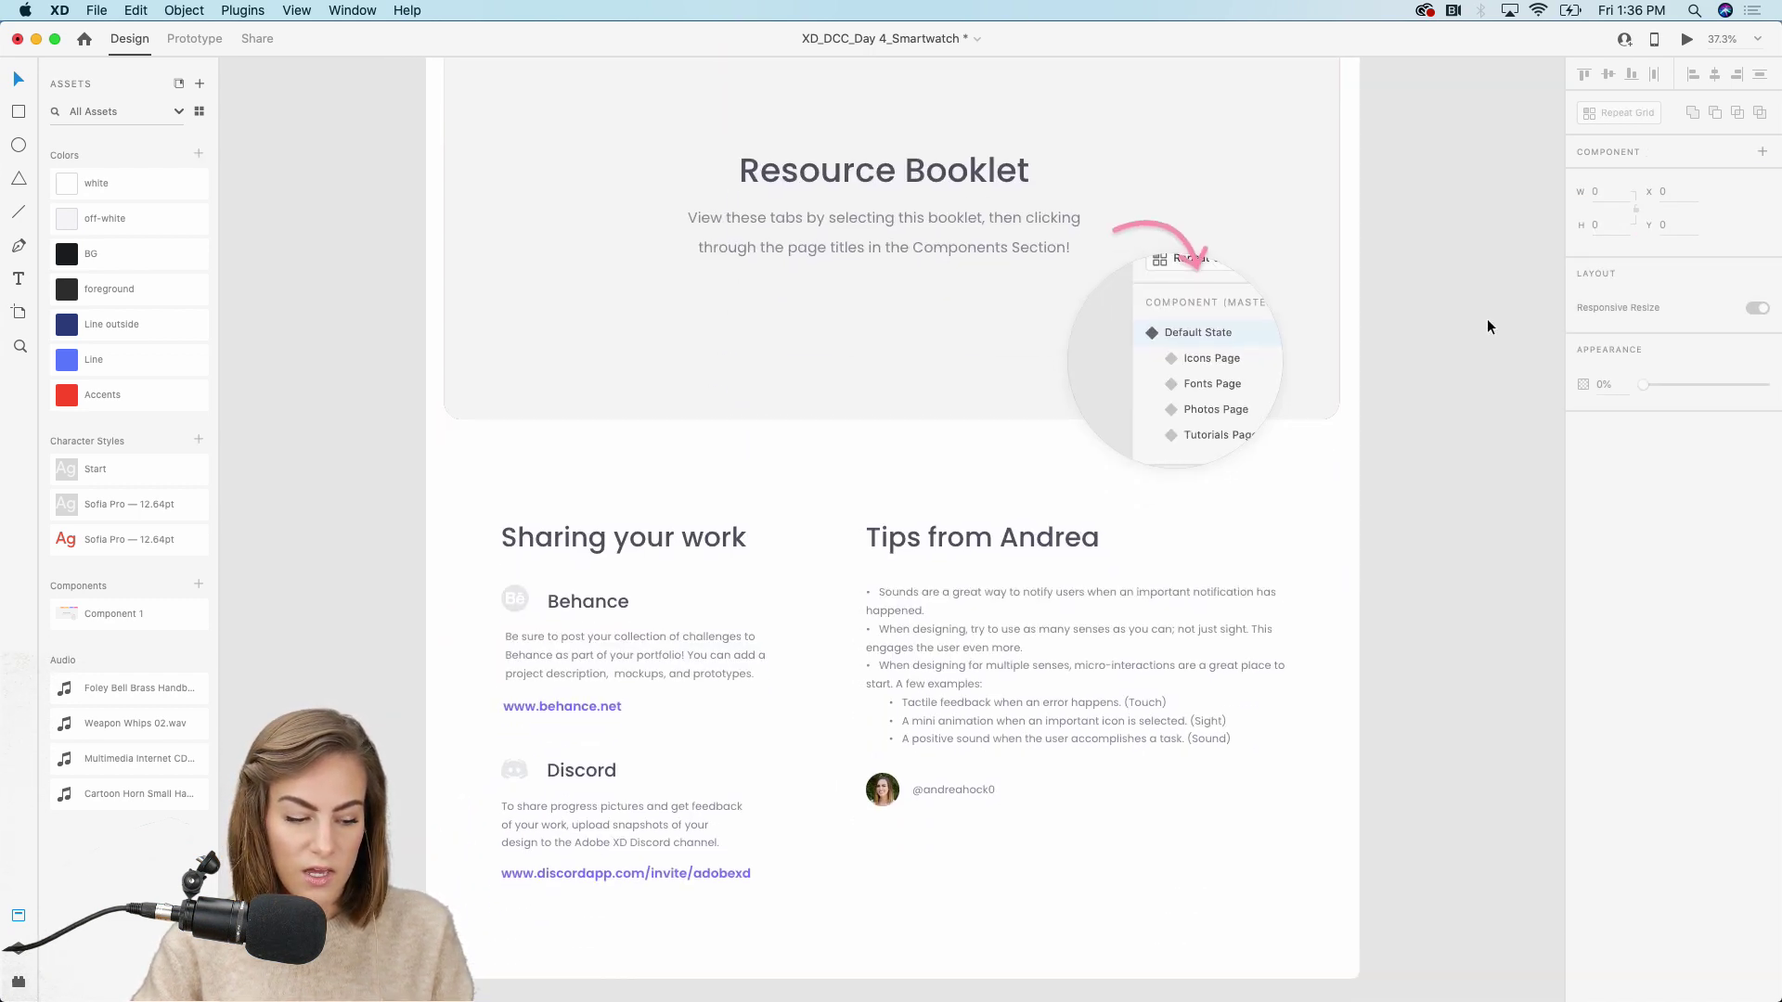
{"action": "scroll", "coordinate": [1487, 319], "scroll_direction": "down", "scroll_amount": 3}
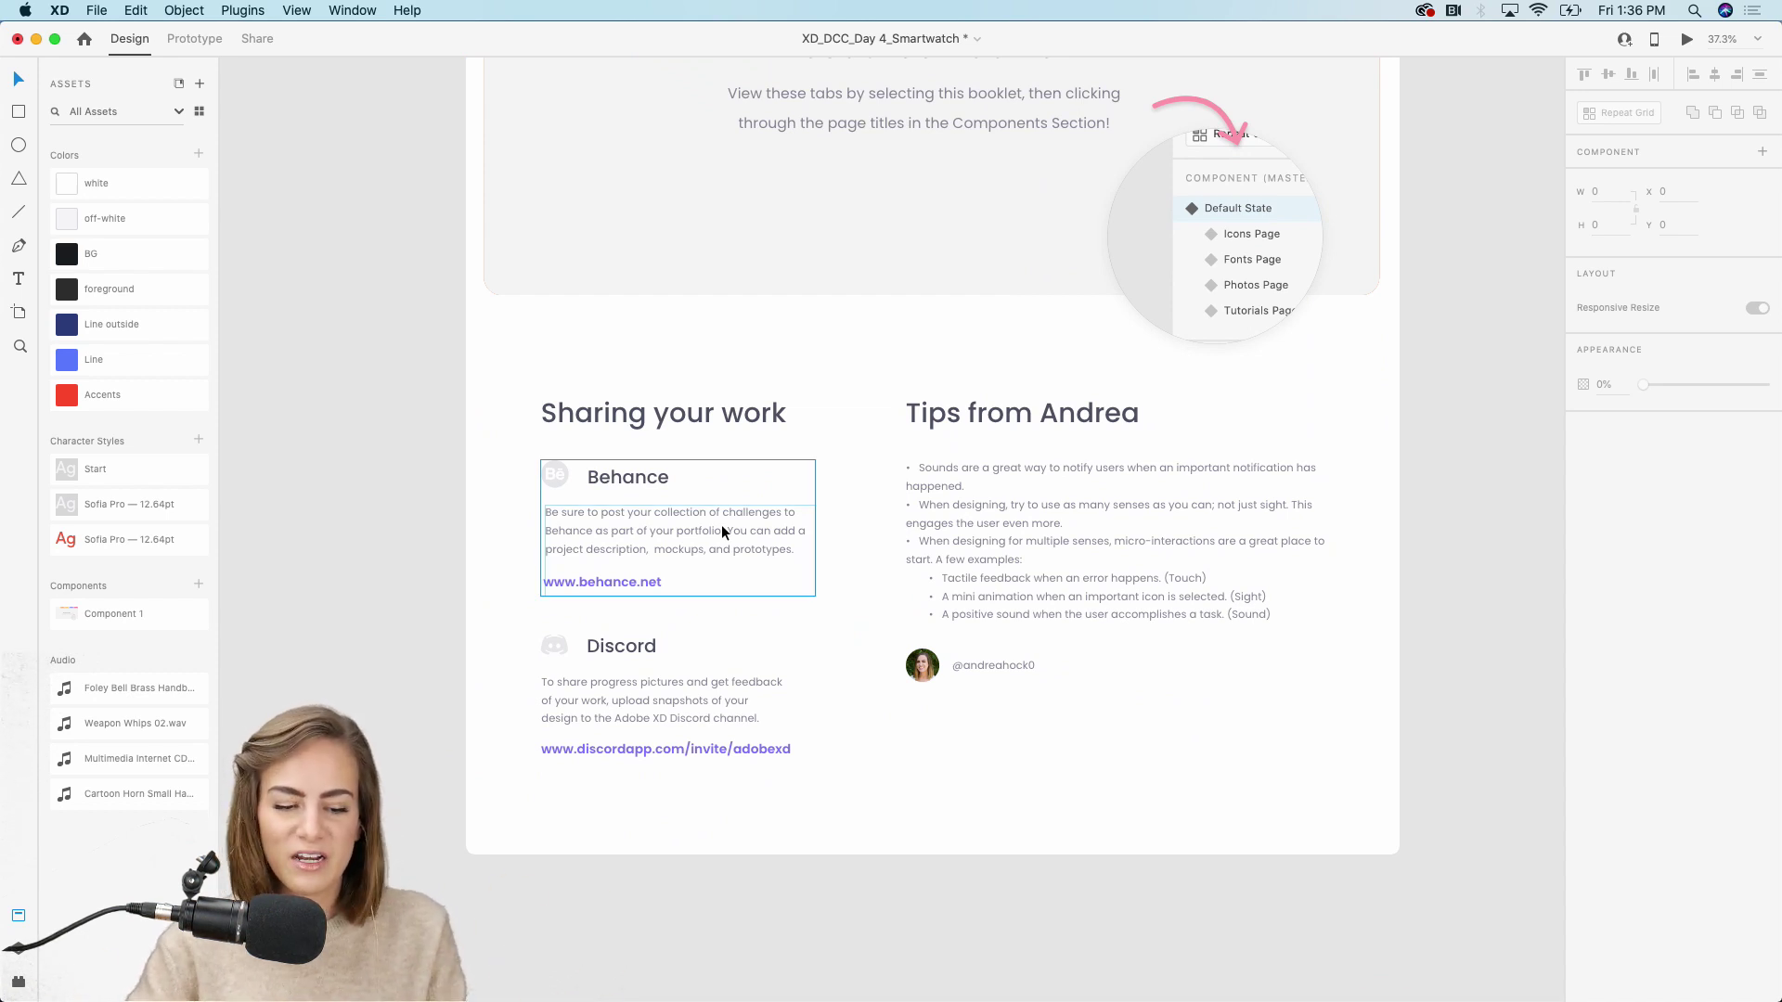
{"action": "scroll", "coordinate": [731, 494], "scroll_direction": "up", "scroll_amount": 1}
{"action": "scroll", "coordinate": [731, 488], "scroll_direction": "up", "scroll_amount": 2}
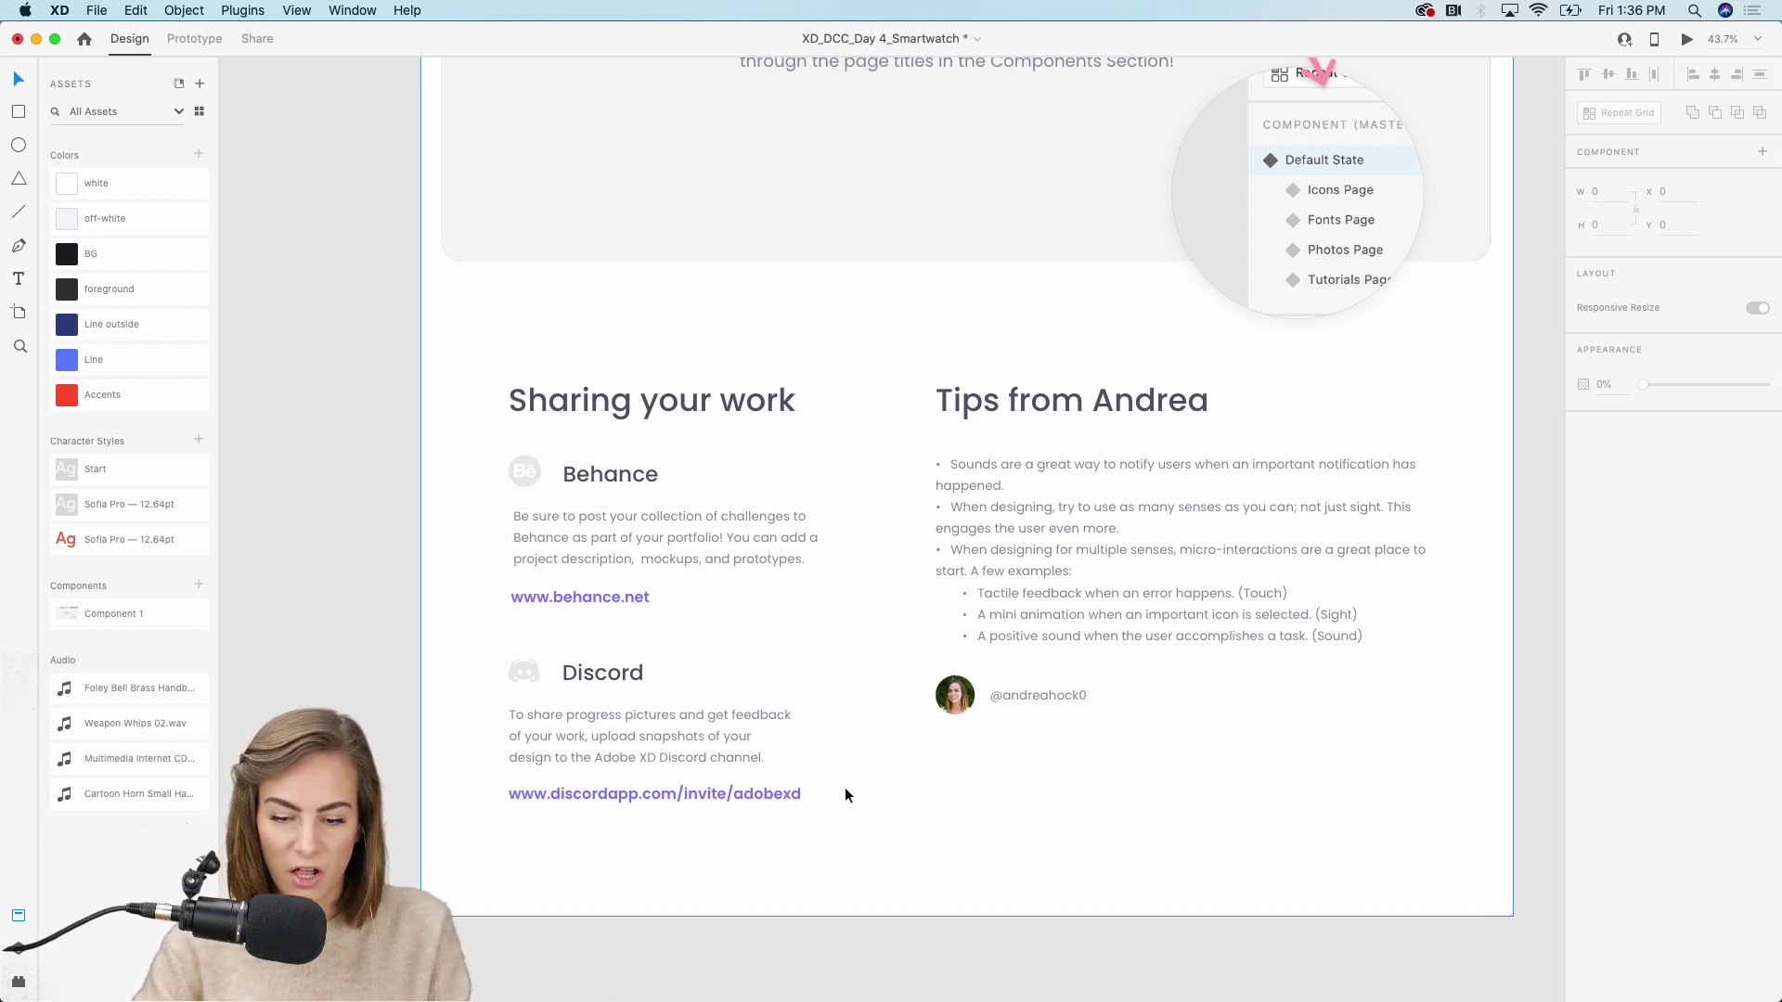
{"action": "scroll", "coordinate": [1517, 583], "scroll_direction": "up", "scroll_amount": 3}
{"action": "scroll", "coordinate": [1517, 592], "scroll_direction": "up", "scroll_amount": 1}
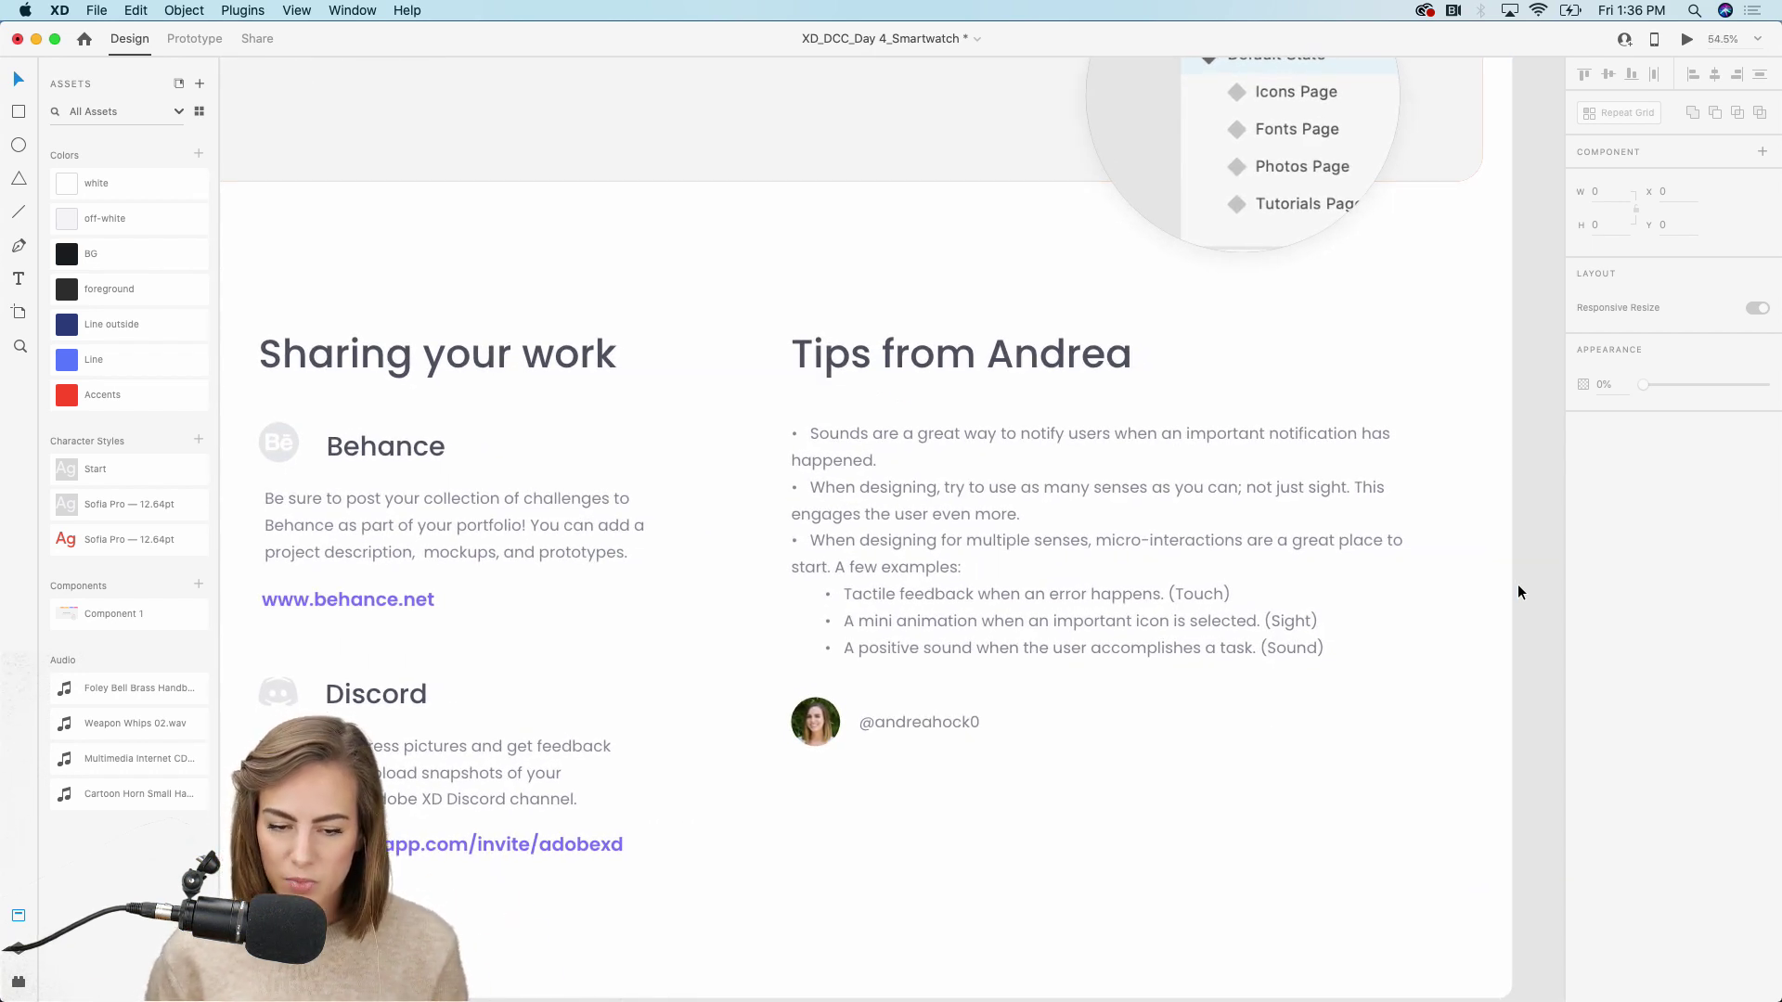
{"action": "scroll", "coordinate": [1518, 586], "scroll_direction": "up", "scroll_amount": 3}
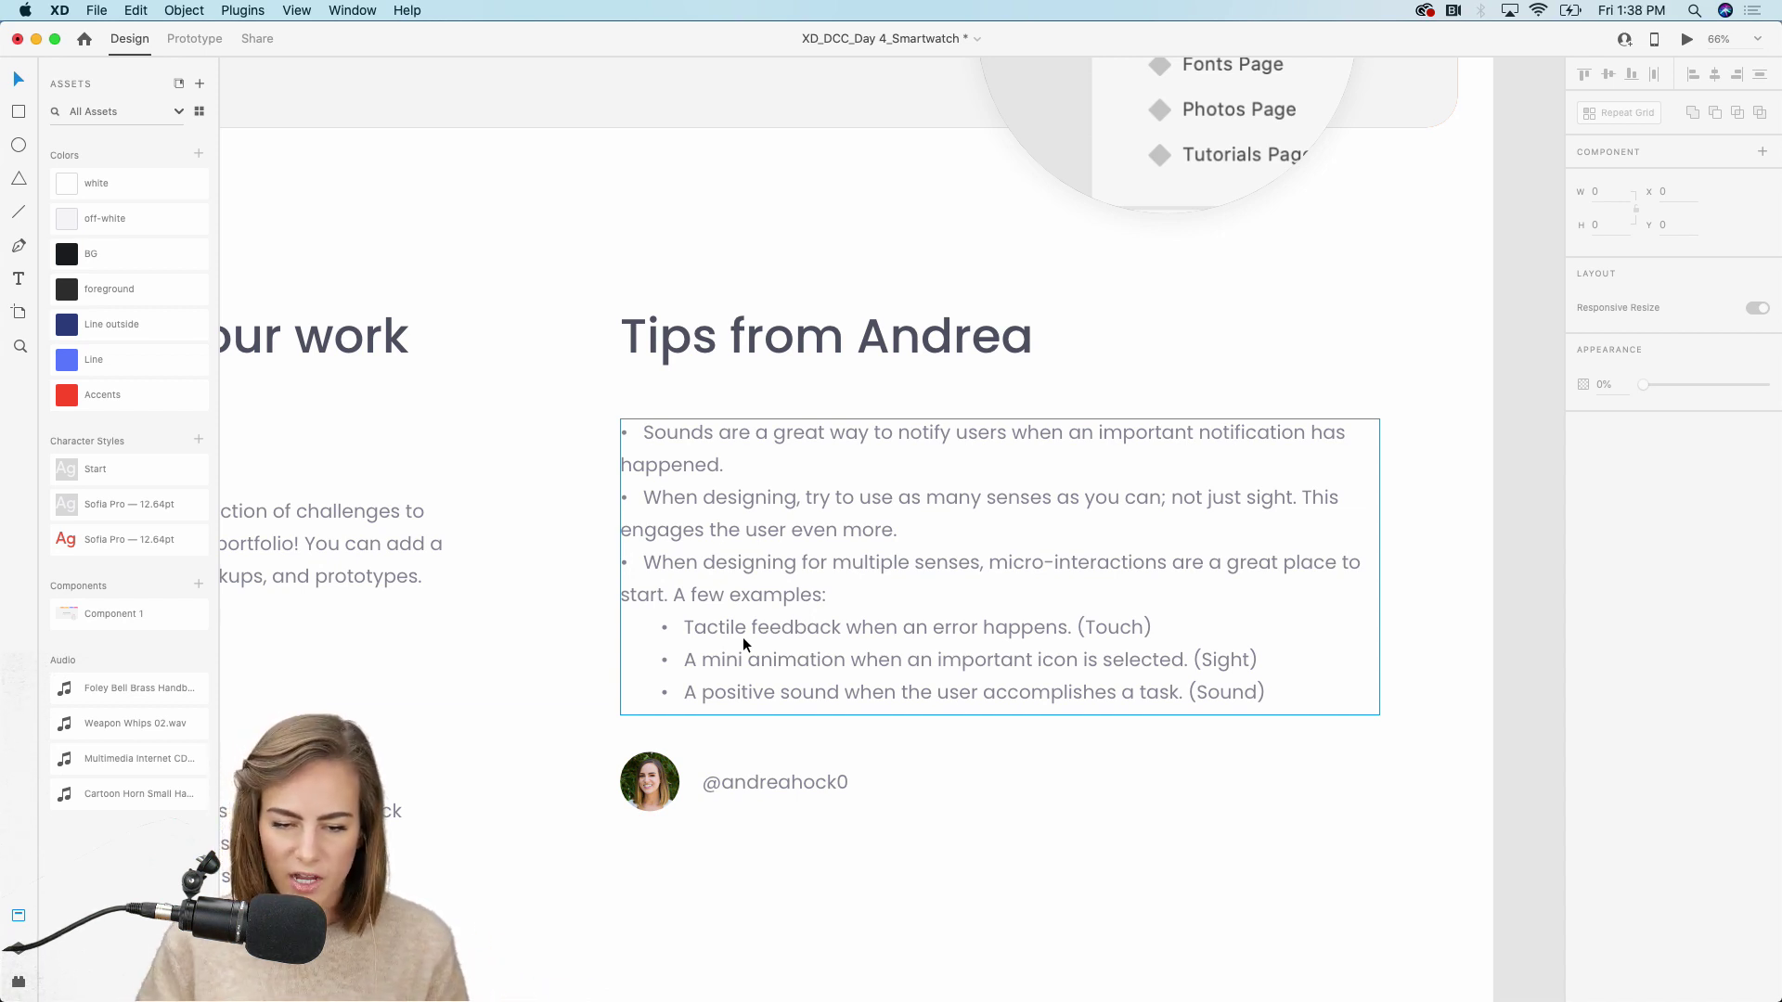
Add a Watch 44mm artboard beneath the starter artboards and delete it again
{"action": "scroll", "coordinate": [743, 638], "scroll_direction": "down", "scroll_amount": 3}
{"action": "scroll", "coordinate": [743, 639], "scroll_direction": "up", "scroll_amount": 10}
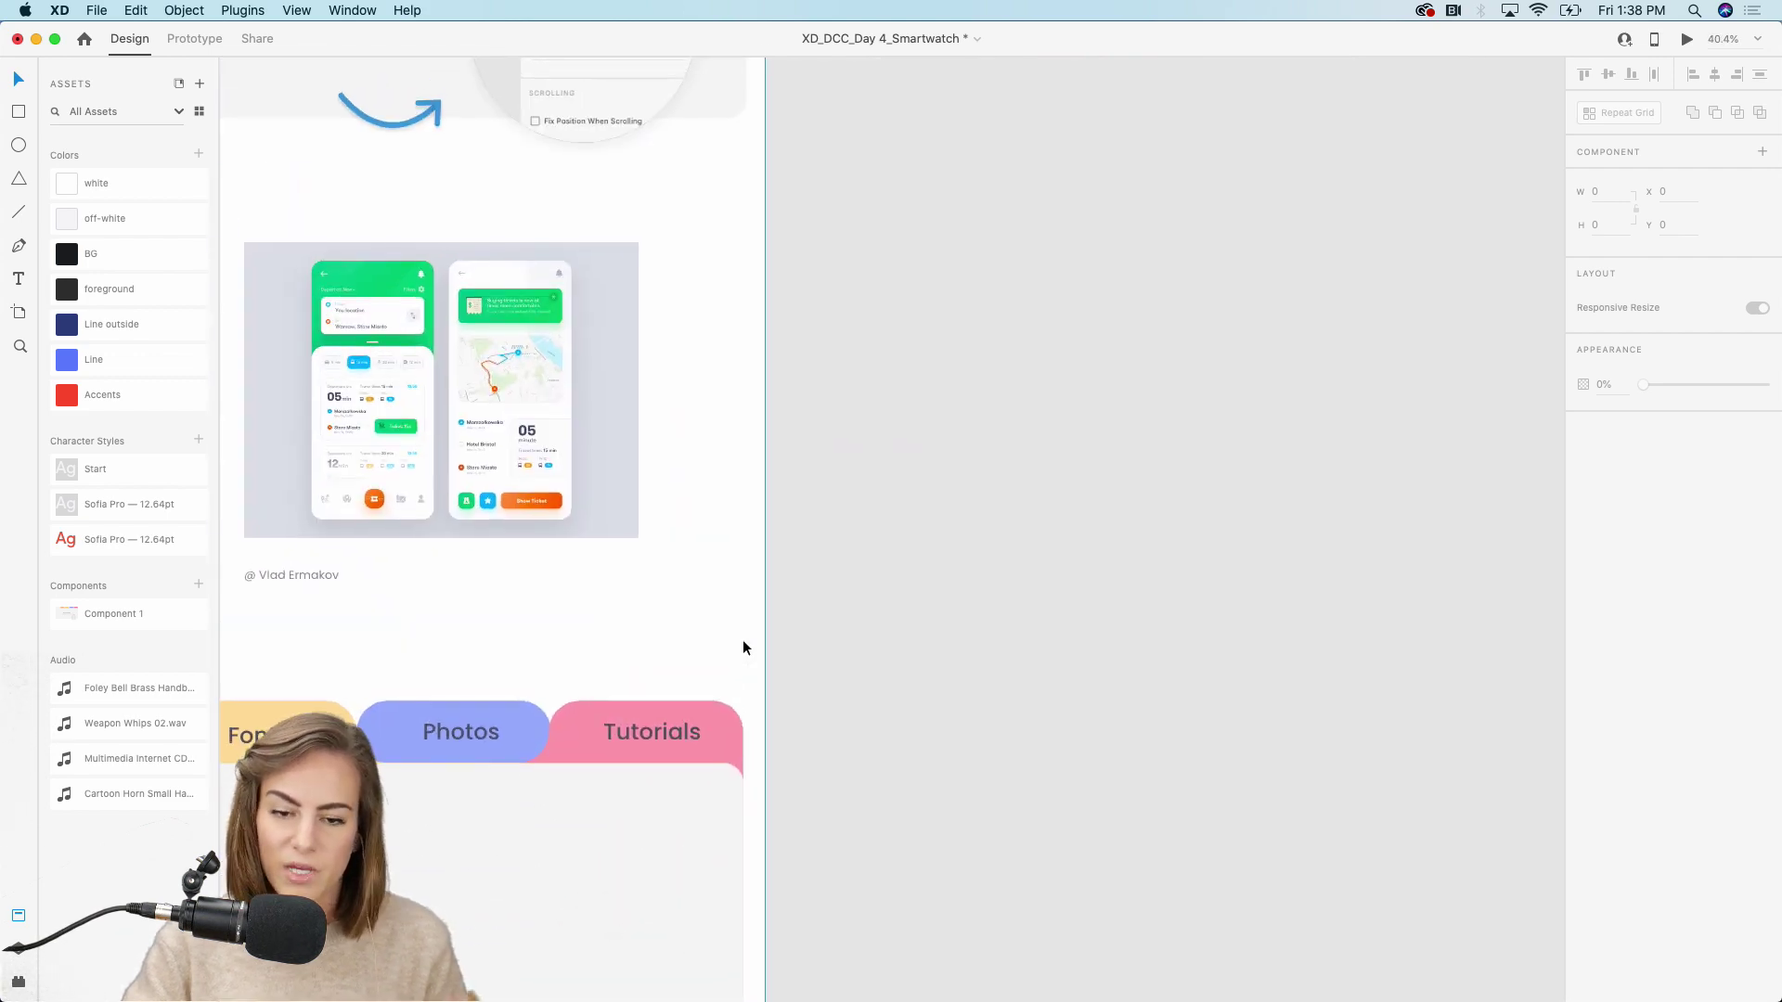
{"action": "scroll", "coordinate": [743, 638], "scroll_direction": "up", "scroll_amount": 10}
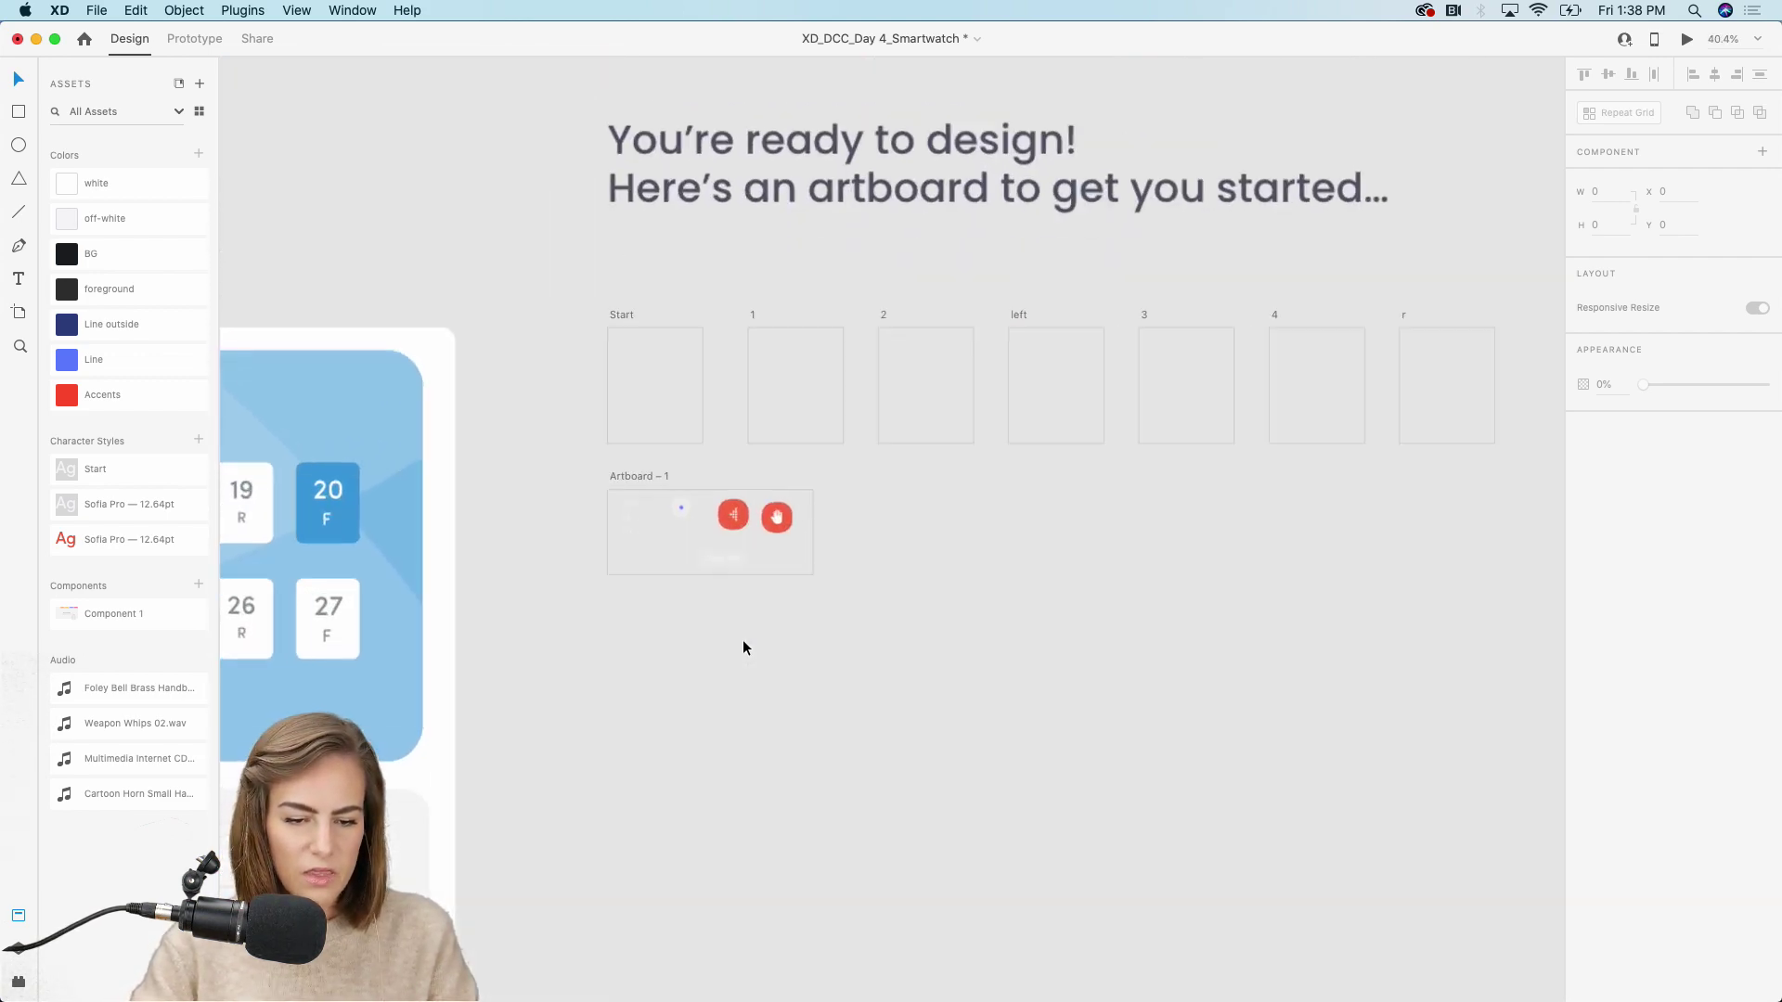
{"action": "scroll", "coordinate": [743, 639], "scroll_direction": "up", "scroll_amount": 5}
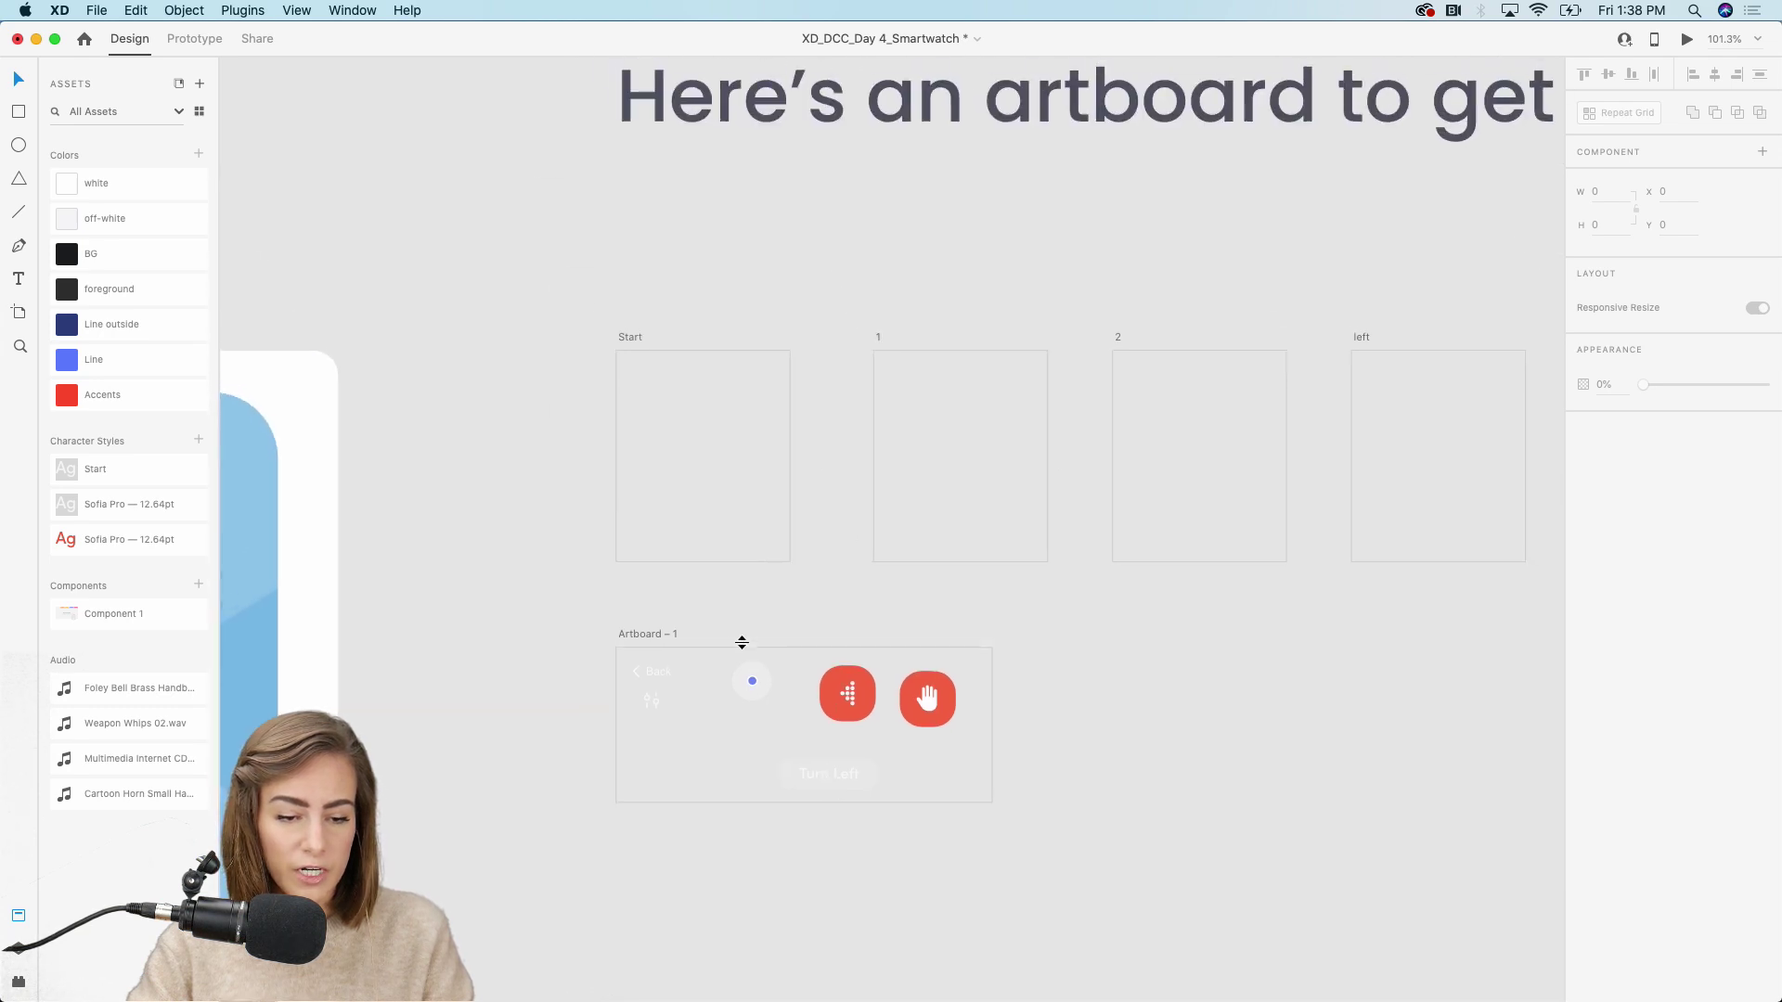
{"action": "left_click", "coordinate": [26, 318]}
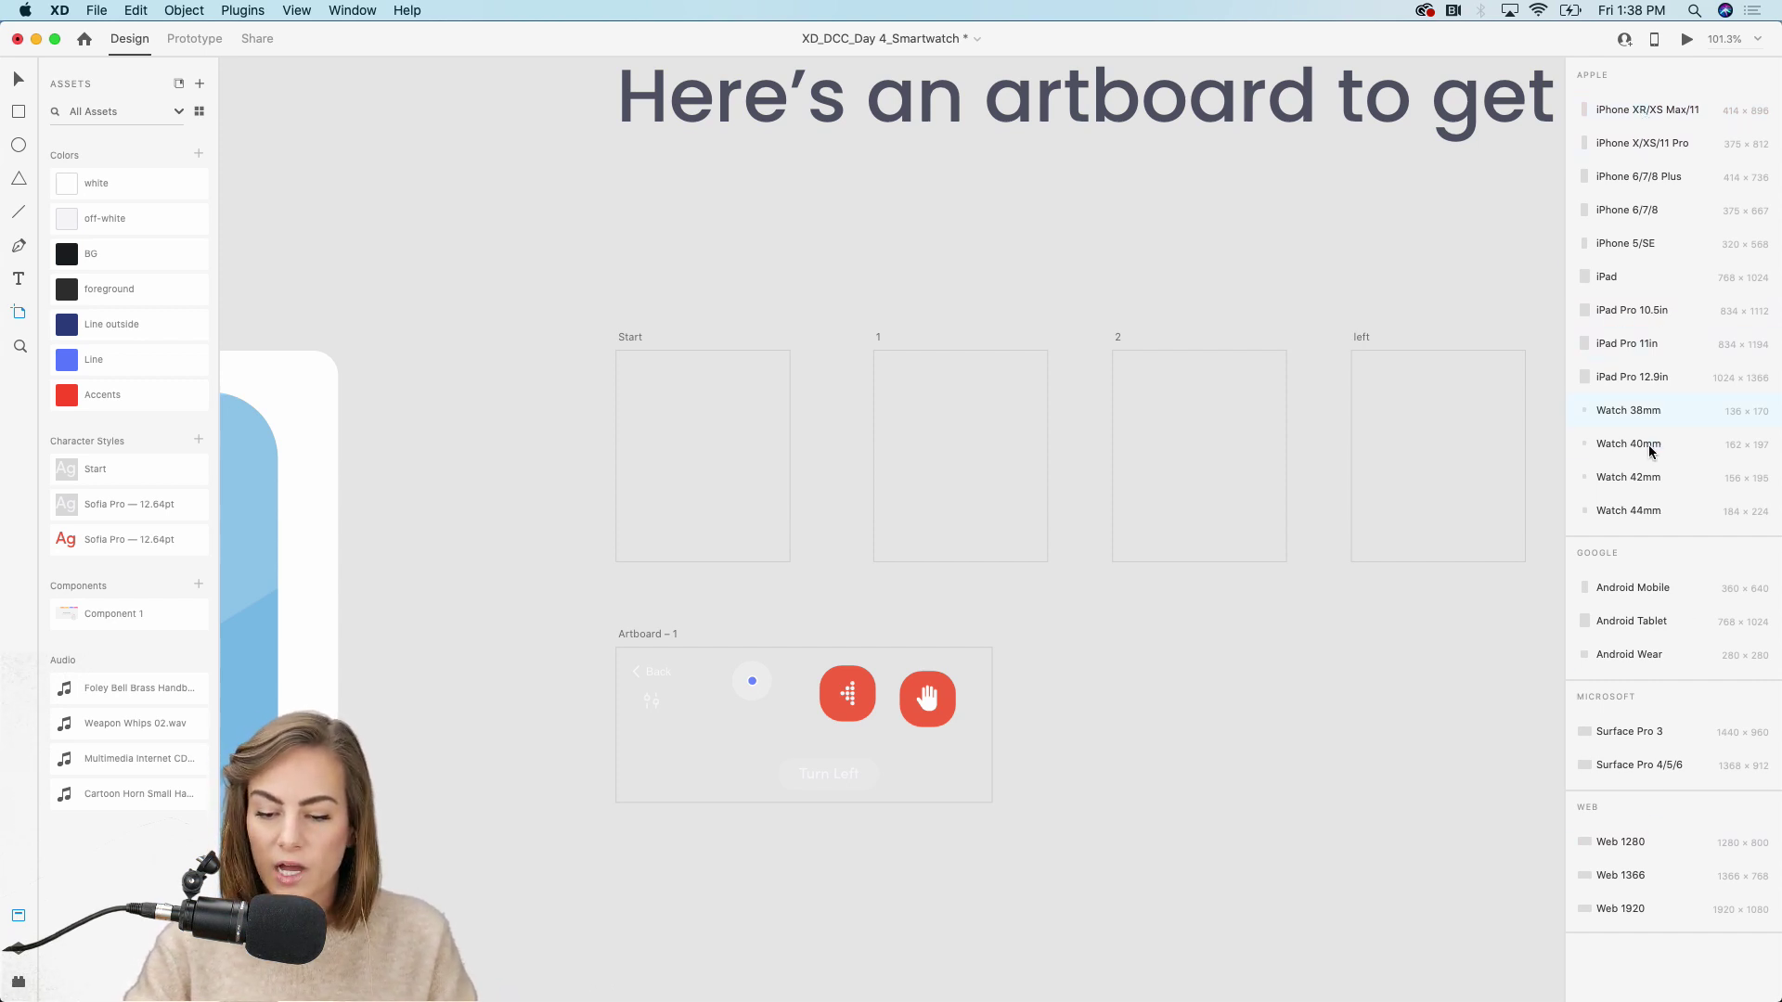
{"action": "left_click", "coordinate": [1611, 513]}
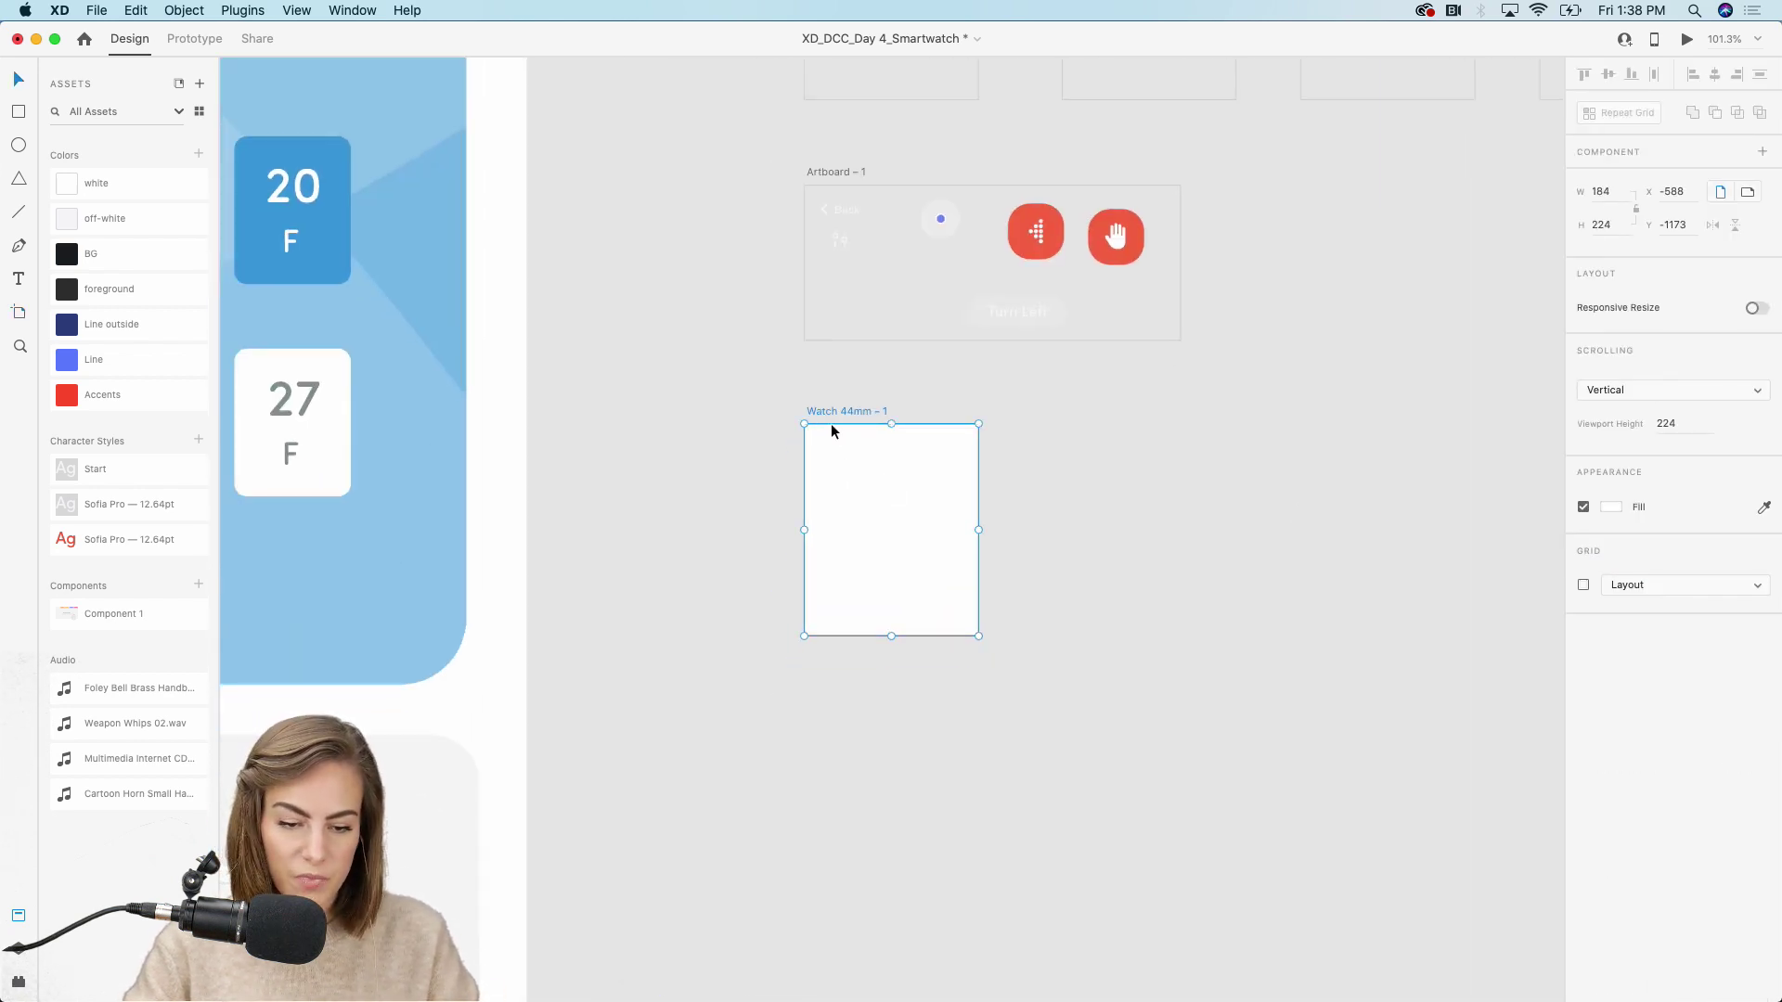
{"action": "key", "text": "Delete"}
Set the Start artboard's fill to the grey sampled from the surrounding canvas
{"action": "scroll", "coordinate": [824, 418], "scroll_direction": "up", "scroll_amount": 5}
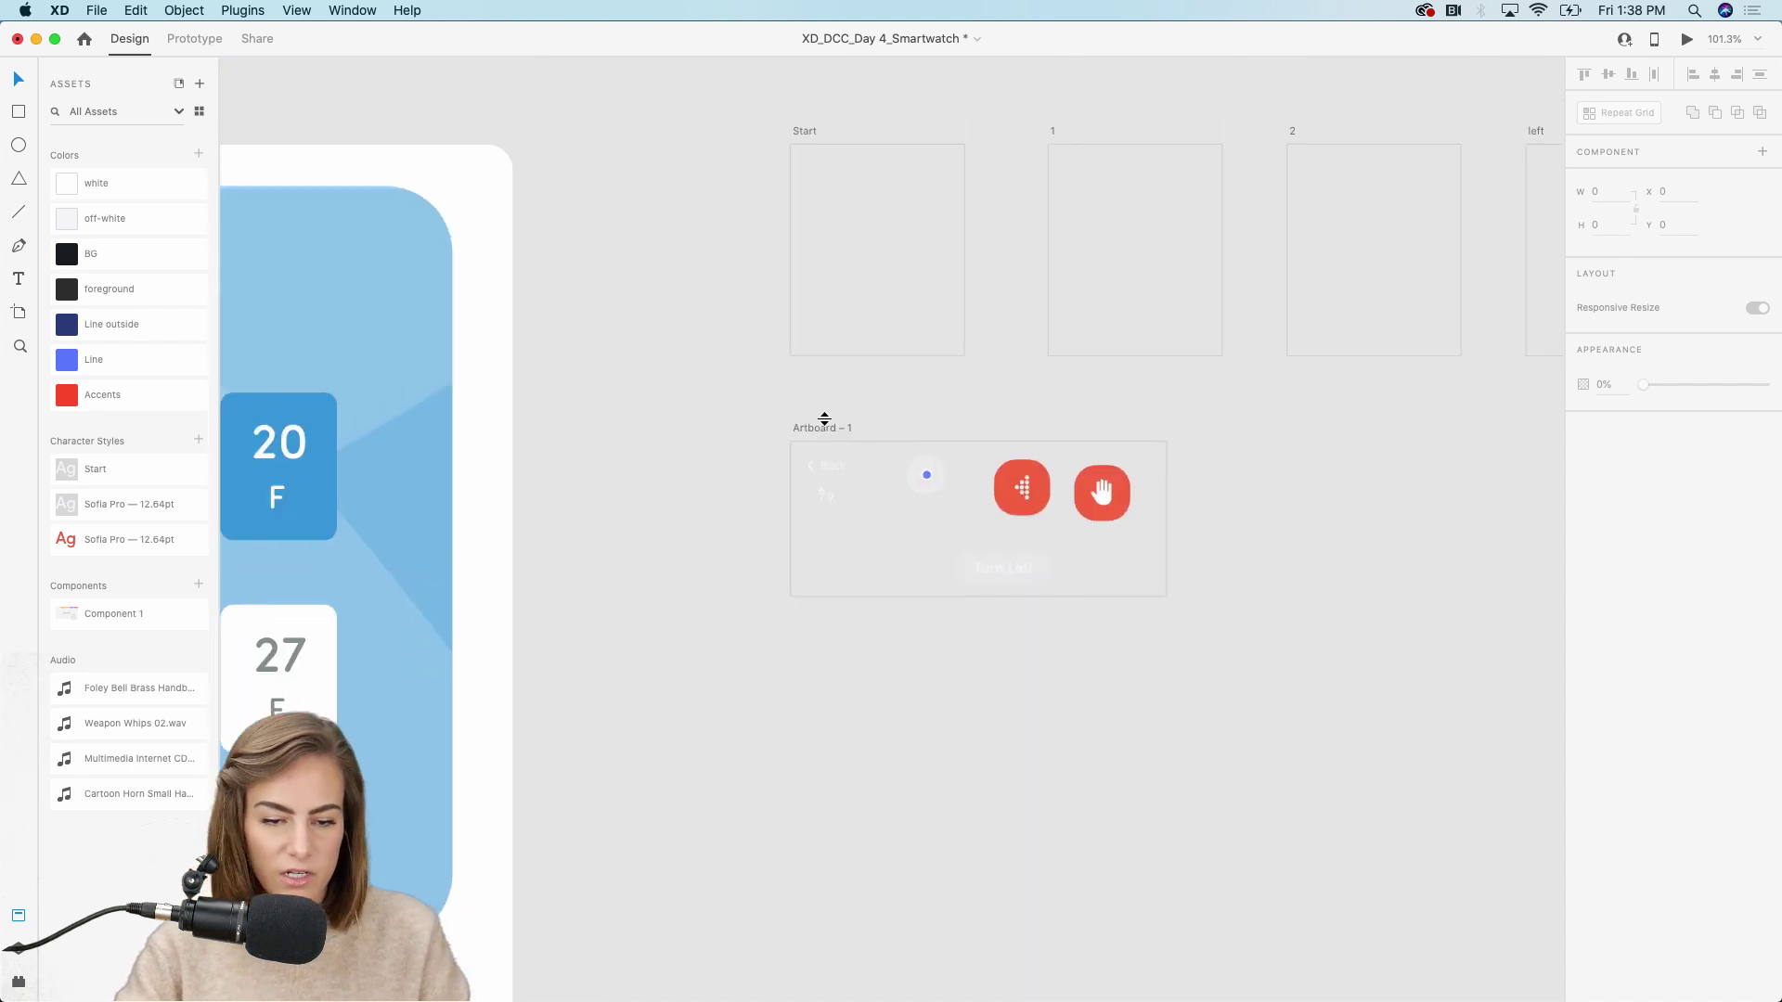
{"action": "left_click", "coordinate": [687, 253]}
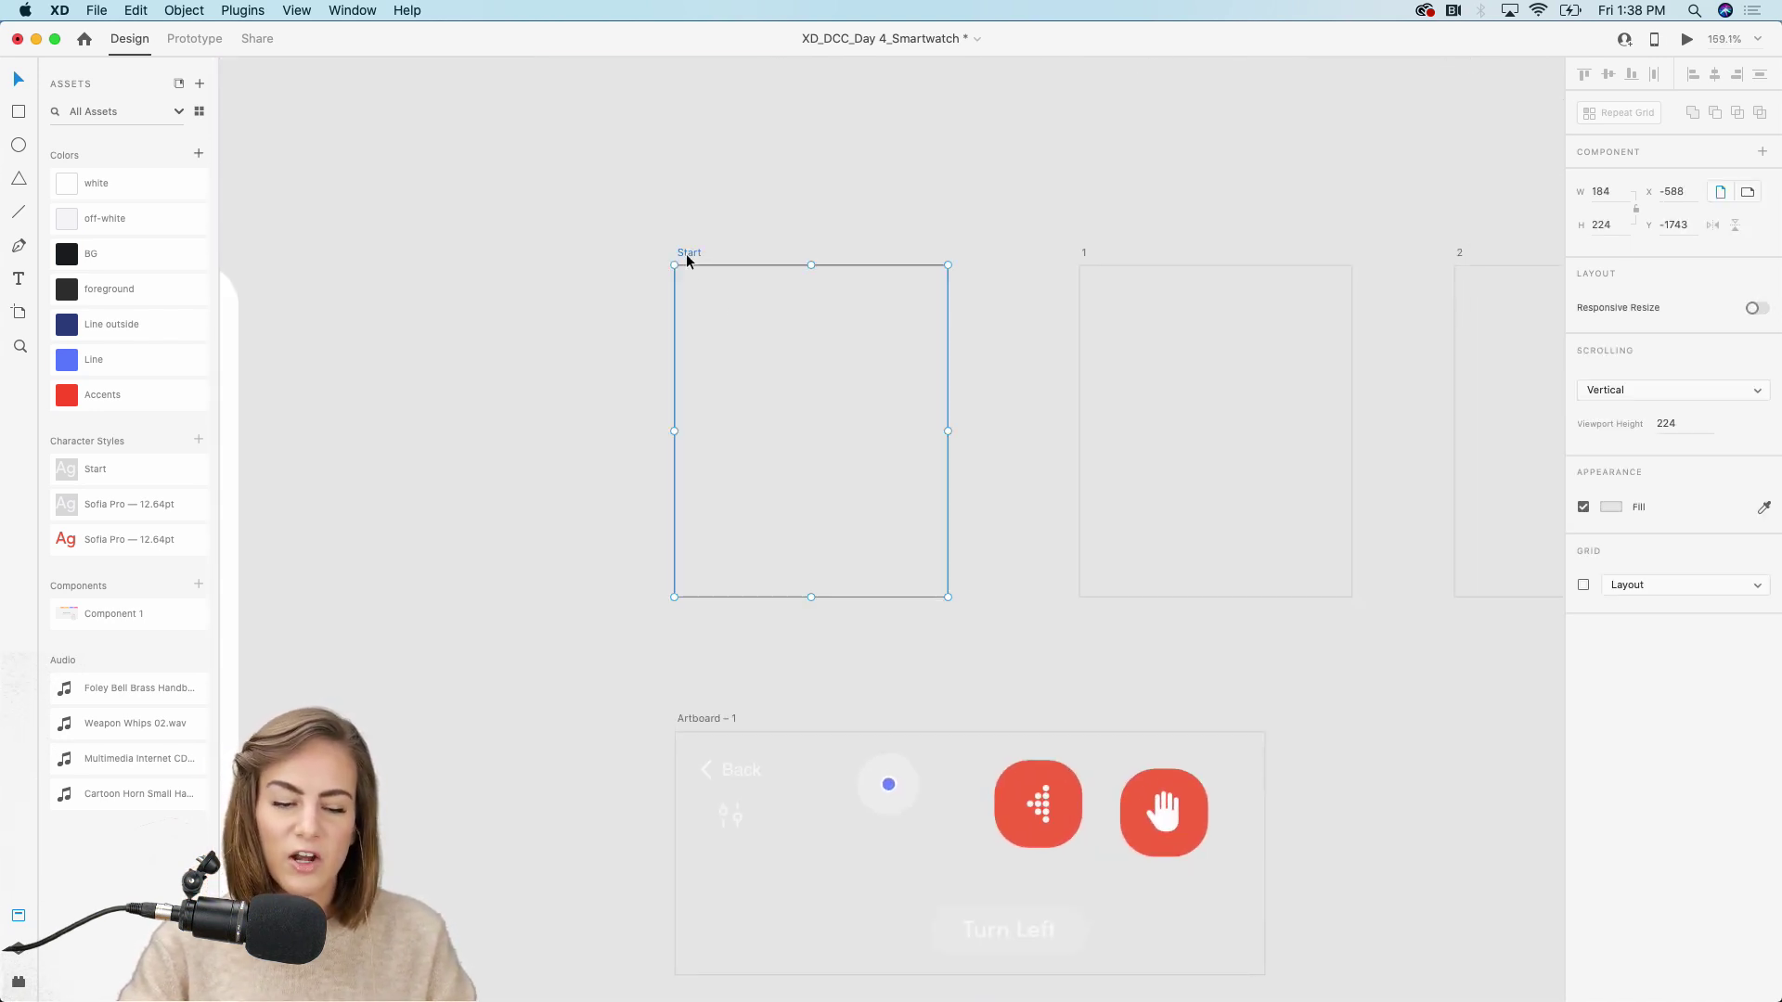
{"action": "left_click", "coordinate": [1764, 507]}
{"action": "left_click", "coordinate": [1263, 197]}
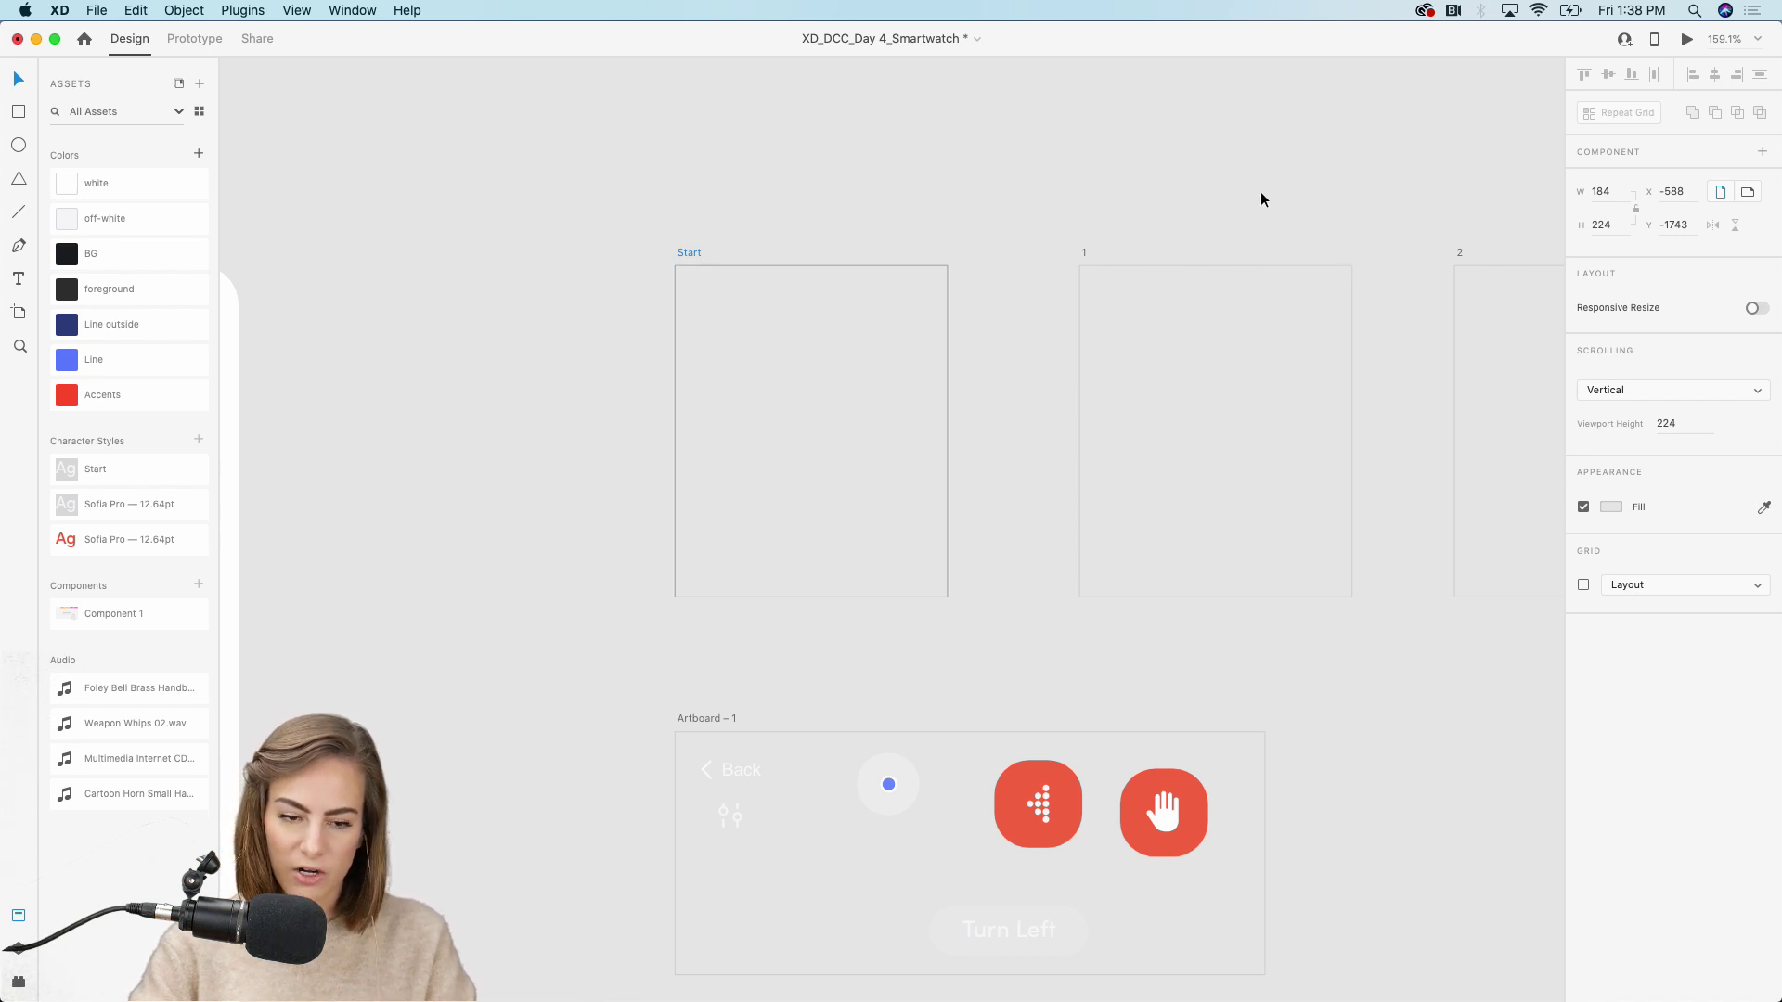
Preview the Start artboard and move the preview window between the Start and 1 artboards
{"action": "left_click", "coordinate": [689, 255]}
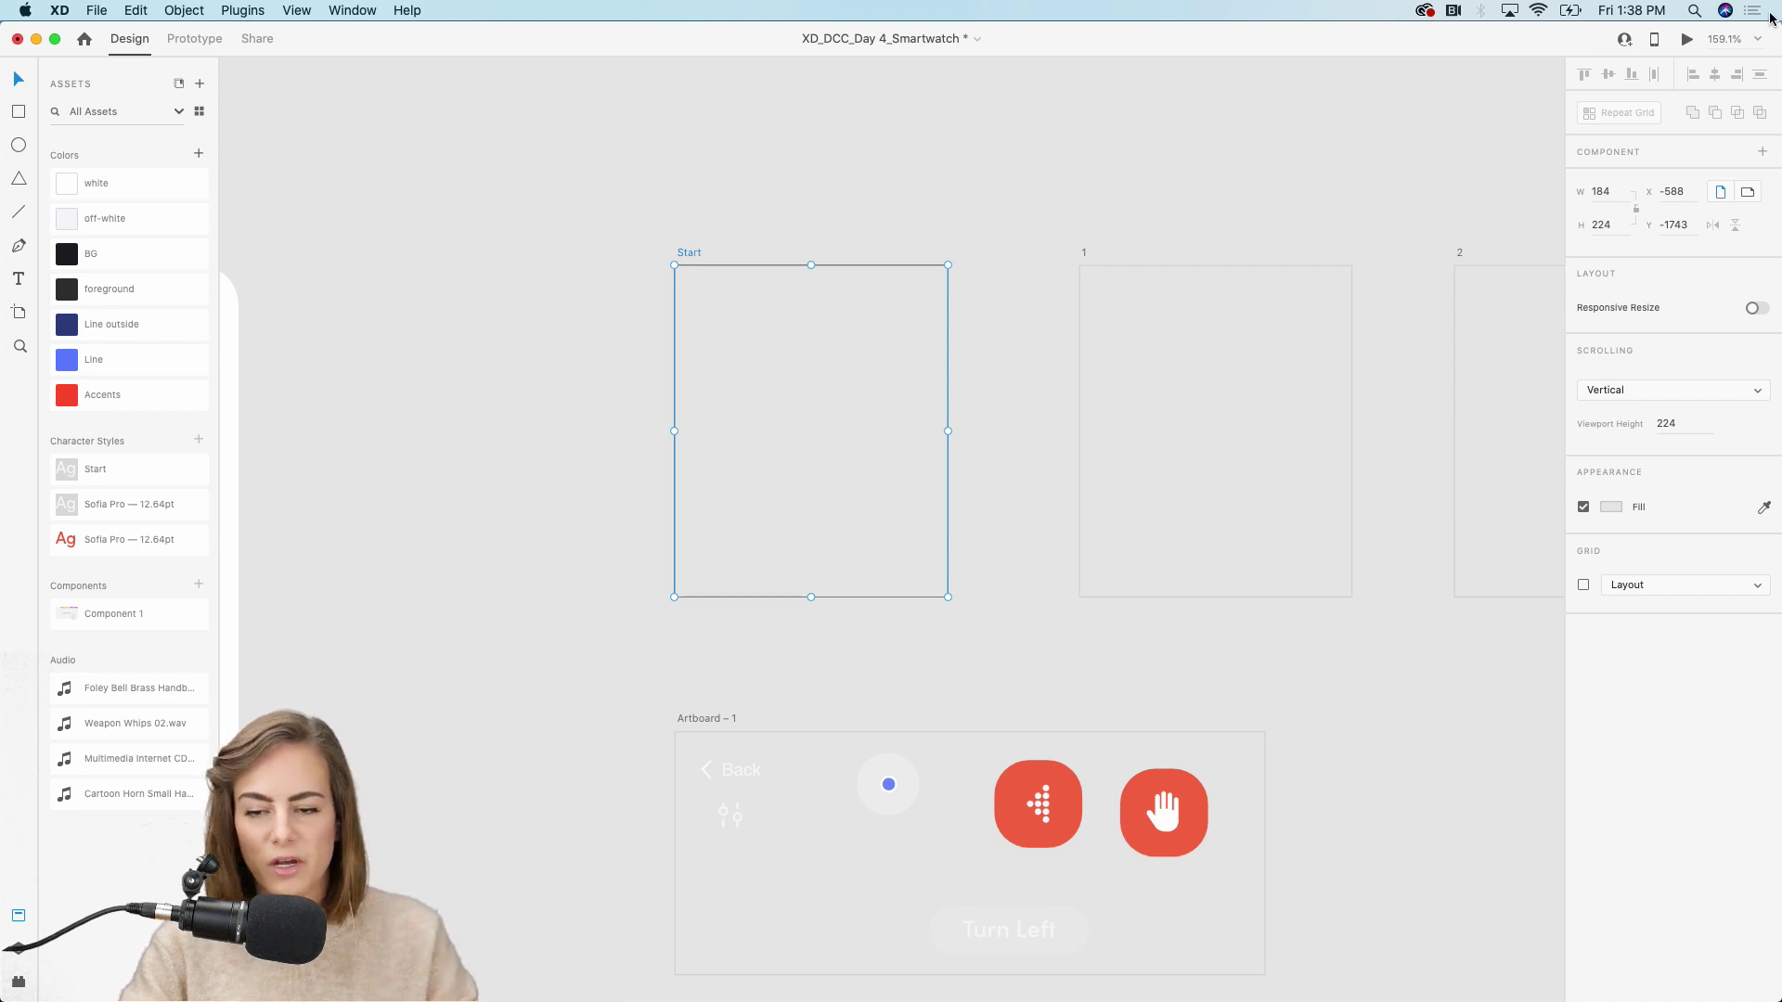
{"action": "left_click", "coordinate": [1688, 42]}
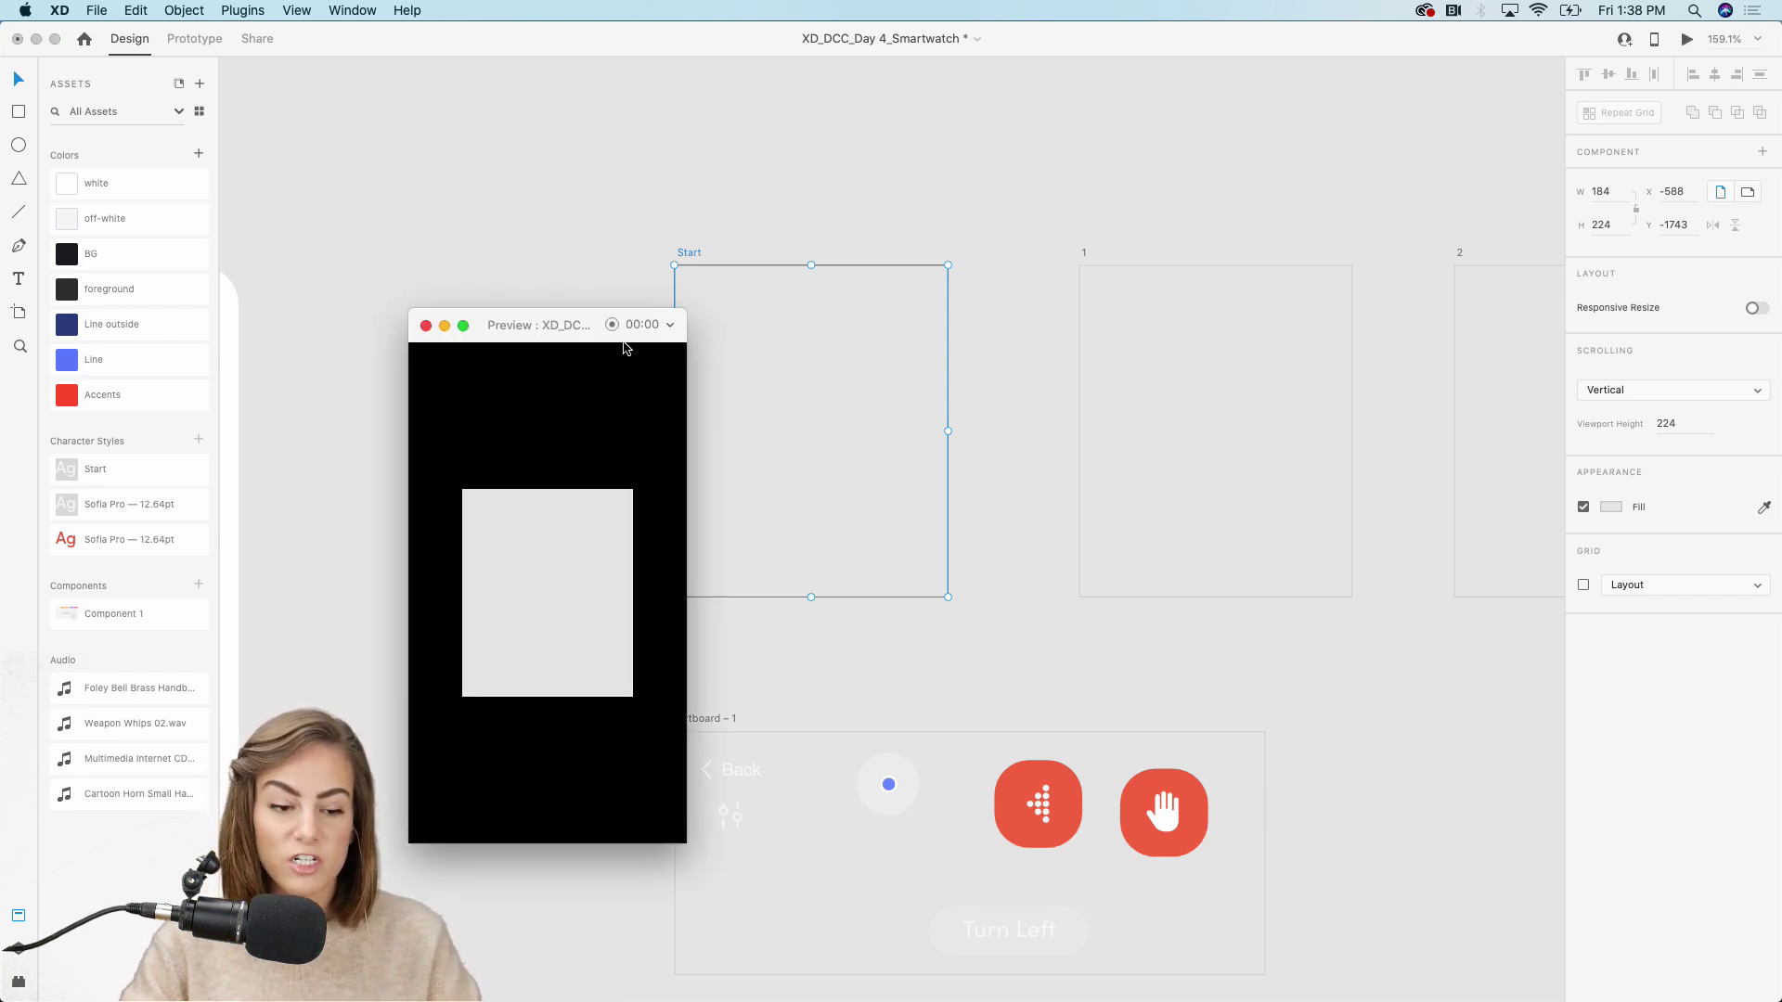
{"action": "left_click_drag", "start_coordinate": [585, 338], "coordinate": [1075, 263]}
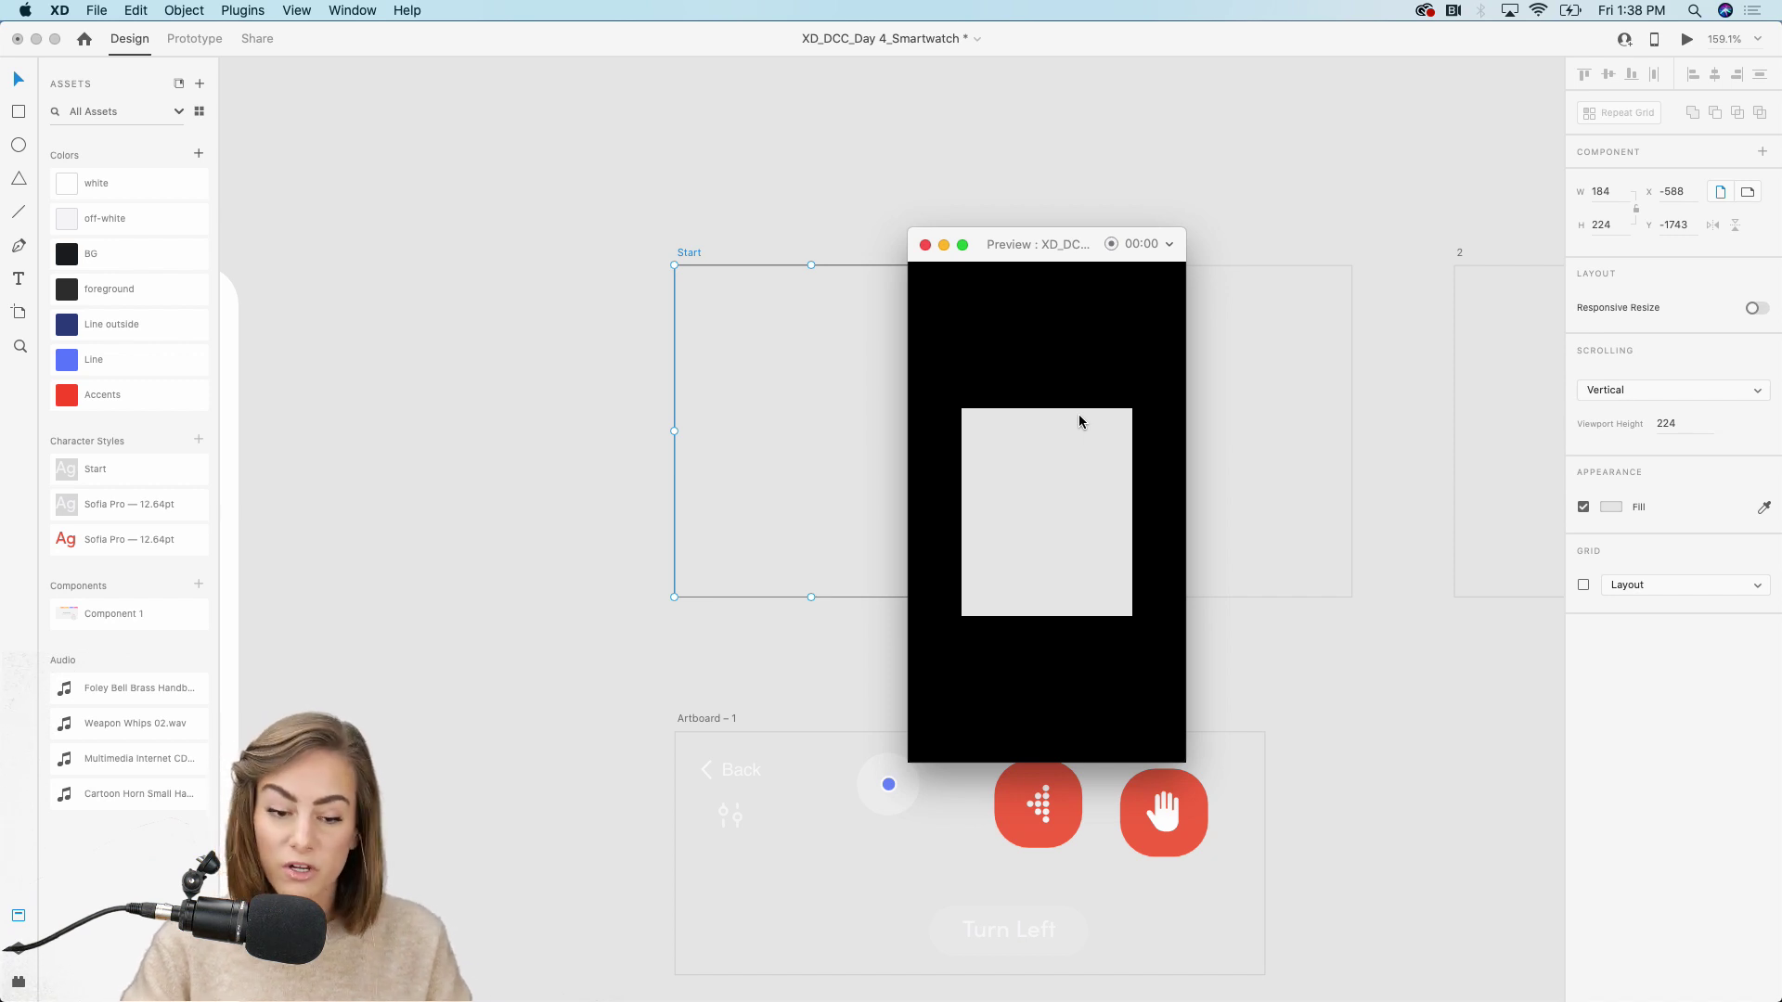
Try the dark BG colour as the Start artboard's fill, preview it and undo the fill change
{"action": "left_click", "coordinate": [925, 245]}
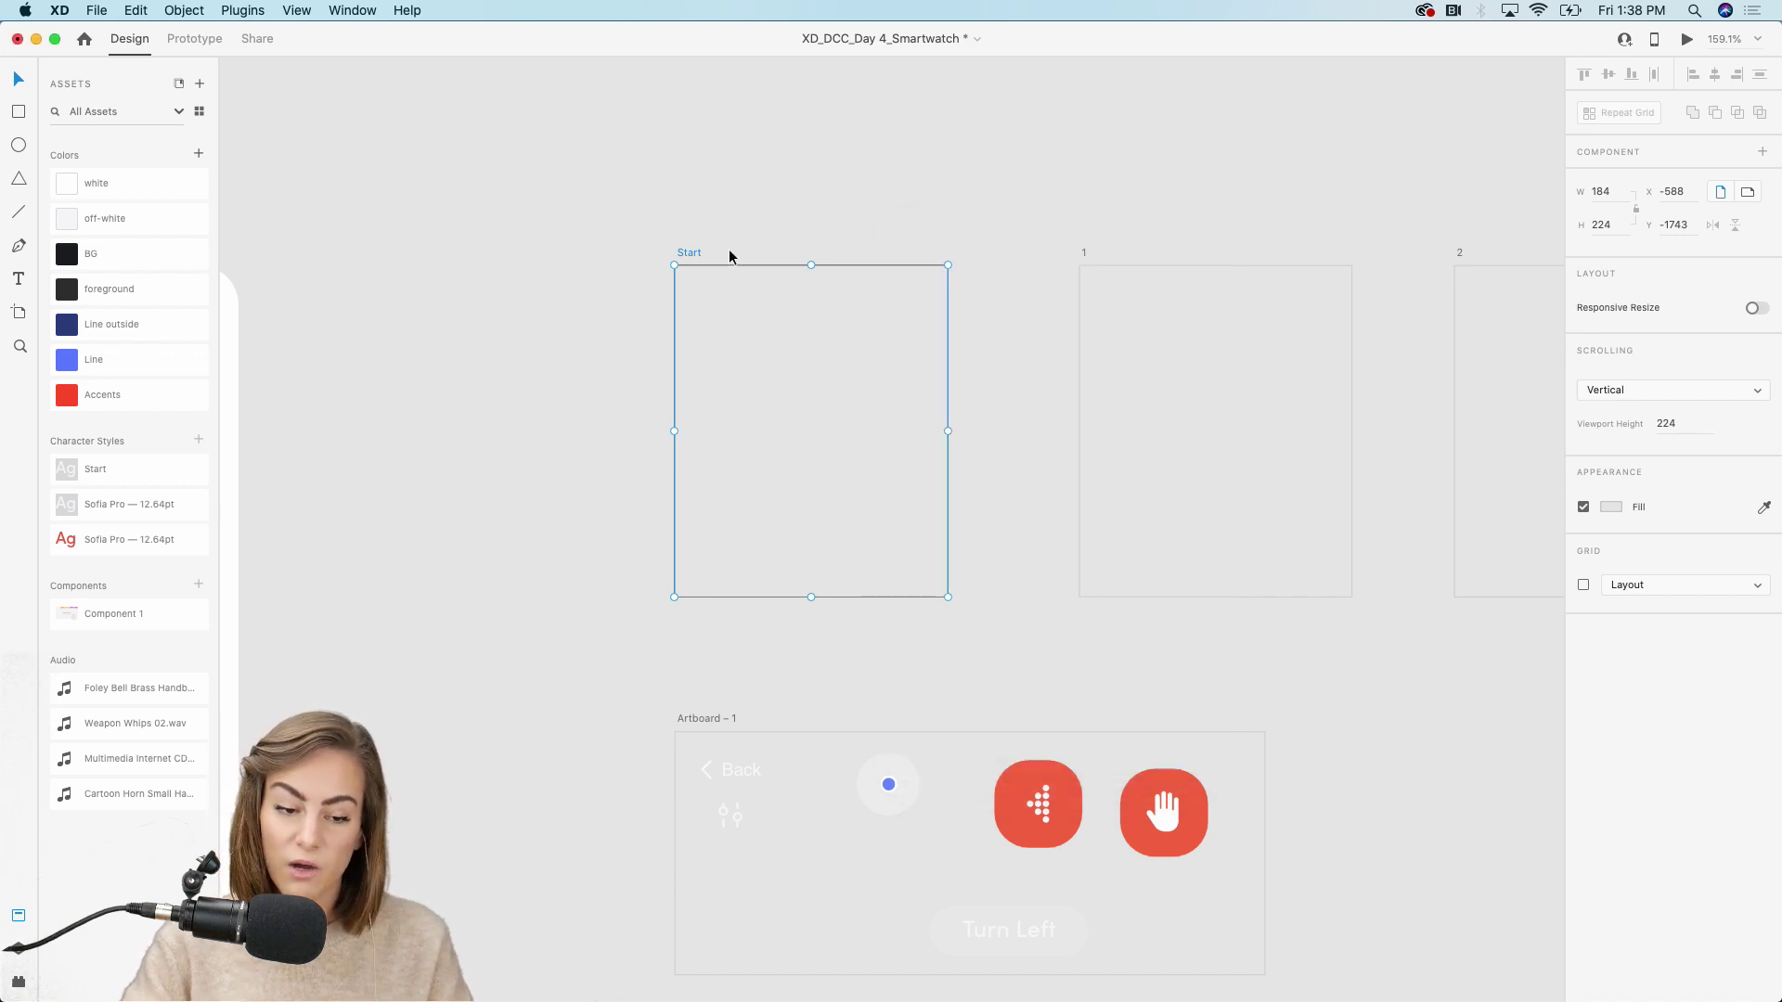
{"action": "left_click", "coordinate": [1764, 508]}
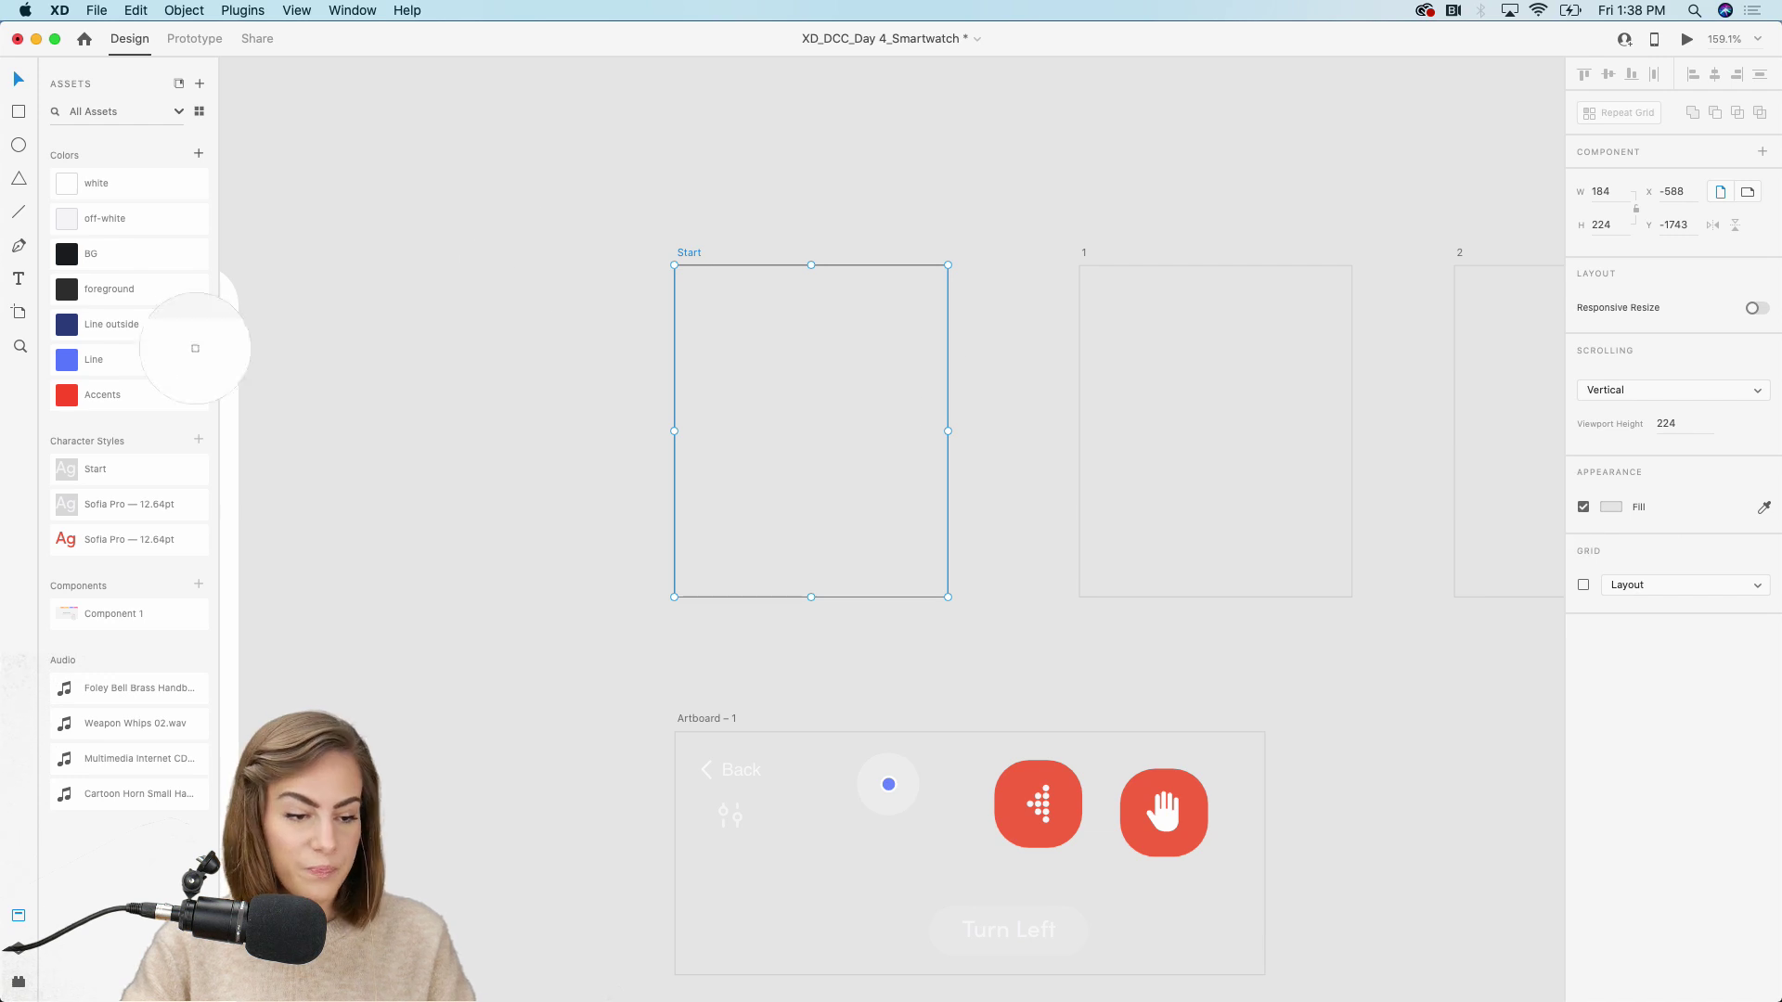
{"action": "left_click", "coordinate": [57, 257]}
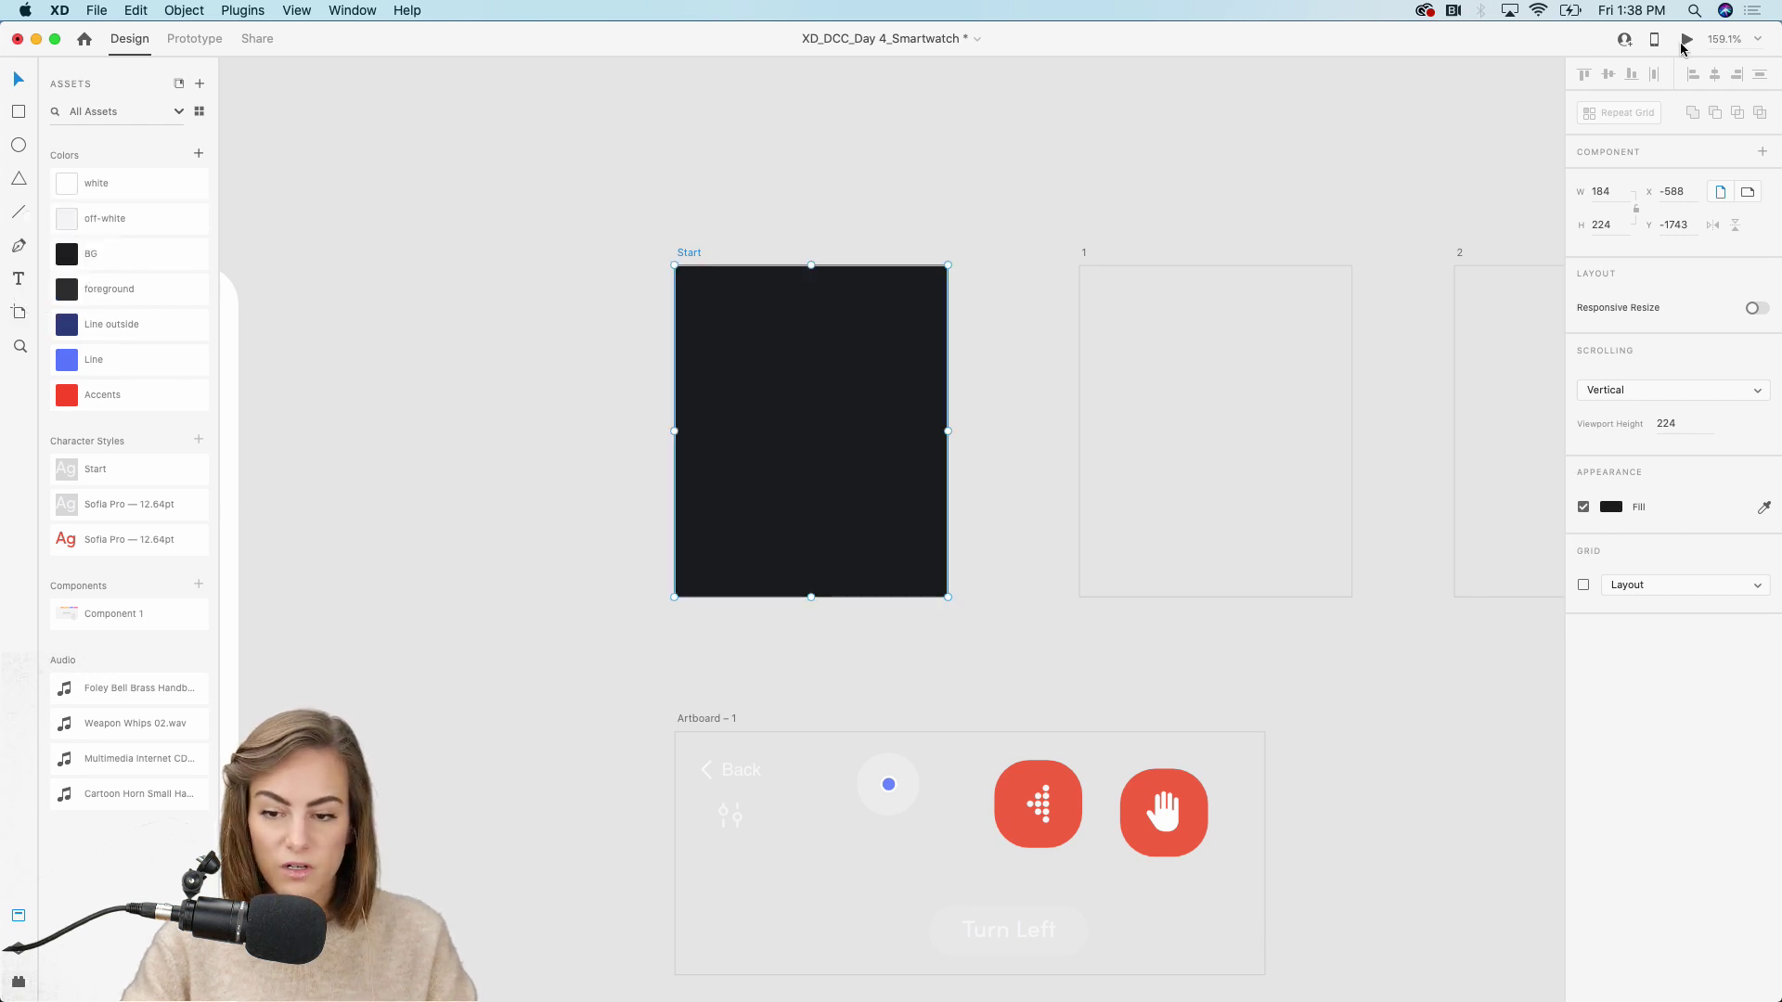
{"action": "left_click", "coordinate": [1687, 38]}
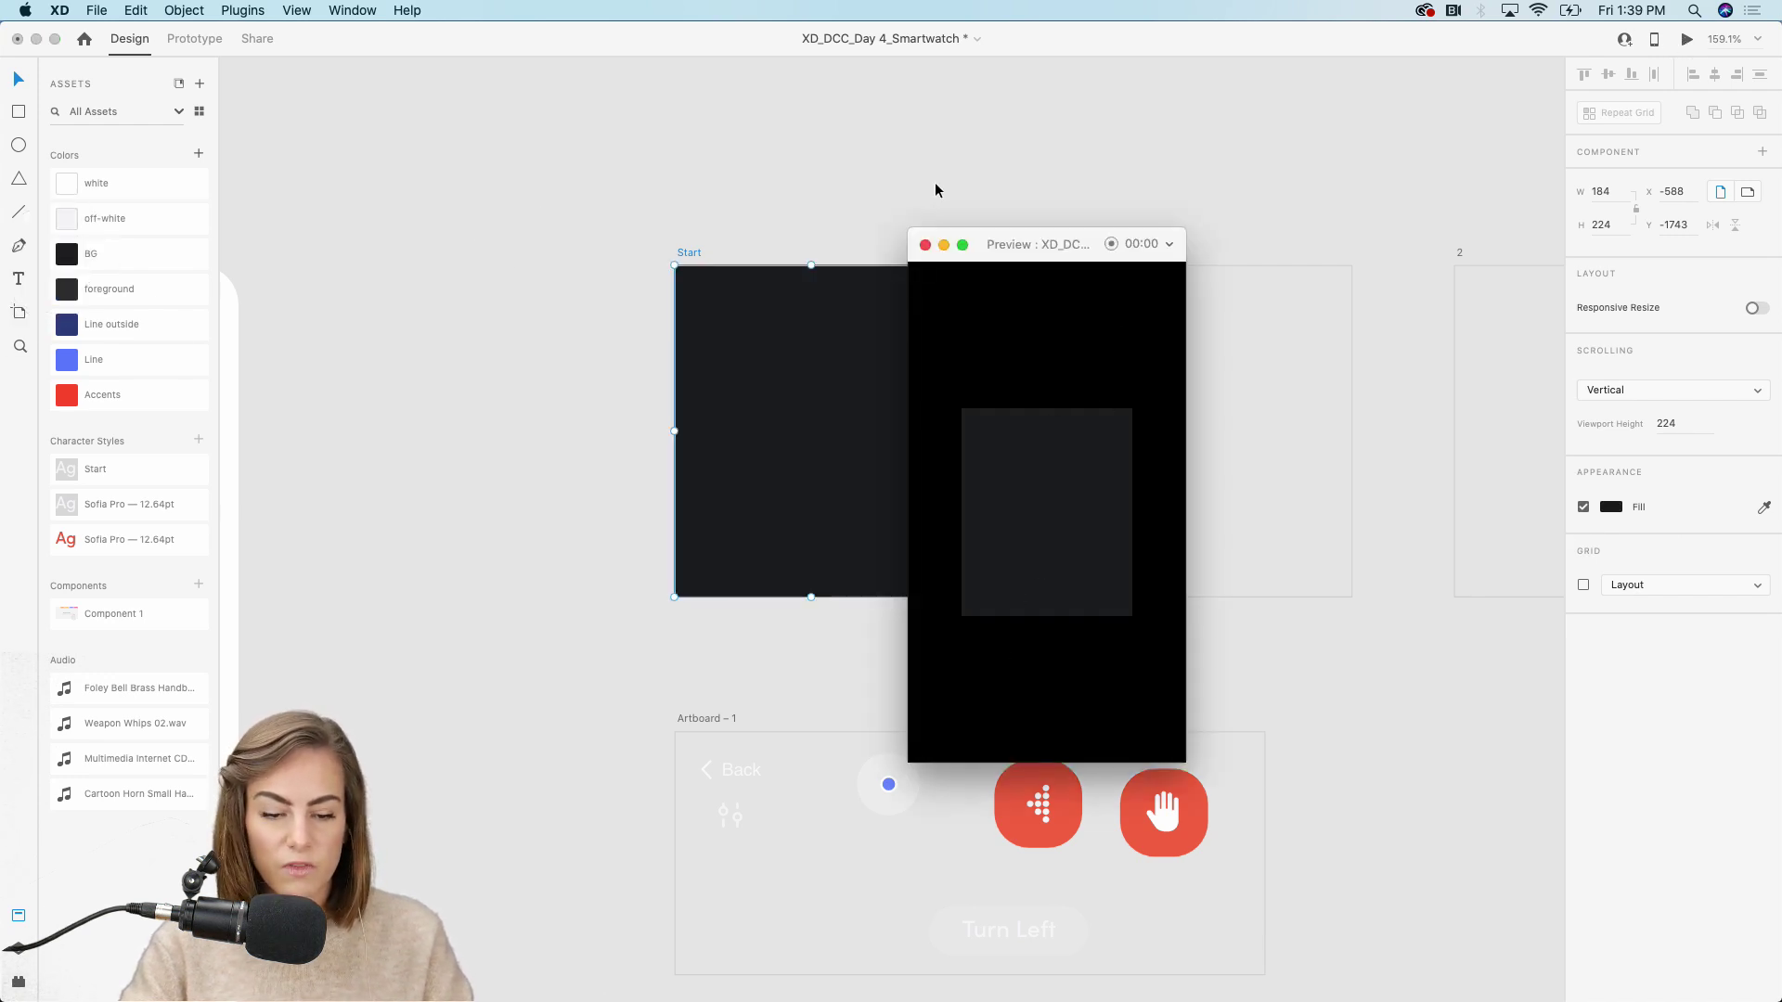
{"action": "left_click", "coordinate": [926, 246]}
{"action": "key", "text": "super+z"}
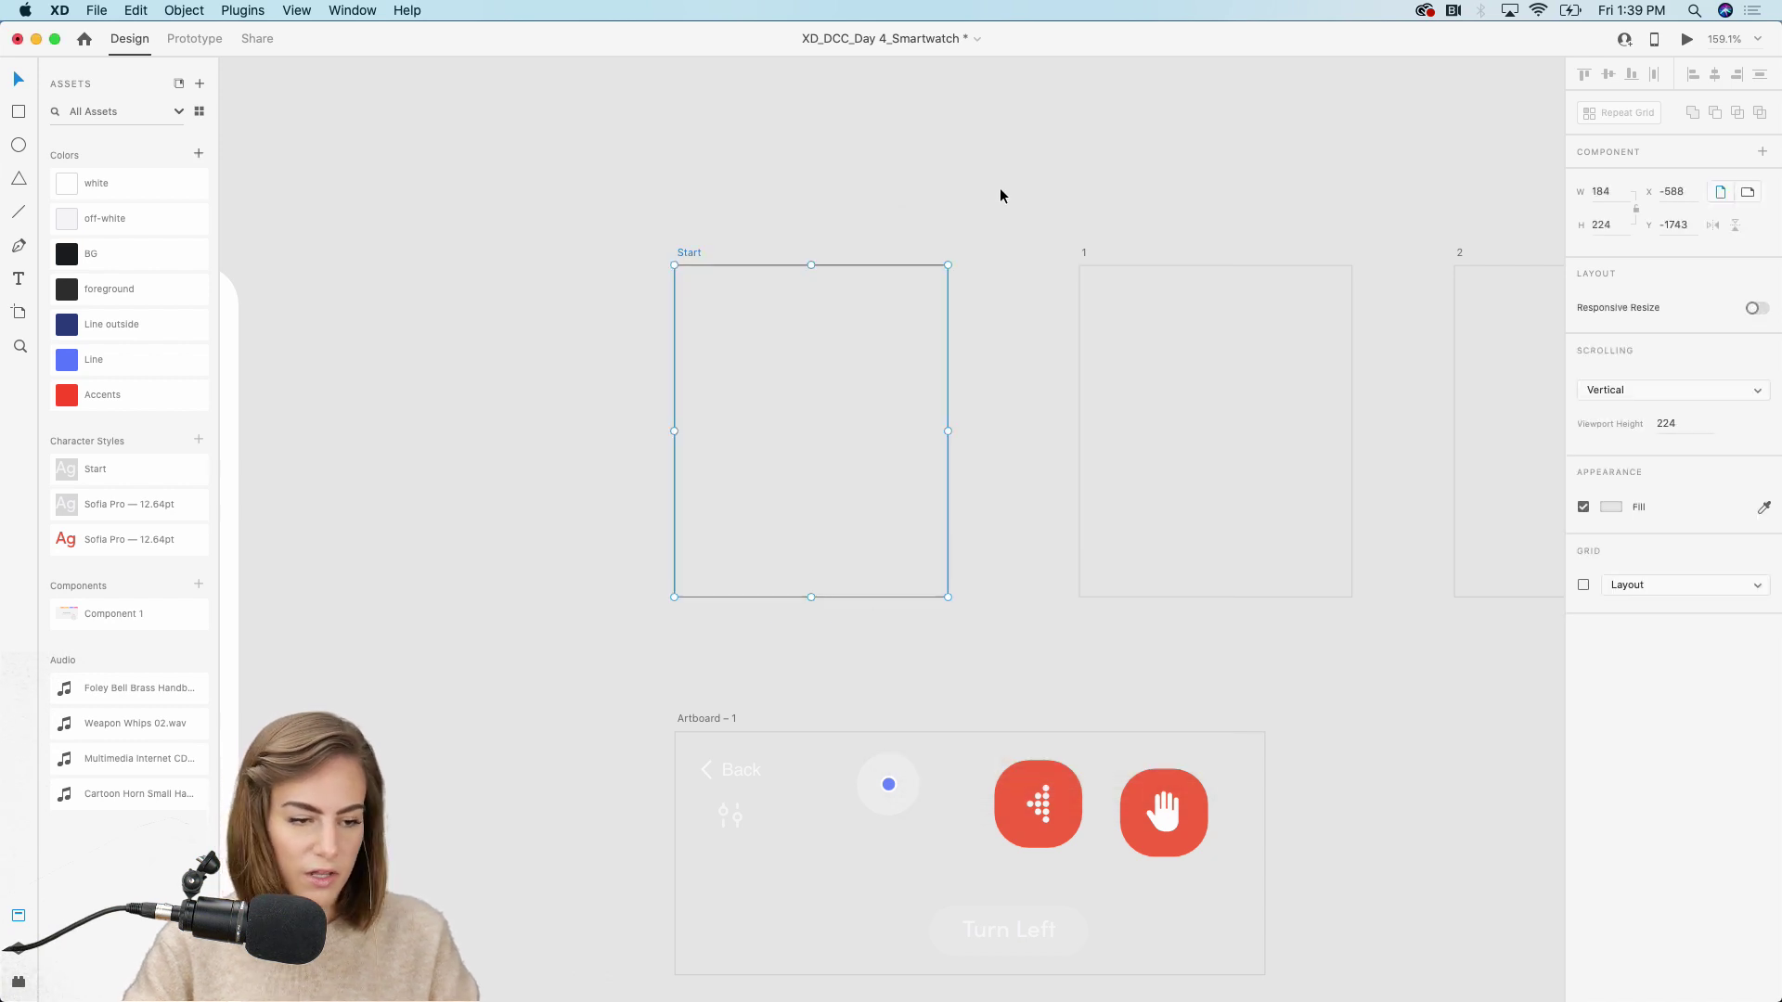
Draw a 184 by 224 rectangle covering the whole Start artboard and round its corners to 28
{"action": "left_click", "coordinate": [1001, 194]}
{"action": "left_click", "coordinate": [18, 111]}
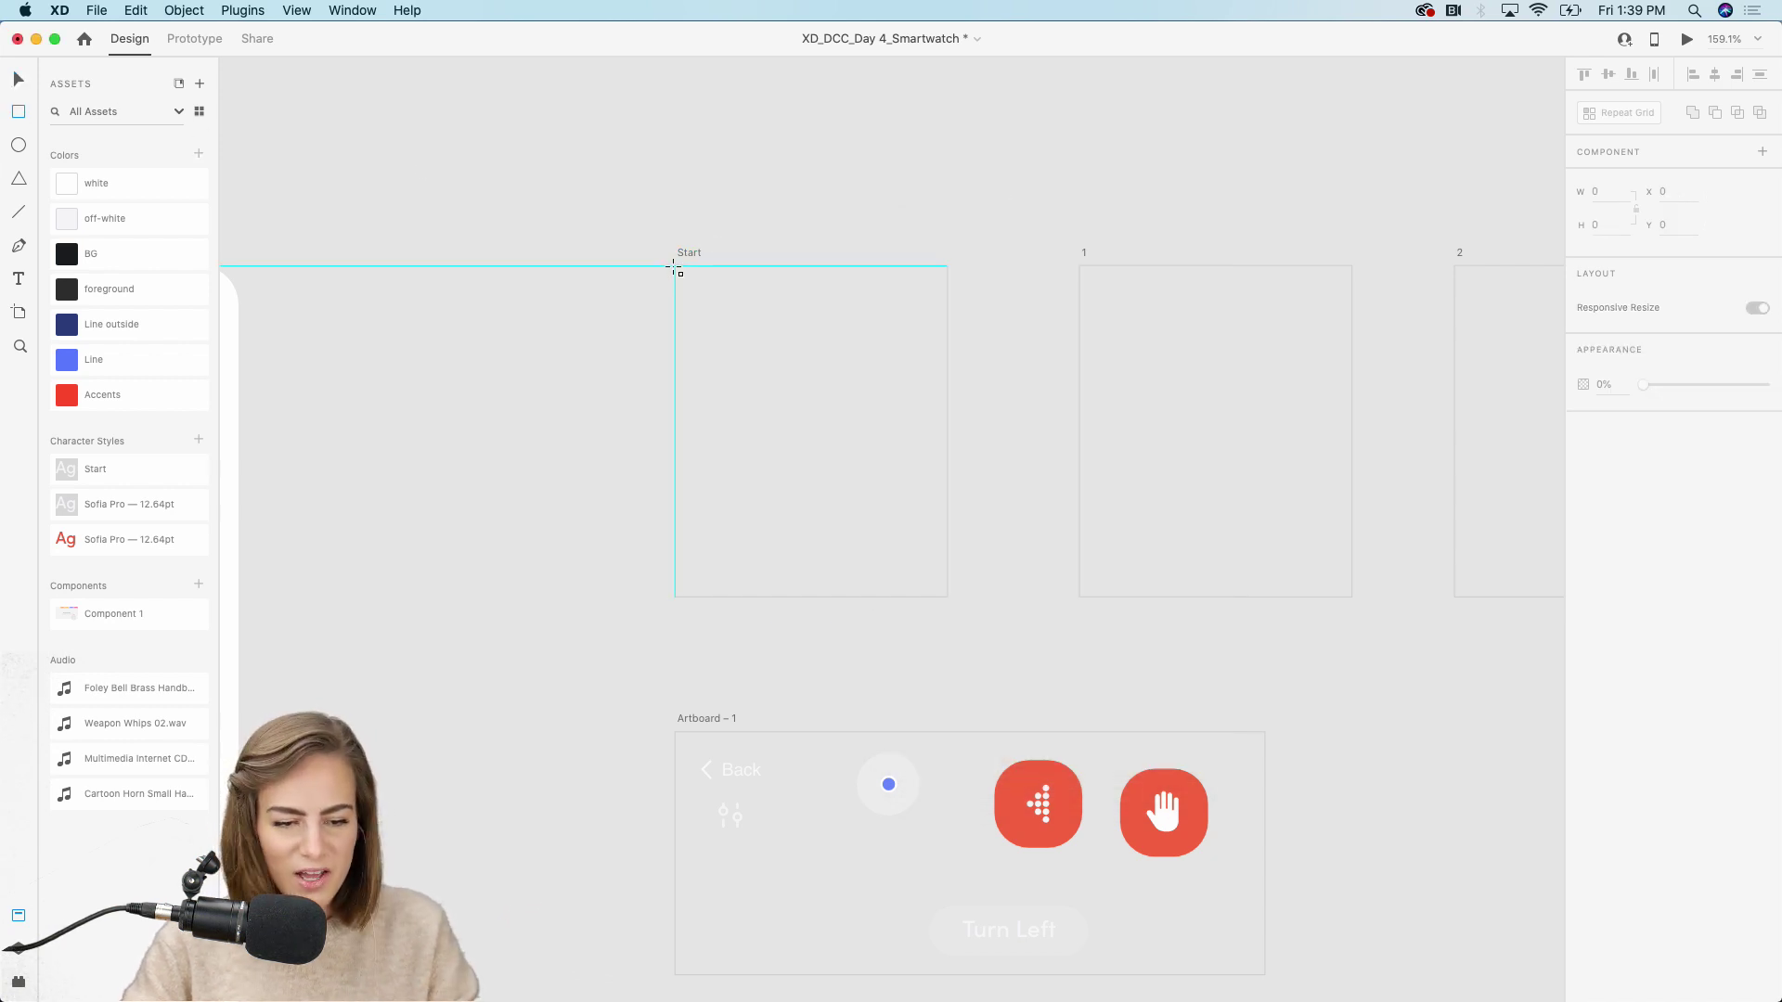
{"action": "mouse_move", "coordinate": [675, 268]}
{"action": "left_mouse_down"}
{"action": "mouse_move", "coordinate": [915, 642]}
{"action": "mouse_move", "coordinate": [947, 596]}
{"action": "left_mouse_up"}
{"action": "key", "text": "v"}
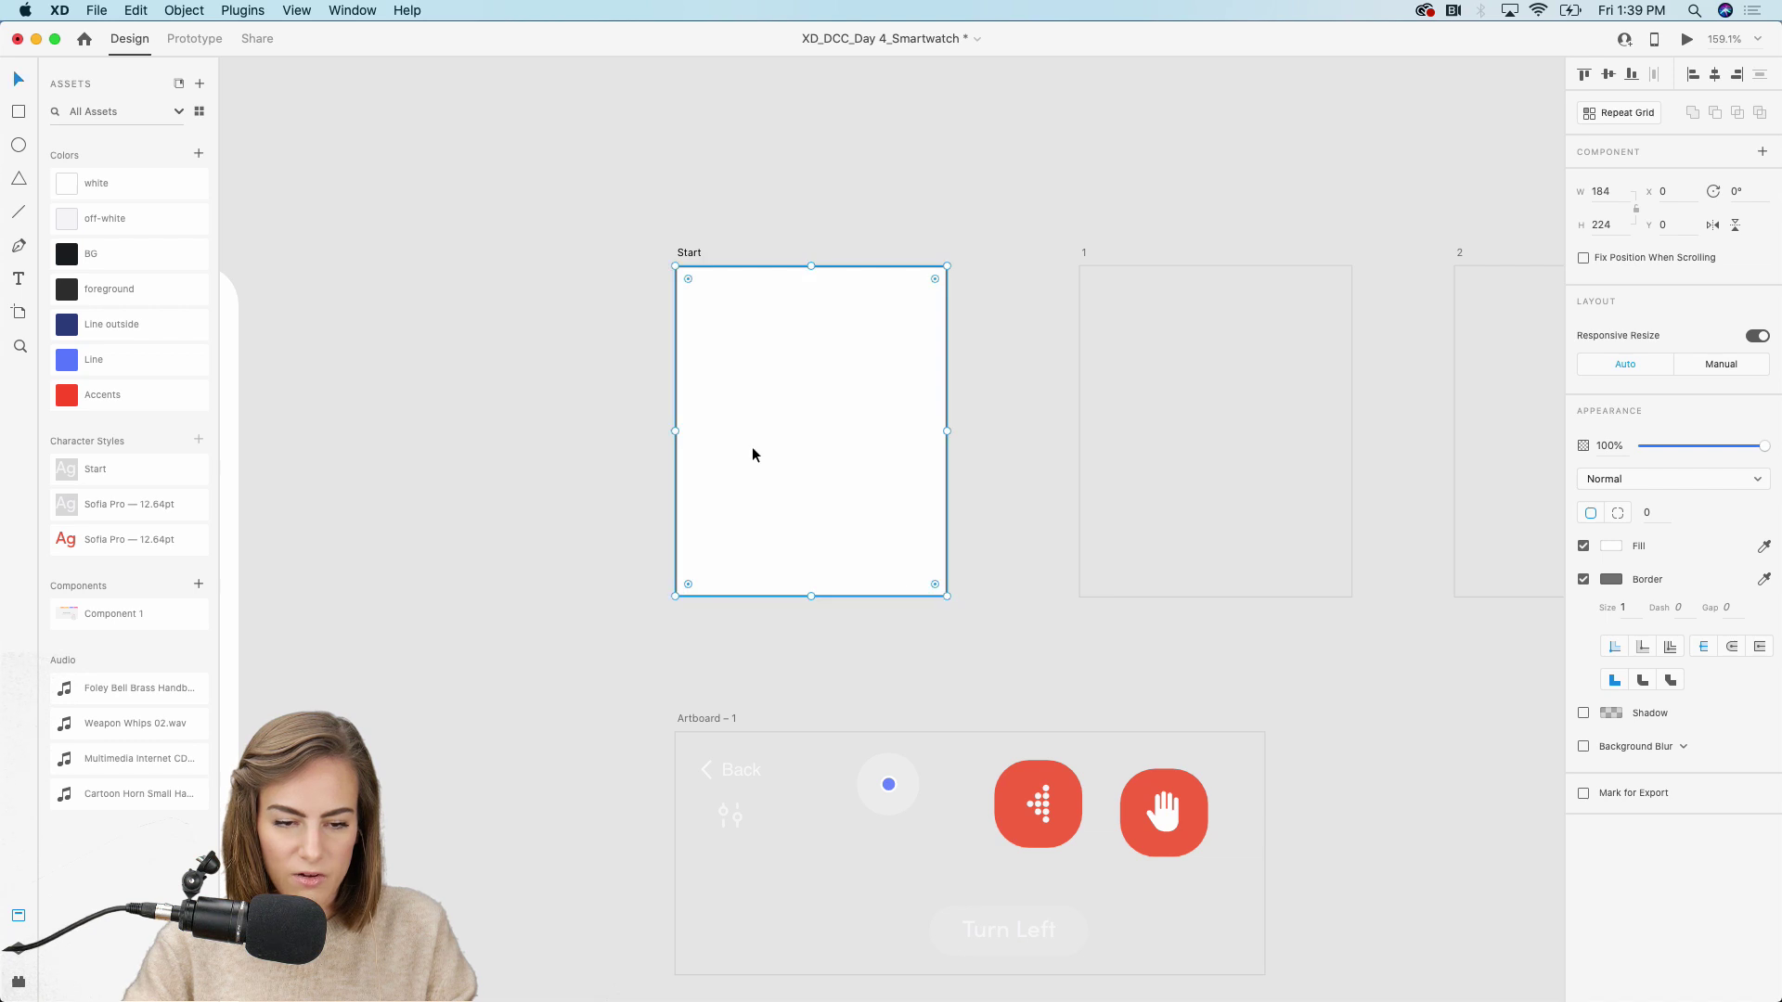
{"action": "scroll", "coordinate": [752, 447], "scroll_direction": "up", "scroll_amount": 2}
{"action": "left_click_drag", "start_coordinate": [676, 247], "coordinate": [704, 280]}
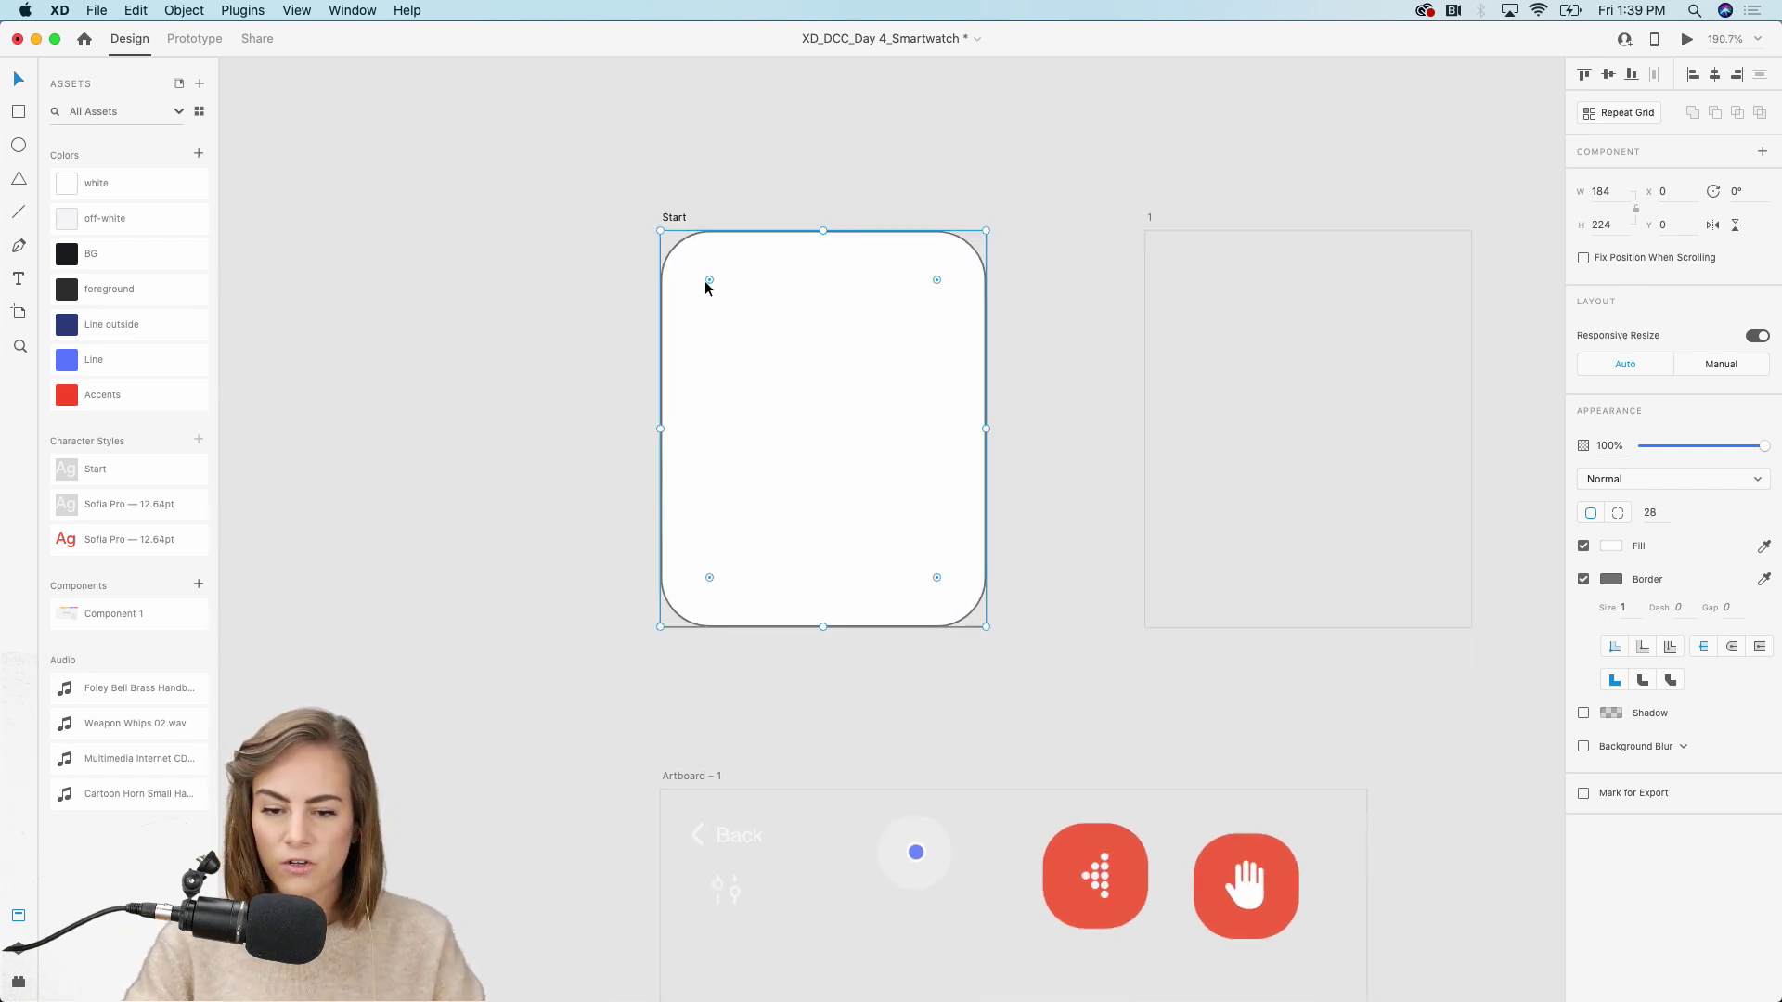
Remove the rounded rectangle's border and fill it with the saved BG colour
{"action": "left_click", "coordinate": [1584, 579]}
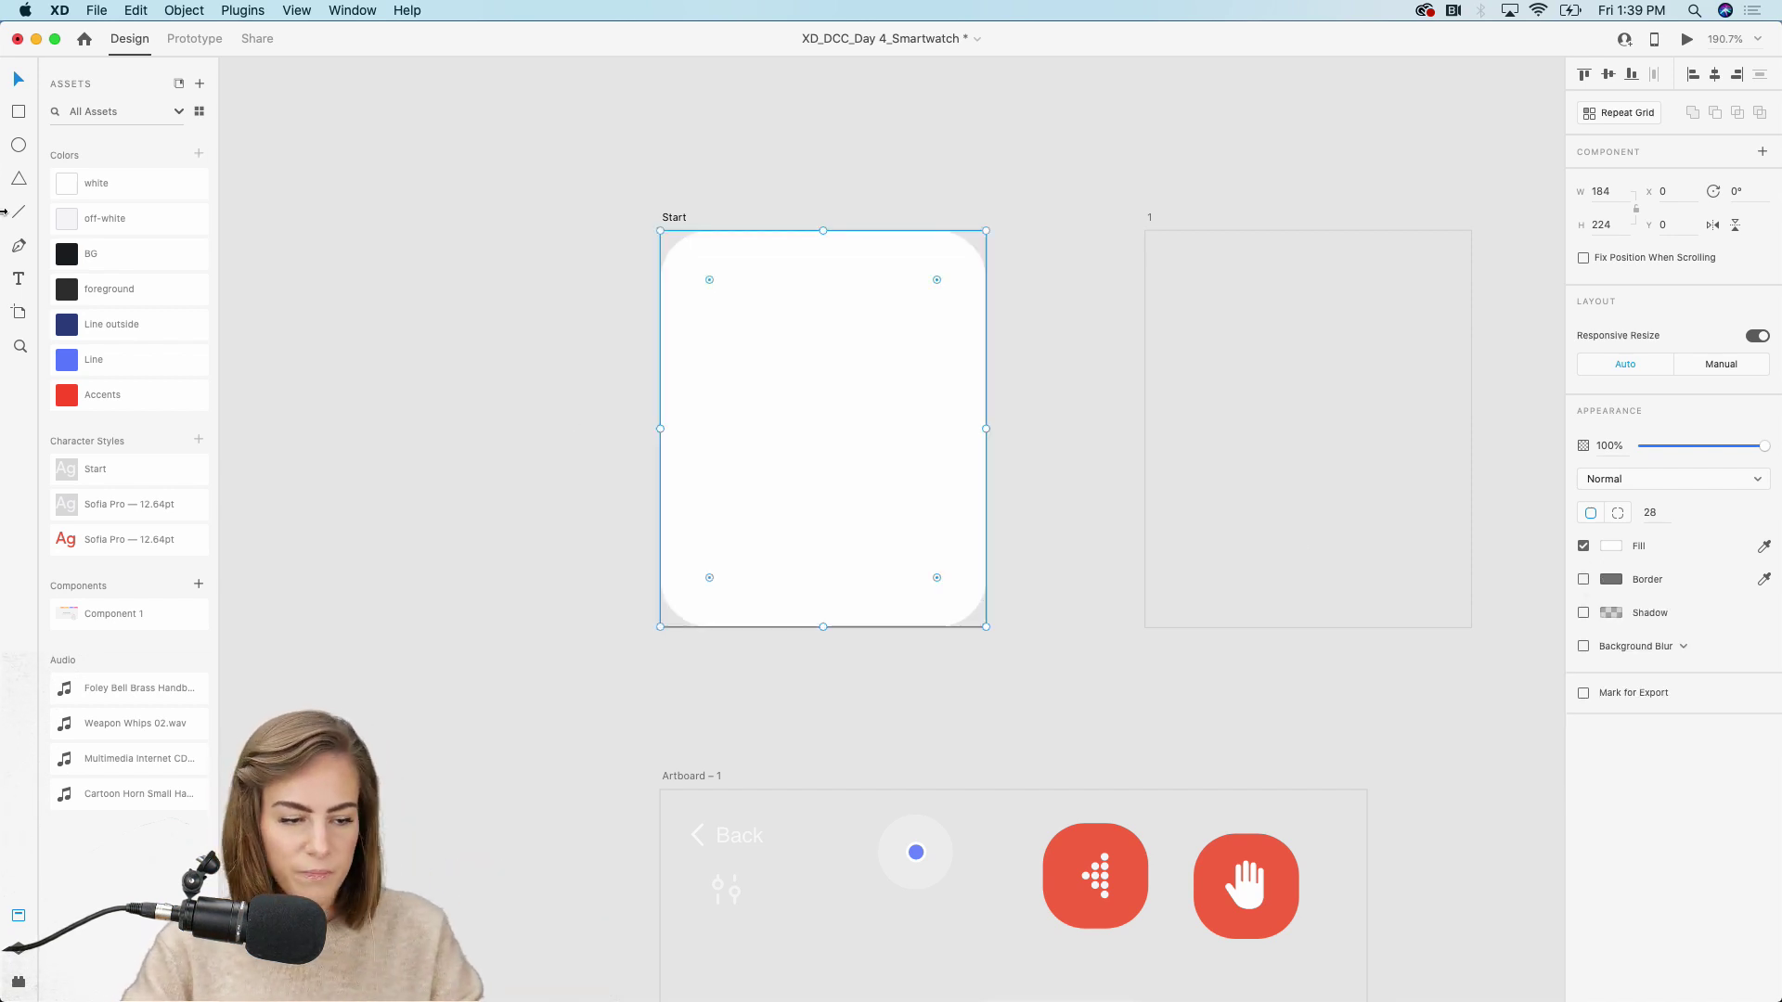
{"action": "left_click", "coordinate": [135, 288]}
{"action": "left_click", "coordinate": [146, 261]}
Duplicate the rounded rectangle, shrink the copy to 168 by 208 inside the original, and fill it with the saved foreground colour
{"action": "key", "text": "super+c"}
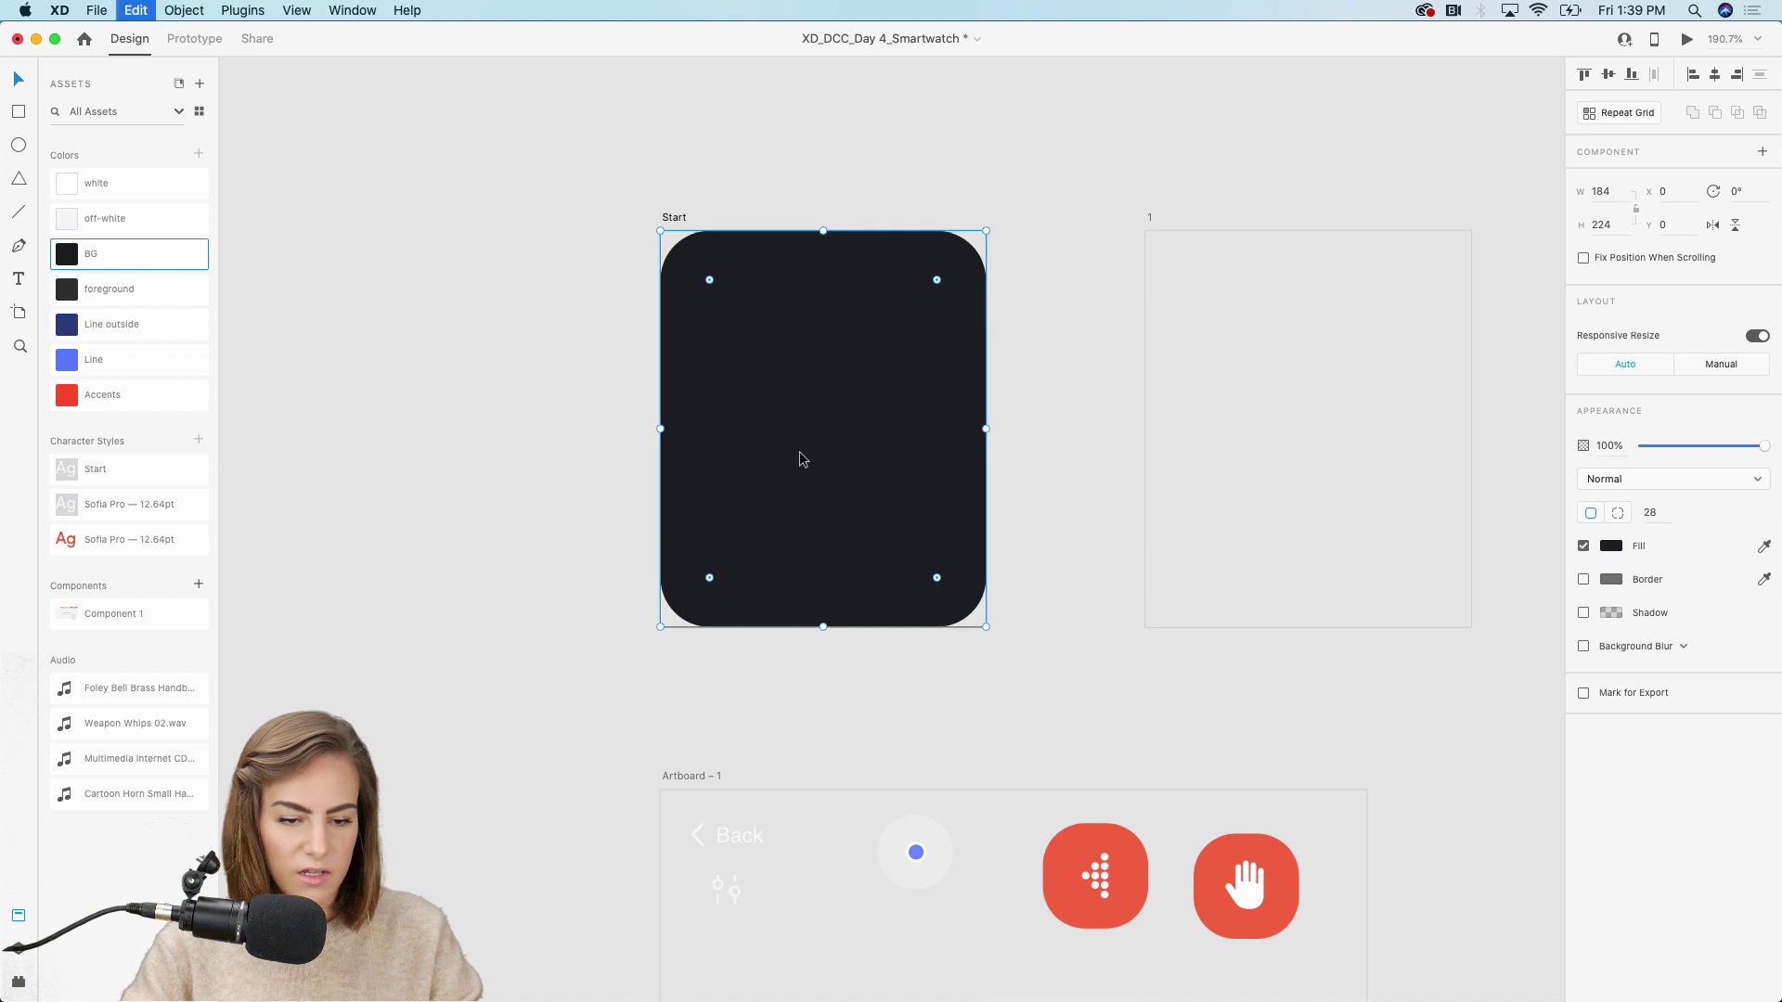
{"action": "left_click_drag", "start_coordinate": [660, 231], "coordinate": [674, 243]}
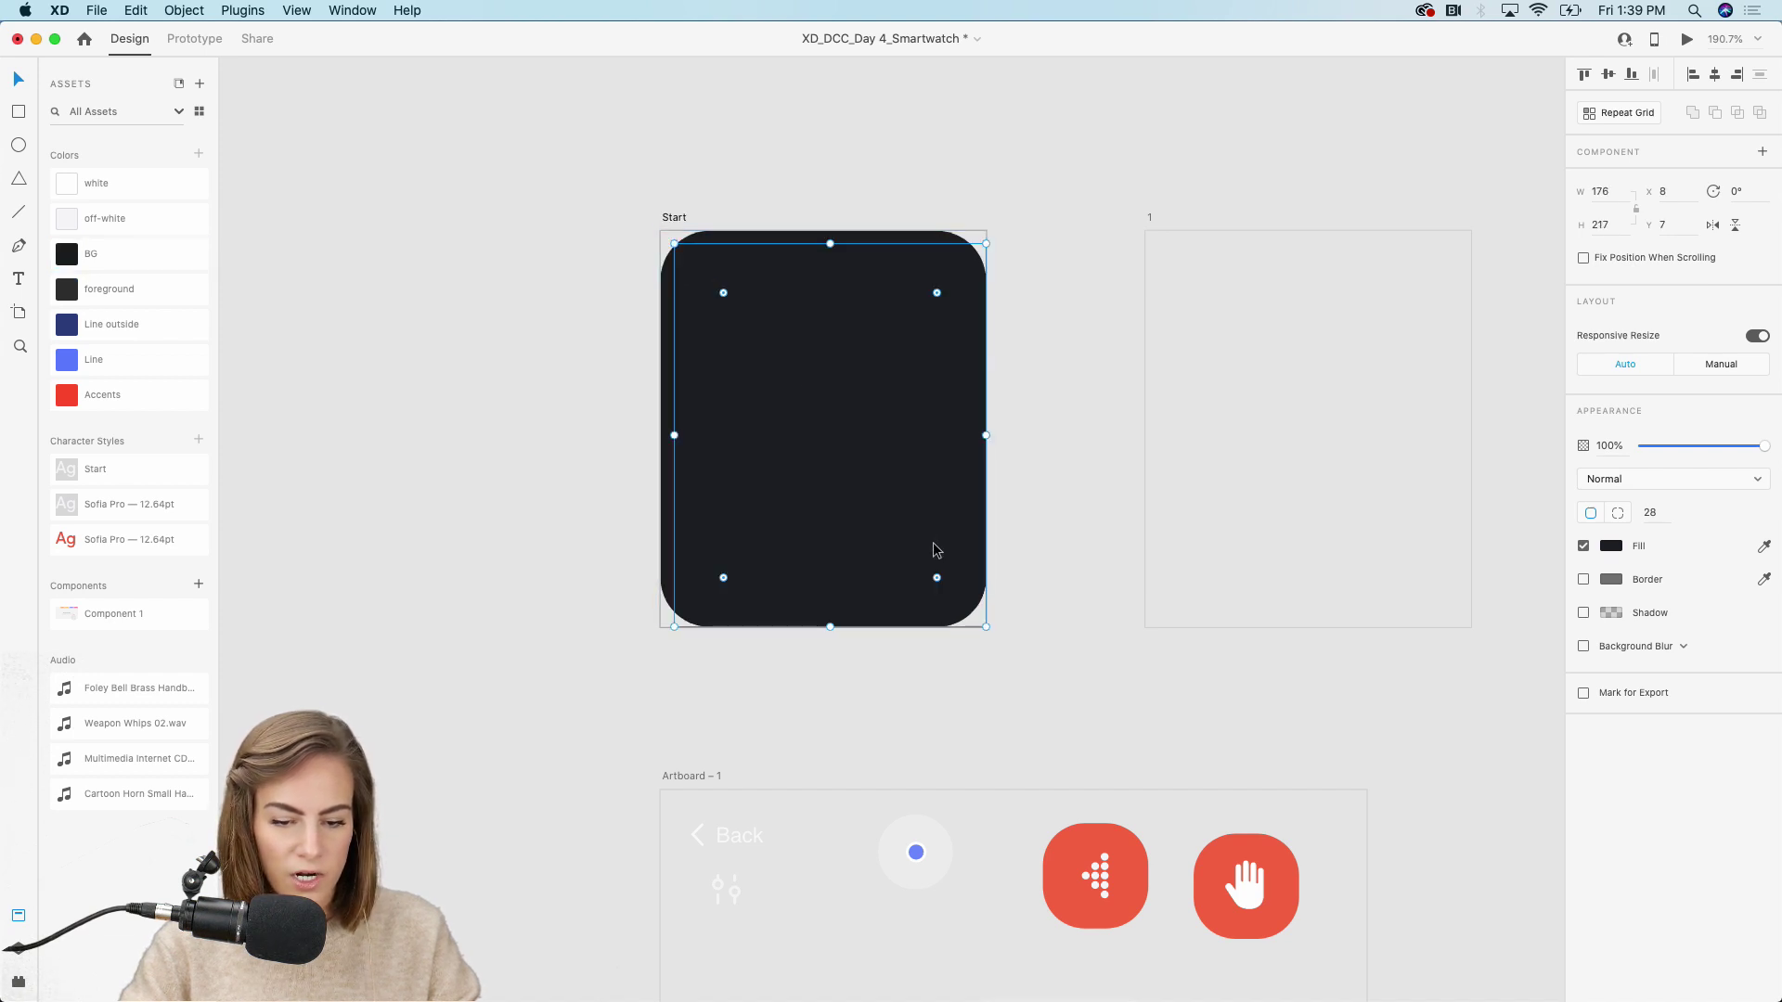
{"action": "left_click_drag", "start_coordinate": [982, 628], "coordinate": [971, 610]}
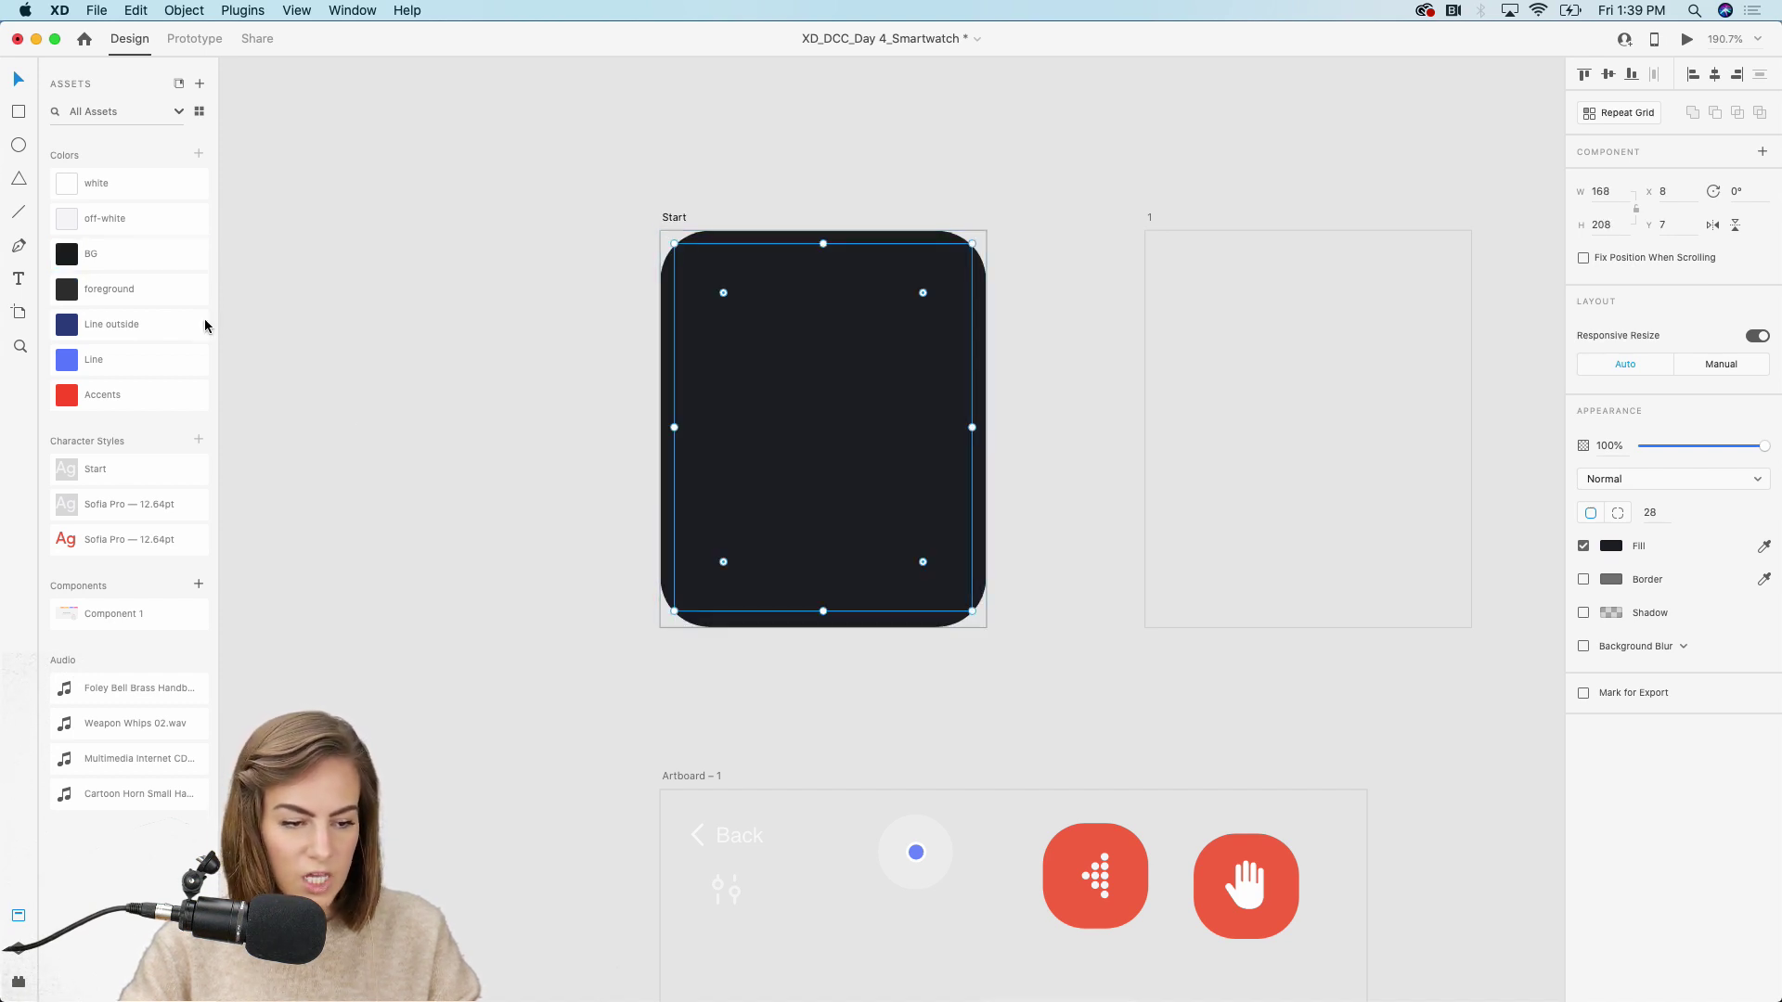
{"action": "left_click", "coordinate": [136, 295]}
{"action": "scroll", "coordinate": [983, 286], "scroll_direction": "up", "scroll_amount": 3}
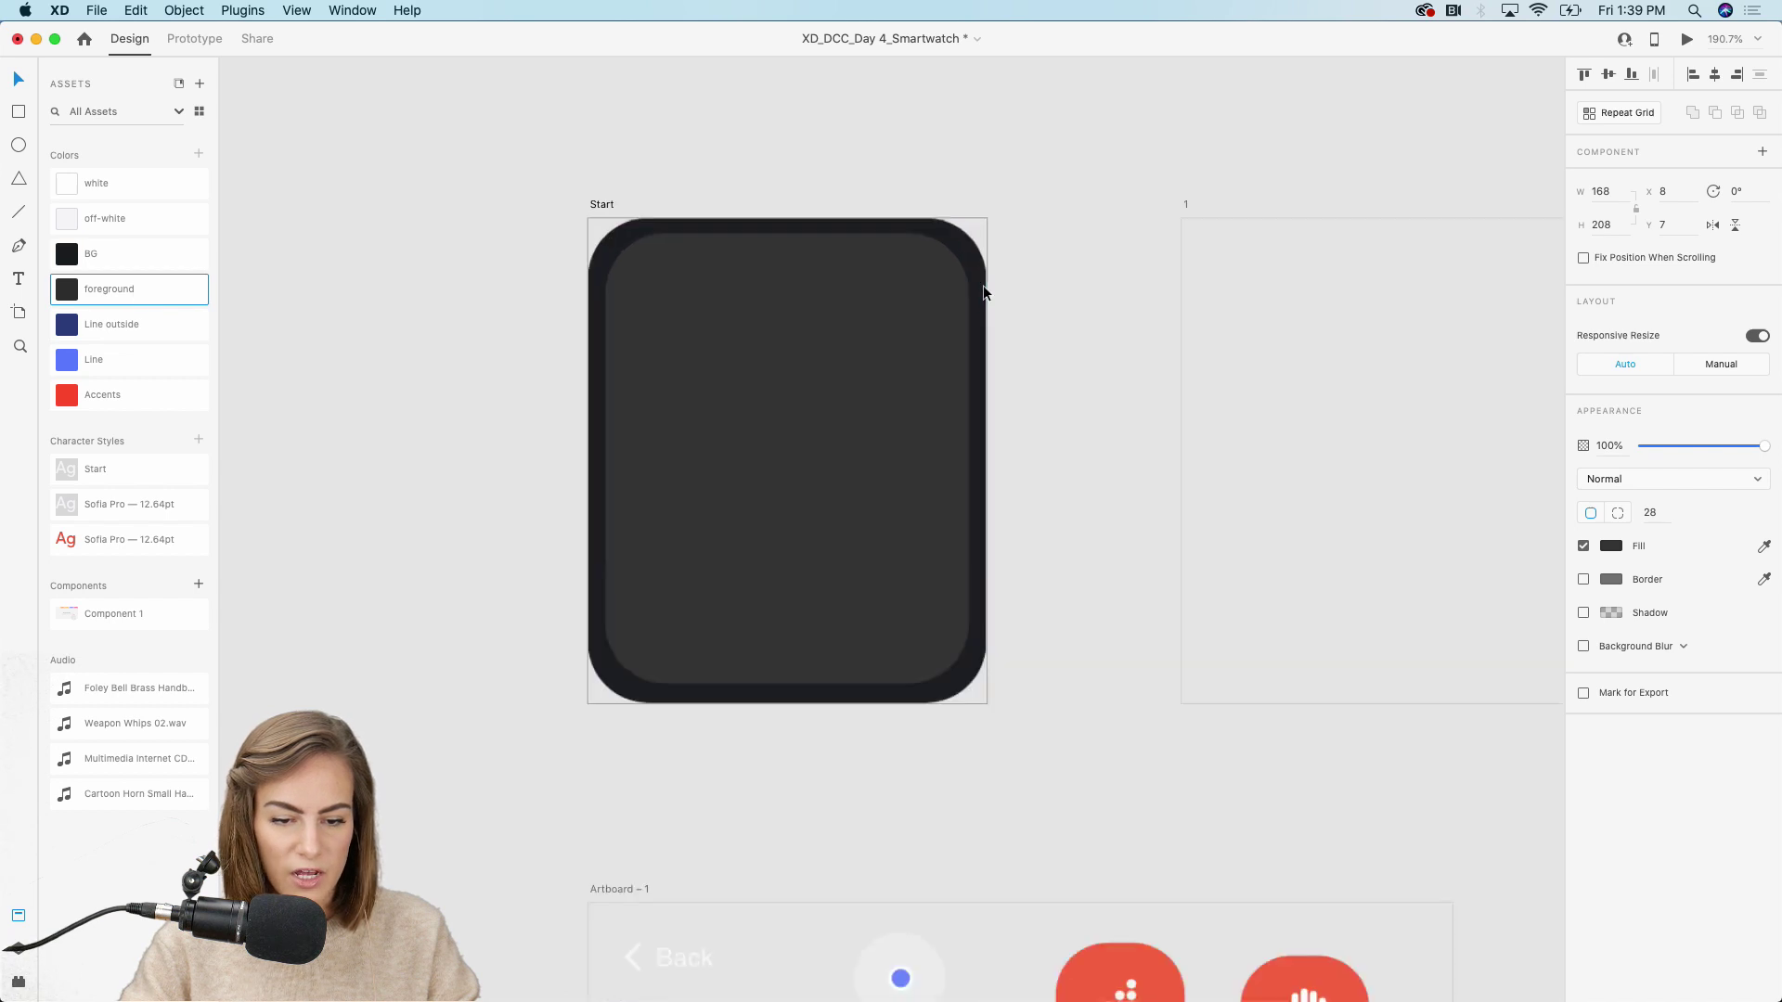
{"action": "left_click", "coordinate": [1051, 356]}
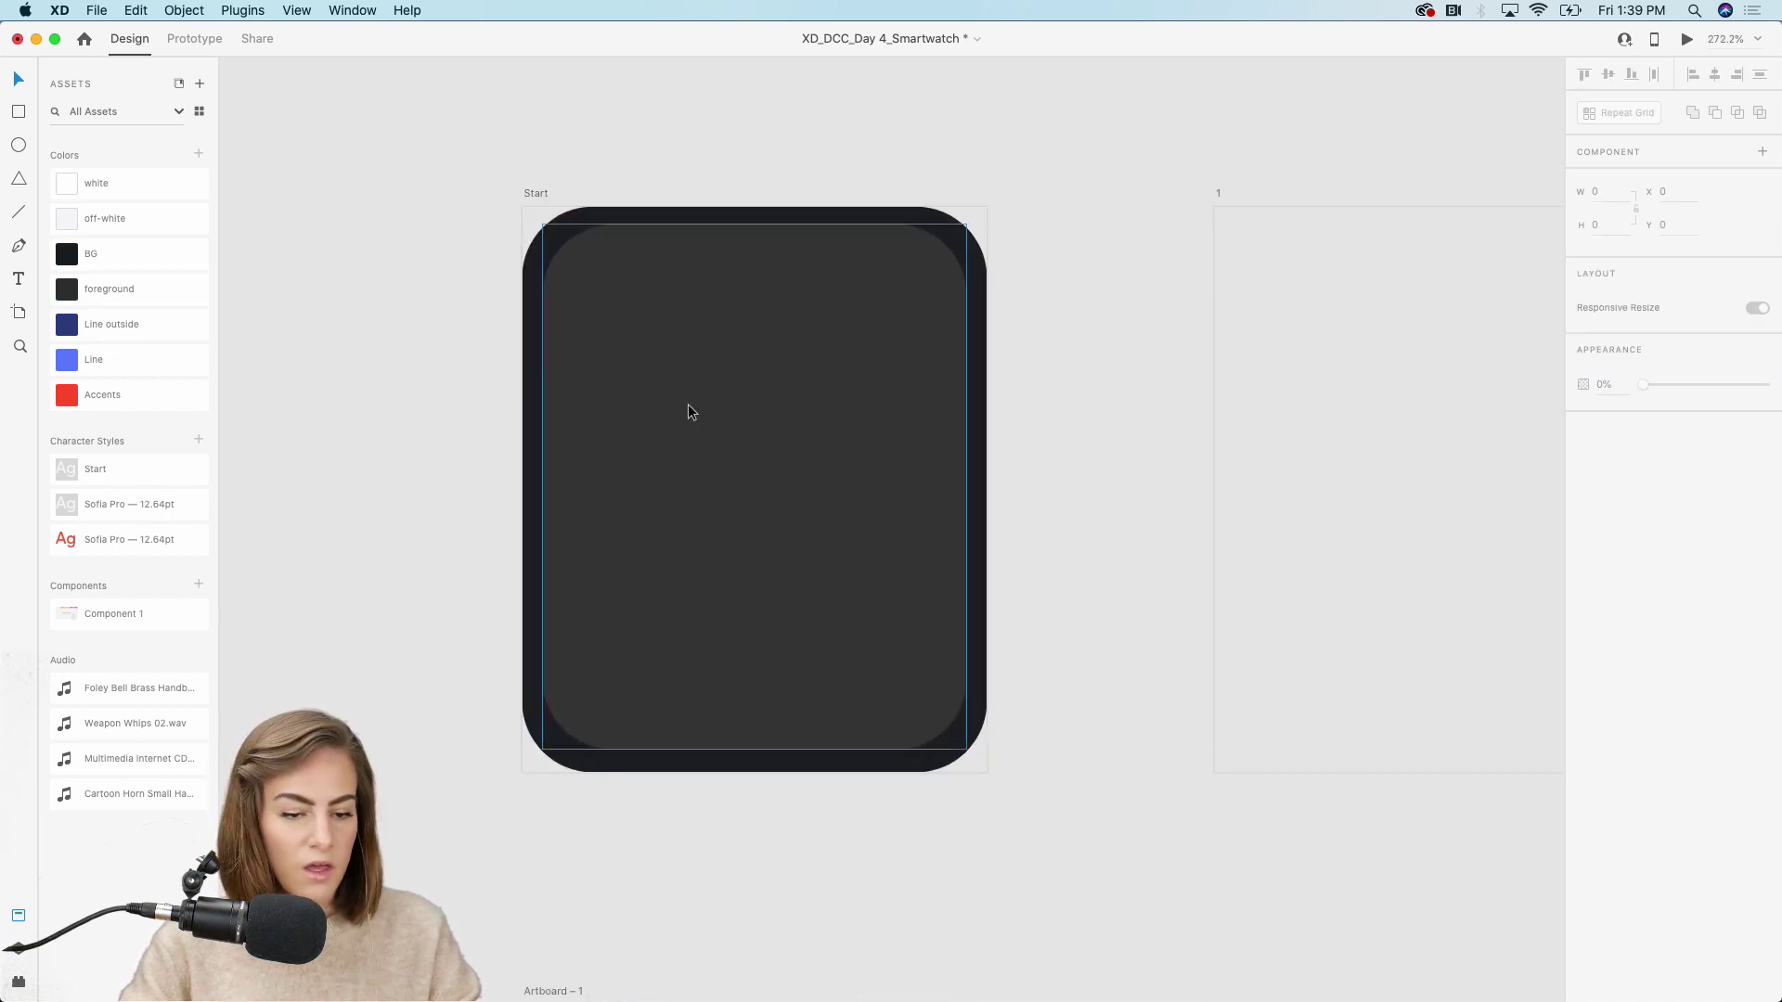
Copy the Back header and sliders icon from Artboard – 1 onto the Start watch face, placing the icon at the header's right end
{"action": "scroll", "coordinate": [688, 406], "scroll_direction": "down", "scroll_amount": 4}
{"action": "scroll", "coordinate": [687, 412], "scroll_direction": "down", "scroll_amount": 3}
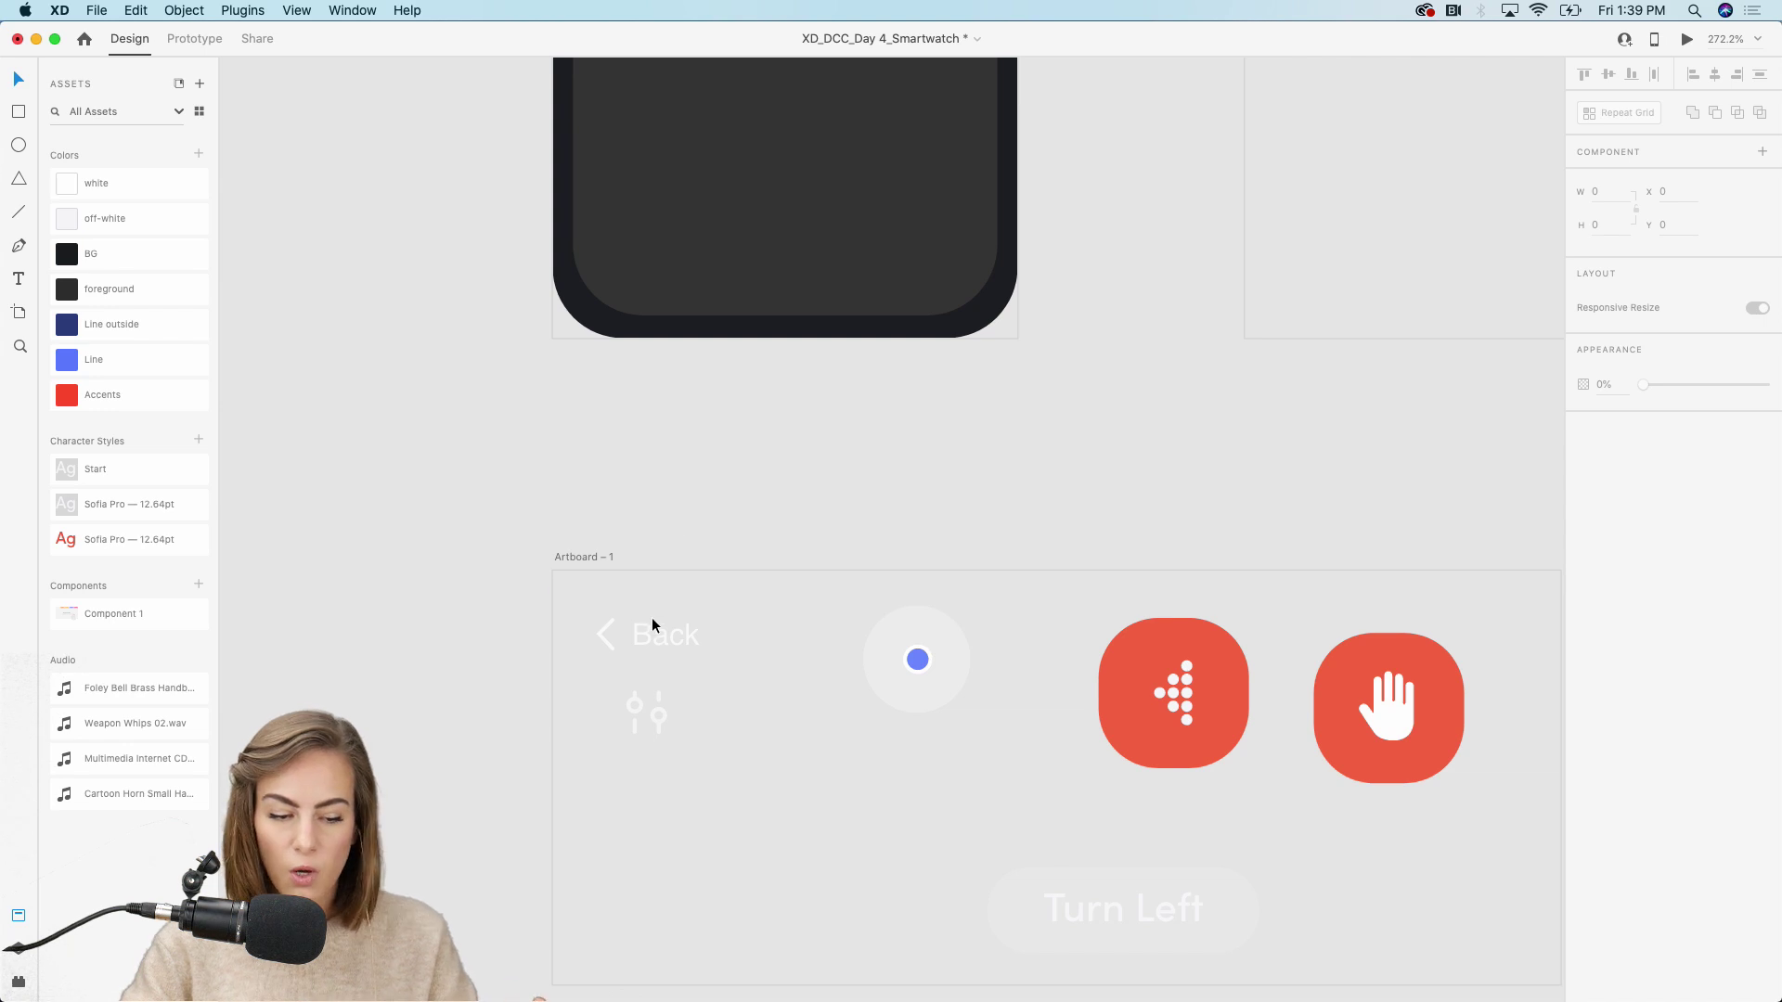
{"action": "left_click", "coordinate": [650, 654]}
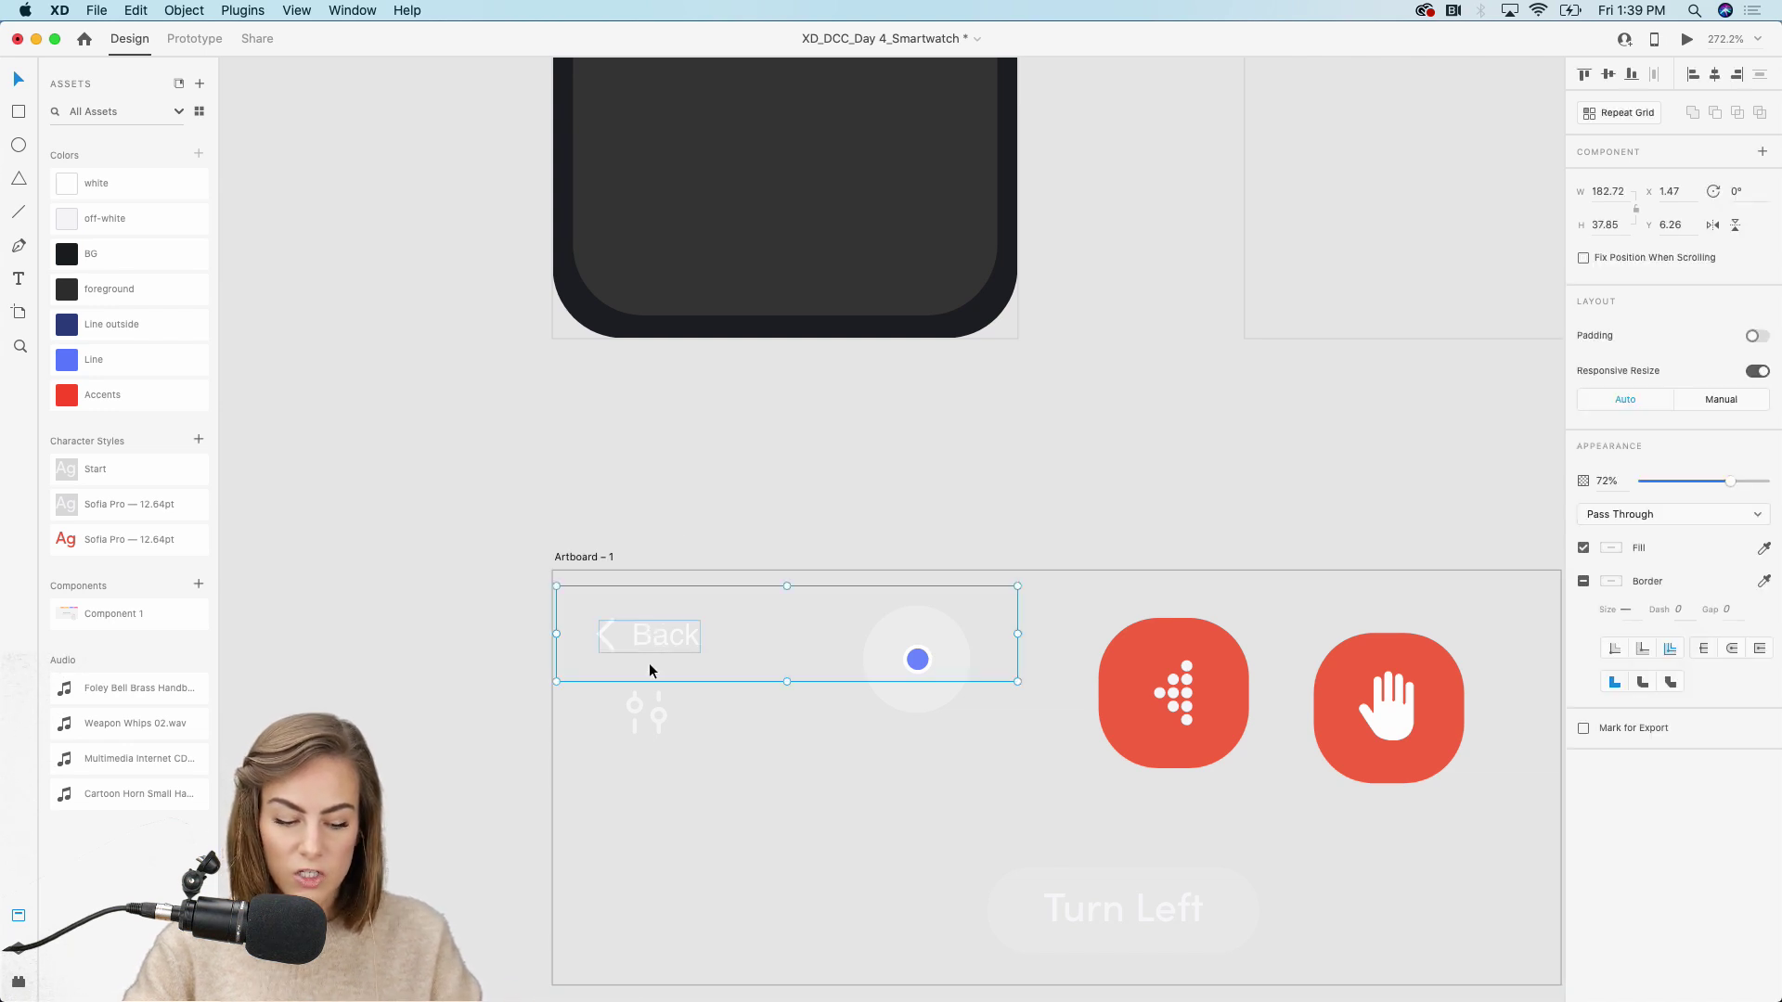
{"action": "scroll", "coordinate": [657, 719], "scroll_direction": "up", "scroll_amount": 6}
{"action": "left_click", "coordinate": [657, 722]}
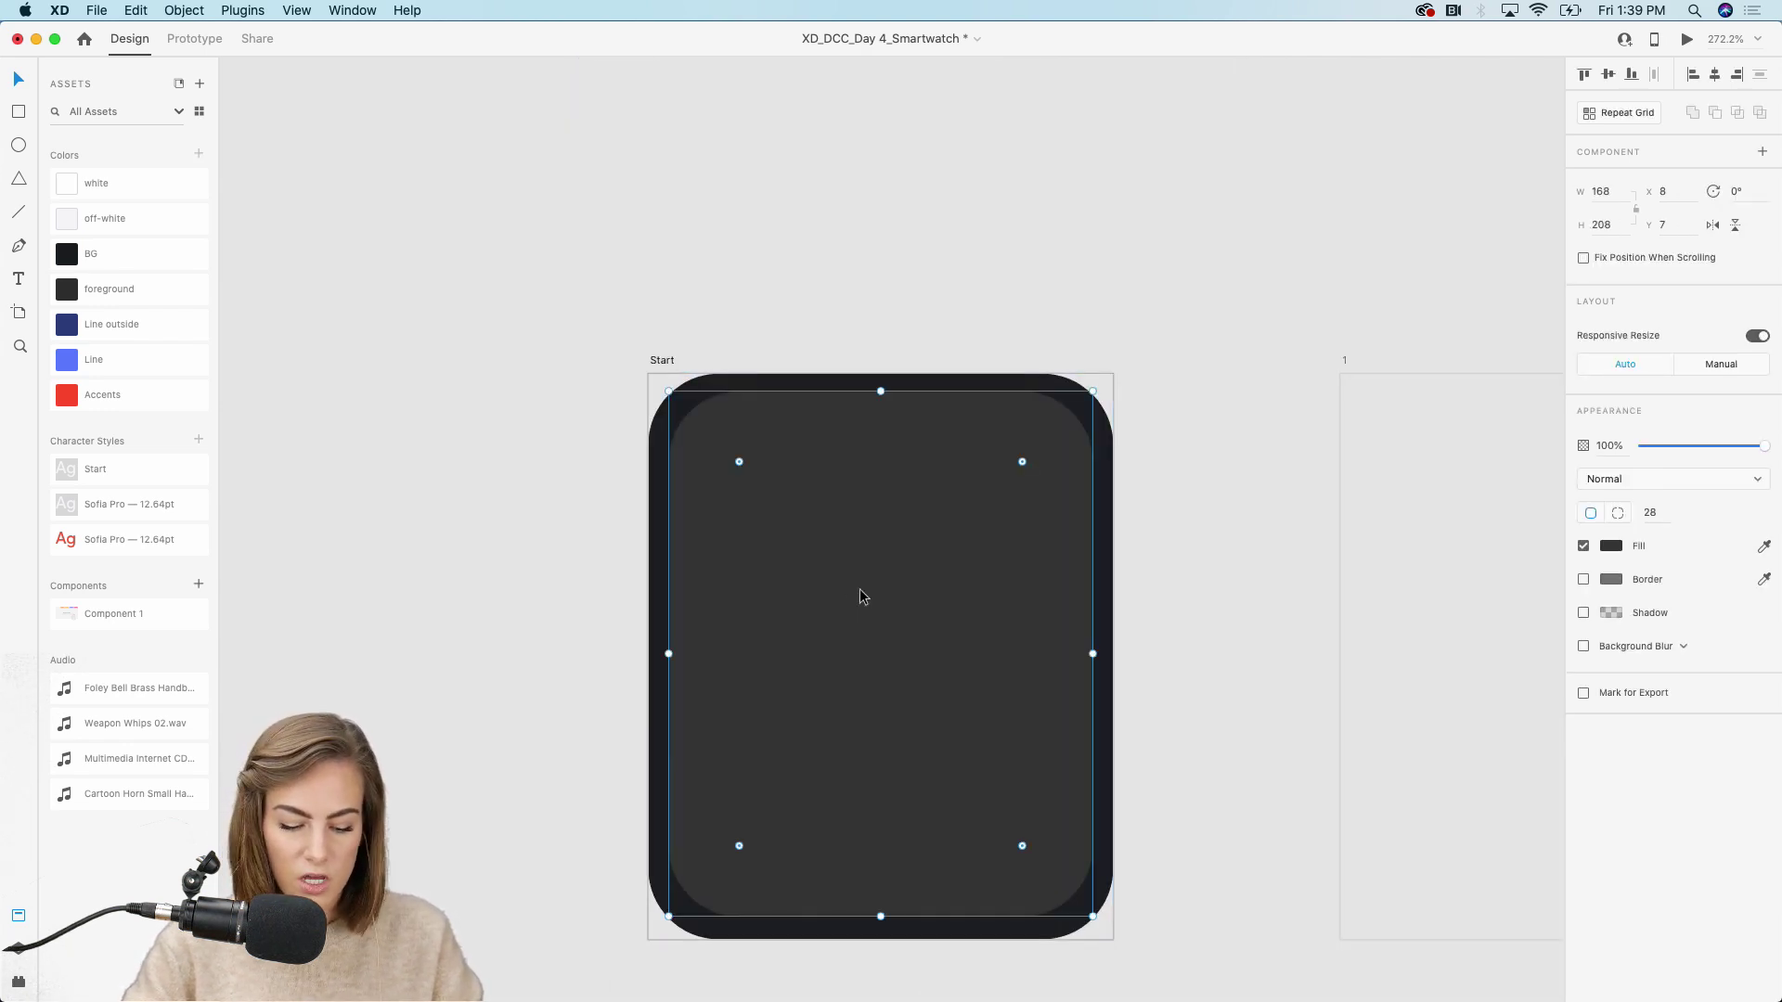
{"action": "key", "text": "cmd+v"}
{"action": "left_click", "coordinate": [1173, 442]}
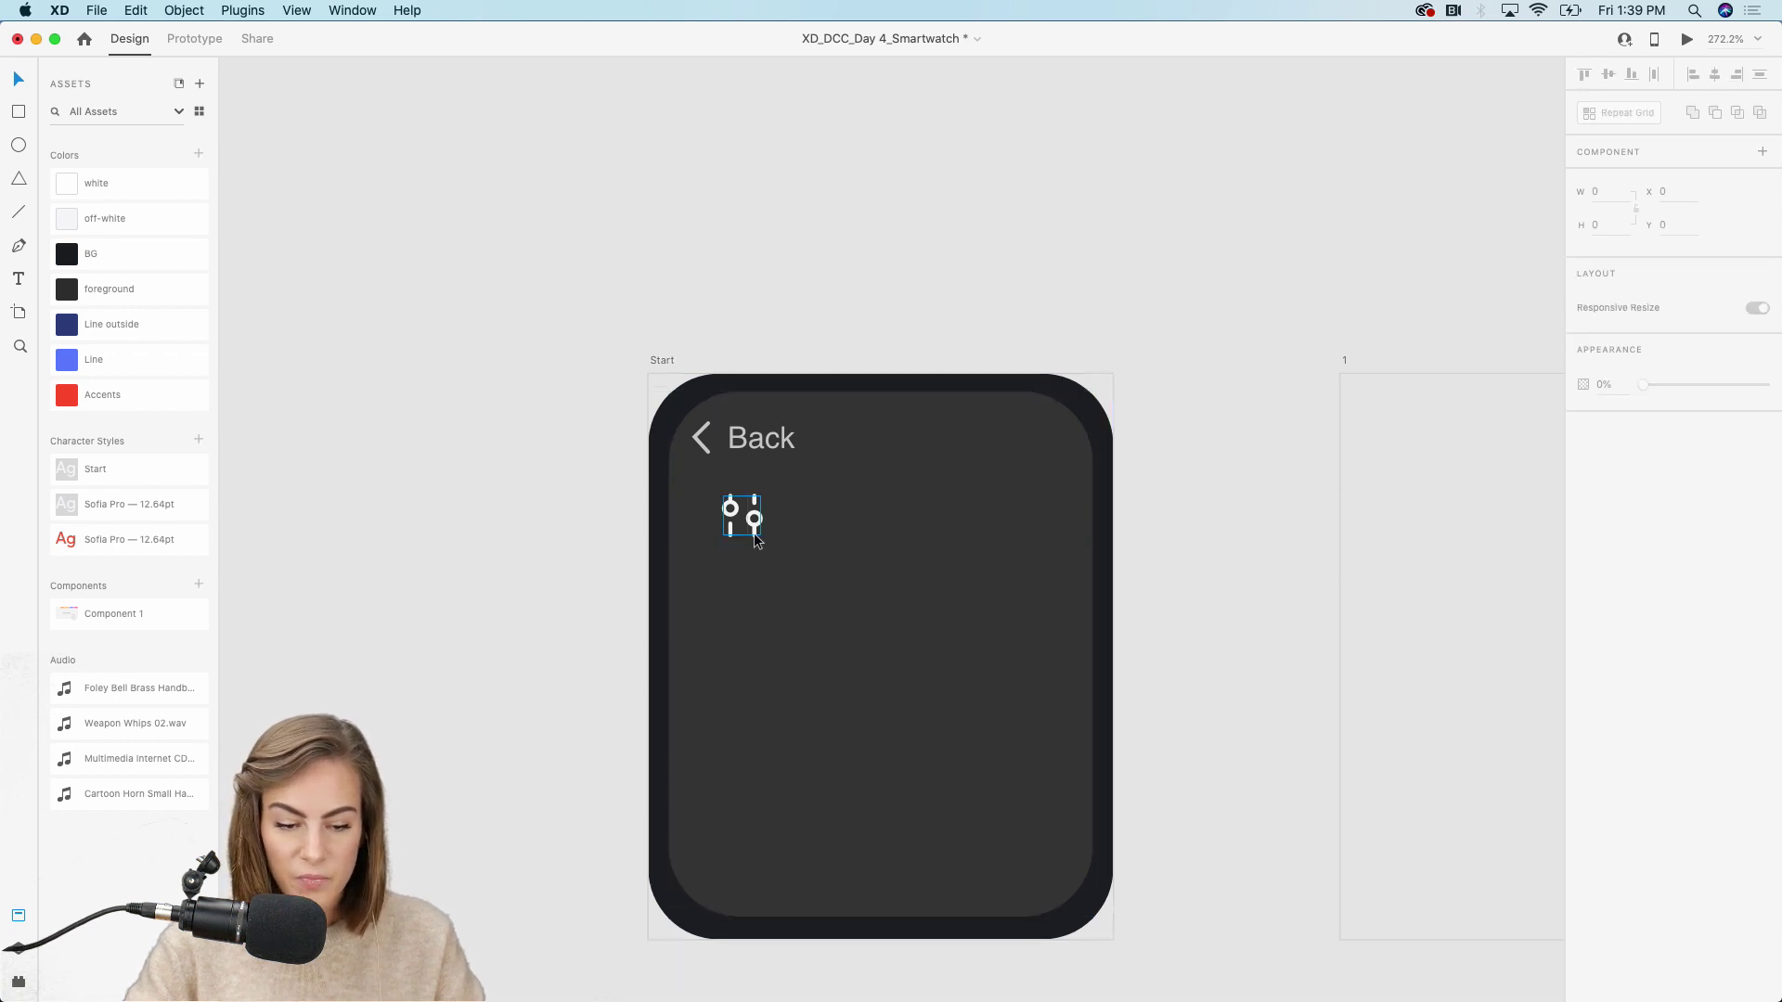
{"action": "left_click_drag", "start_coordinate": [753, 533], "coordinate": [1041, 463]}
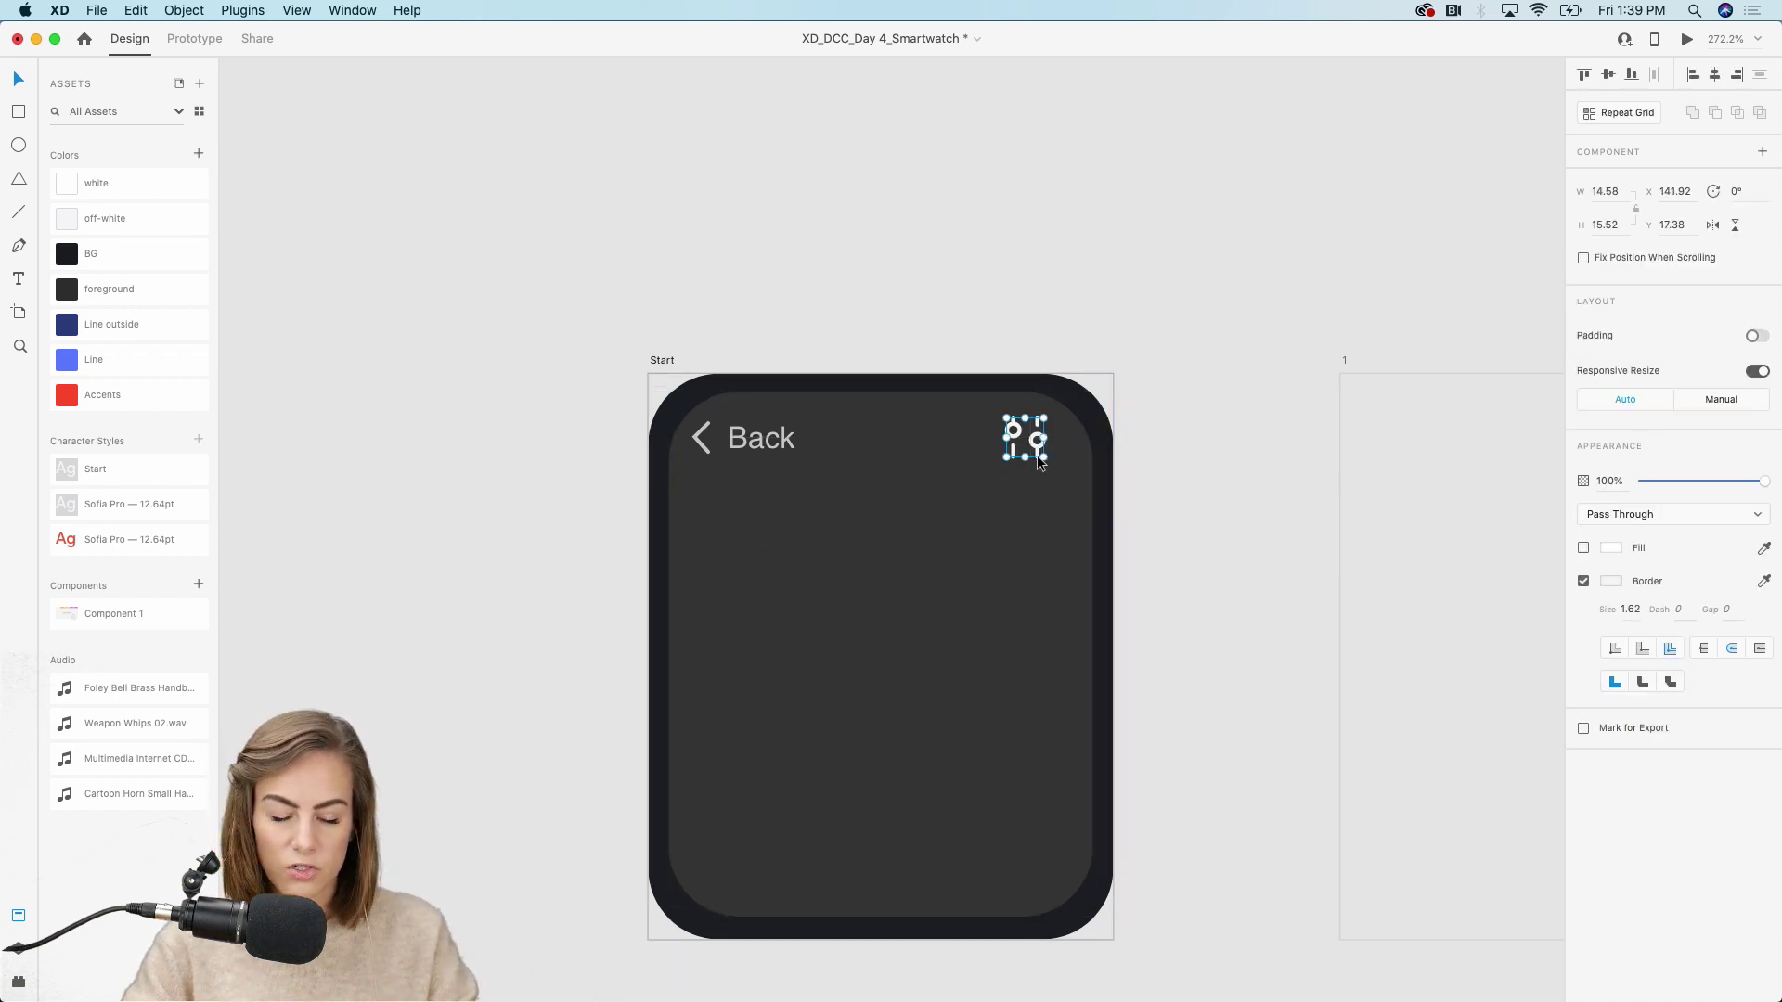
{"action": "left_click", "coordinate": [766, 452]}
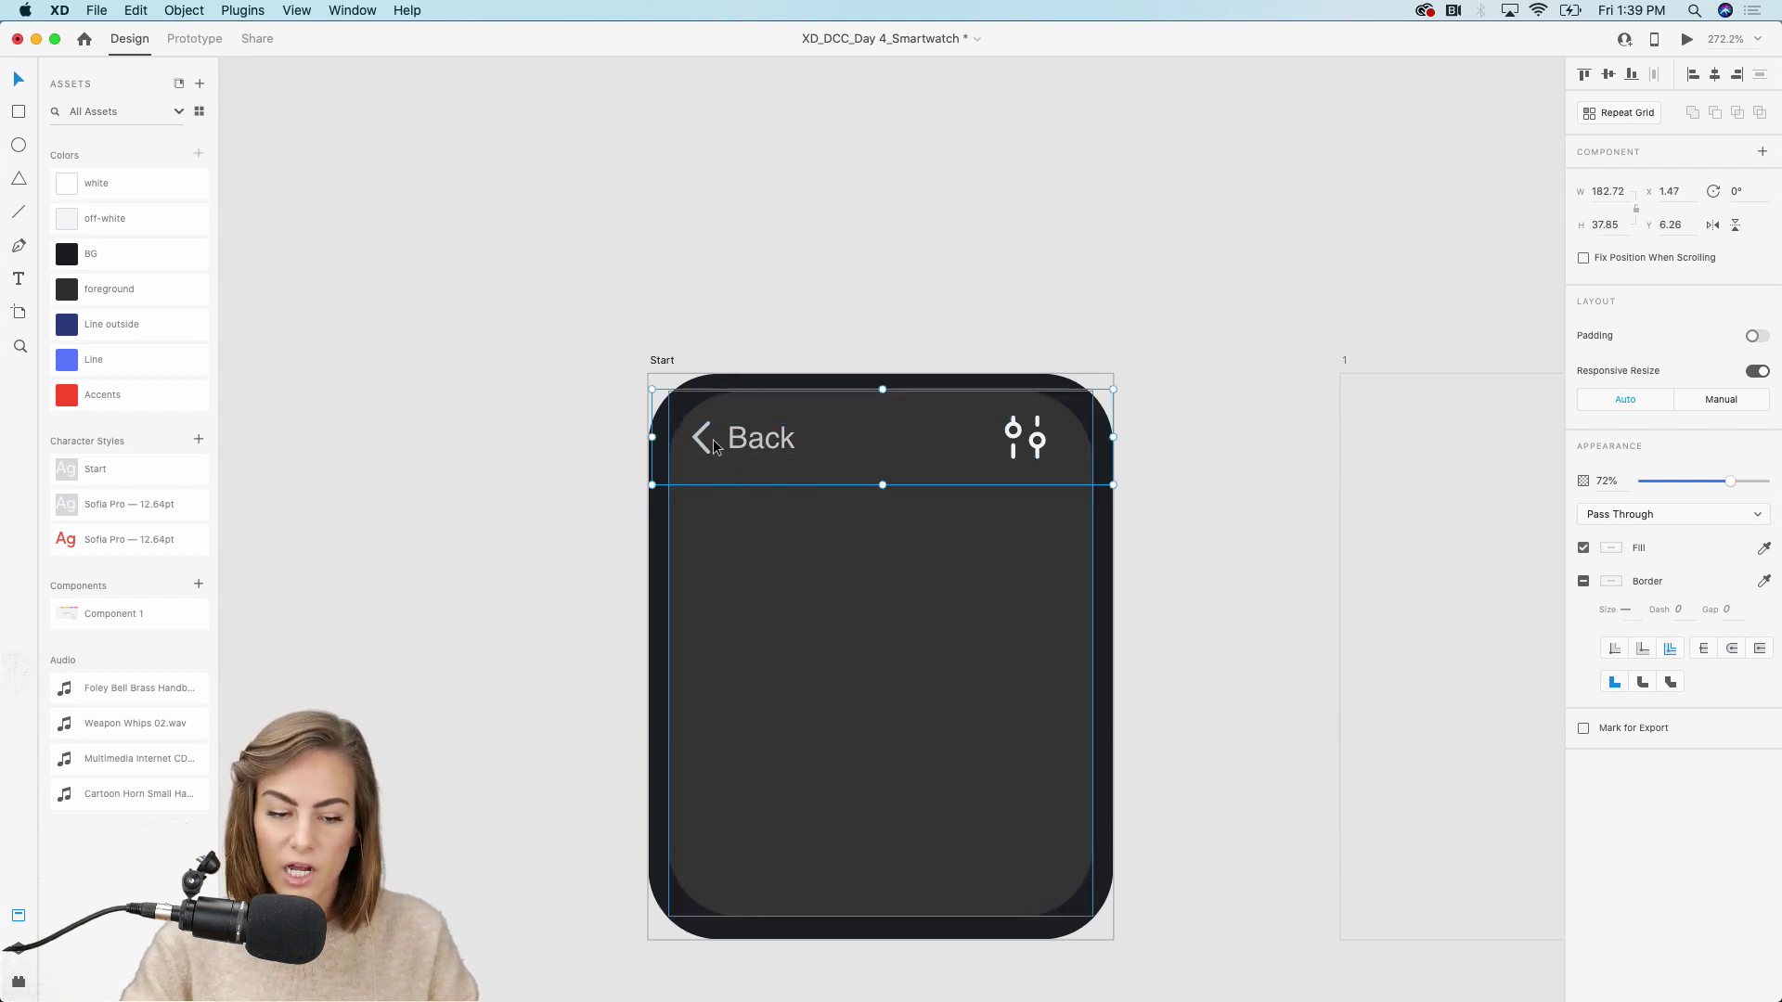
Open the Material Design UI kit's web page, close it, and return to the smartwatch file in XD
{"action": "left_click", "coordinate": [93, 11]}
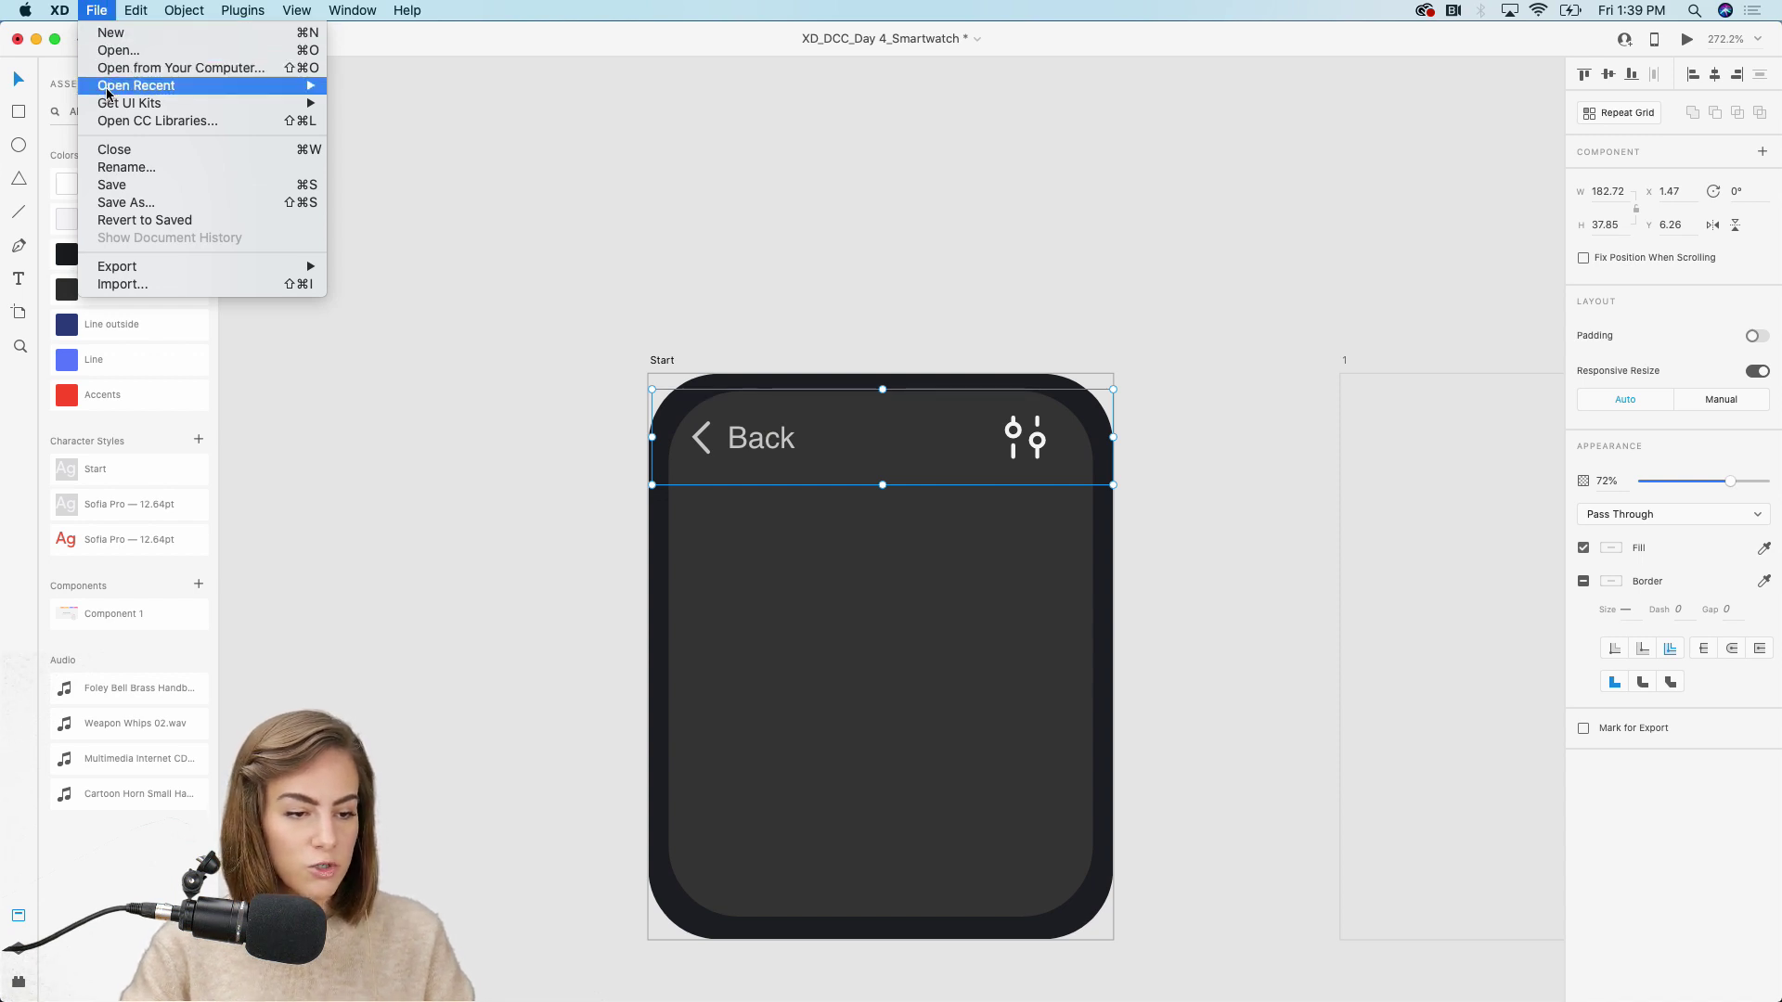
{"action": "mouse_move", "coordinate": [108, 104]}
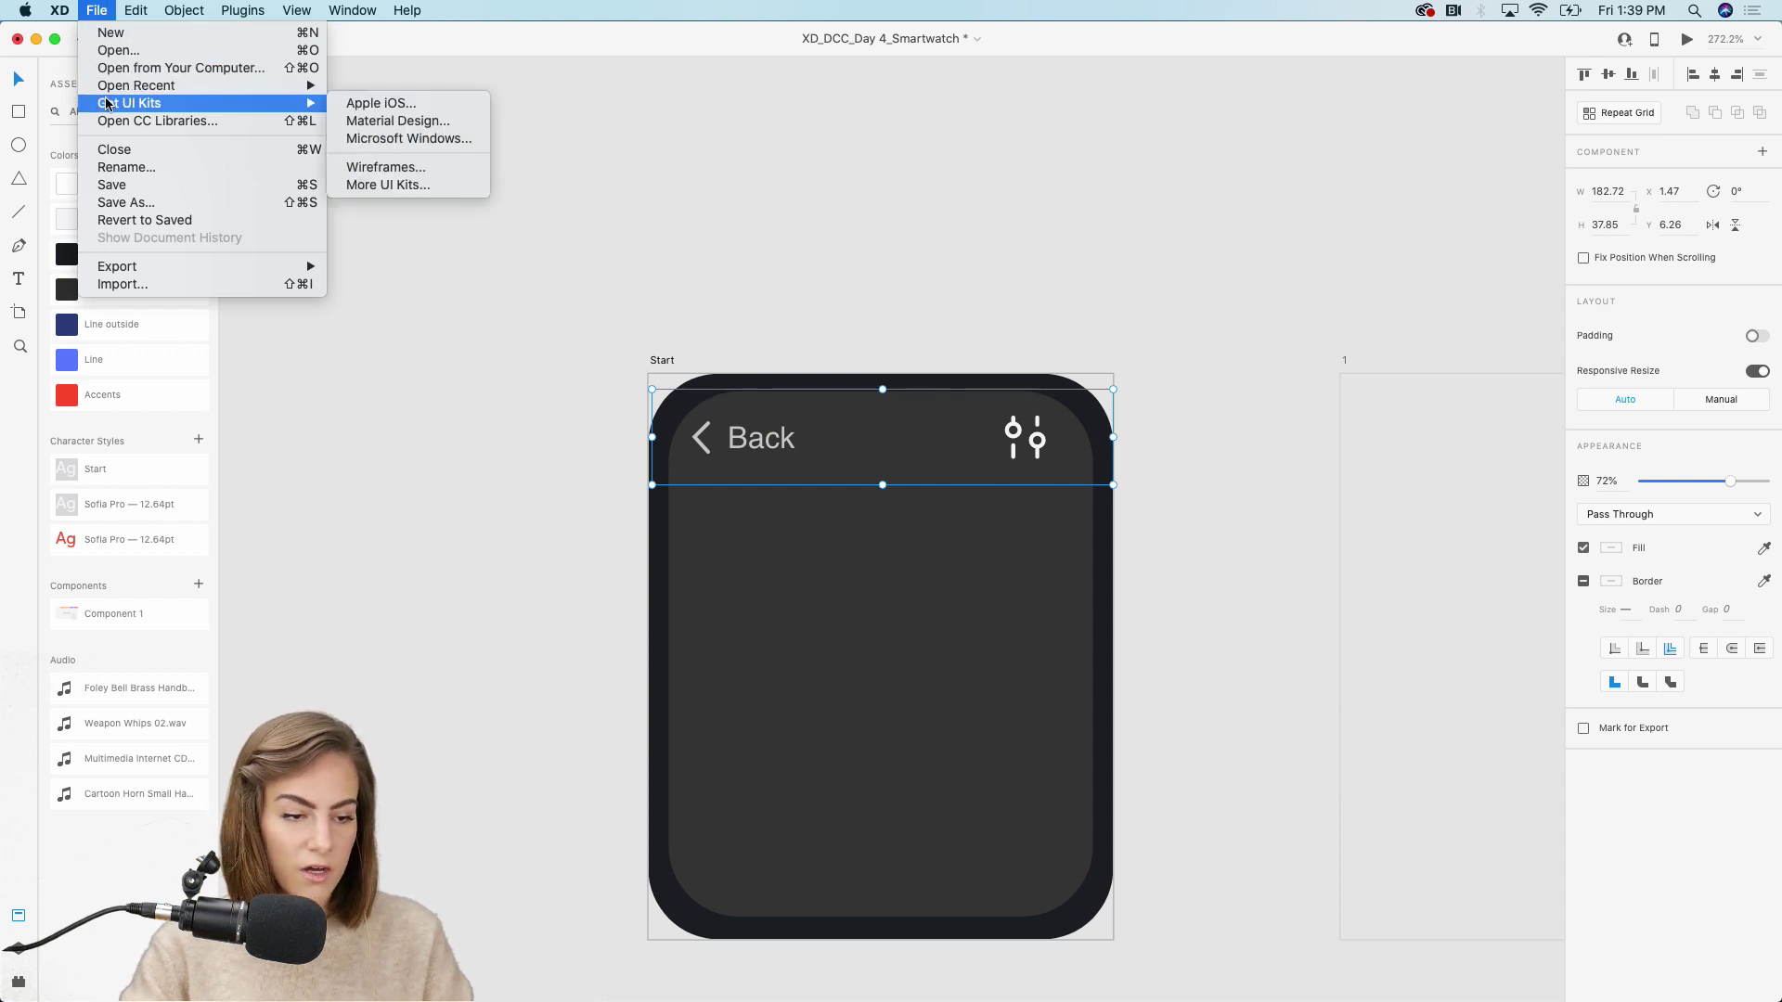
{"action": "left_click", "coordinate": [395, 120]}
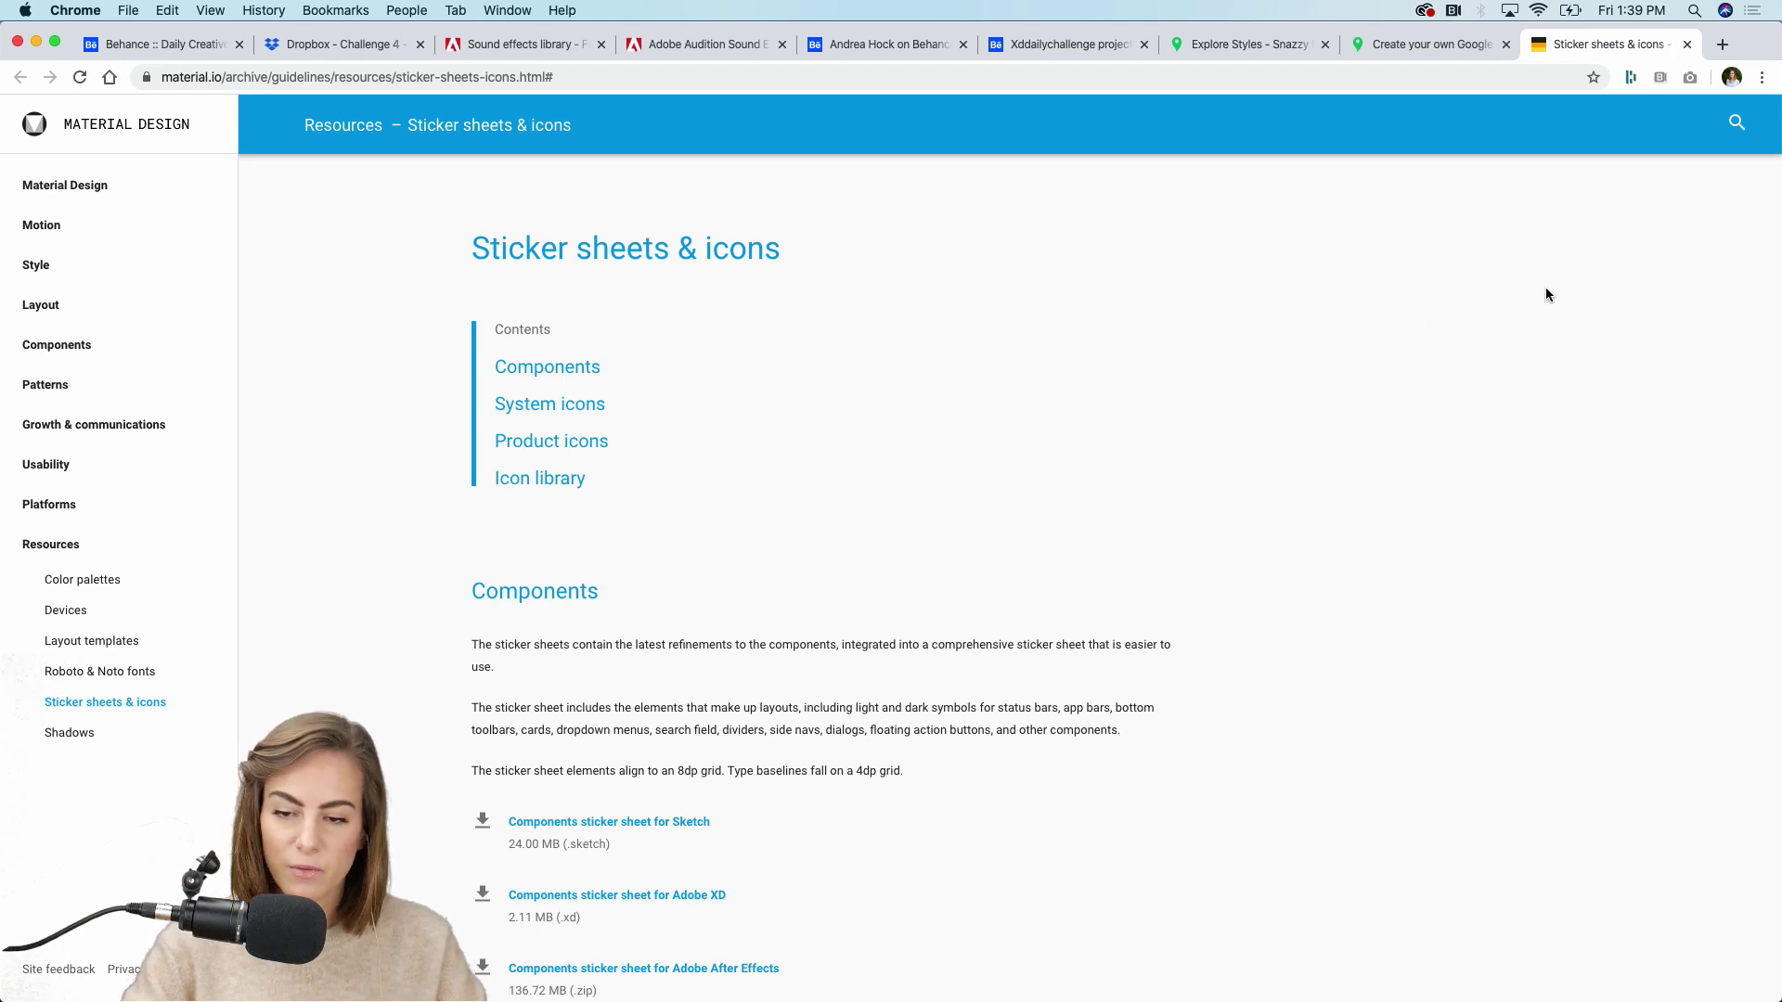
{"action": "left_click", "coordinate": [1687, 44]}
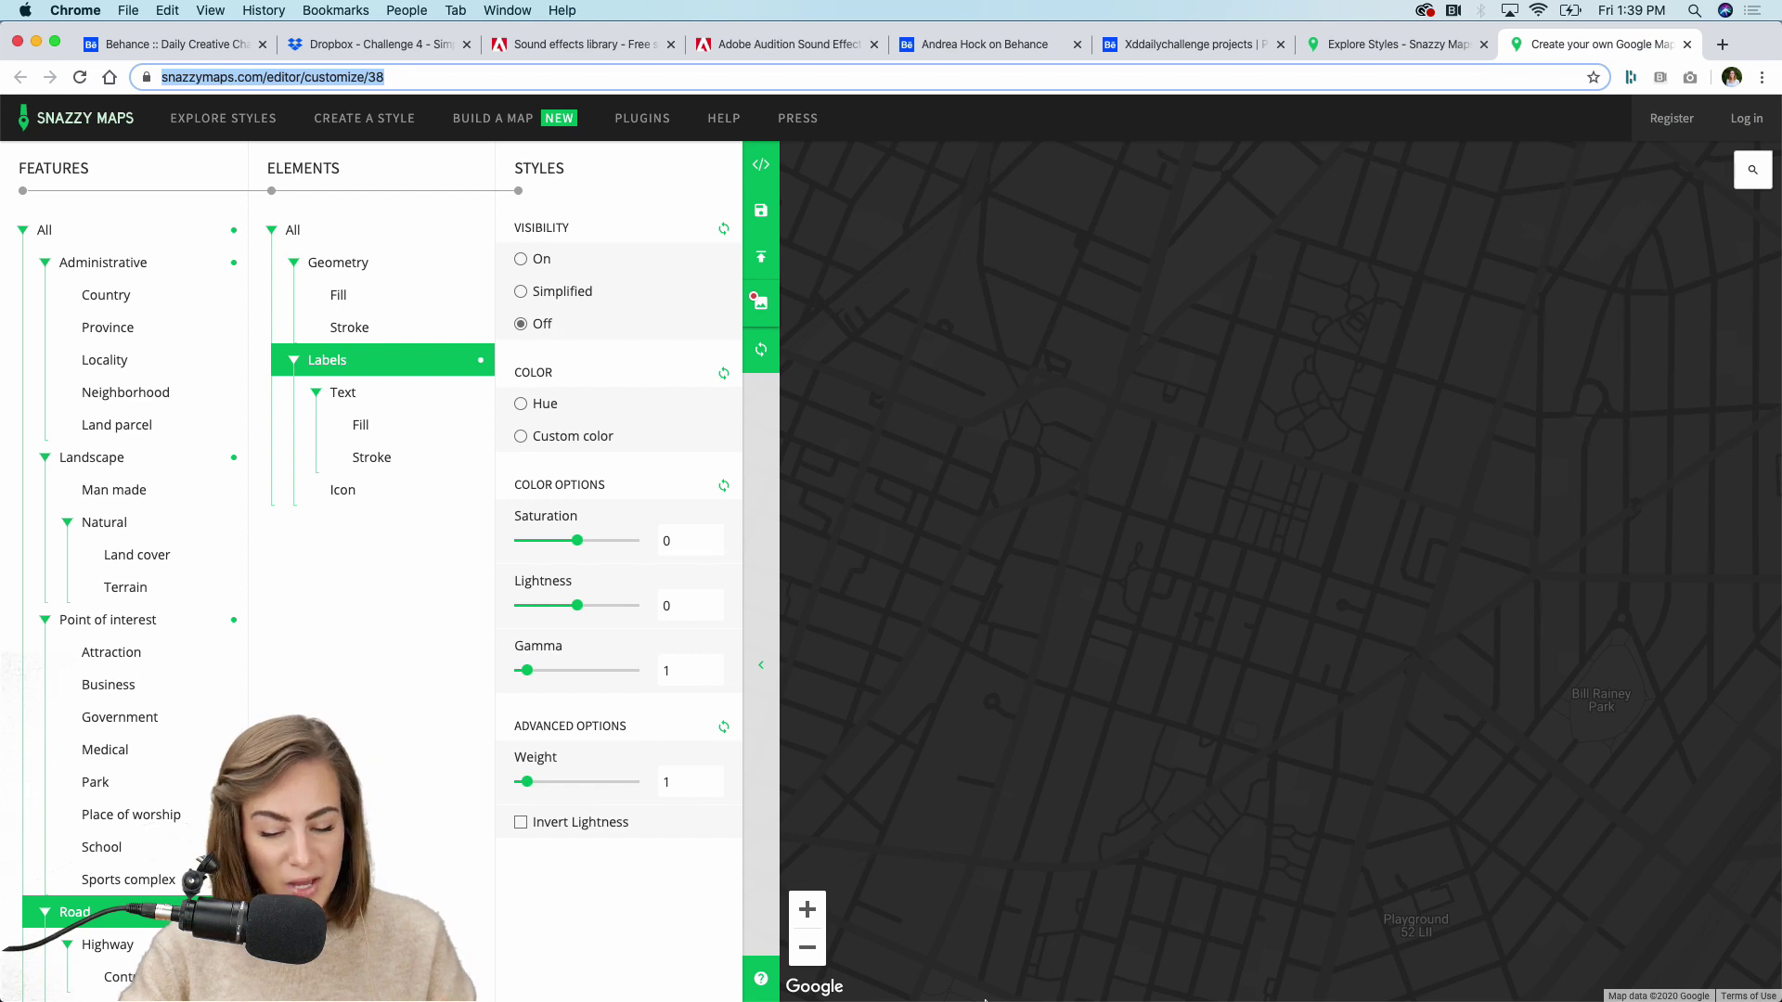
{"action": "left_click", "coordinate": [1054, 972]}
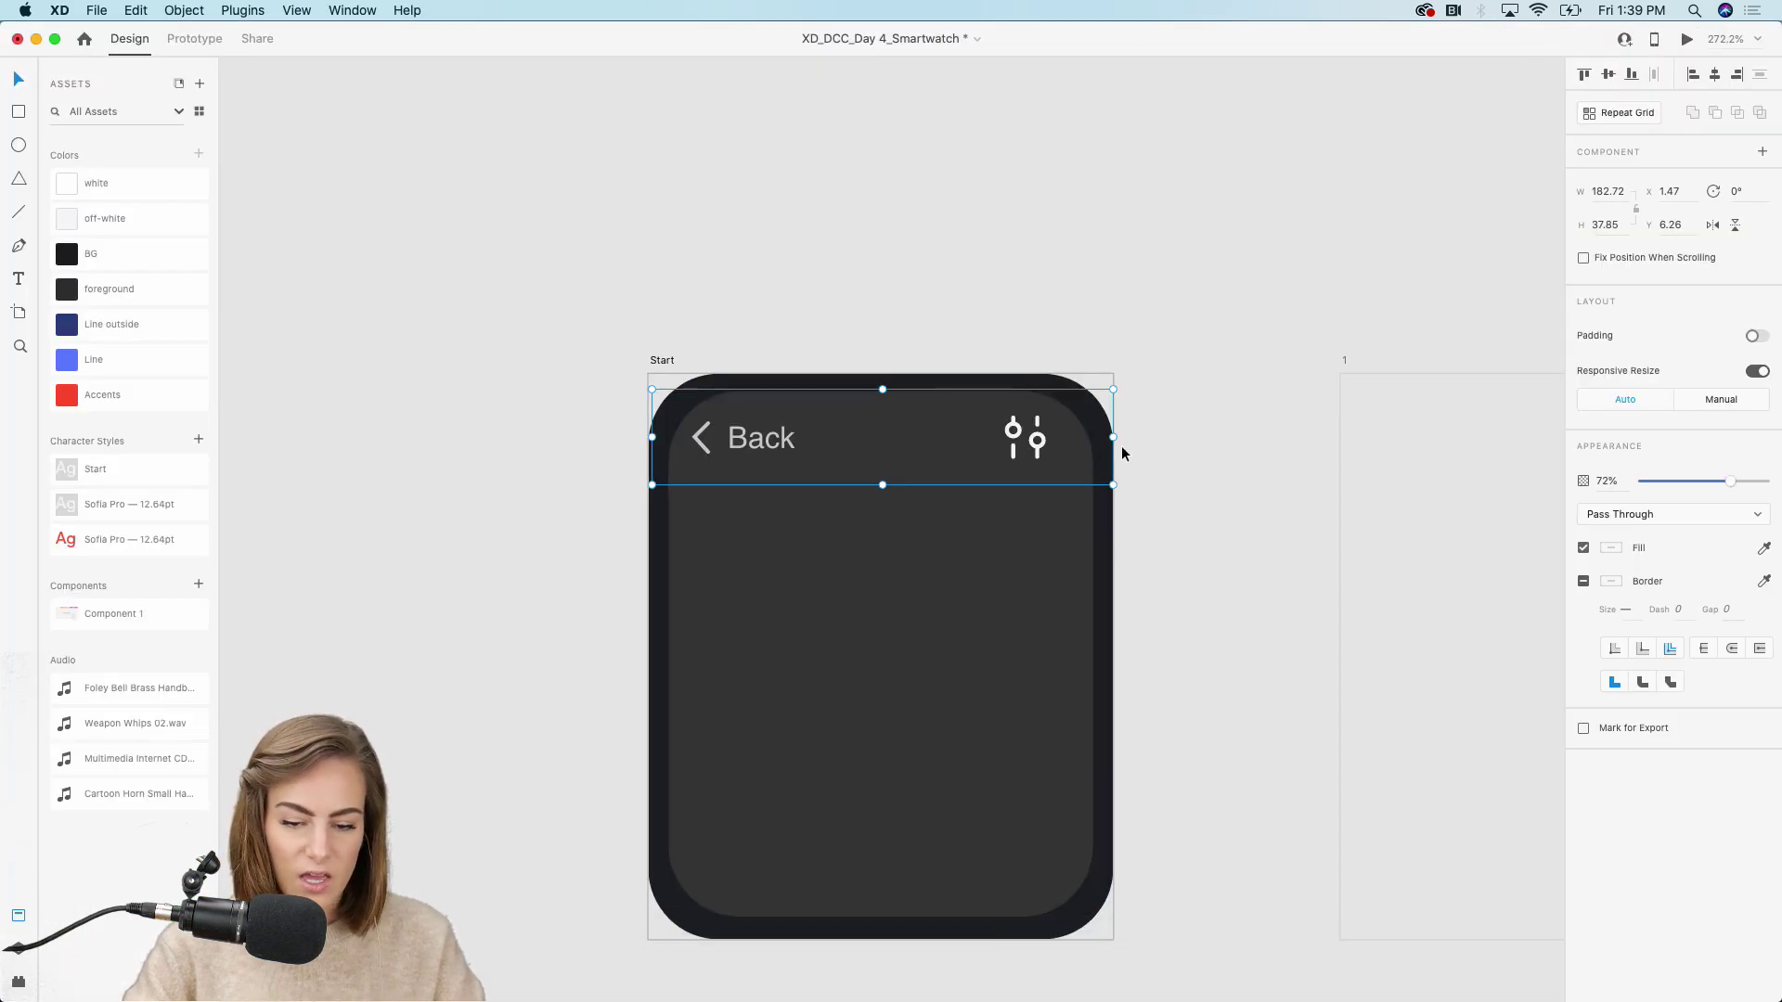
{"action": "left_click", "coordinate": [1165, 436]}
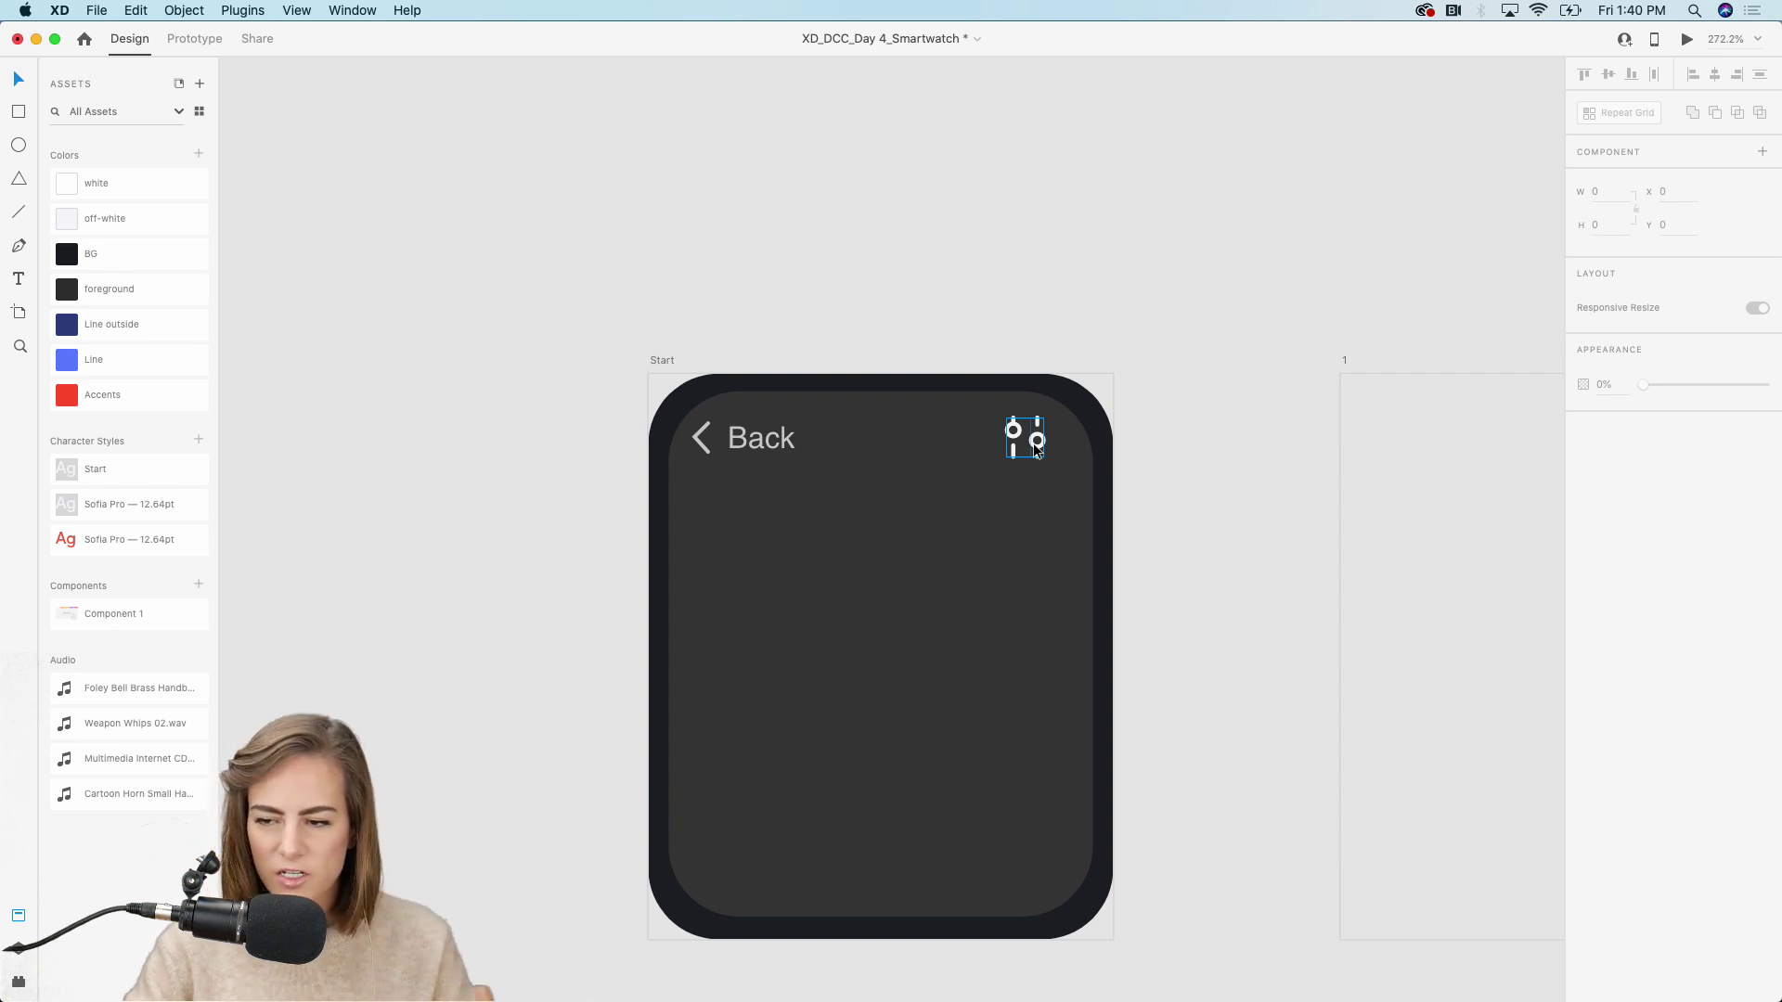
Add the text "South 14th Street" below the header on the Start watch face and make its text box auto width
{"action": "scroll", "coordinate": [1175, 436], "scroll_direction": "down", "scroll_amount": 3}
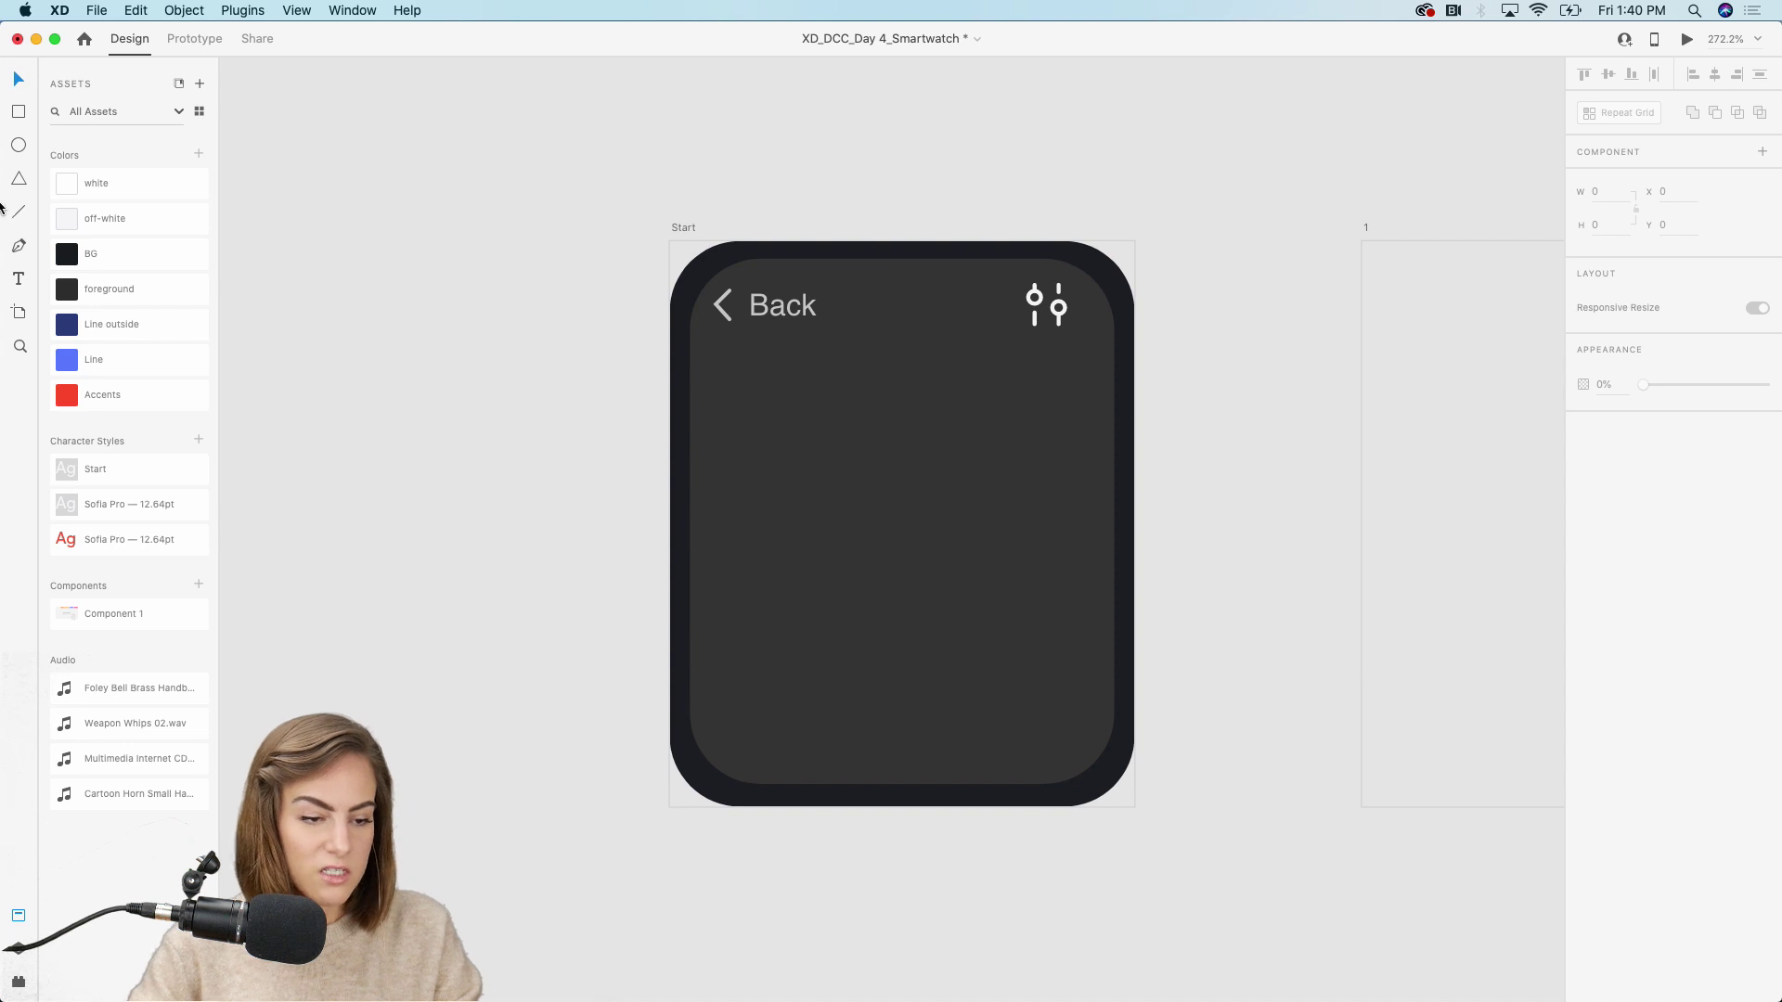
{"action": "left_click_drag", "start_coordinate": [802, 430], "coordinate": [1009, 482]}
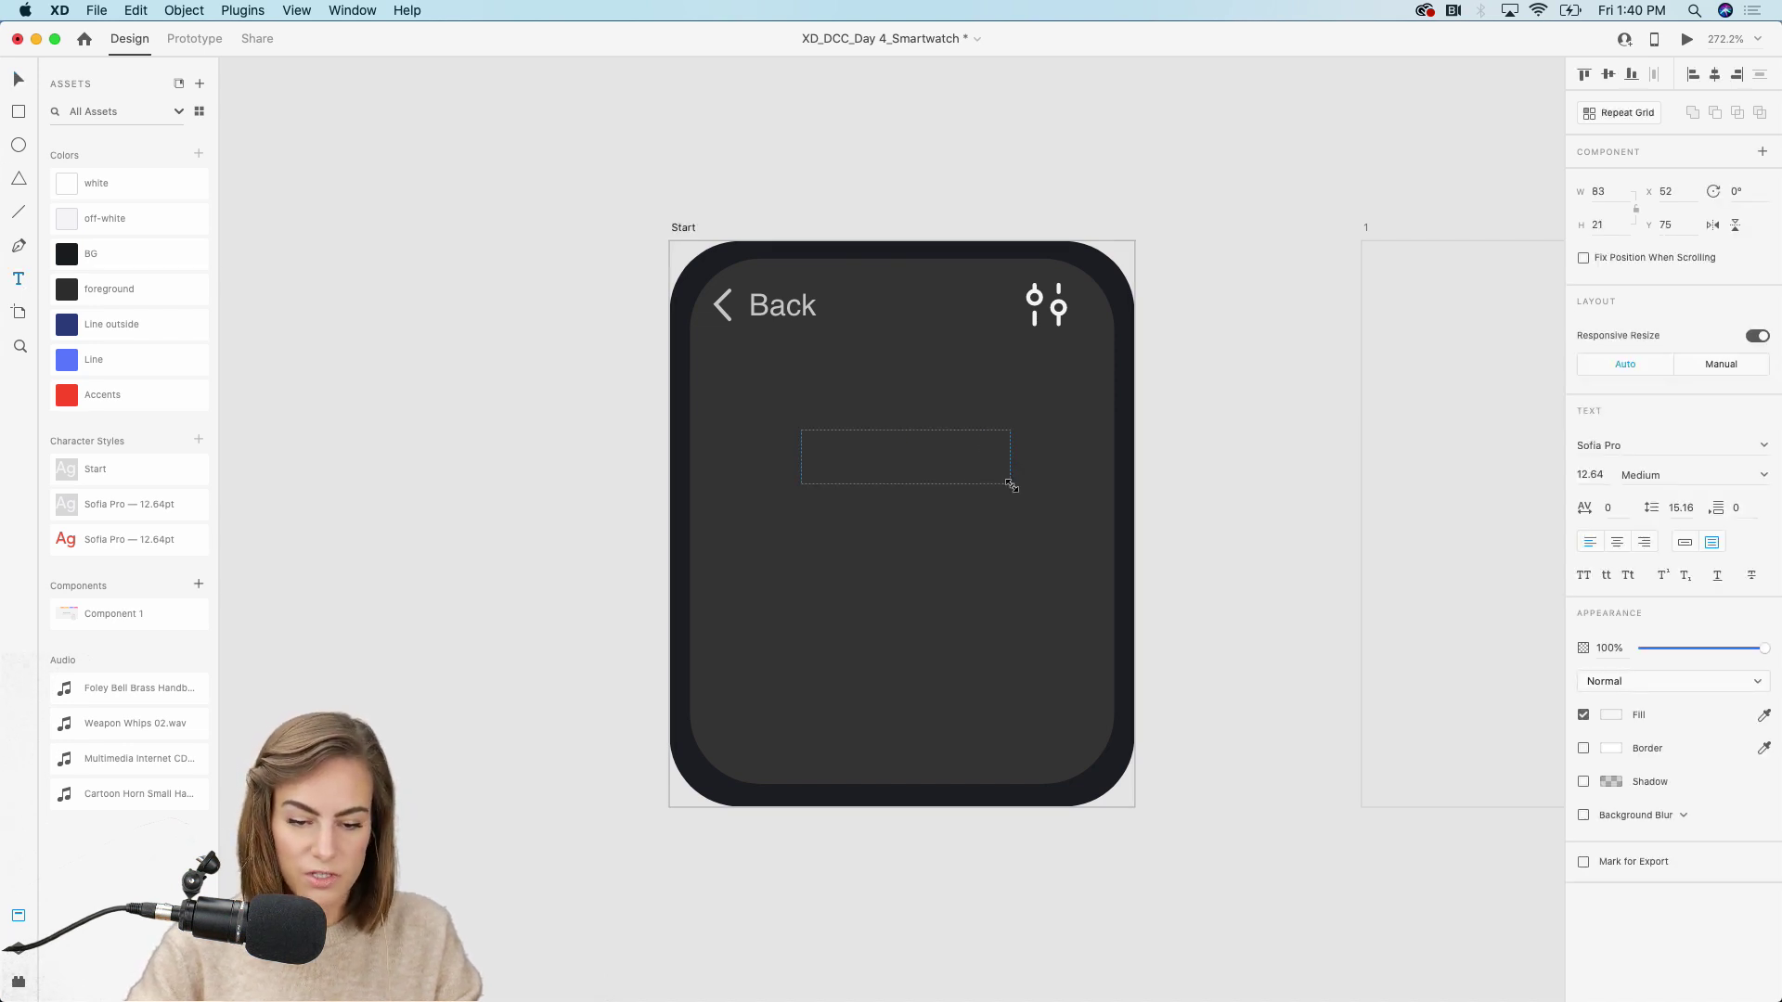
{"action": "type", "text": "South"}
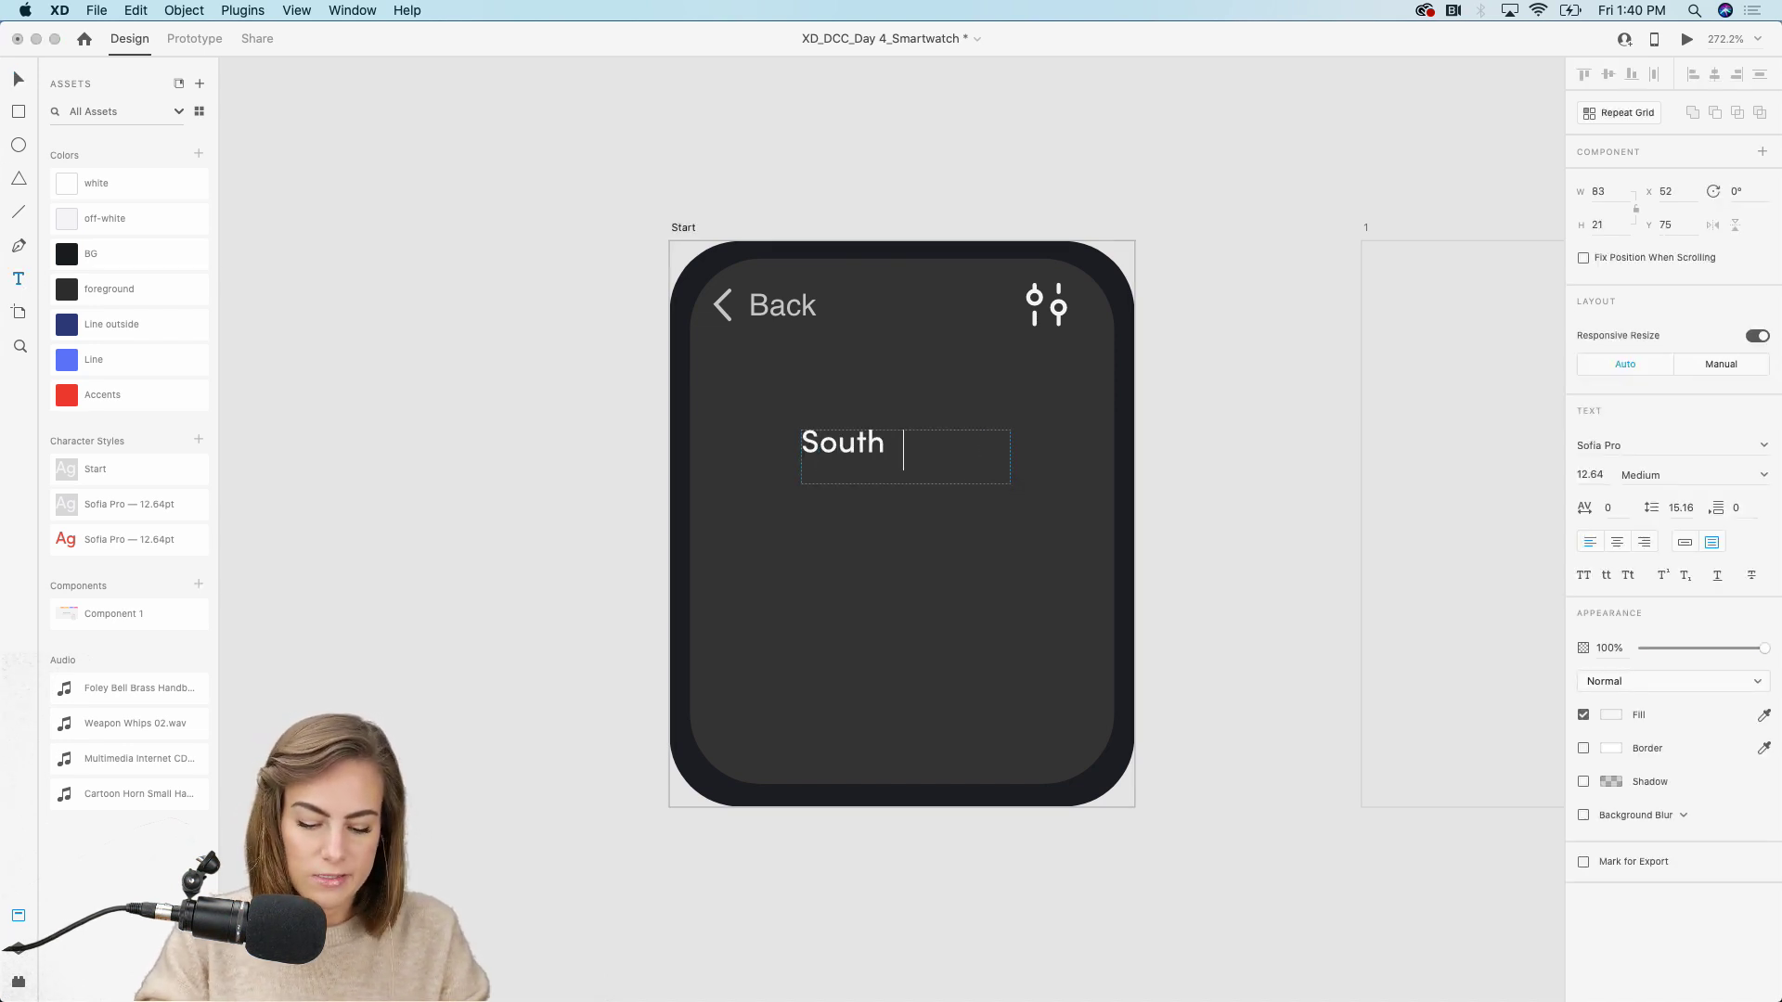
{"action": "type", "text": " 14th St"}
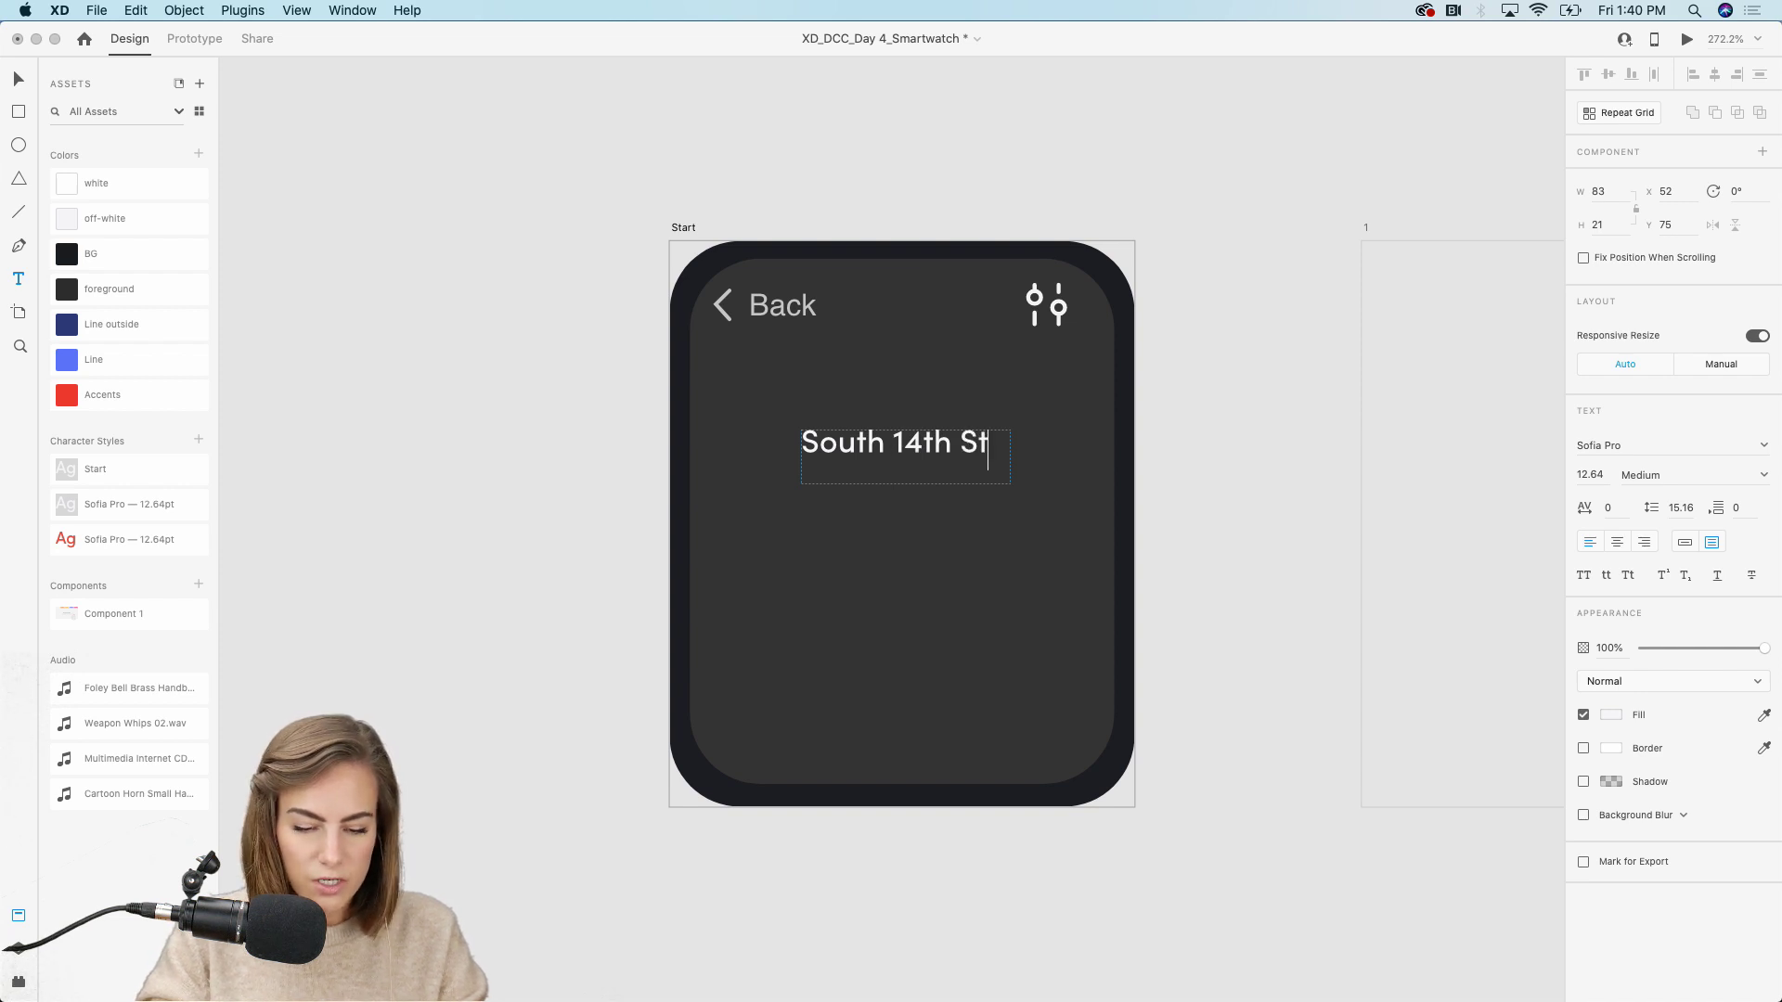
{"action": "type", "text": "reet"}
{"action": "key", "text": "Escape"}
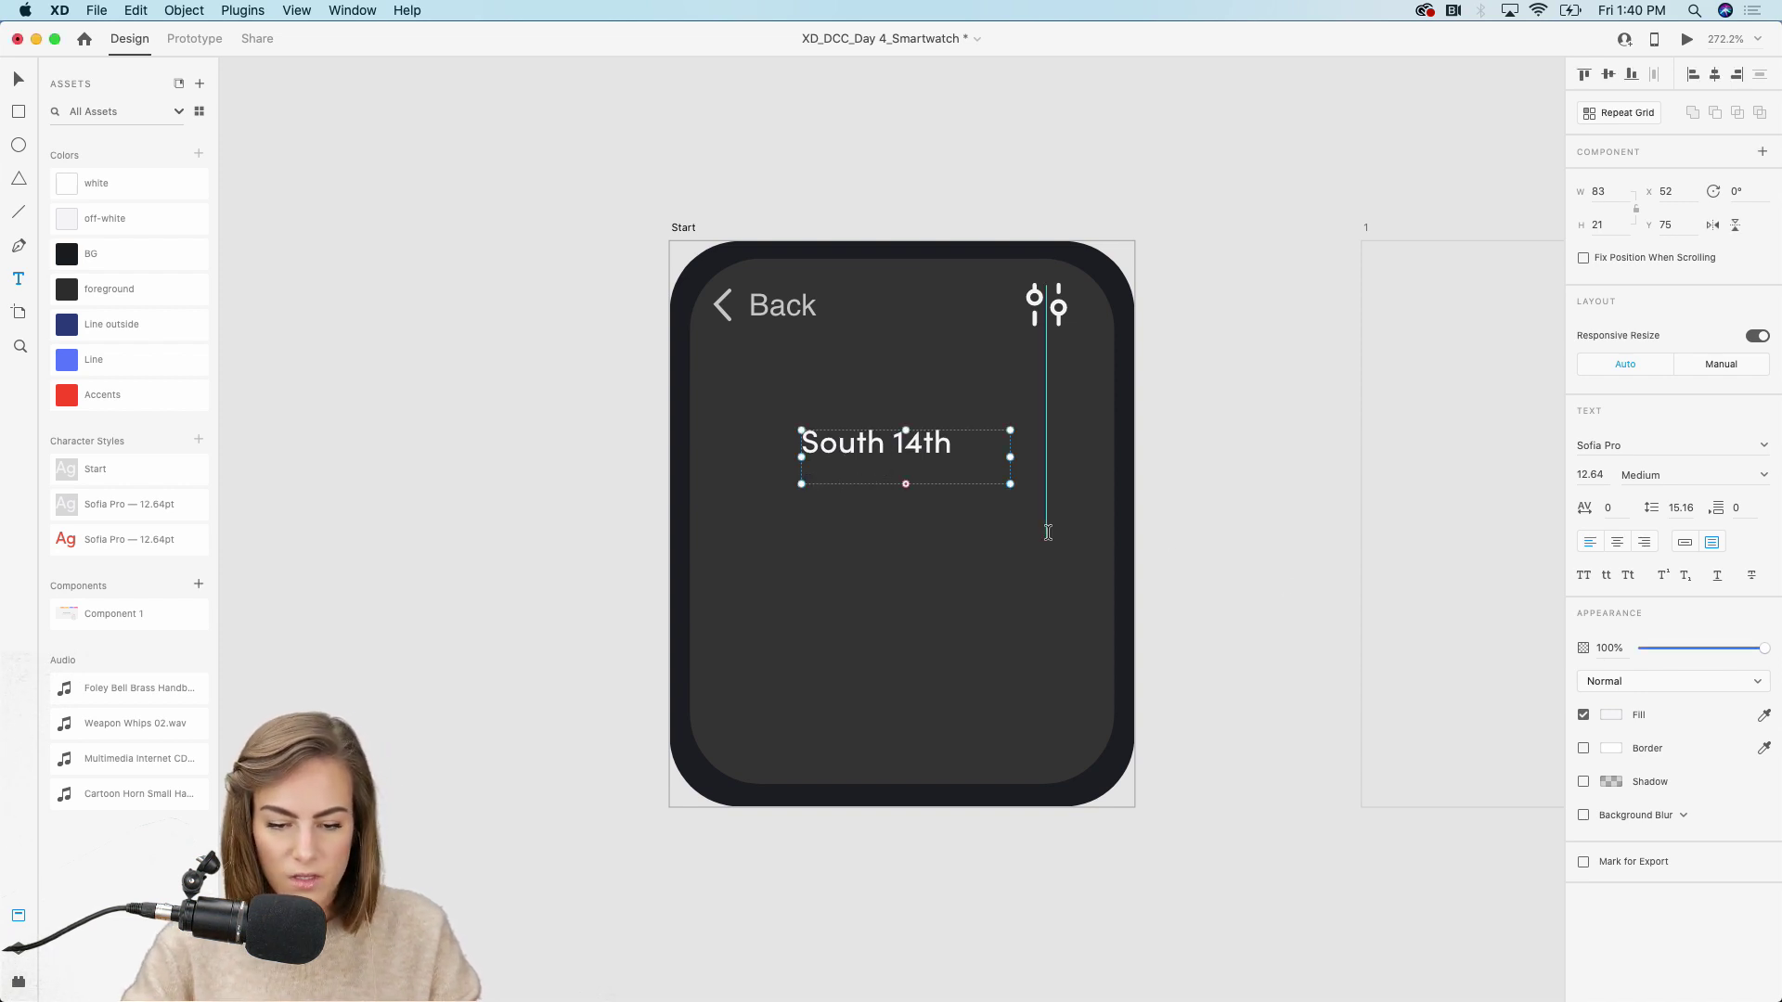
{"action": "left_click_drag", "start_coordinate": [1010, 484], "coordinate": [1092, 514]}
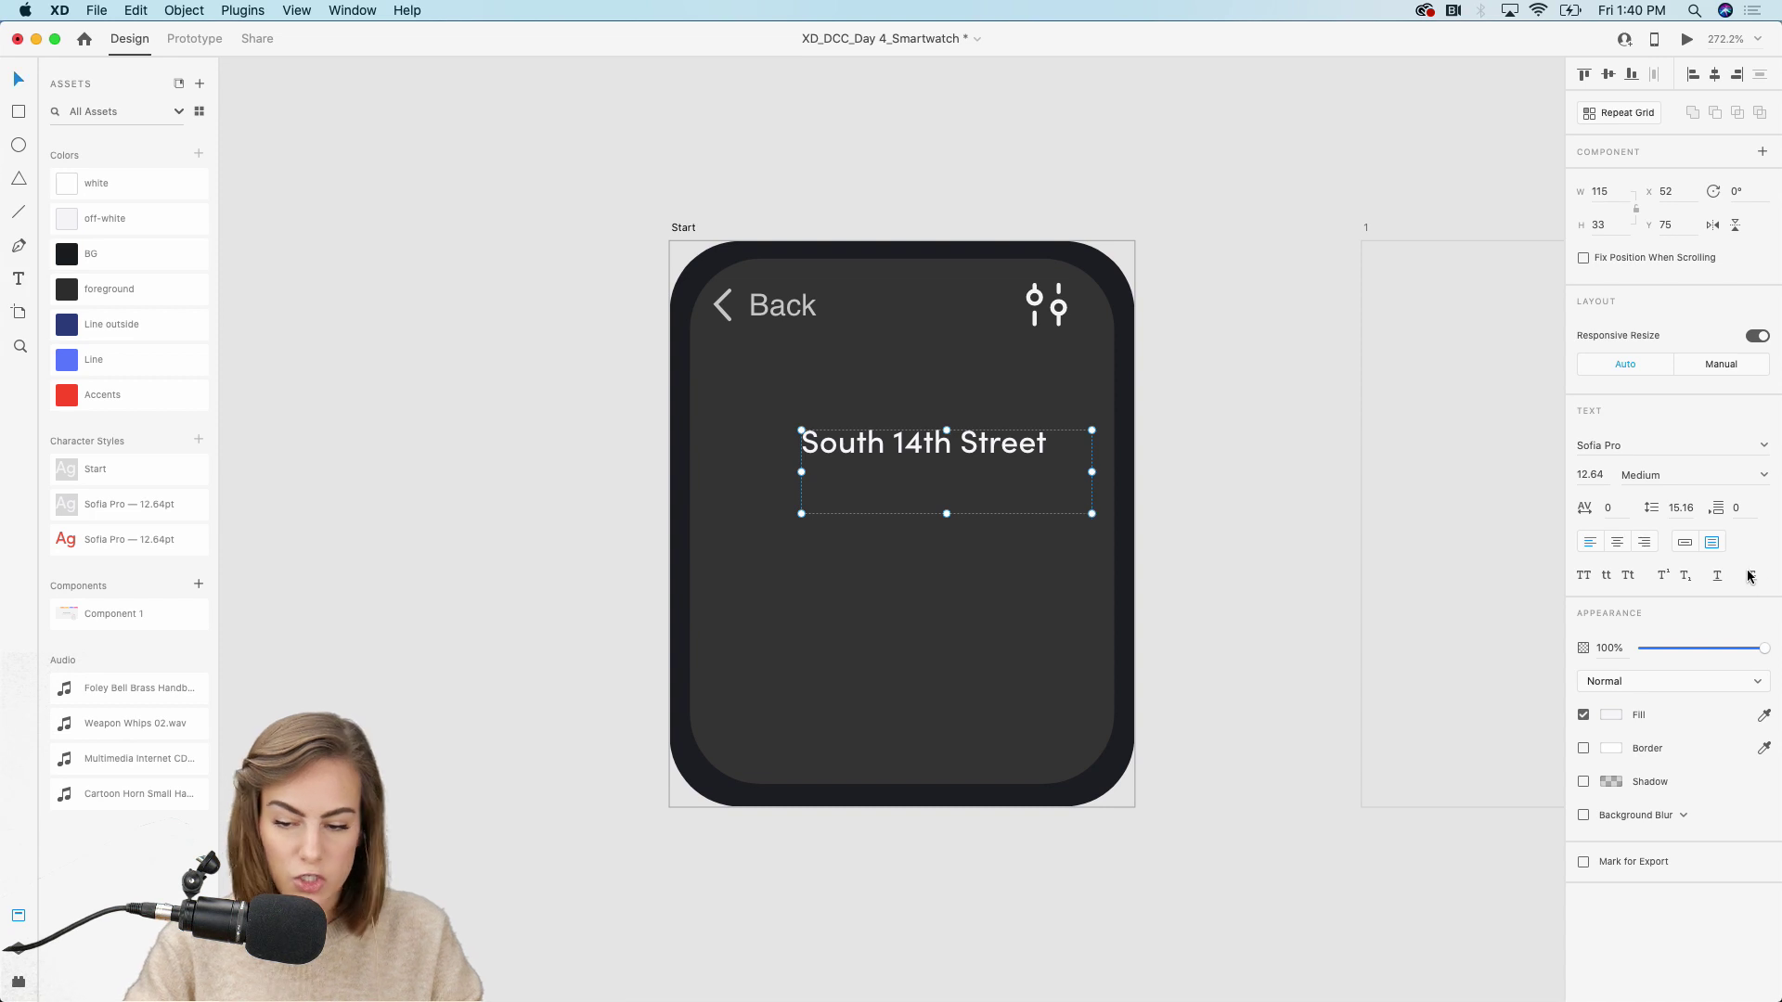
{"action": "left_click", "coordinate": [1684, 542]}
Move the street label slightly right and down and shorten its text to "South 14th St"
{"action": "left_click_drag", "start_coordinate": [842, 447], "coordinate": [883, 474]}
{"action": "double_click", "coordinate": [1025, 471]}
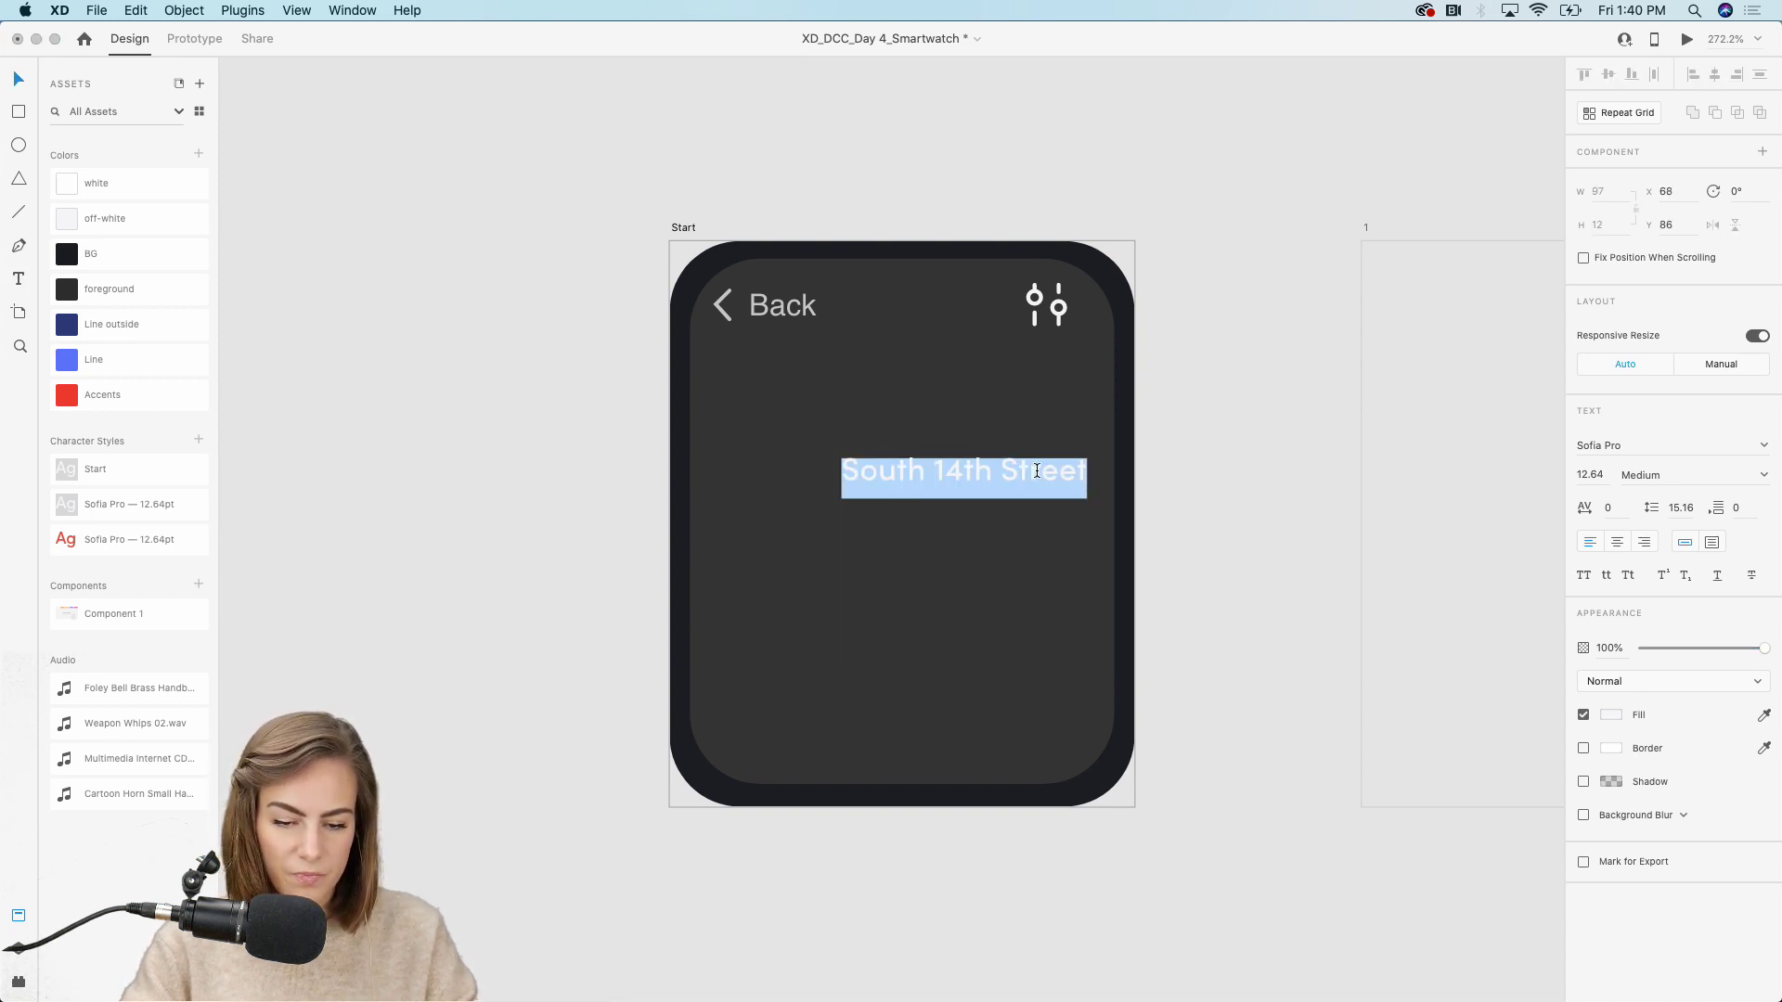
{"action": "left_click", "coordinate": [1030, 470]}
{"action": "key", "text": "shift+super+Right"}
{"action": "key", "text": "BackSpace"}
{"action": "key", "text": "Escape"}
Duplicate the street label to its left and replace the copy's text with "4:55"
{"action": "left_click_drag", "start_coordinate": [934, 481], "coordinate": [888, 476]}
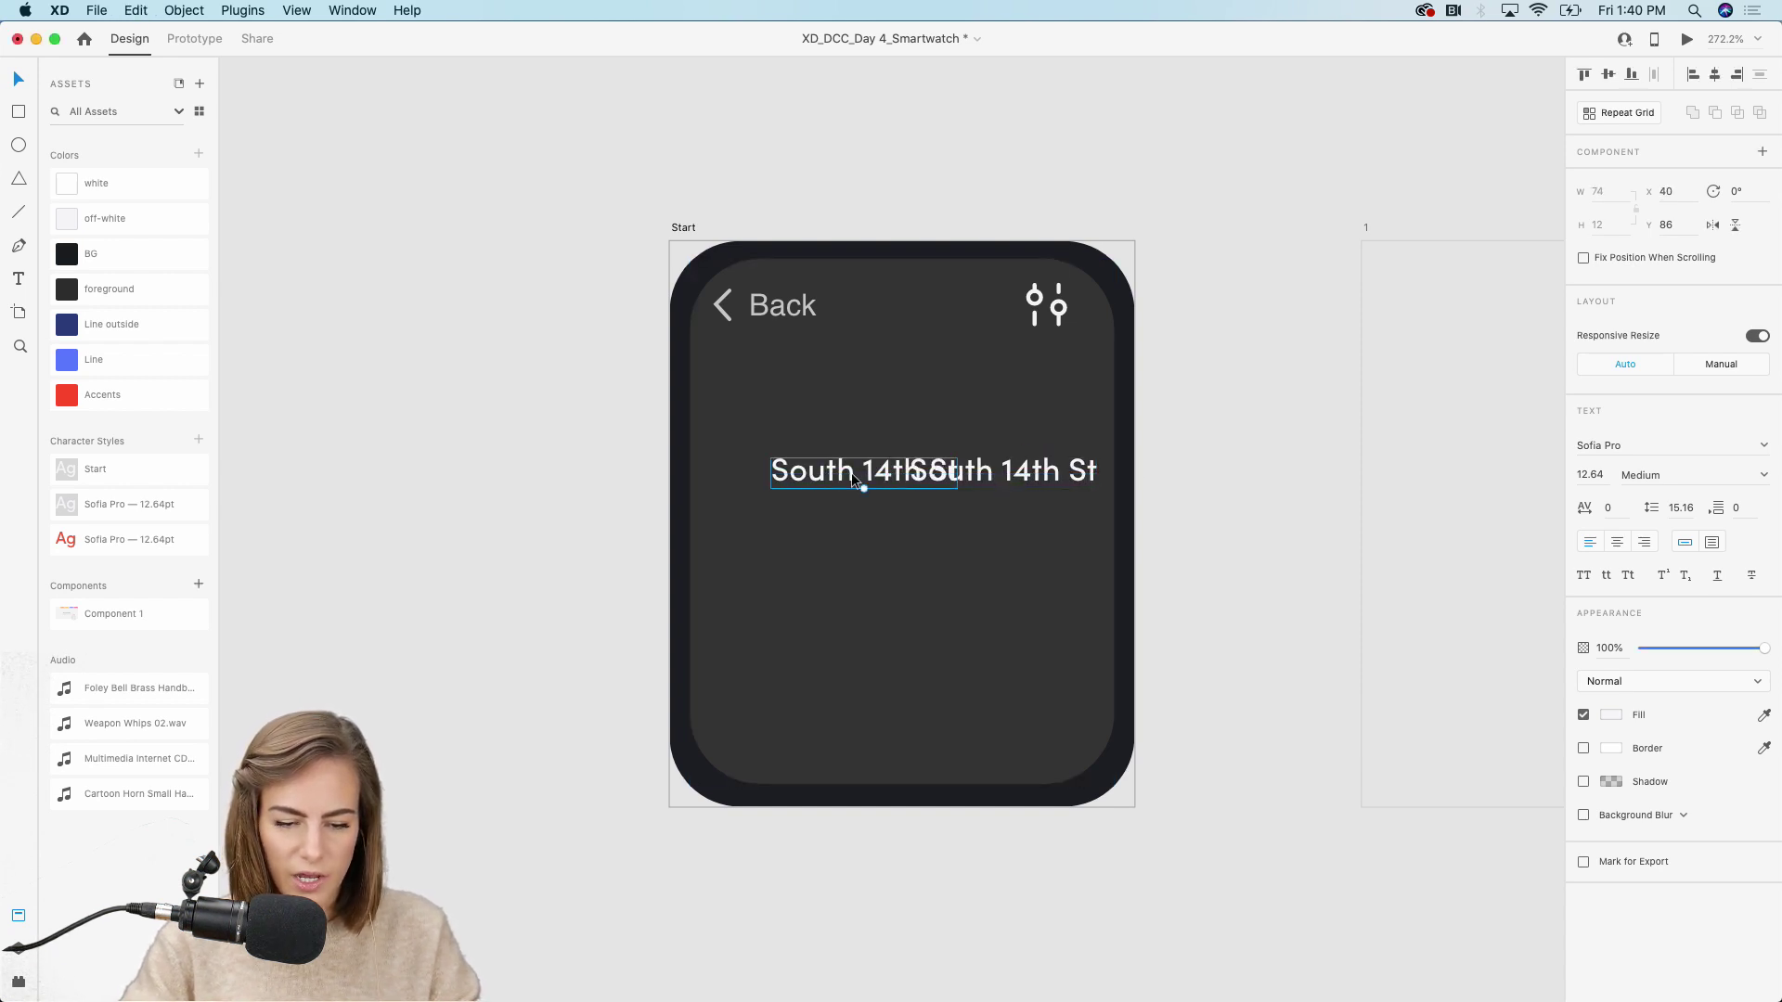
{"action": "double_click", "coordinate": [855, 475]}
{"action": "type", "text": "4:55"}
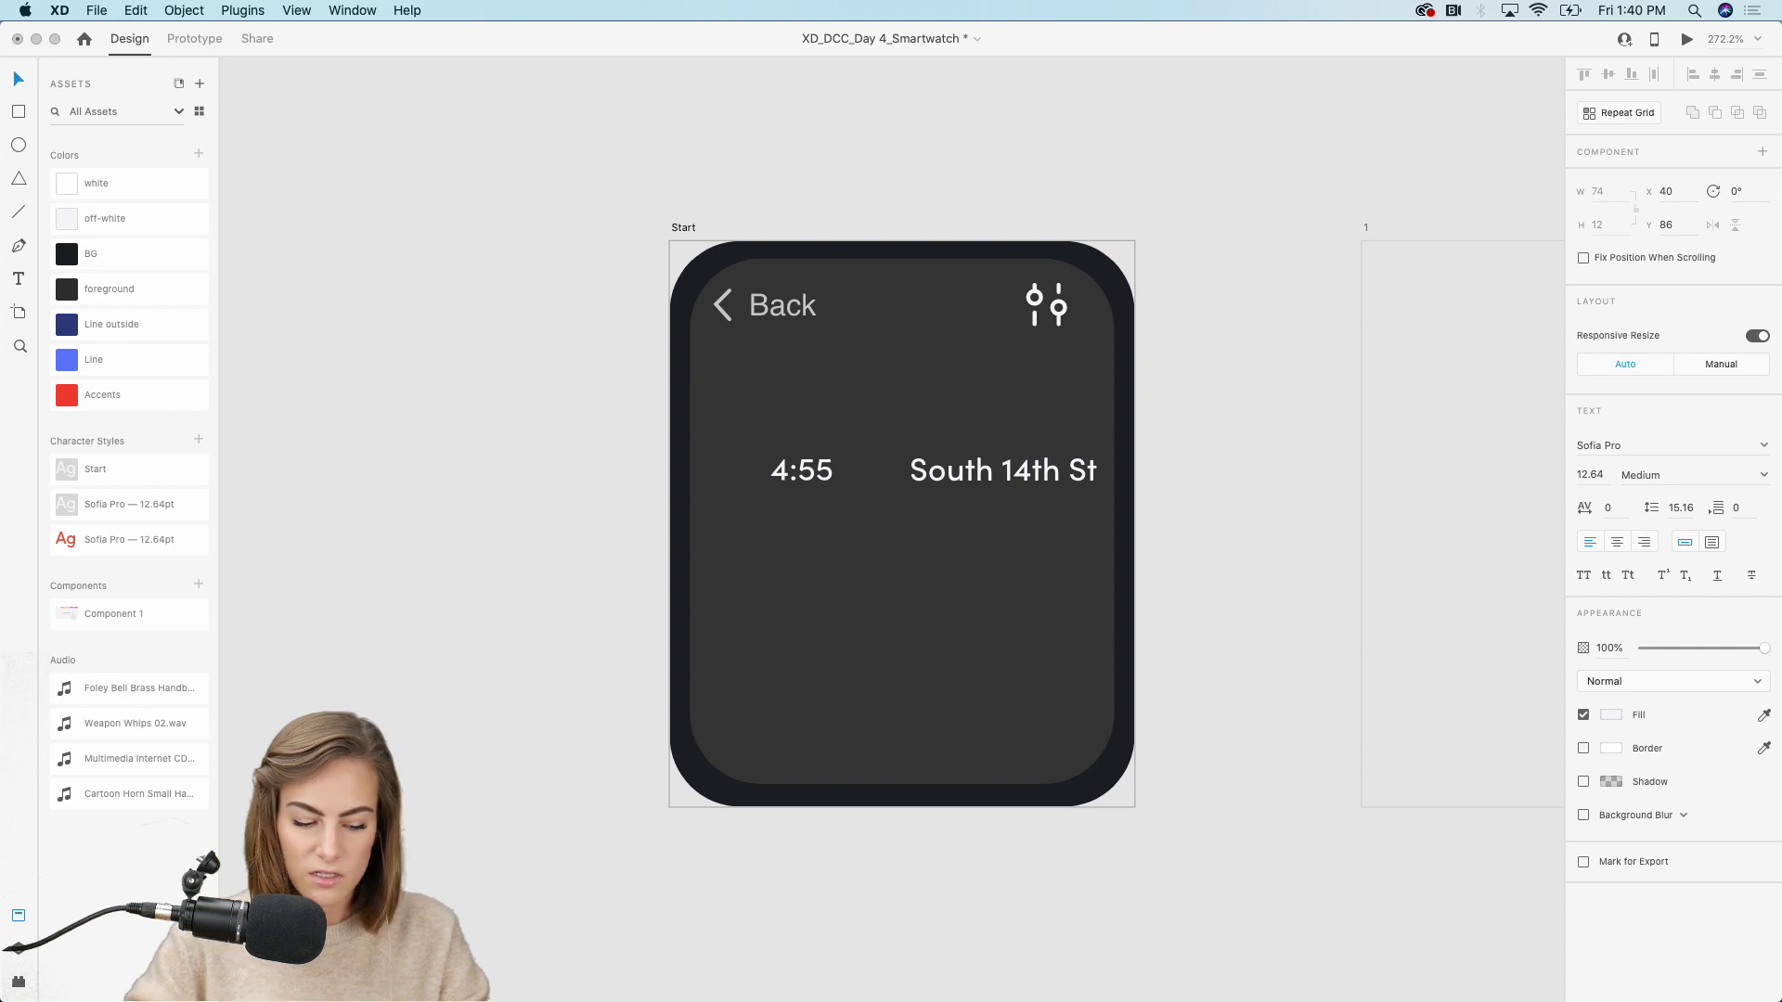
Colour the "4:55" label with the Accents colour and move it and the street label slightly closer together
{"action": "key", "text": "Escape"}
{"action": "left_click", "coordinate": [97, 395]}
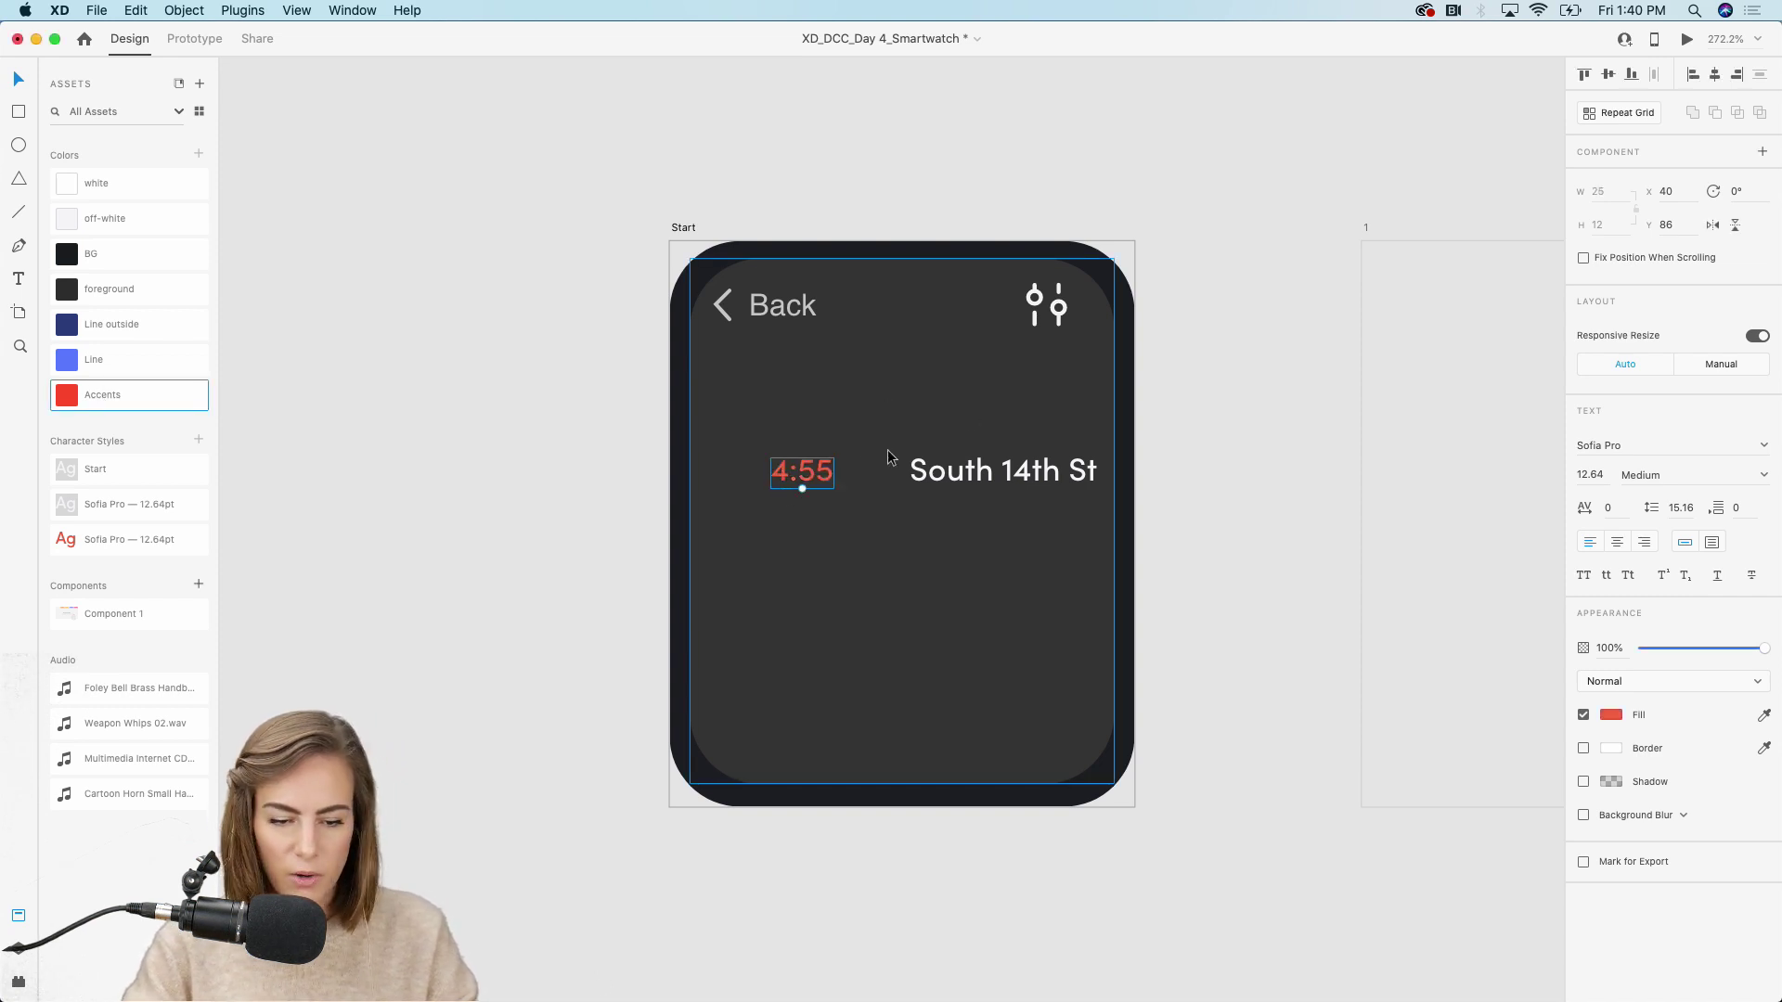
{"action": "left_click_drag", "start_coordinate": [800, 473], "coordinate": [823, 477]}
{"action": "left_click_drag", "start_coordinate": [959, 474], "coordinate": [942, 474]}
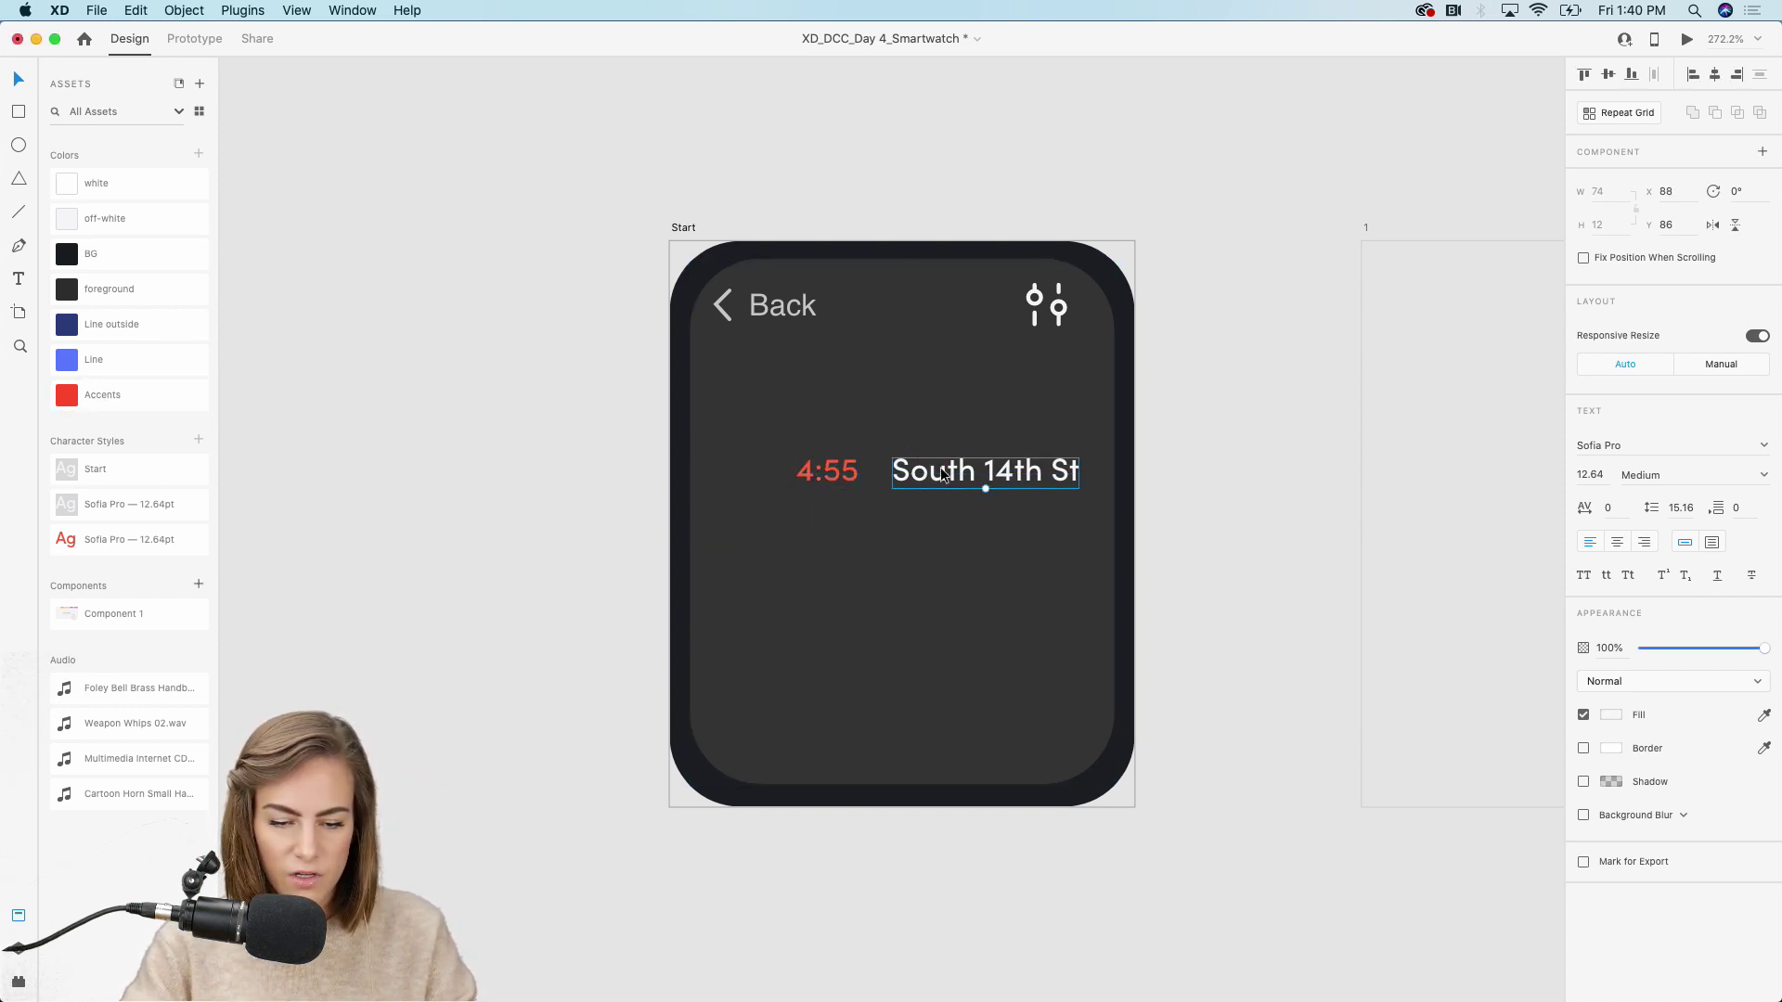
Duplicate the time and street labels together as a second row directly below the first
{"action": "left_click", "coordinate": [826, 471], "text": "shift"}
{"action": "key", "text": "super+d"}
{"action": "left_click_drag", "start_coordinate": [828, 473], "coordinate": [835, 573]}
{"action": "left_click", "coordinate": [1296, 556]}
Change the second row's time to "5:30" and its street name to "Main Street"
{"action": "left_click", "coordinate": [845, 575]}
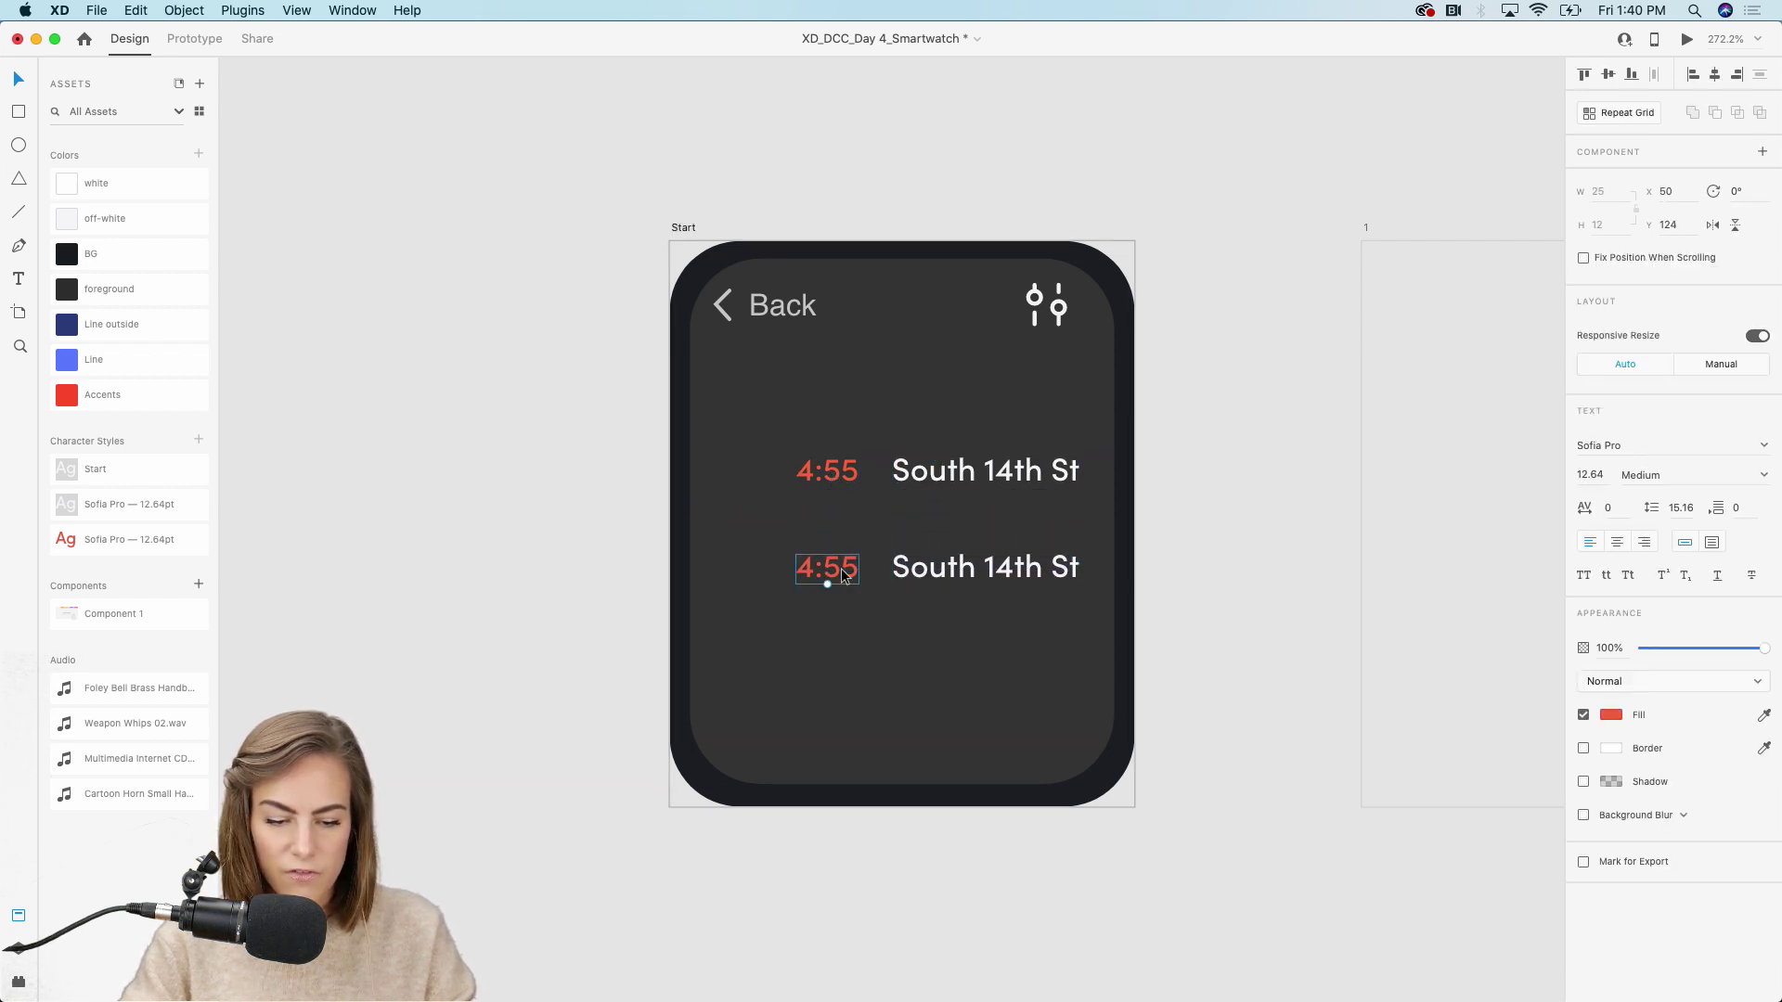
{"action": "double_click", "coordinate": [845, 575]}
{"action": "type", "text": "5:30"}
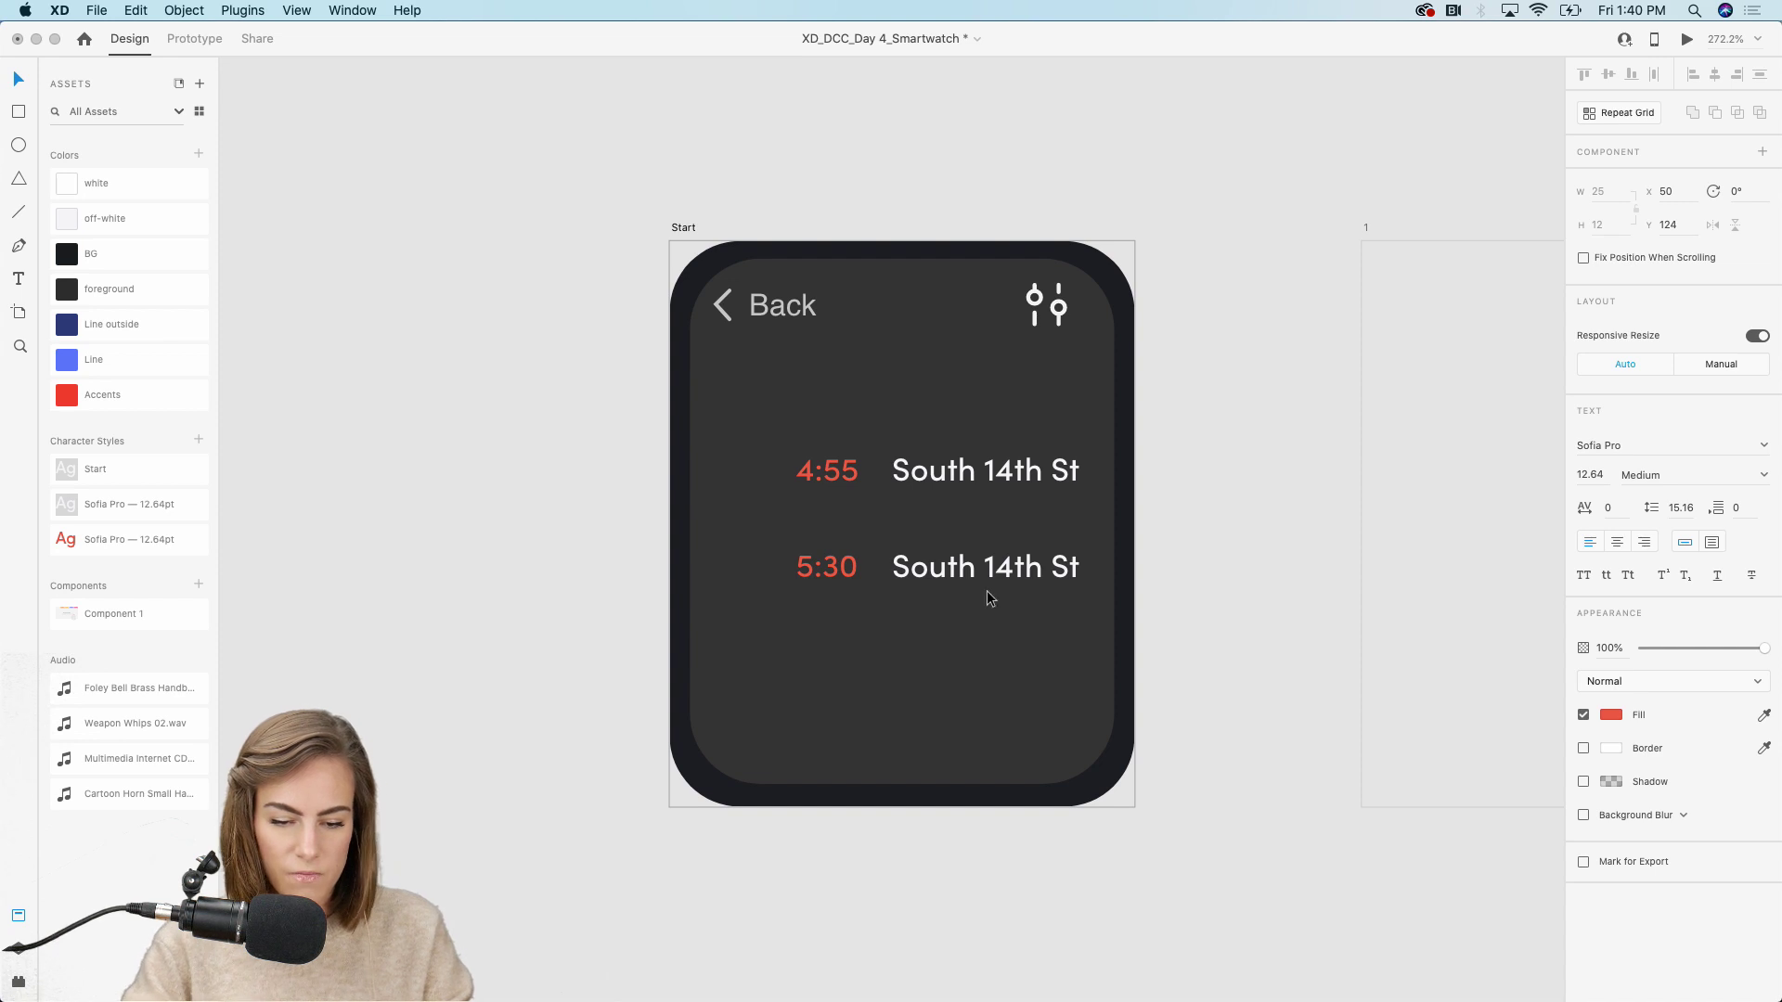
{"action": "double_click", "coordinate": [970, 573]}
{"action": "type", "text": "Main S"}
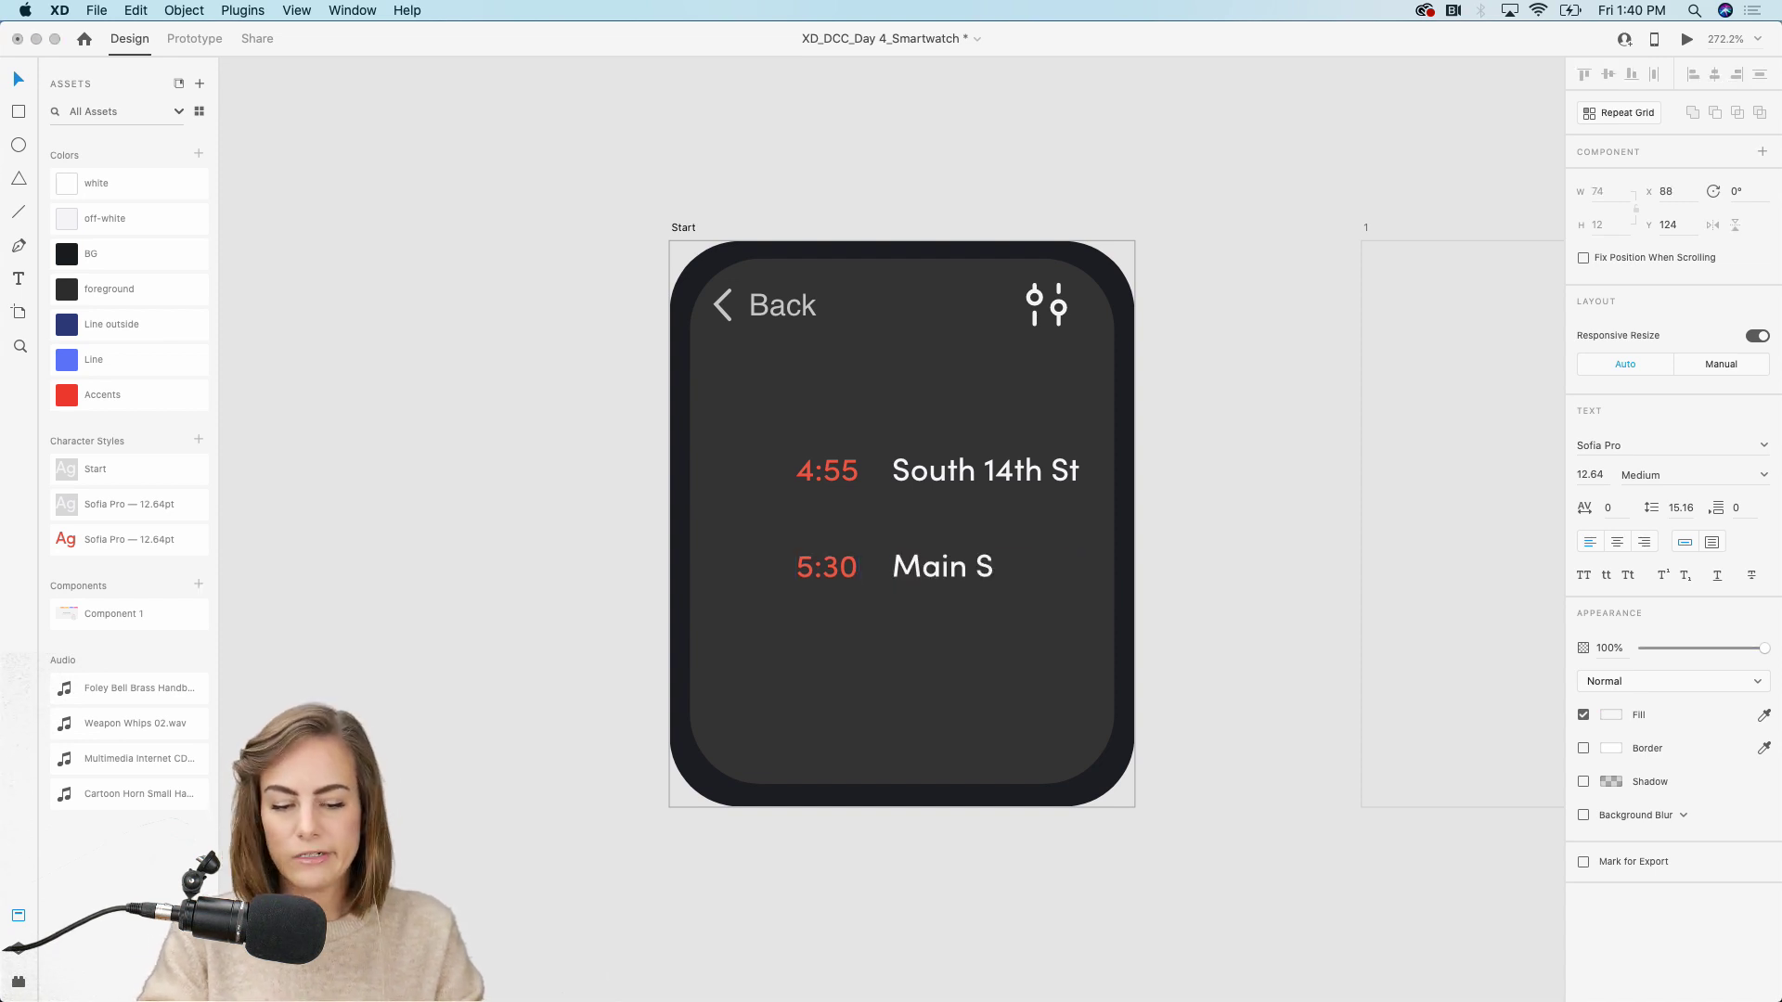
{"action": "type", "text": "treet"}
{"action": "left_click", "coordinate": [1255, 473]}
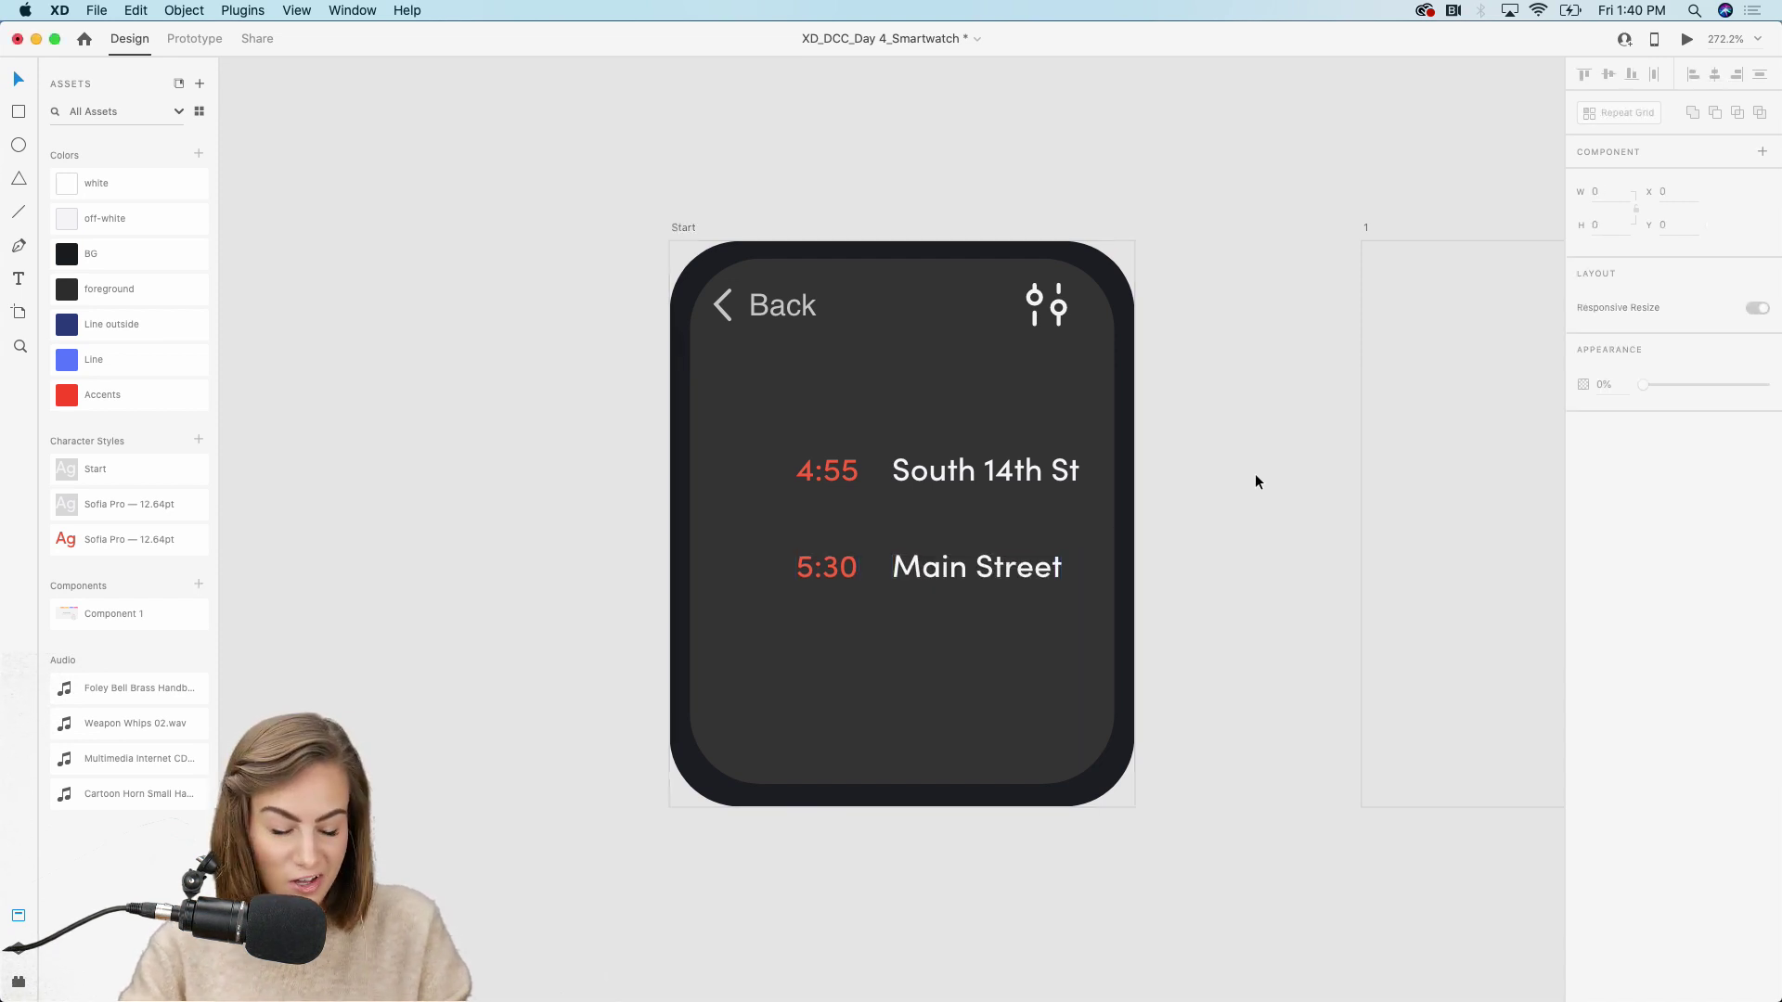
Draw a circle about 17 × 17 to the left of the "4:55" label
{"action": "left_click", "coordinate": [19, 145]}
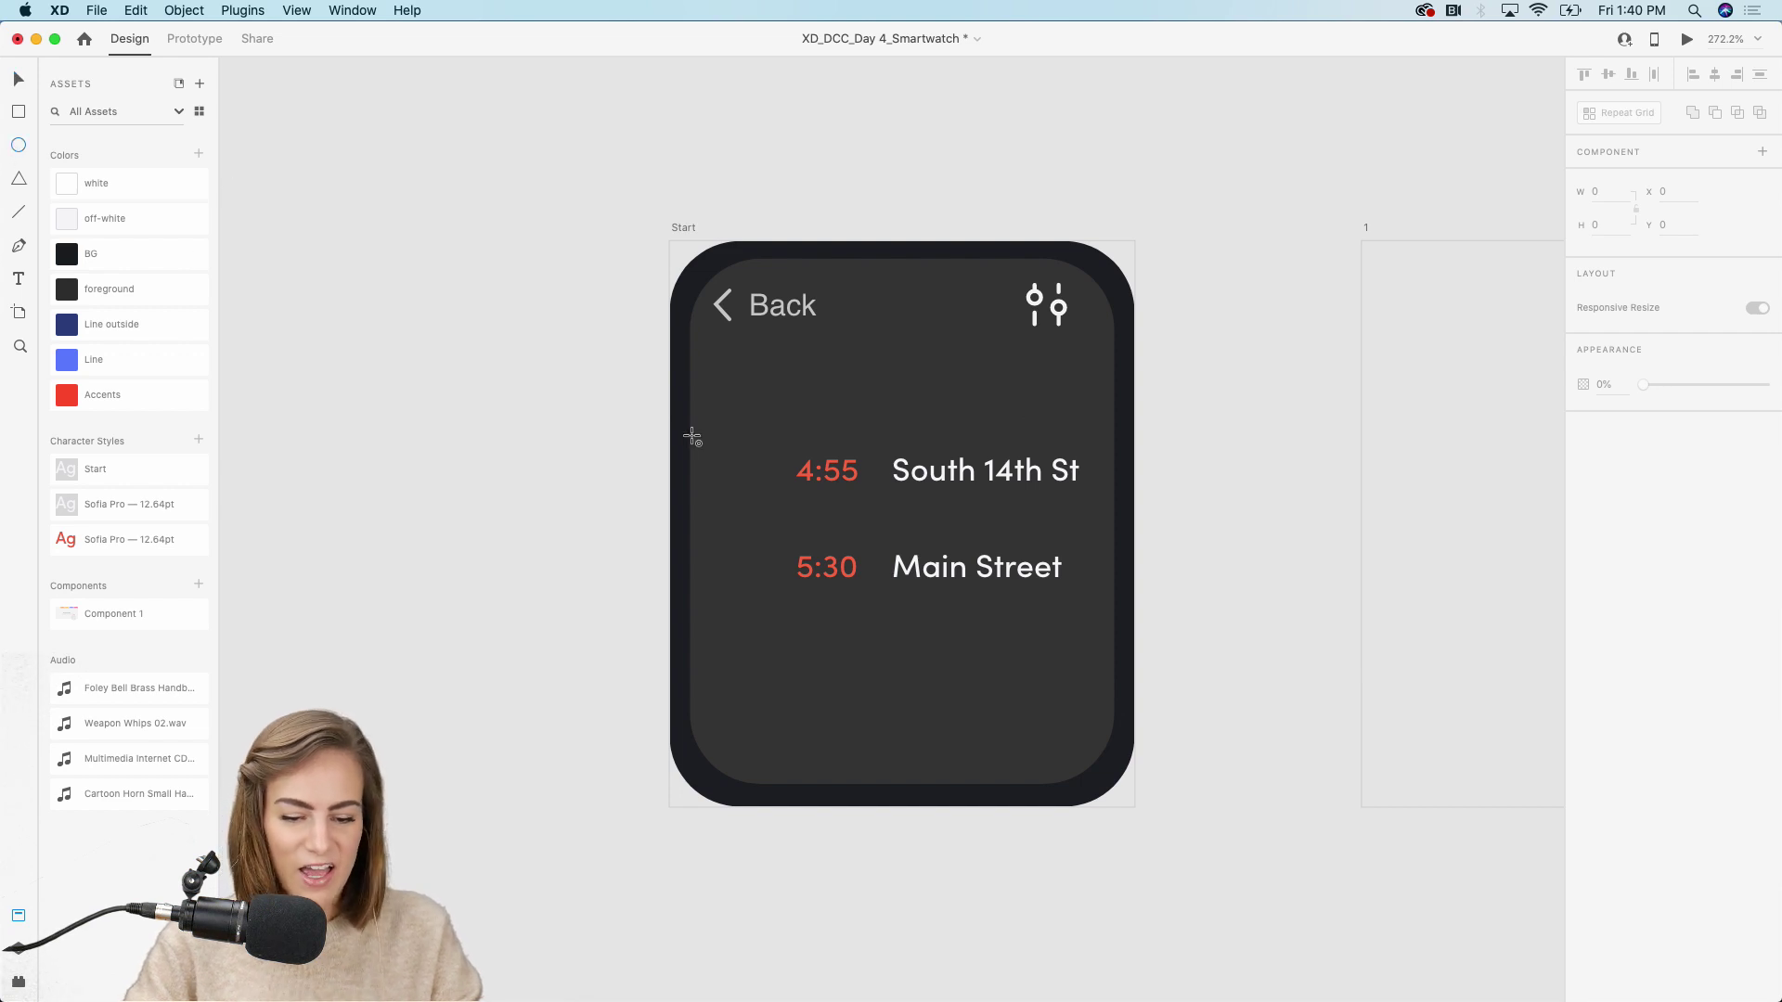
{"action": "scroll", "coordinate": [687, 430], "scroll_direction": "up", "scroll_amount": 5}
{"action": "left_click_drag", "start_coordinate": [763, 466], "coordinate": [865, 567]}
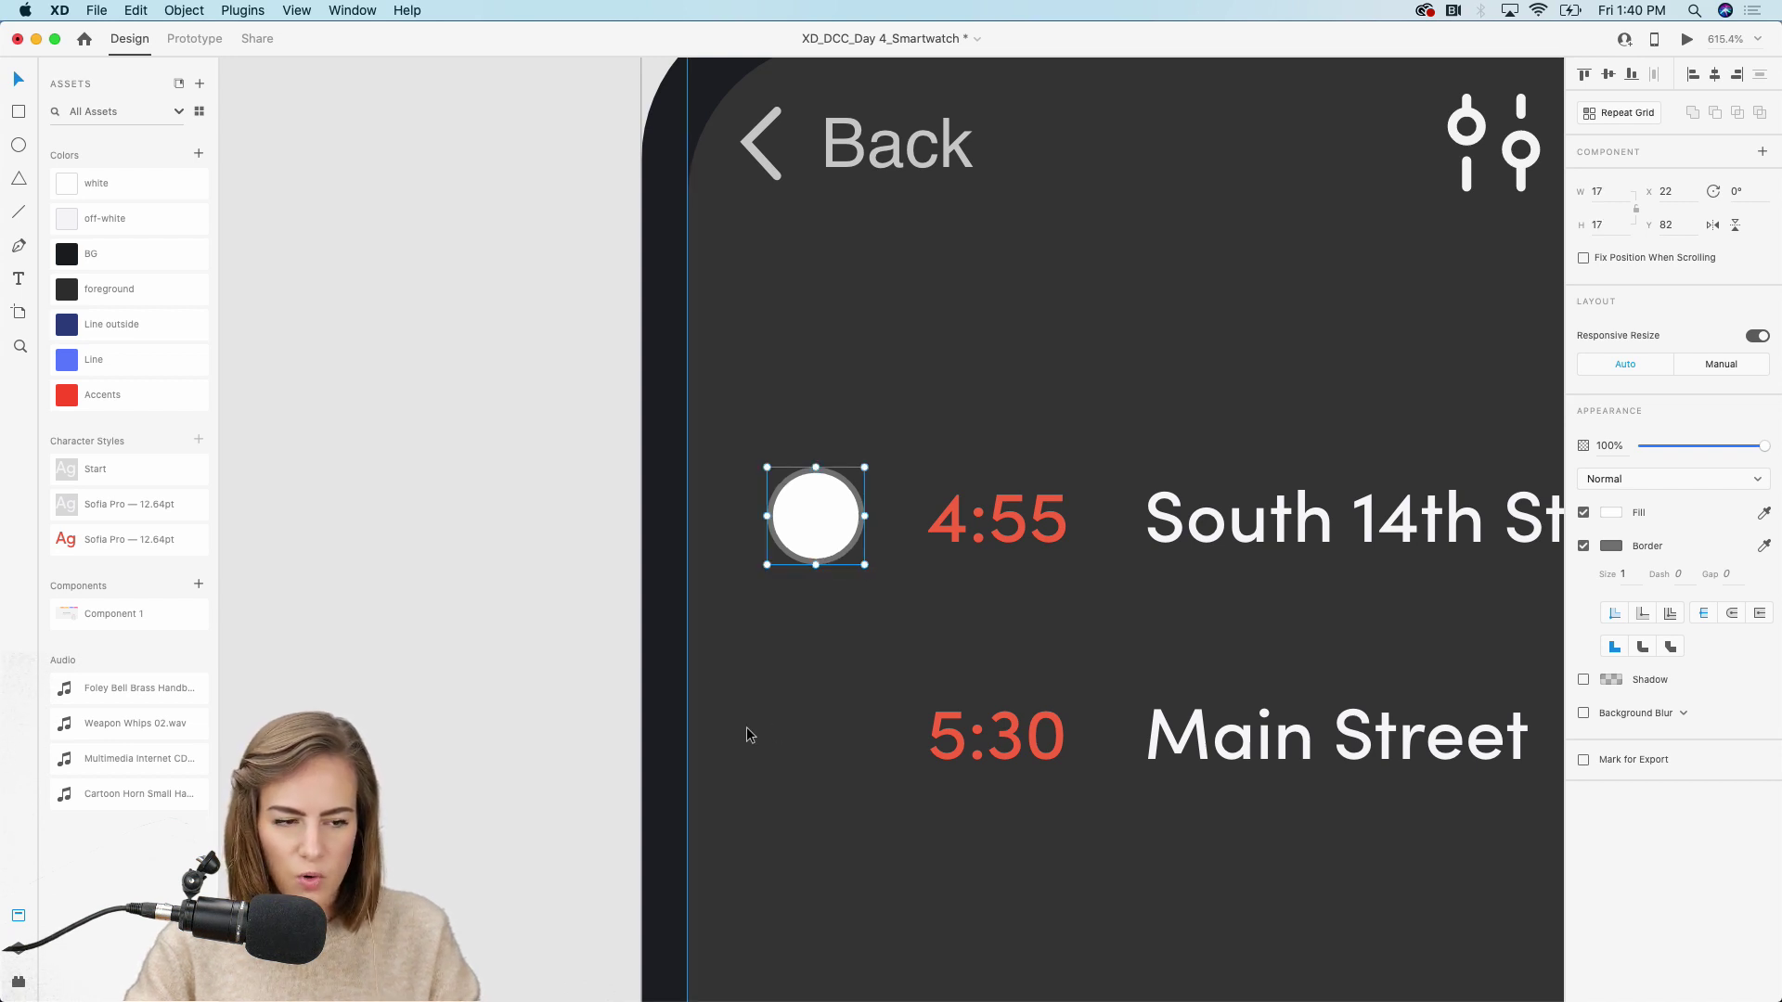
Draw a vertical line about 19 long beneath the circle and place a copy of the circle below the line
{"action": "scroll", "coordinate": [750, 735], "scroll_direction": "down", "scroll_amount": 5}
{"action": "scroll", "coordinate": [750, 735], "scroll_direction": "right", "scroll_amount": 4}
{"action": "left_click", "coordinate": [18, 211]}
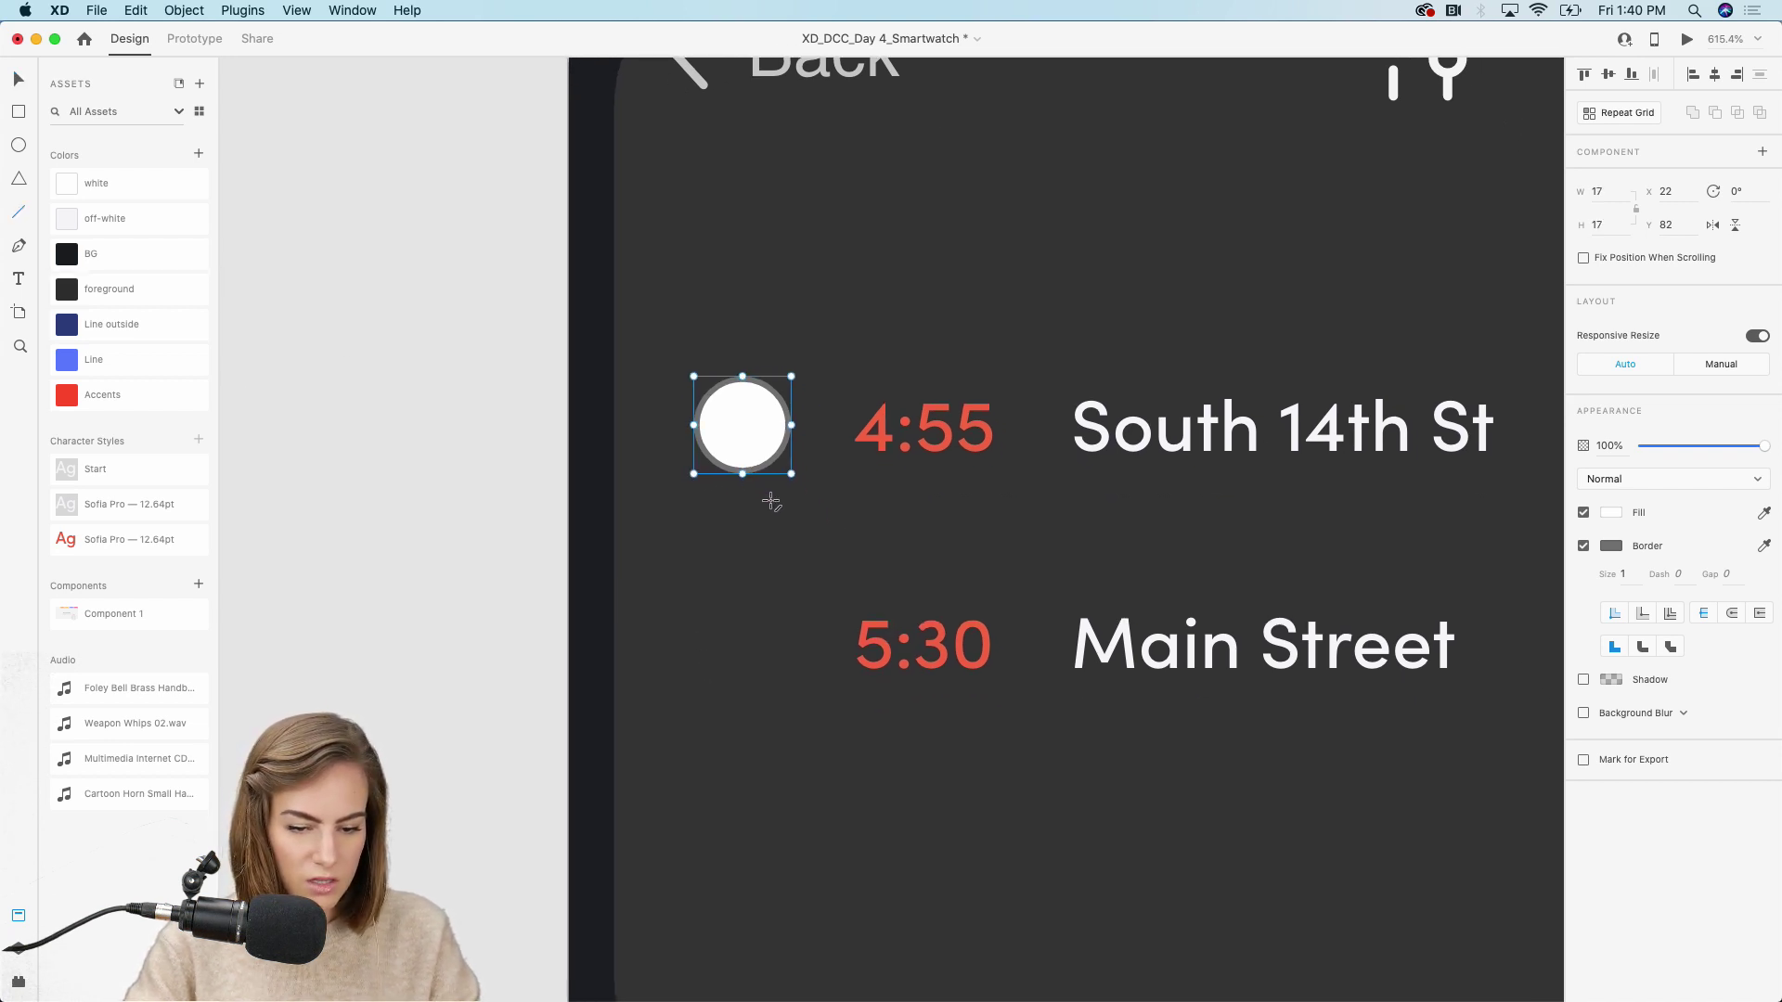
{"action": "left_click_drag", "start_coordinate": [743, 500], "coordinate": [742, 608]}
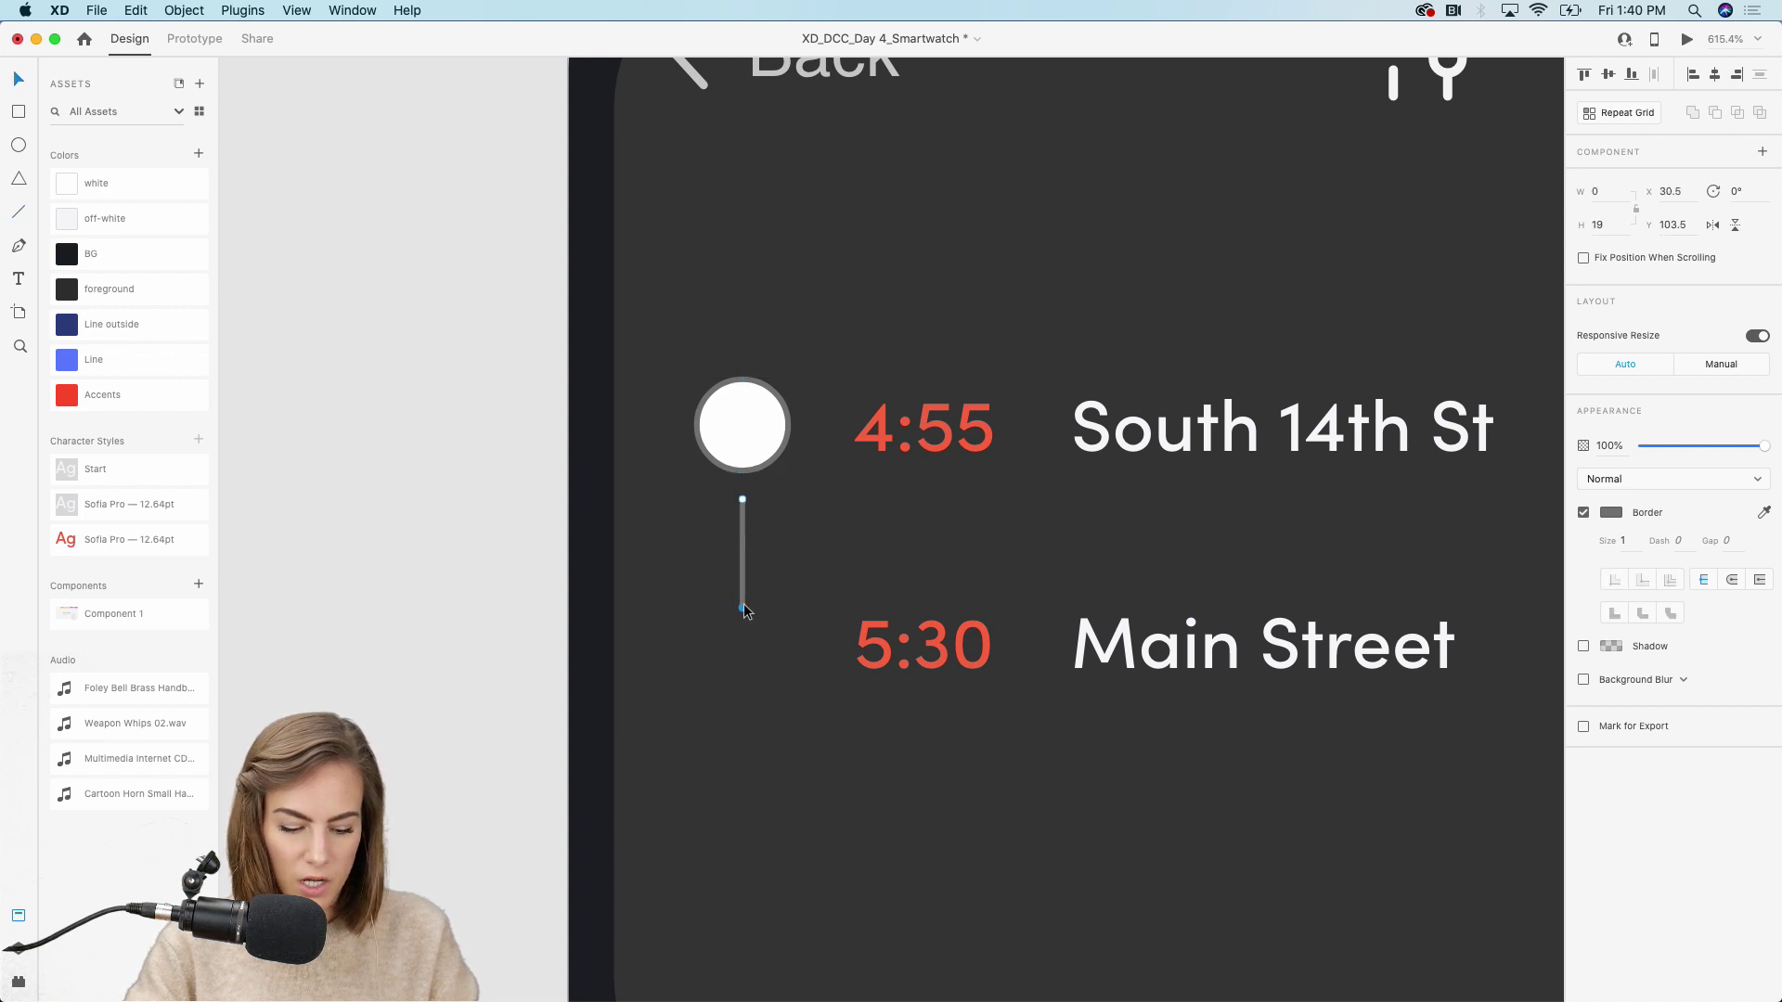
{"action": "left_click", "coordinate": [754, 404]}
{"action": "left_click_drag", "start_coordinate": [753, 405], "coordinate": [754, 664]}
Give the connecting line a border size of 2 with round caps and lower its opacity to 33%
{"action": "double_click", "coordinate": [742, 564]}
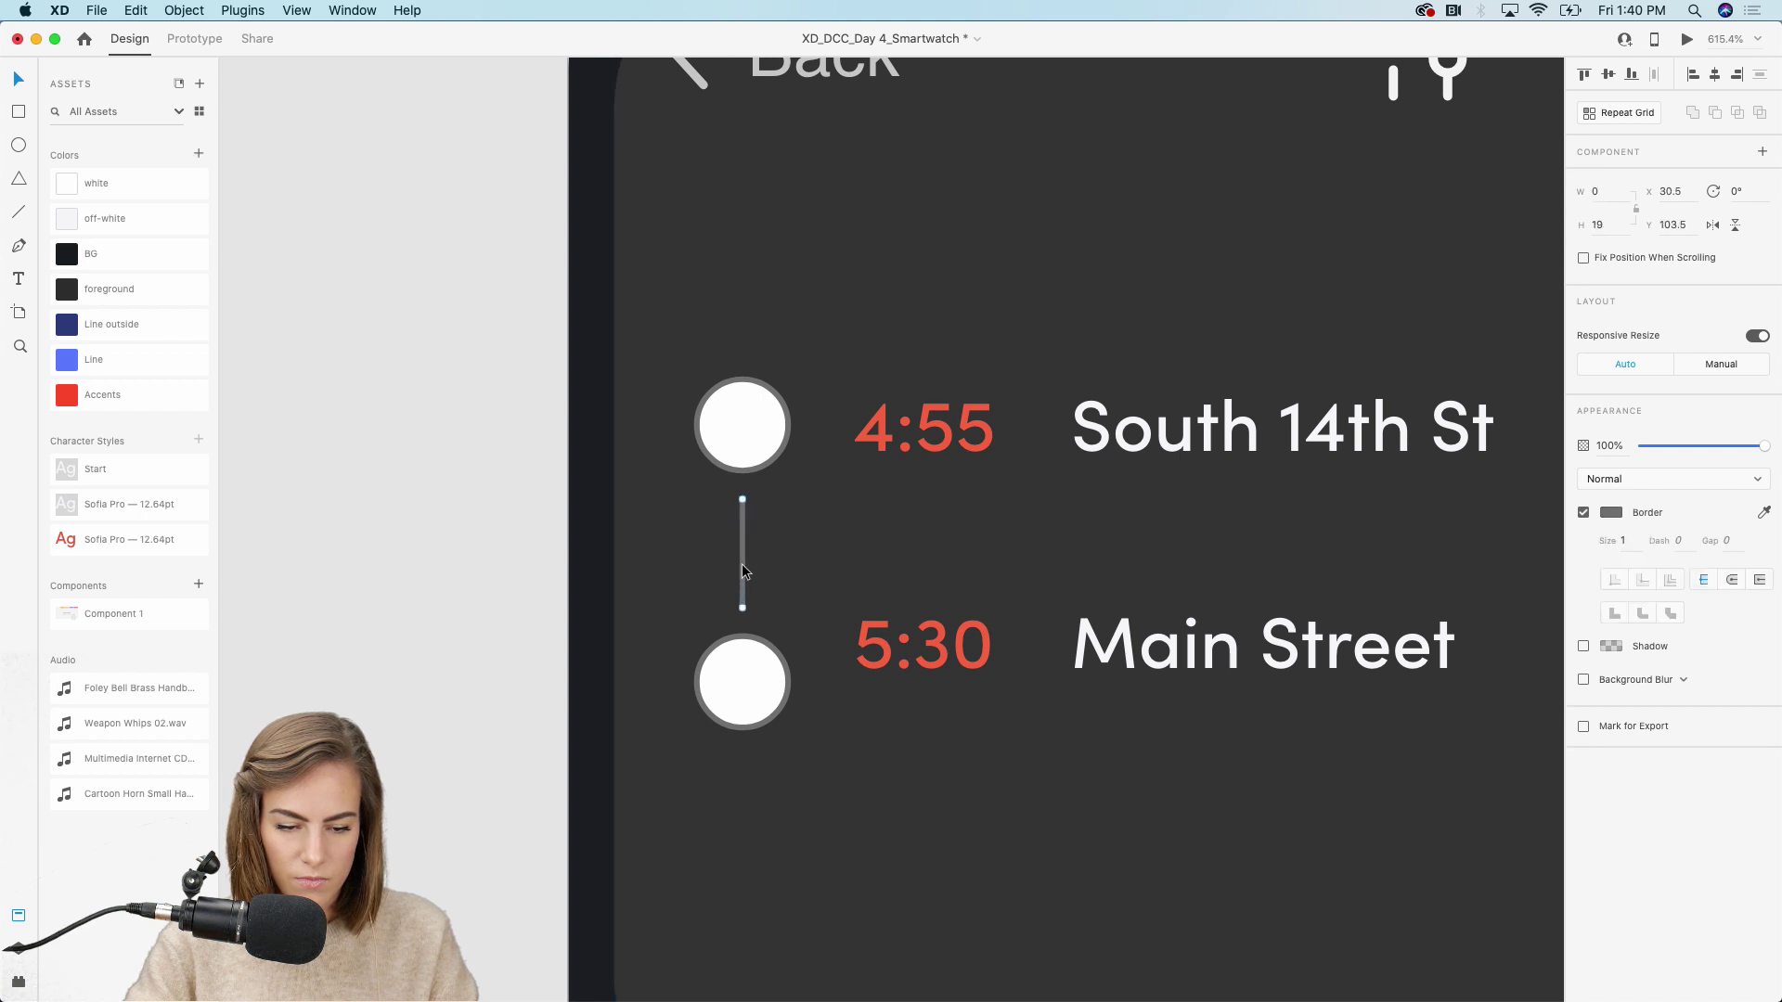
{"action": "left_click", "coordinate": [1622, 540]}
{"action": "type", "text": "2"}
{"action": "key", "text": "Return"}
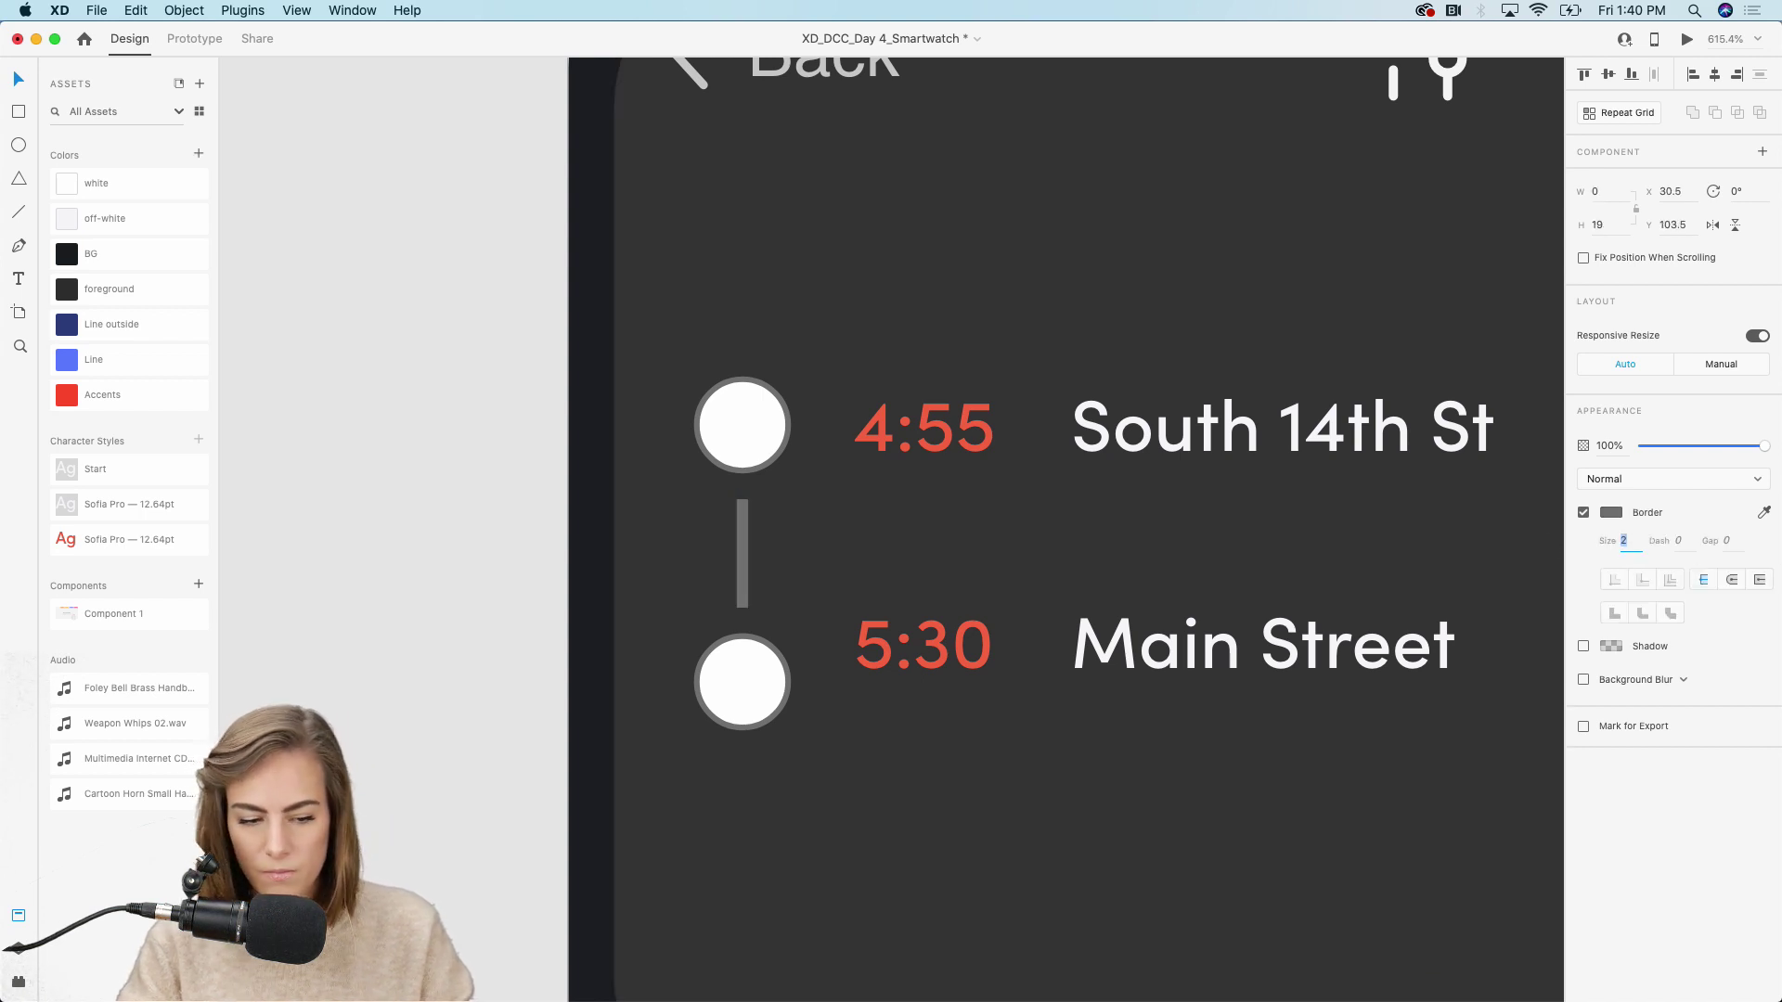
{"action": "left_click", "coordinate": [1732, 579]}
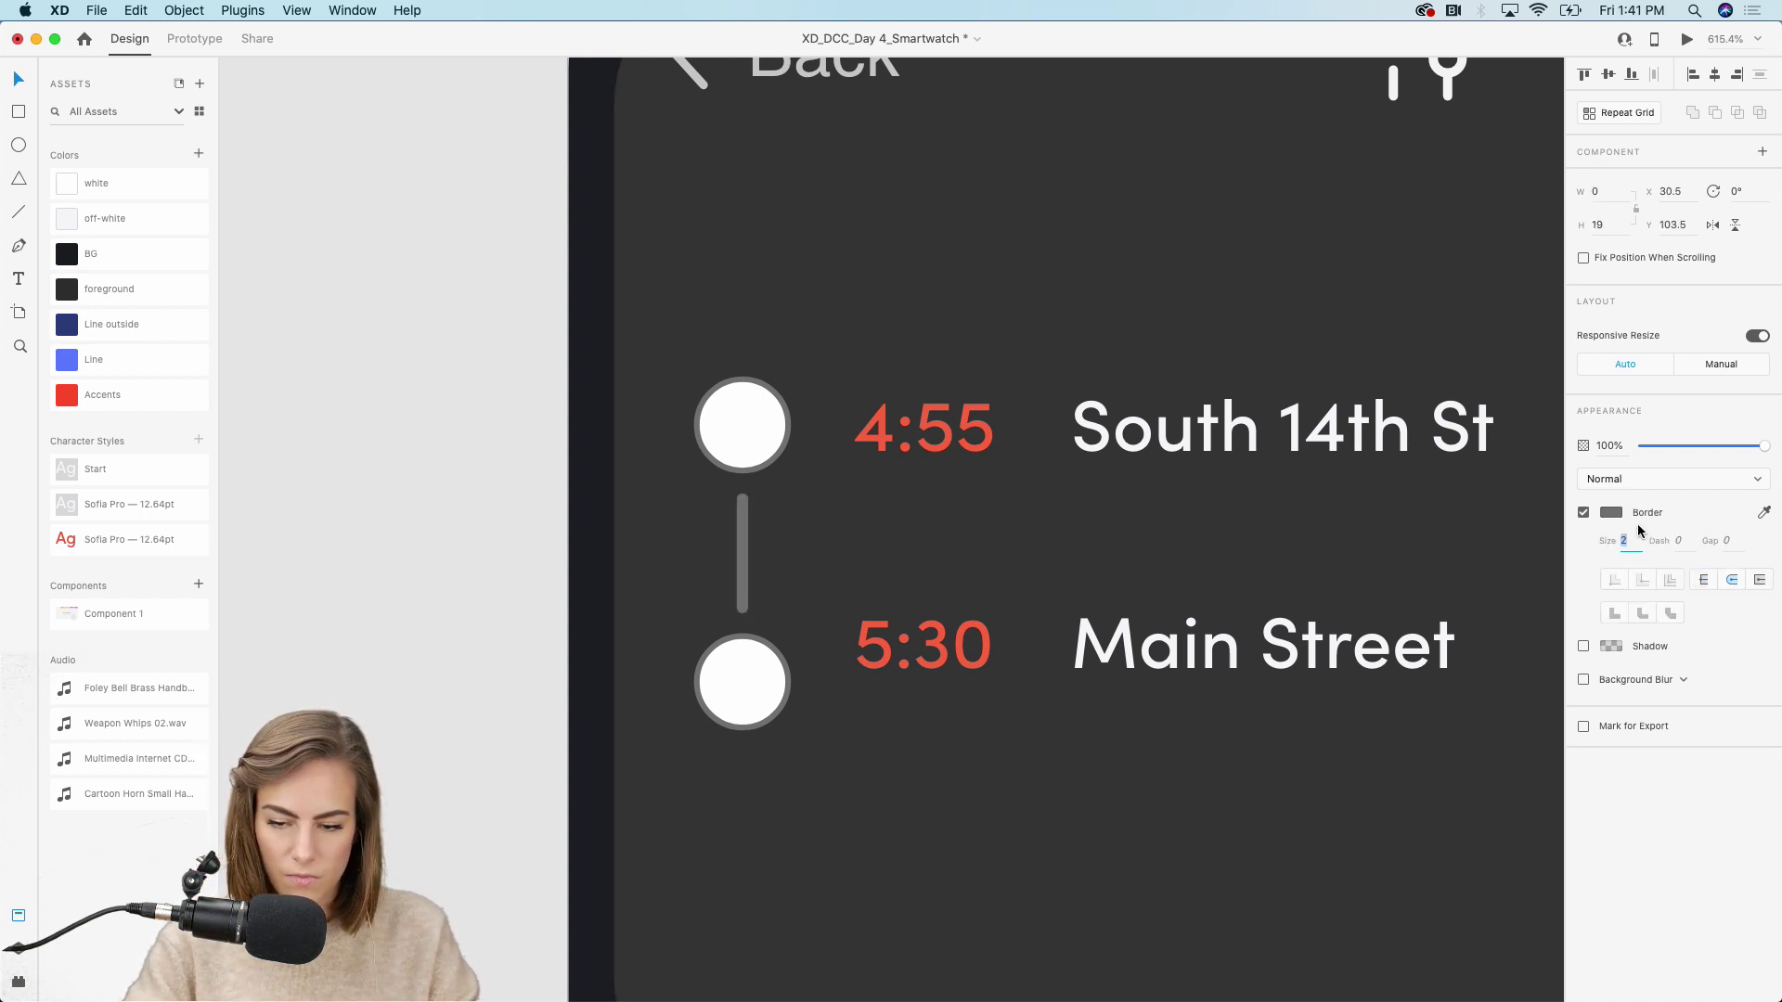
{"action": "left_click_drag", "start_coordinate": [1706, 455], "coordinate": [1685, 453]}
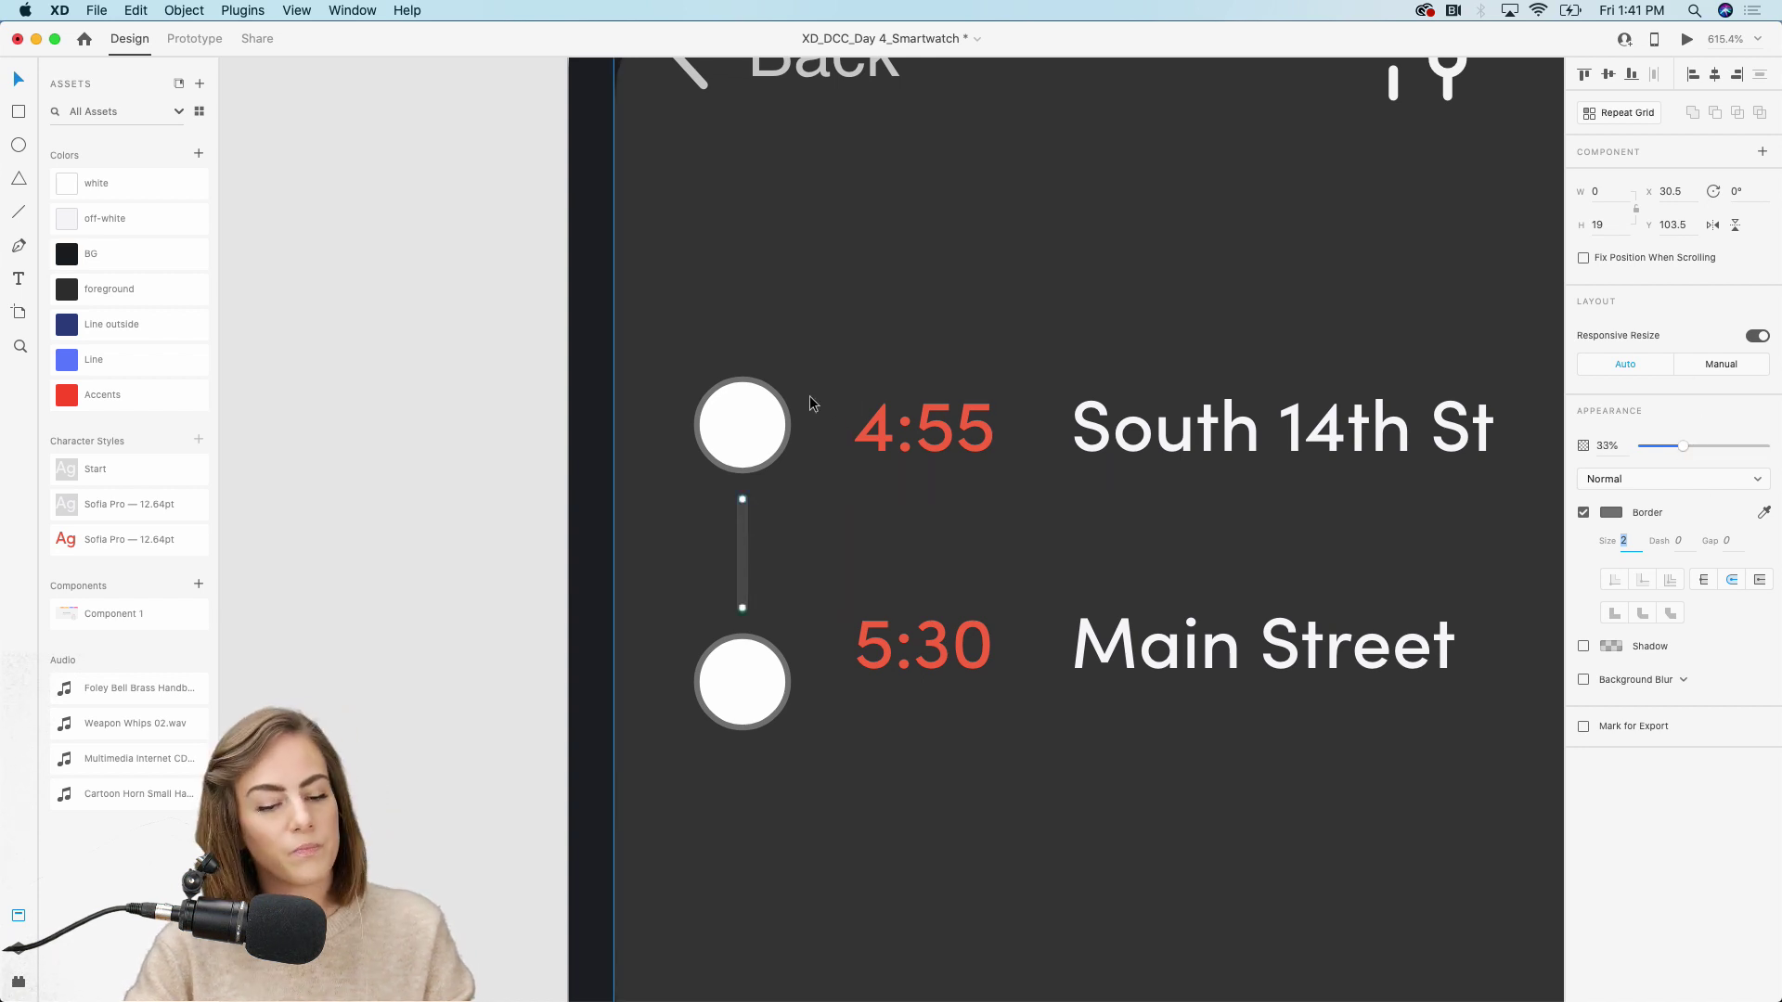
Fill the circle beside "4:55" with the Accents colour
{"action": "left_click", "coordinate": [742, 439]}
{"action": "left_click", "coordinate": [104, 397]}
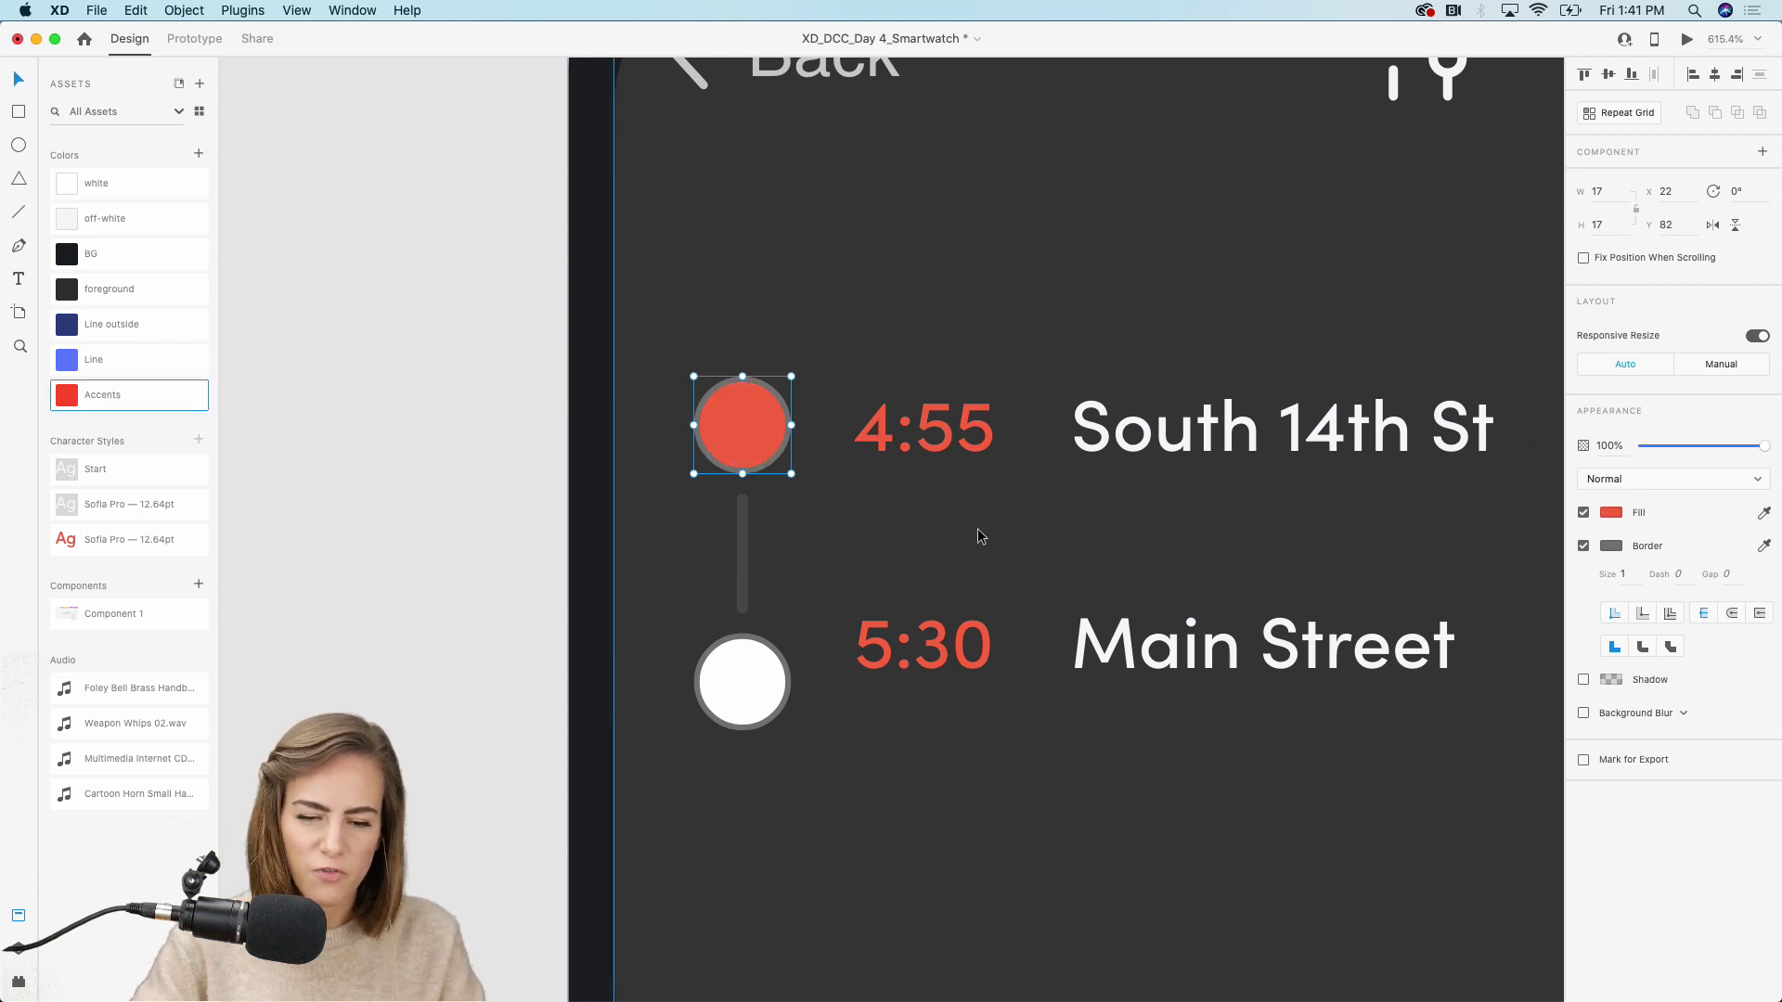
{"action": "scroll", "coordinate": [977, 527], "scroll_direction": "down", "scroll_amount": 5}
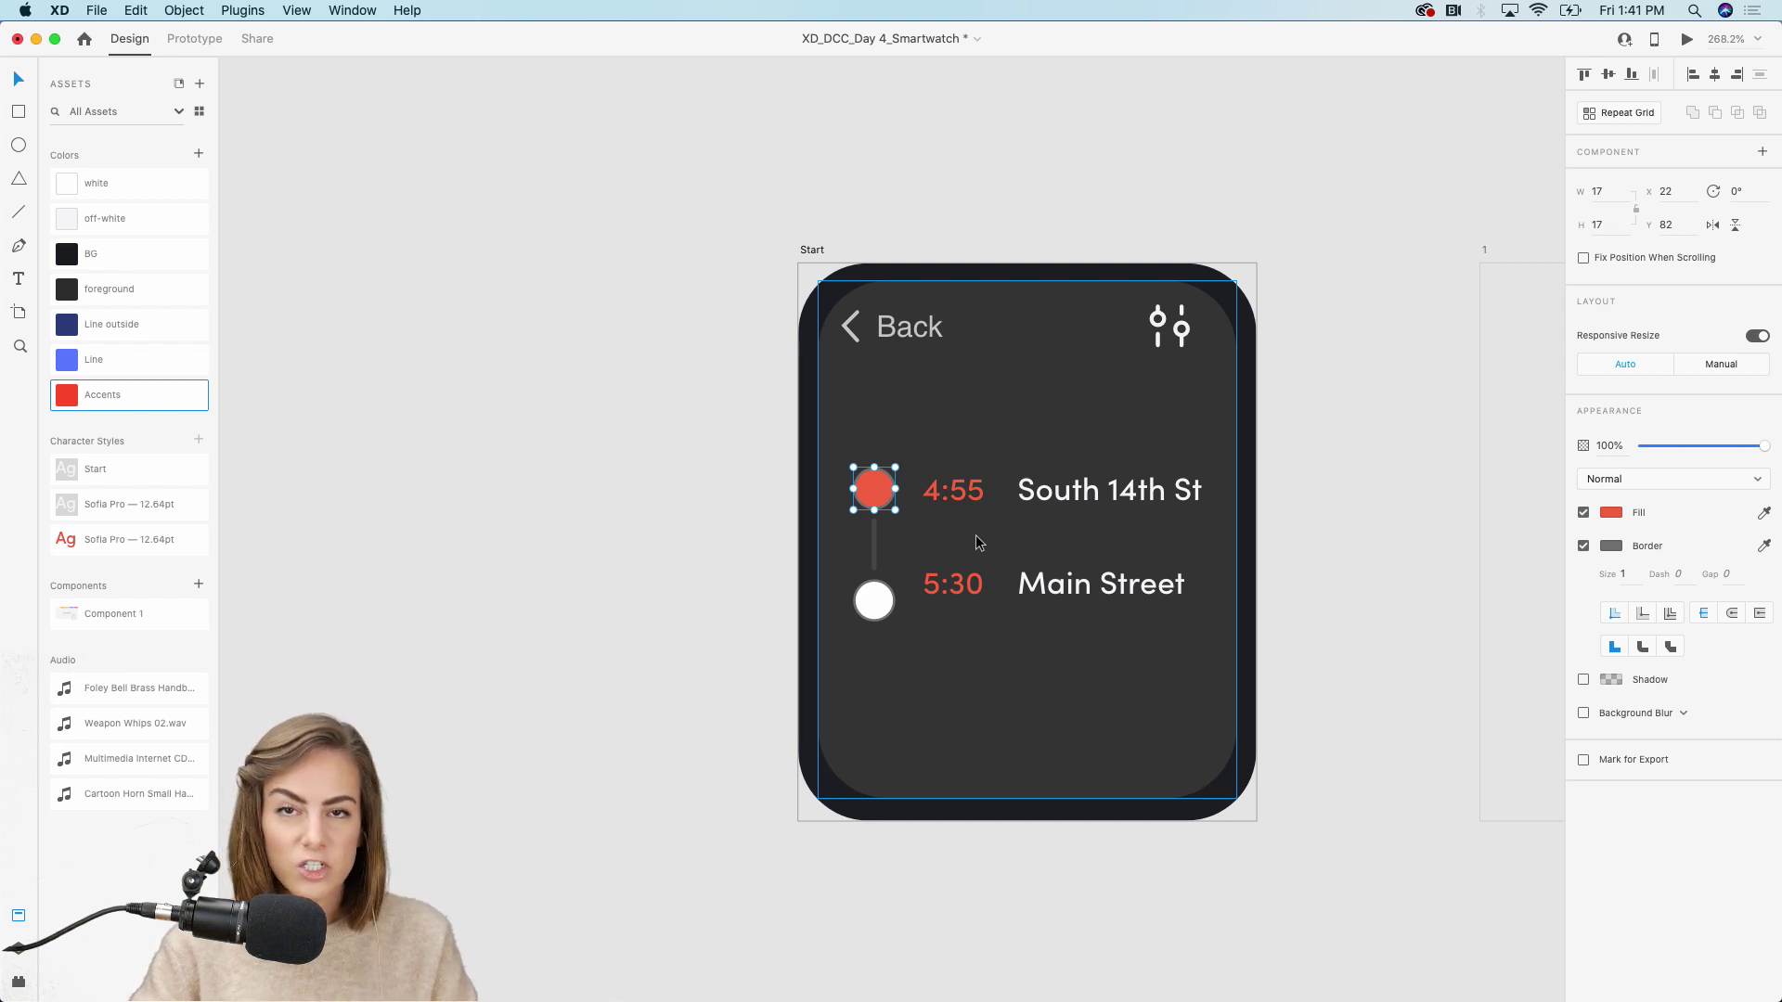
{"action": "scroll", "coordinate": [976, 536], "scroll_direction": "up", "scroll_amount": 5}
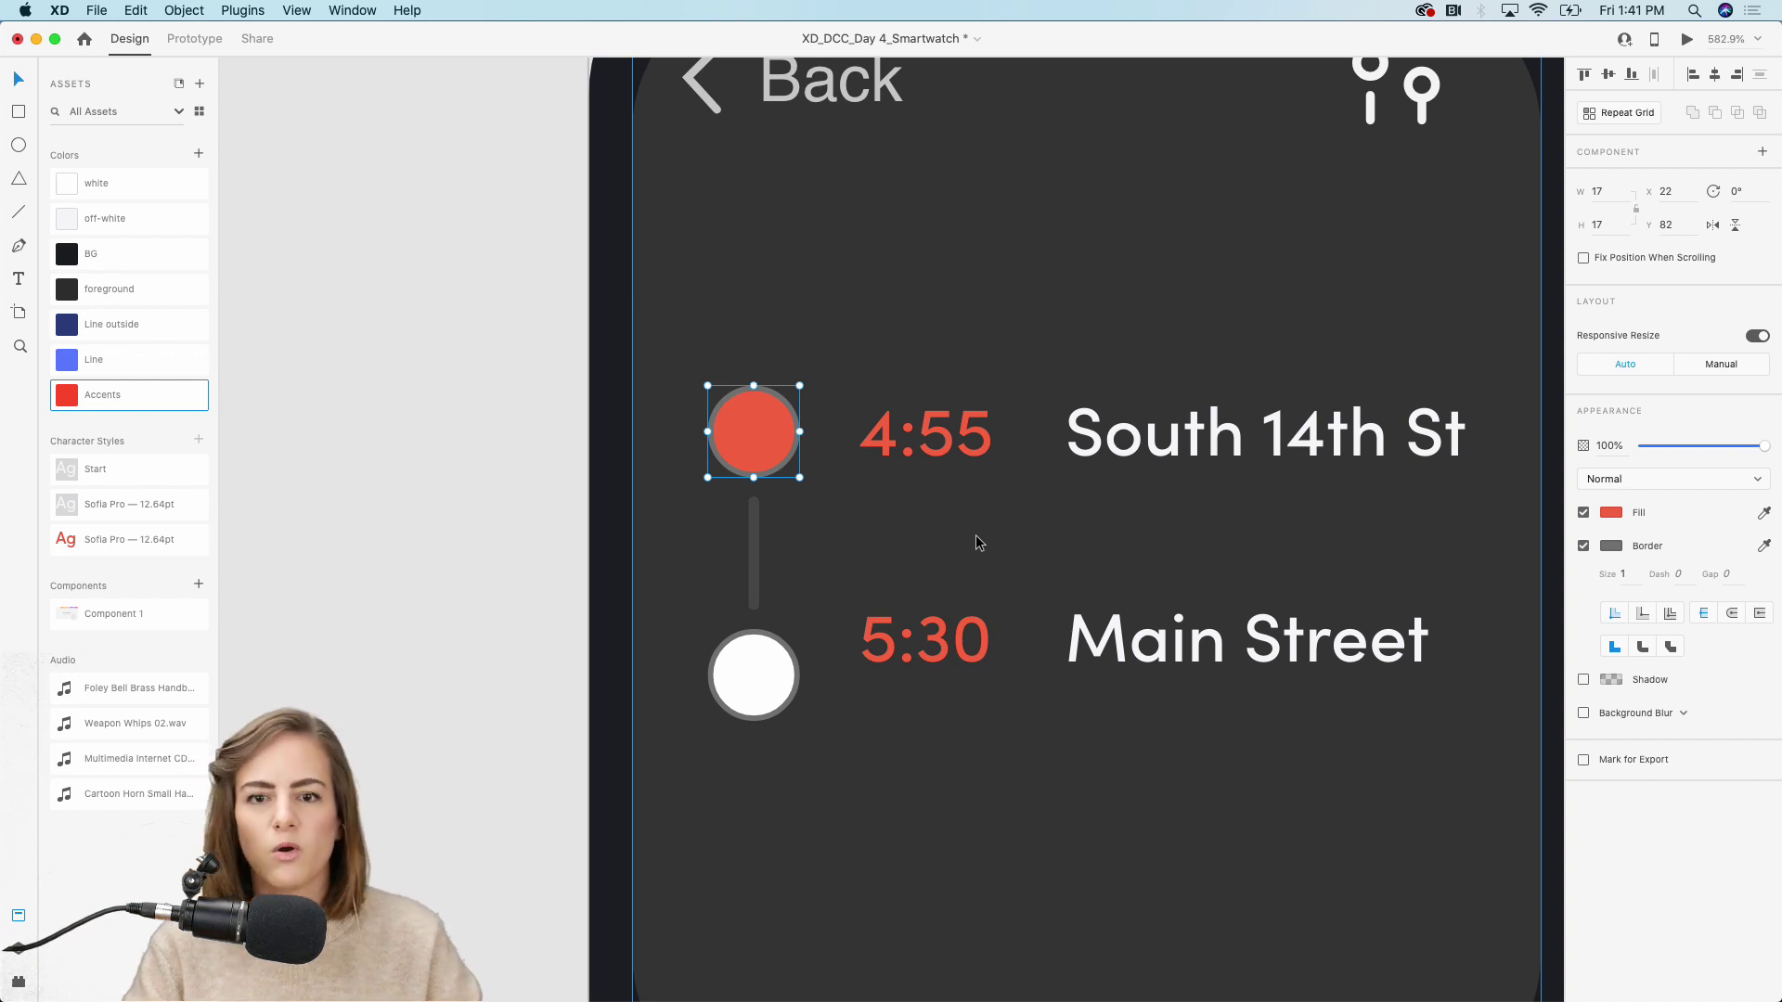
{"action": "scroll", "coordinate": [977, 537], "scroll_direction": "right", "scroll_amount": 3}
{"action": "scroll", "coordinate": [976, 536], "scroll_direction": "up", "scroll_amount": 1}
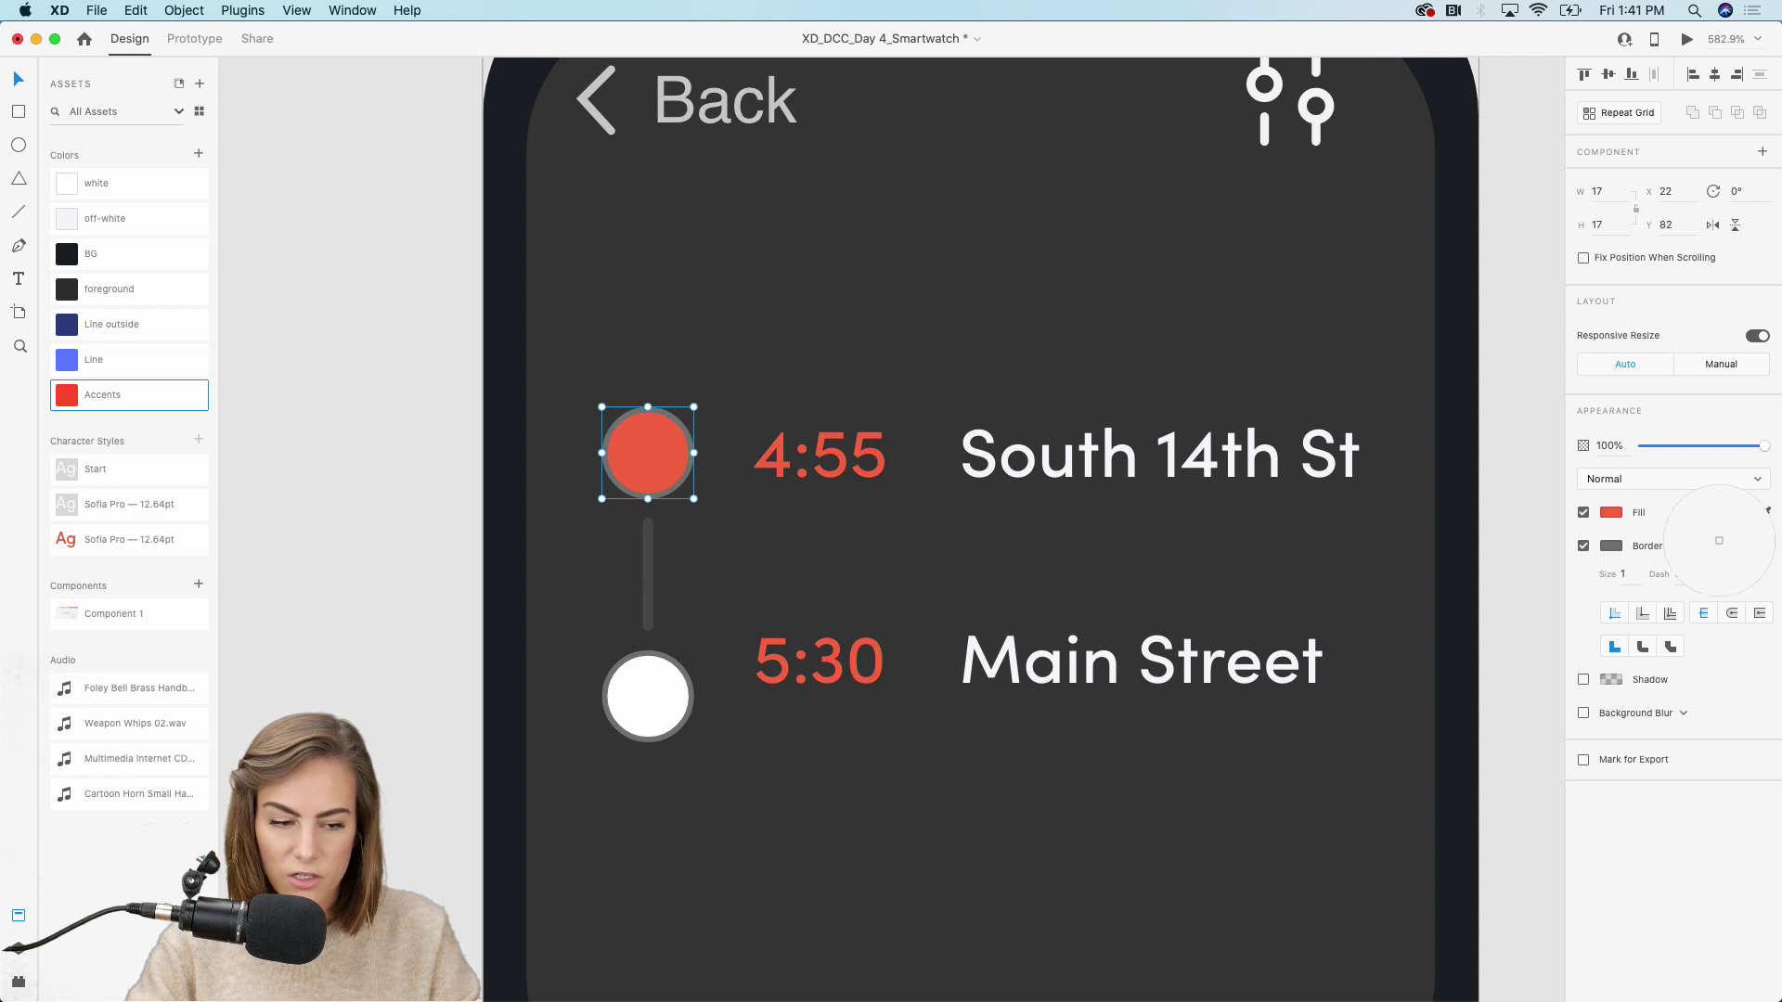
Give the upper circle a red border sampled from the Accents swatch, a white #FFFFFF fill and a border size of 5
{"action": "left_click_drag", "start_coordinate": [67, 395], "coordinate": [648, 453]}
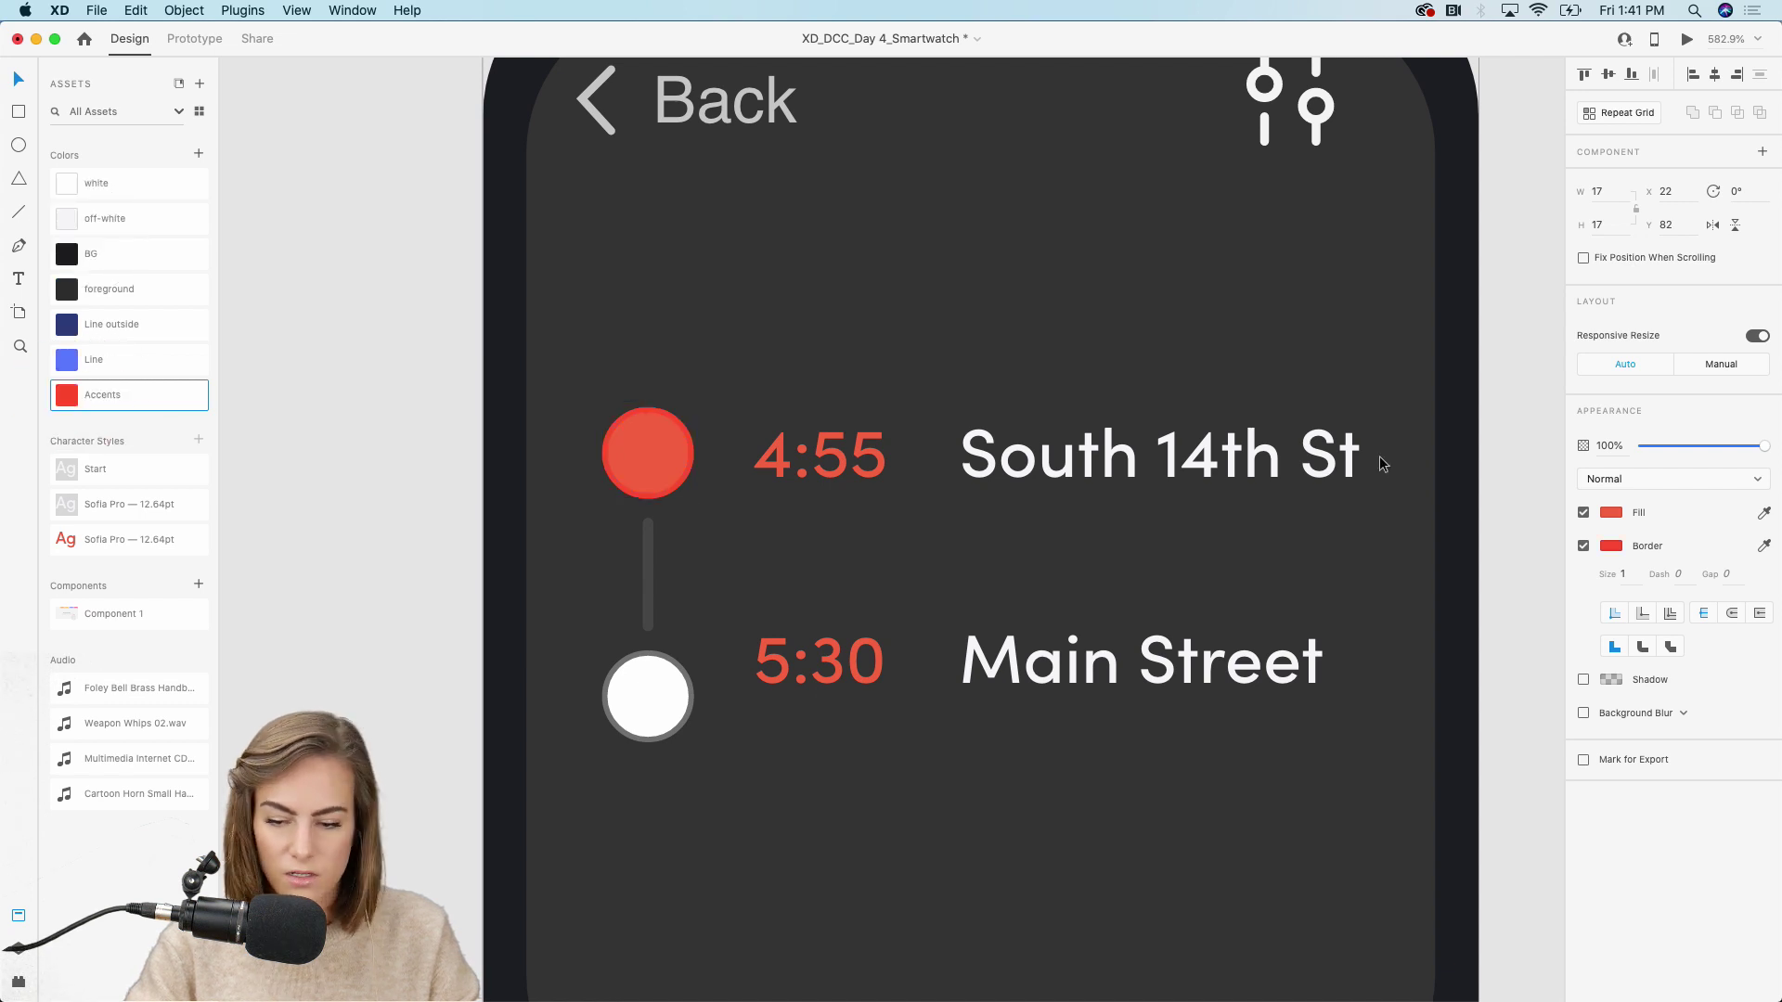
{"action": "left_click", "coordinate": [1612, 512]}
{"action": "left_click_drag", "start_coordinate": [1394, 457], "coordinate": [1374, 409]}
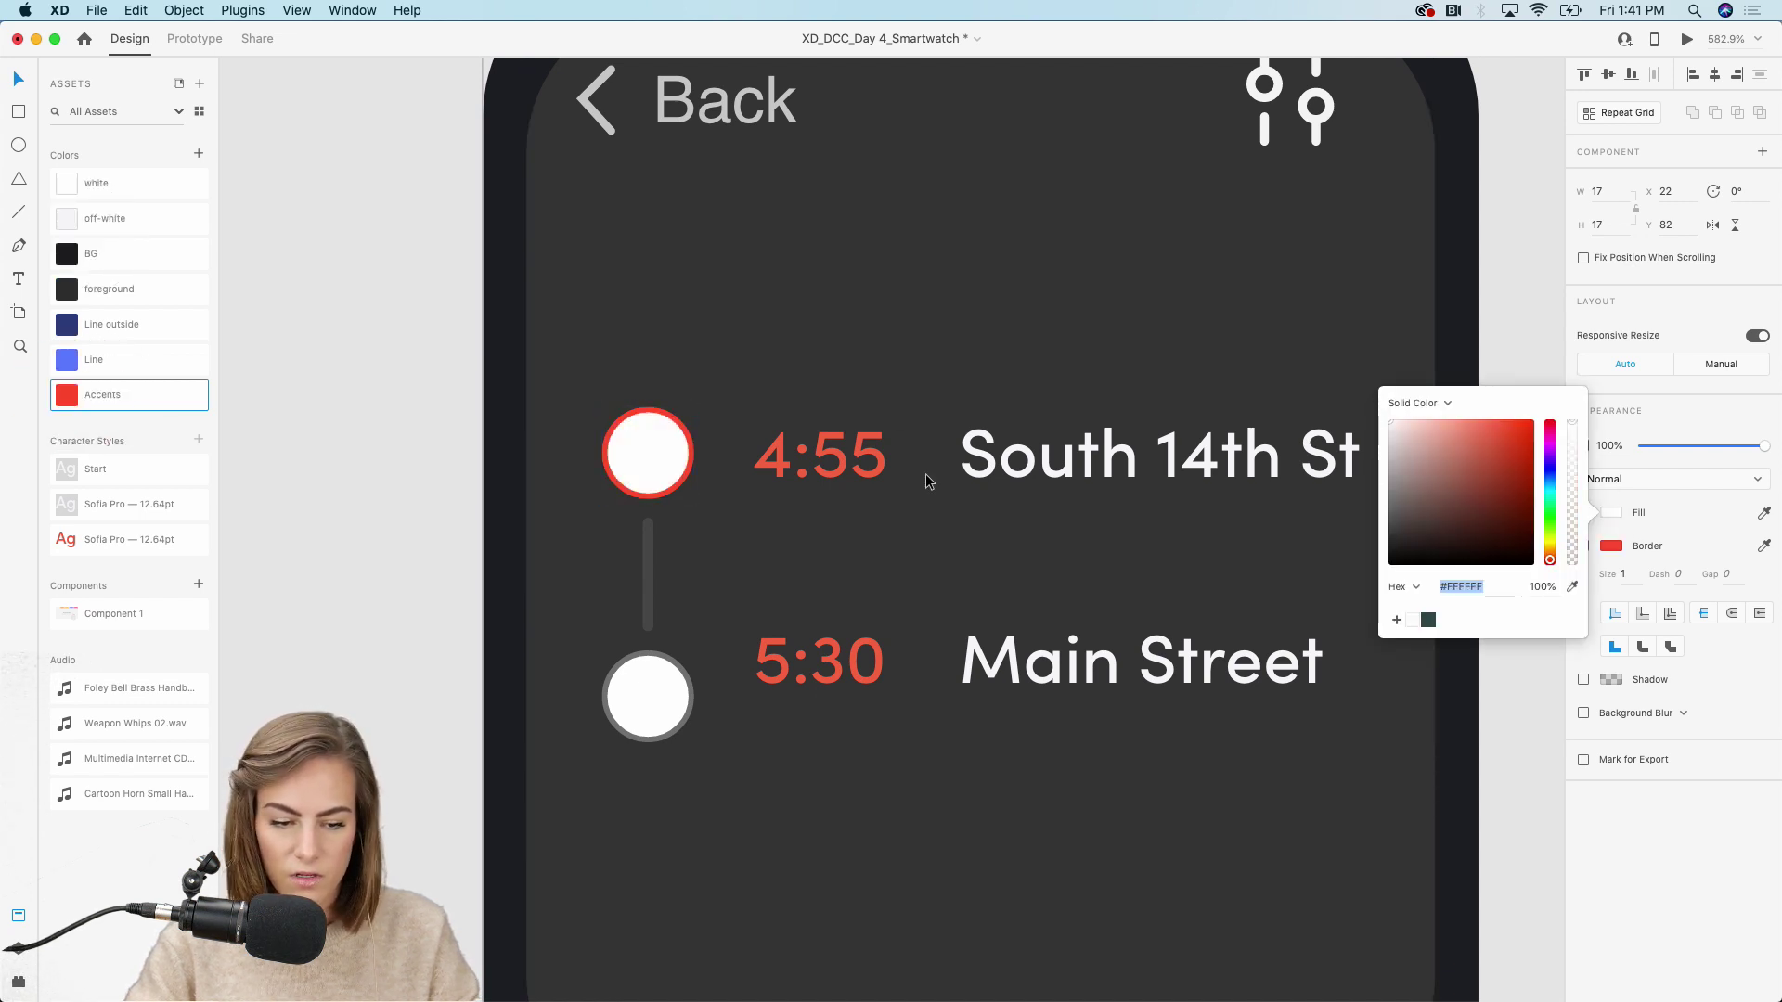
{"action": "key", "text": "Escape"}
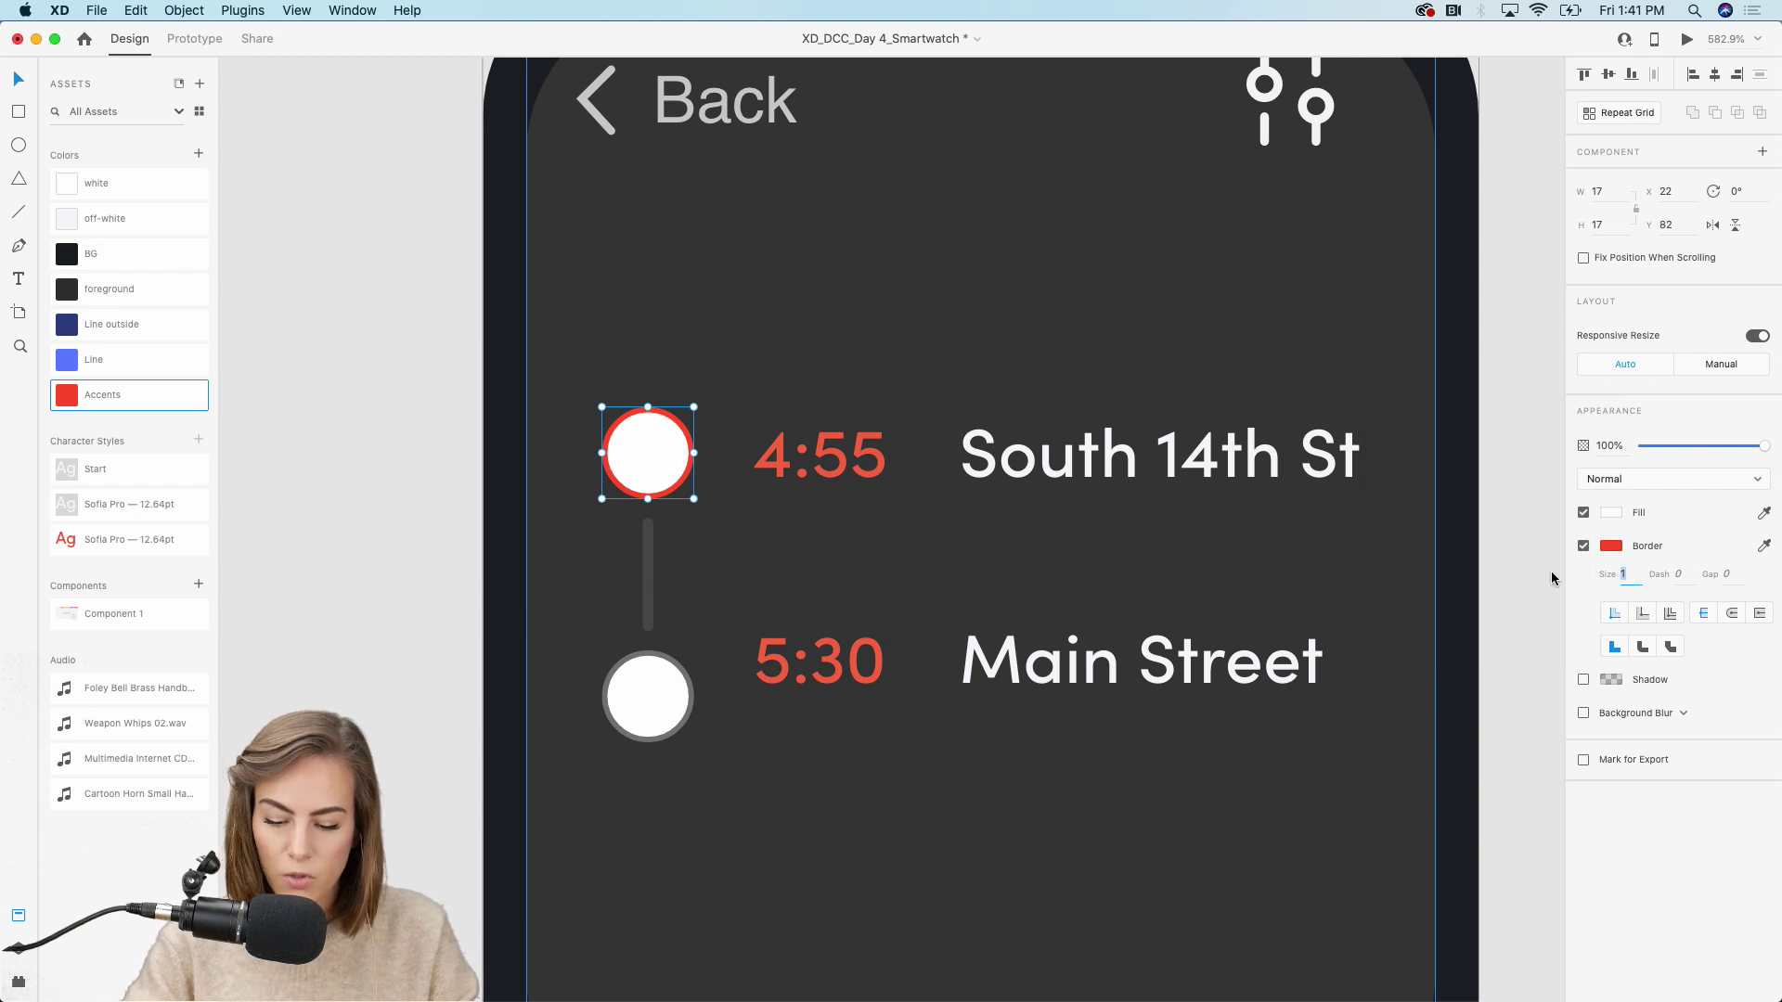
{"action": "left_click", "coordinate": [1622, 573]}
{"action": "type", "text": "5"}
{"action": "key", "text": "Return"}
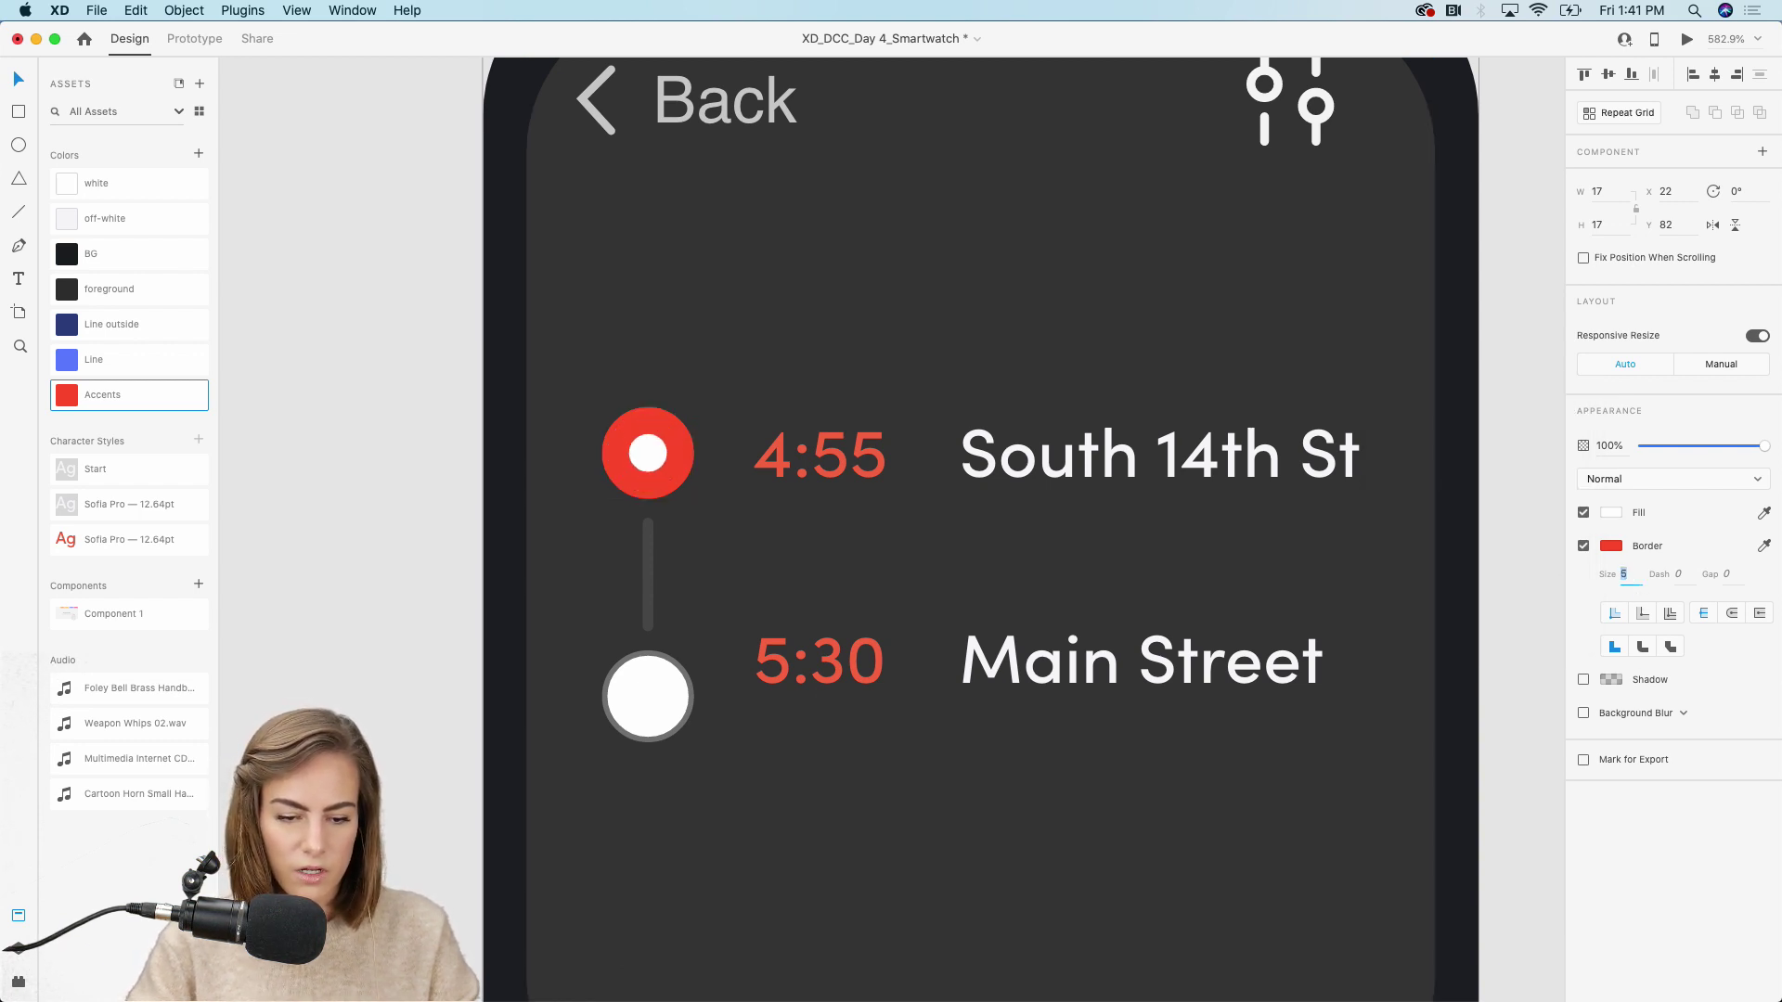
Remove the border from the lower circle and lower its opacity to 34%
{"action": "left_click", "coordinate": [647, 696]}
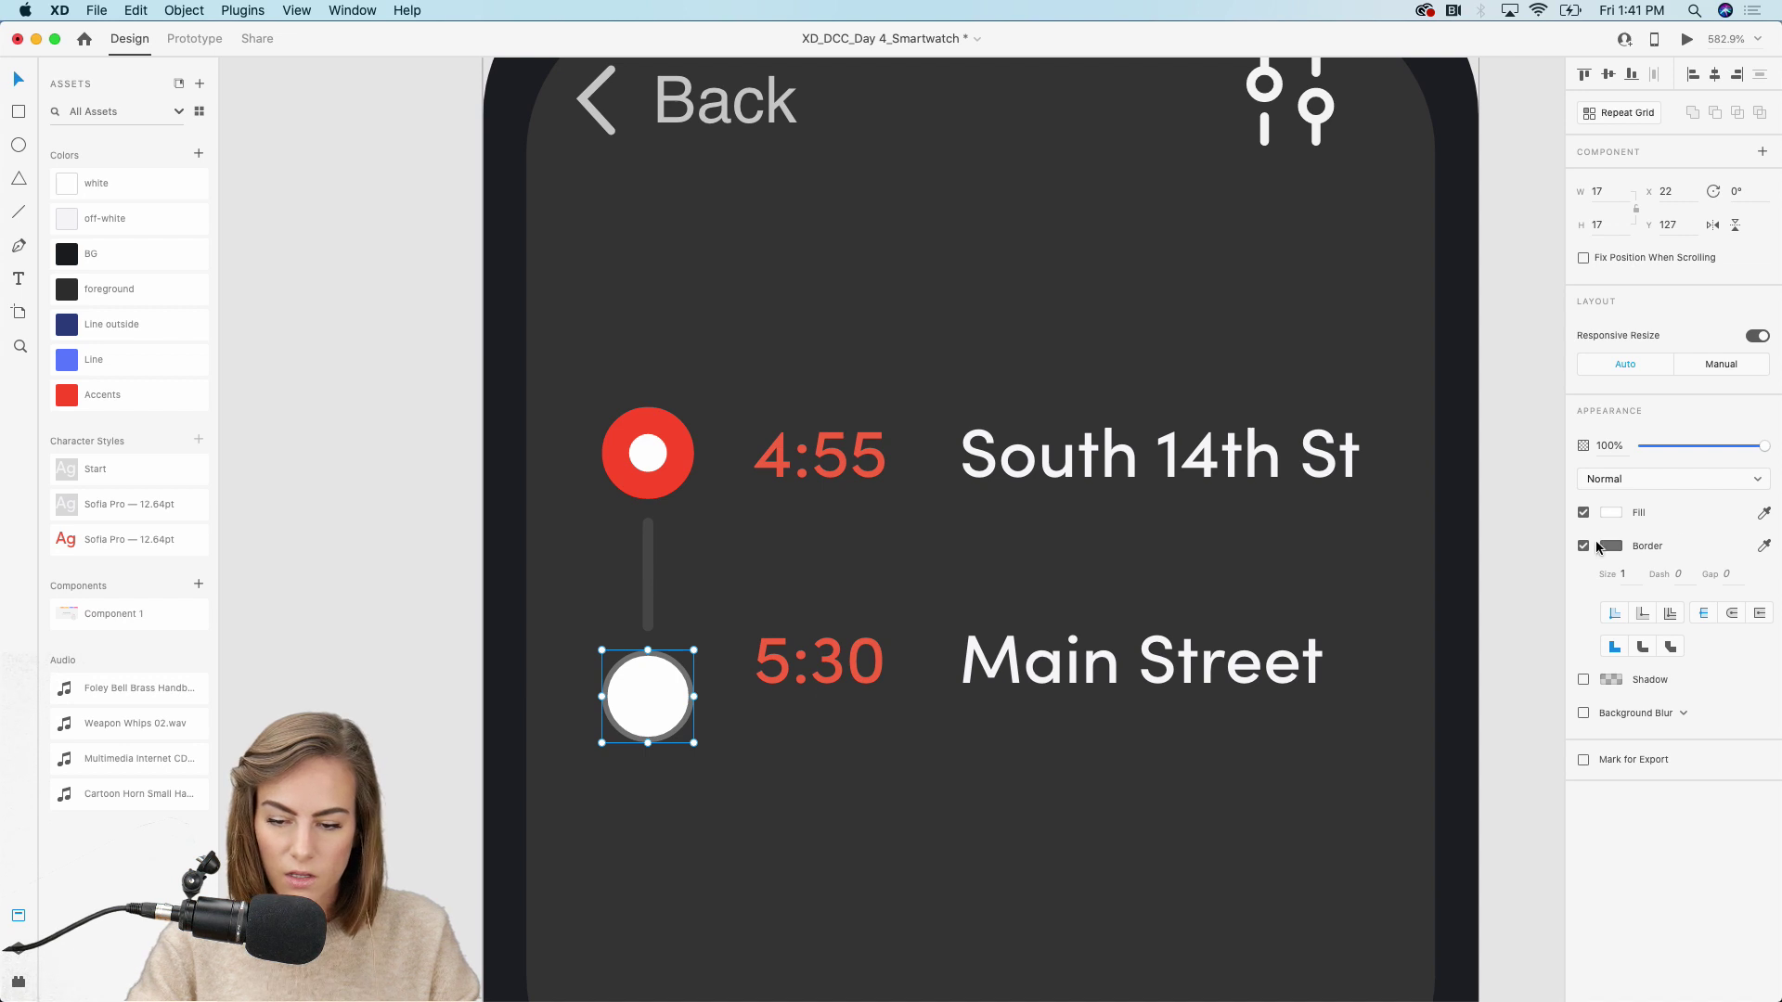
{"action": "left_click", "coordinate": [1583, 545]}
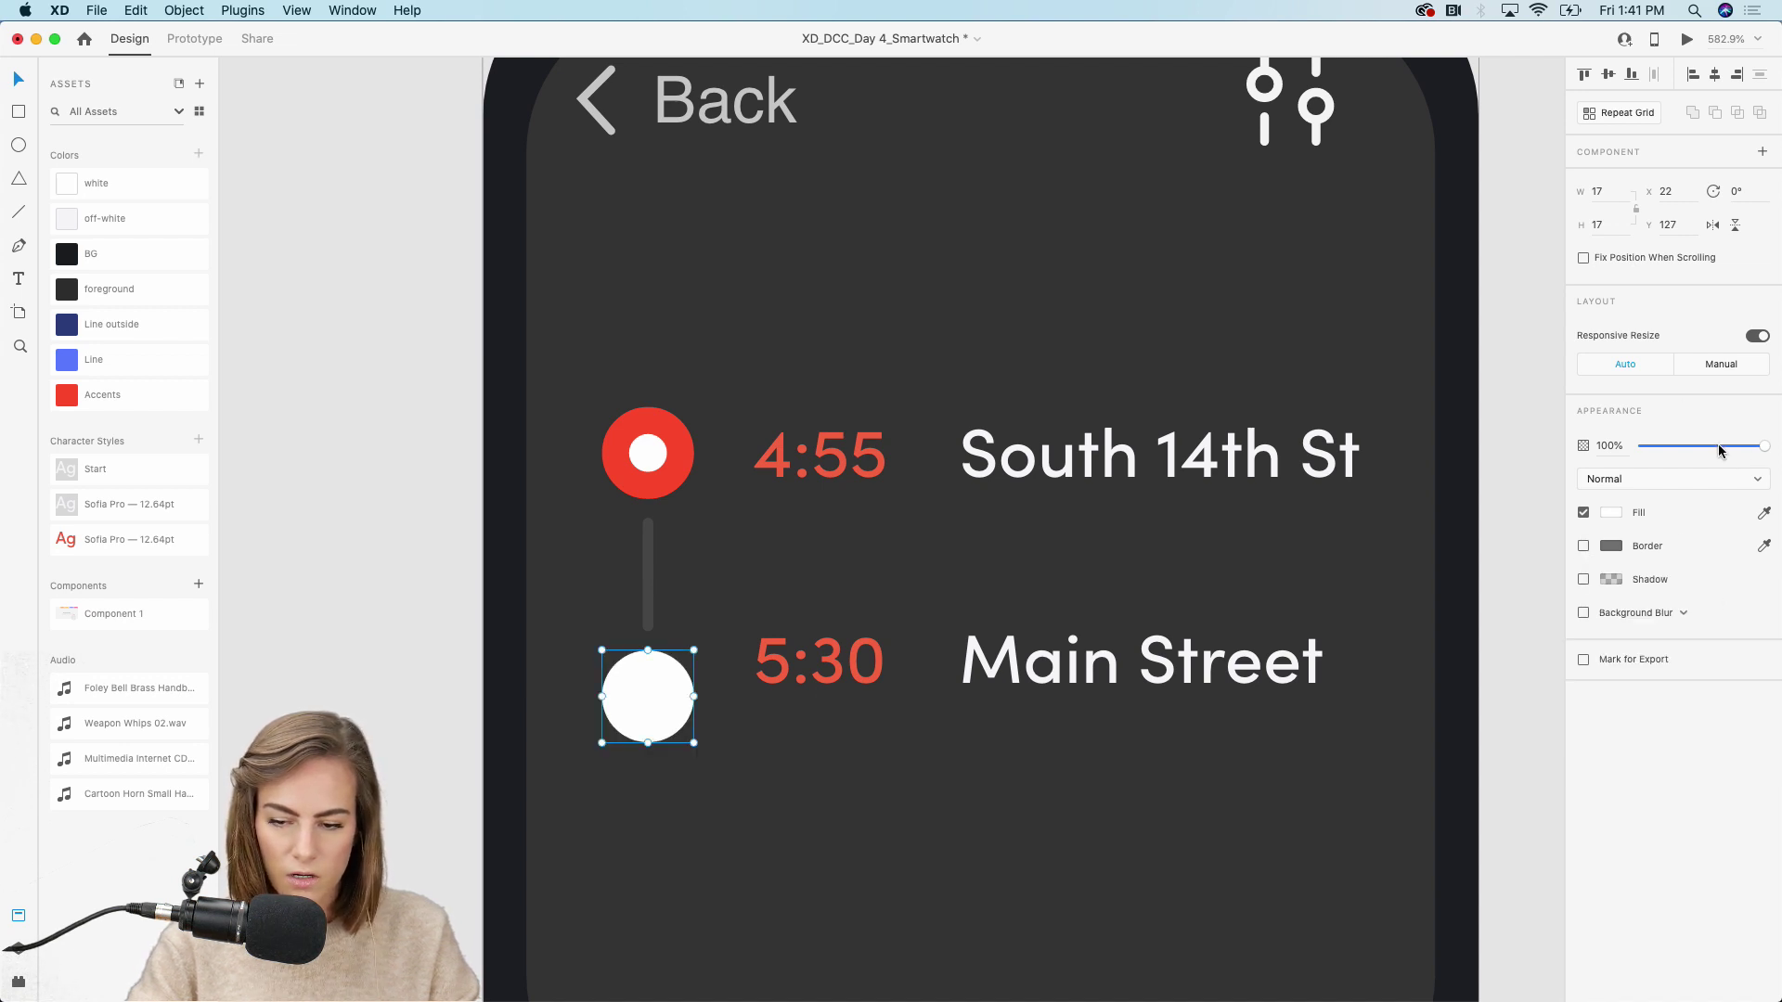
{"action": "left_click_drag", "start_coordinate": [1719, 451], "coordinate": [1684, 451]}
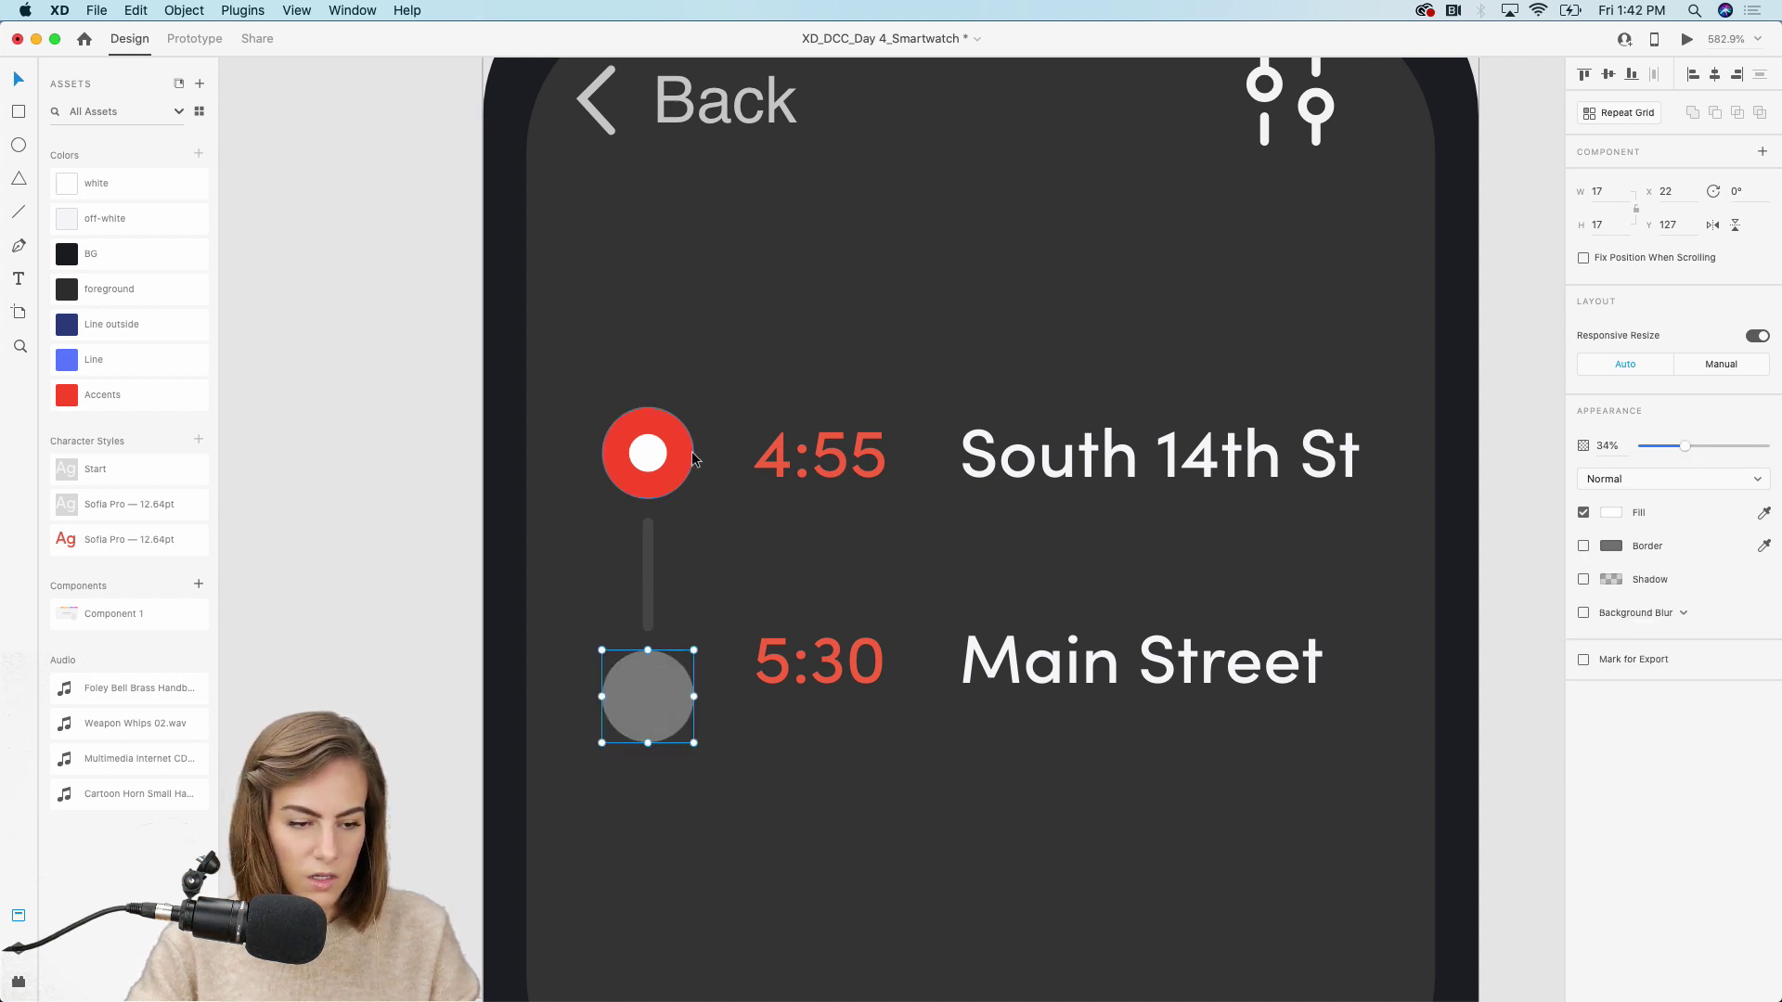
Create a smaller circle copy about 6 × 6 and centre it inside the lower circle
{"action": "left_click_drag", "start_coordinate": [694, 743], "coordinate": [649, 695]}
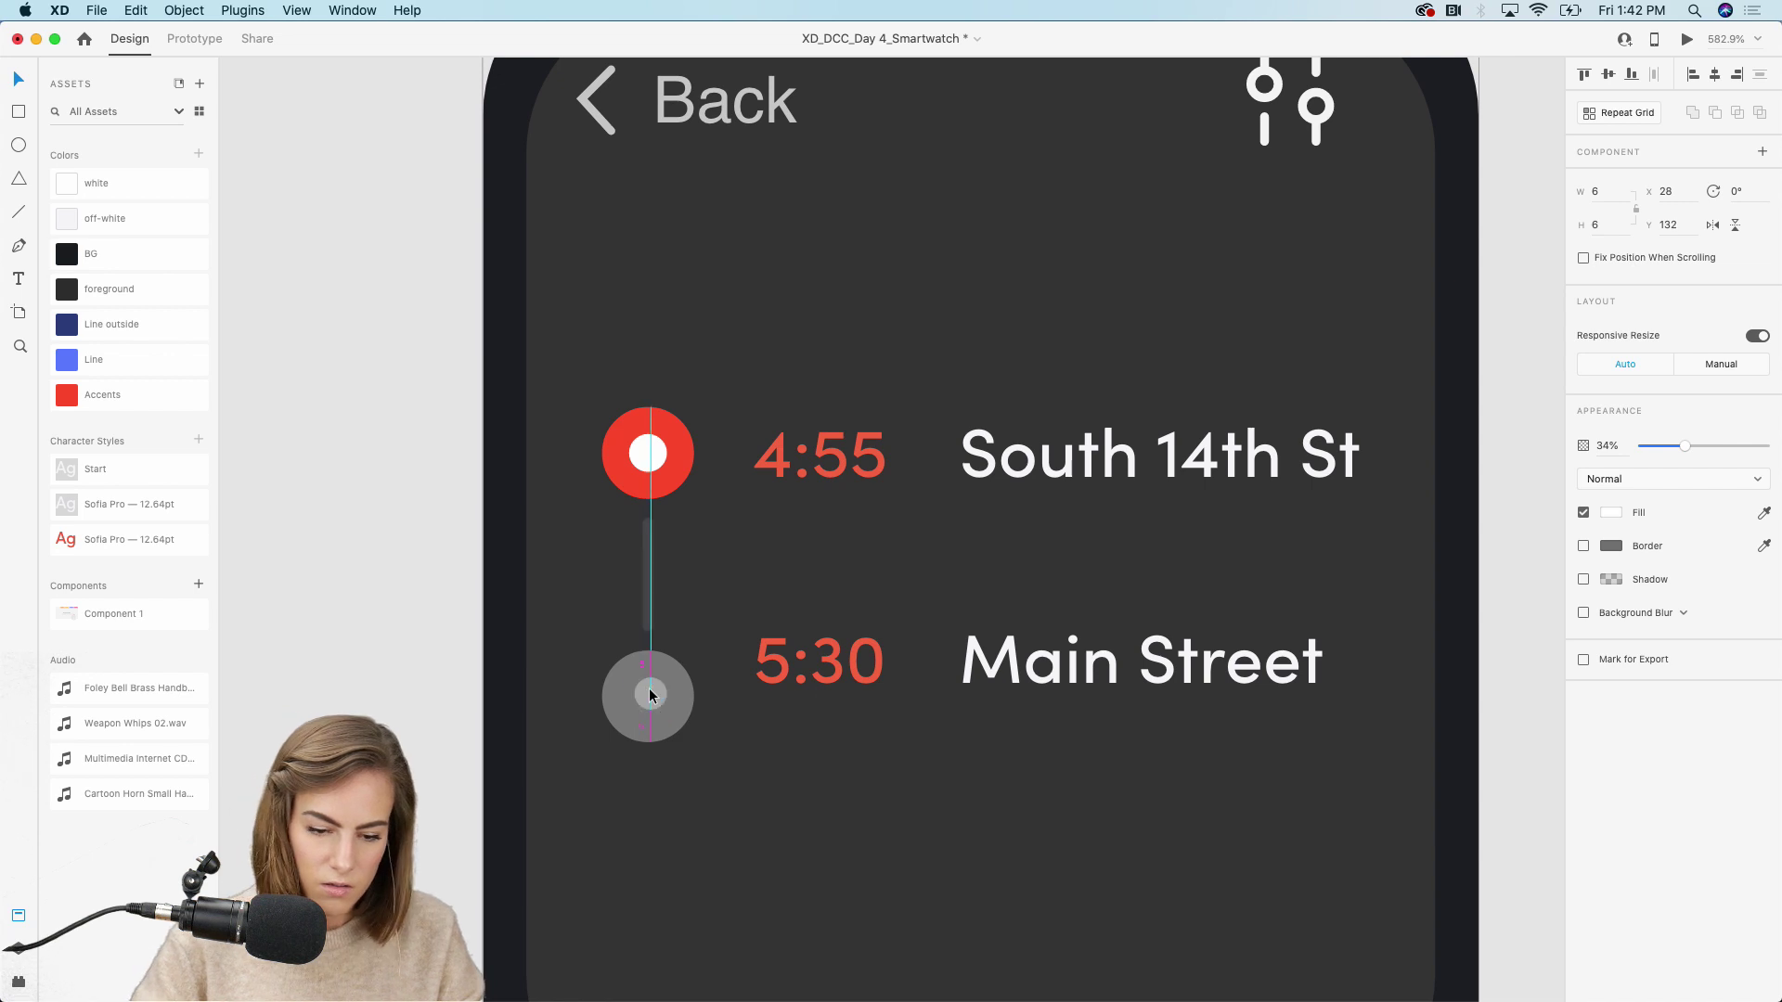
{"action": "scroll", "coordinate": [650, 687], "scroll_direction": "up", "scroll_amount": 5}
{"action": "mouse_move", "coordinate": [799, 684]}
{"action": "left_mouse_down"}
{"action": "mouse_move", "coordinate": [774, 694]}
{"action": "mouse_move", "coordinate": [788, 688]}
{"action": "left_mouse_up"}
{"action": "scroll", "coordinate": [788, 689], "scroll_direction": "up", "scroll_amount": 2}
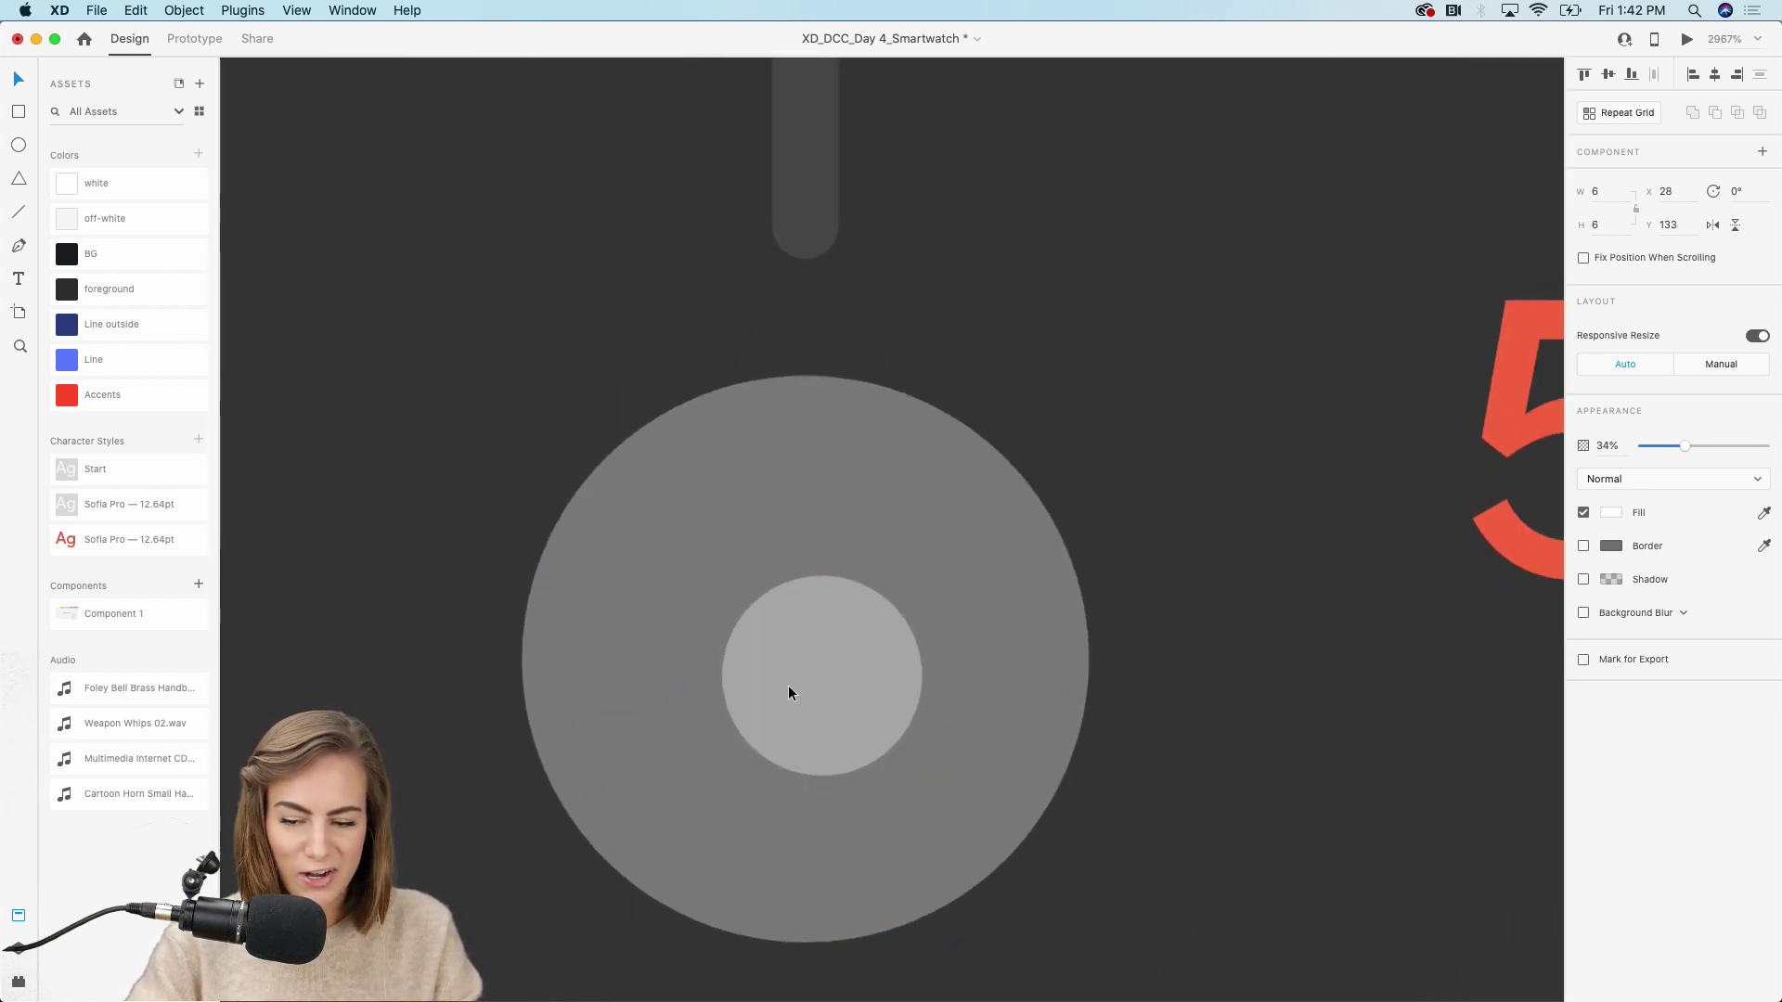
{"action": "scroll", "coordinate": [788, 685], "scroll_direction": "down", "scroll_amount": 10}
Fill the small inner circle with red sampled from the upper circle and set its opacity to 100%
{"action": "key", "text": "i"}
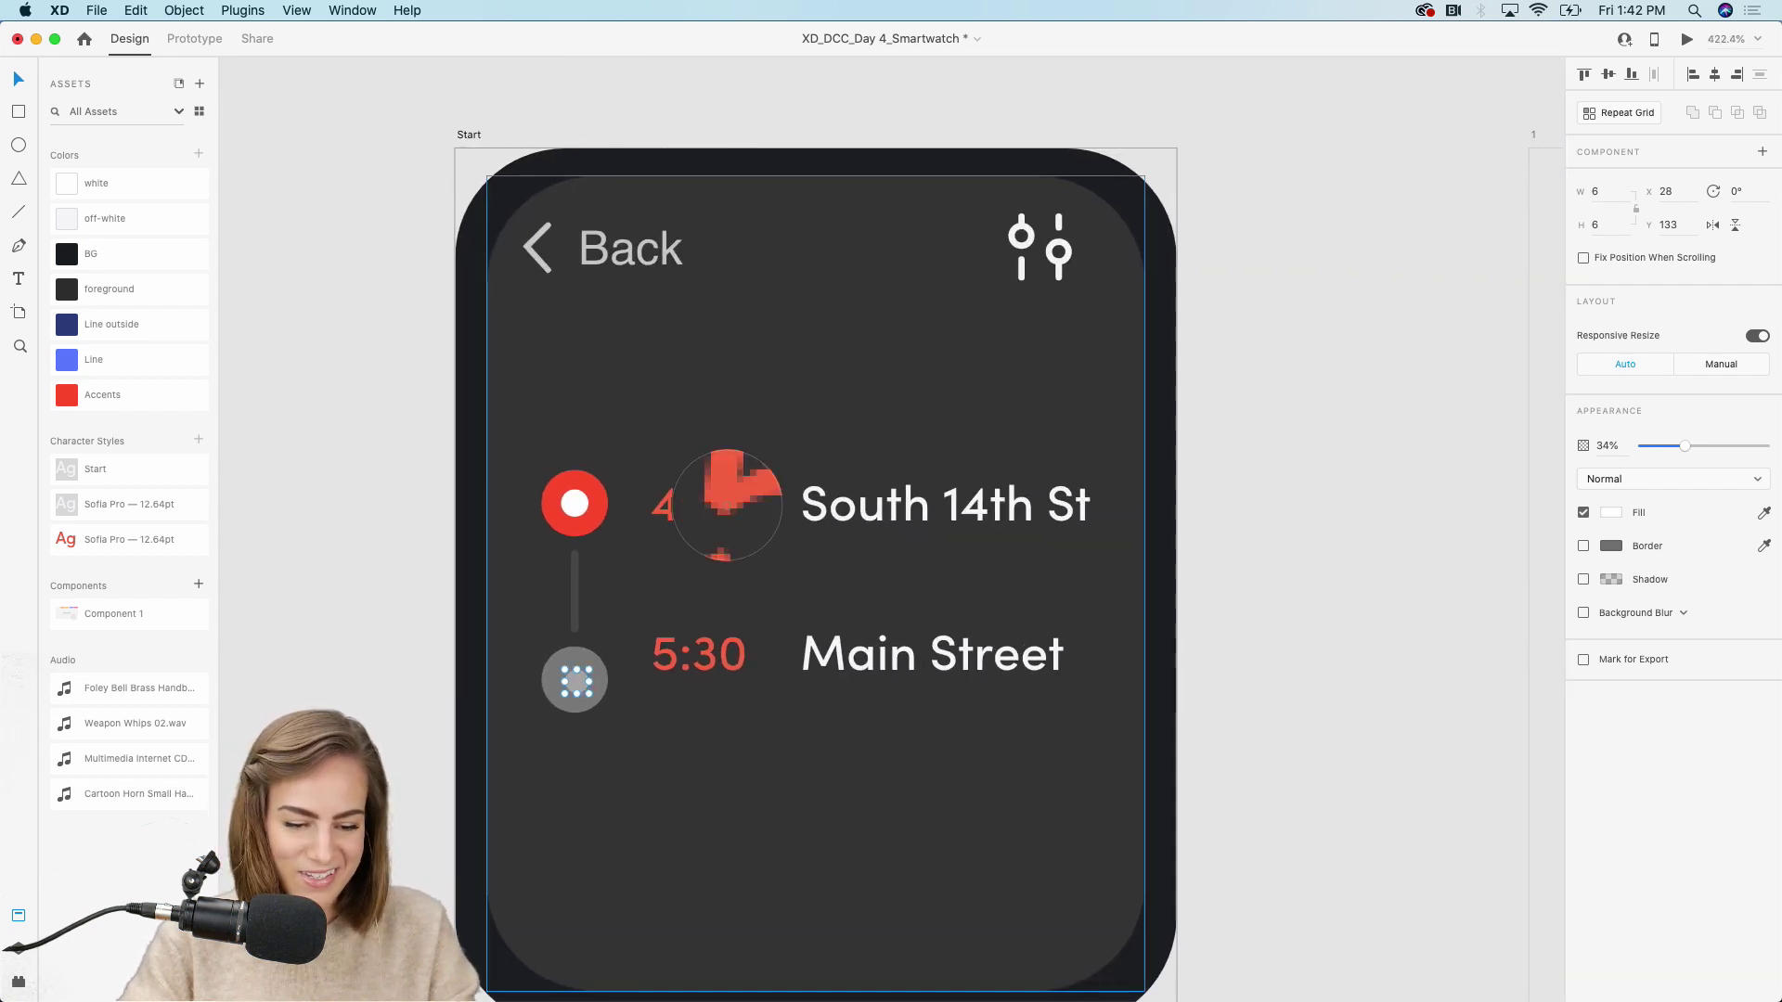
{"action": "left_click", "coordinate": [577, 484]}
{"action": "left_click_drag", "start_coordinate": [1687, 445], "coordinate": [1780, 450]}
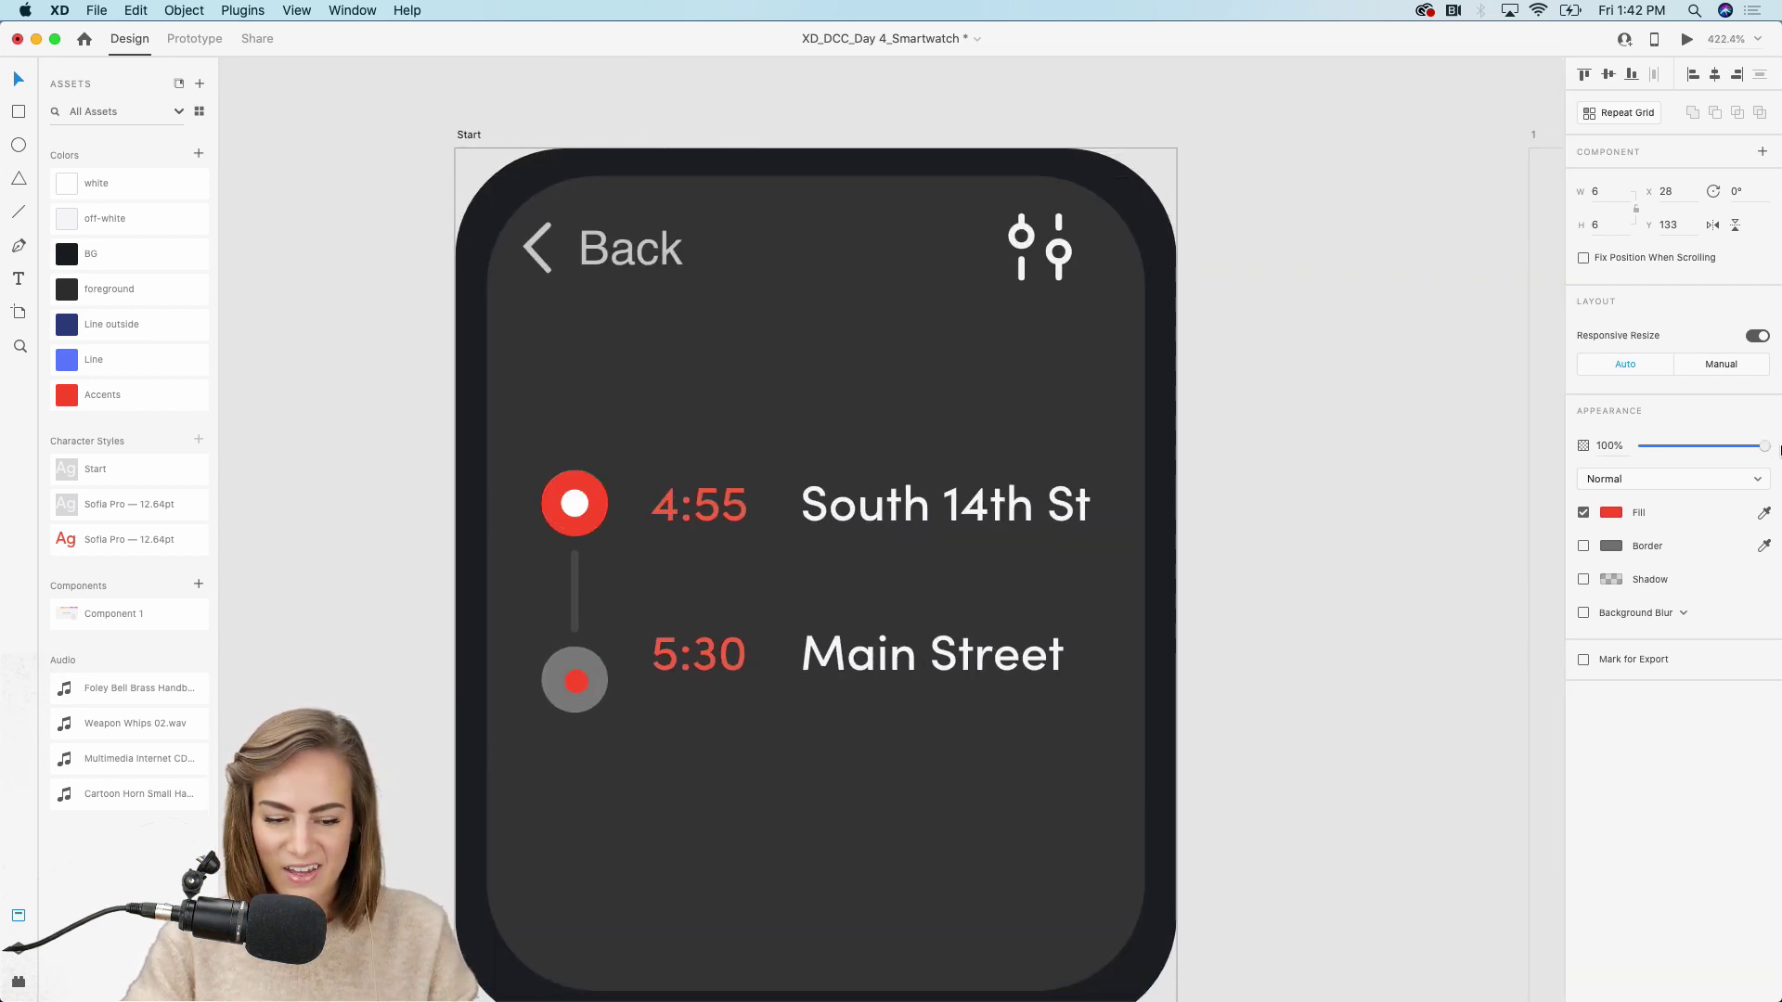
{"action": "left_click", "coordinate": [1404, 492]}
Select both route rows with their circles and connecting line and move them up towards the Back header
{"action": "scroll", "coordinate": [1403, 491], "scroll_direction": "down", "scroll_amount": 5}
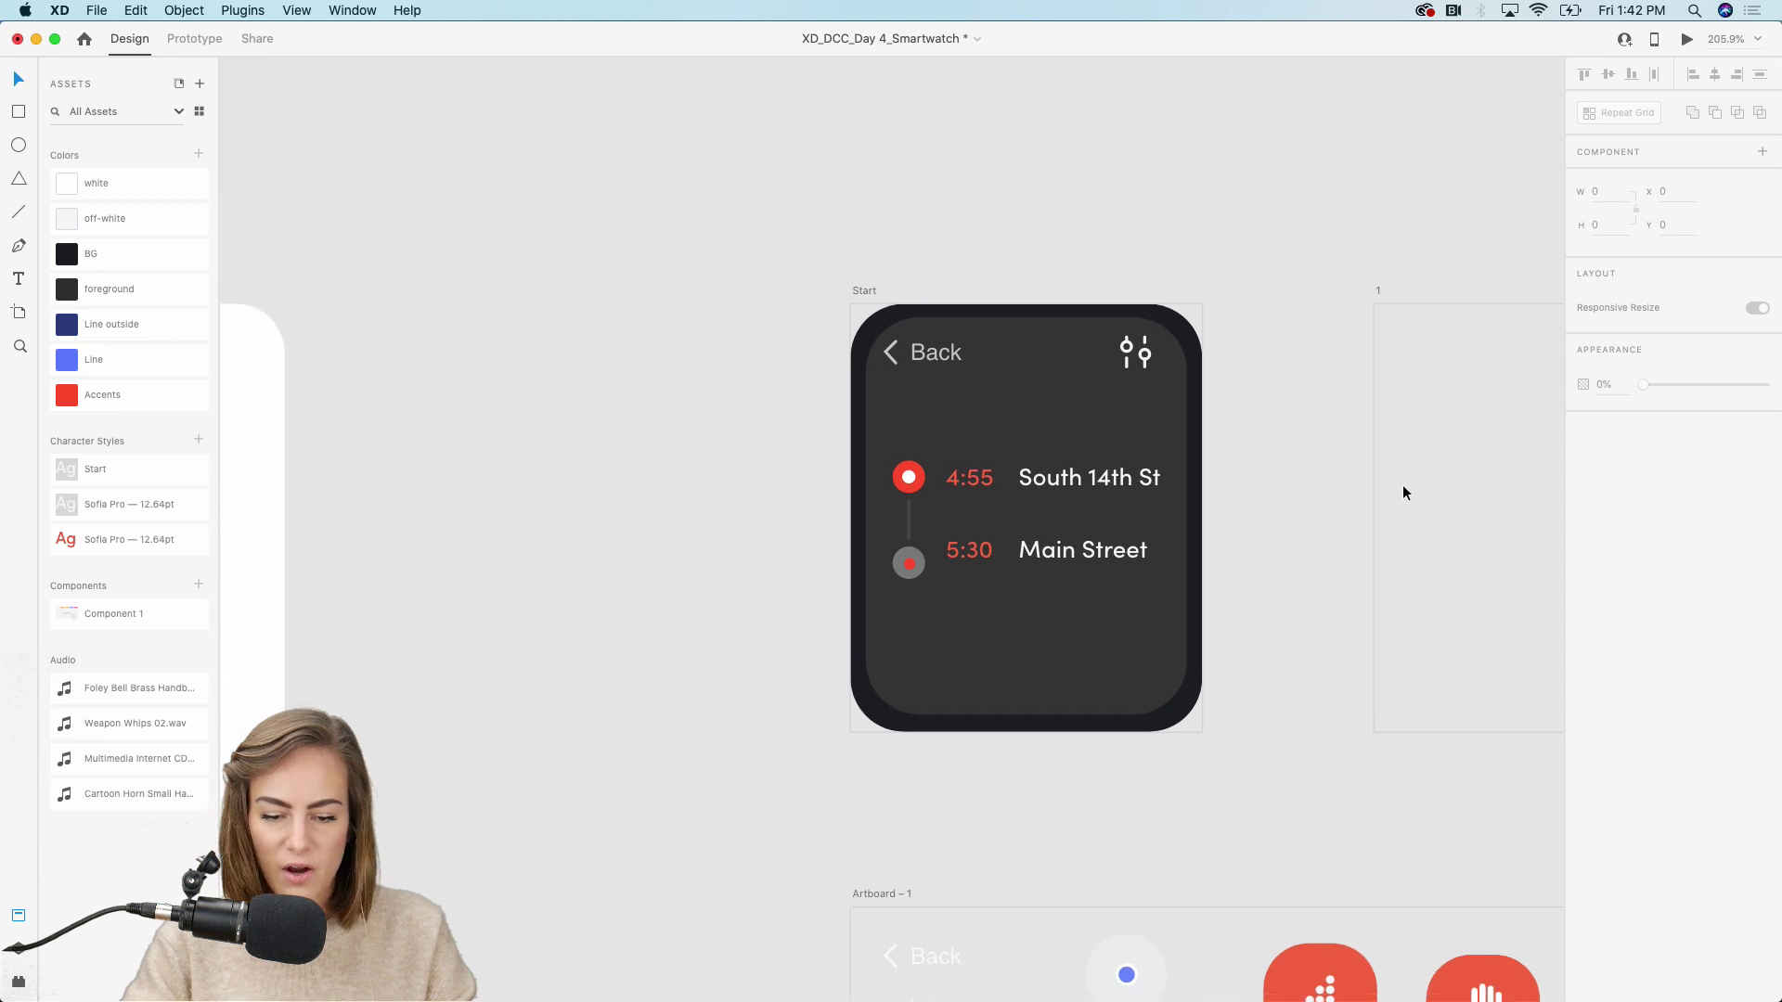
{"action": "scroll", "coordinate": [1403, 492], "scroll_direction": "up", "scroll_amount": 3}
{"action": "left_click_drag", "start_coordinate": [1155, 625], "coordinate": [590, 418]}
{"action": "left_click", "coordinate": [924, 343], "text": "shift"}
{"action": "left_click_drag", "start_coordinate": [879, 473], "coordinate": [879, 428]}
{"action": "scroll", "coordinate": [515, 476], "scroll_direction": "down", "scroll_amount": 5}
{"action": "left_click", "coordinate": [440, 500]}
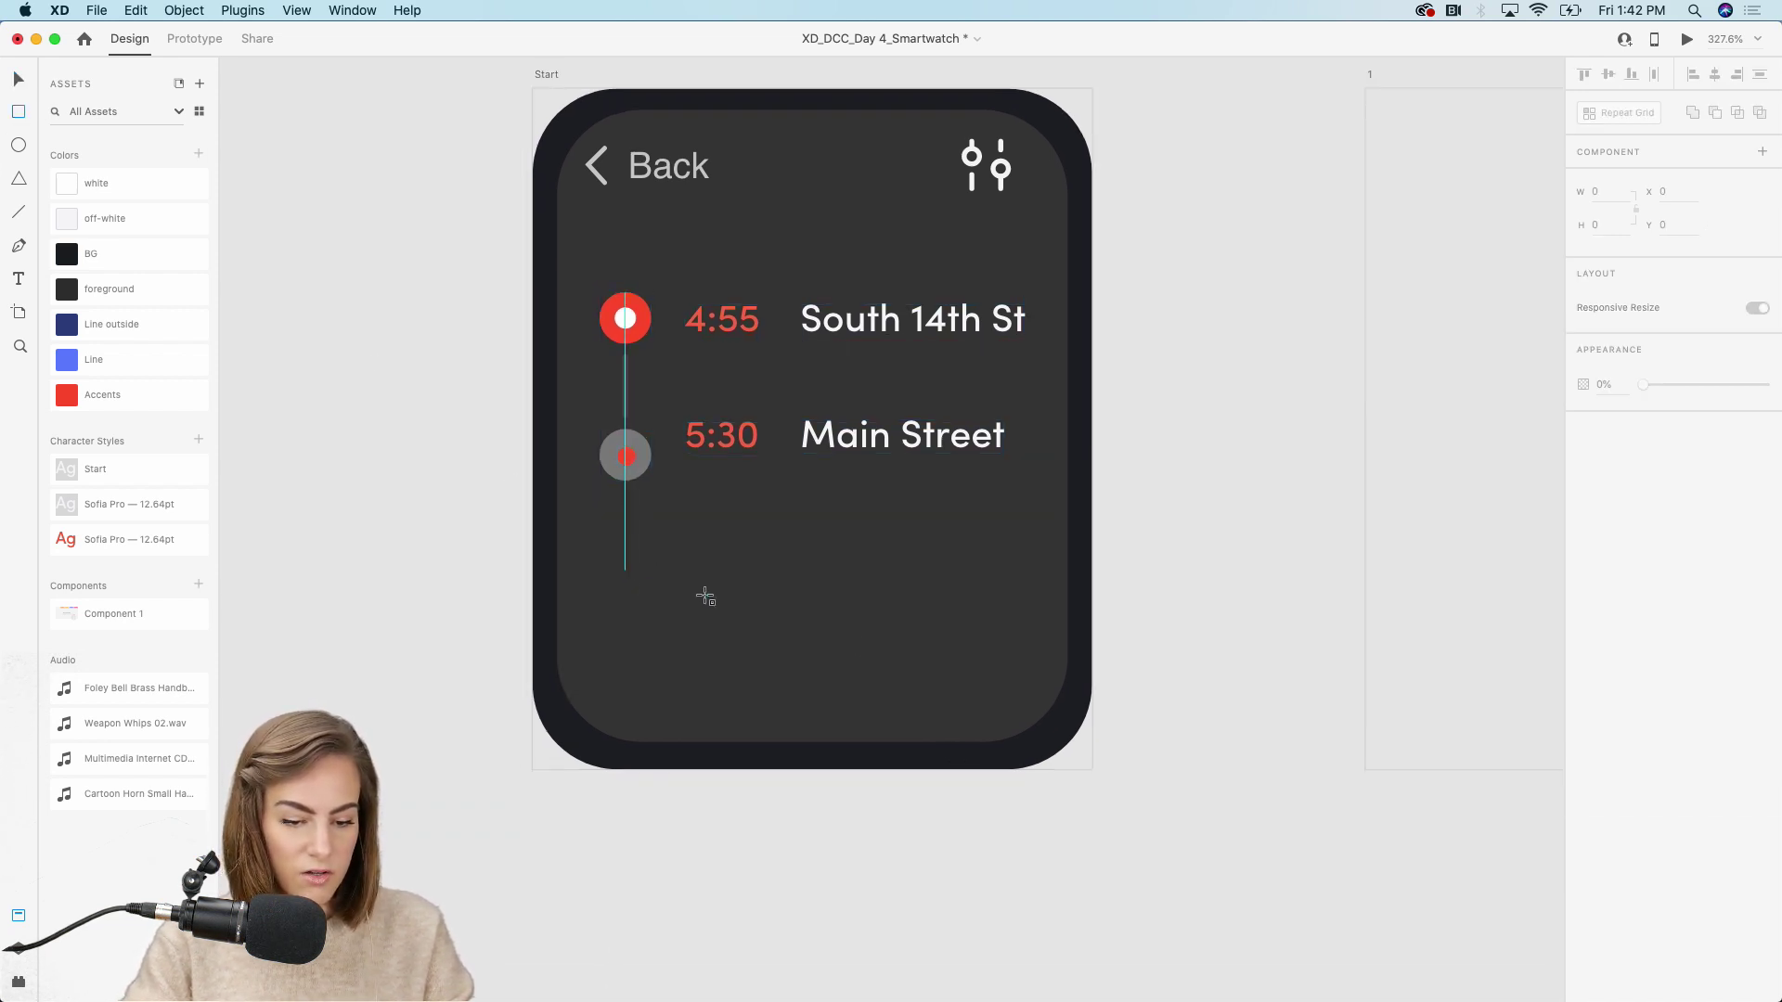
Create a borderless button shape about 124 × 39 below the route rows, with corner radius 7 and the Accents fill
{"action": "mouse_move", "coordinate": [628, 570]}
{"action": "left_mouse_down"}
{"action": "mouse_move", "coordinate": [1021, 700]}
{"action": "mouse_move", "coordinate": [1004, 686]}
{"action": "left_mouse_up"}
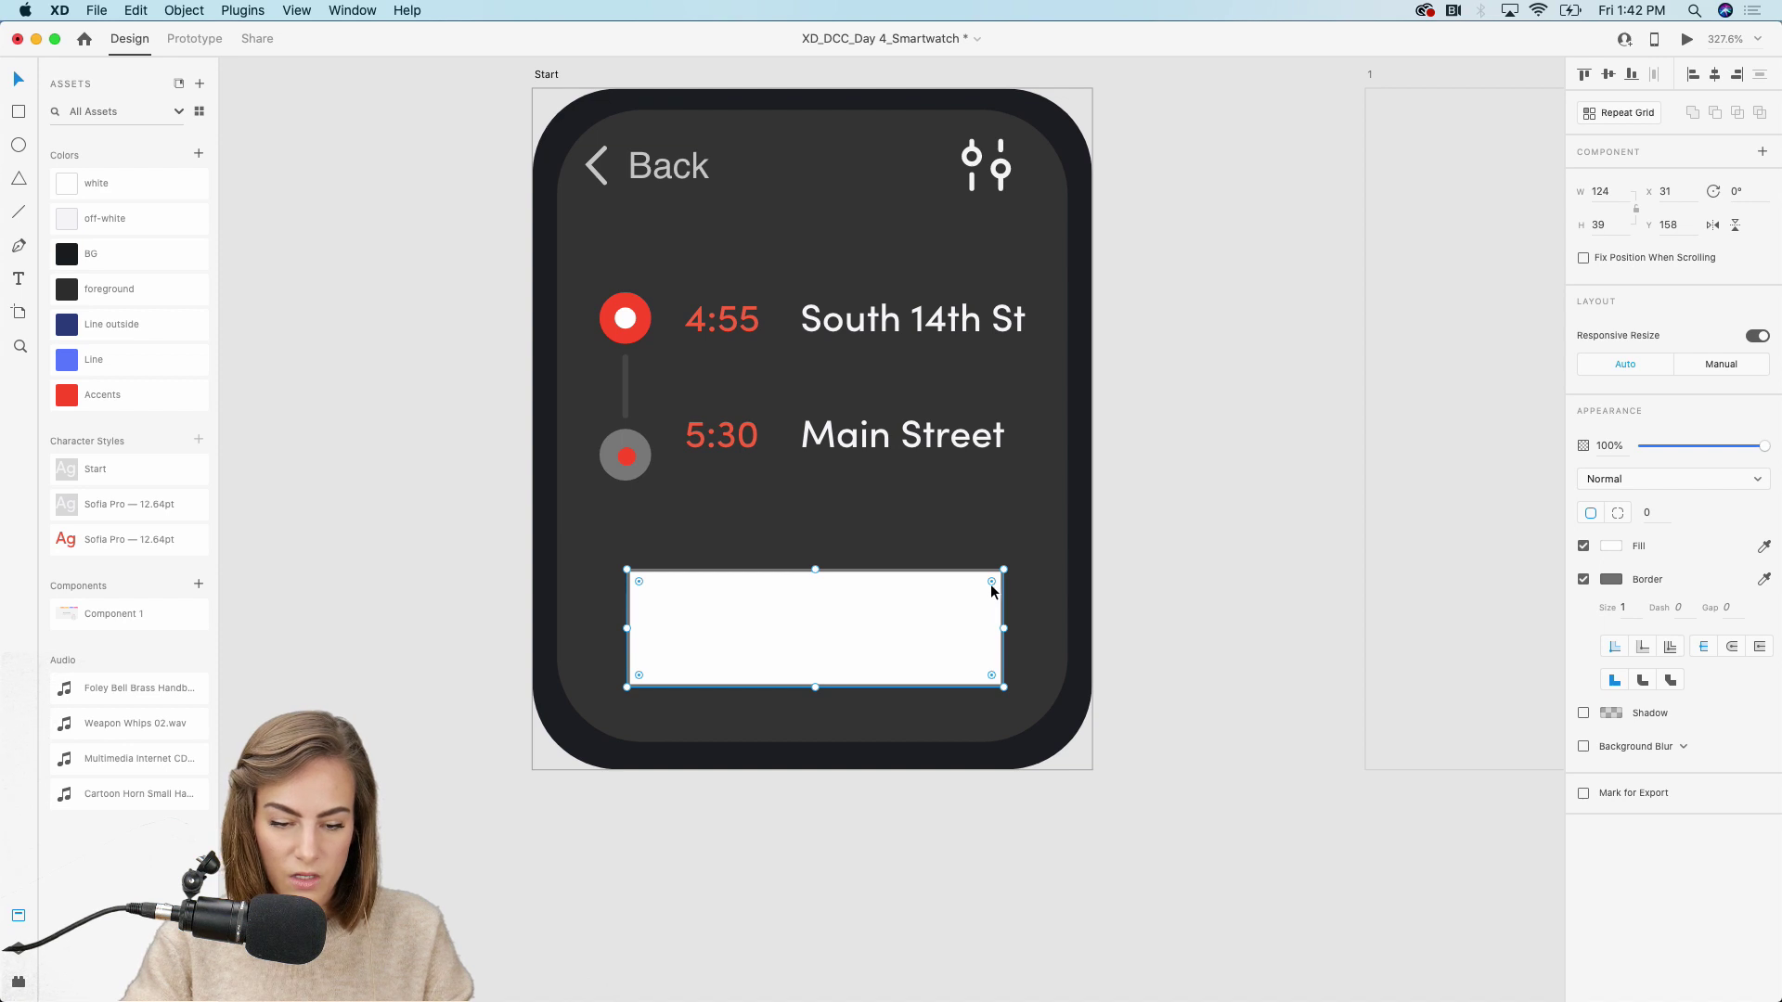
{"action": "left_click_drag", "start_coordinate": [989, 582], "coordinate": [982, 584]}
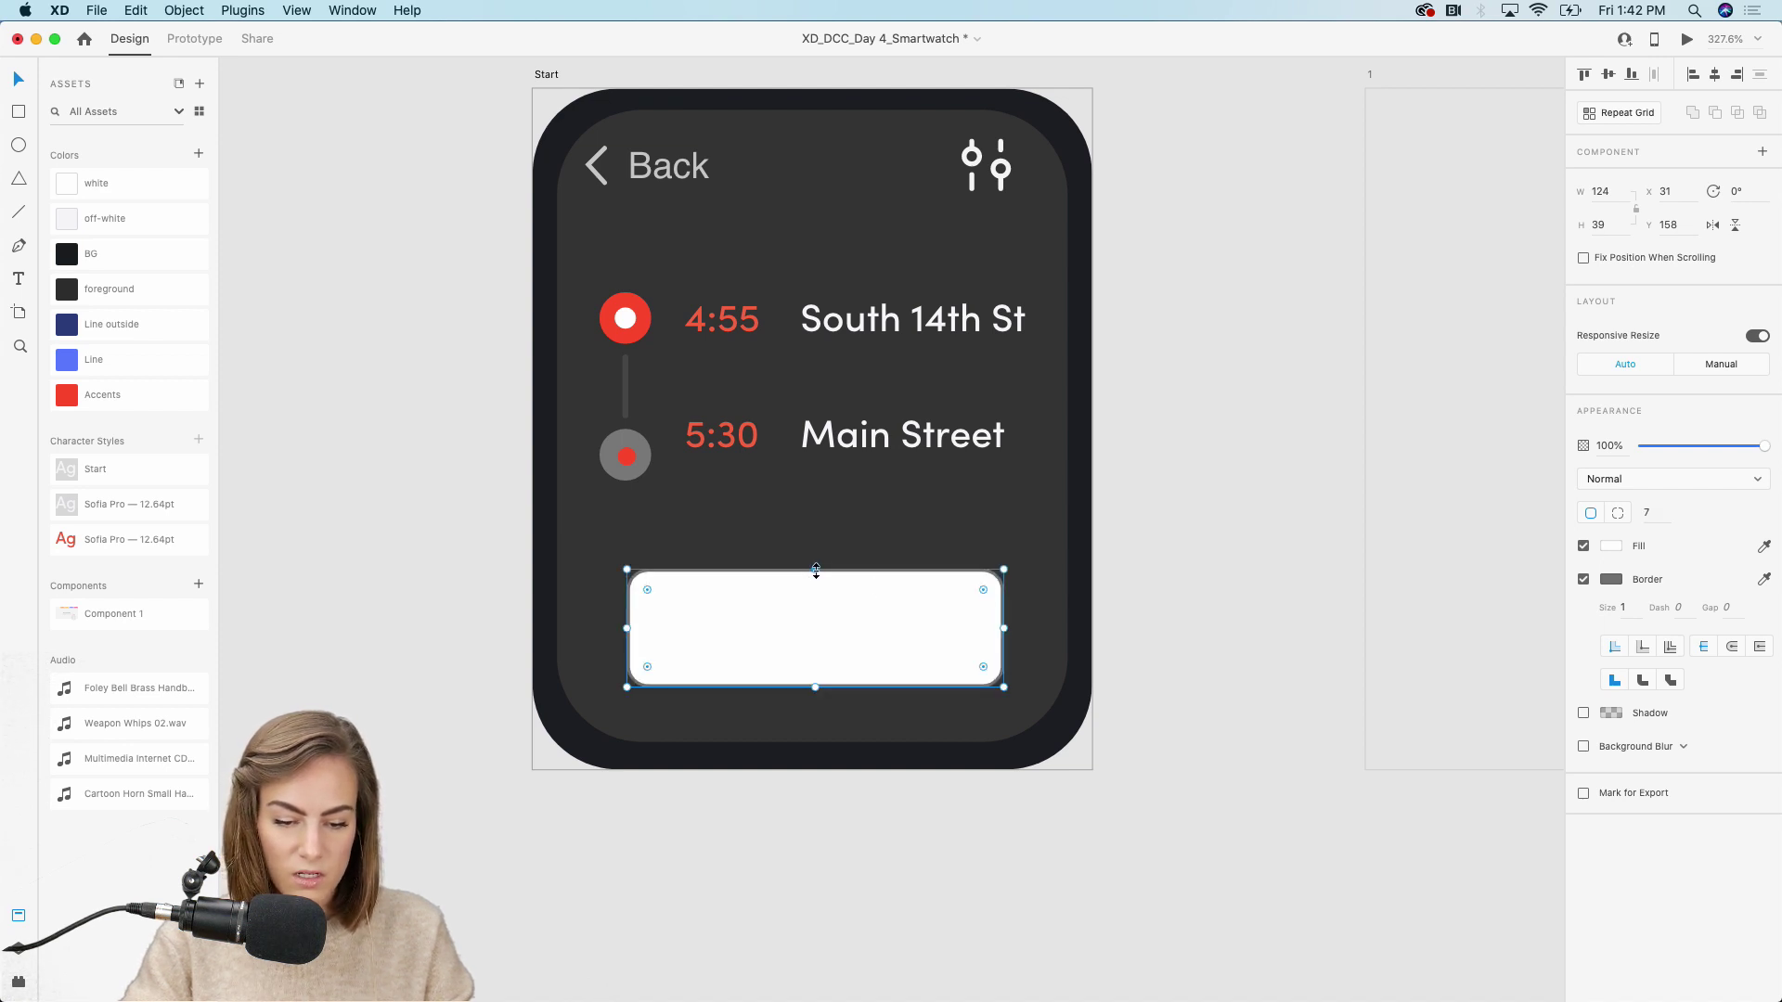
{"action": "left_click_drag", "start_coordinate": [815, 576], "coordinate": [803, 579]}
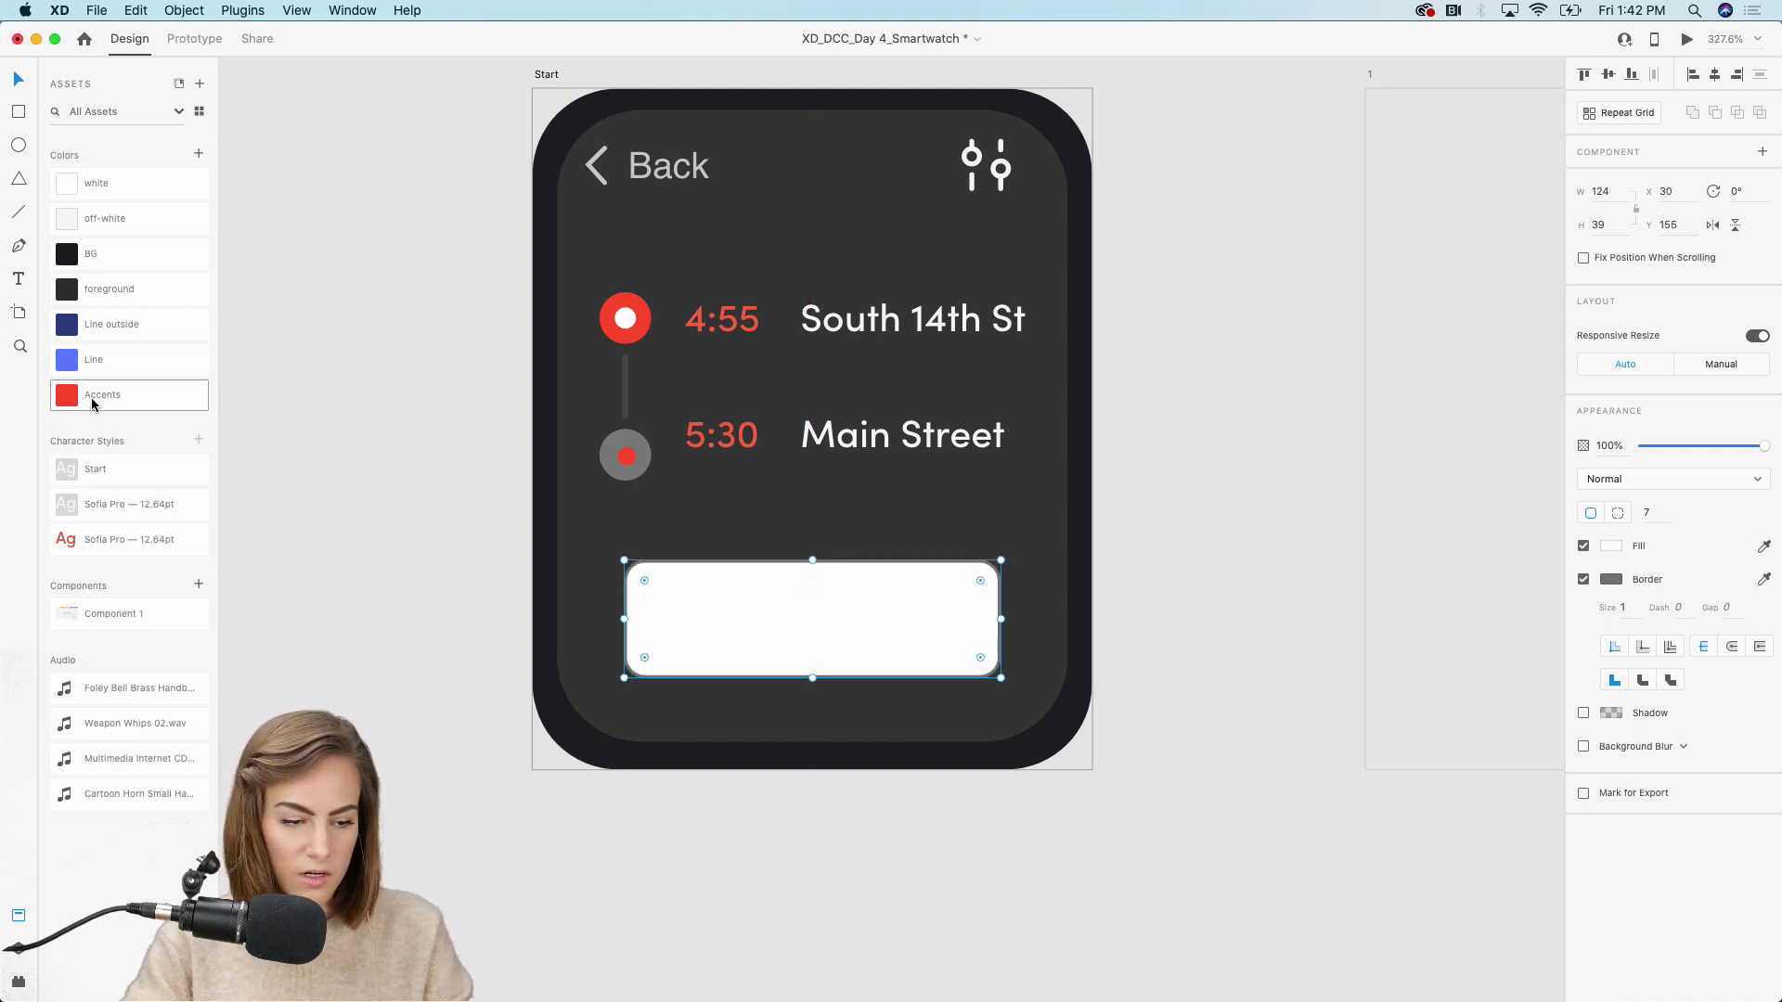
{"action": "left_click", "coordinate": [93, 405]}
{"action": "left_click", "coordinate": [1583, 580]}
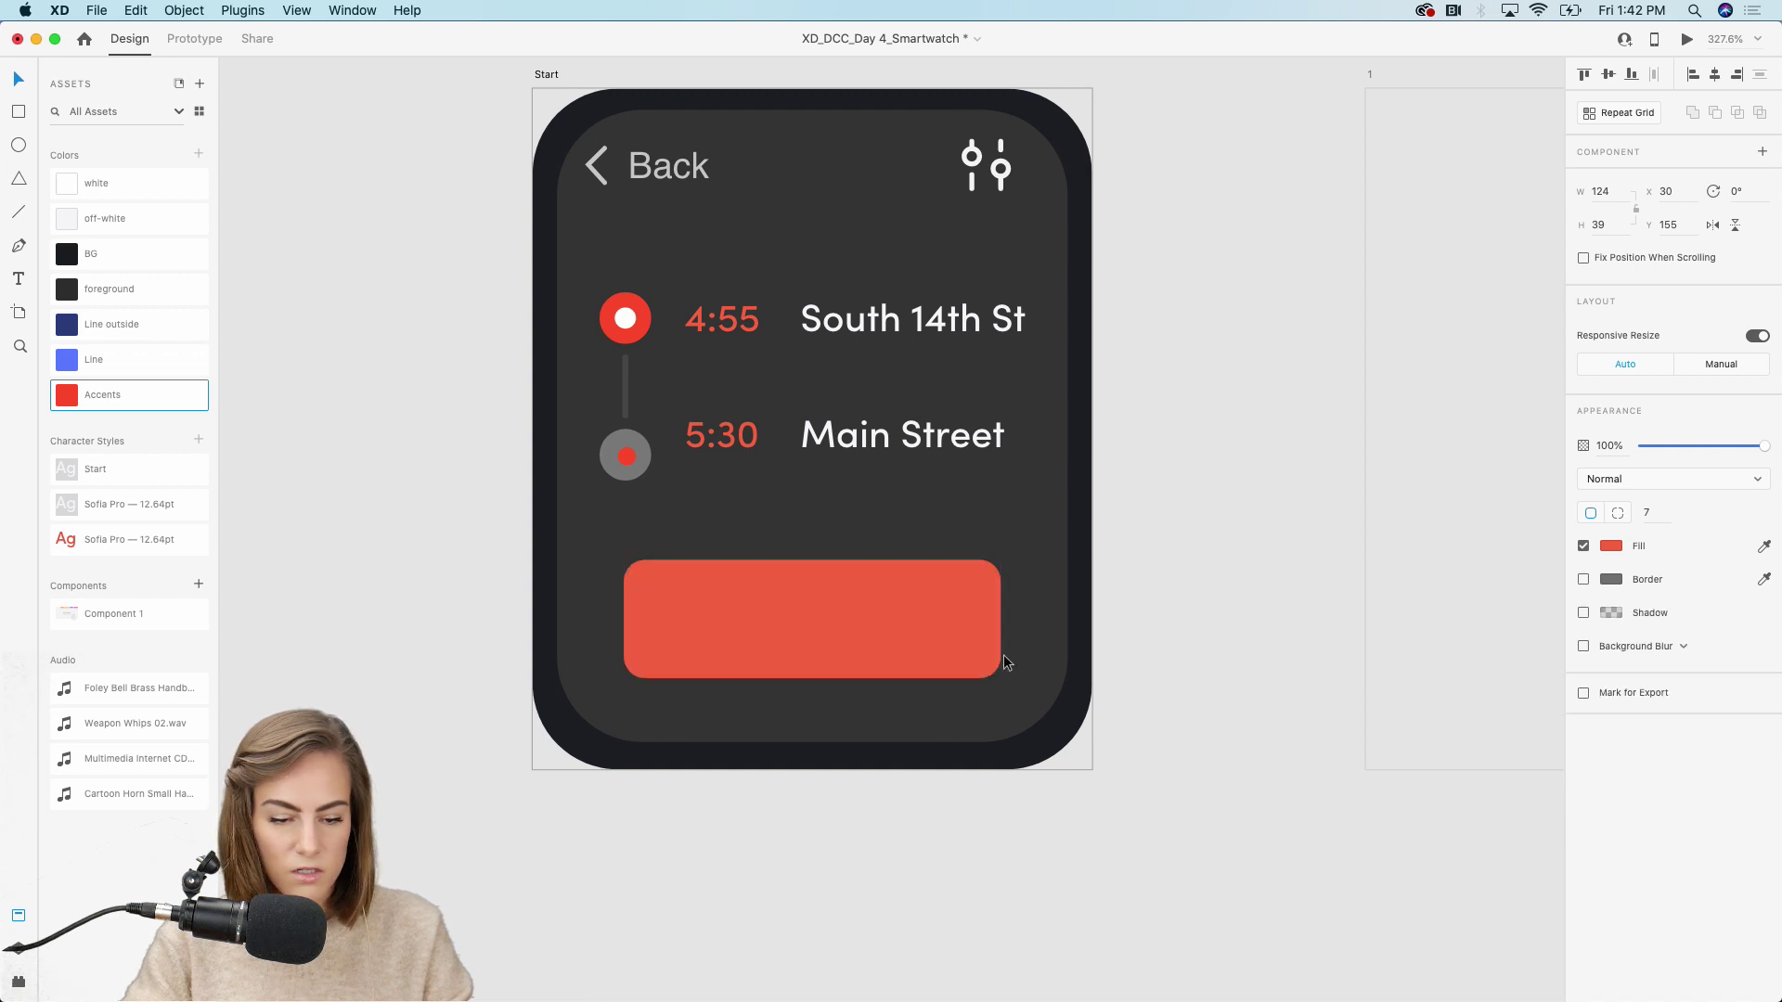
Add the text "Start", switch it to auto width, and move it onto the red button below the route rows
{"action": "left_click", "coordinate": [19, 278]}
{"action": "left_click_drag", "start_coordinate": [697, 506], "coordinate": [903, 585]}
{"action": "type", "text": "Start"}
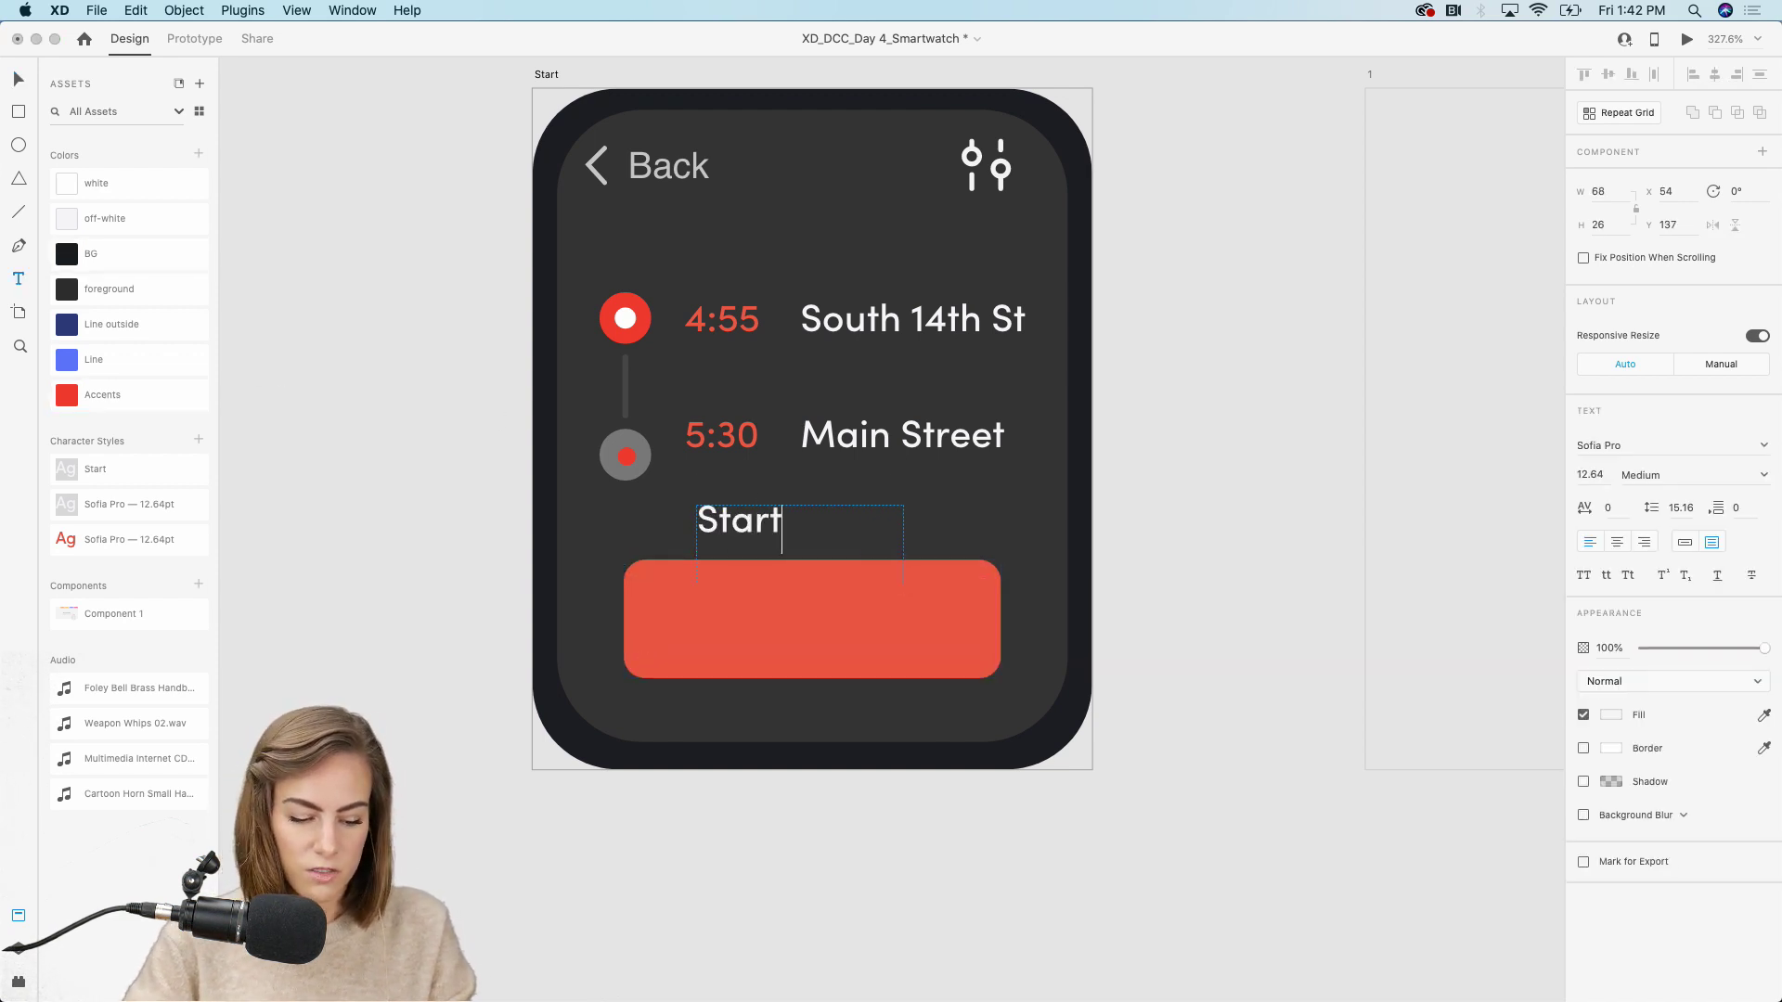
{"action": "key", "text": "Escape"}
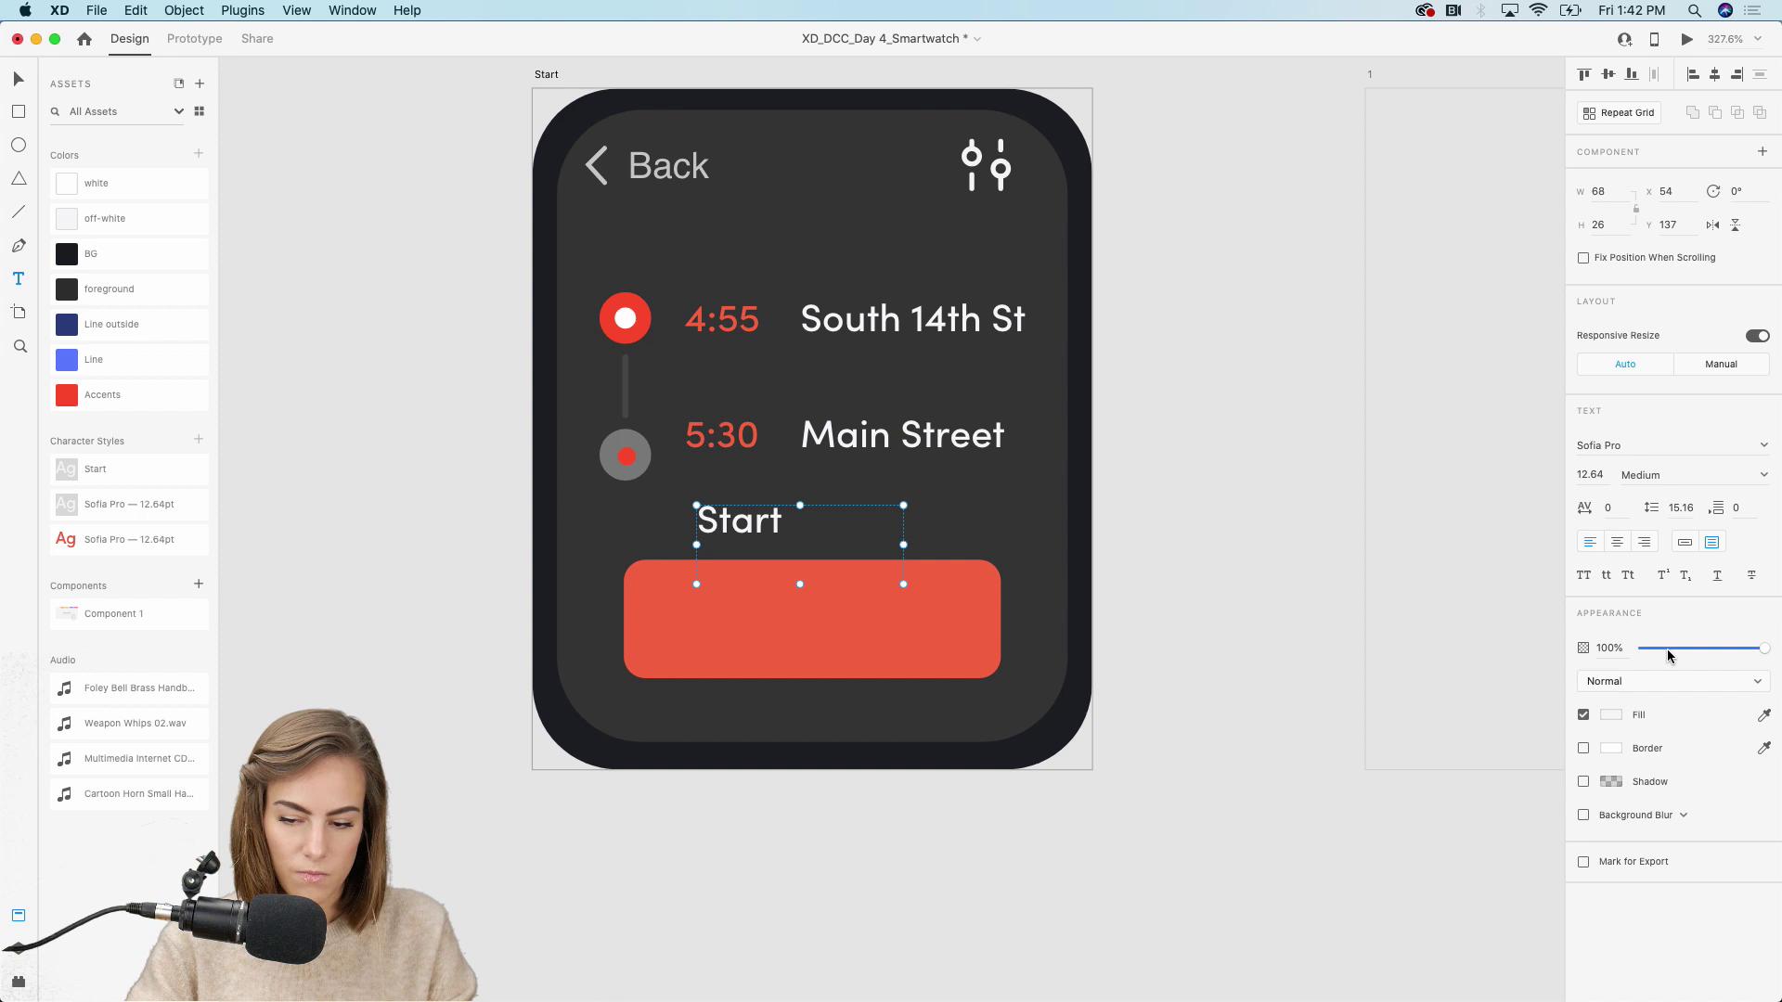
{"action": "left_click", "coordinate": [1684, 541]}
{"action": "left_click_drag", "start_coordinate": [736, 517], "coordinate": [818, 618]}
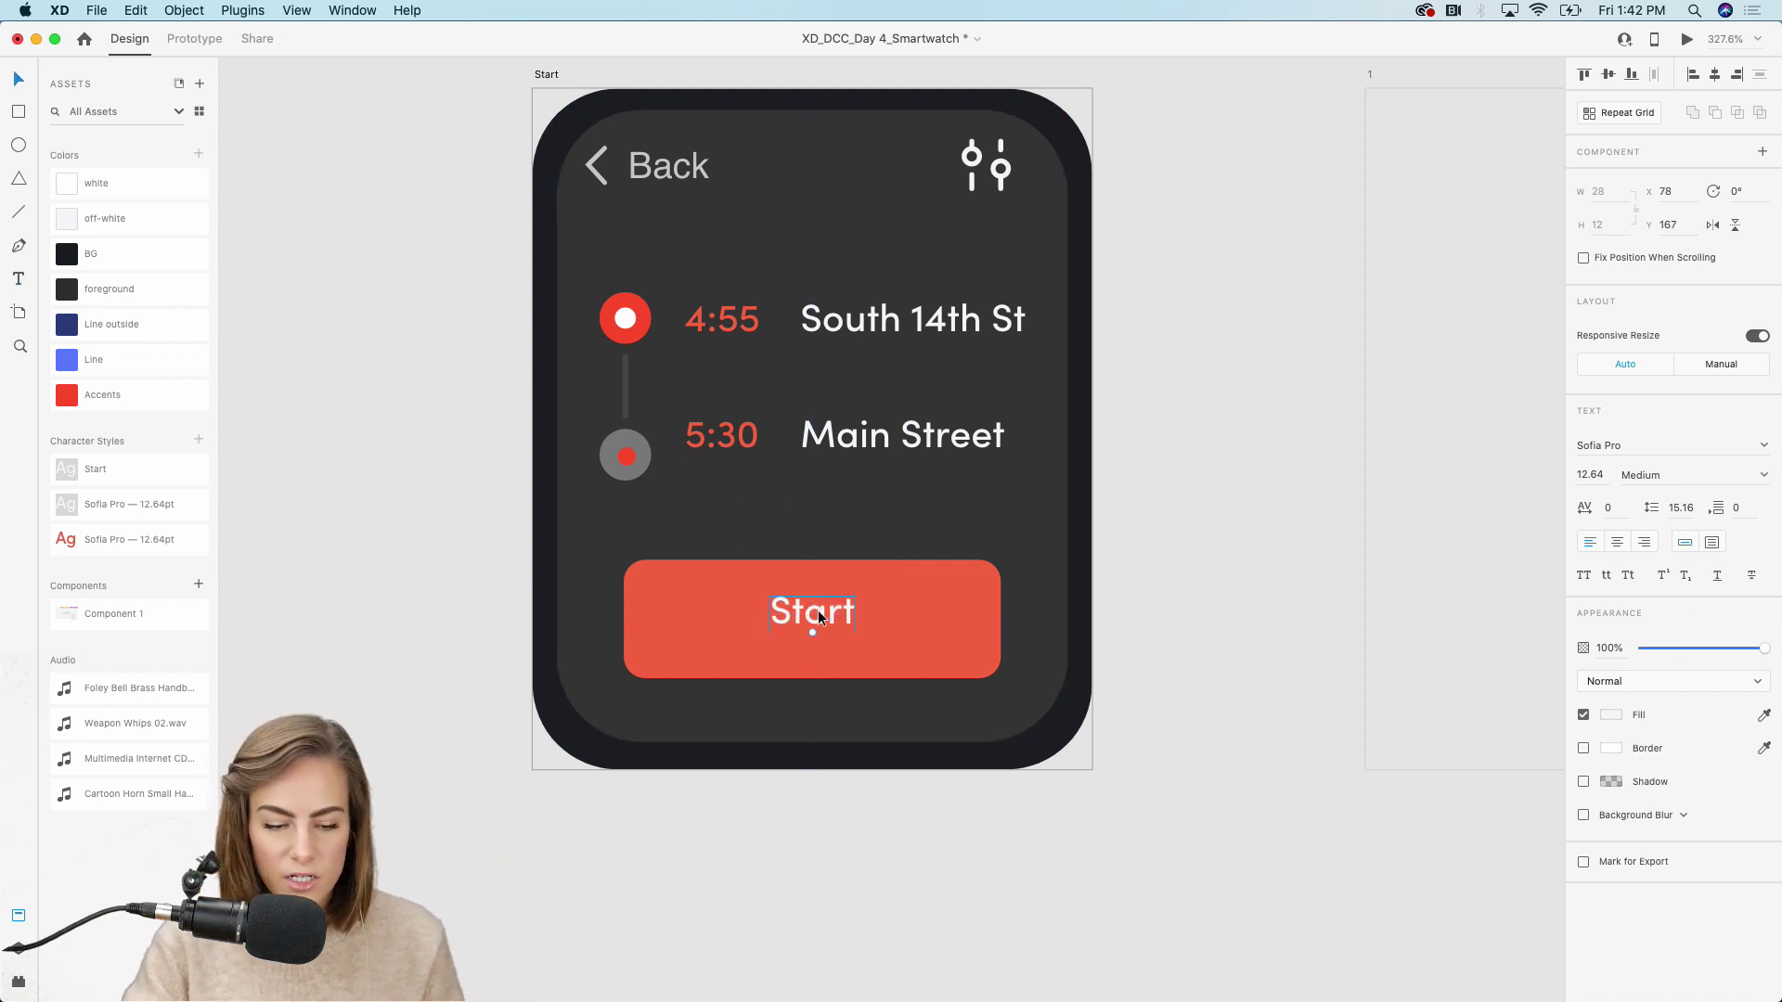
Apply the Start character style to the button label and centre the label on the red button
{"action": "left_click", "coordinate": [99, 477]}
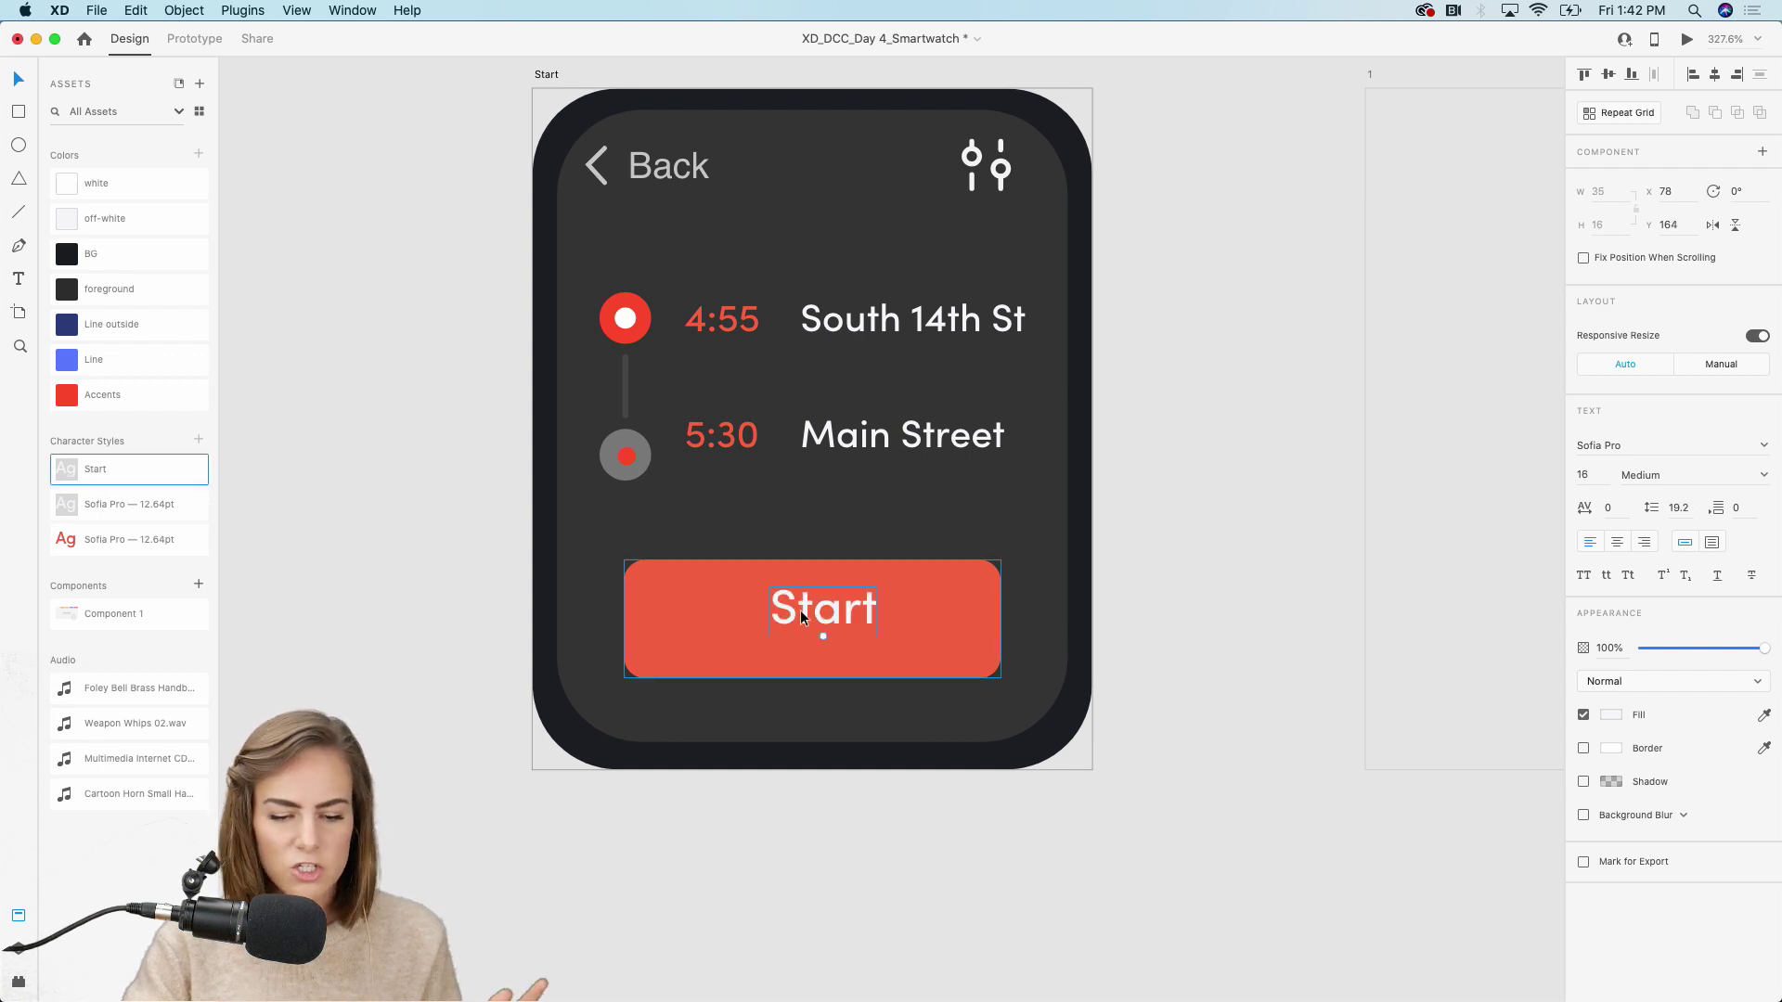
{"action": "left_click_drag", "start_coordinate": [803, 618], "coordinate": [832, 623]}
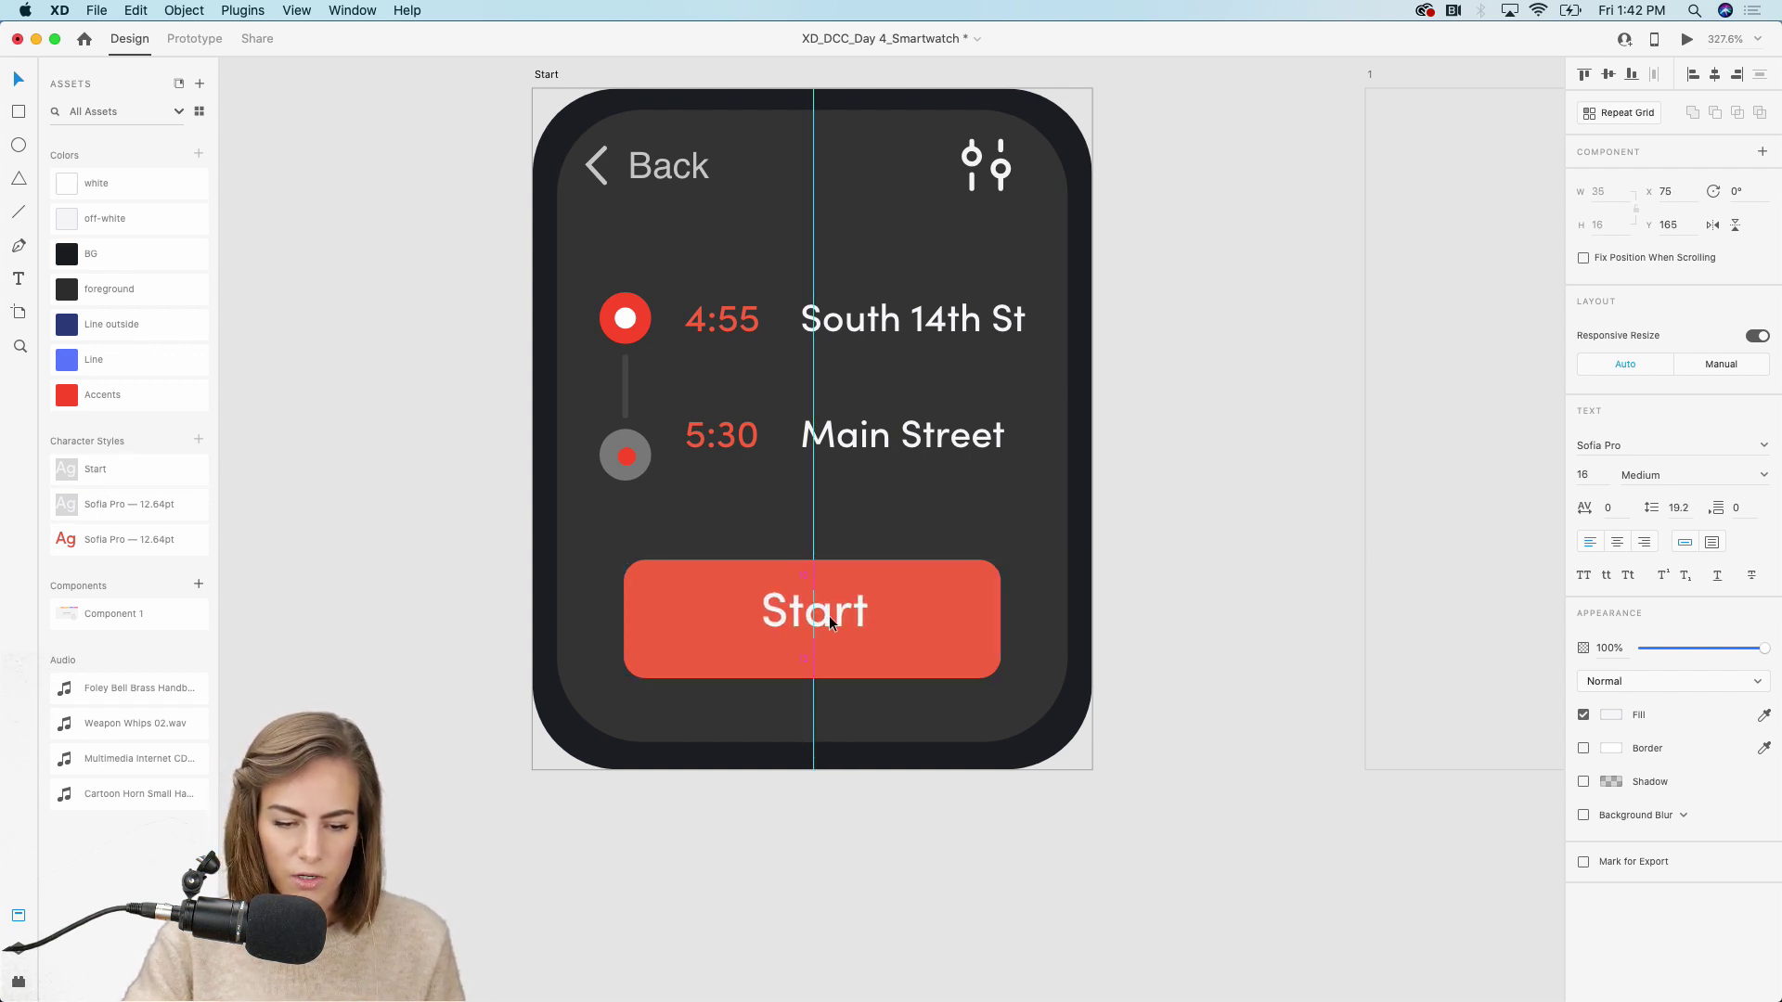
{"action": "left_click", "coordinate": [918, 605]}
{"action": "left_click", "coordinate": [1210, 537]}
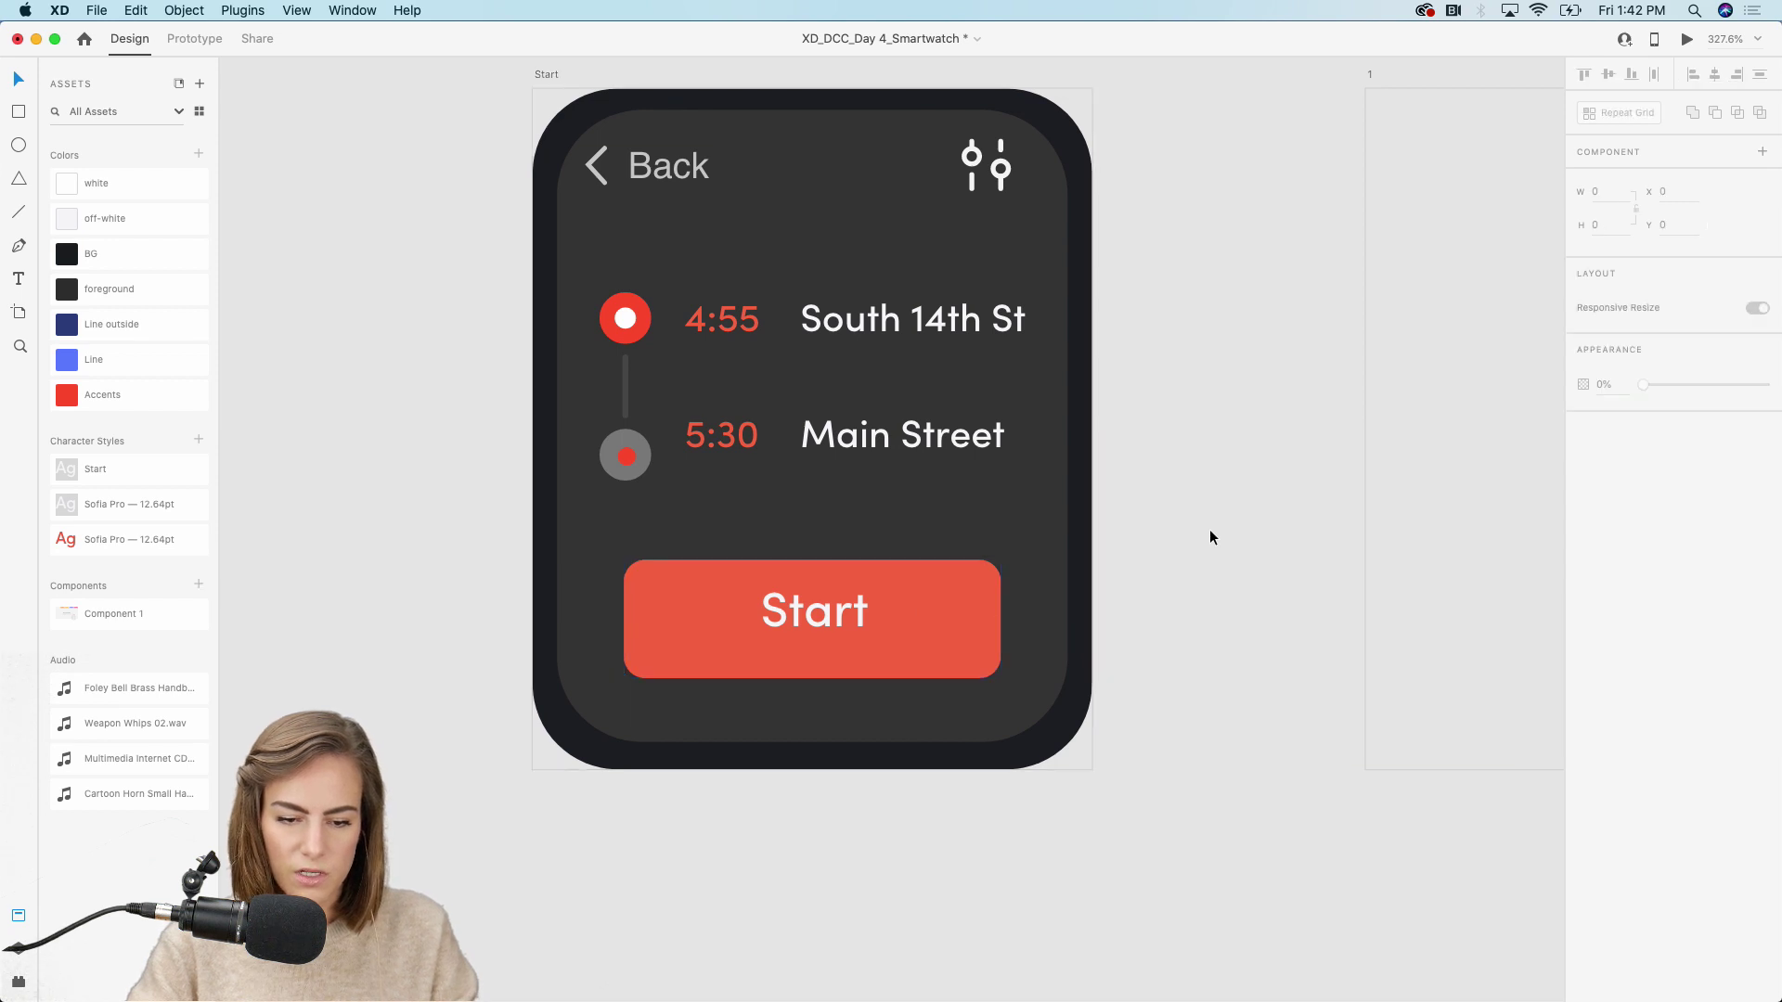
Copy the watch body, foreground shape and Back header with its settings icon from the Start artboard into artboard 1
{"action": "scroll", "coordinate": [1210, 536], "scroll_direction": "down", "scroll_amount": 5}
{"action": "scroll", "coordinate": [1210, 536], "scroll_direction": "right", "scroll_amount": 2}
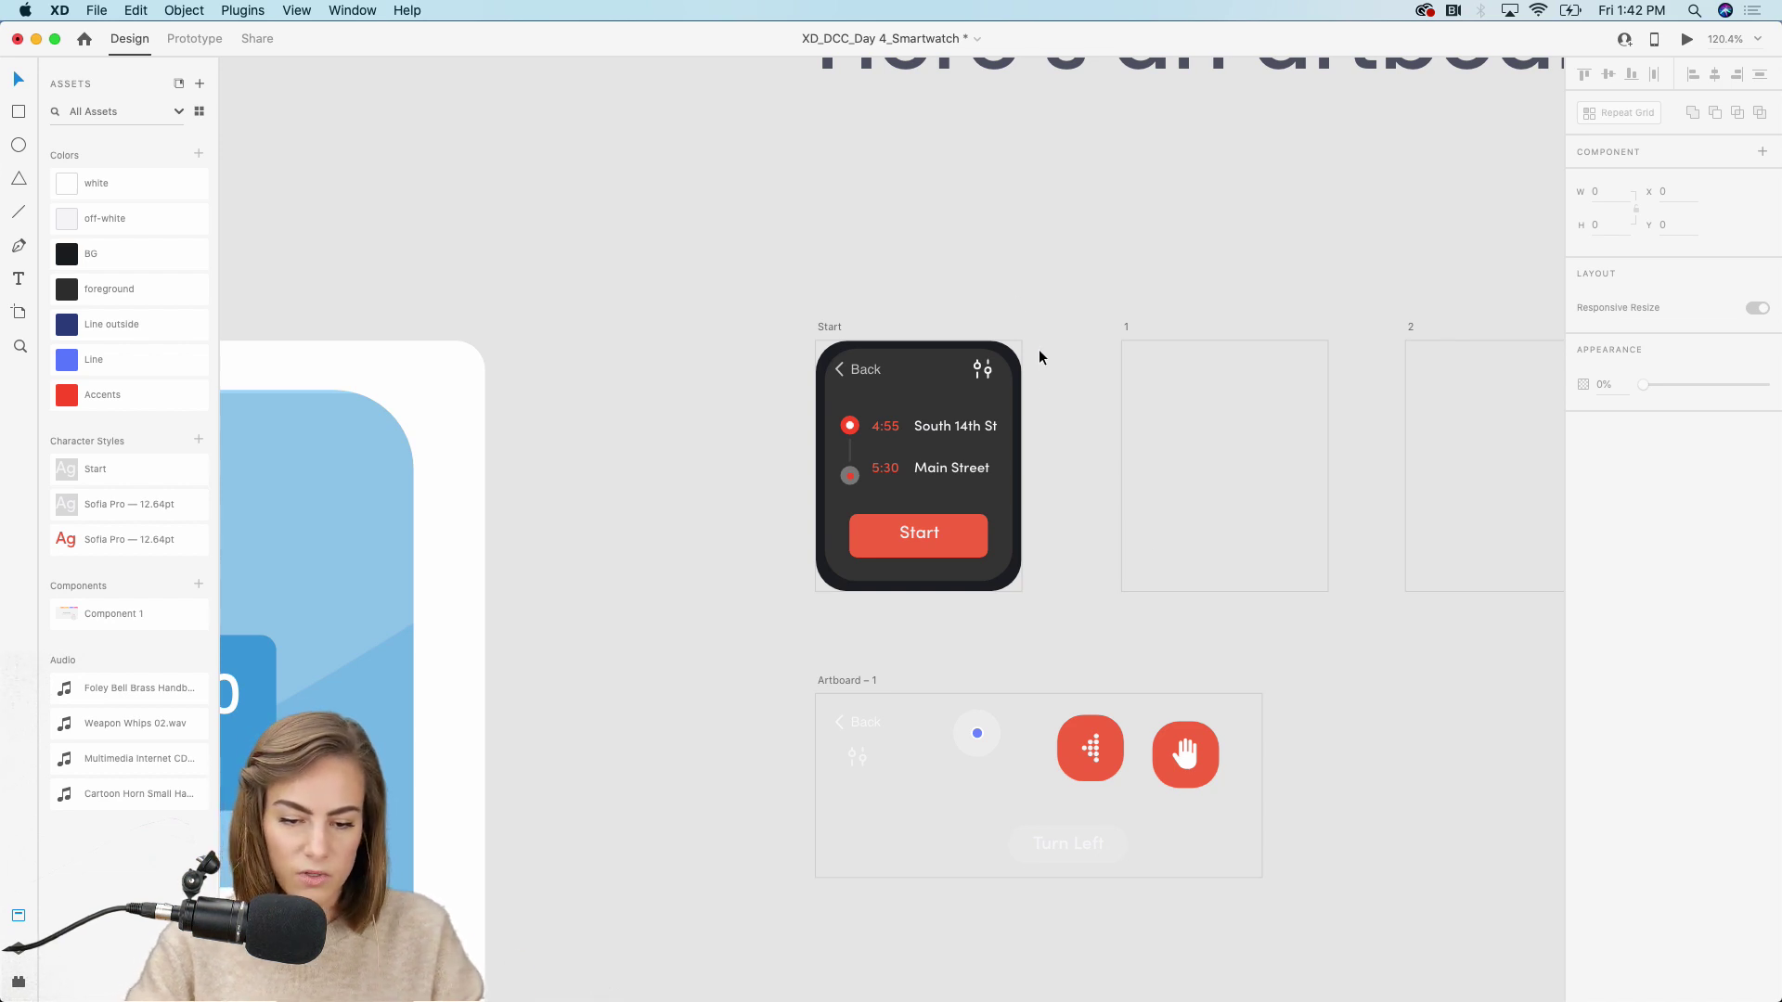
{"action": "left_click", "coordinate": [1018, 367]}
{"action": "scroll", "coordinate": [946, 371], "scroll_direction": "right", "scroll_amount": 3}
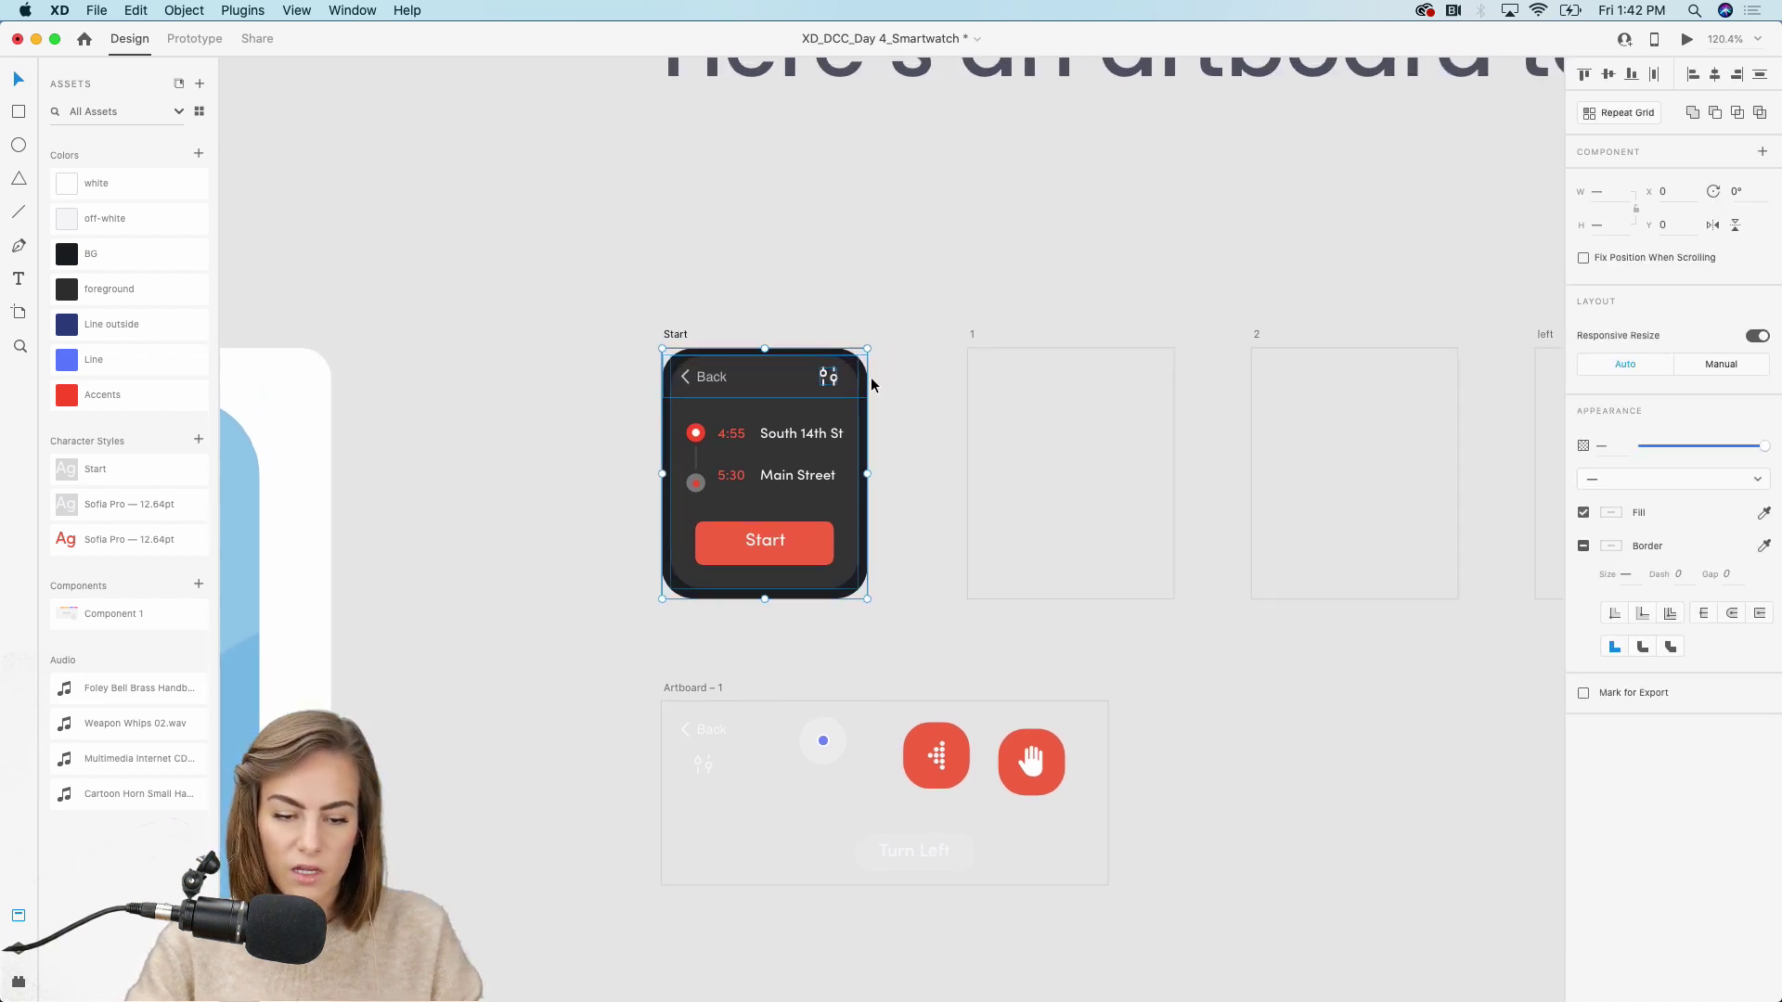
{"action": "left_click", "coordinate": [1061, 406]}
{"action": "key", "text": "super+v"}
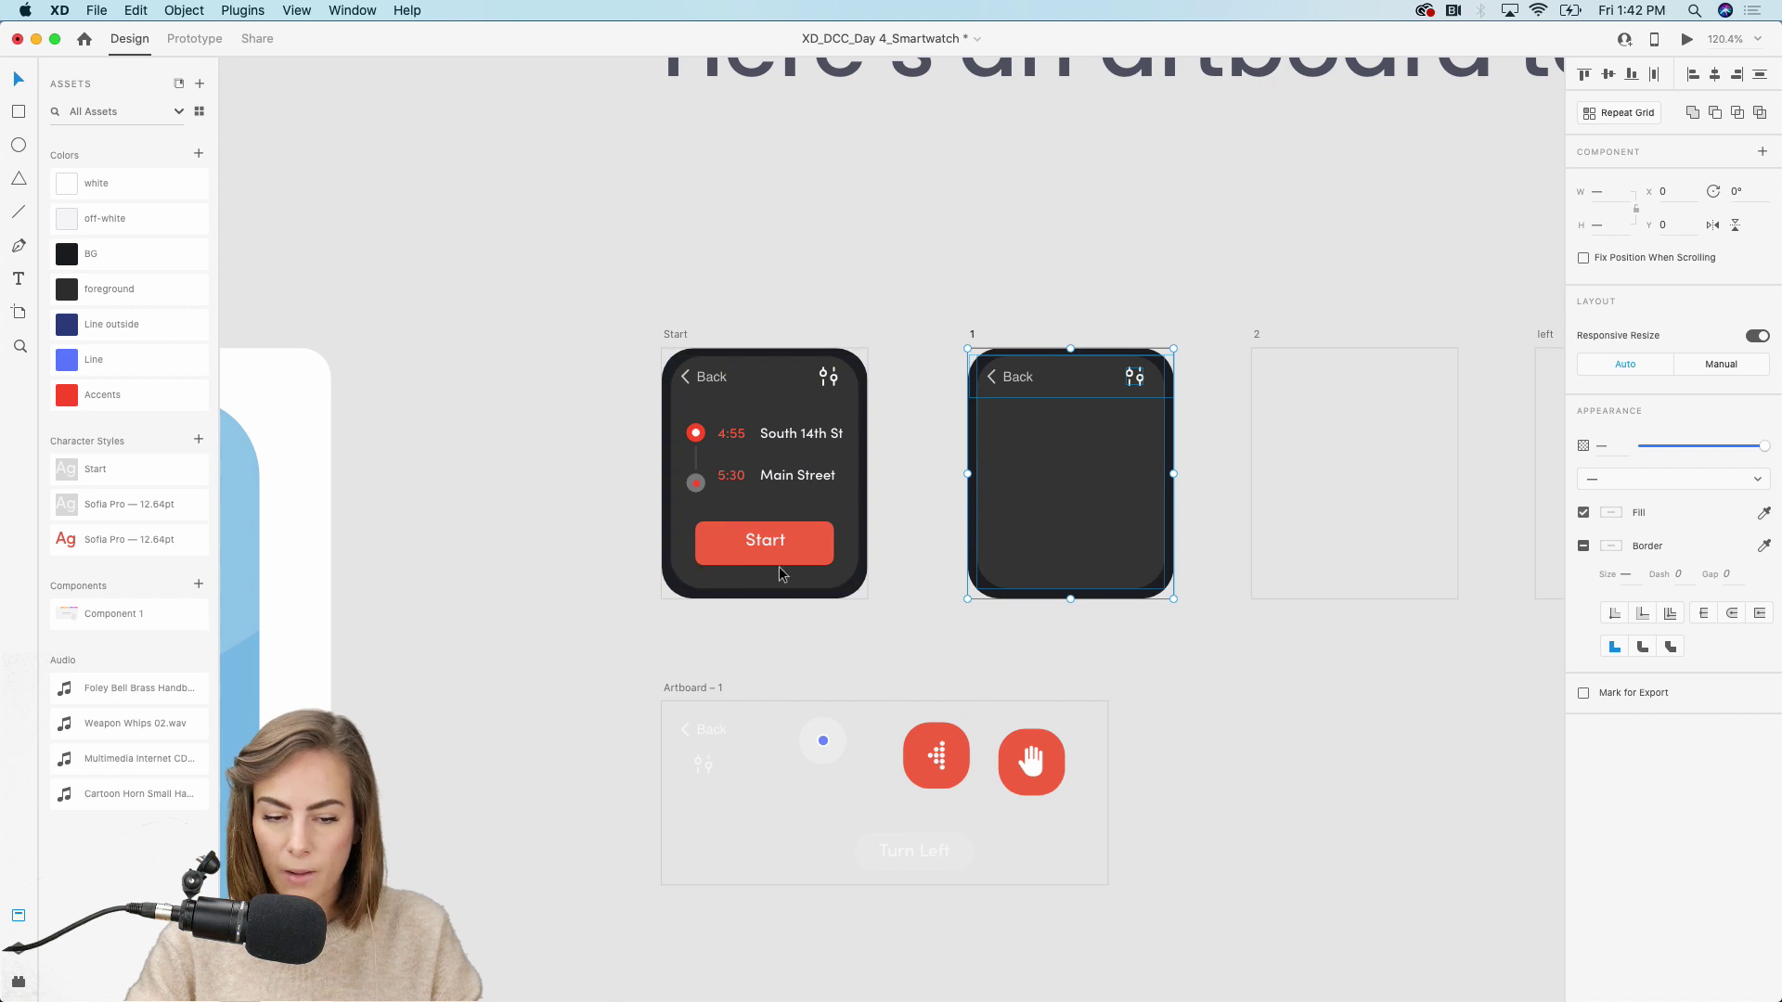
{"action": "left_click", "coordinate": [981, 262]}
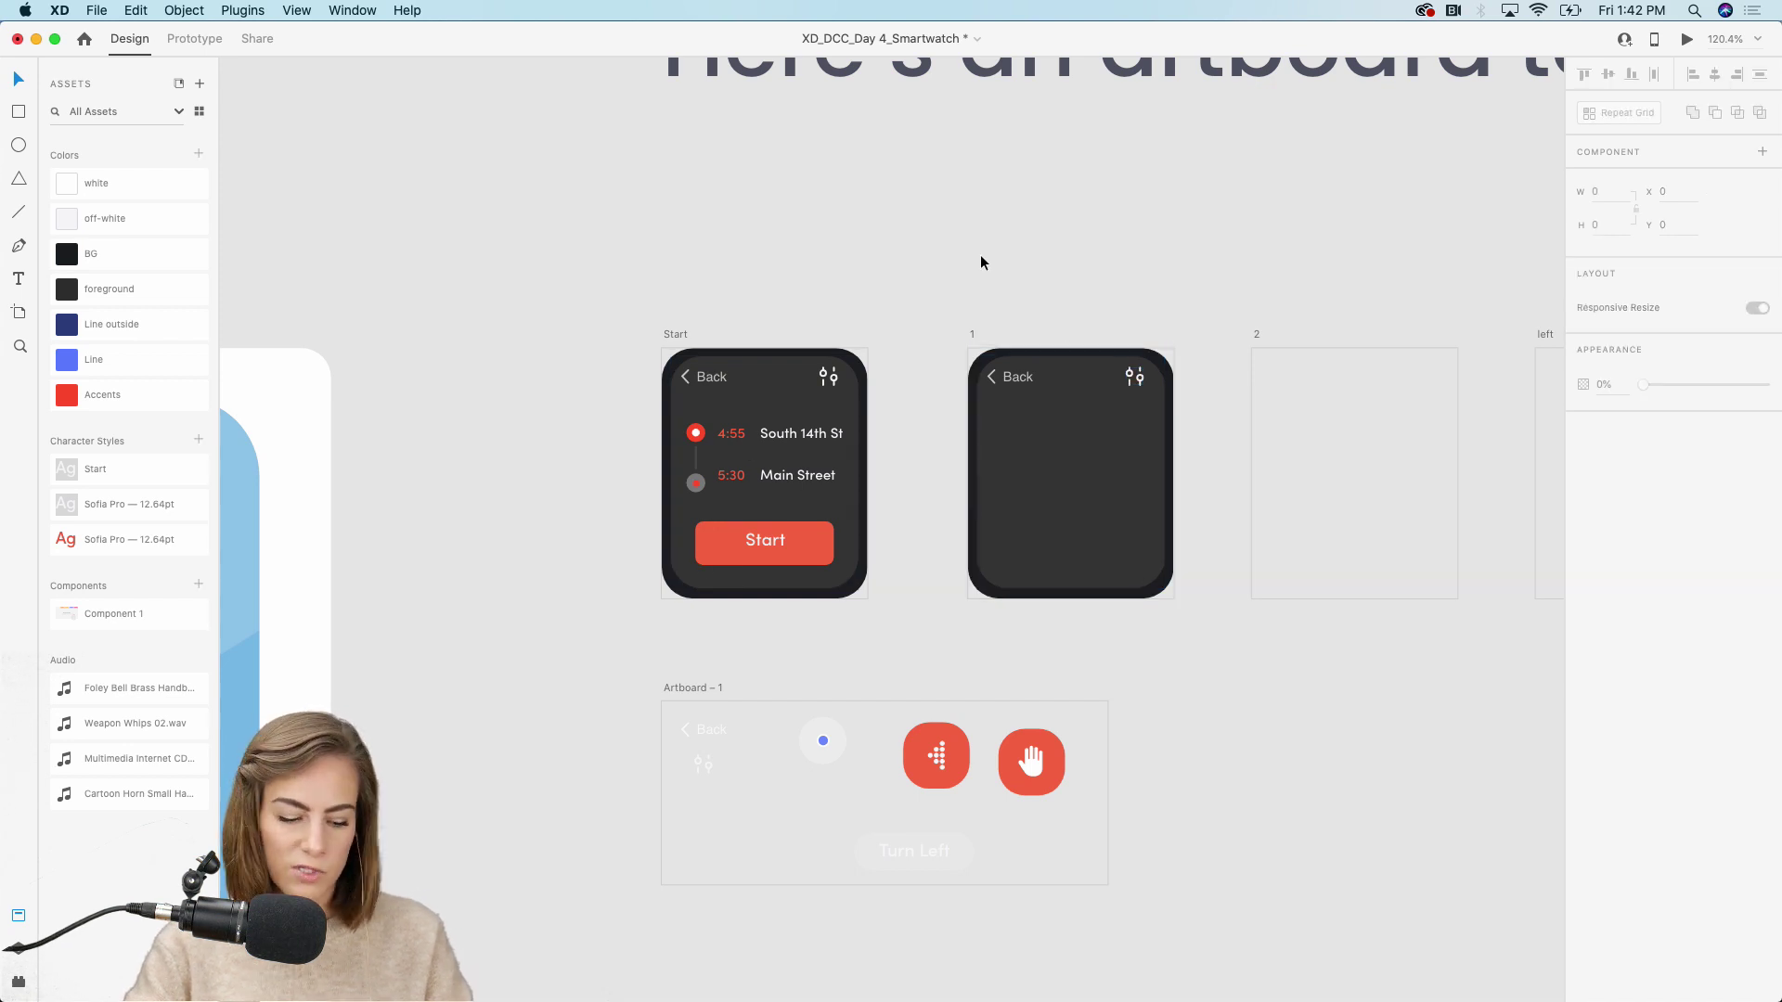
Switch to Chrome, filter the Snazzy Maps styles by Black, and open the Shades of Grey style
{"action": "left_click", "coordinate": [1007, 991]}
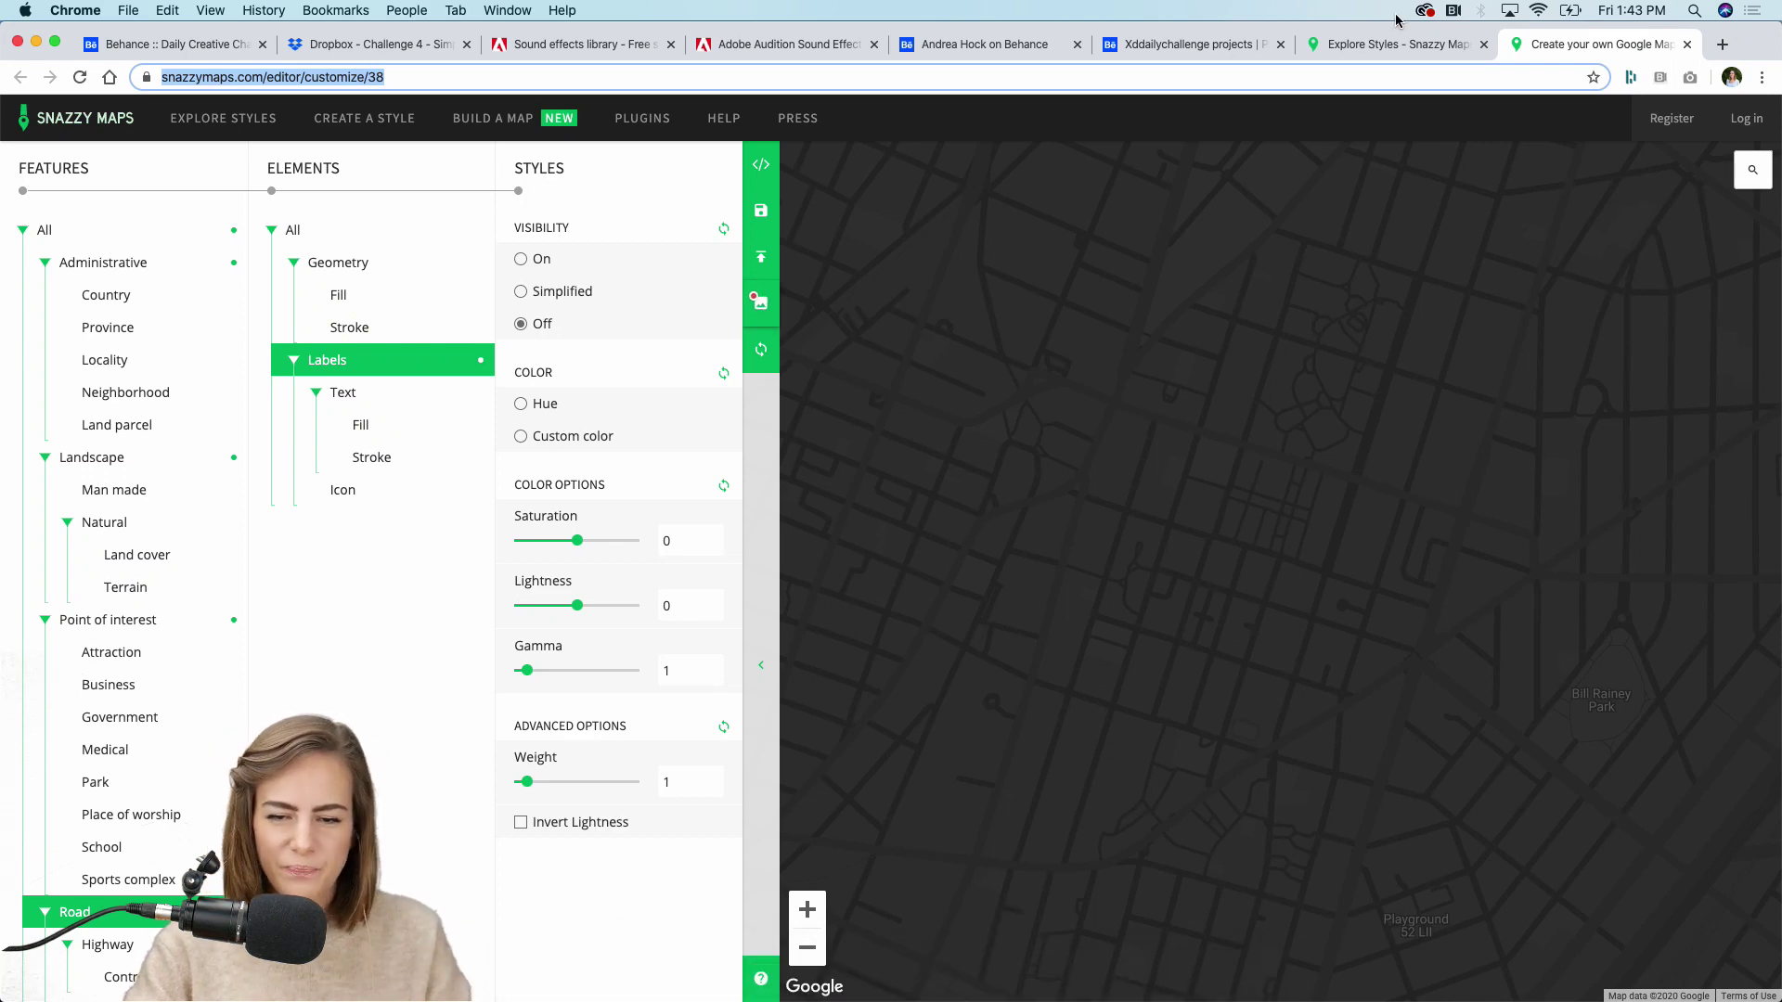
{"action": "left_click", "coordinate": [1362, 48]}
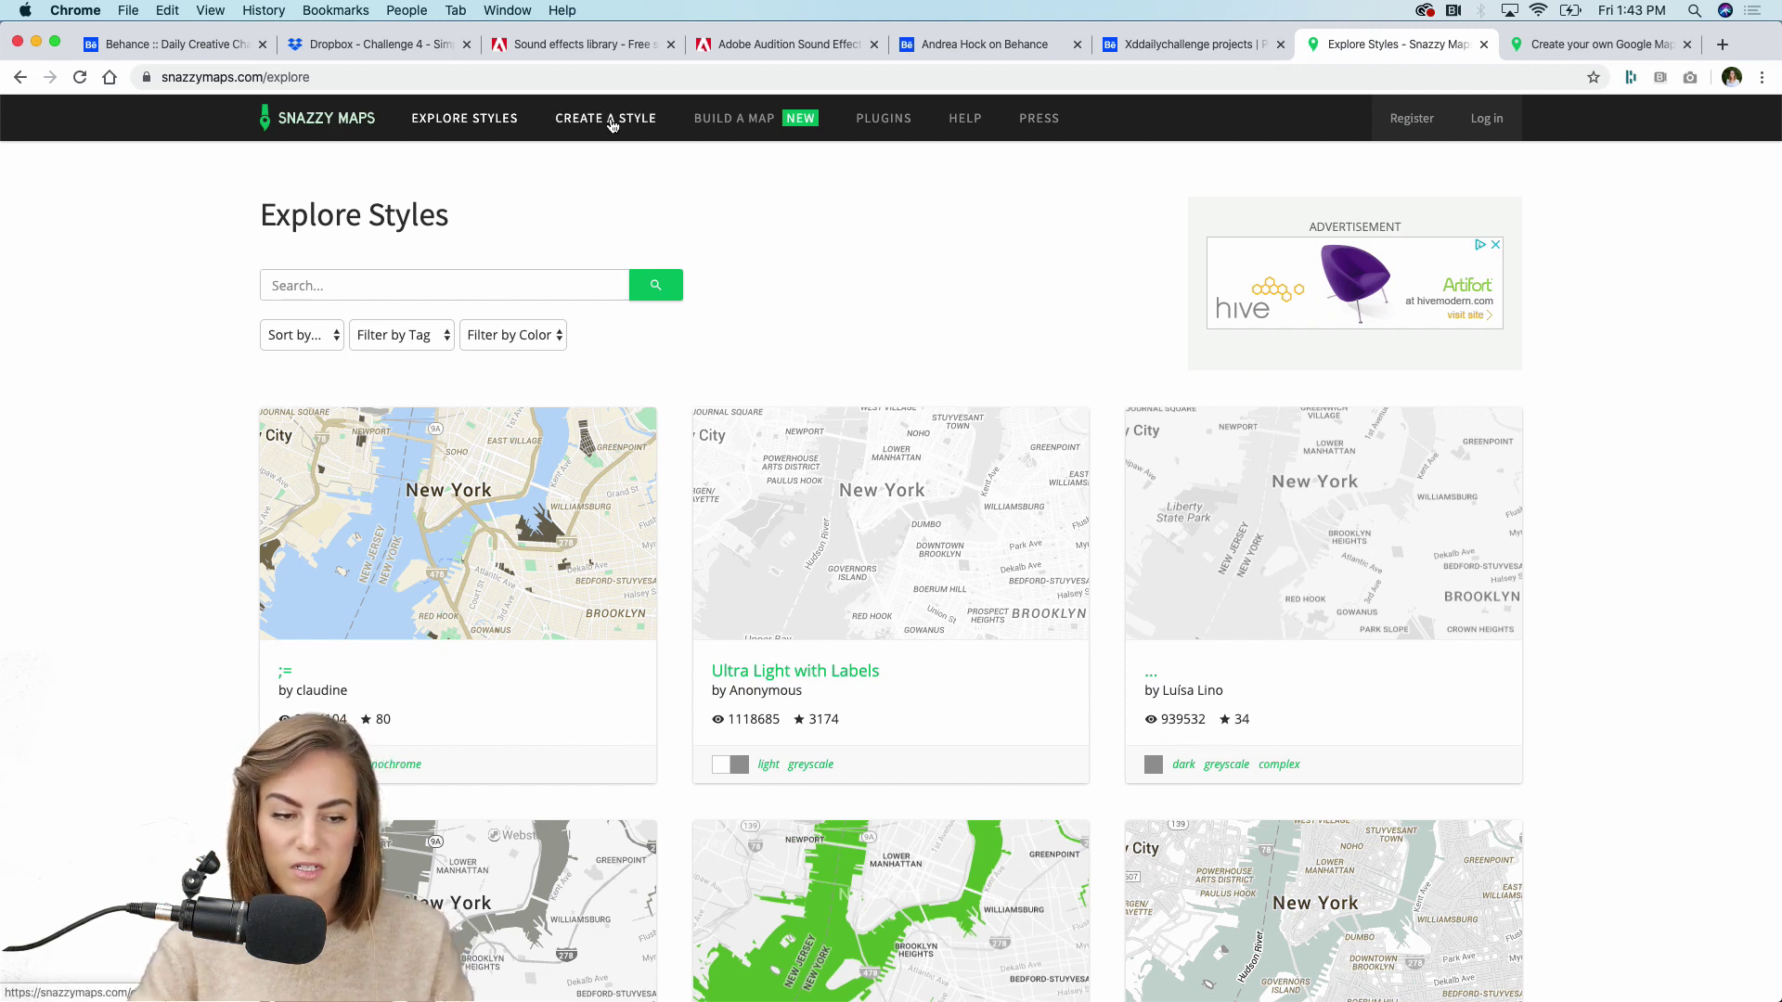
{"action": "left_click", "coordinate": [515, 335]}
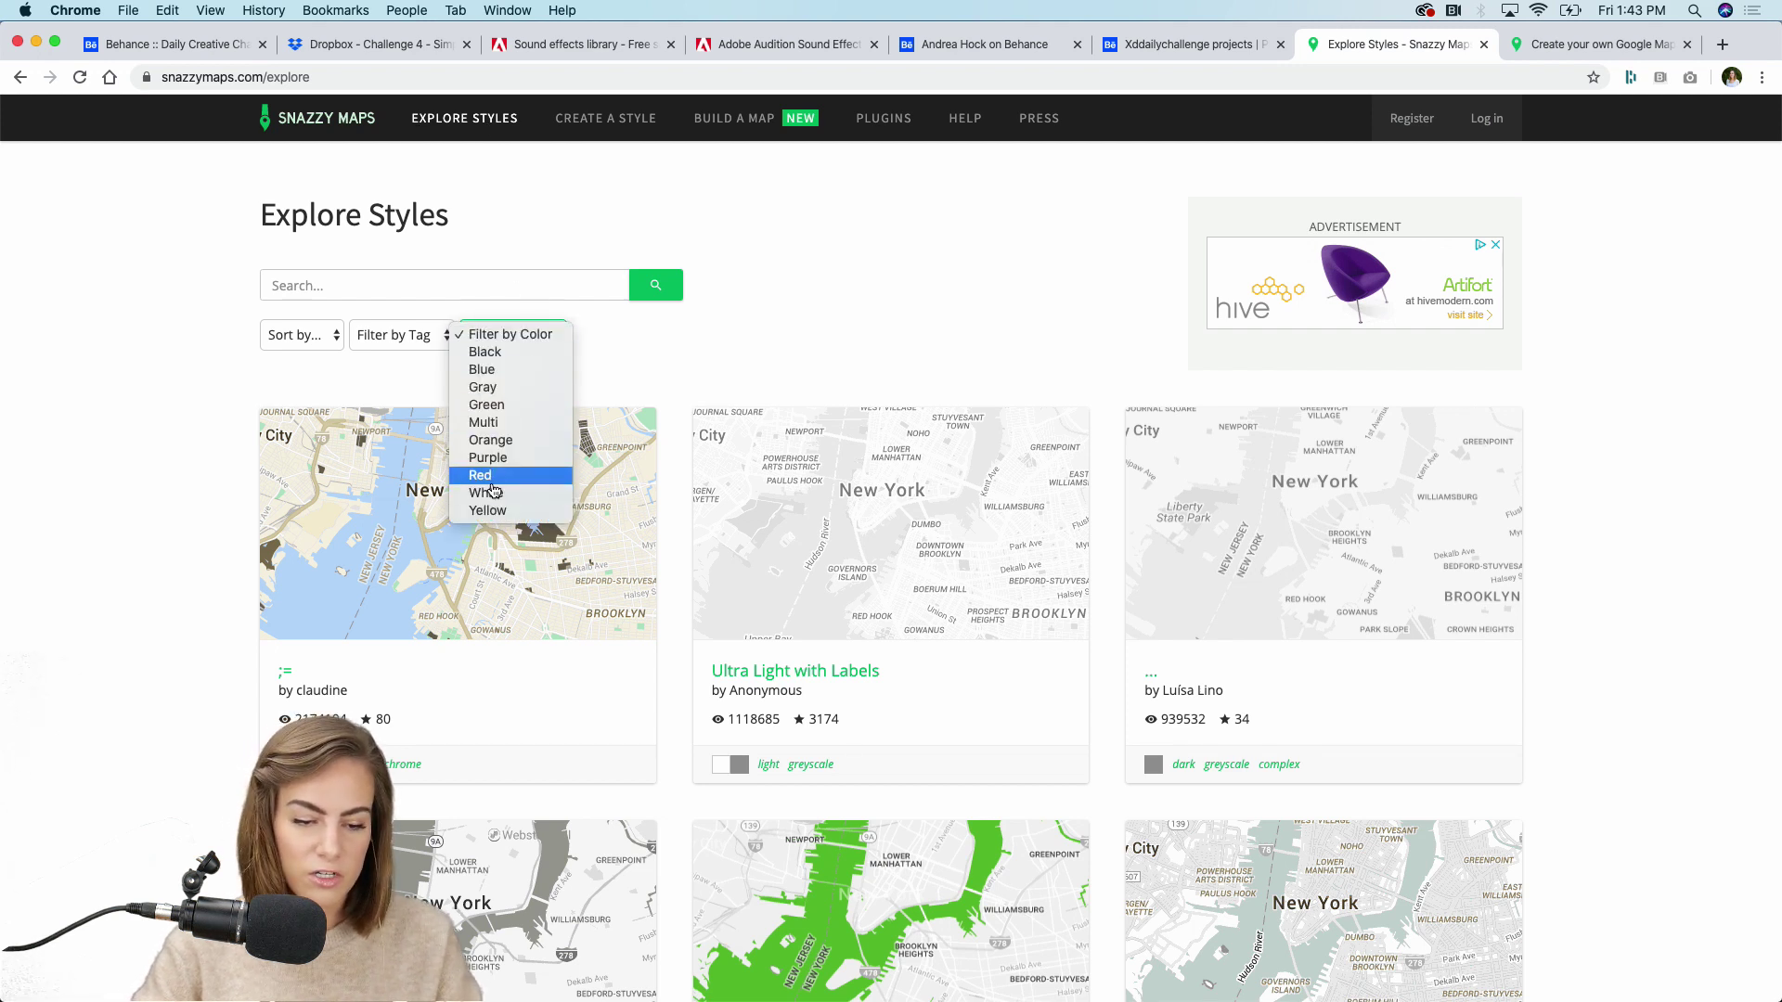
{"action": "left_click", "coordinate": [485, 352]}
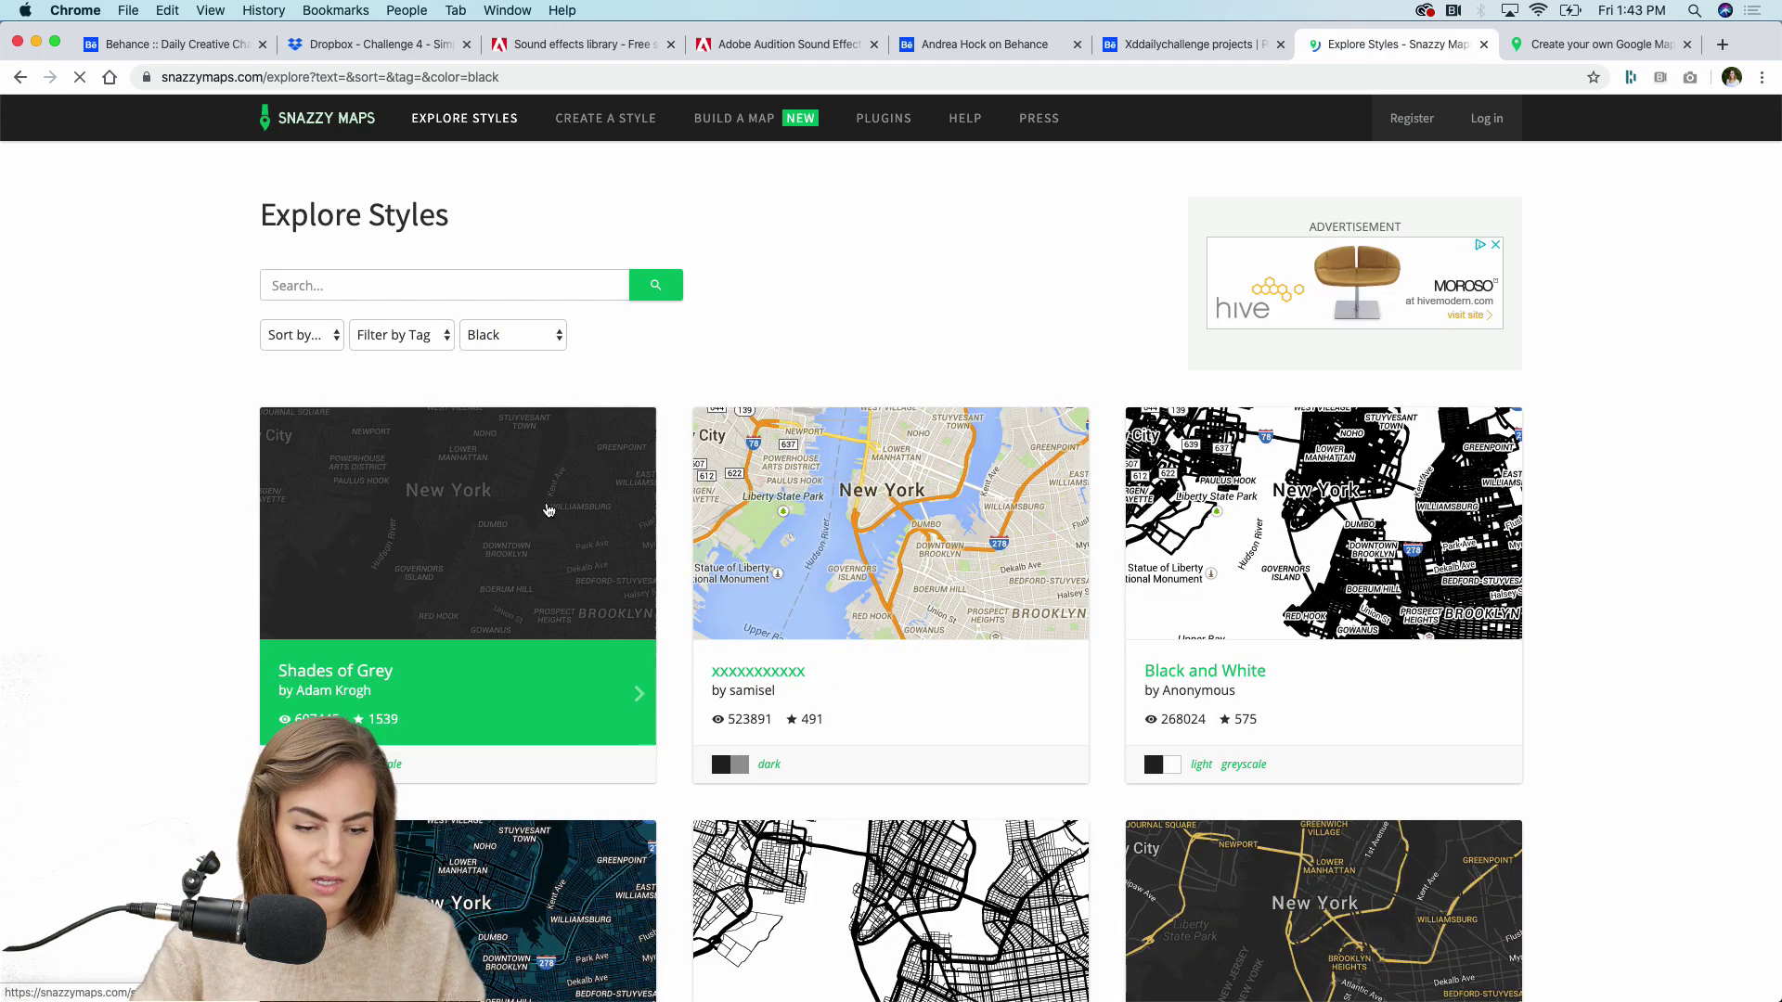
{"action": "left_click", "coordinate": [548, 509]}
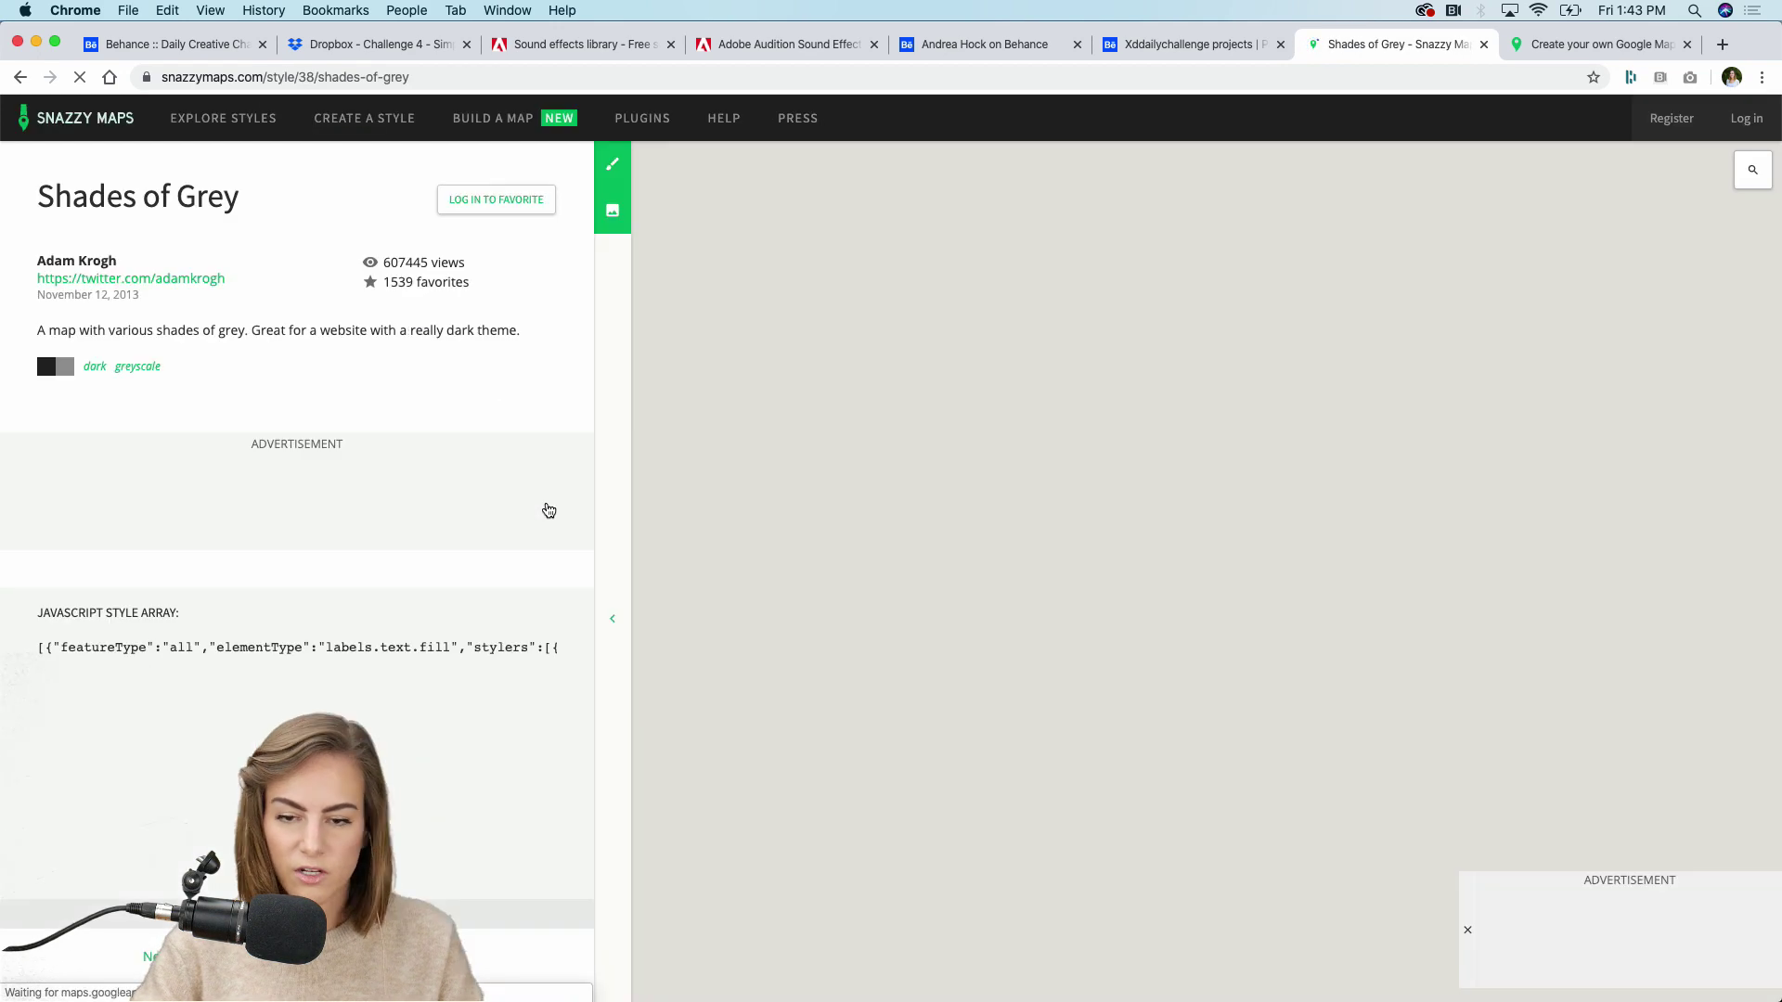
Return to the customised dark map in the Snazzy Maps editor, try the road labels on, and set their visibility back to Off
{"action": "left_click", "coordinate": [1575, 46]}
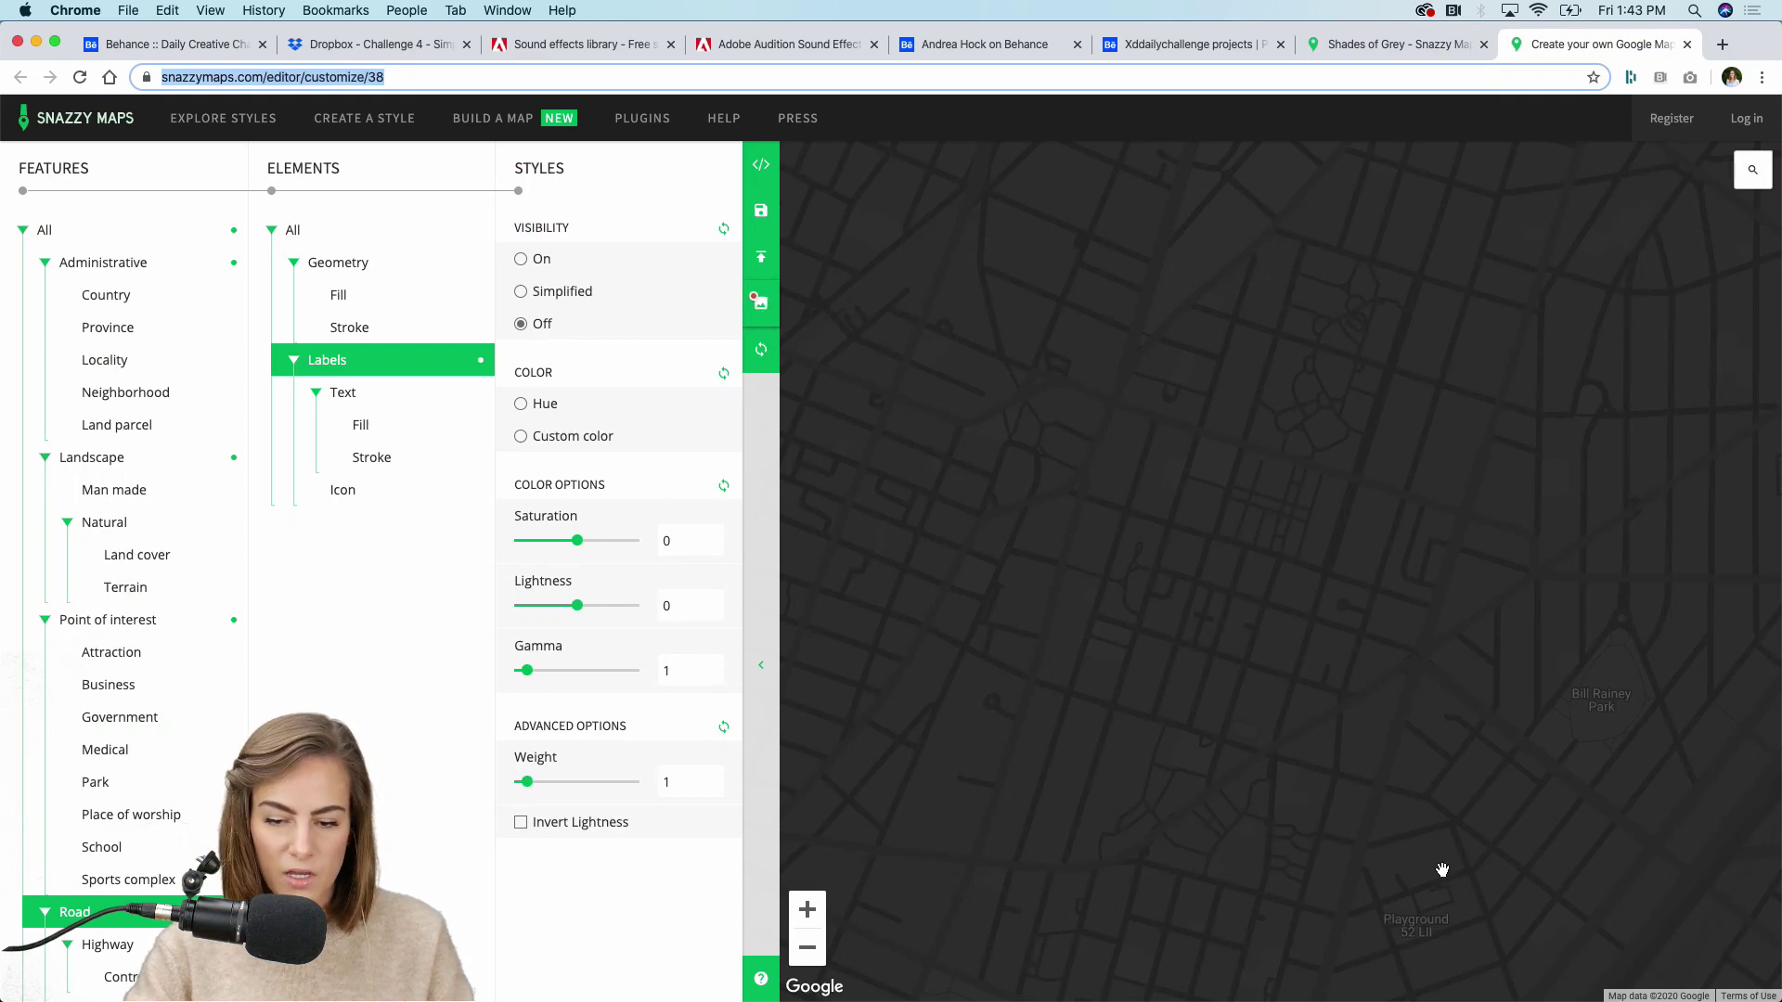
{"action": "left_click", "coordinate": [807, 947]}
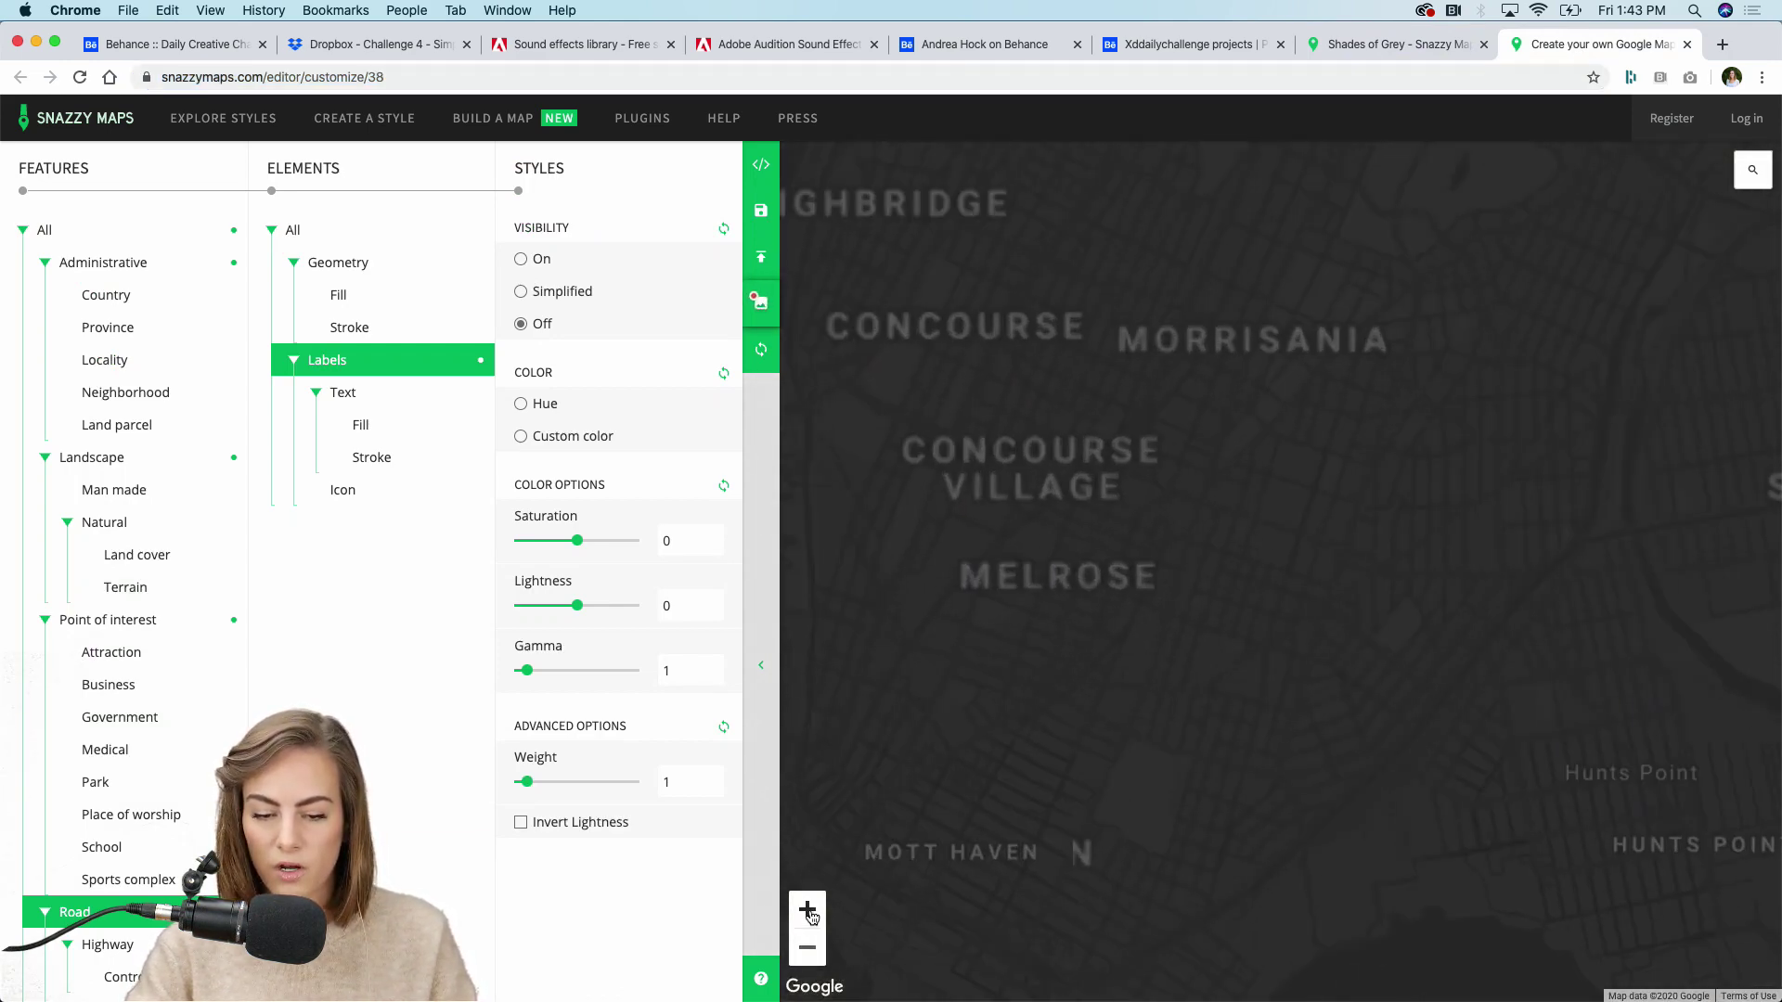
{"action": "left_click", "coordinate": [809, 913]}
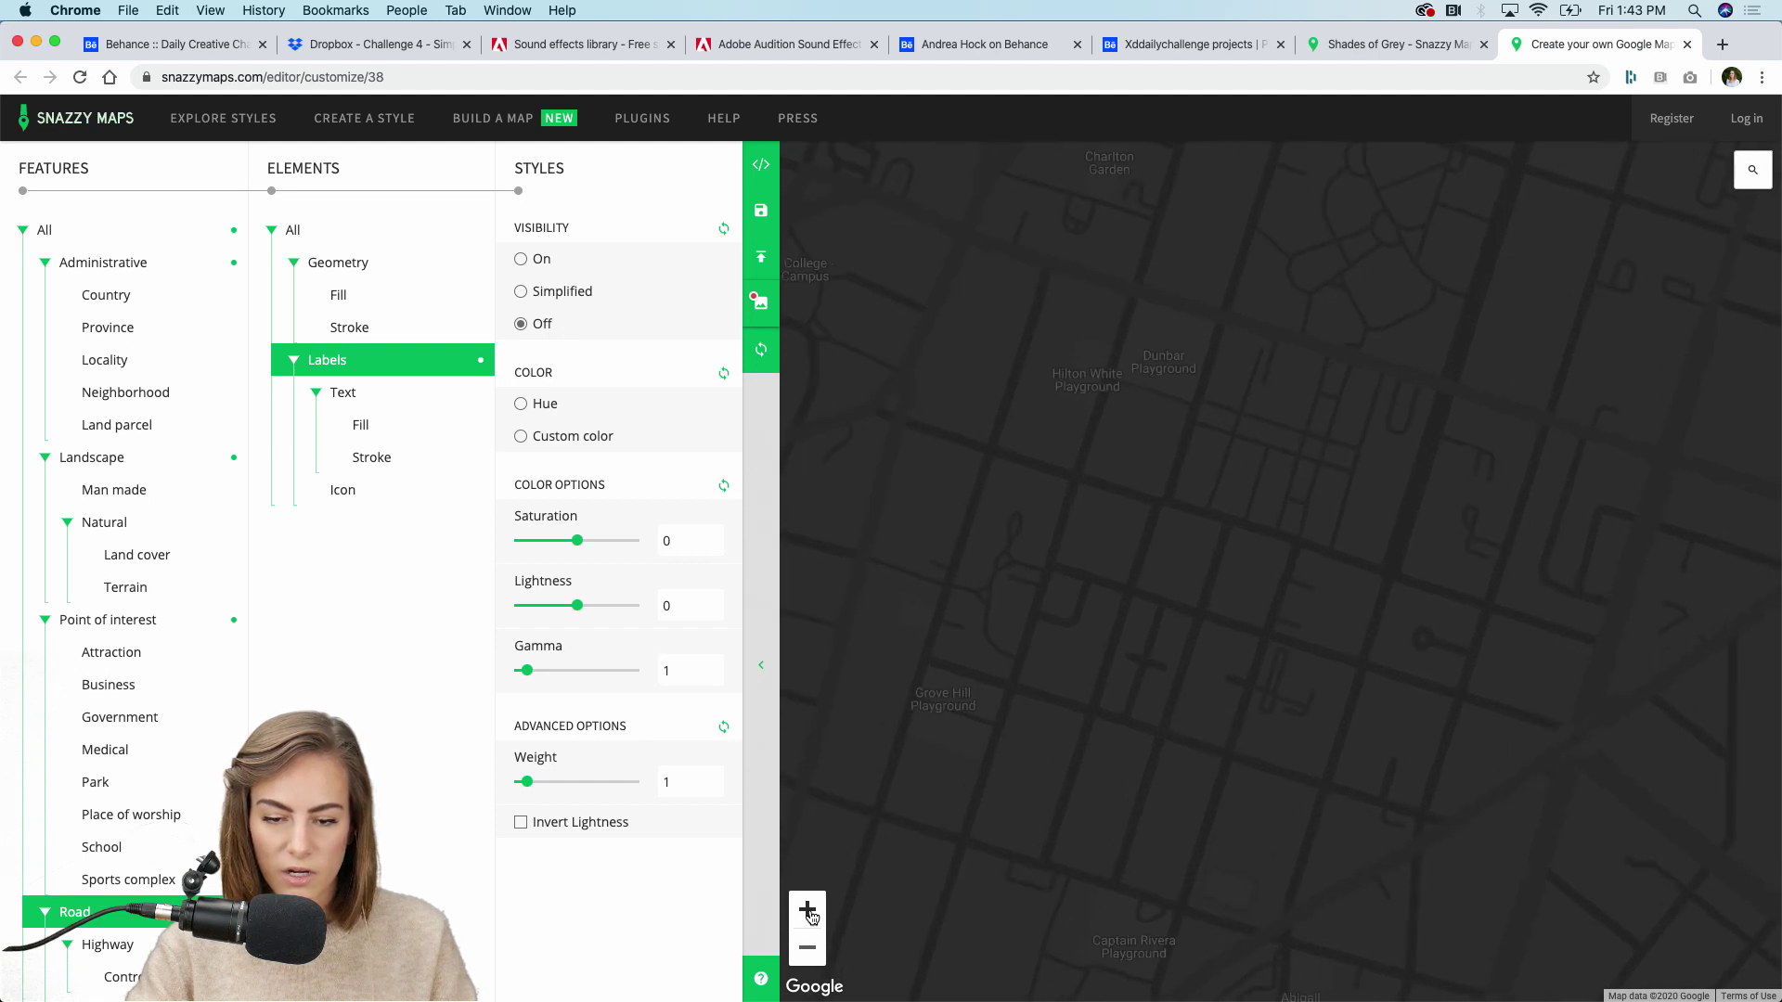
{"action": "left_click", "coordinate": [812, 948]}
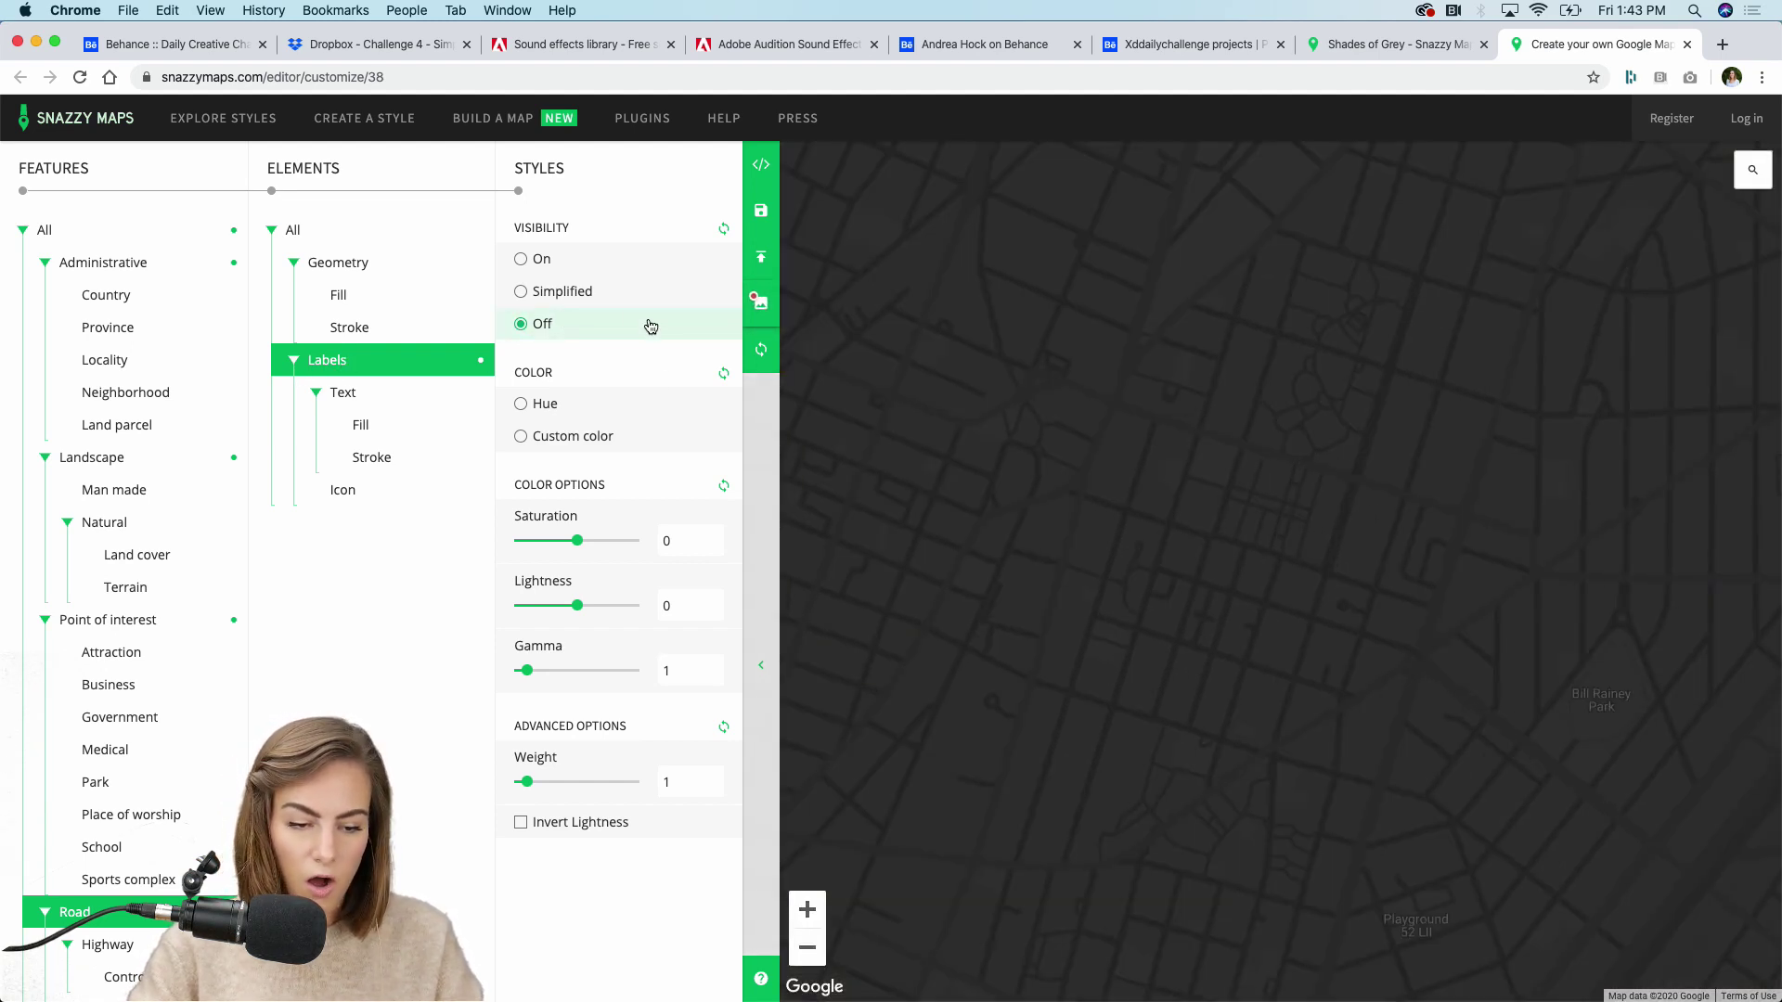
{"action": "left_click", "coordinate": [539, 264]}
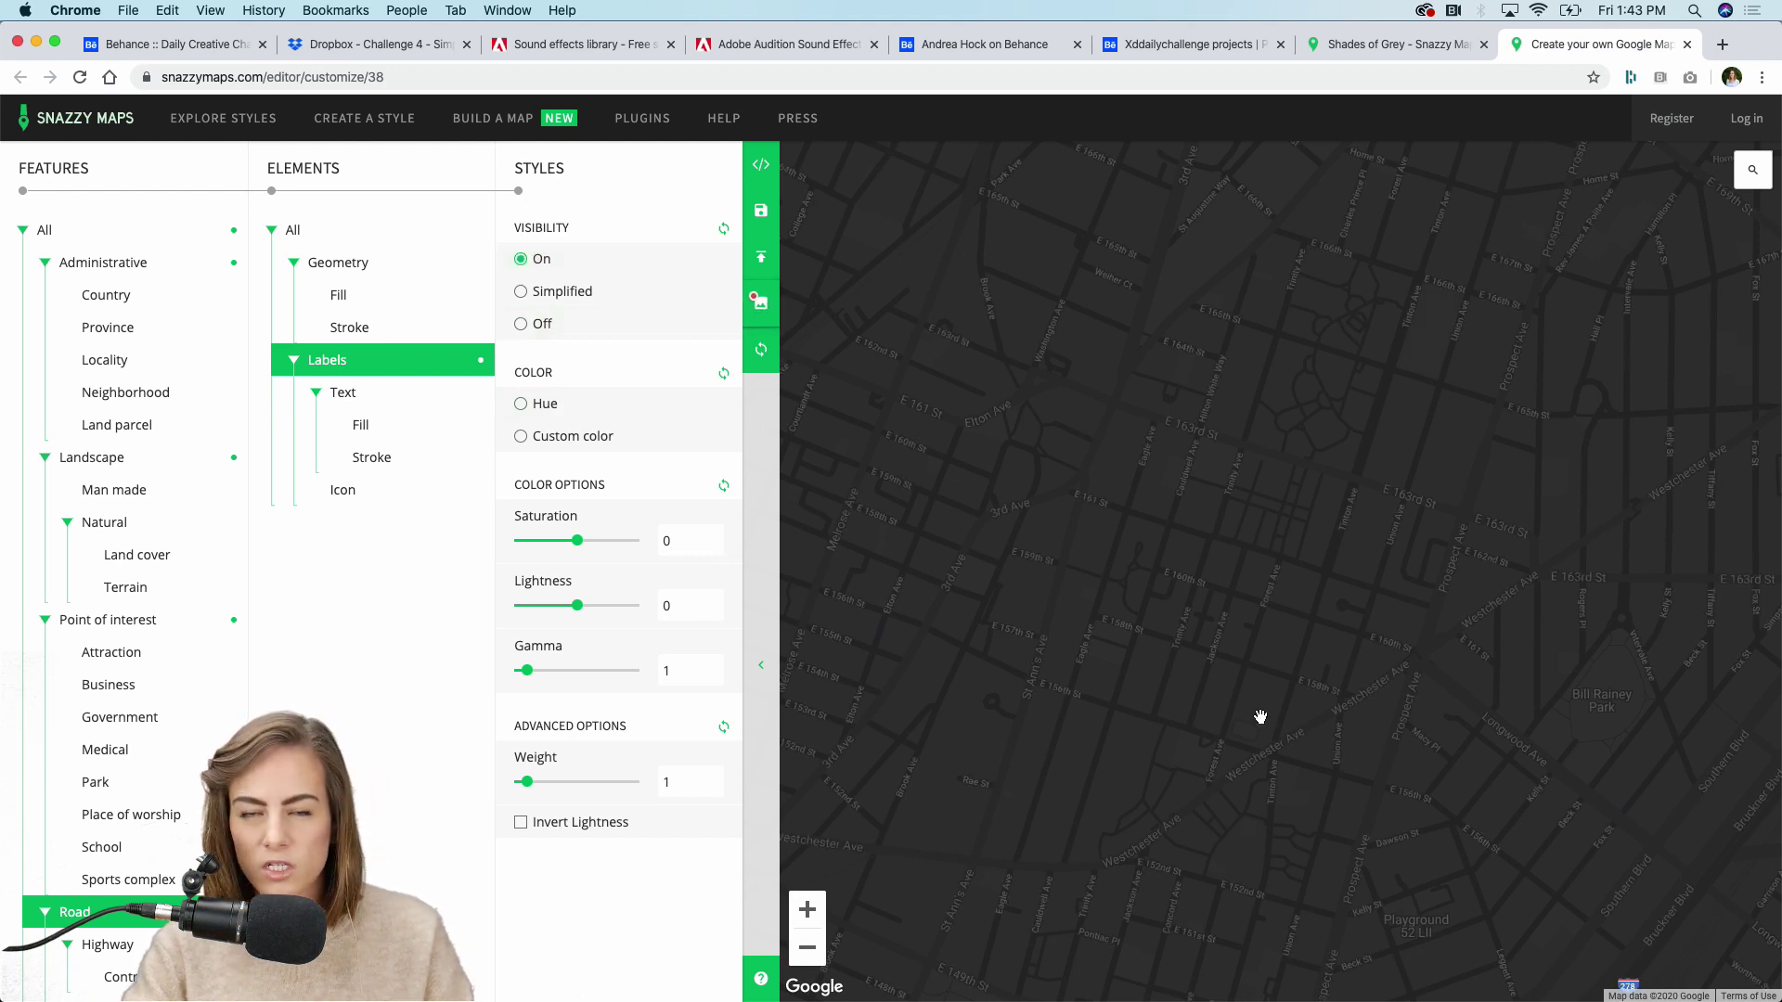
{"action": "left_click", "coordinate": [540, 324]}
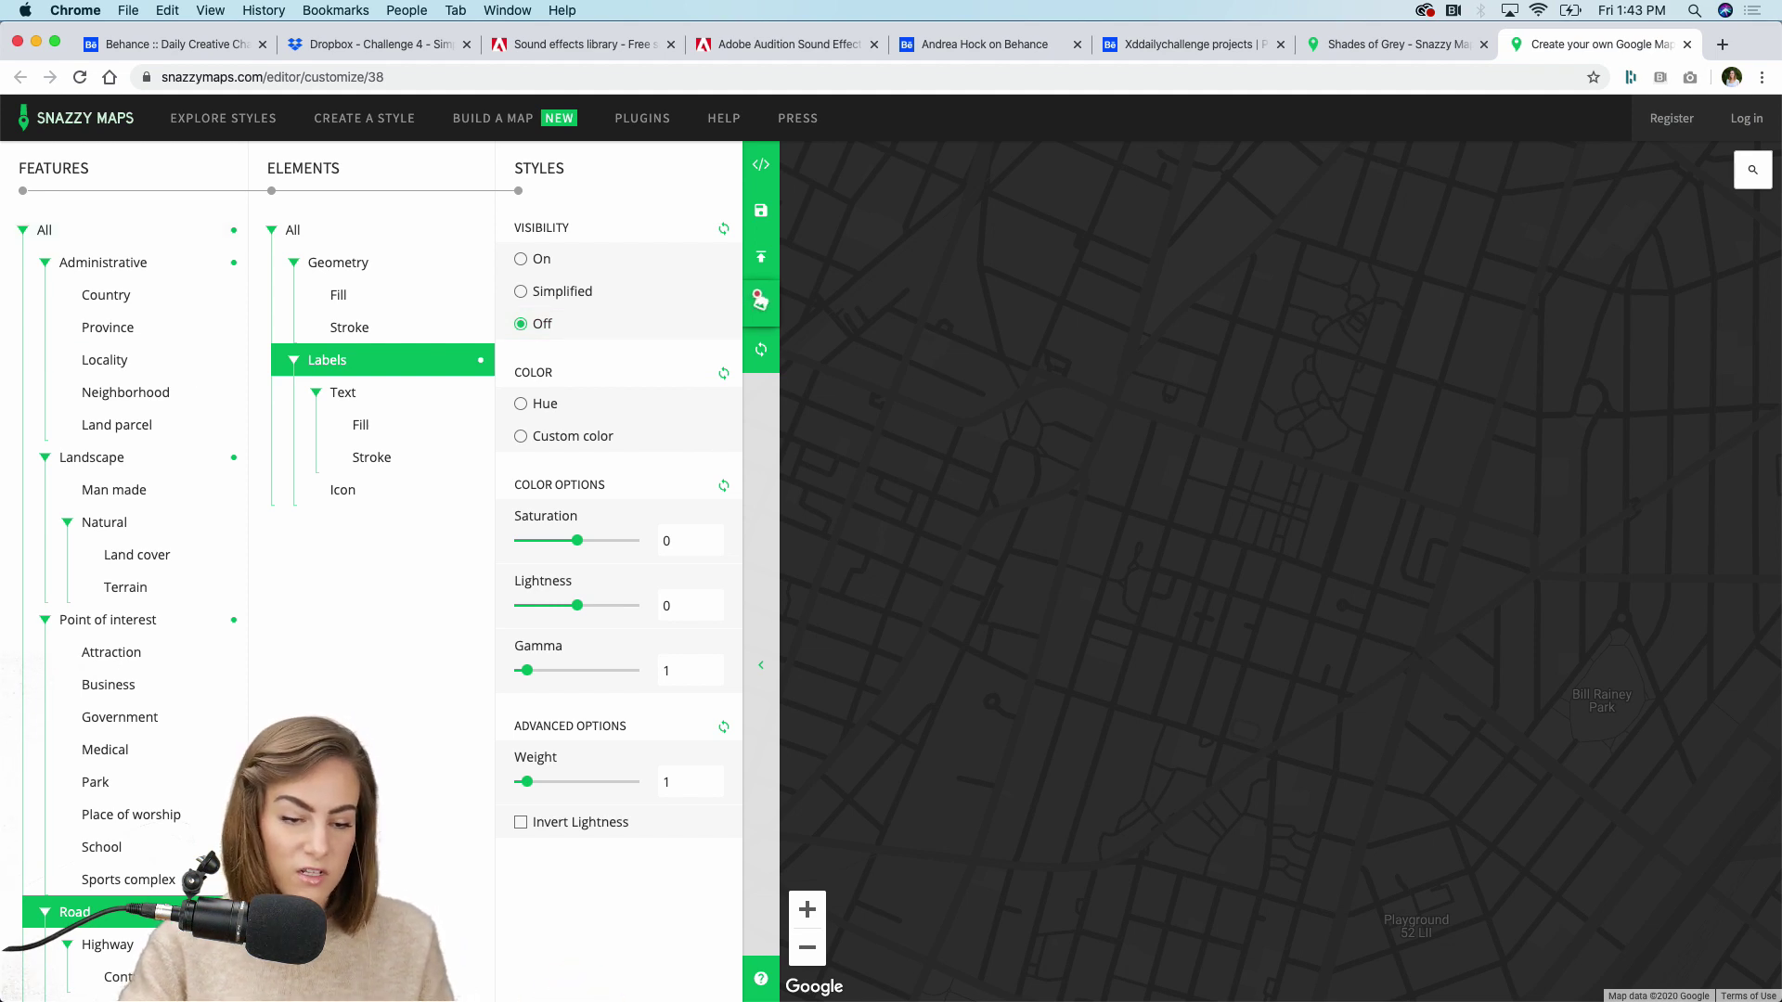
Capture a screenshot of the dark street map area and place the image on the Adobe XD canvas
{"action": "key", "text": "super+shift+4"}
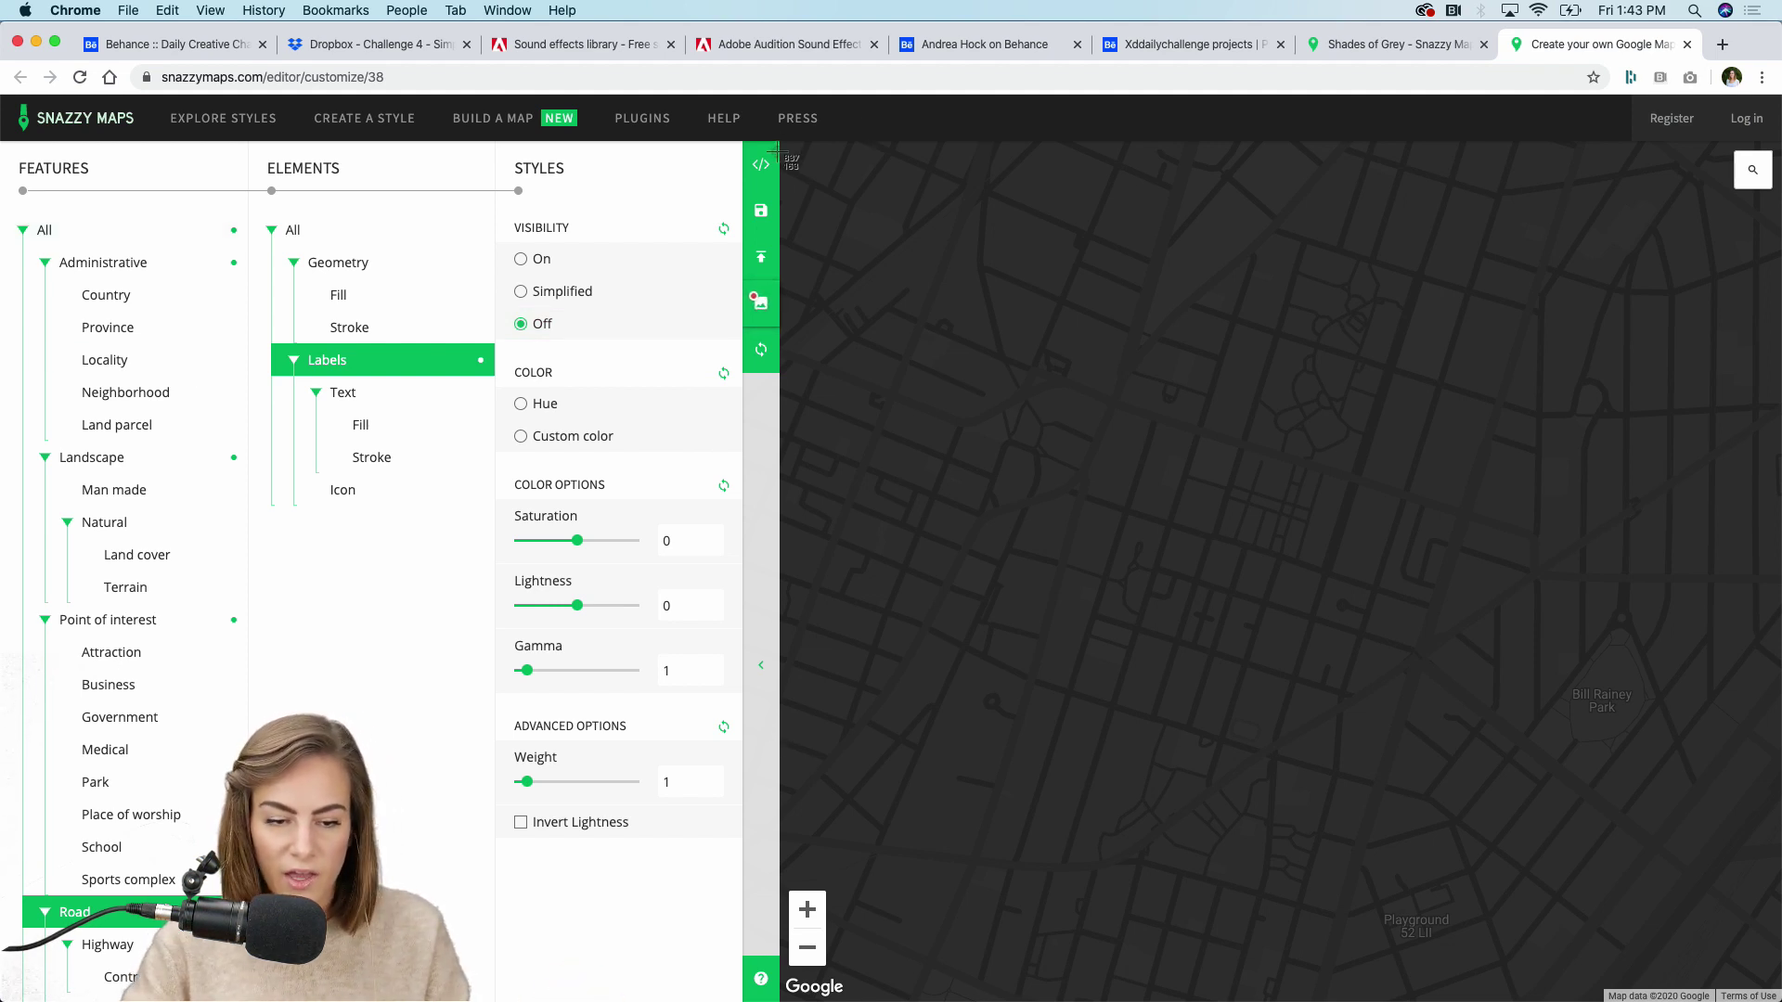
{"action": "left_click_drag", "start_coordinate": [786, 145], "coordinate": [1769, 985]}
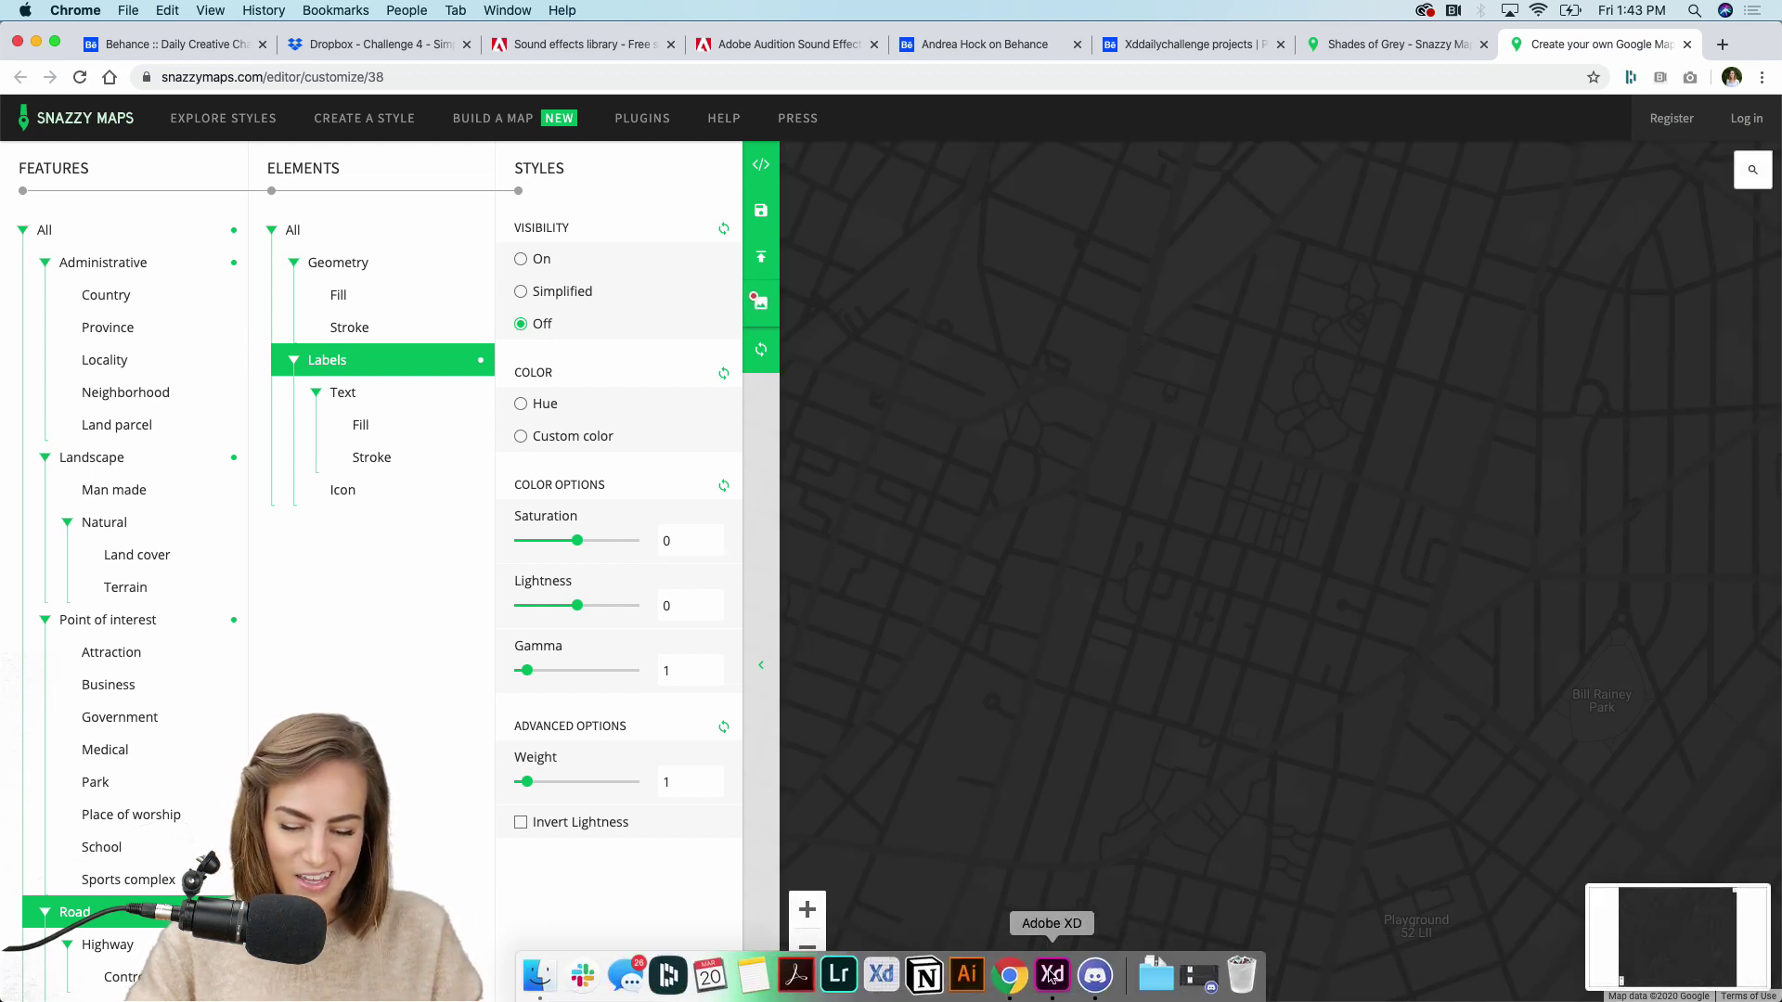
{"action": "left_click", "coordinate": [1051, 974]}
{"action": "left_click_drag", "start_coordinate": [1586, 970], "coordinate": [1251, 767]}
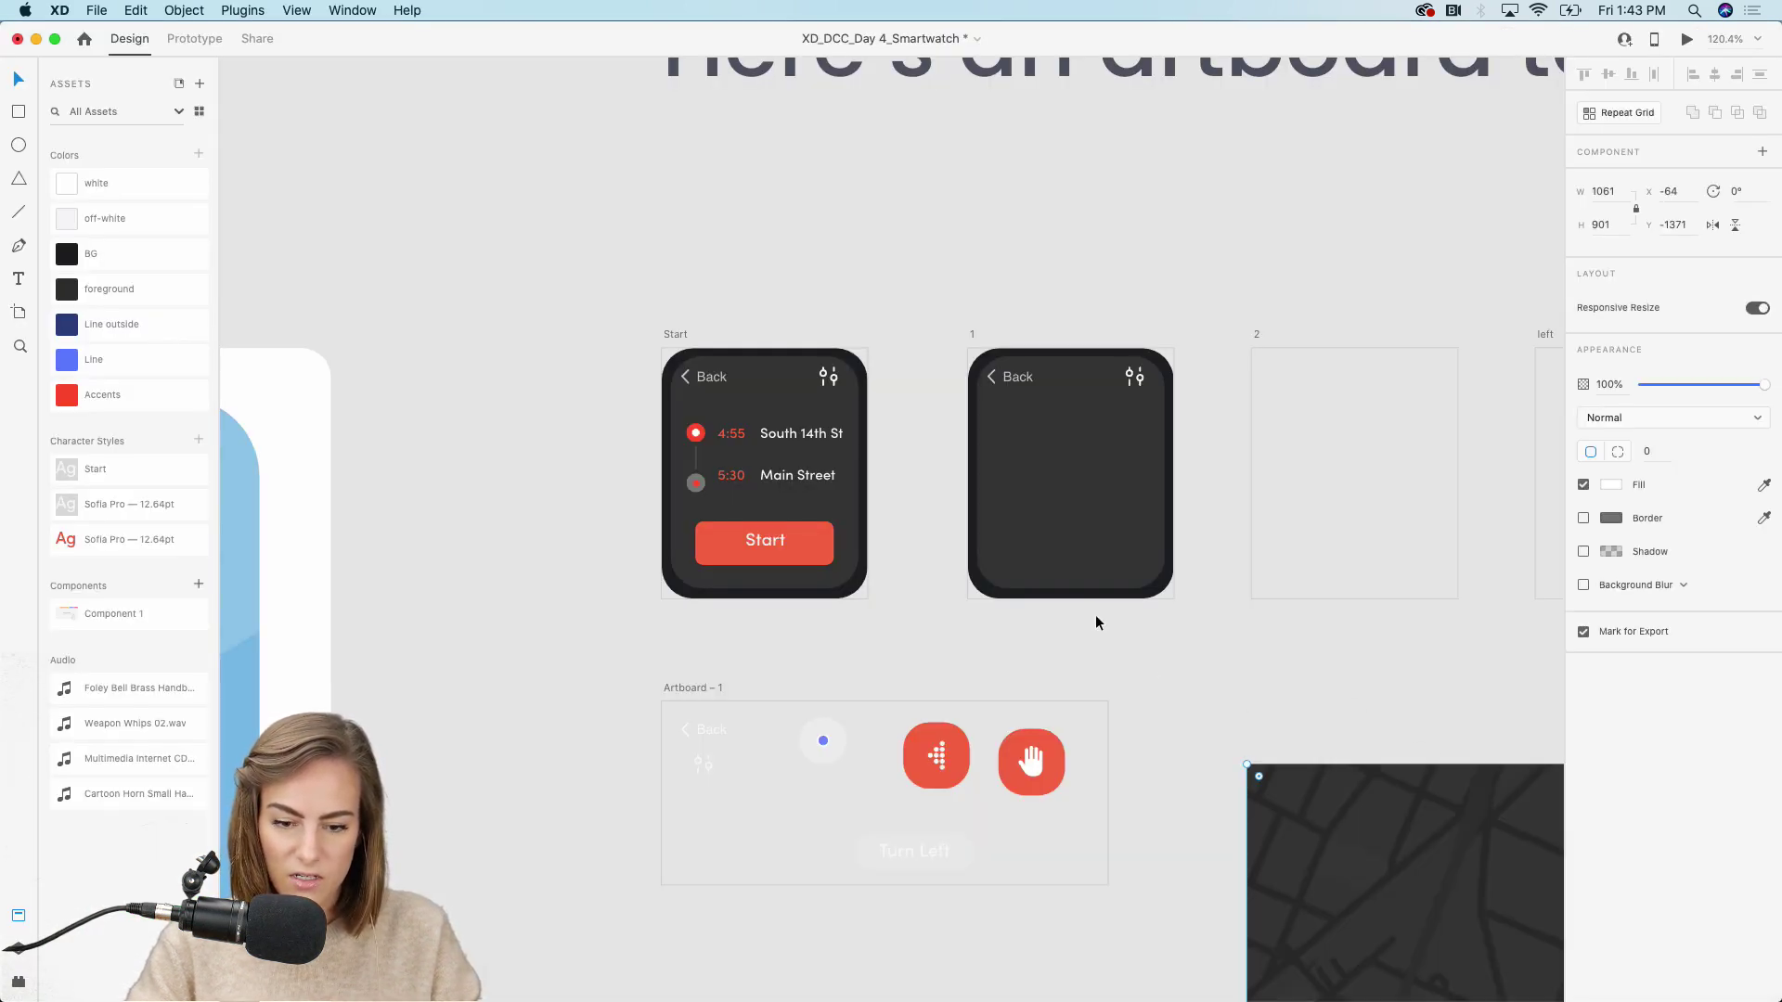
Move the map screenshot to the empty canvas below the numbered artboards, beside Artboard – 1
{"action": "scroll", "coordinate": [1095, 614], "scroll_direction": "down", "scroll_amount": 10}
{"action": "left_click_drag", "start_coordinate": [1157, 662], "coordinate": [1112, 644]}
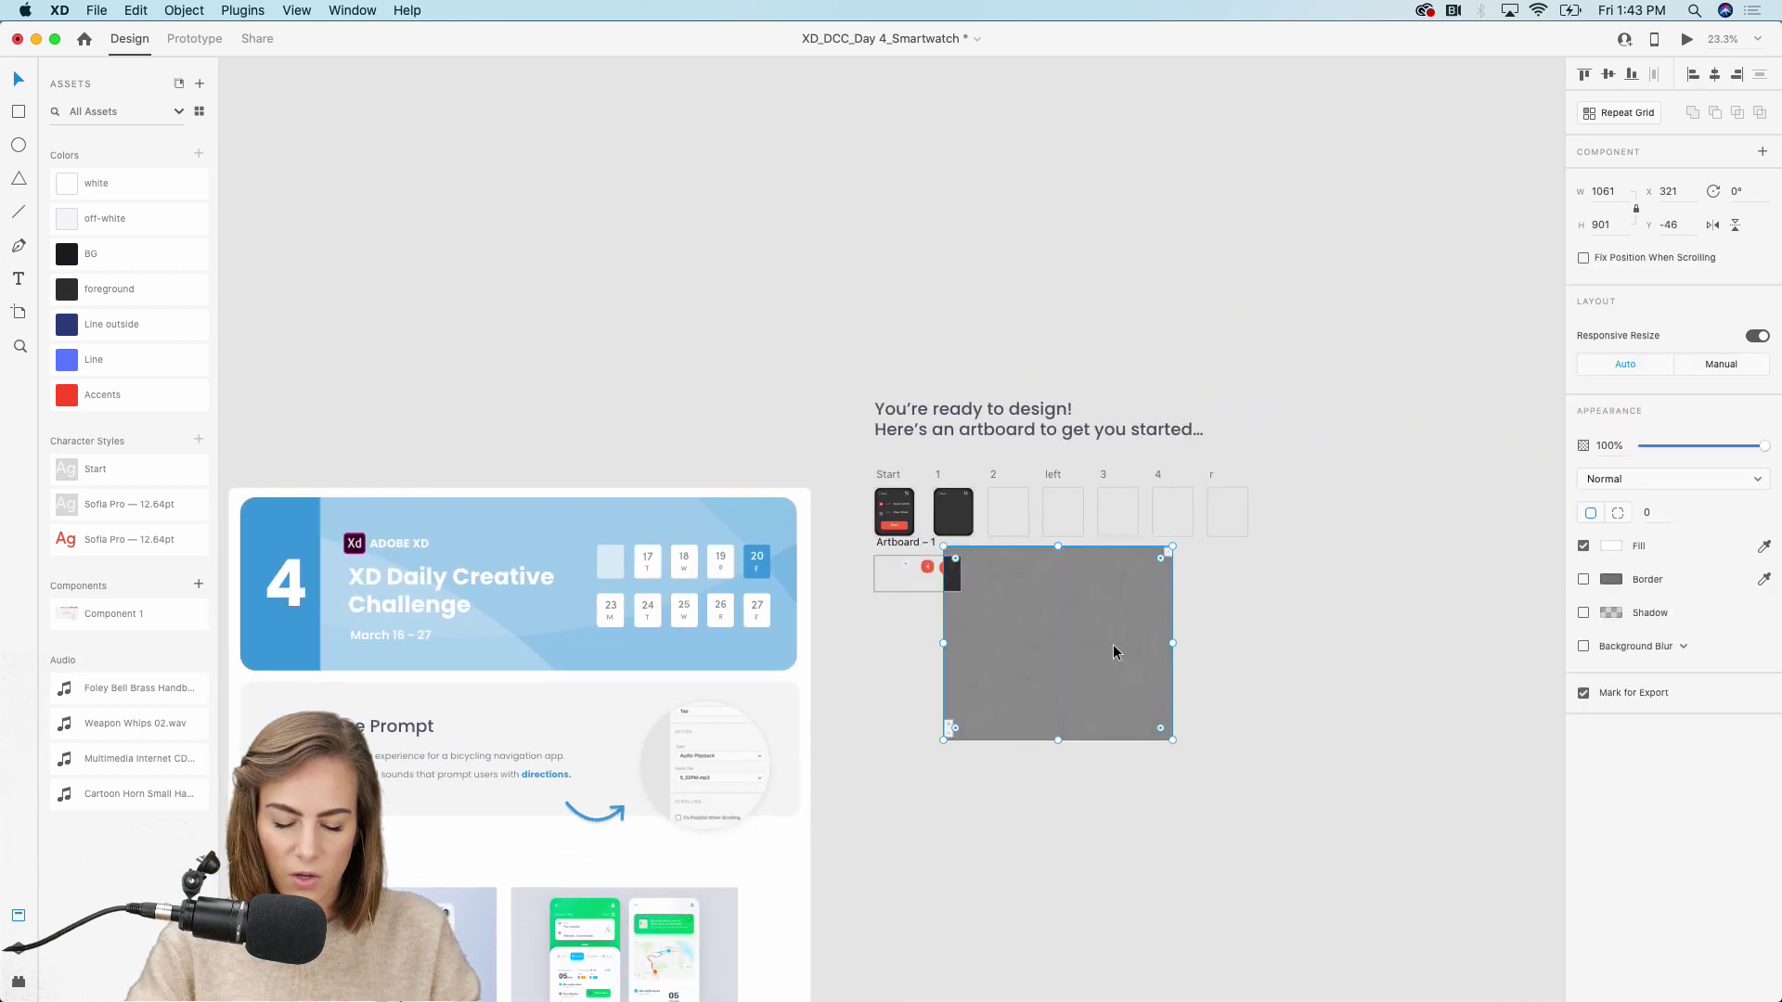
{"action": "scroll", "coordinate": [1111, 644], "scroll_direction": "up", "scroll_amount": 5}
{"action": "left_click", "coordinate": [688, 621]}
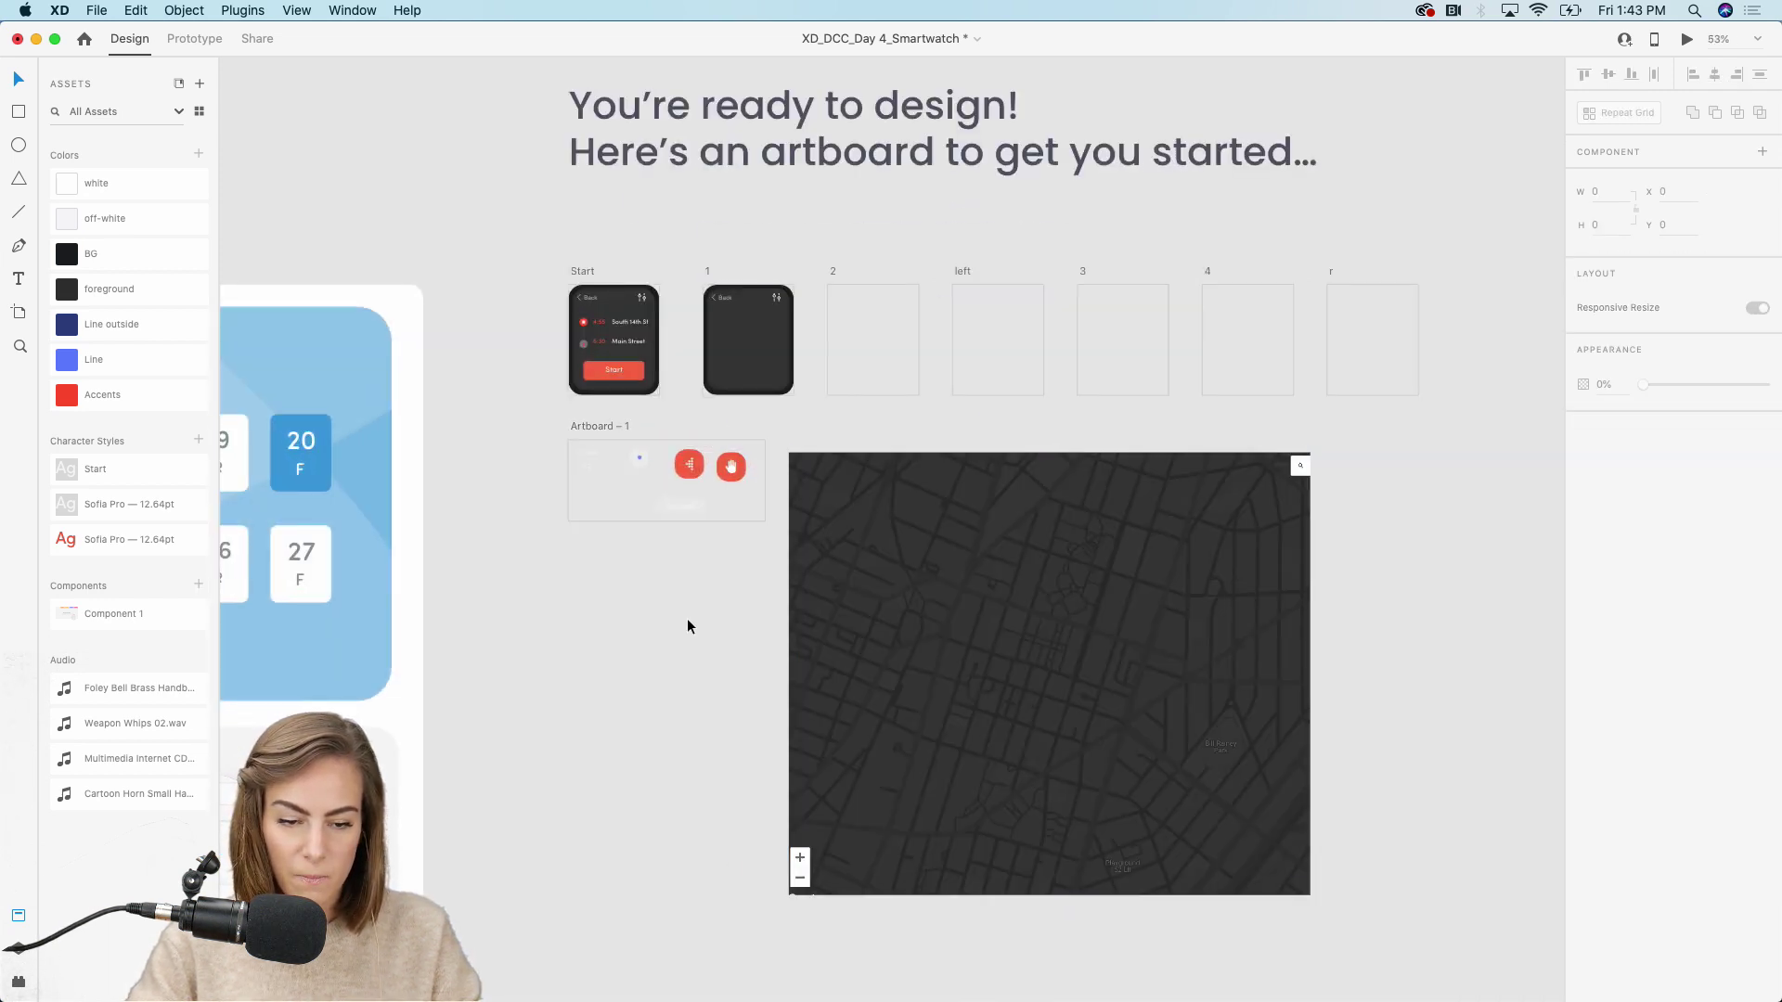
Move the map screenshot over artboard 1 and mask it with the watch's rounded foreground shape, keeping the Back header in front
{"action": "scroll", "coordinate": [688, 624], "scroll_direction": "up", "scroll_amount": 5}
{"action": "scroll", "coordinate": [788, 458], "scroll_direction": "up", "scroll_amount": 3}
{"action": "left_click", "coordinate": [788, 457]}
{"action": "scroll", "coordinate": [791, 454], "scroll_direction": "down", "scroll_amount": 3}
{"action": "scroll", "coordinate": [791, 455], "scroll_direction": "right", "scroll_amount": 2}
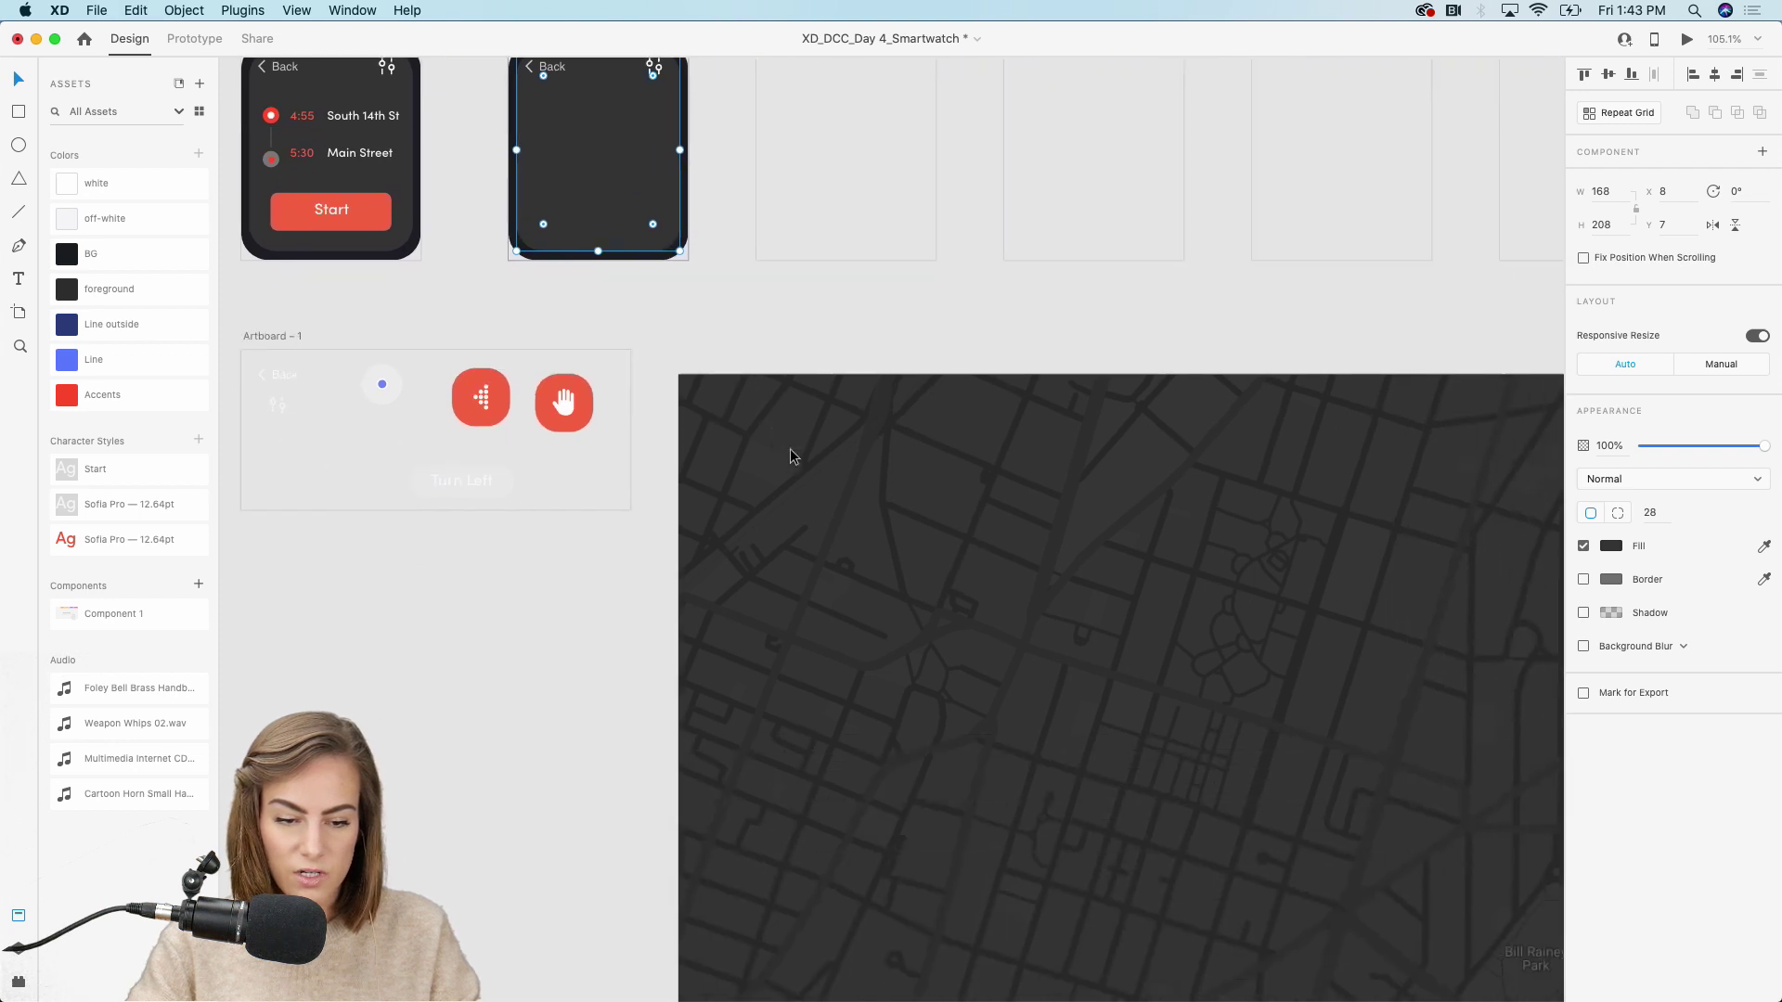
{"action": "left_click_drag", "start_coordinate": [926, 509], "coordinate": [558, 122]}
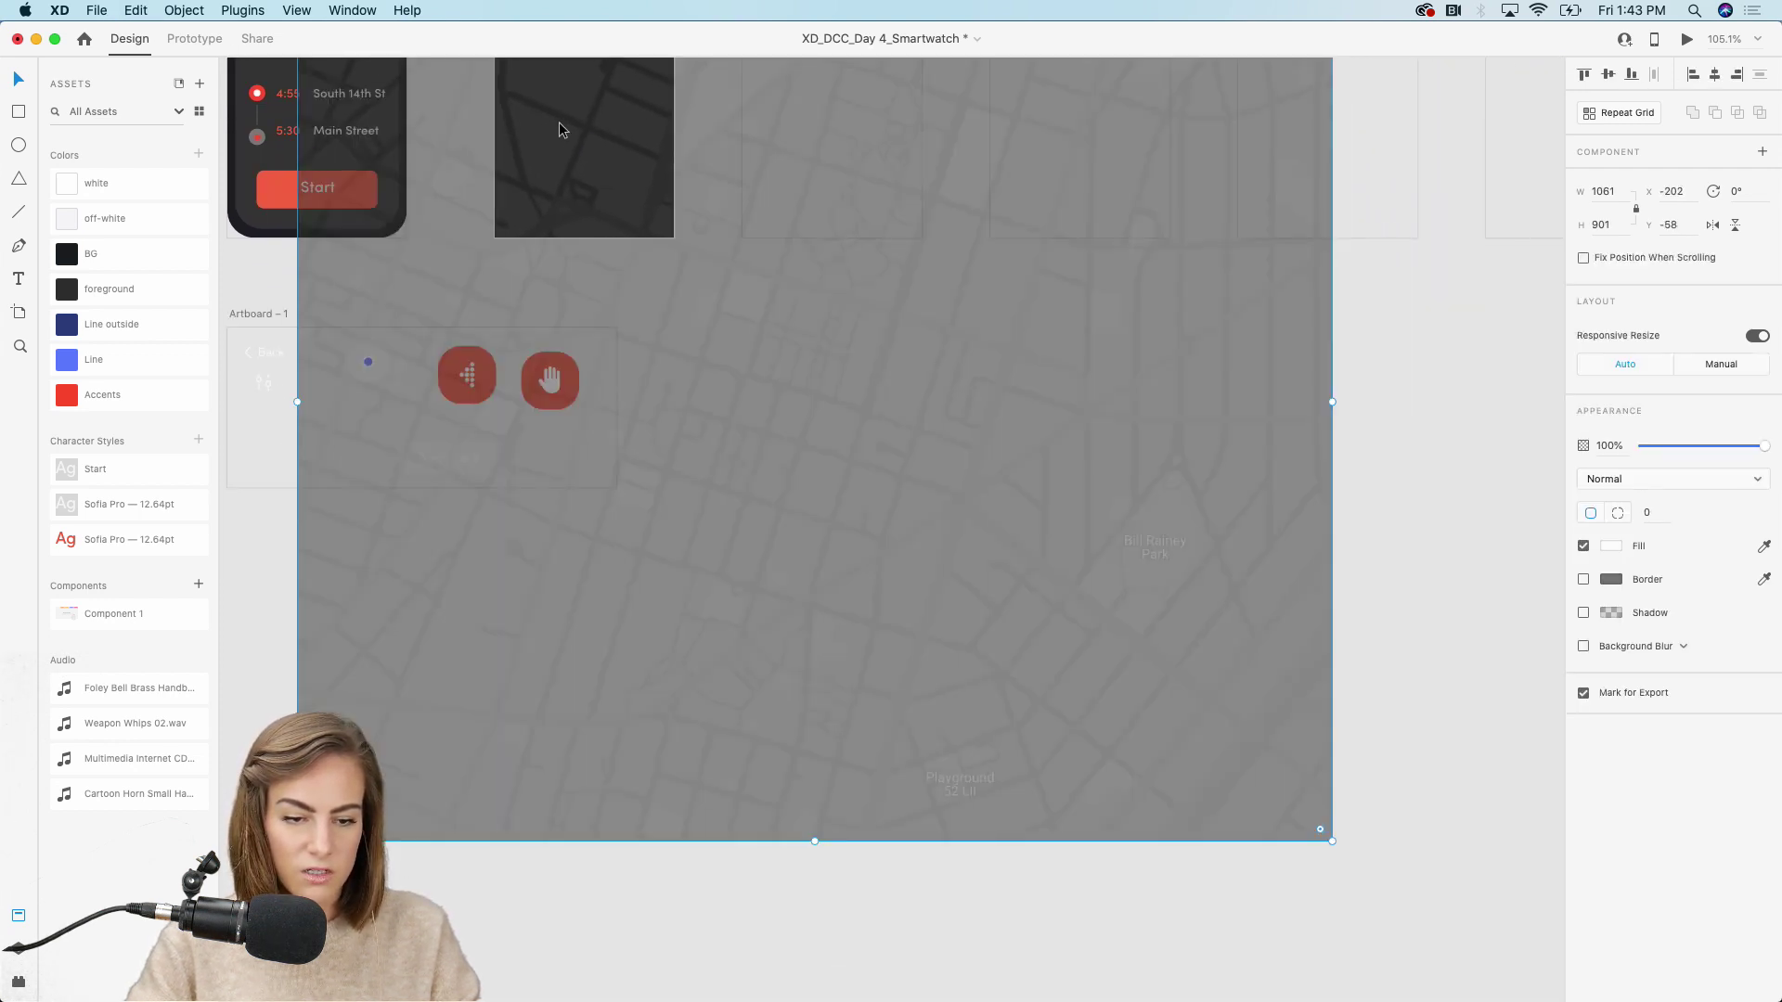
{"action": "scroll", "coordinate": [559, 121], "scroll_direction": "up", "scroll_amount": 5}
{"action": "scroll", "coordinate": [559, 120], "scroll_direction": "left", "scroll_amount": 2}
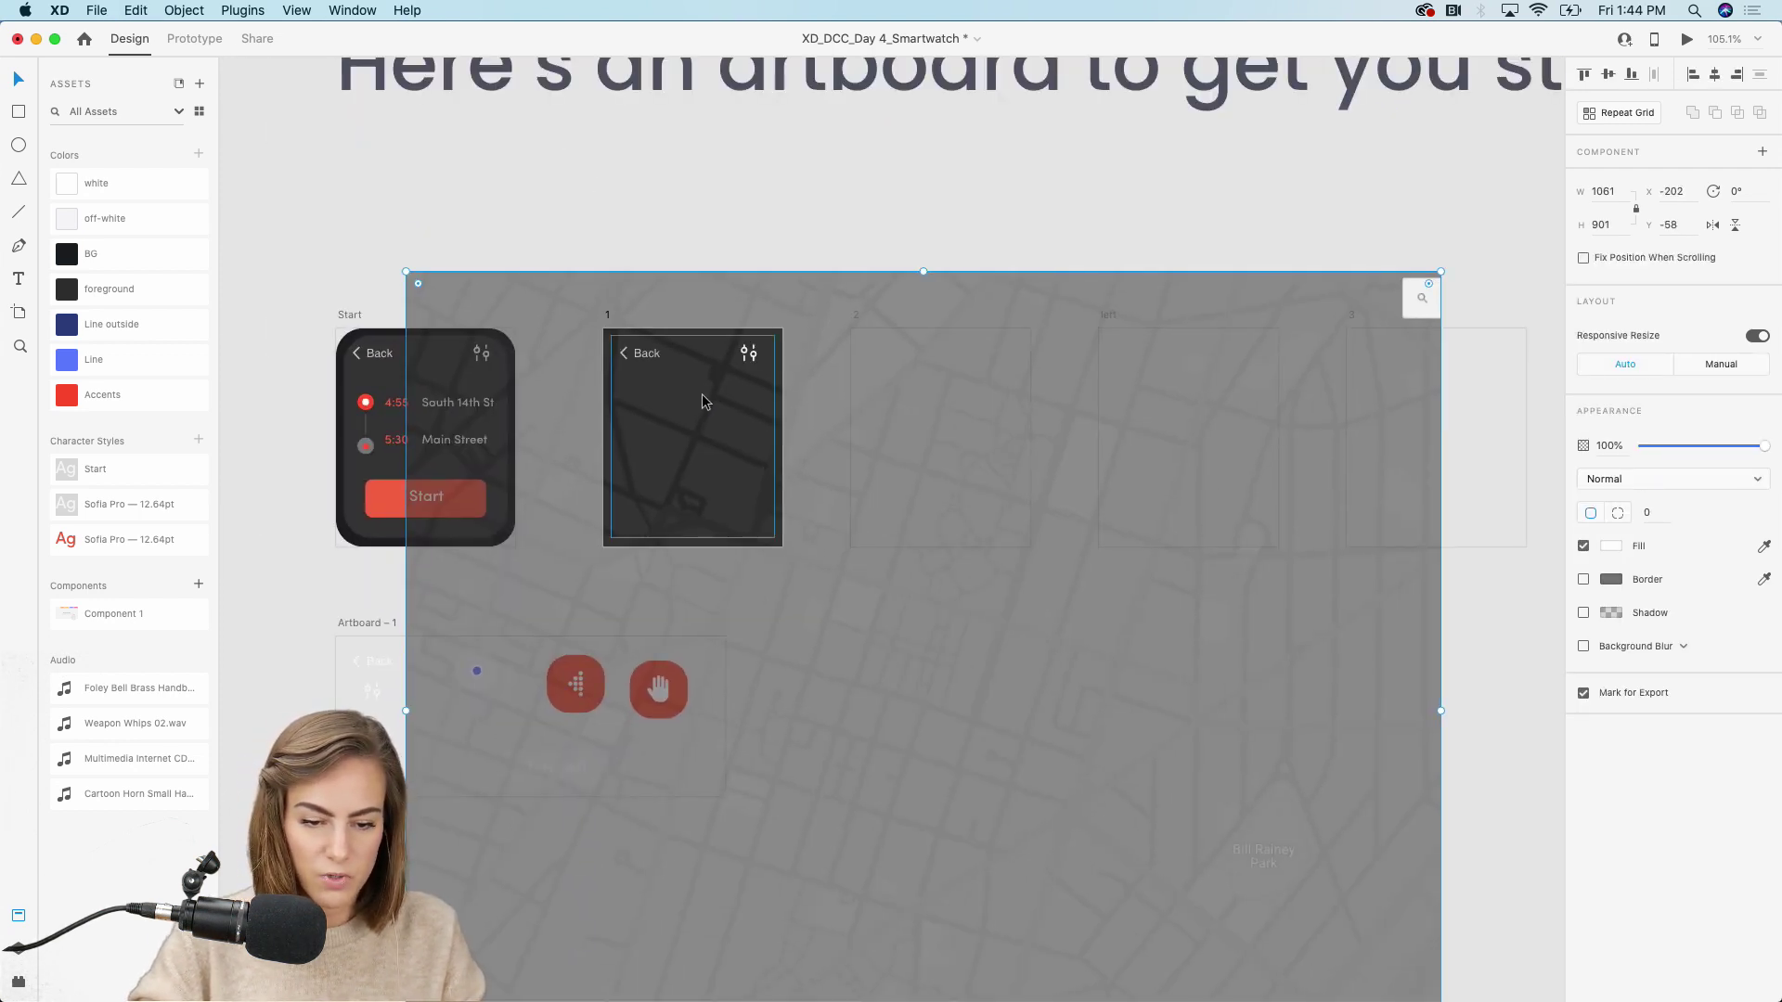
{"action": "left_click_drag", "start_coordinate": [702, 401], "coordinate": [728, 455]}
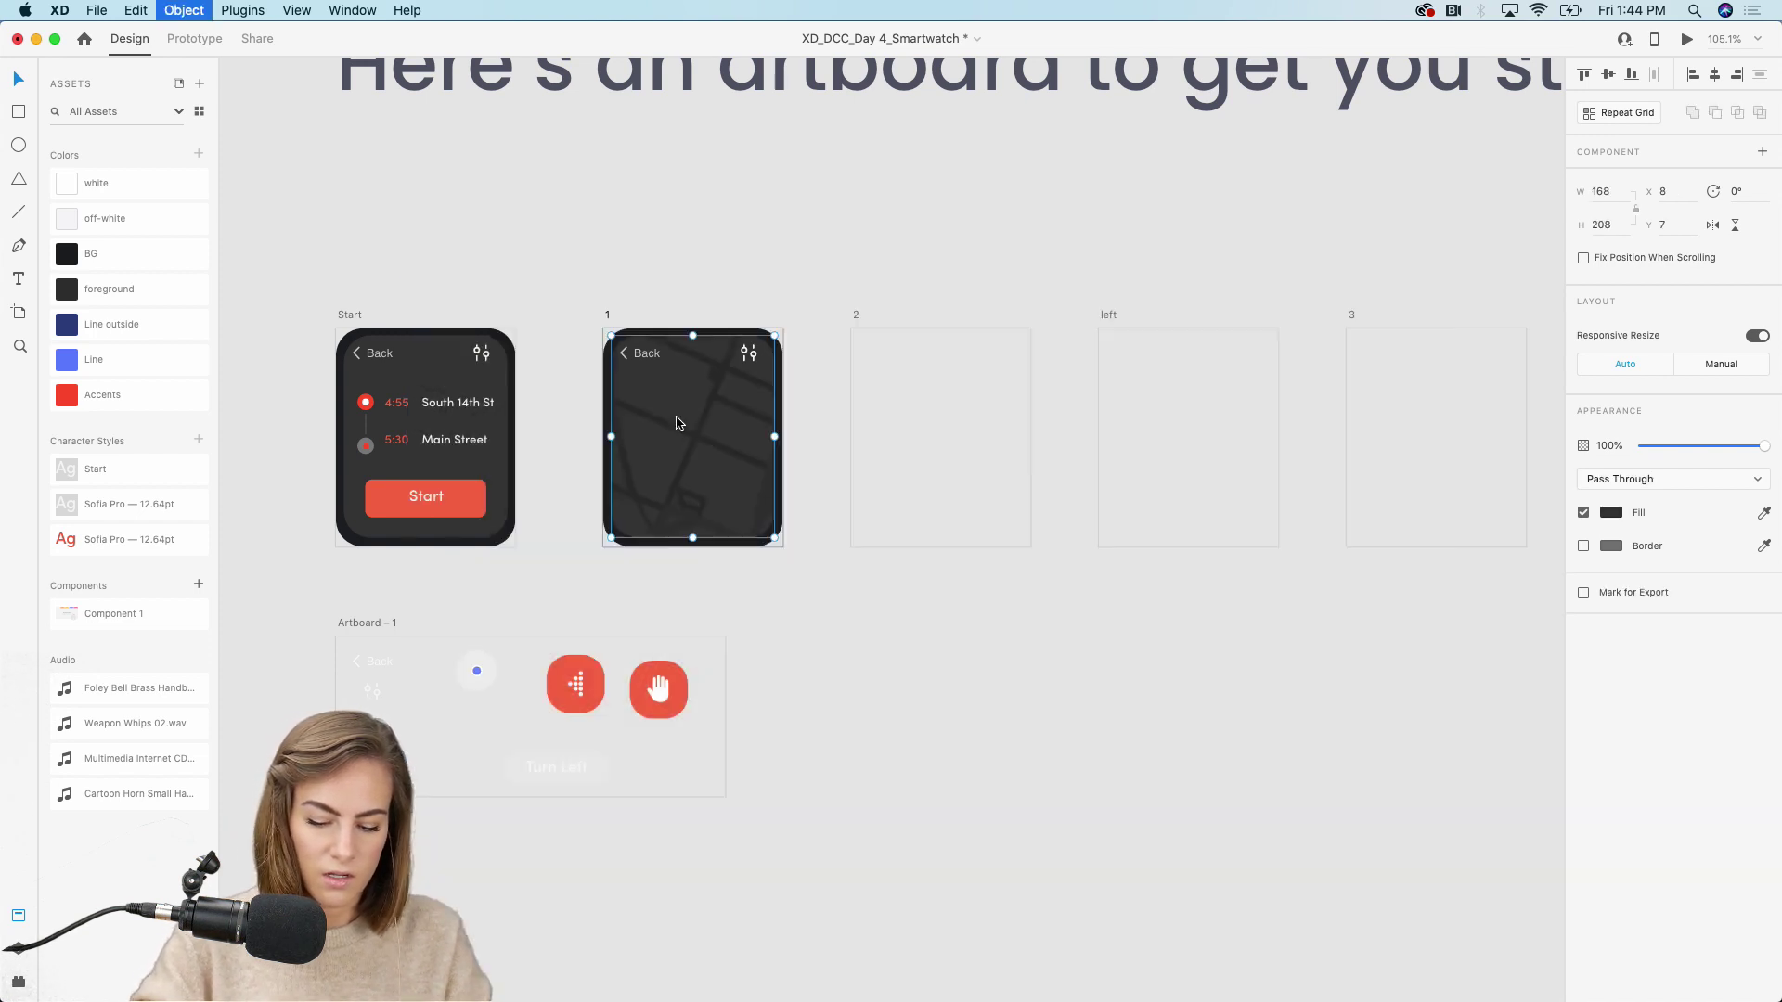
Reposition the map image inside artboard 1's mask to about X -713, Y -230
{"action": "double_click", "coordinate": [757, 482]}
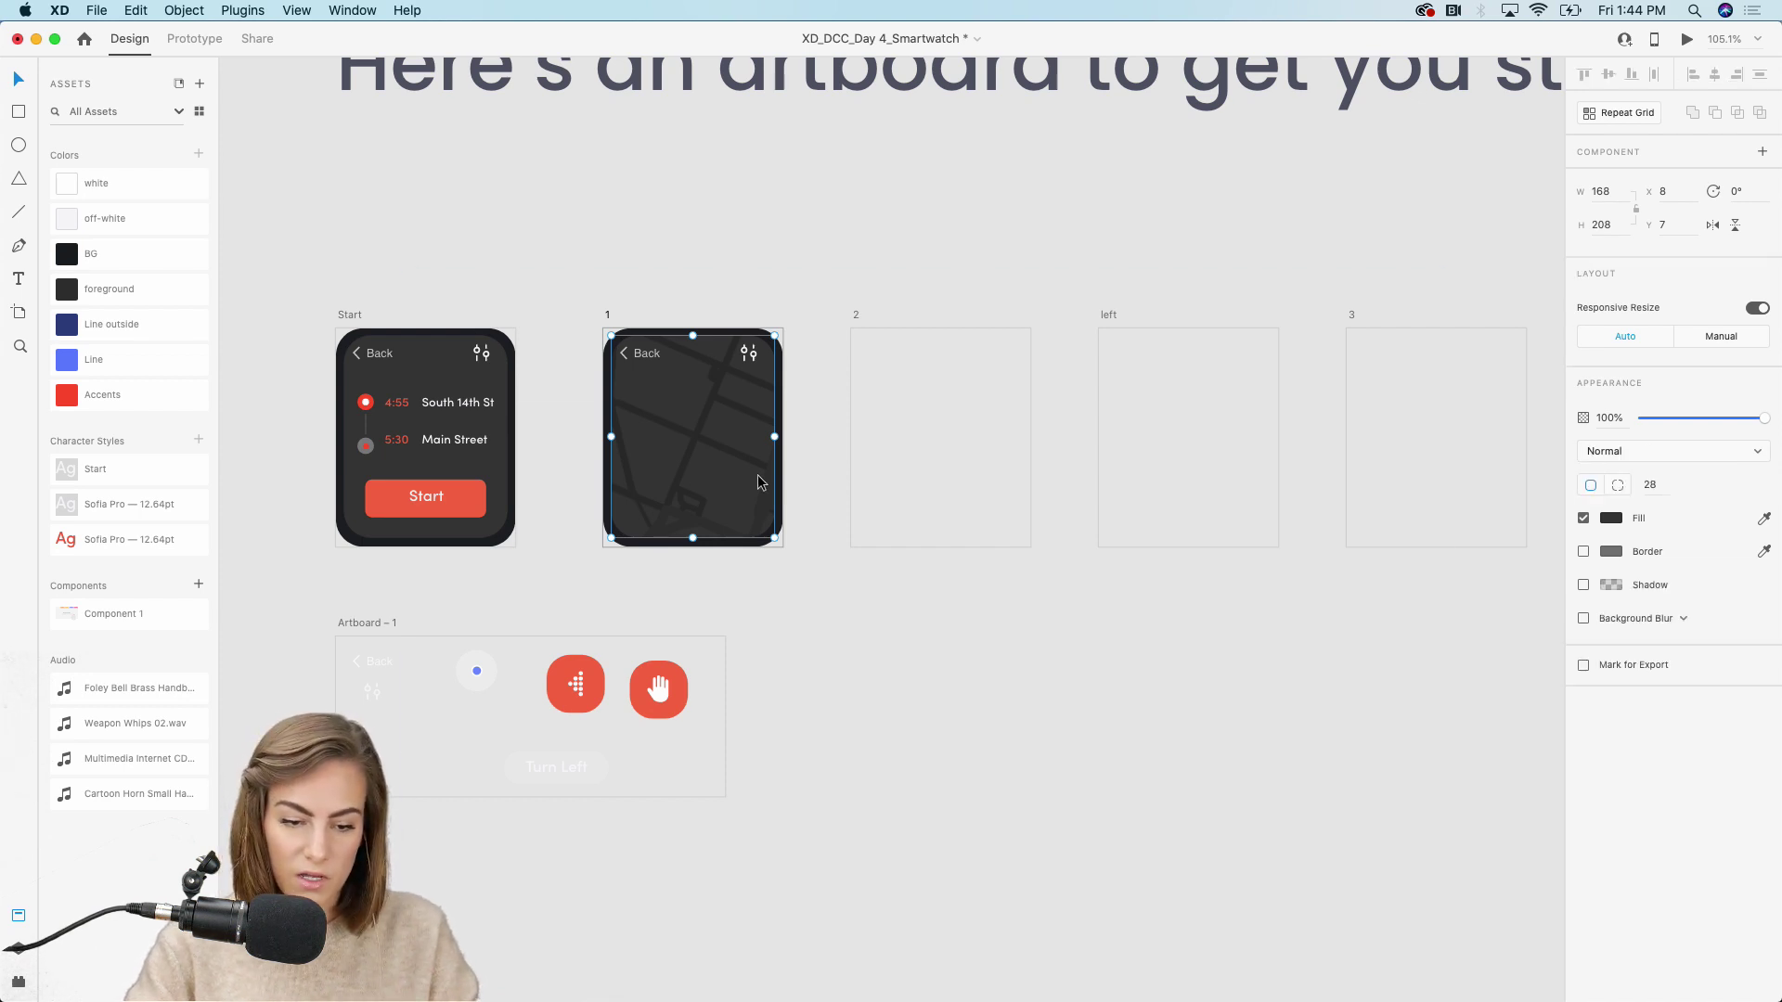
{"action": "left_click_drag", "start_coordinate": [757, 476], "coordinate": [298, 298]}
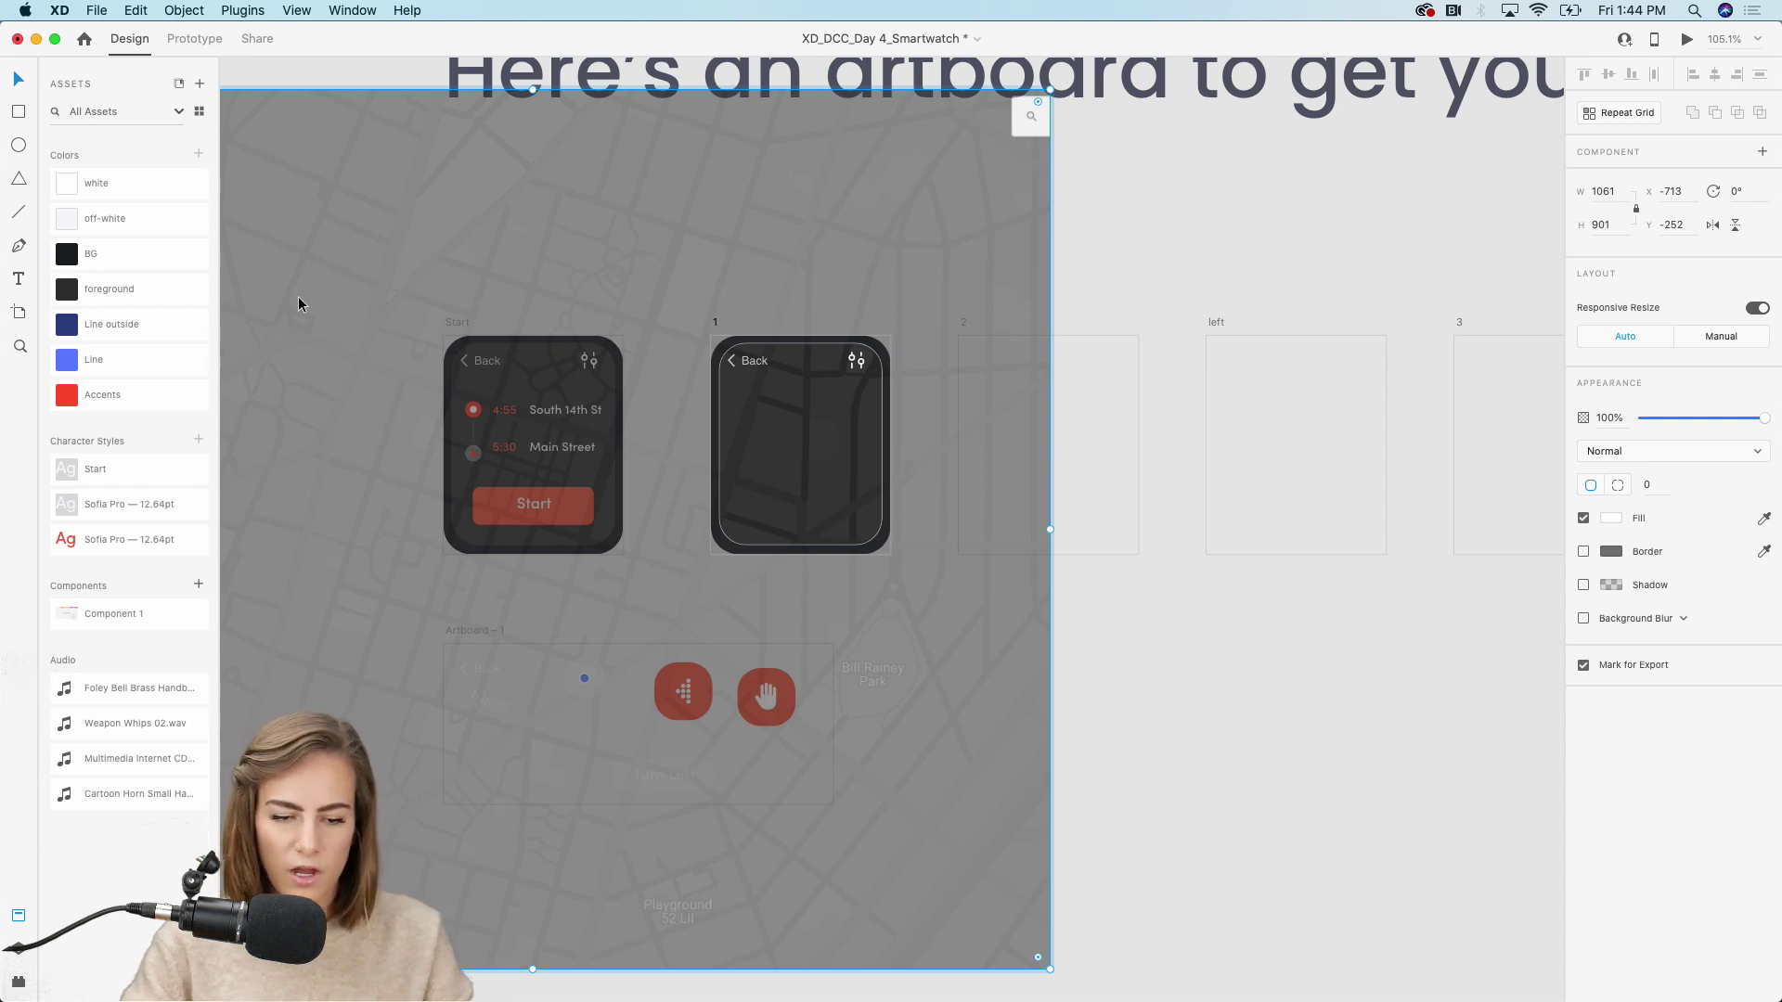
{"action": "scroll", "coordinate": [462, 308], "scroll_direction": "up", "scroll_amount": 3}
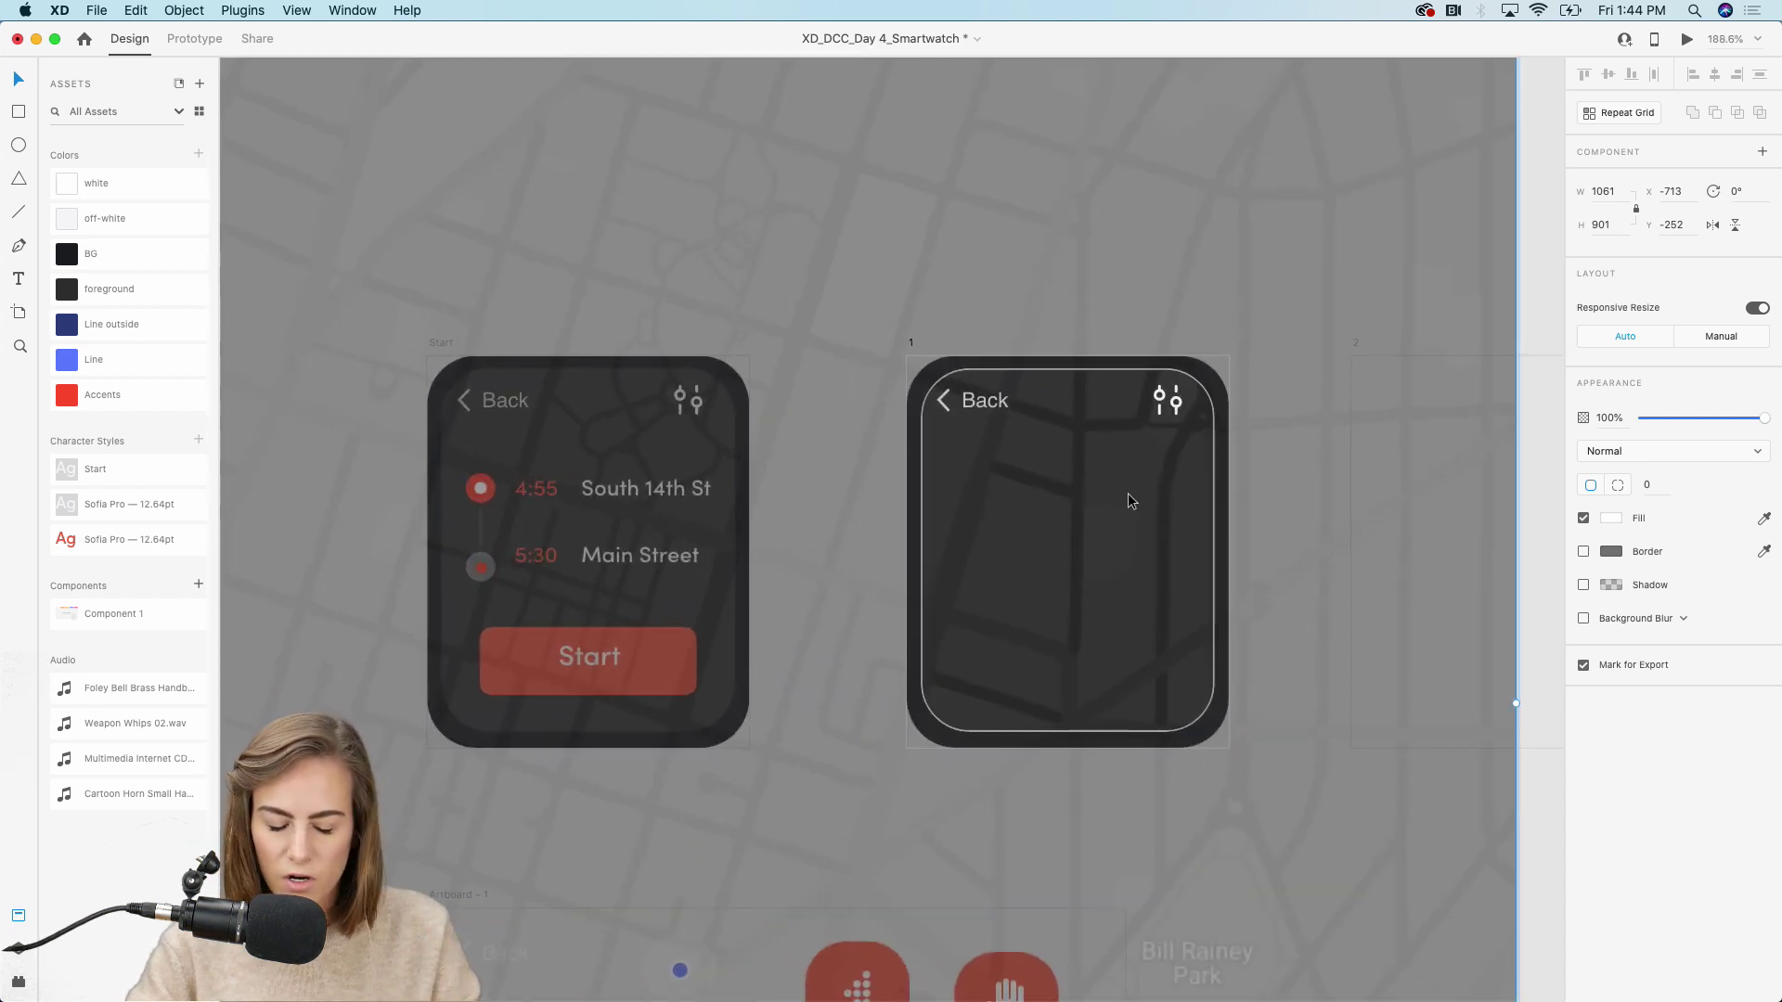
{"action": "left_click_drag", "start_coordinate": [1129, 500], "coordinate": [1129, 538]}
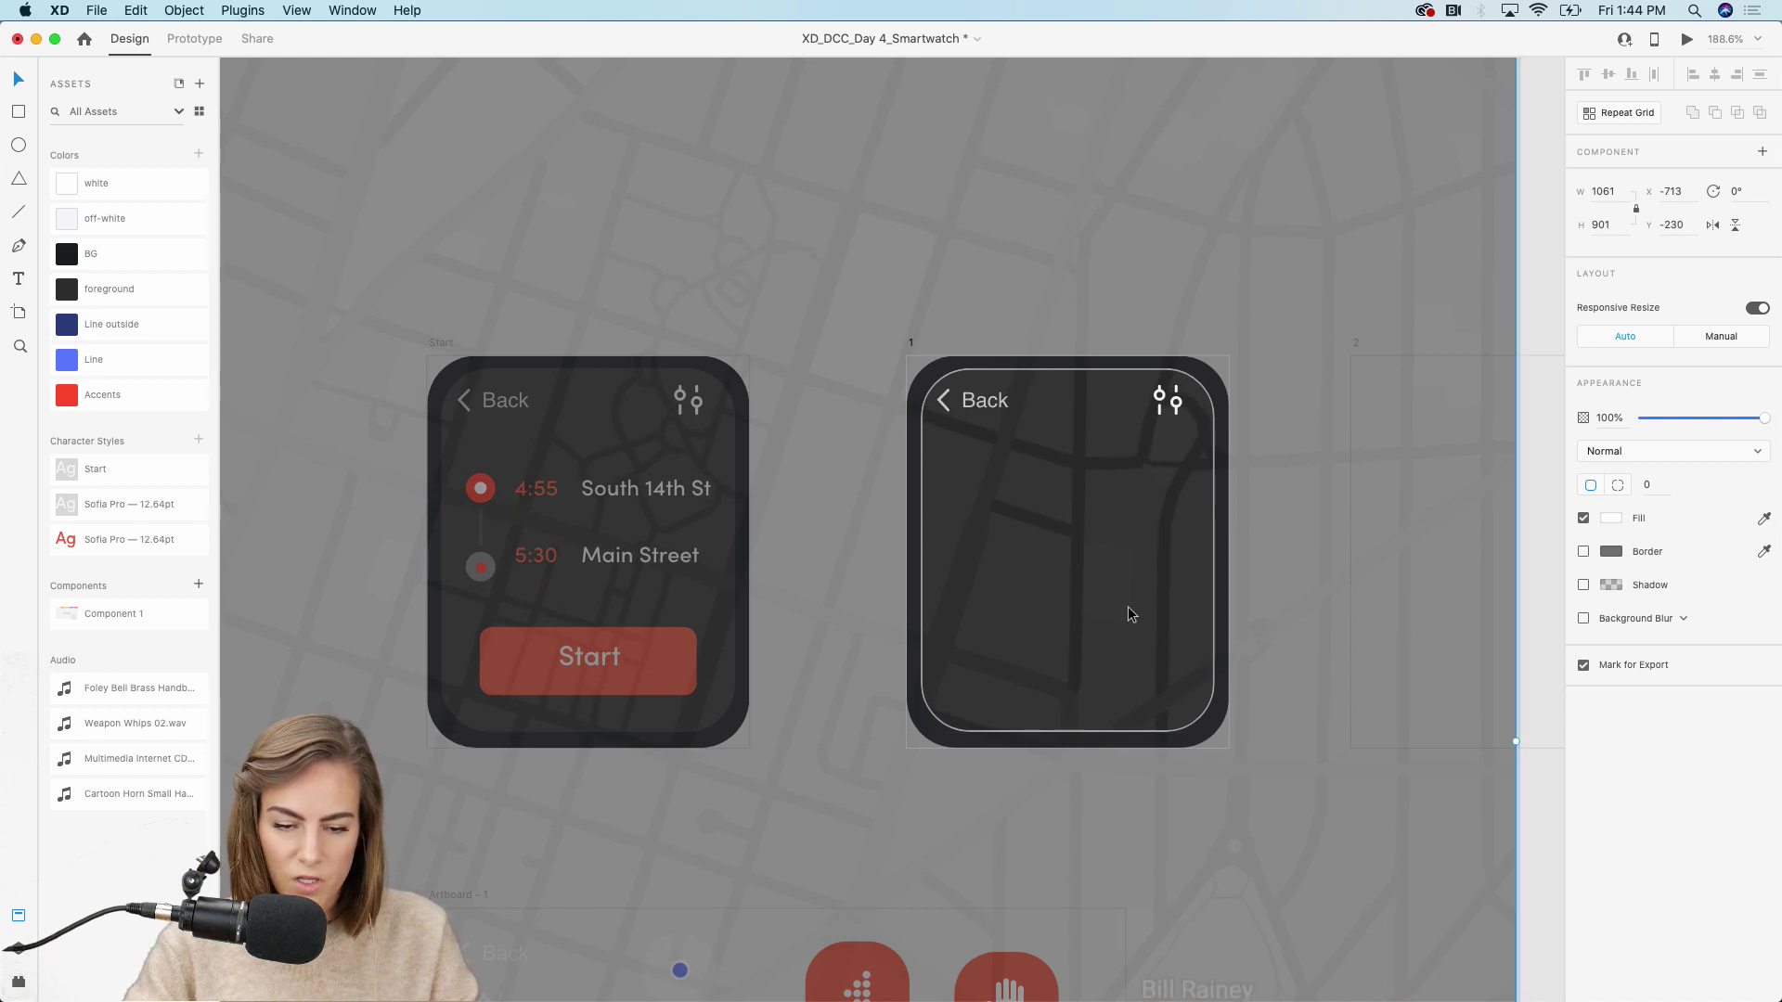
{"action": "key", "text": "Escape"}
{"action": "scroll", "coordinate": [1128, 603], "scroll_direction": "down", "scroll_amount": 5}
{"action": "scroll", "coordinate": [1206, 501], "scroll_direction": "right", "scroll_amount": 3}
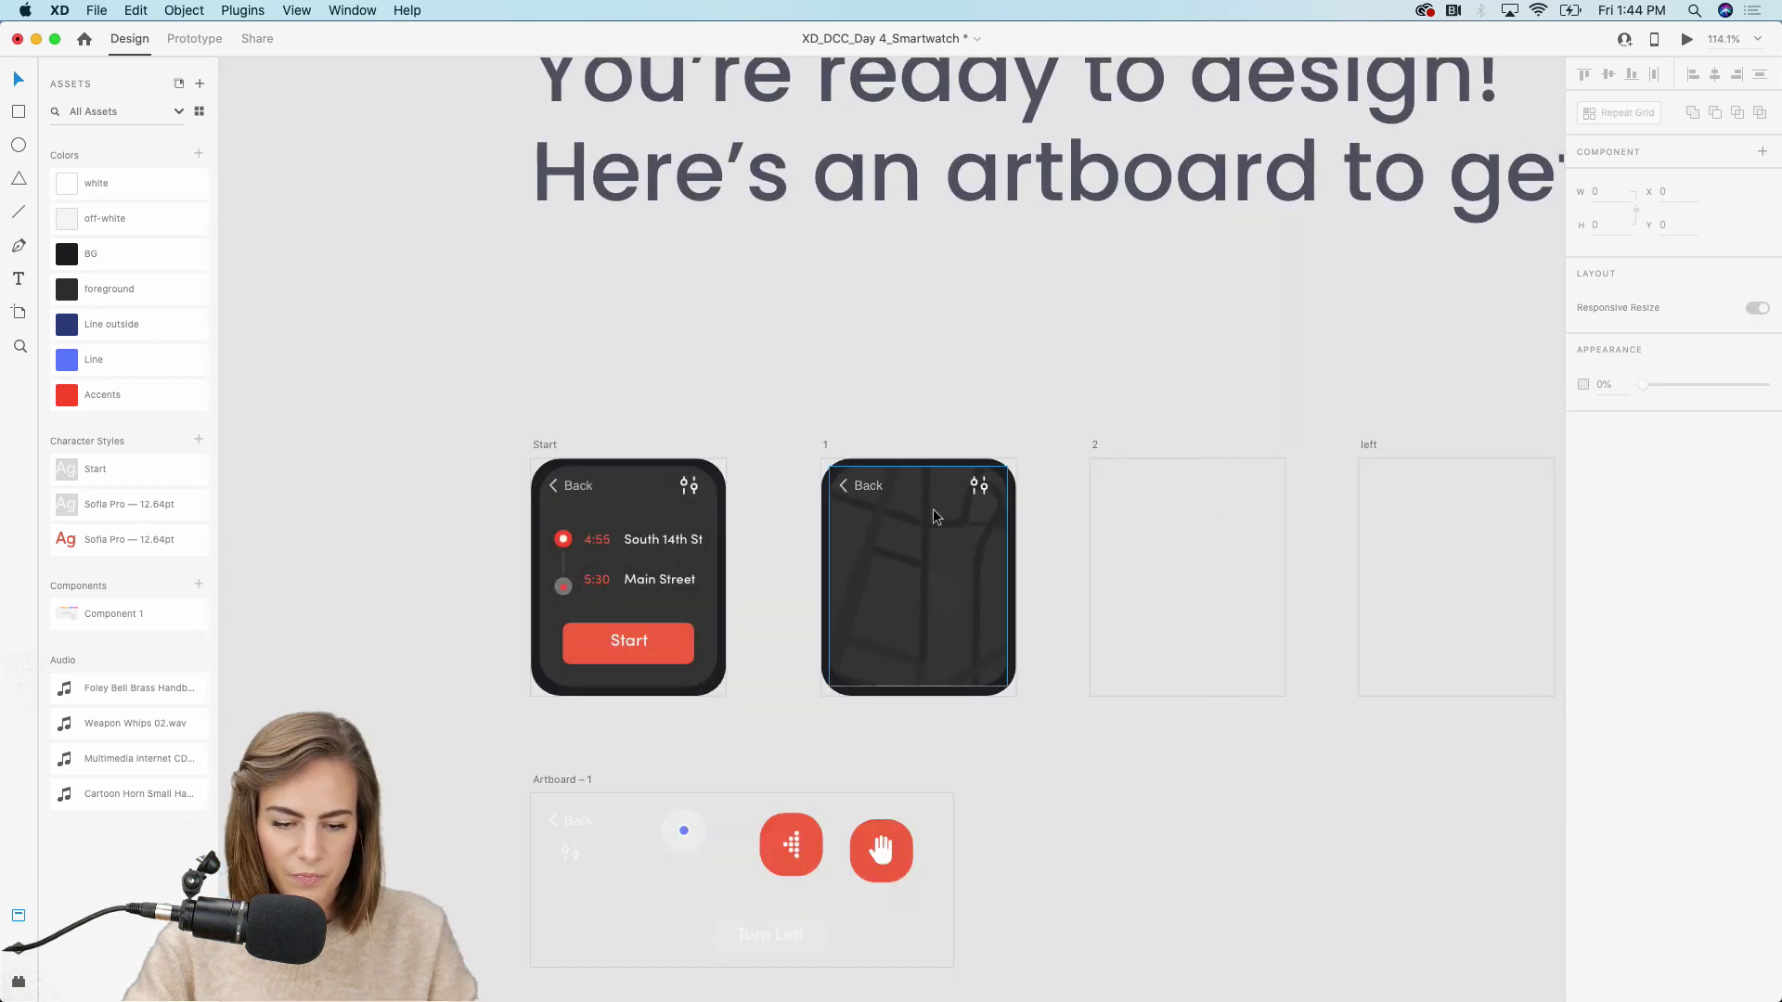
Copy the blue location marker from Artboard – 1 onto the lower central street of artboard 1's map, at about X 73, Y 155
{"action": "scroll", "coordinate": [935, 515], "scroll_direction": "up", "scroll_amount": 5}
{"action": "scroll", "coordinate": [931, 497], "scroll_direction": "down", "scroll_amount": 5}
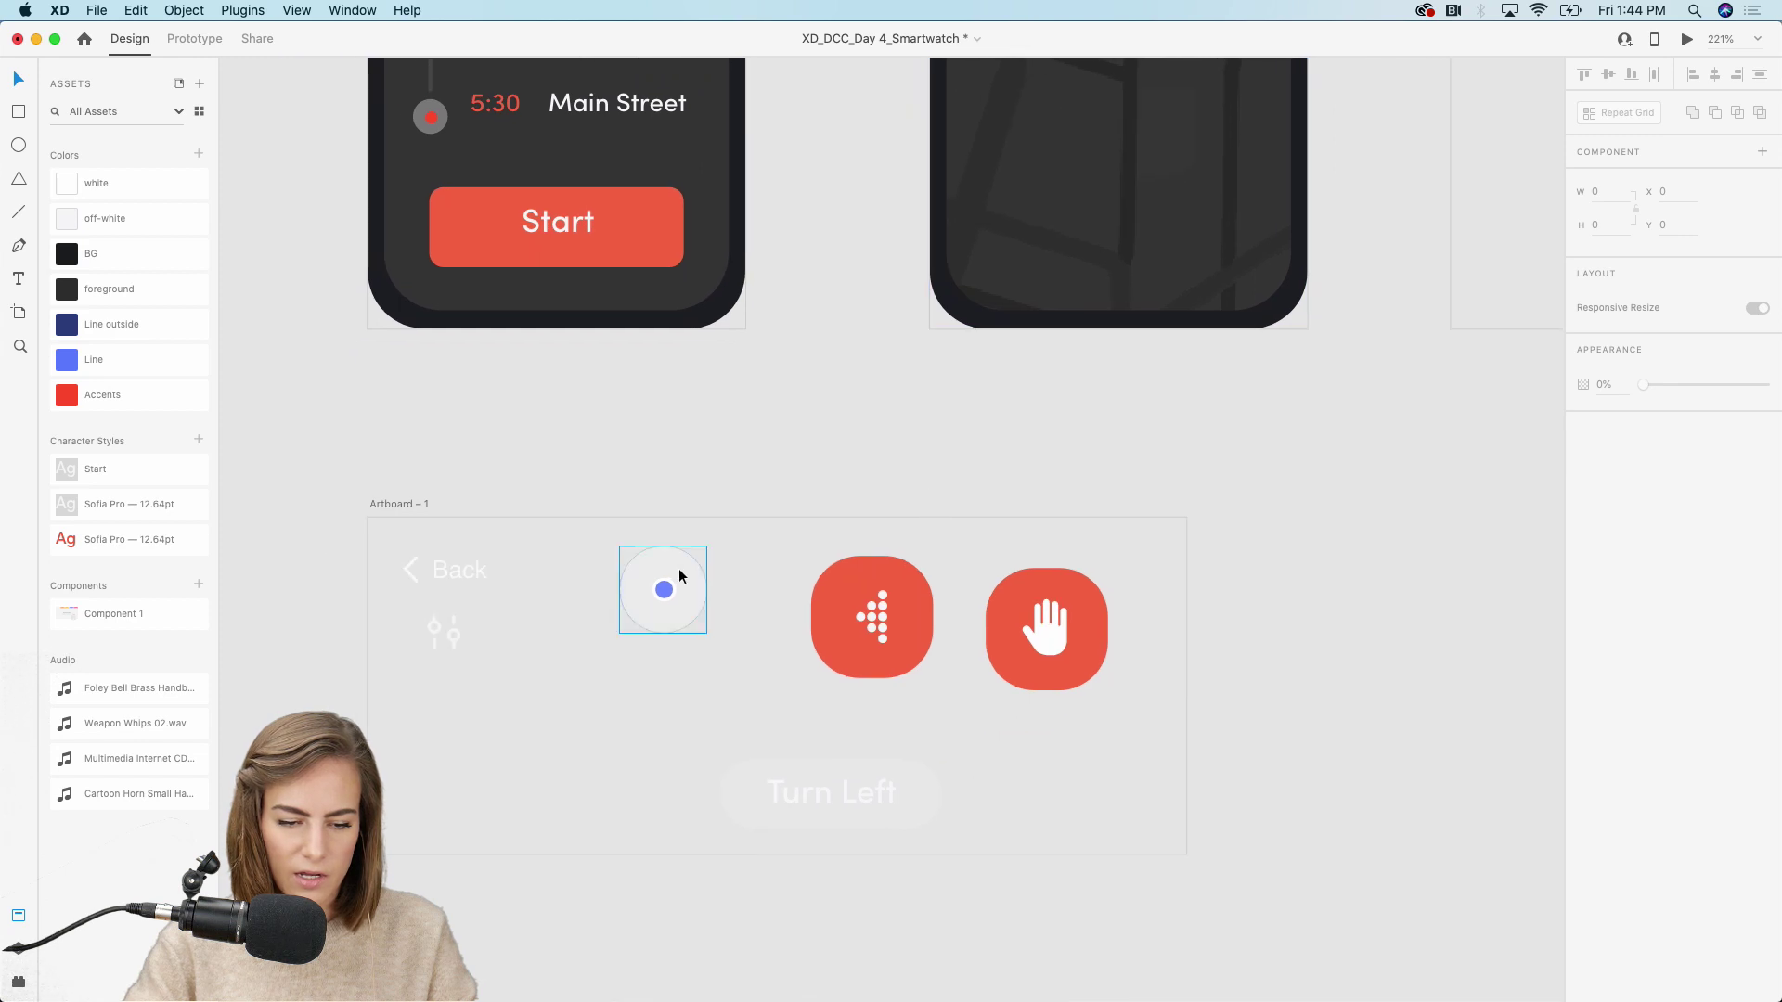
{"action": "left_click", "coordinate": [680, 576]}
{"action": "scroll", "coordinate": [851, 402], "scroll_direction": "up", "scroll_amount": 4}
{"action": "scroll", "coordinate": [854, 402], "scroll_direction": "up", "scroll_amount": 3}
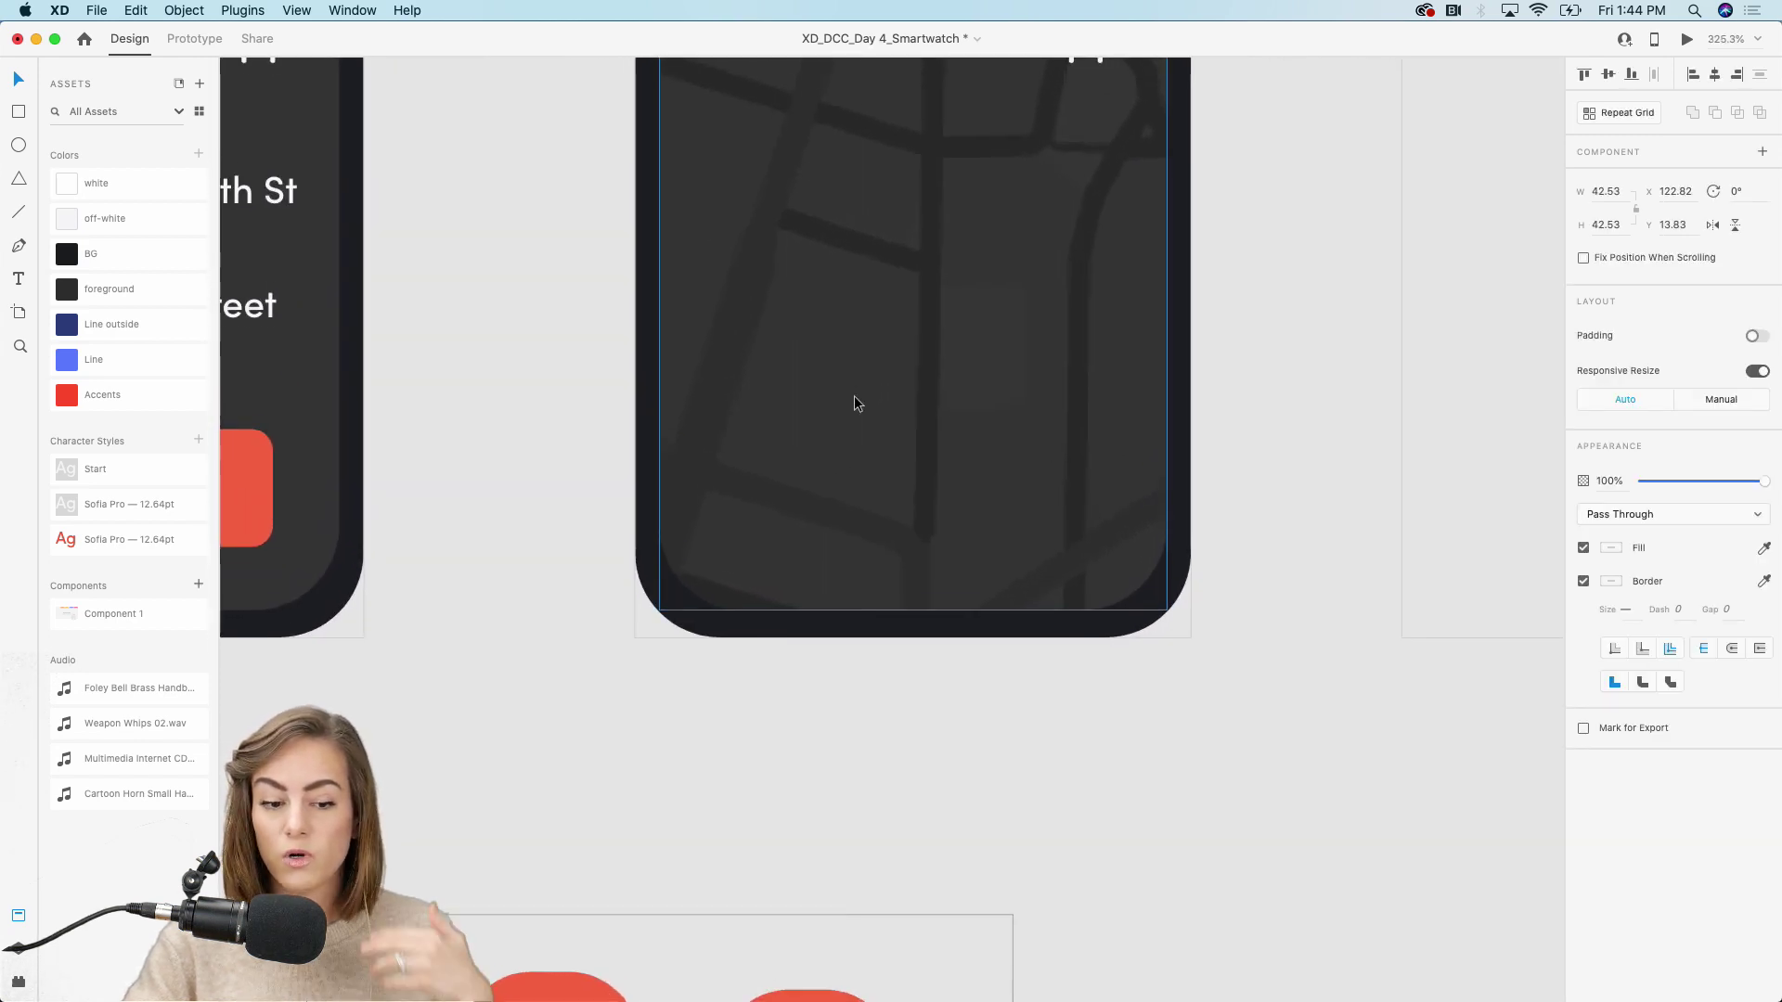
{"action": "scroll", "coordinate": [854, 399], "scroll_direction": "up", "scroll_amount": 2}
{"action": "scroll", "coordinate": [852, 399], "scroll_direction": "up", "scroll_amount": 3}
{"action": "key", "text": "super+v"}
{"action": "left_click_drag", "start_coordinate": [902, 534], "coordinate": [945, 539]}
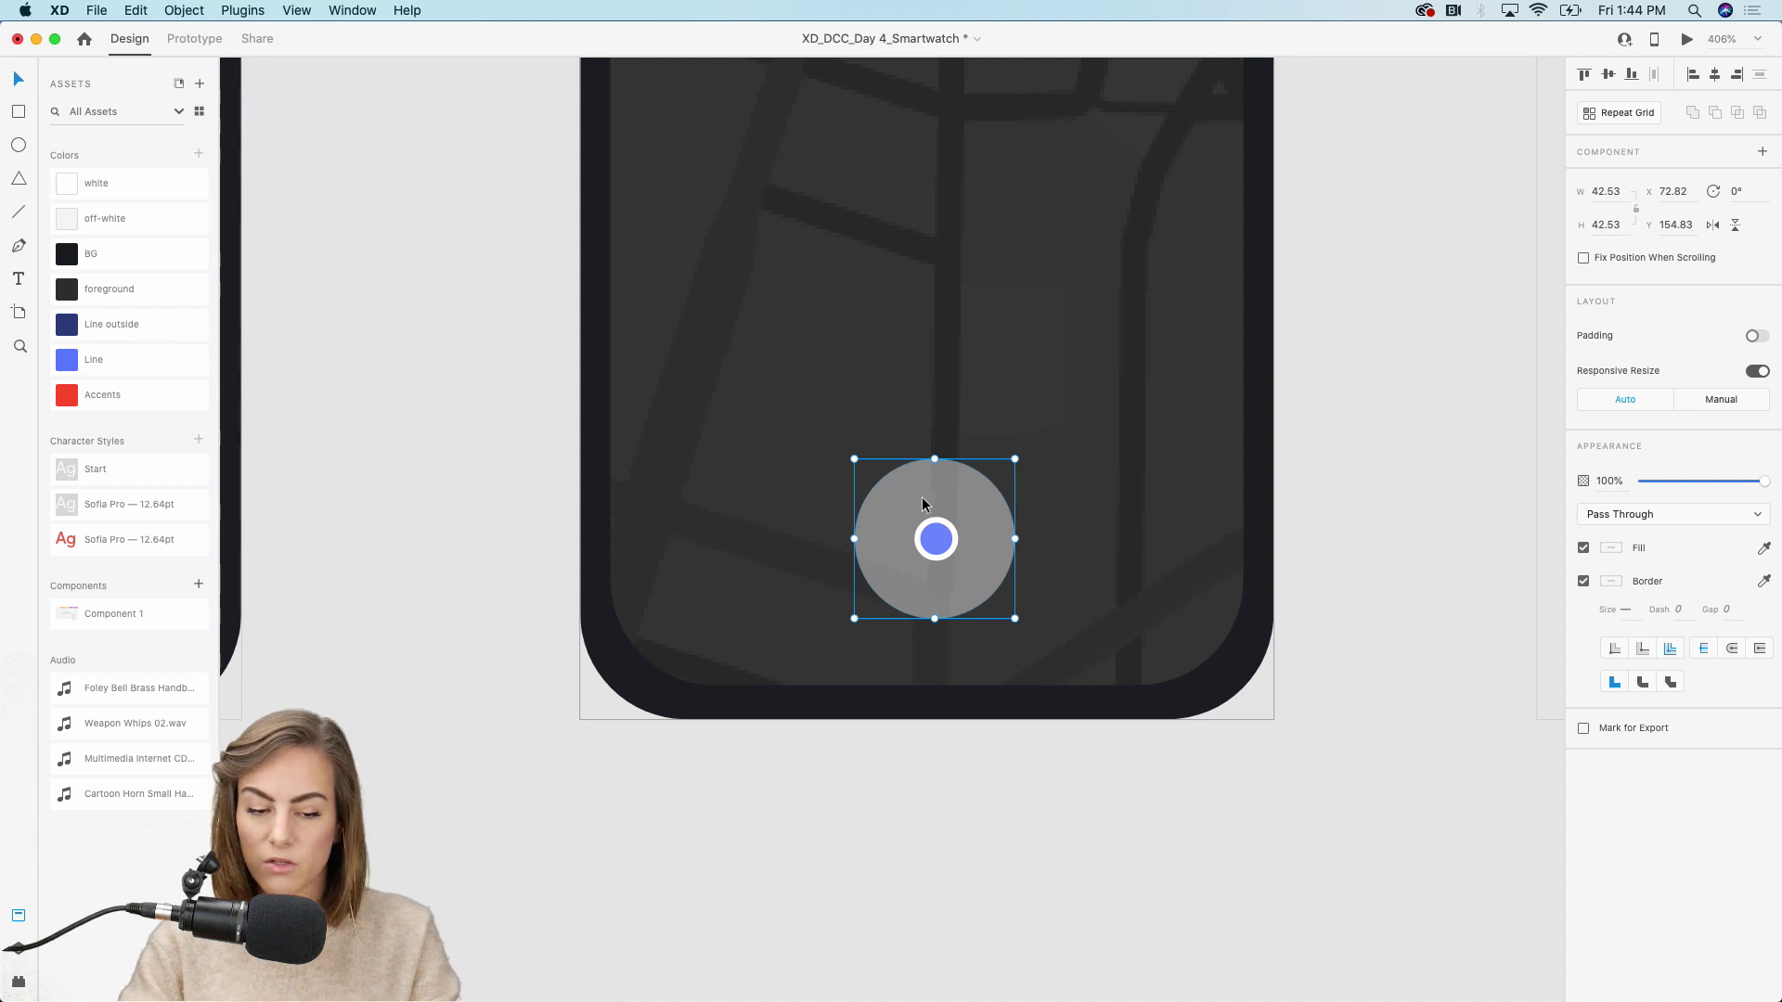
{"action": "scroll", "coordinate": [933, 498], "scroll_direction": "down", "scroll_amount": 5}
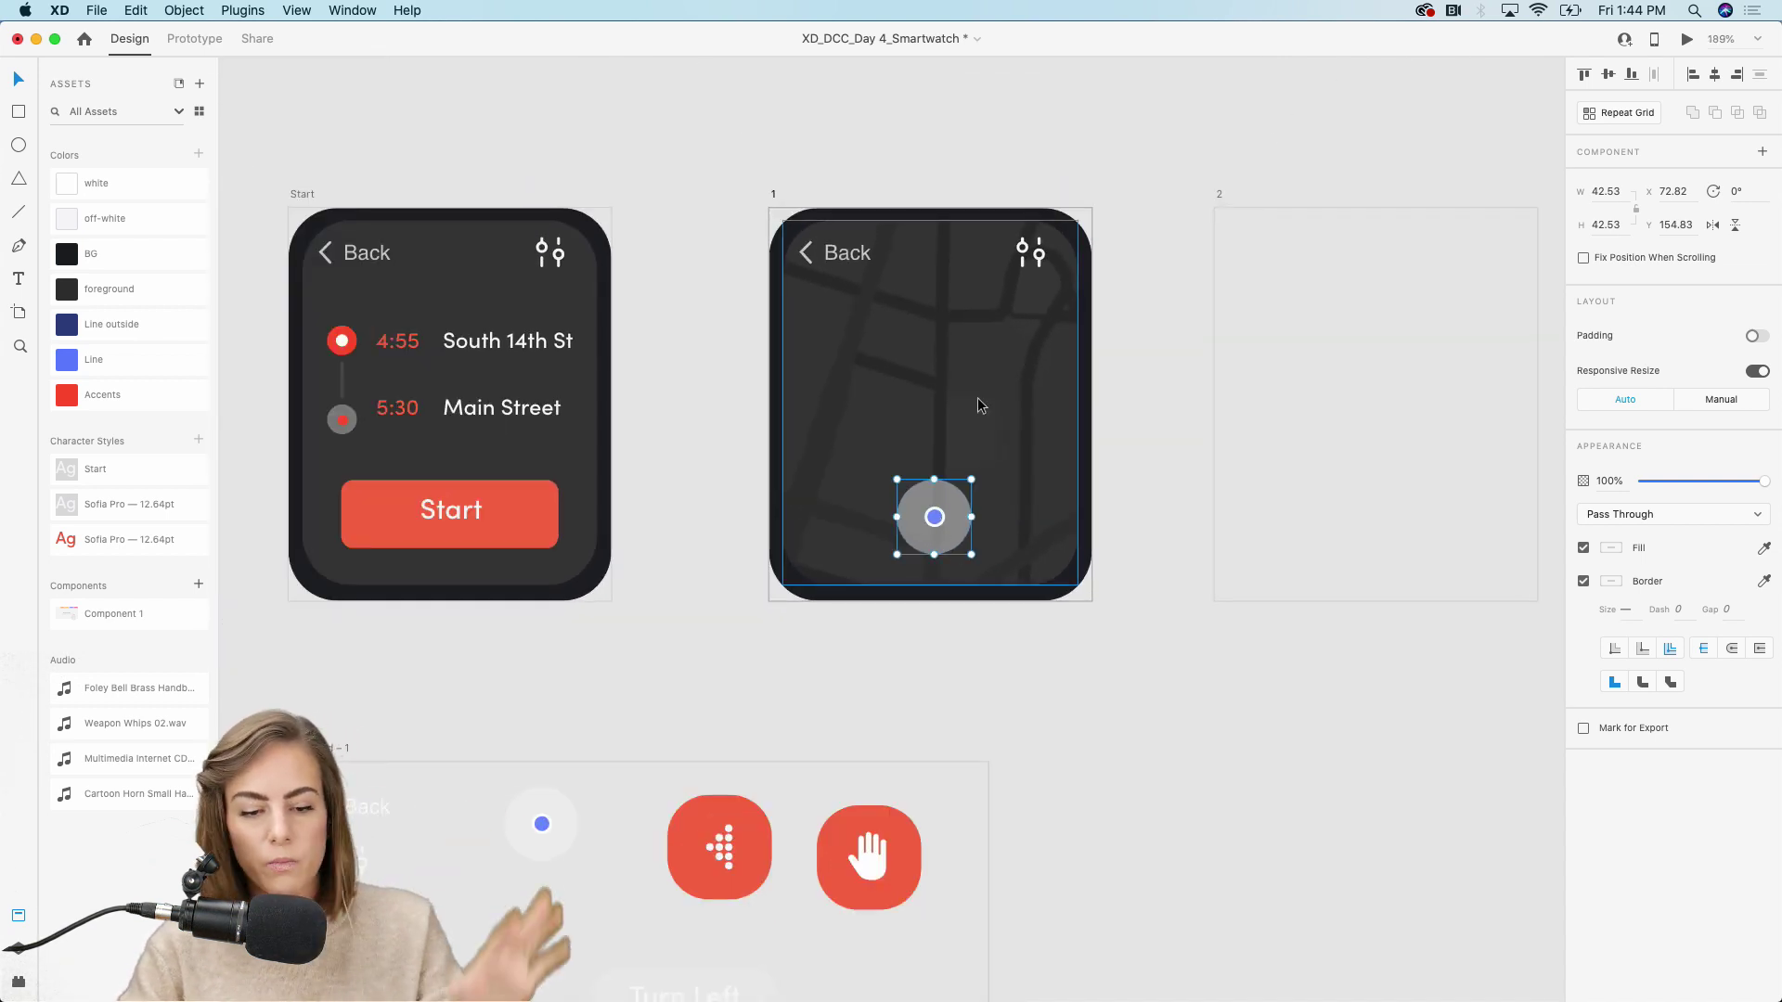
{"action": "left_click", "coordinate": [1117, 639]}
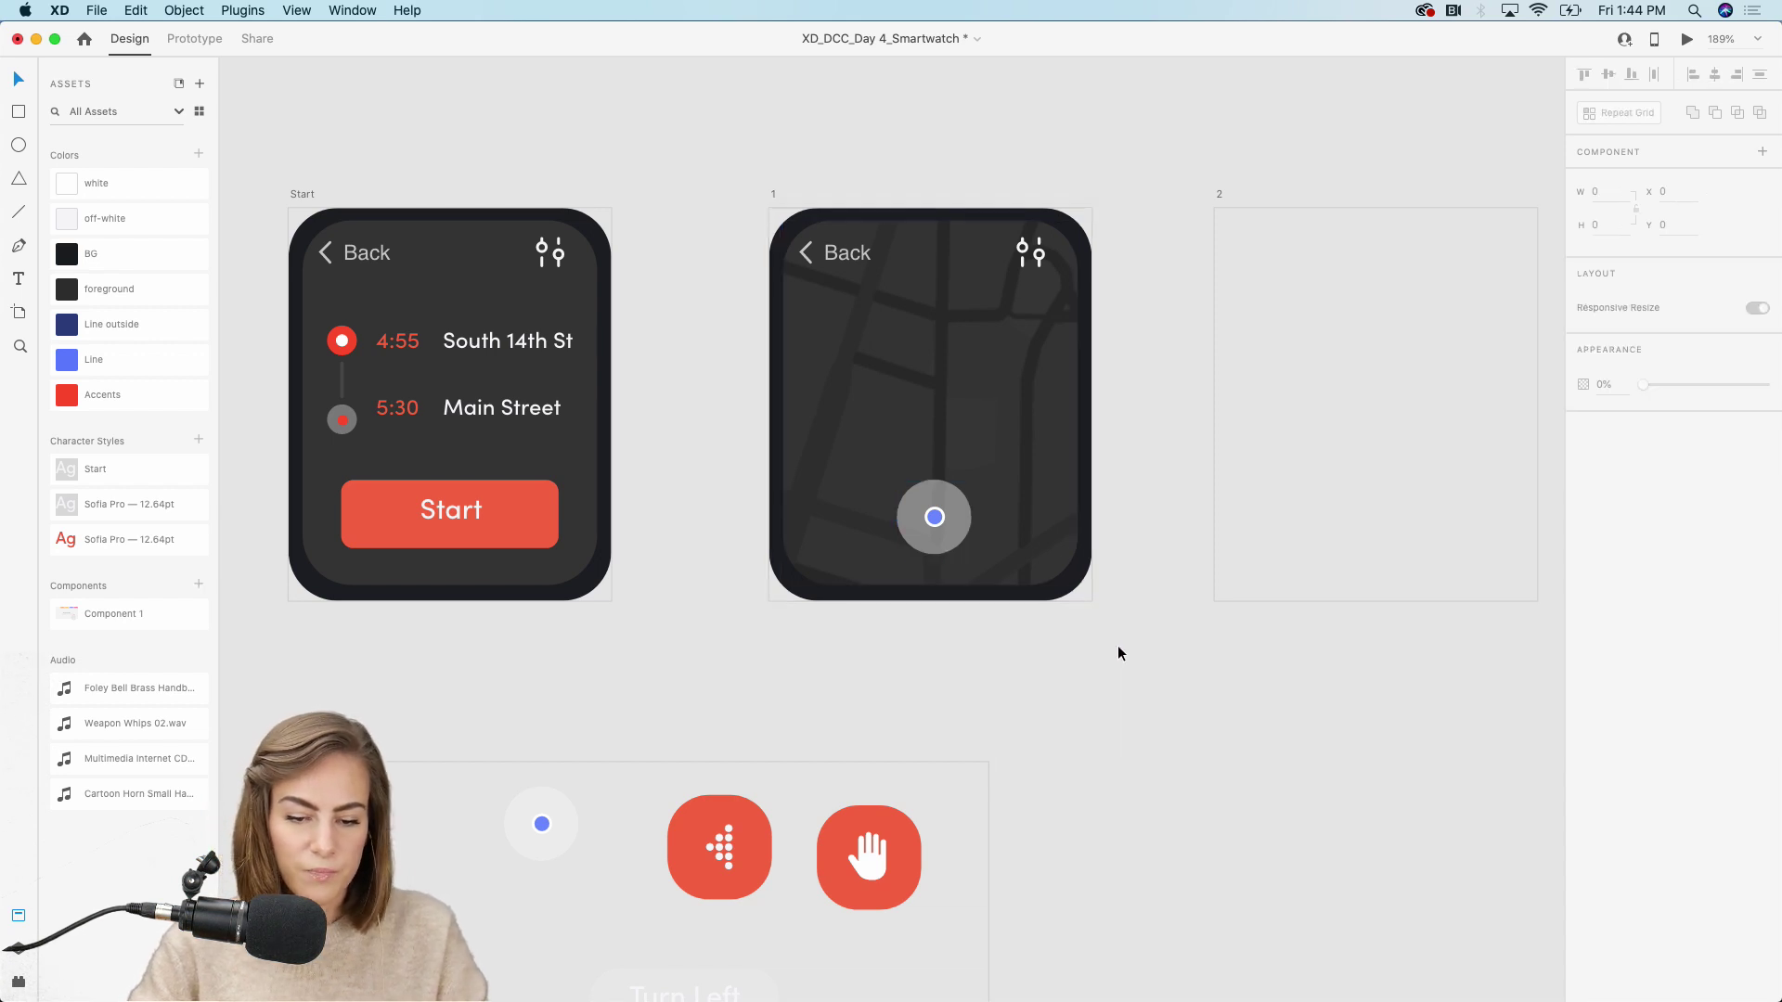
Draw a Pen route about 162 × 475 along the streets inside artboard 1's map mask, from below the watch to the map's upper area
{"action": "double_click", "coordinate": [960, 447]}
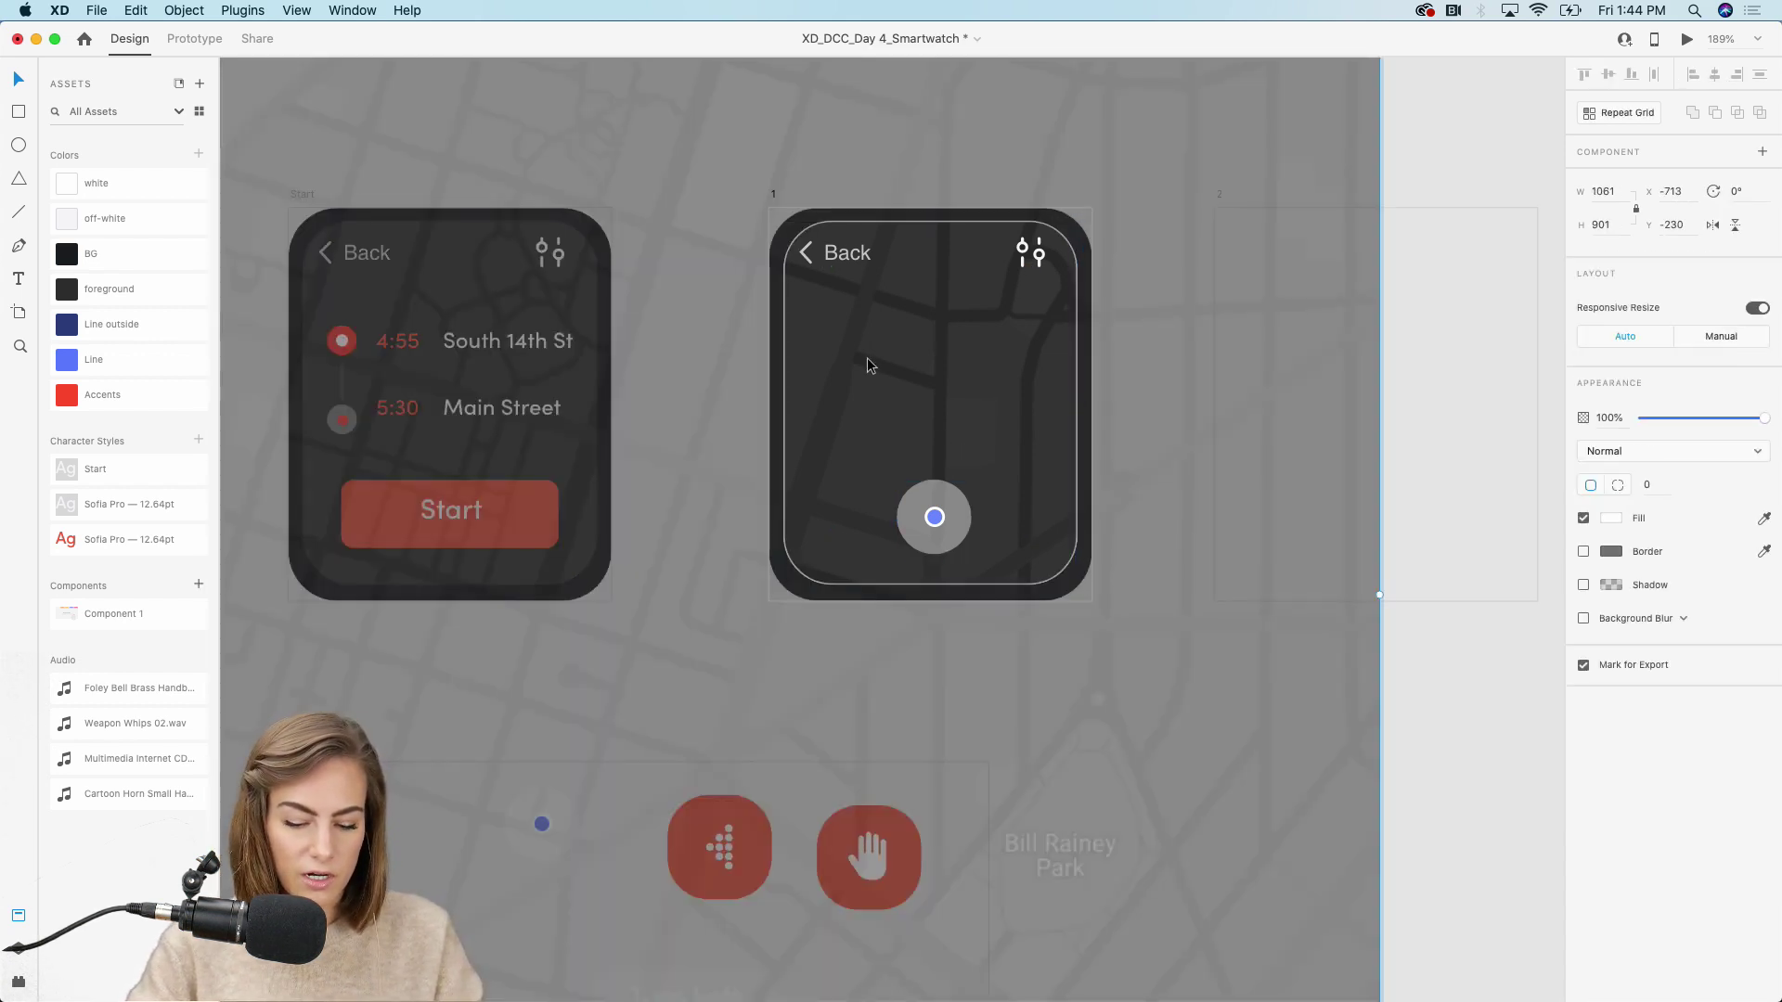
{"action": "key", "text": "p"}
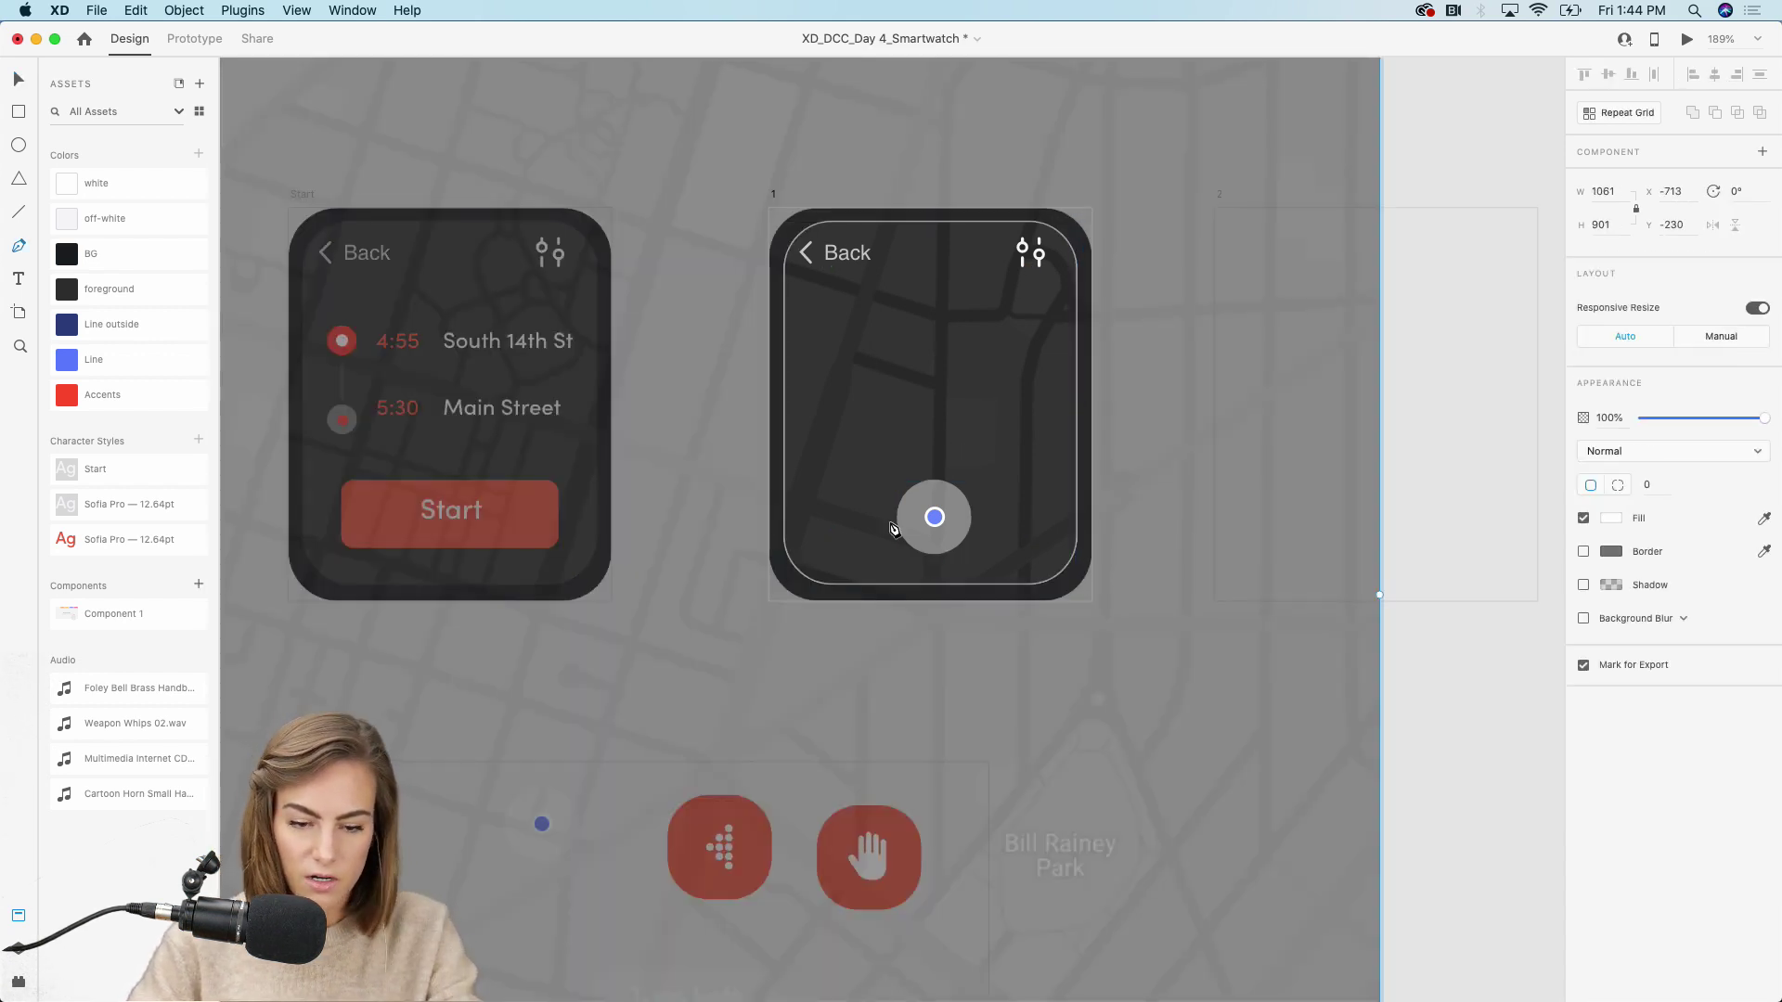
{"action": "left_click", "coordinate": [931, 664]}
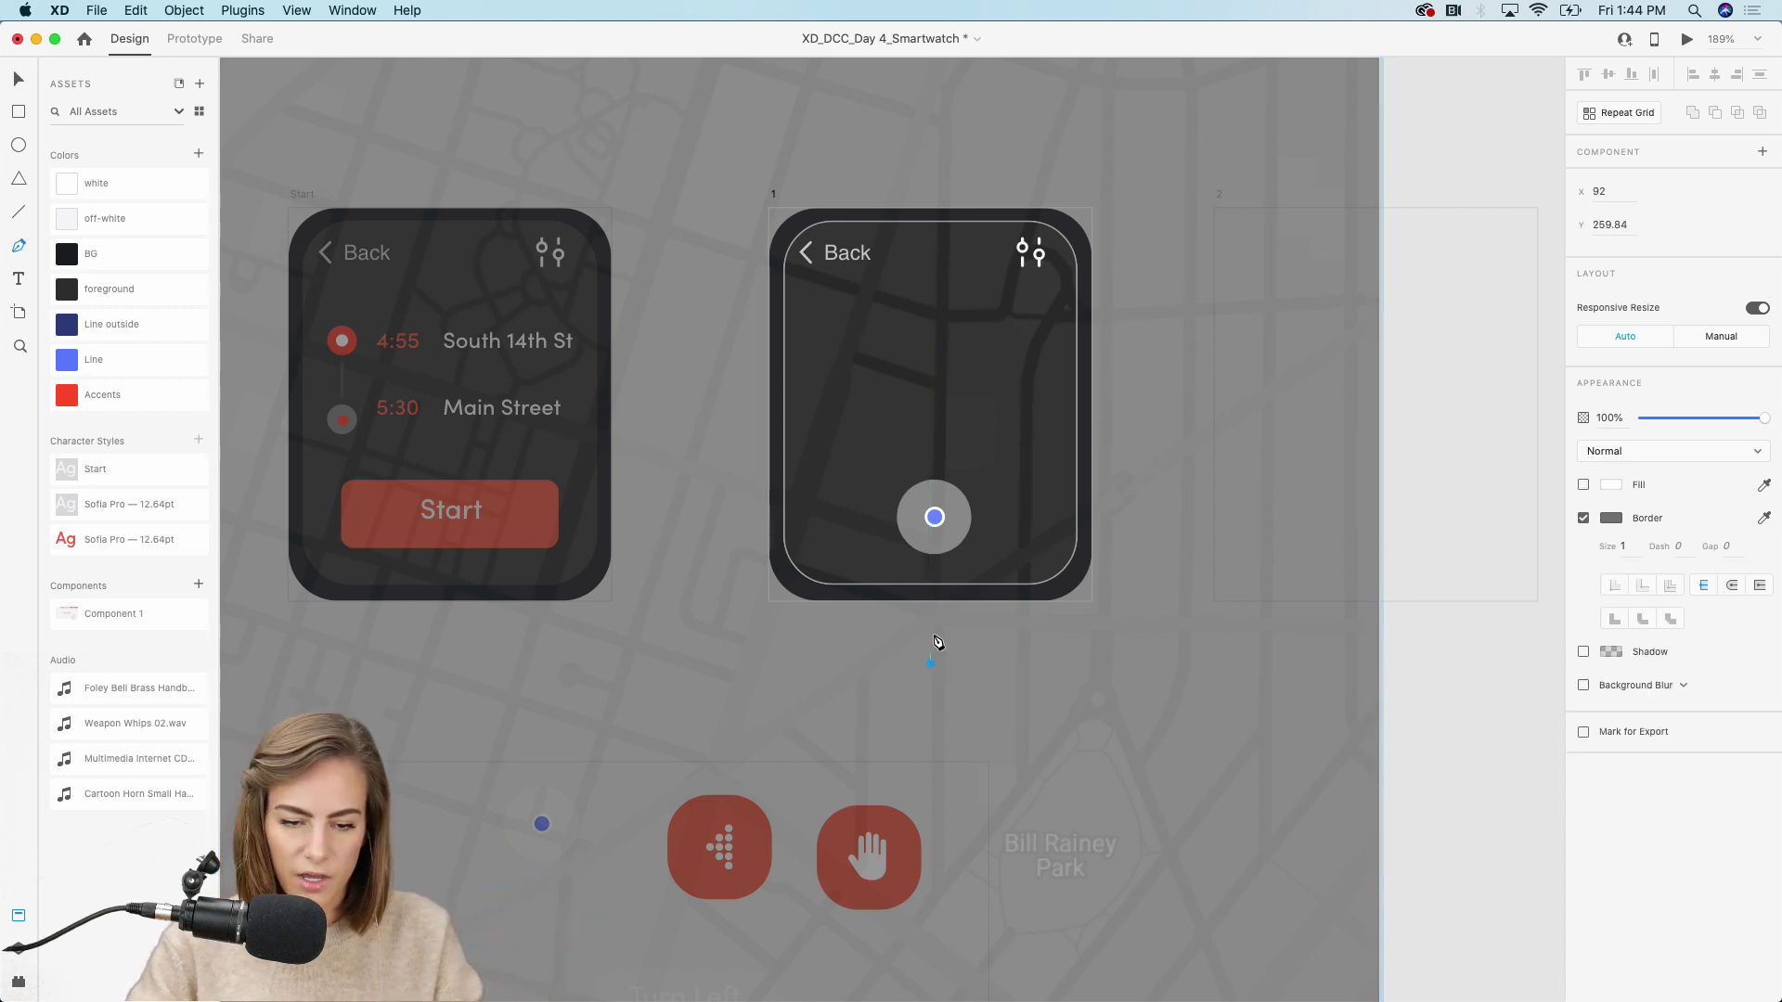
{"action": "left_click", "coordinate": [942, 317]}
{"action": "scroll", "coordinate": [659, 321], "scroll_direction": "up", "scroll_amount": 5}
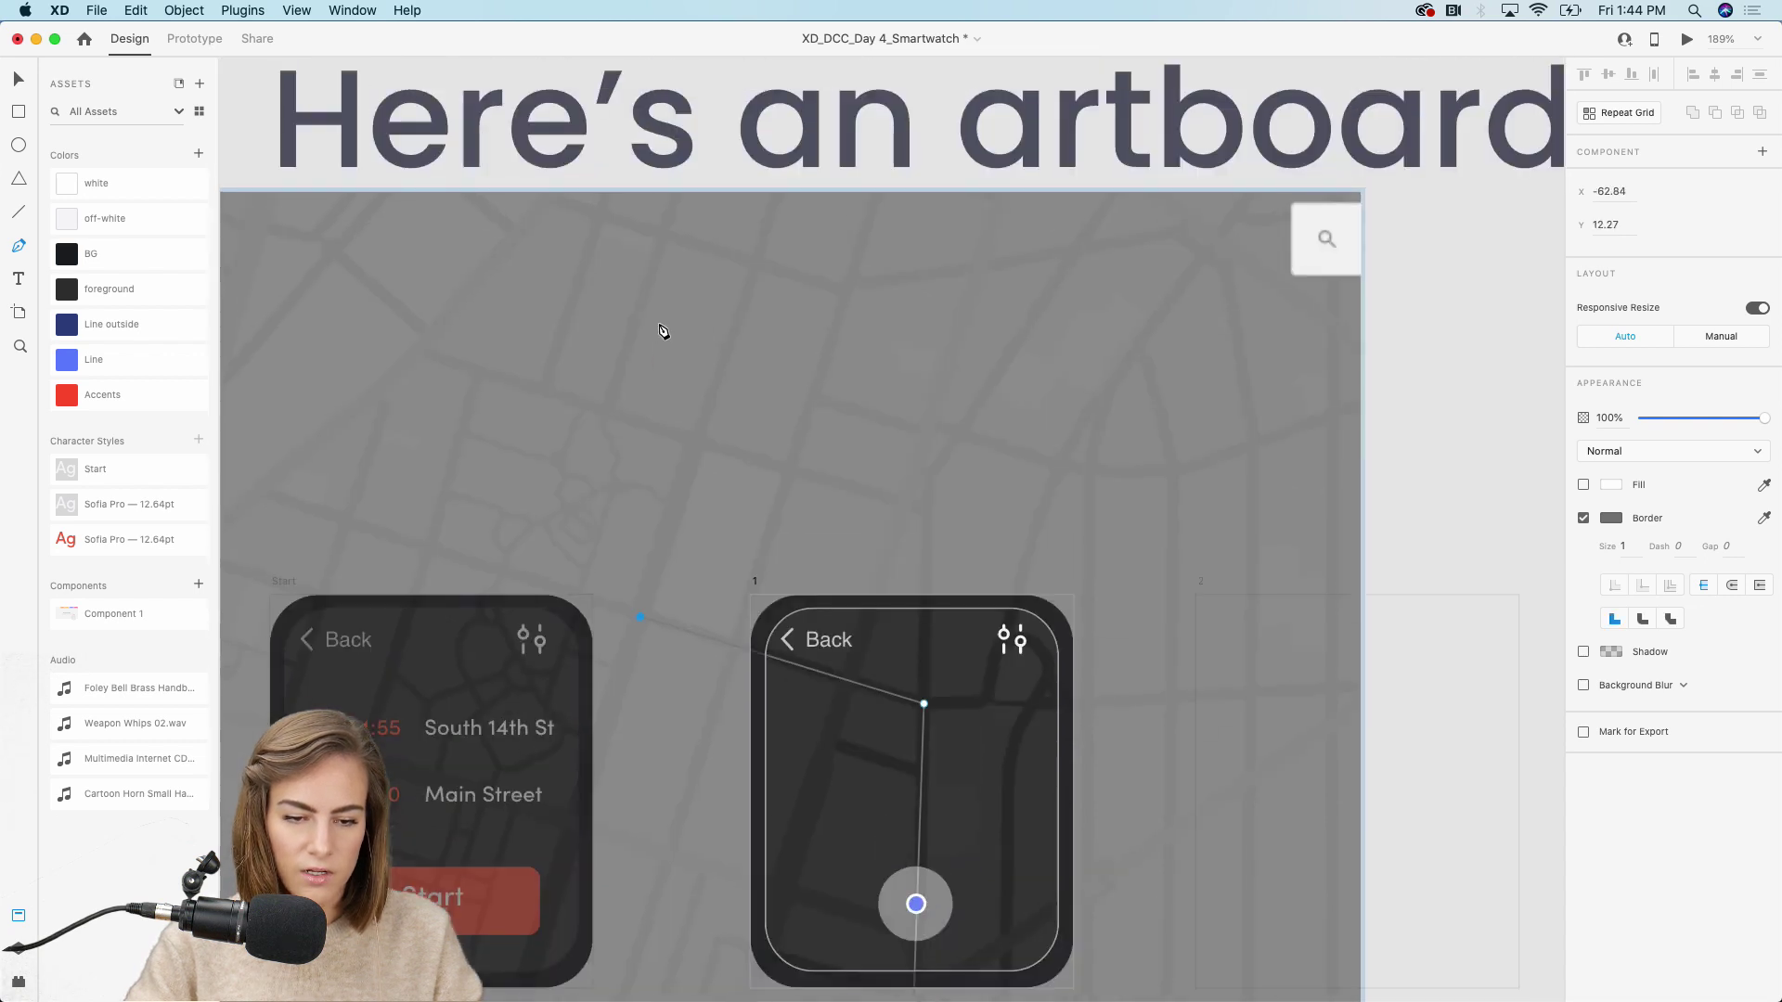
{"action": "left_click", "coordinate": [770, 220]}
{"action": "key", "text": "Escape"}
{"action": "scroll", "coordinate": [770, 223], "scroll_direction": "down", "scroll_amount": 4}
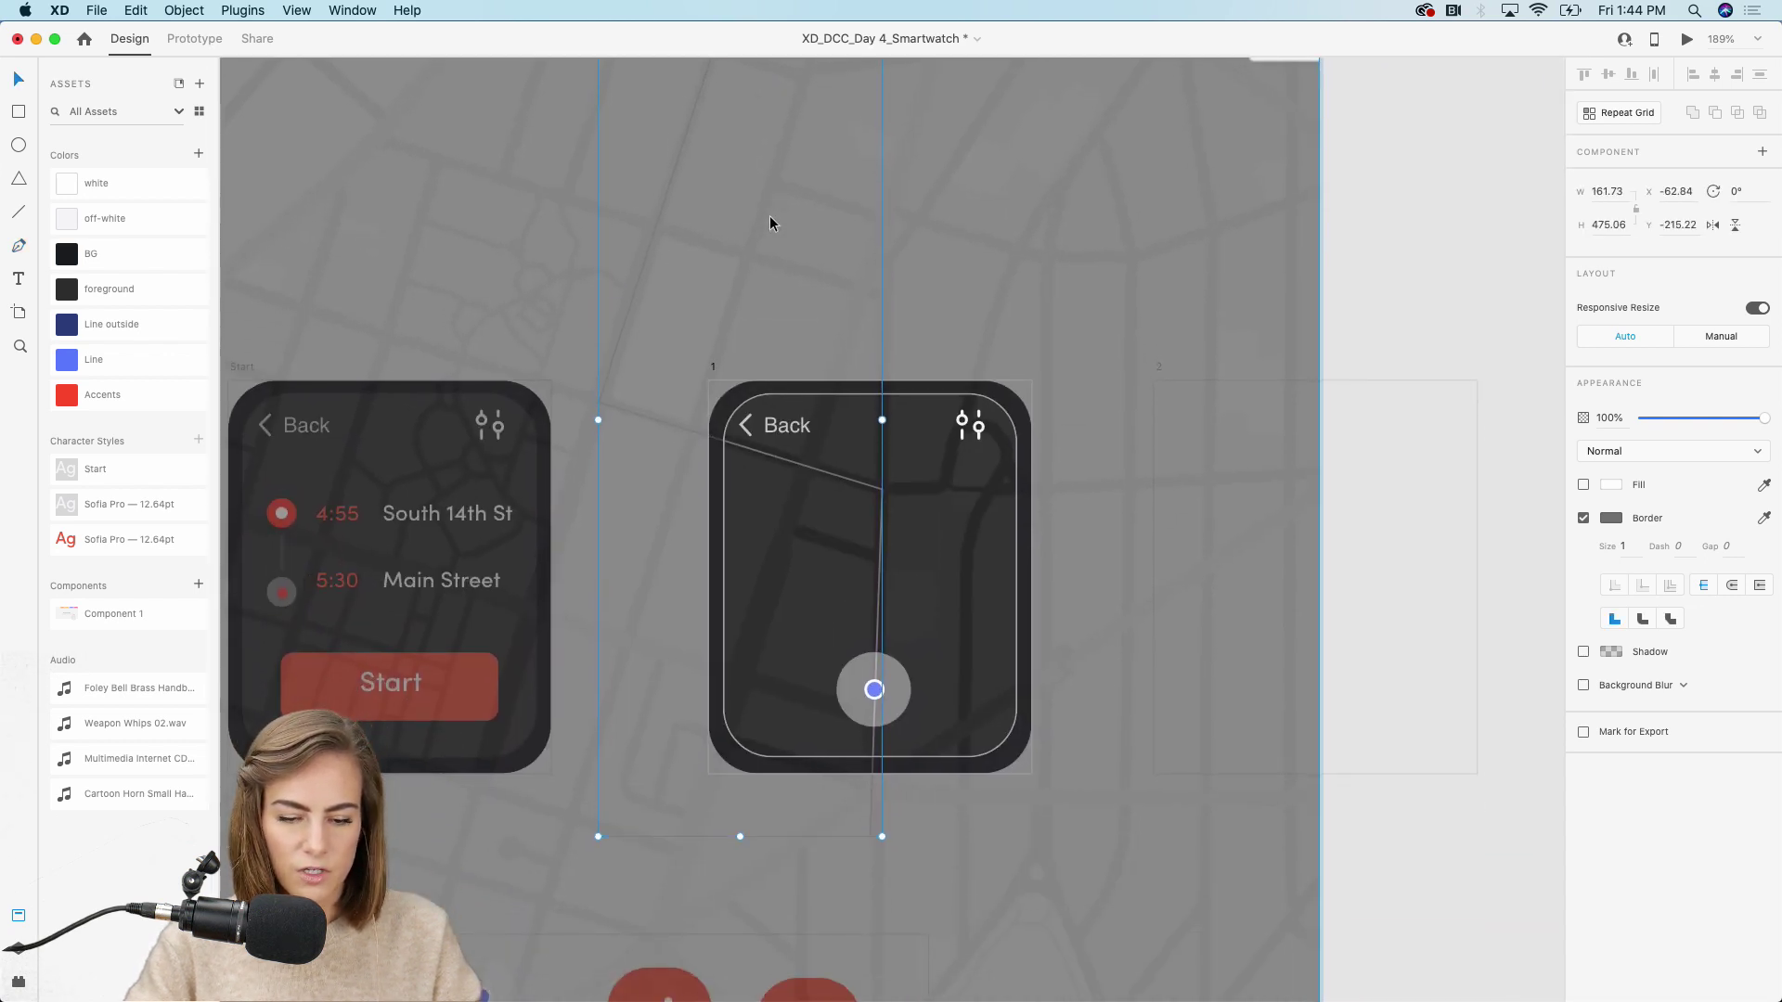
Colour the route's border with the Line swatch and thicken it to size 9
{"action": "left_click", "coordinate": [90, 365]}
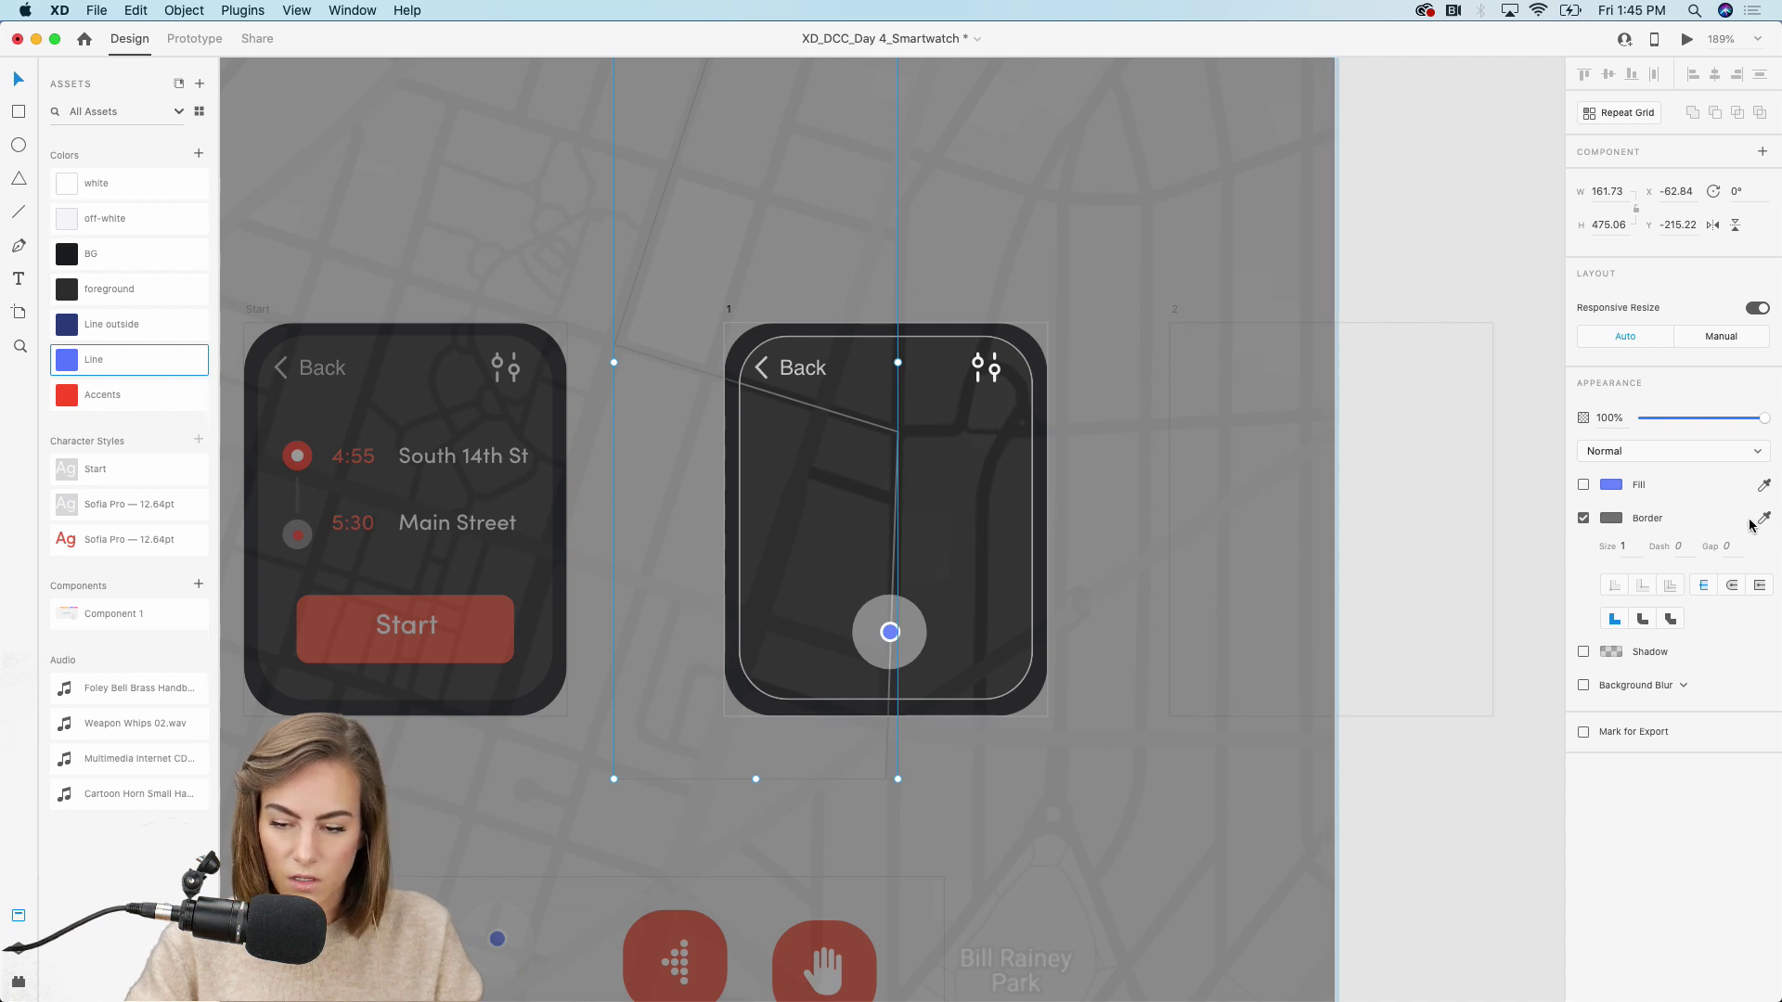
{"action": "left_click", "coordinate": [71, 359], "text": "shift"}
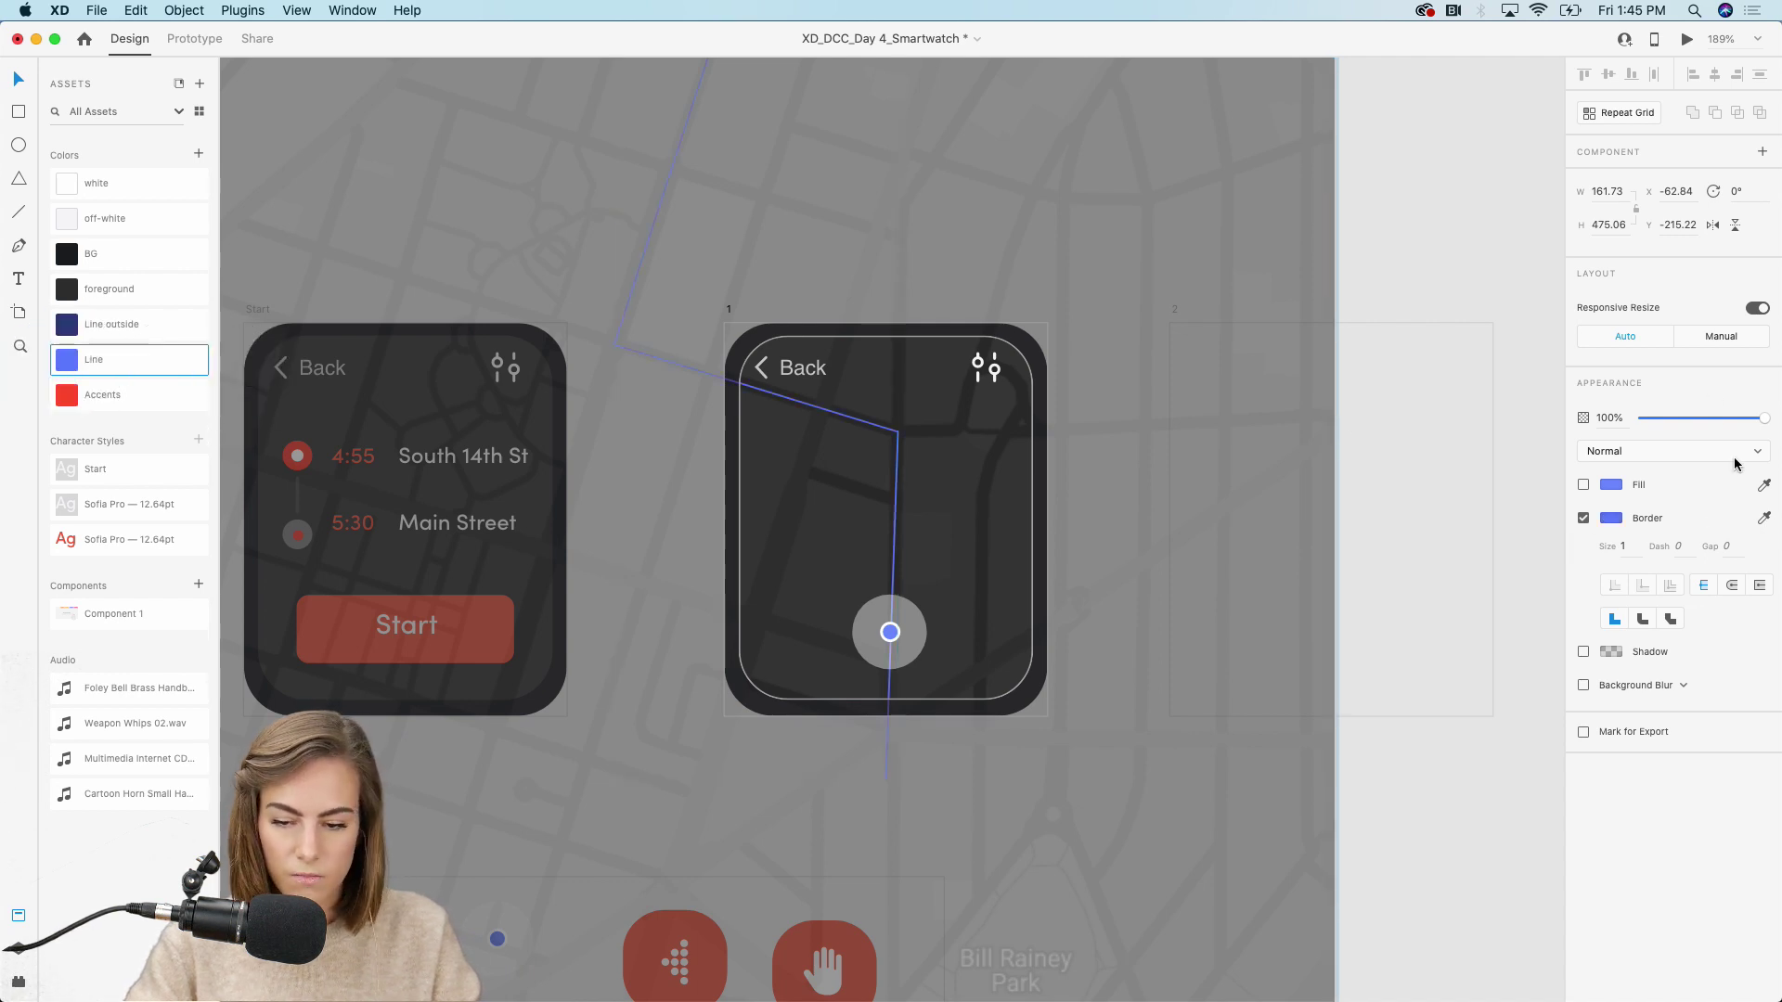
{"action": "type", "text": "5"}
{"action": "key", "text": "Return"}
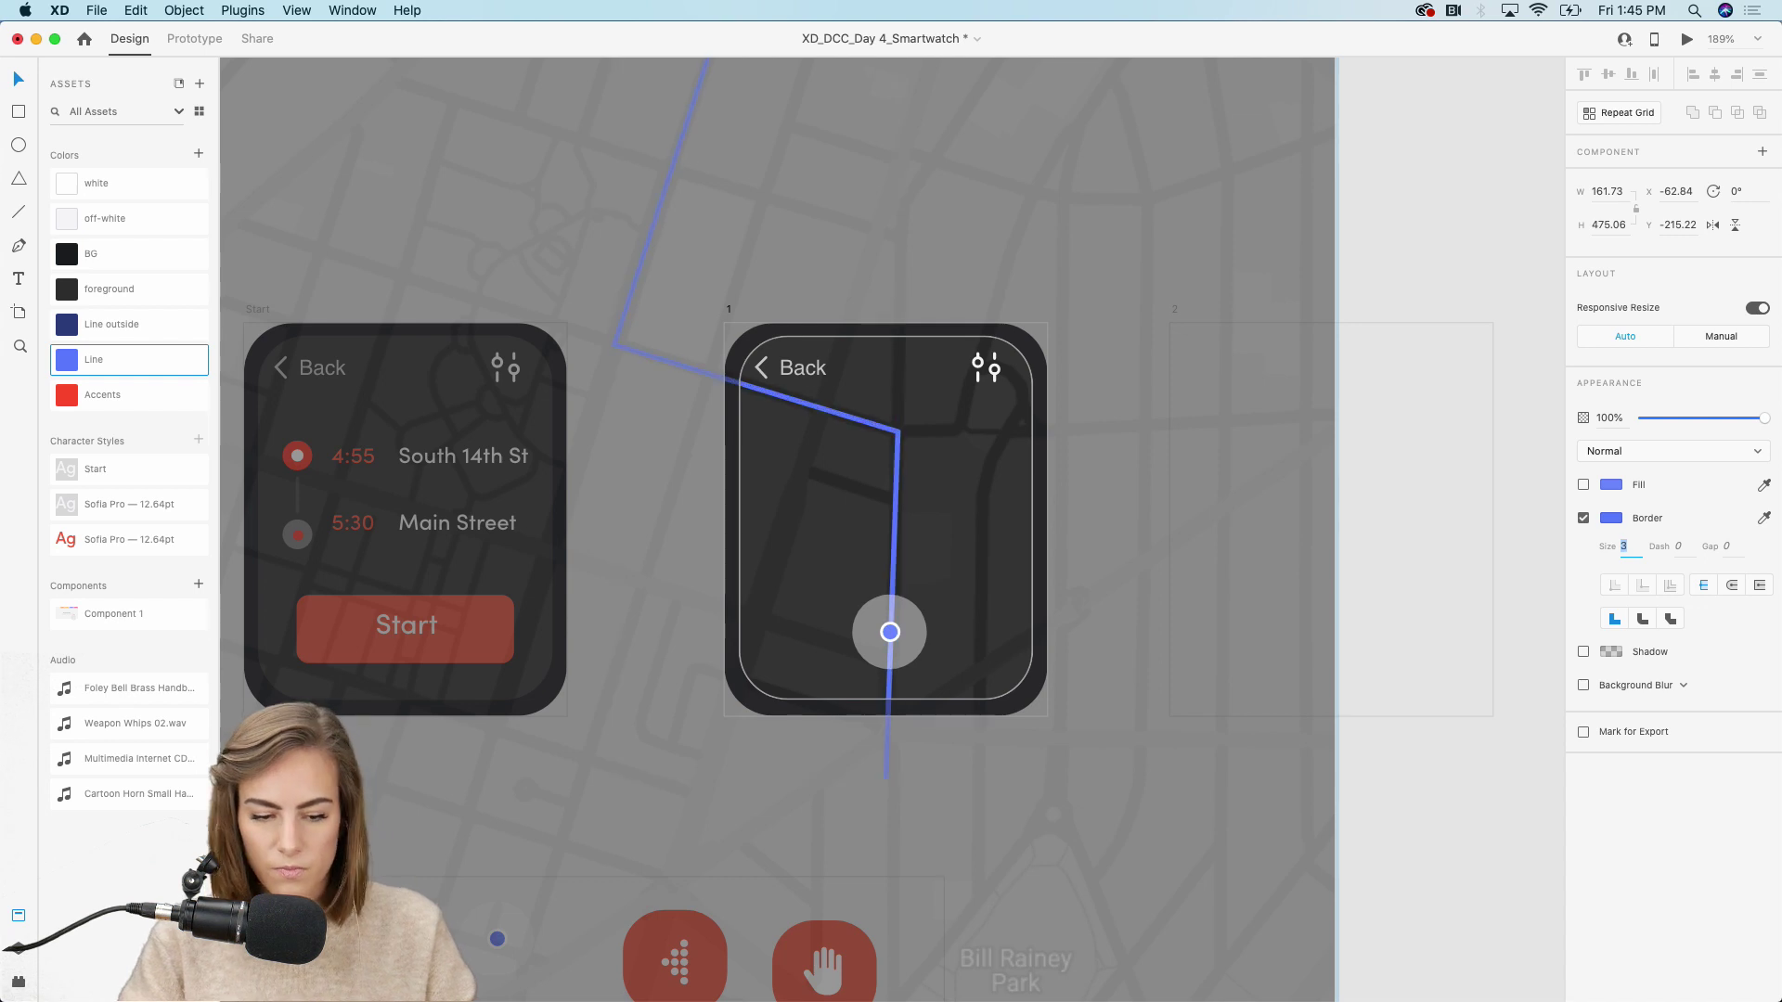
{"action": "key", "text": "Up"}
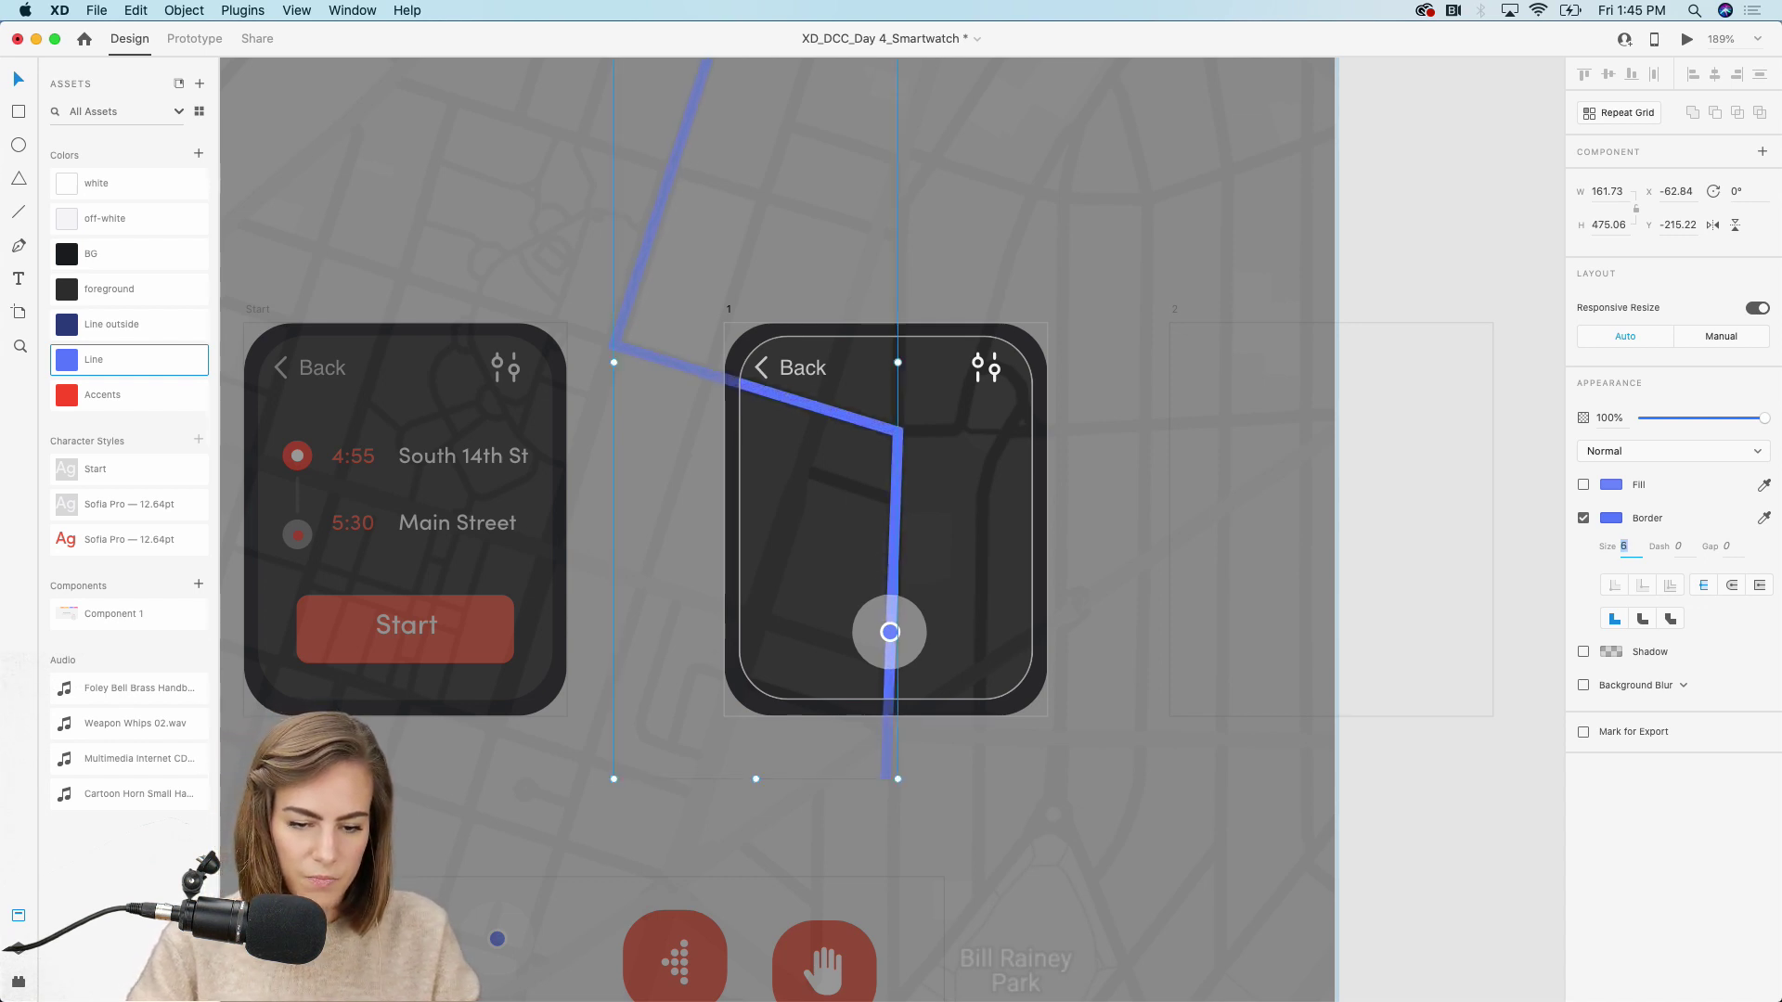
{"action": "key", "text": "Up"}
{"action": "key", "text": "Up"}
{"action": "key", "text": "Up"}
Apply the Line outside colour to the route's border and set its size to 8
{"action": "left_click", "coordinate": [130, 324]}
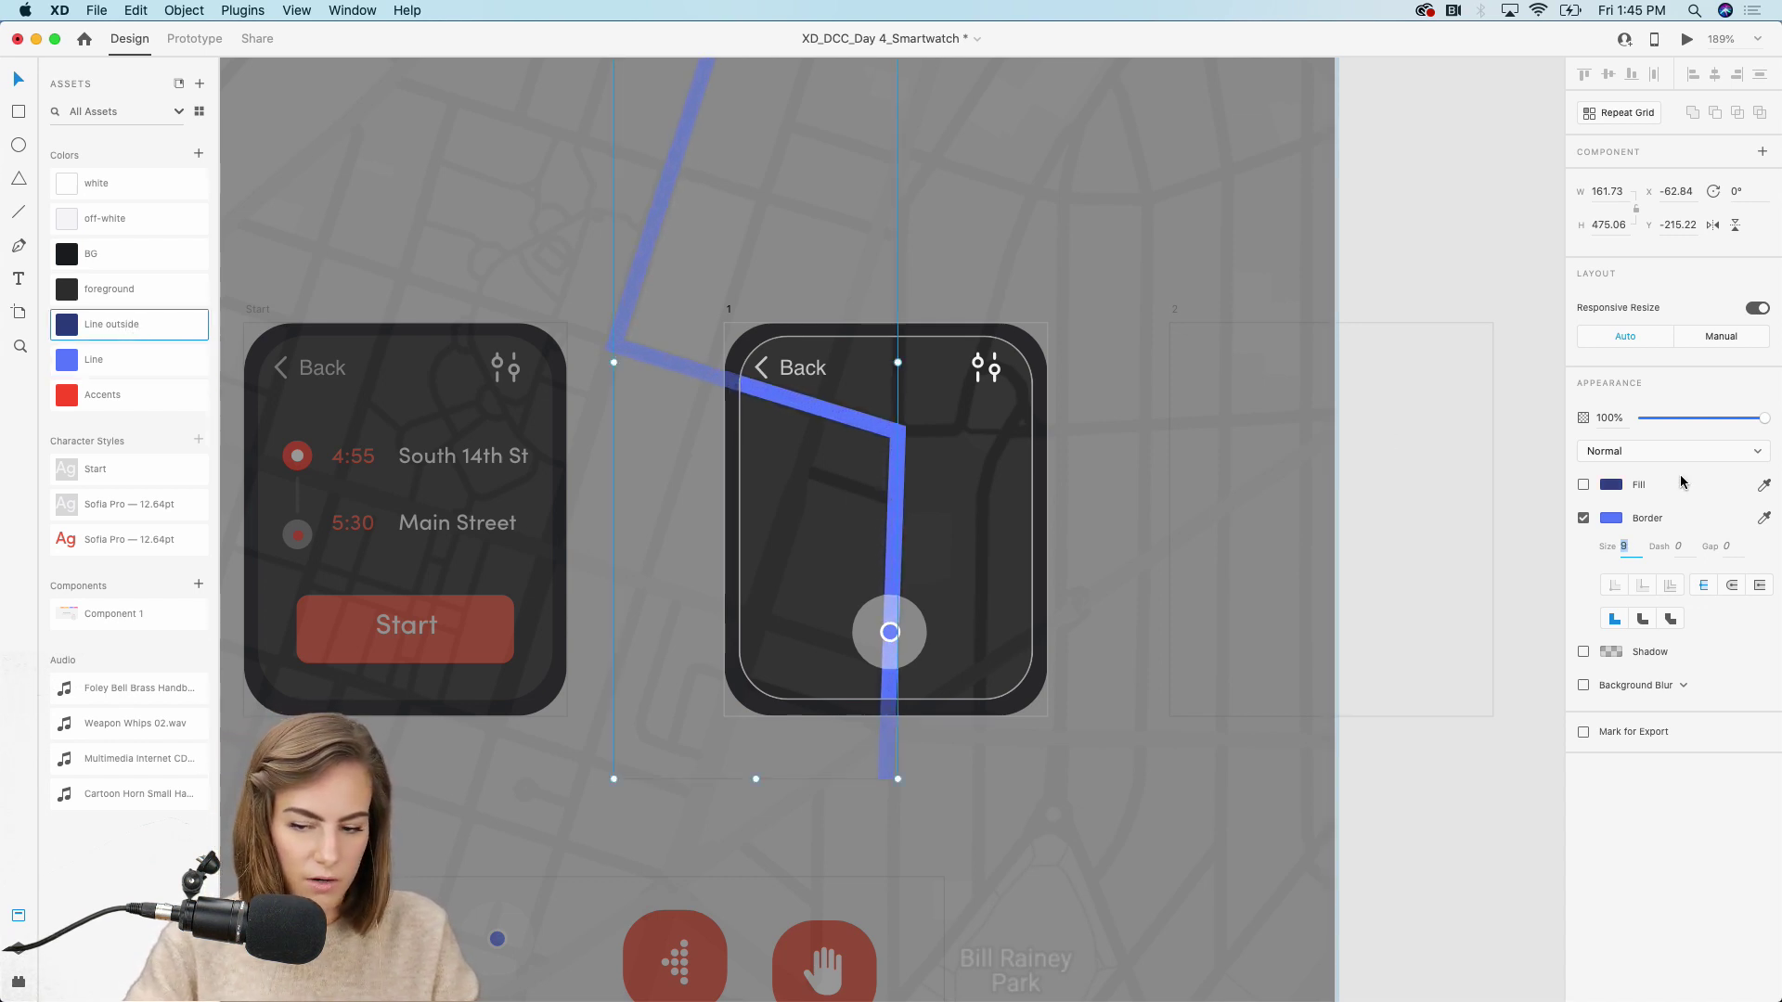
{"action": "left_click", "coordinate": [67, 324], "text": "shift"}
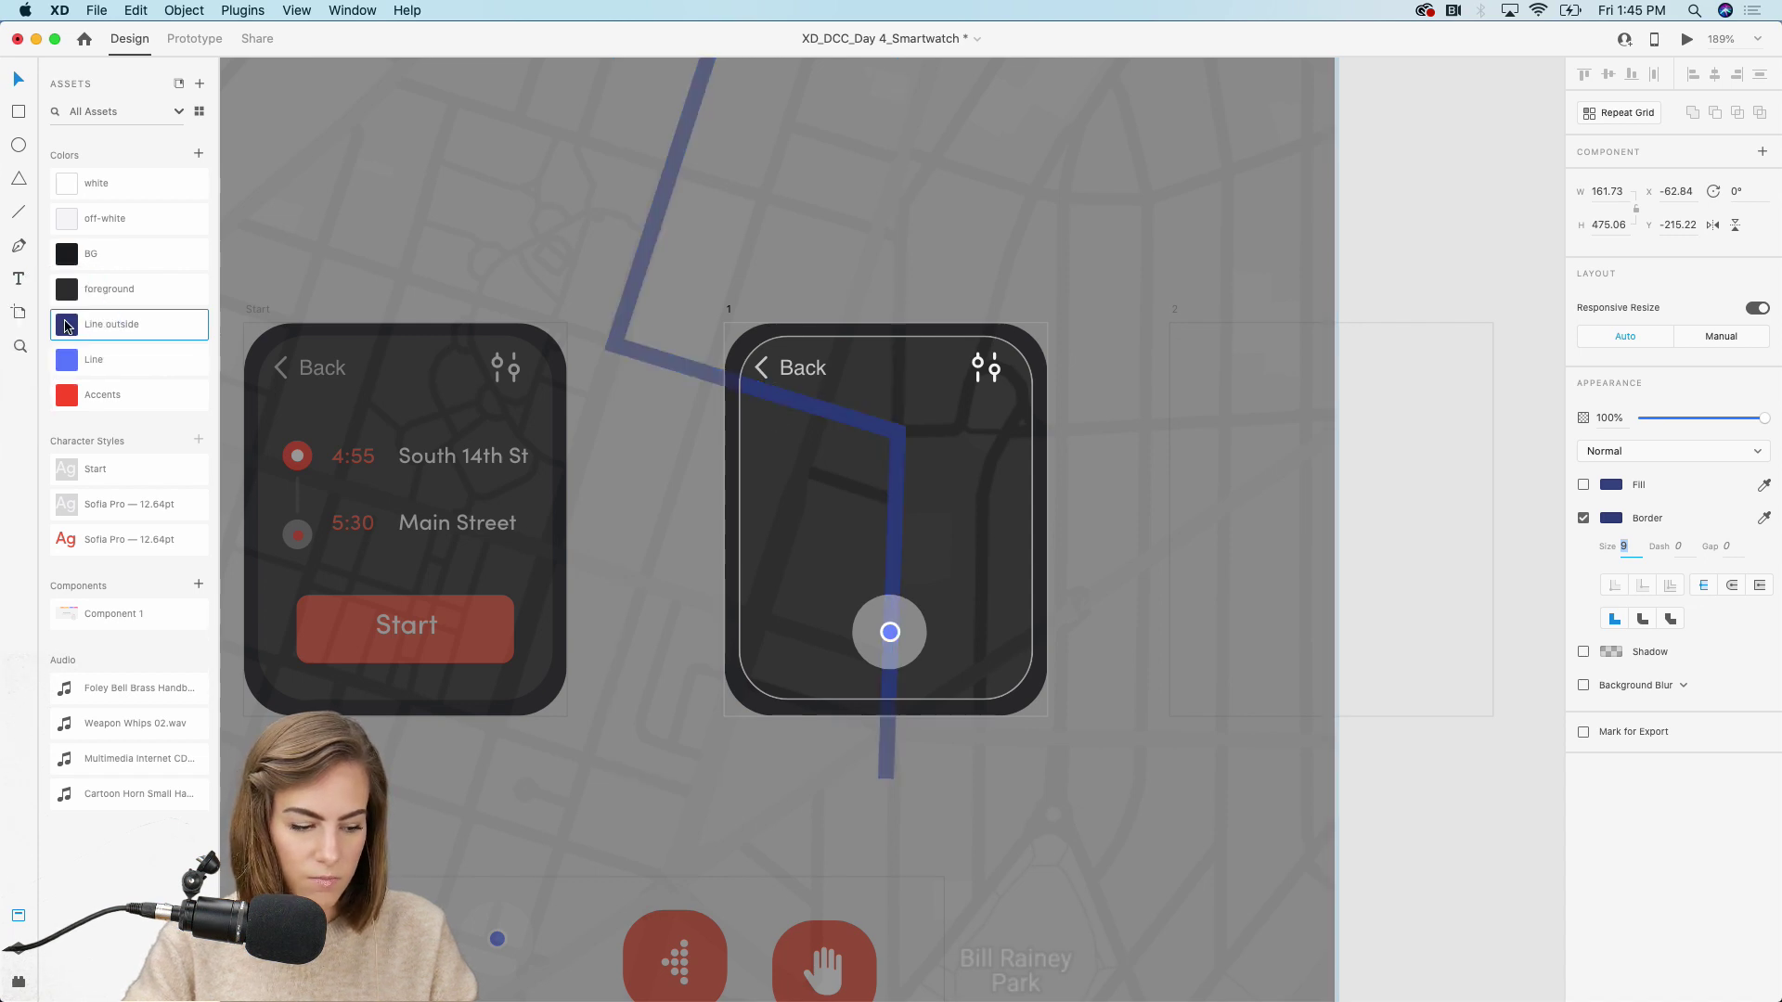
{"action": "key", "text": "super+c"}
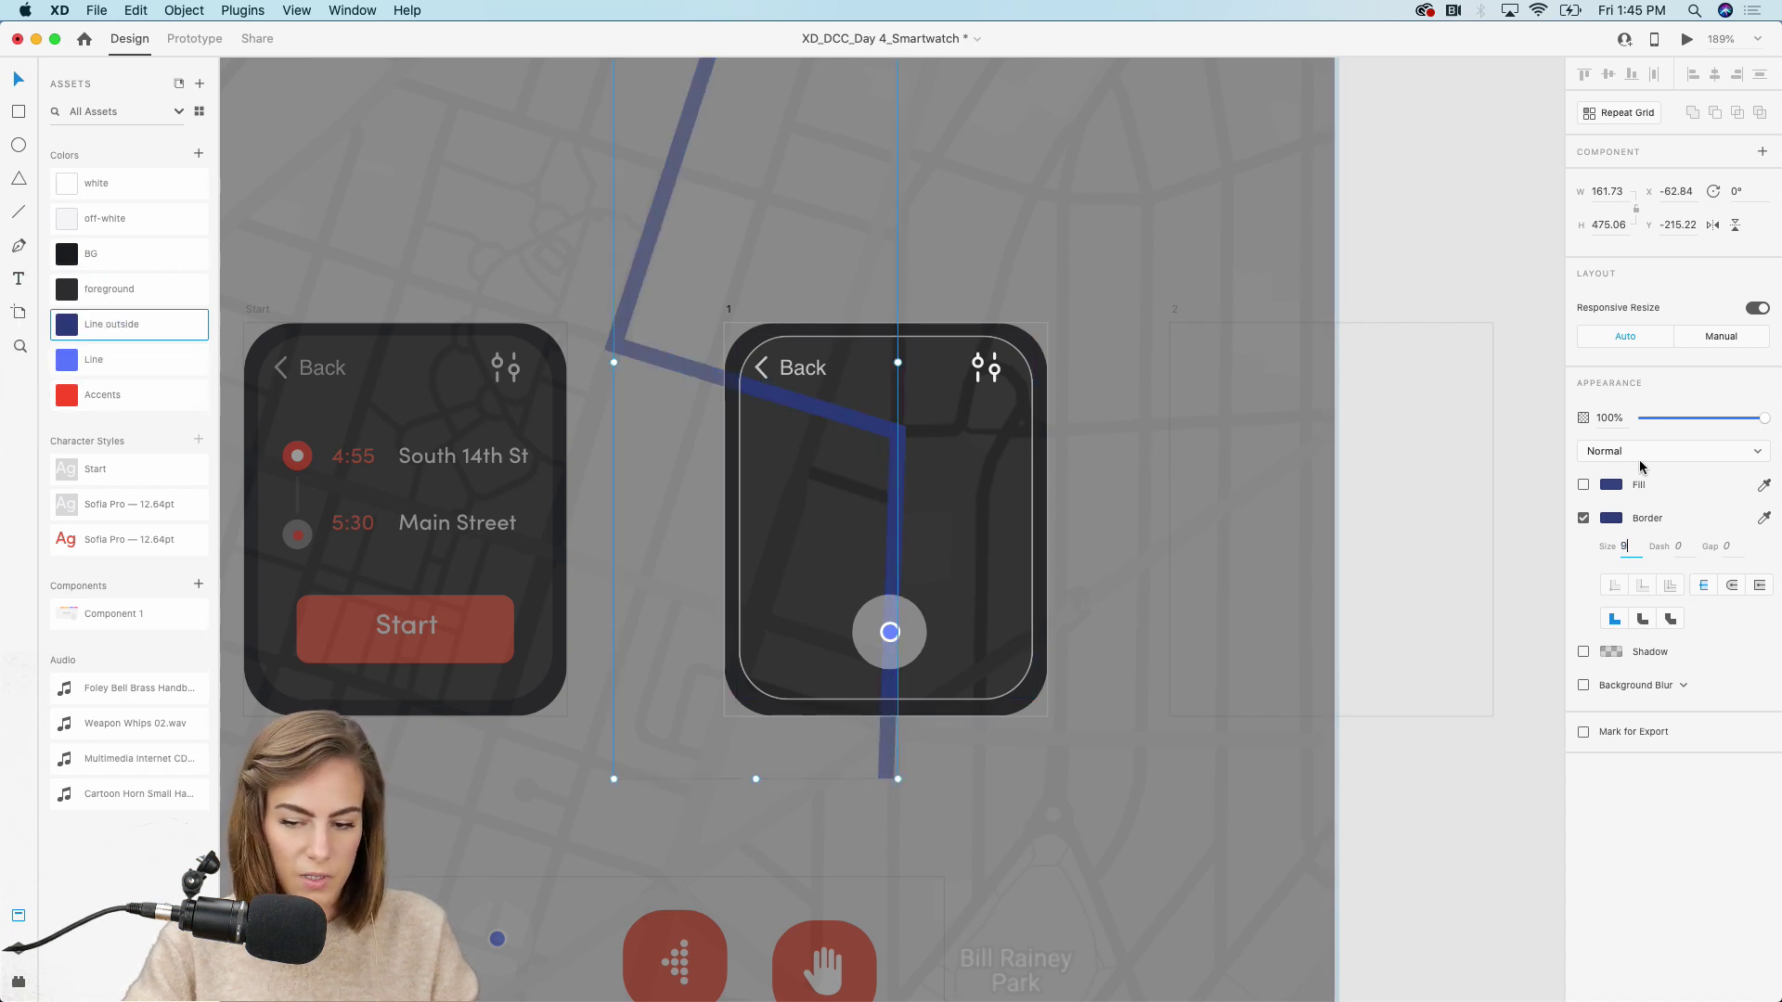
{"action": "type", "text": "5"}
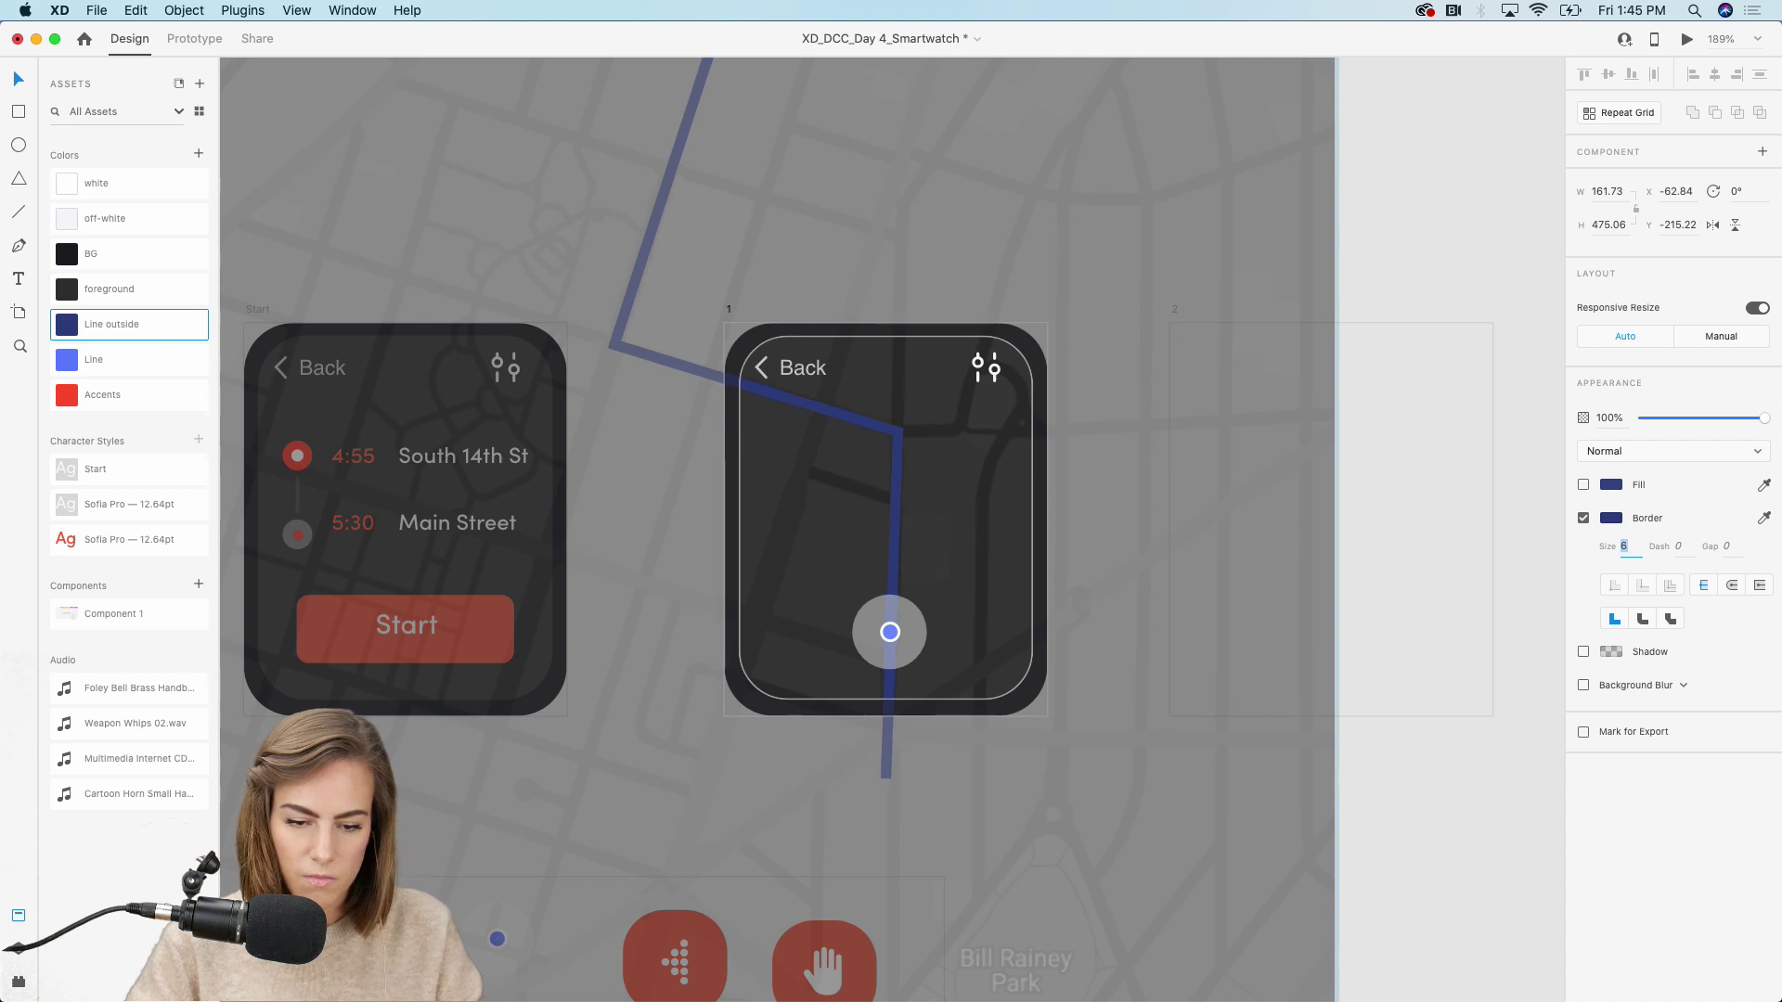
{"action": "left_click", "coordinate": [1424, 509]}
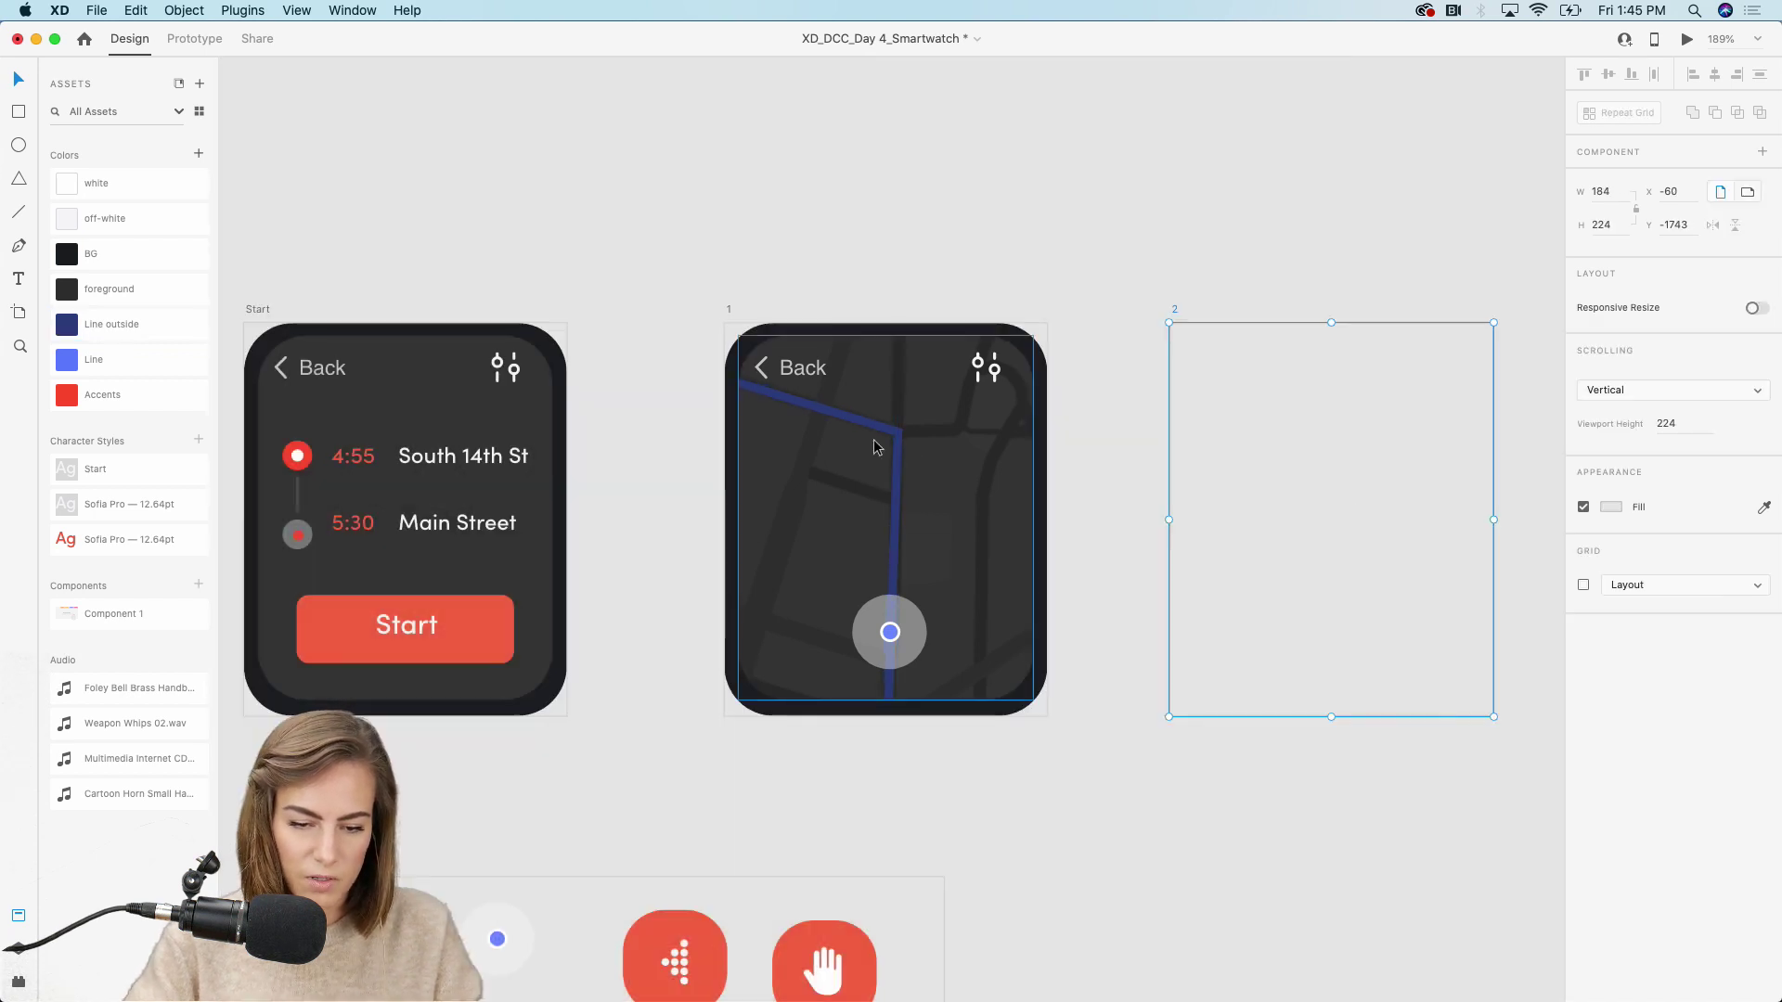
{"action": "left_click", "coordinate": [874, 429]}
{"action": "left_click", "coordinate": [874, 431]}
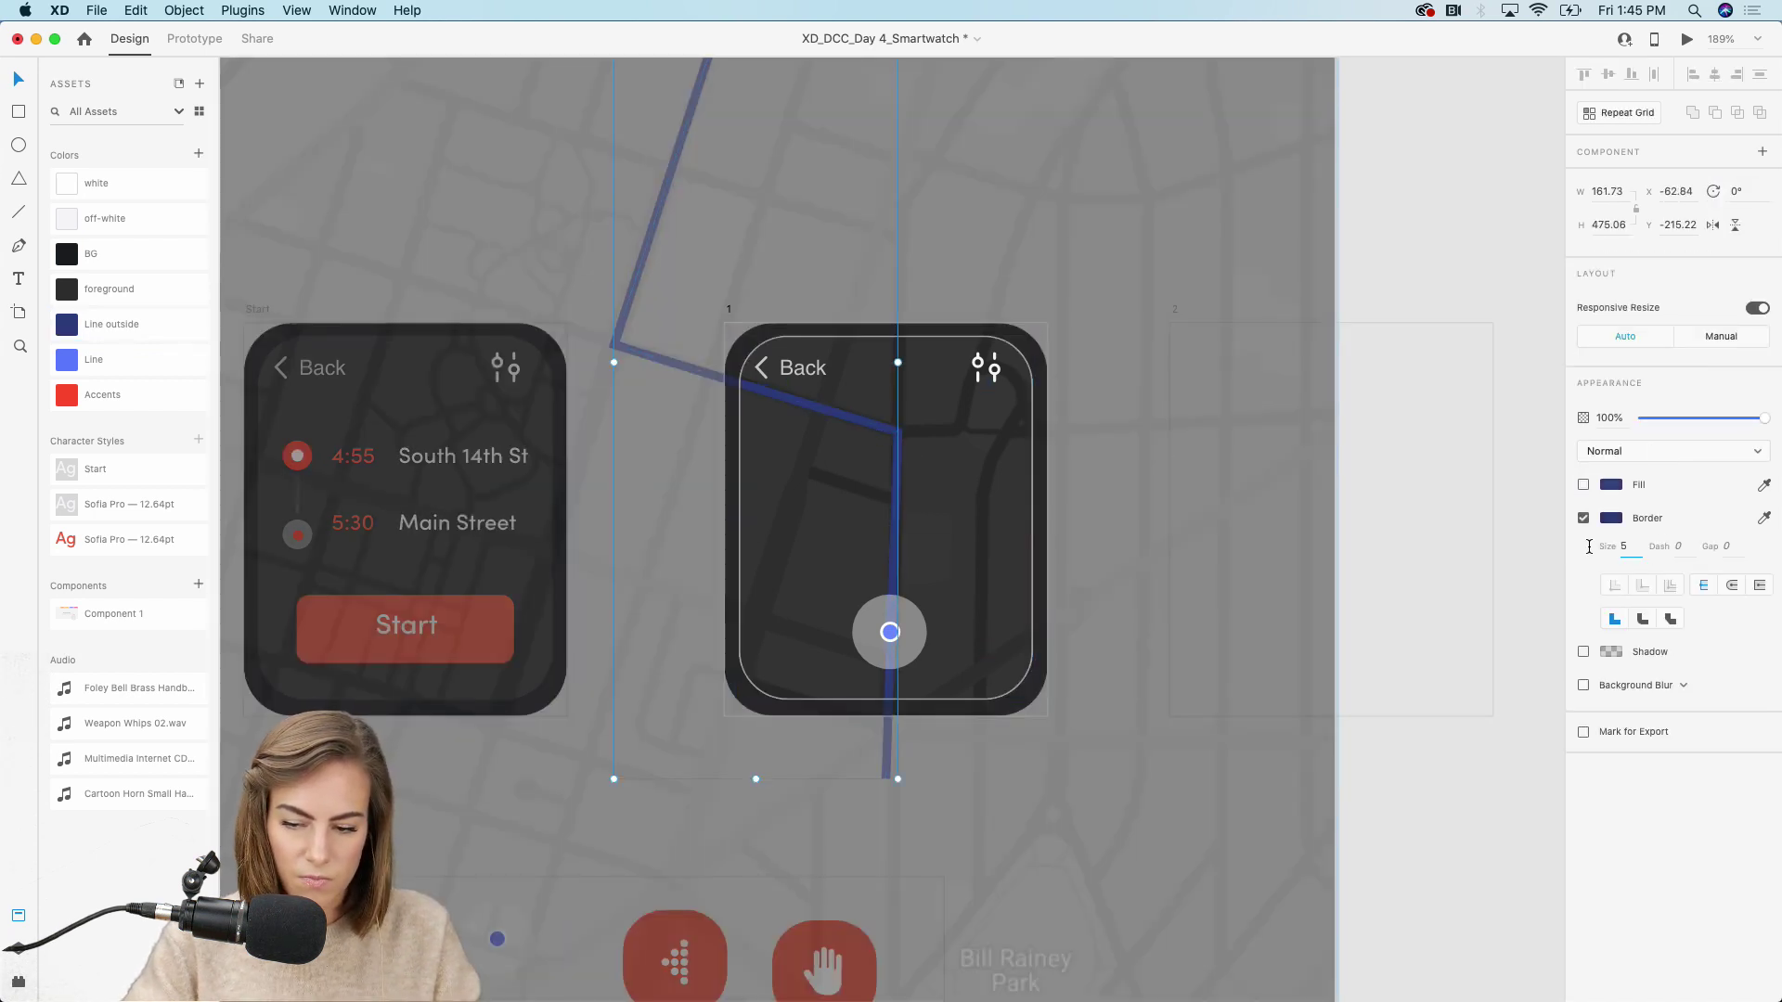
{"action": "left_click", "coordinate": [1588, 546]}
{"action": "type", "text": "8"}
{"action": "key", "text": "Return"}
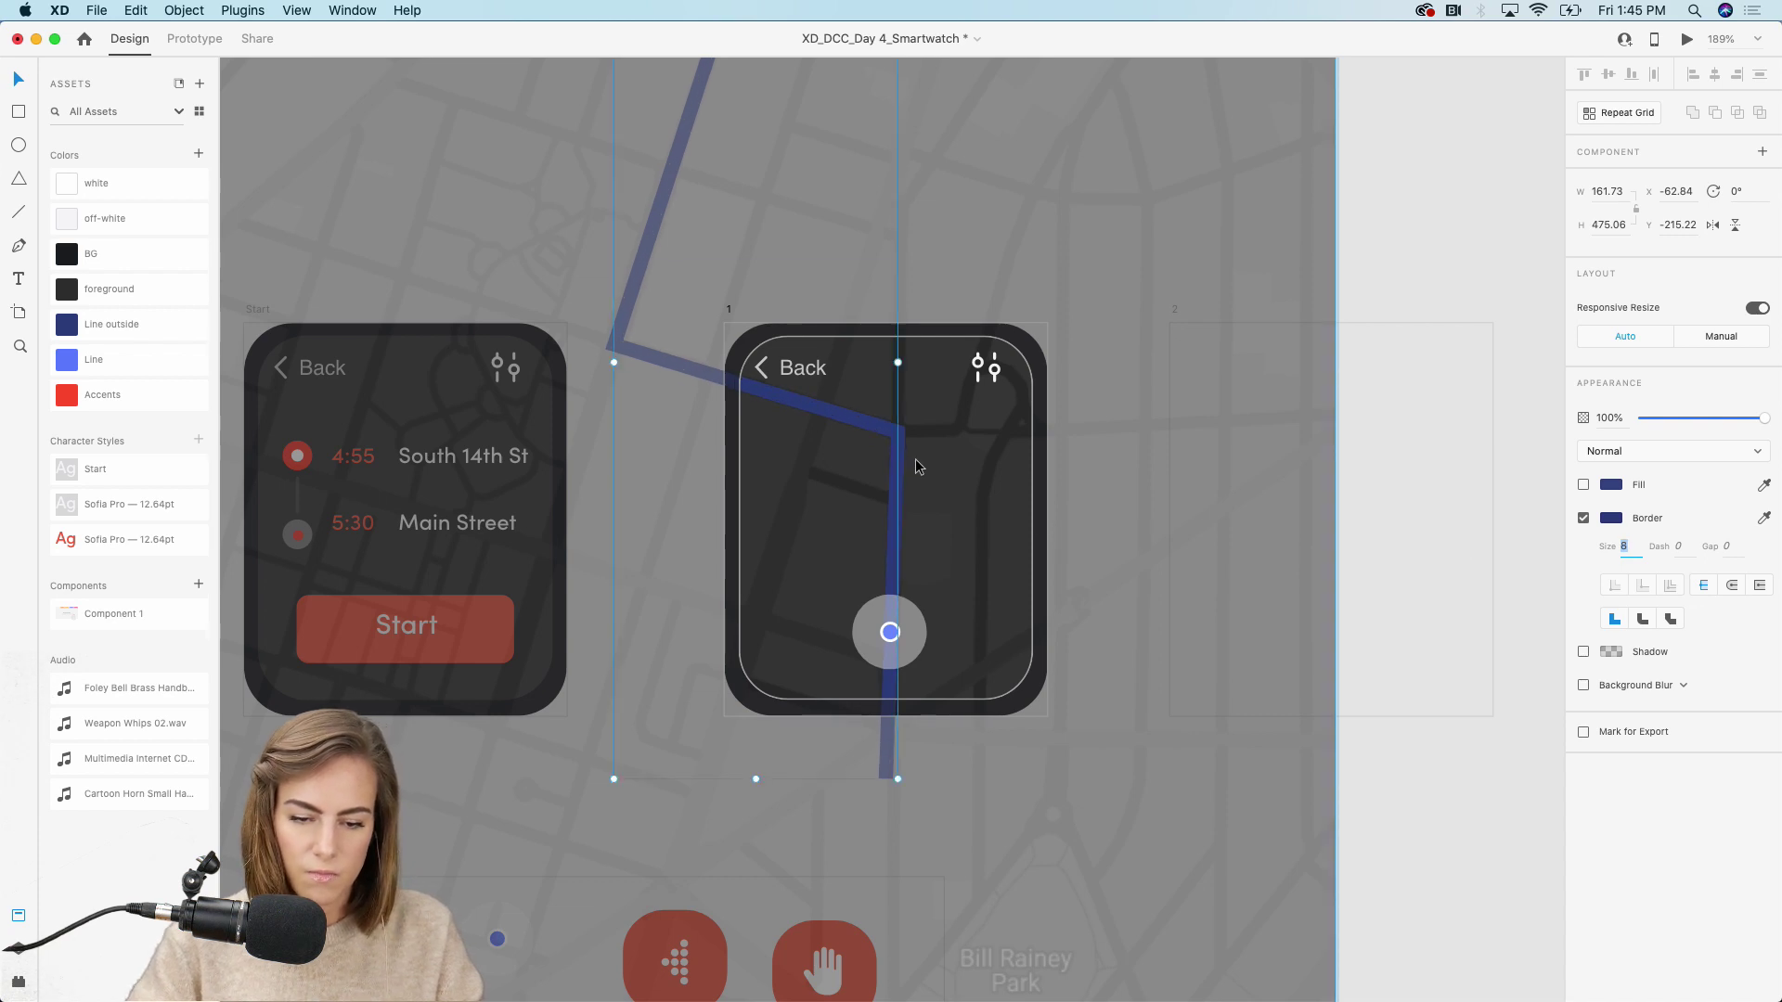
Paste a copy of the route directly over the original, with a Line-coloured border of size 4
{"action": "left_click", "coordinate": [915, 460]}
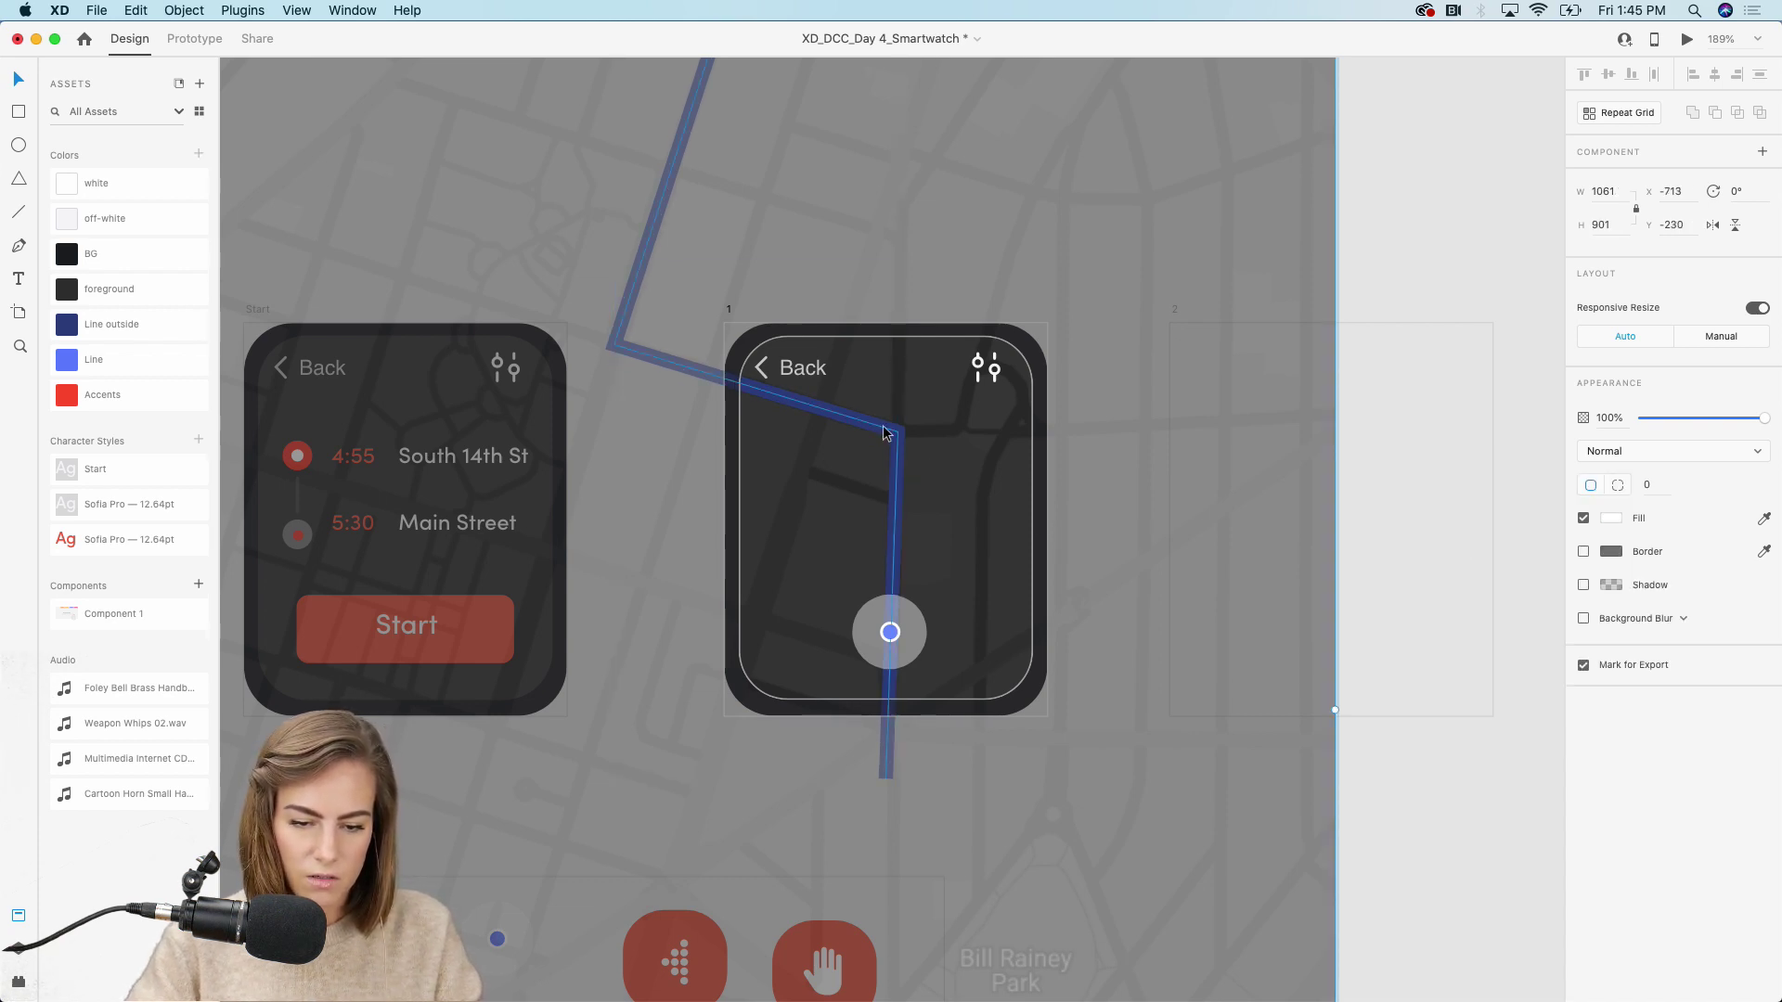
{"action": "left_click", "coordinate": [886, 434]}
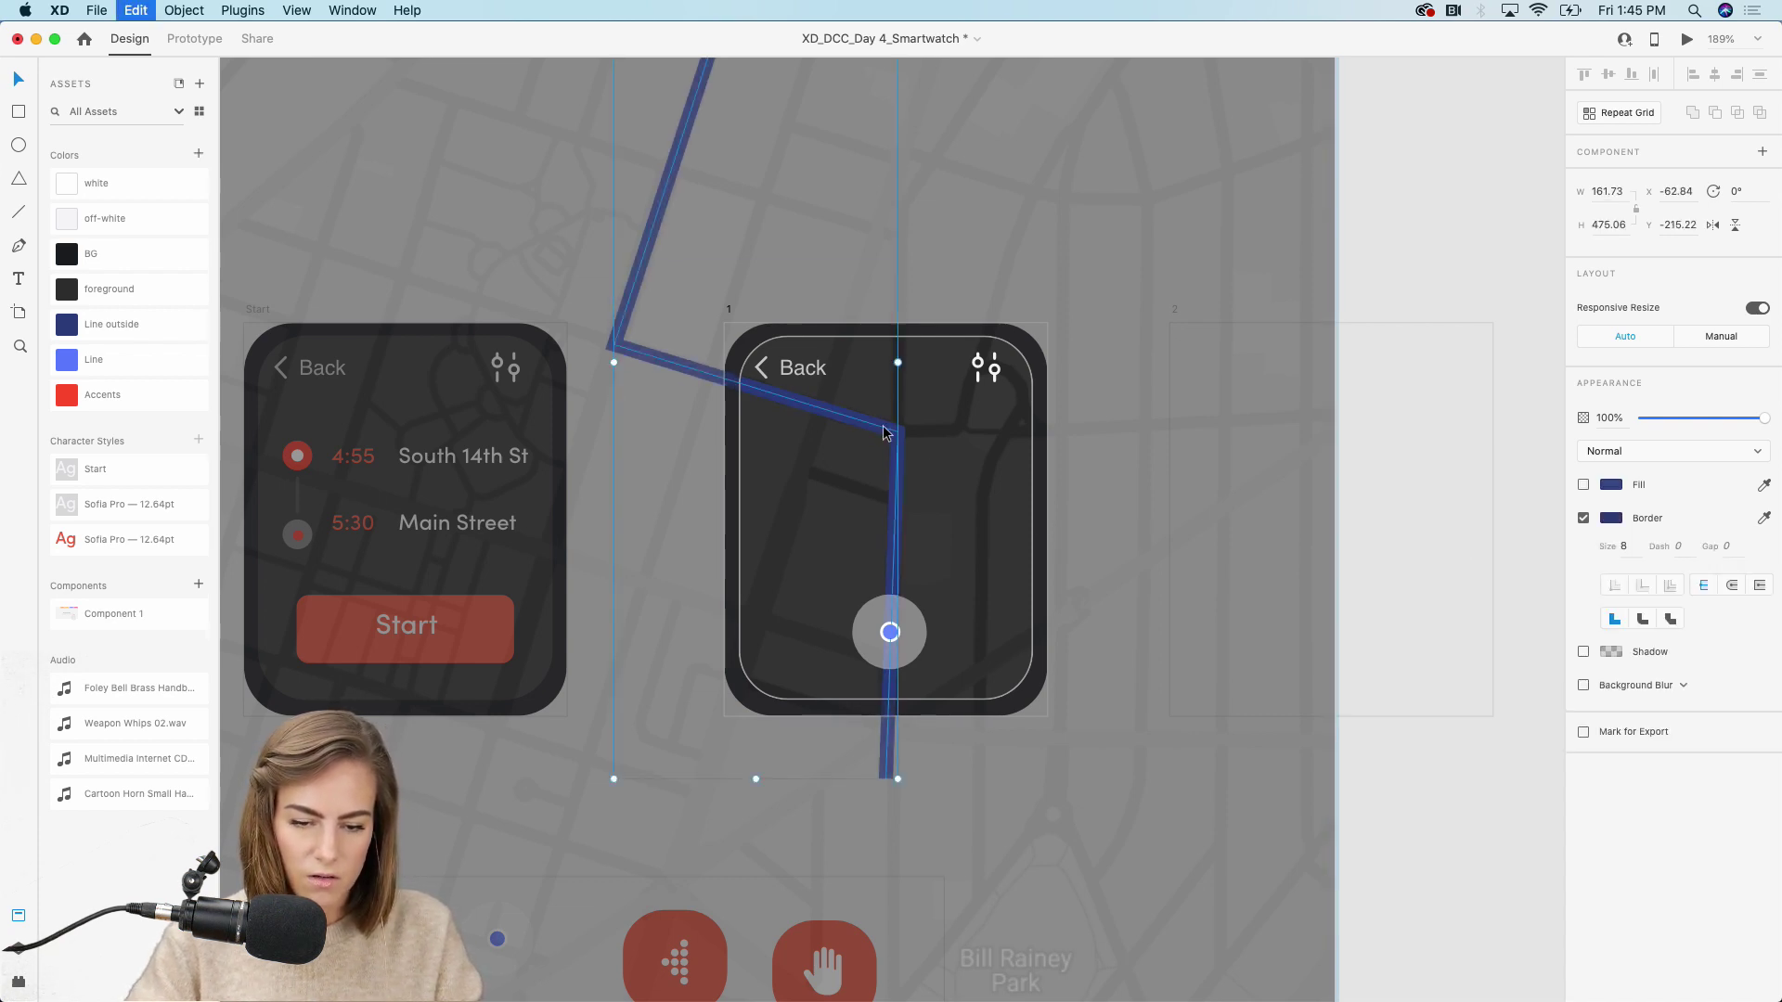
{"action": "left_click", "coordinate": [1763, 518]}
{"action": "left_click", "coordinate": [68, 358]}
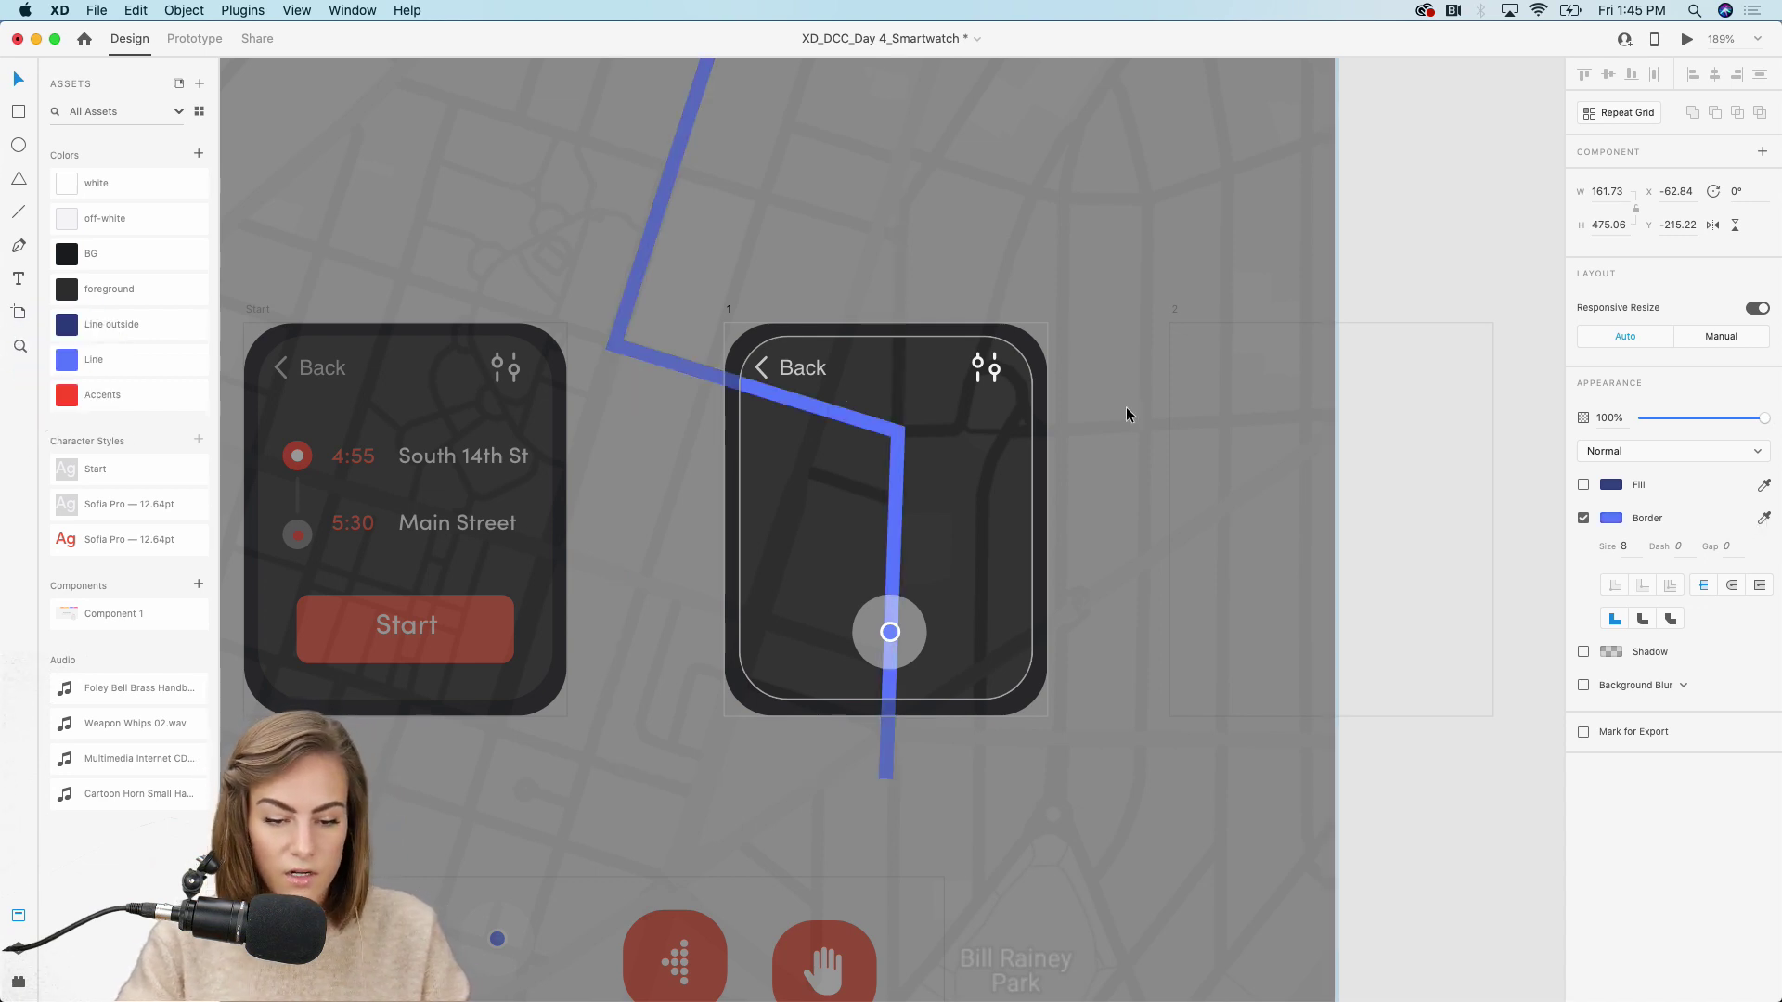
{"action": "type", "text": "4"}
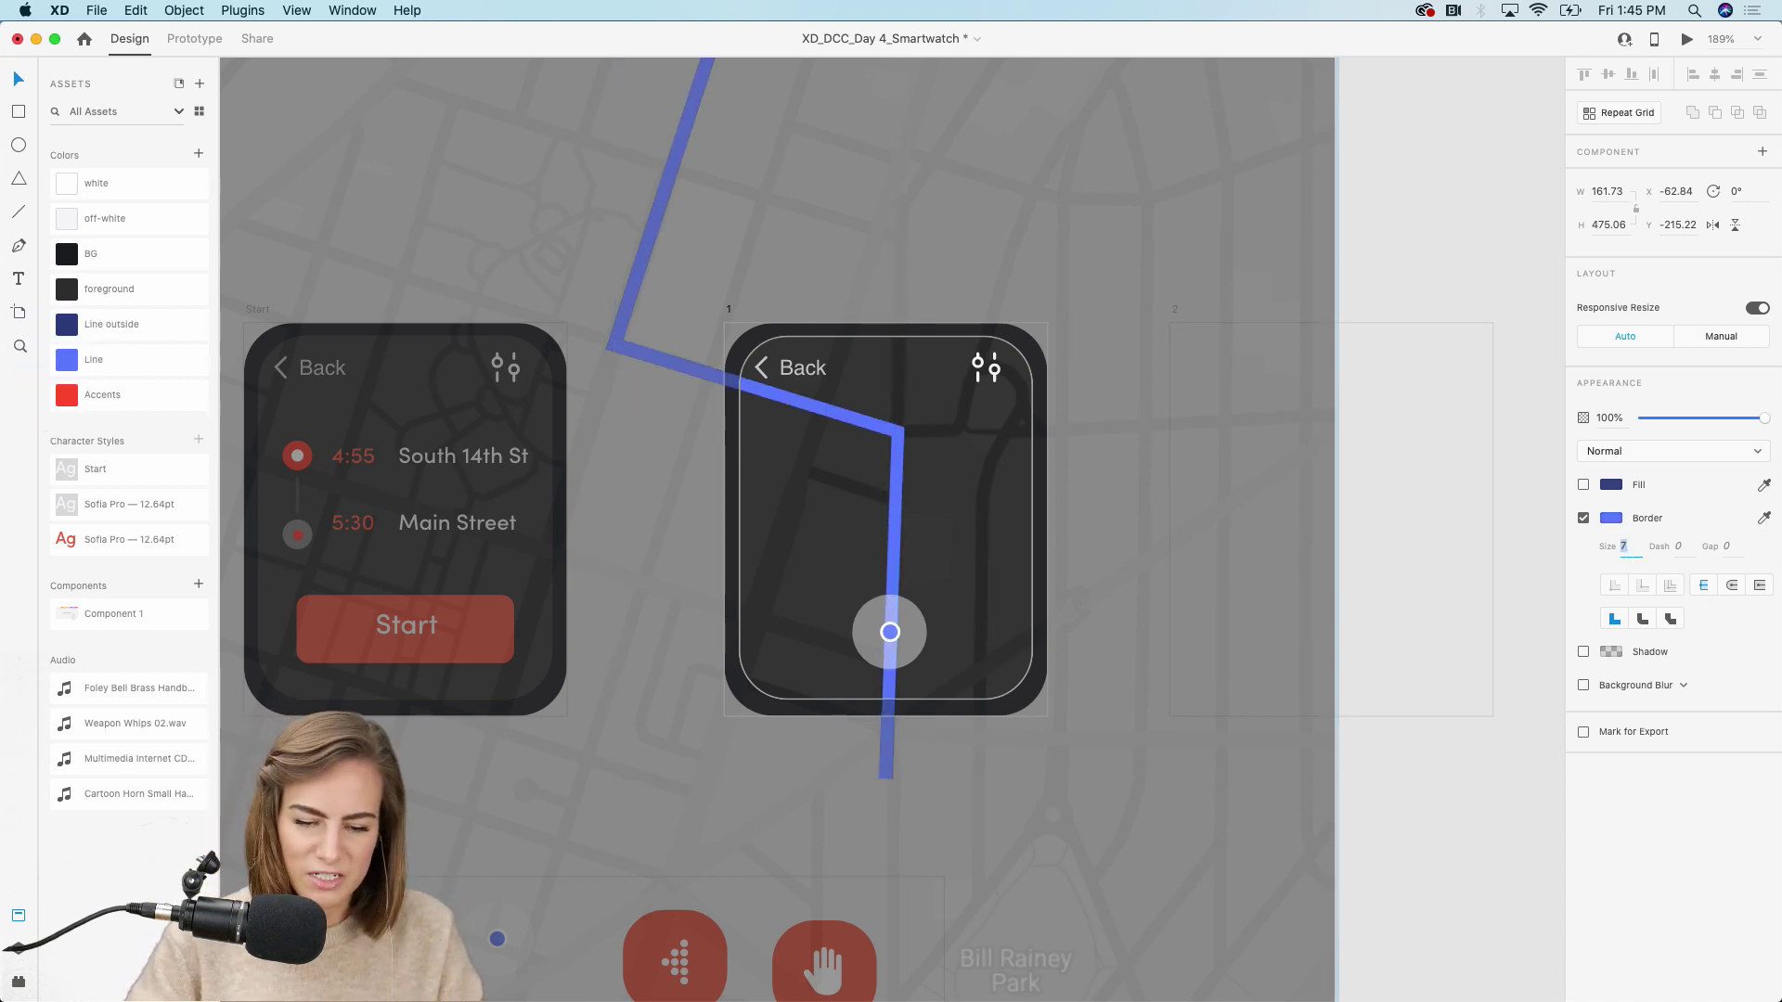
{"action": "scroll", "coordinate": [854, 384], "scroll_direction": "up", "scroll_amount": 8}
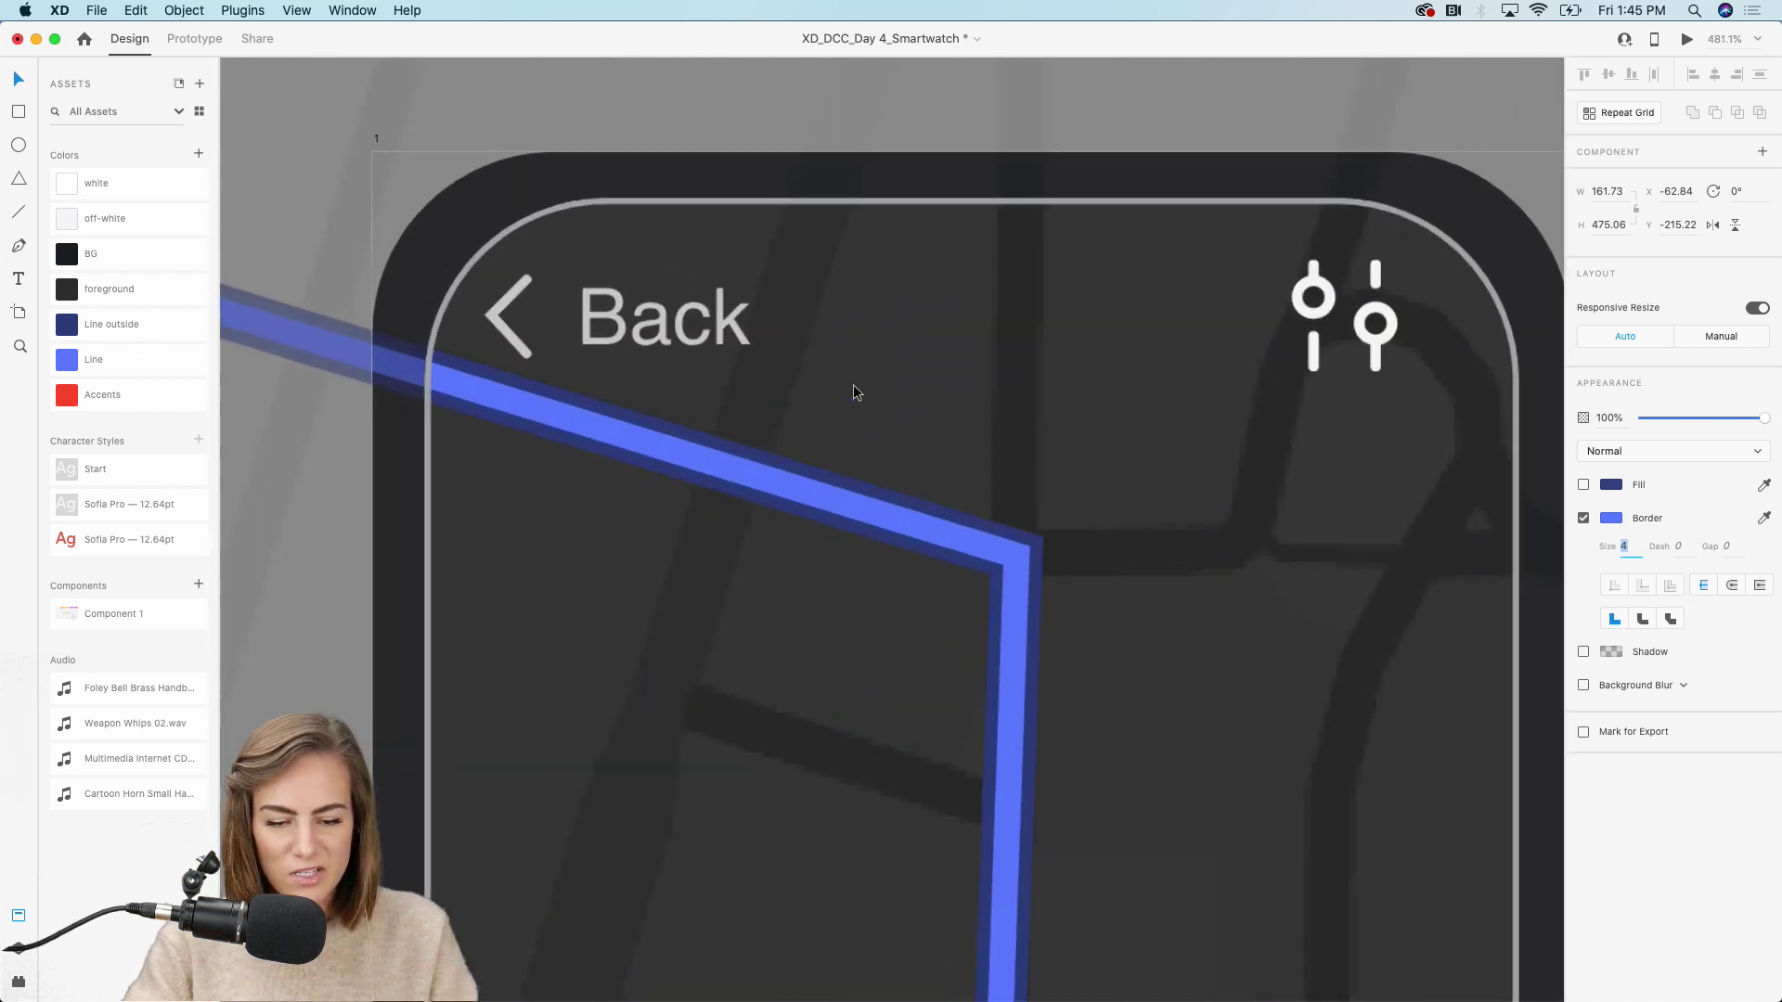
{"action": "scroll", "coordinate": [931, 487], "scroll_direction": "down", "scroll_amount": 10}
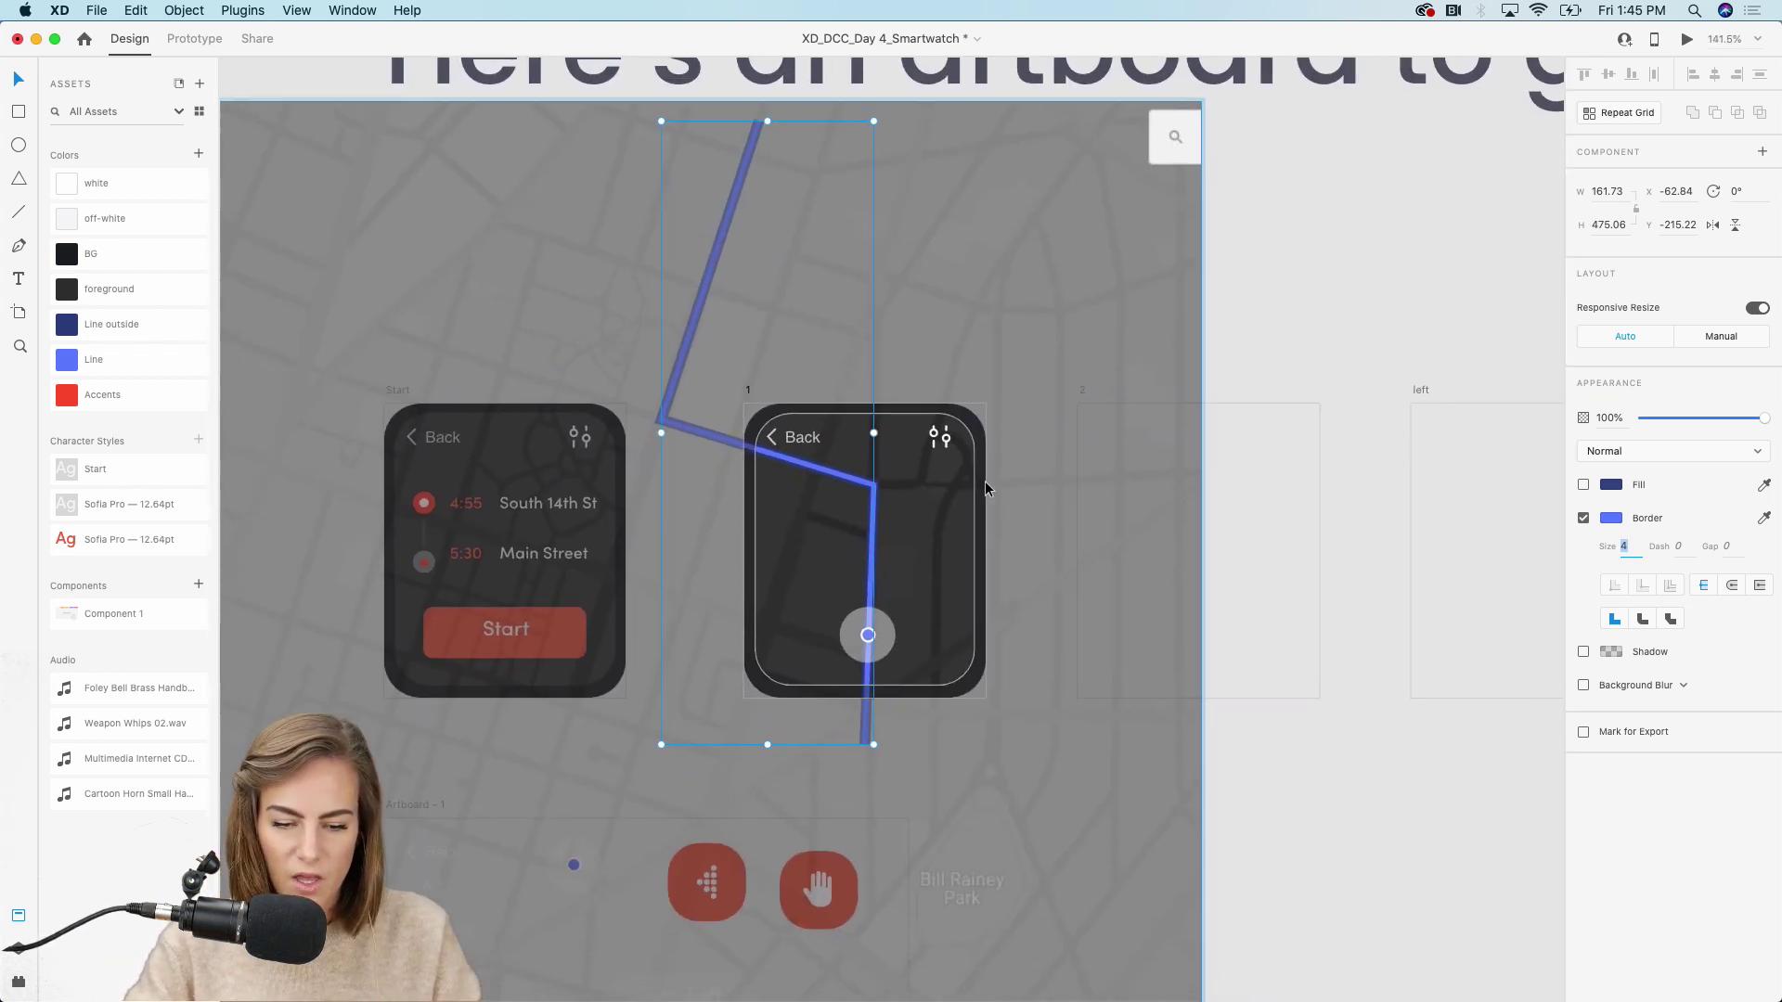
{"action": "left_click", "coordinate": [1290, 299]}
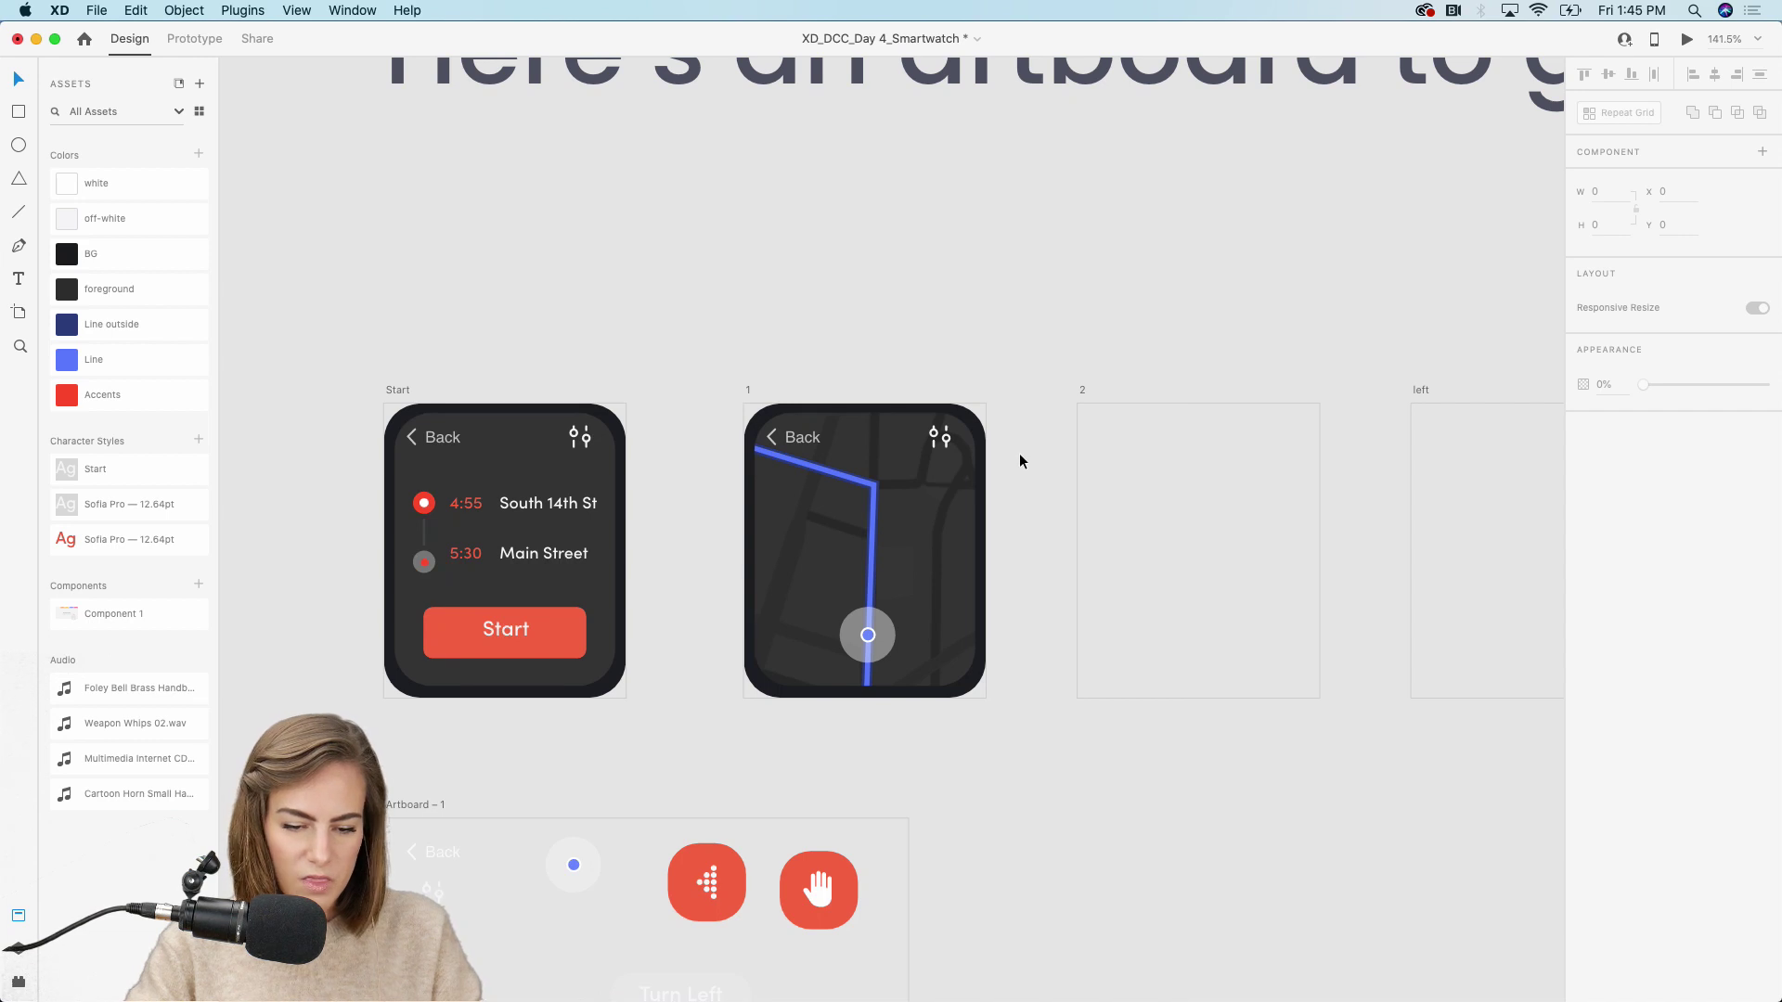
Copy all of artboard 1's contents, including the map, route, marker and header, into artboard 2
{"action": "scroll", "coordinate": [1019, 453], "scroll_direction": "right", "scroll_amount": 2}
{"action": "scroll", "coordinate": [1019, 453], "scroll_direction": "down", "scroll_amount": 1}
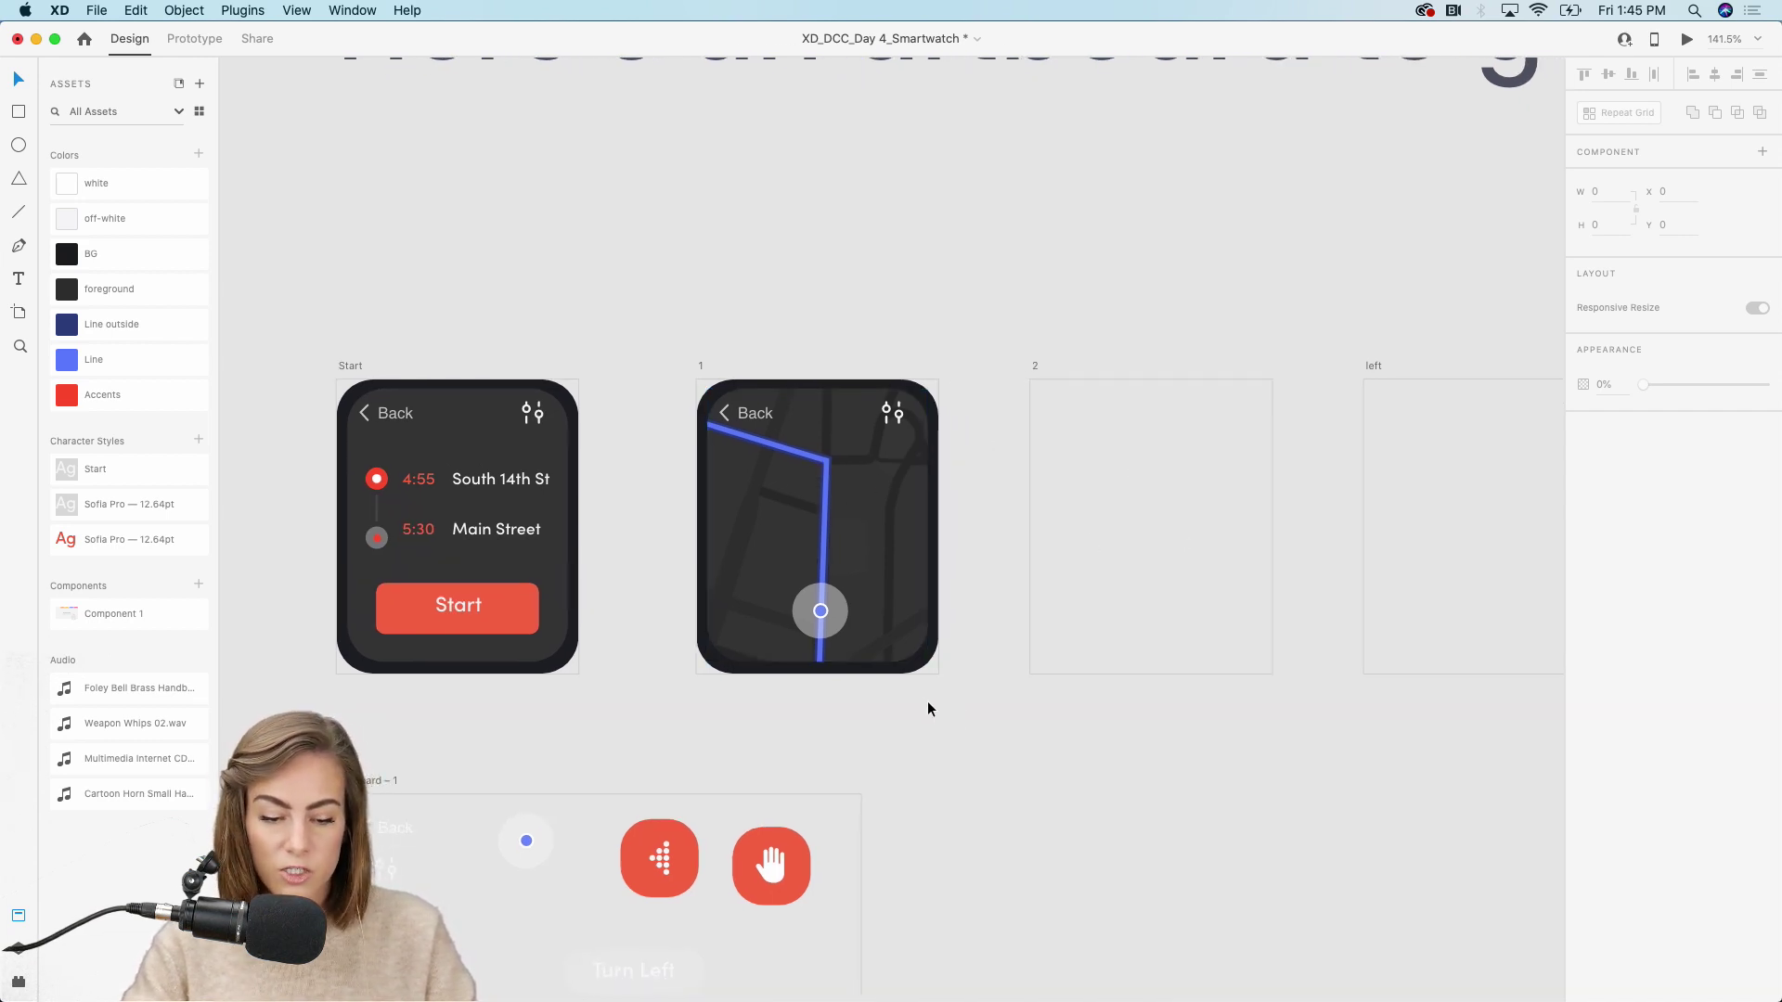
{"action": "left_click_drag", "start_coordinate": [979, 710], "coordinate": [673, 371]}
{"action": "scroll", "coordinate": [1130, 442], "scroll_direction": "right", "scroll_amount": 5}
{"action": "scroll", "coordinate": [1130, 442], "scroll_direction": "down", "scroll_amount": 1}
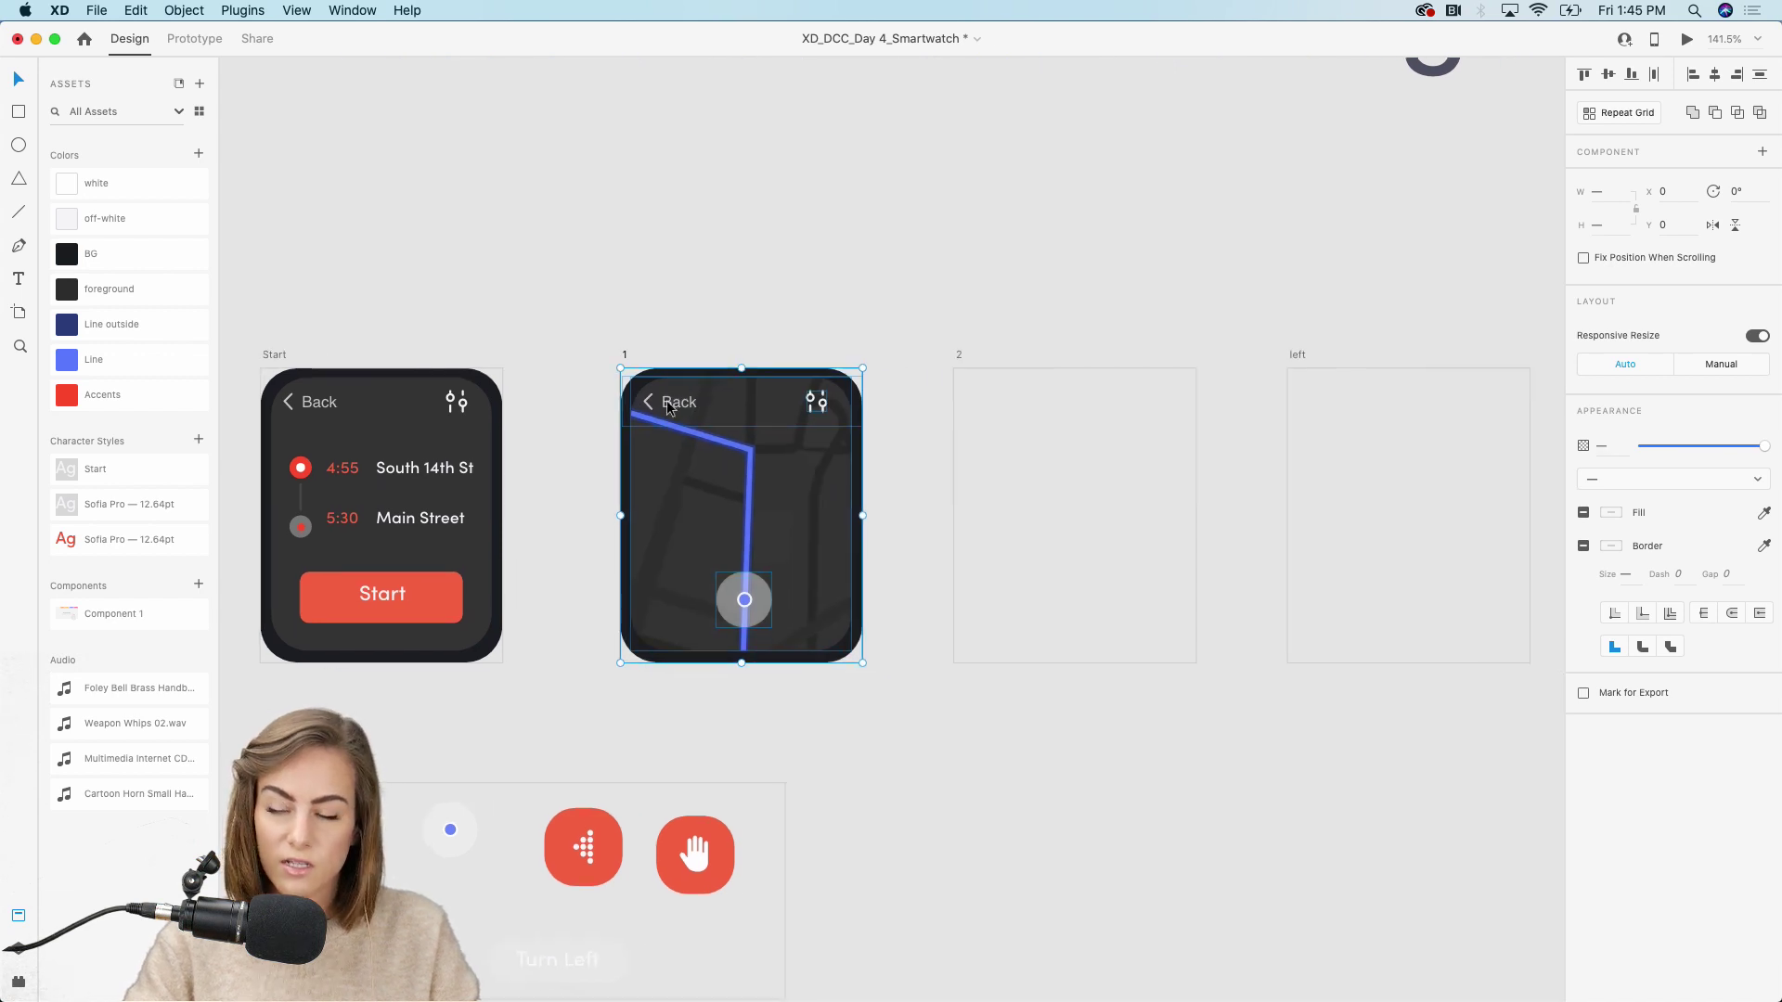
{"action": "left_click", "coordinate": [1130, 437]}
{"action": "key", "text": "super+v"}
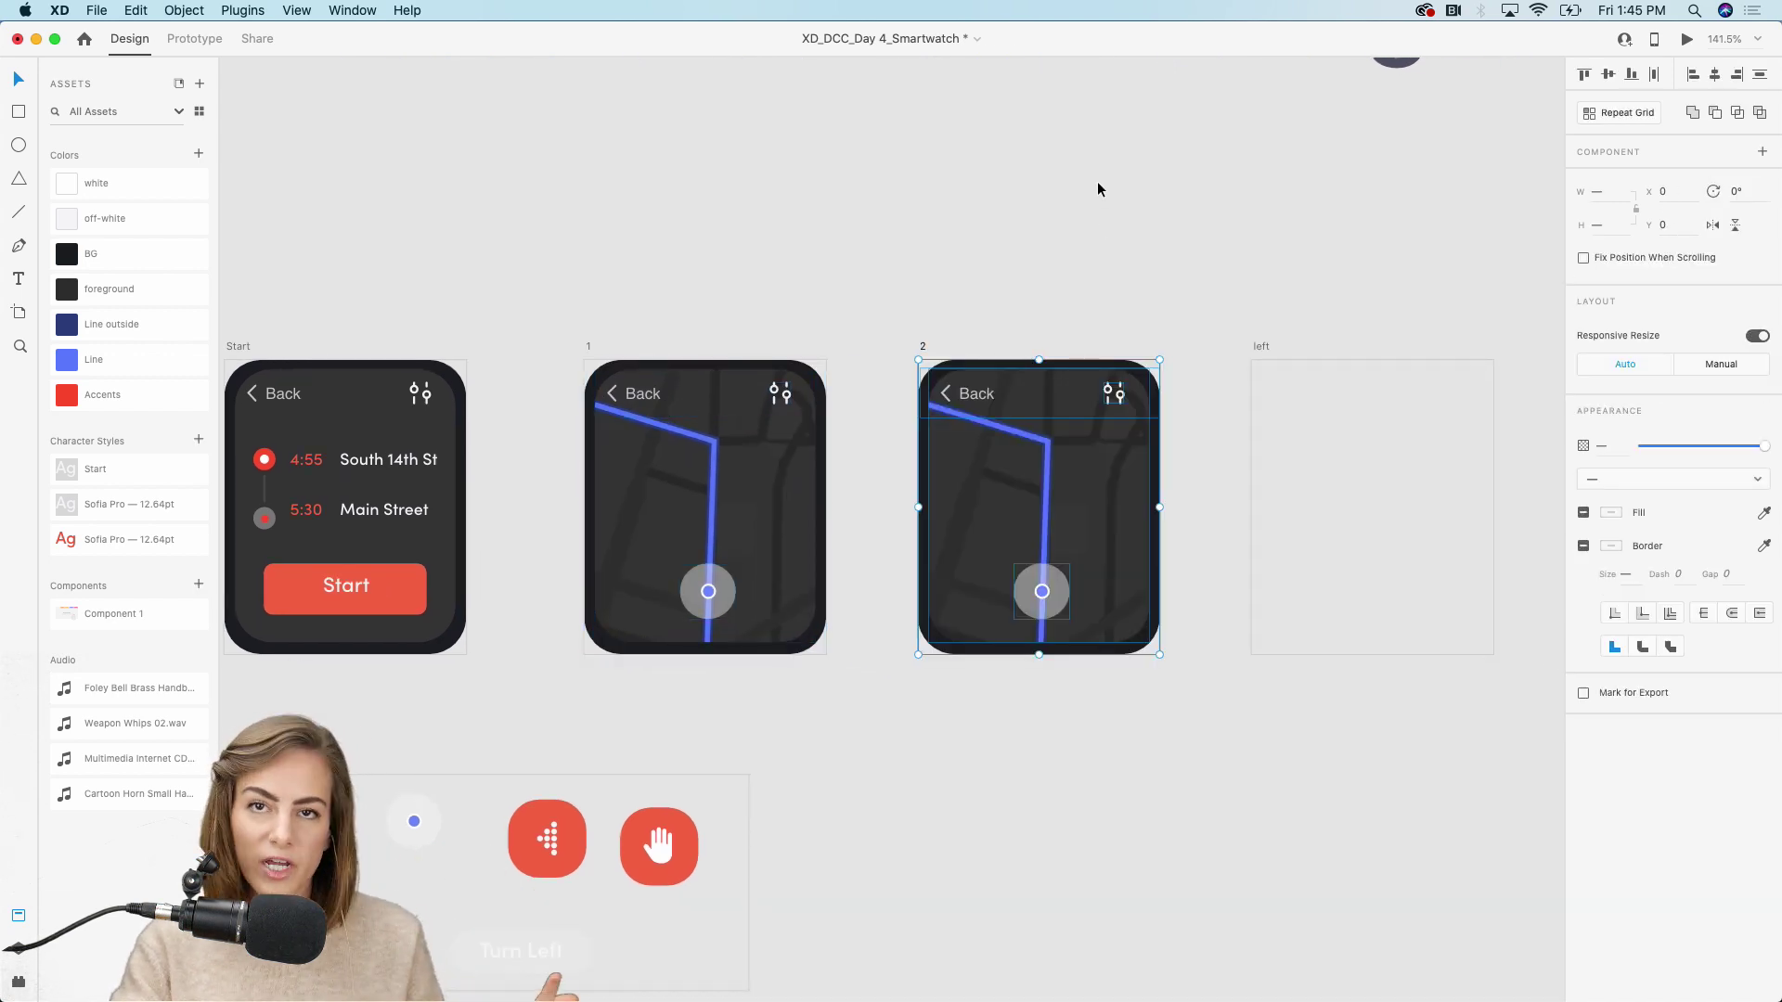
{"action": "left_click", "coordinate": [1097, 183]}
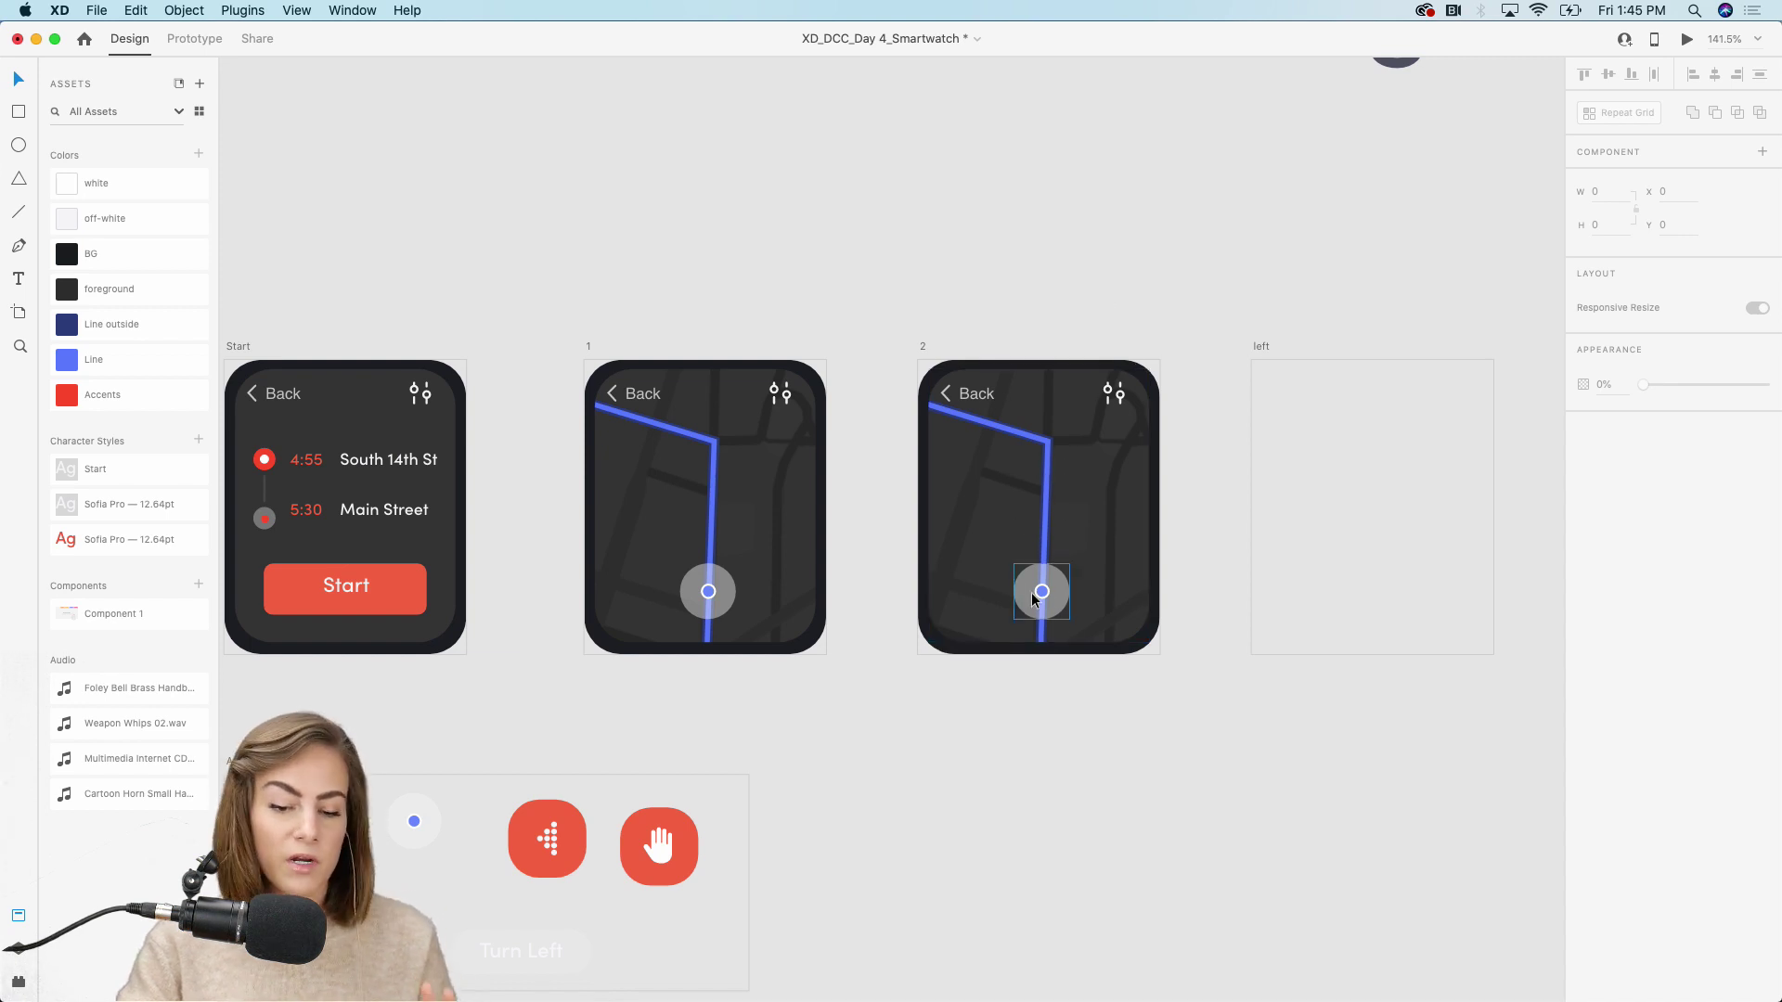
{"action": "double_click", "coordinate": [1053, 498]}
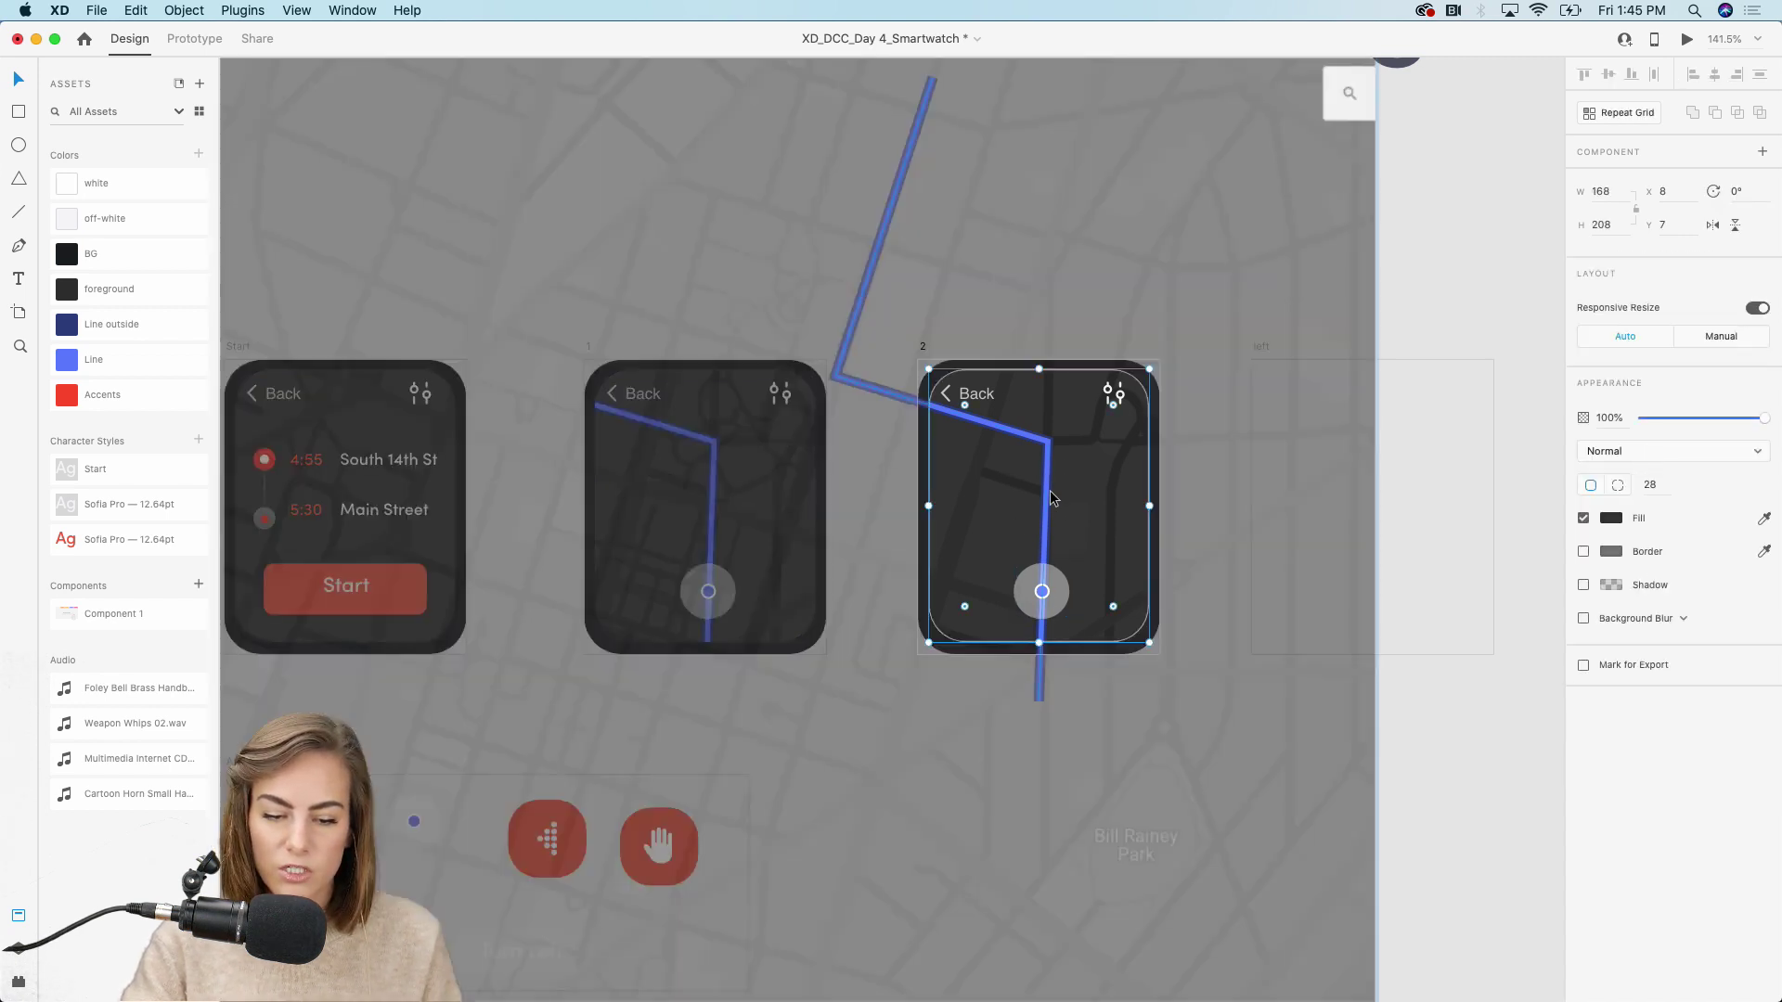
{"action": "scroll", "coordinate": [1077, 464], "scroll_direction": "up", "scroll_amount": 5}
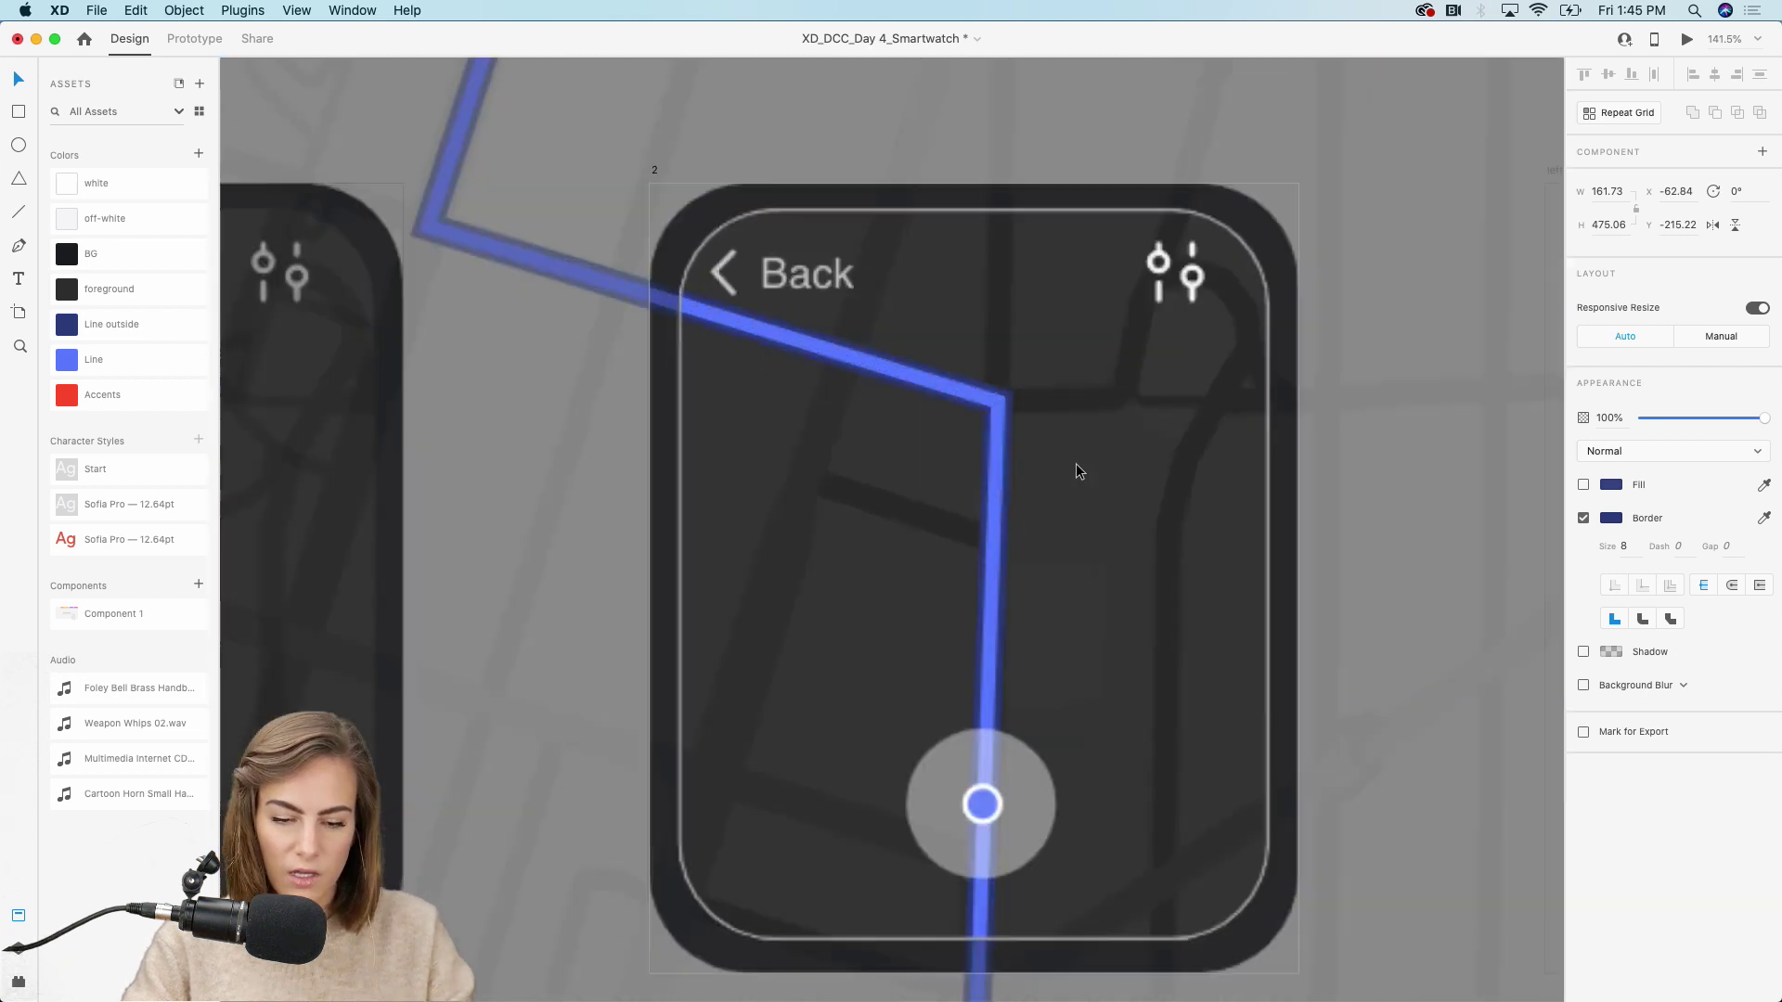
{"action": "scroll", "coordinate": [1079, 466], "scroll_direction": "down", "scroll_amount": 10}
{"action": "left_click", "coordinate": [1282, 344]}
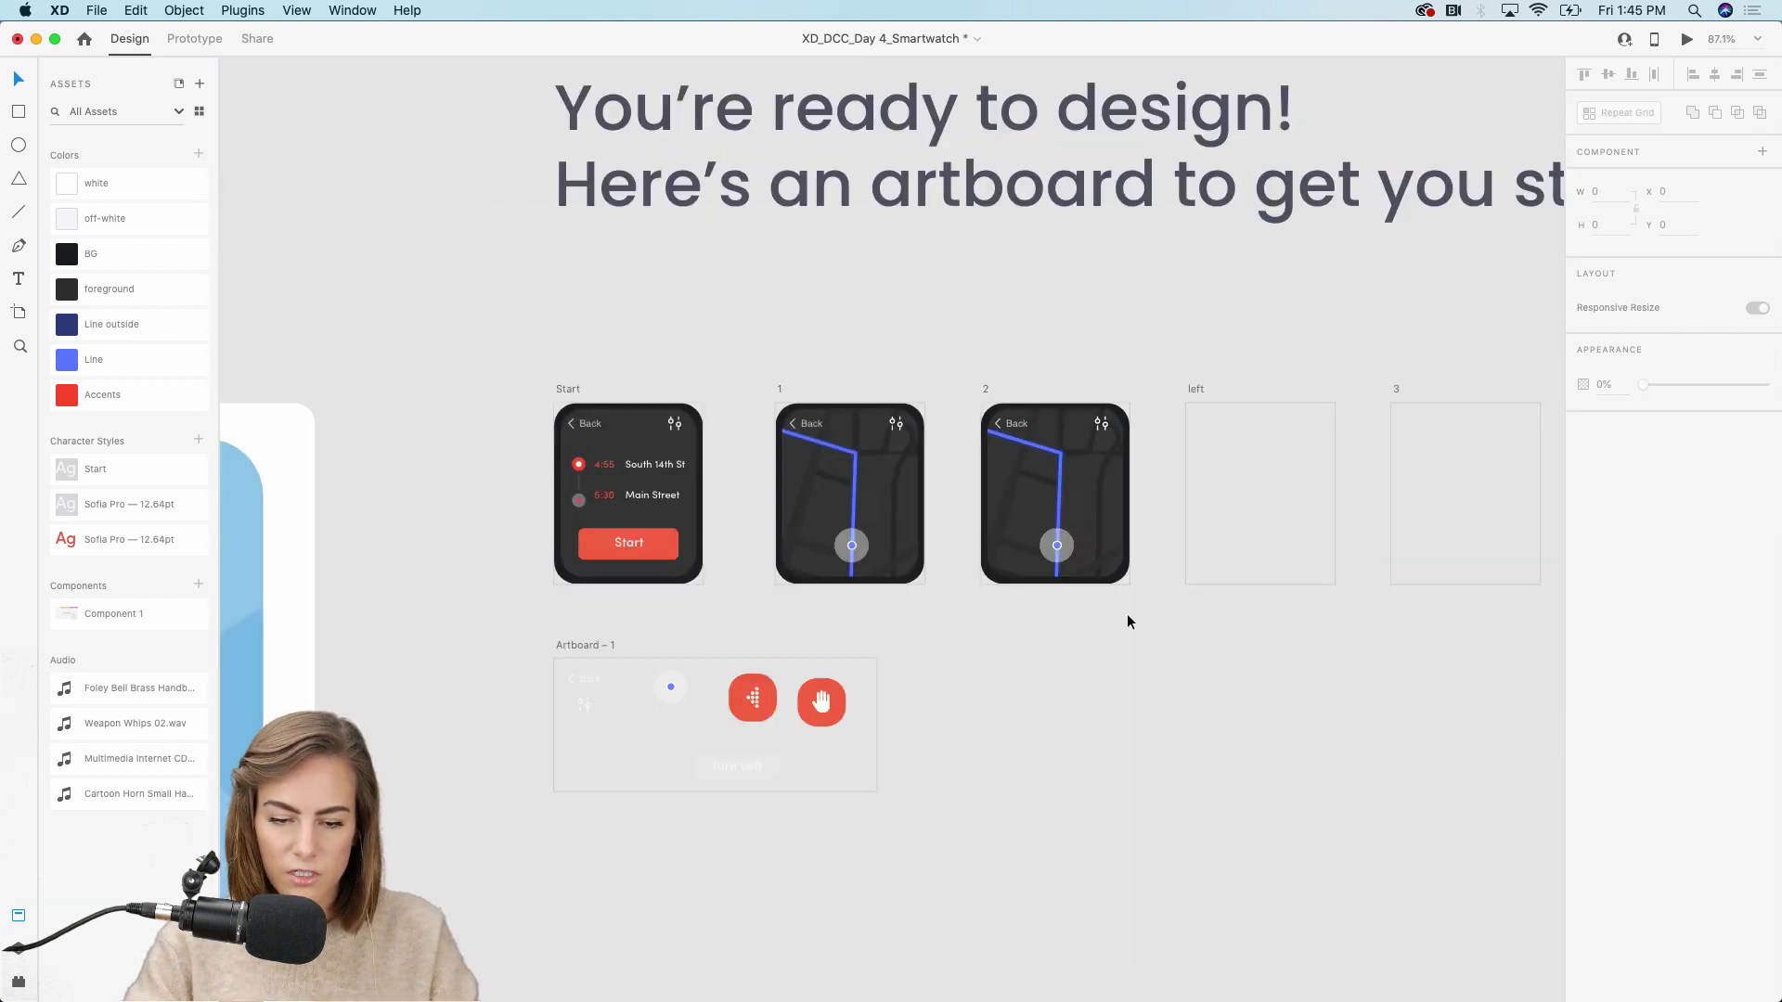
Delete all the copied contents from artboard 2, leaving it empty
{"action": "left_click_drag", "start_coordinate": [1130, 635], "coordinate": [962, 414]}
{"action": "key", "text": "Delete"}
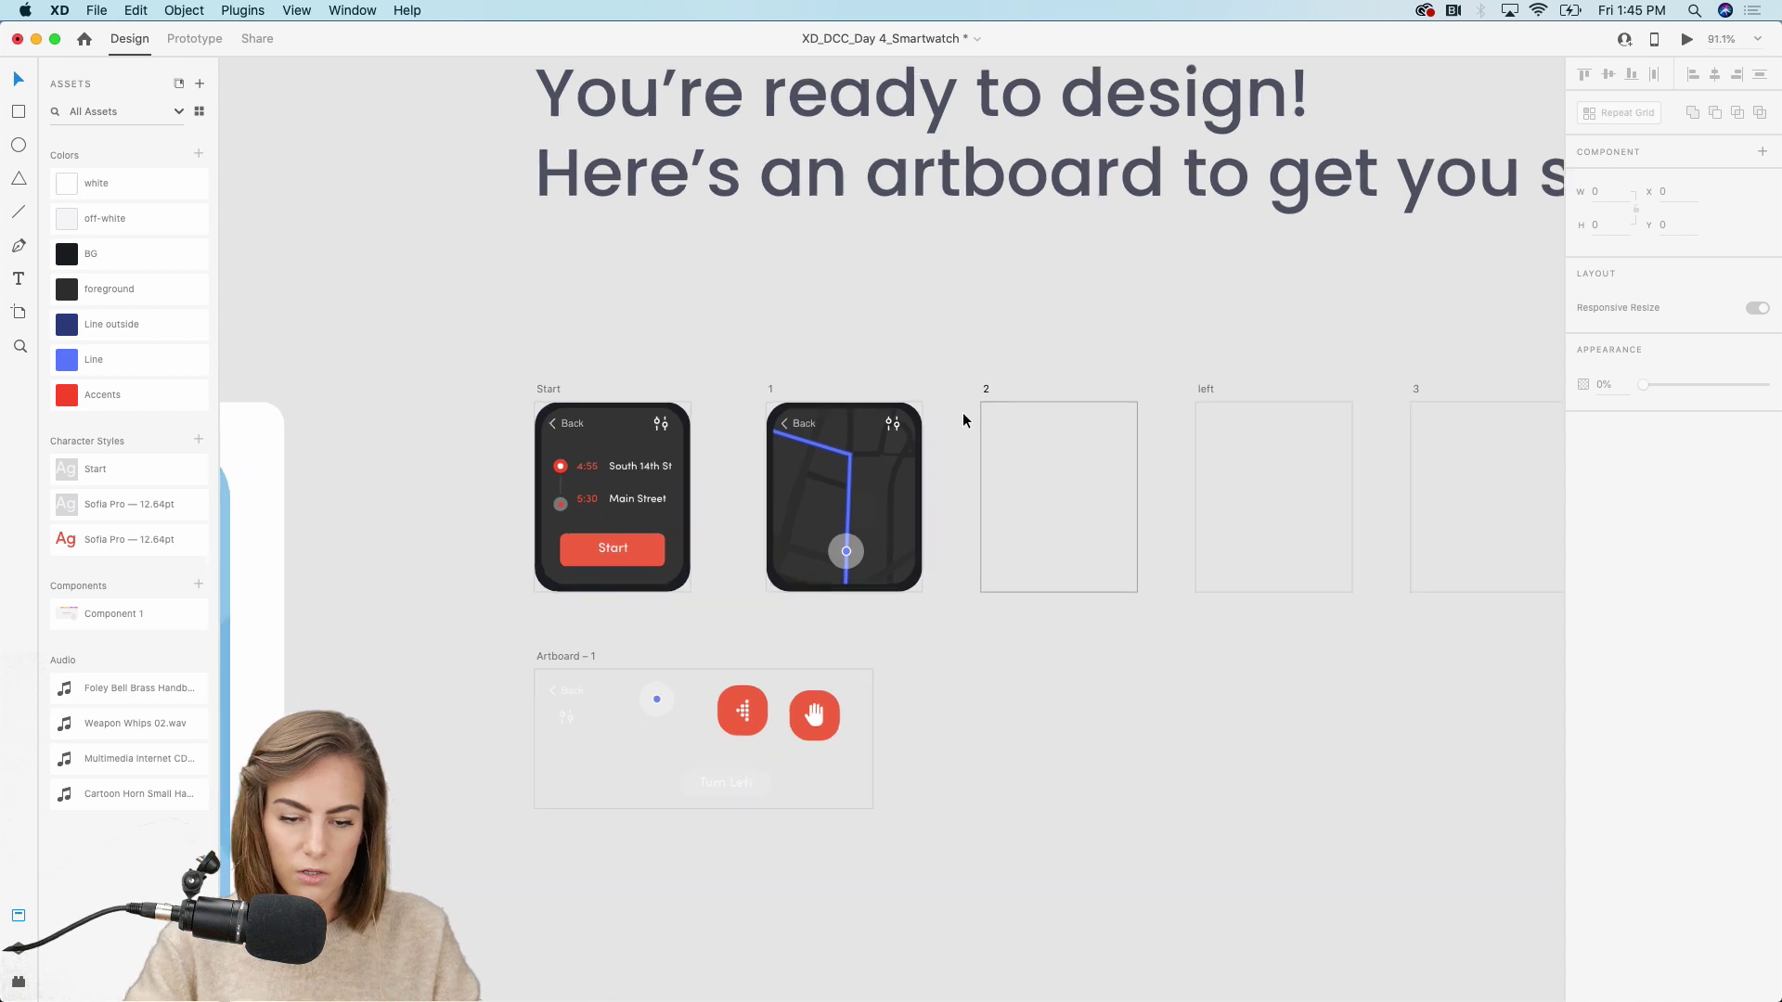
{"action": "scroll", "coordinate": [961, 414], "scroll_direction": "up", "scroll_amount": 10}
{"action": "left_click", "coordinate": [842, 451]}
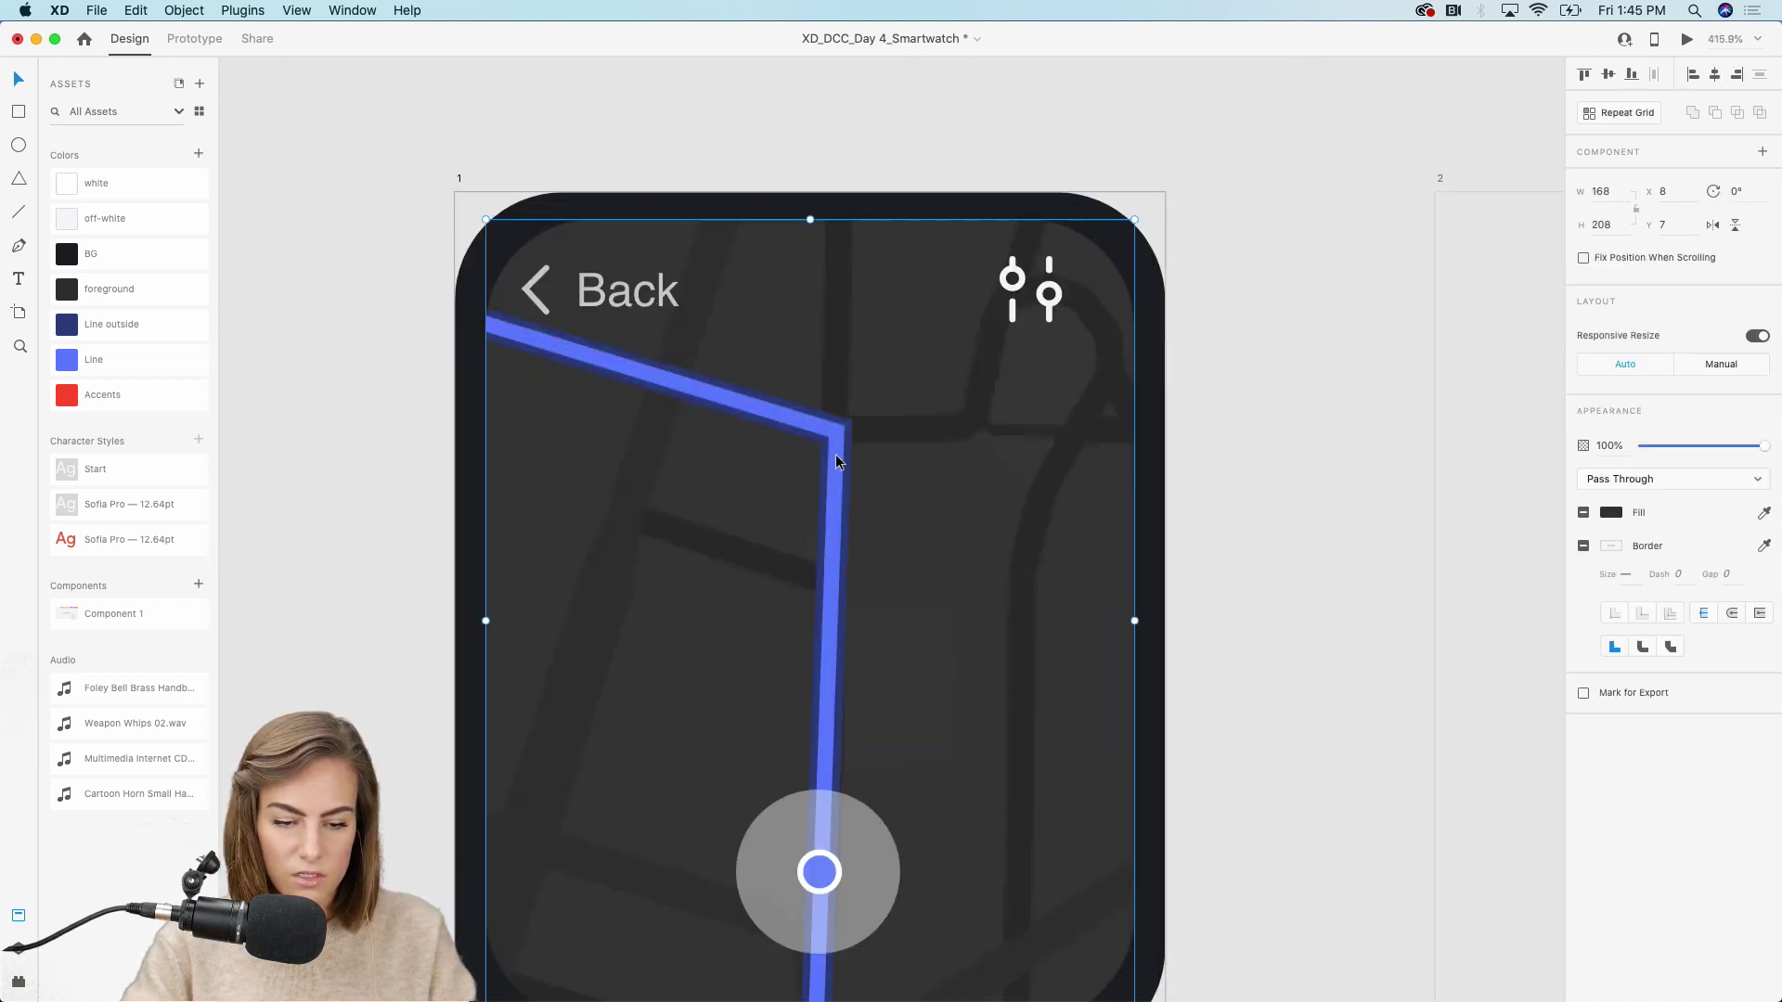
{"action": "double_click", "coordinate": [837, 450]}
{"action": "key", "text": "Escape"}
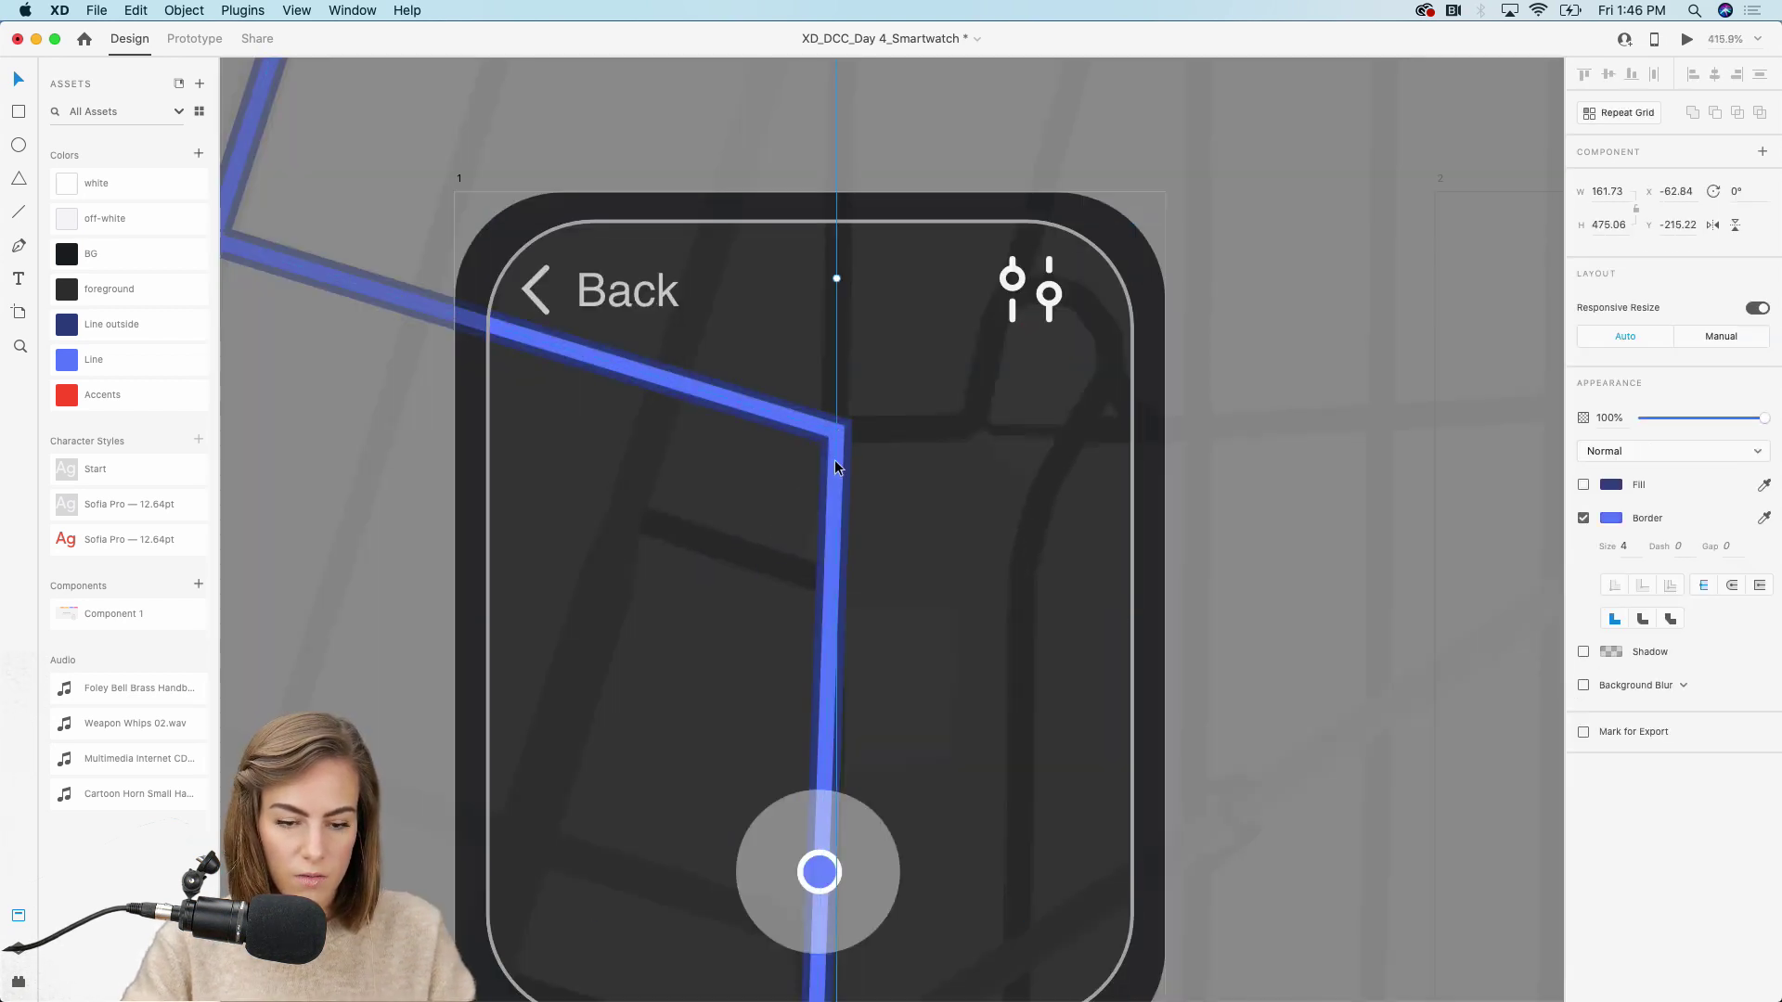
{"action": "key", "text": "shift+Left"}
{"action": "key", "text": "Escape"}
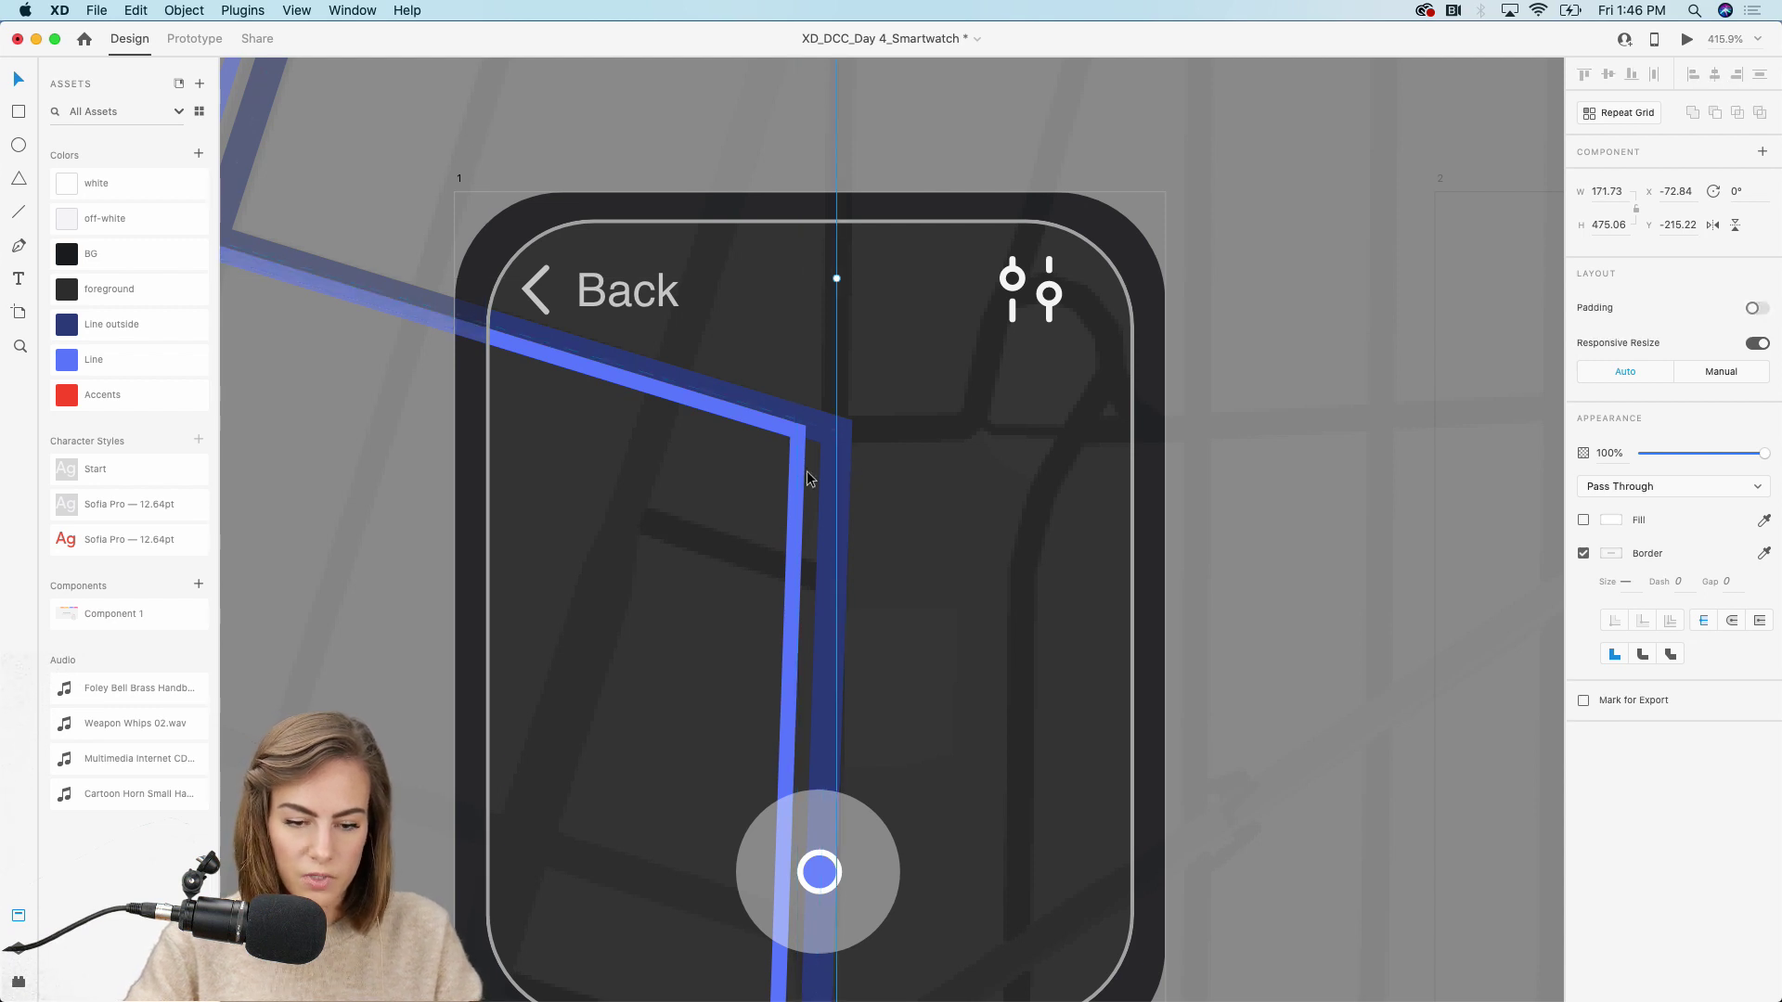
{"action": "left_click_drag", "start_coordinate": [794, 483], "coordinate": [826, 478]}
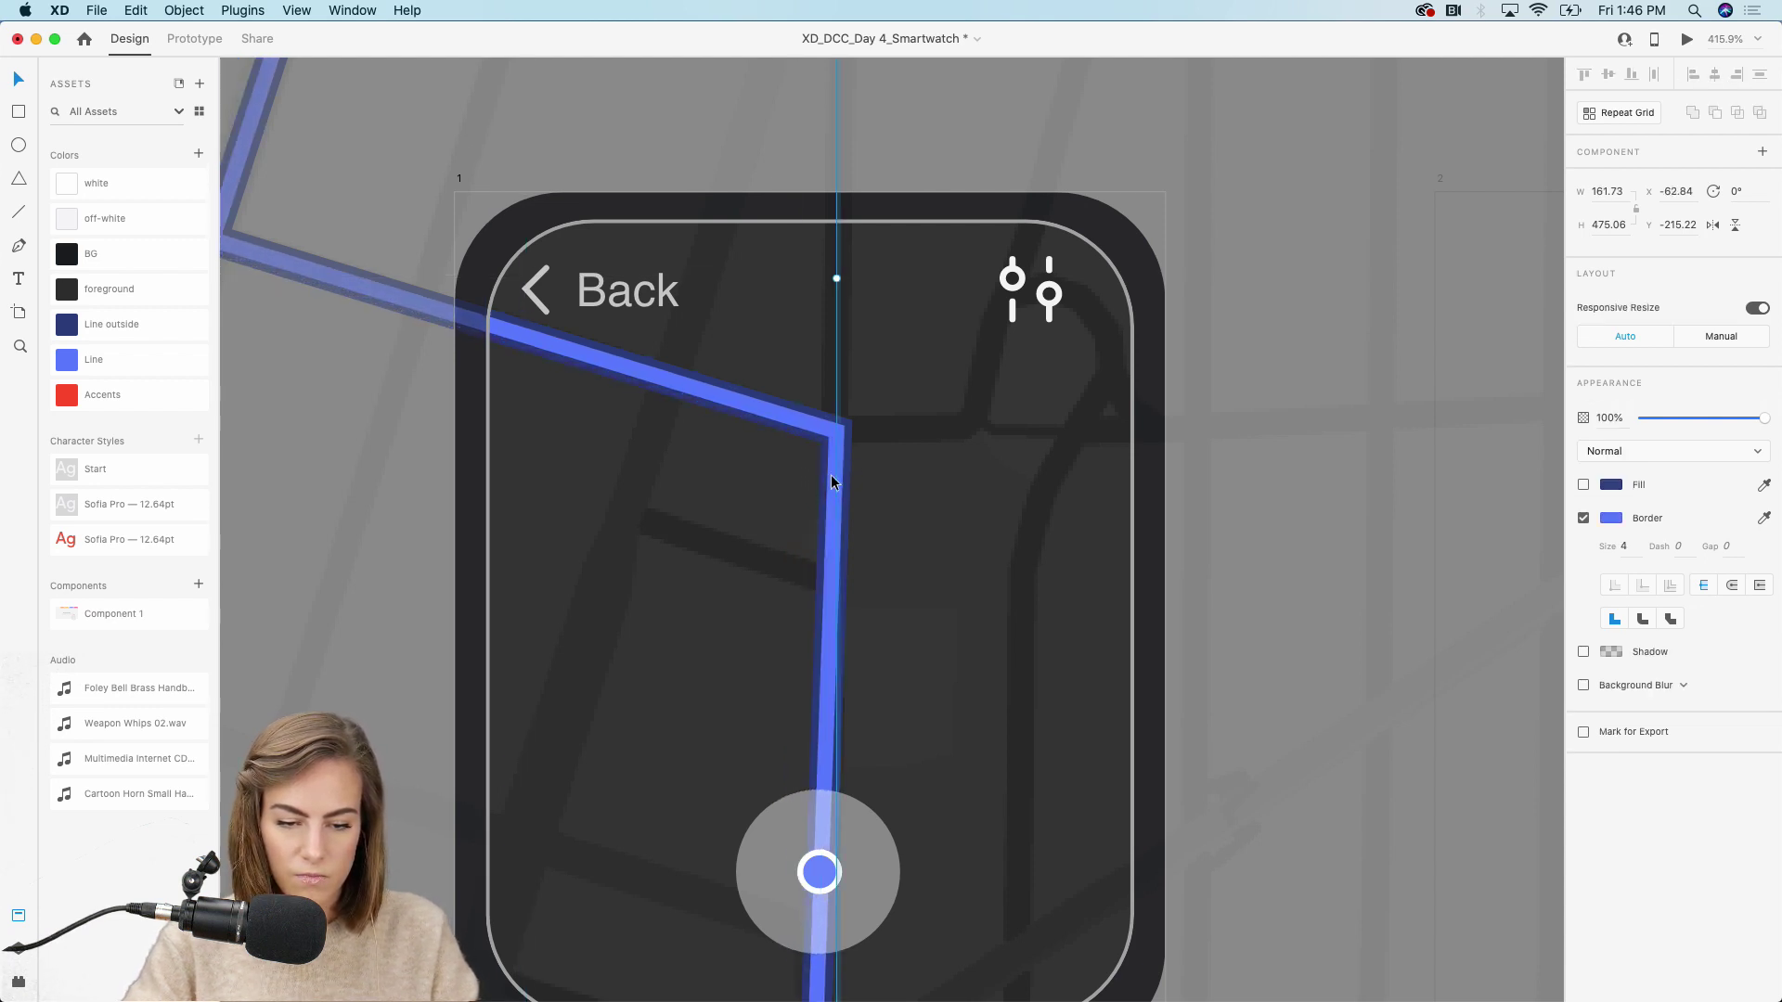
Copy all of artboard 1's contents into artboard 2 again
{"action": "scroll", "coordinate": [832, 476], "scroll_direction": "down", "scroll_amount": 5}
{"action": "left_click", "coordinate": [1008, 620]}
{"action": "left_click_drag", "start_coordinate": [978, 720], "coordinate": [680, 405]}
{"action": "key", "text": "super+c"}
{"action": "key", "text": "super+v"}
{"action": "scroll", "coordinate": [1149, 475], "scroll_direction": "up", "scroll_amount": 5}
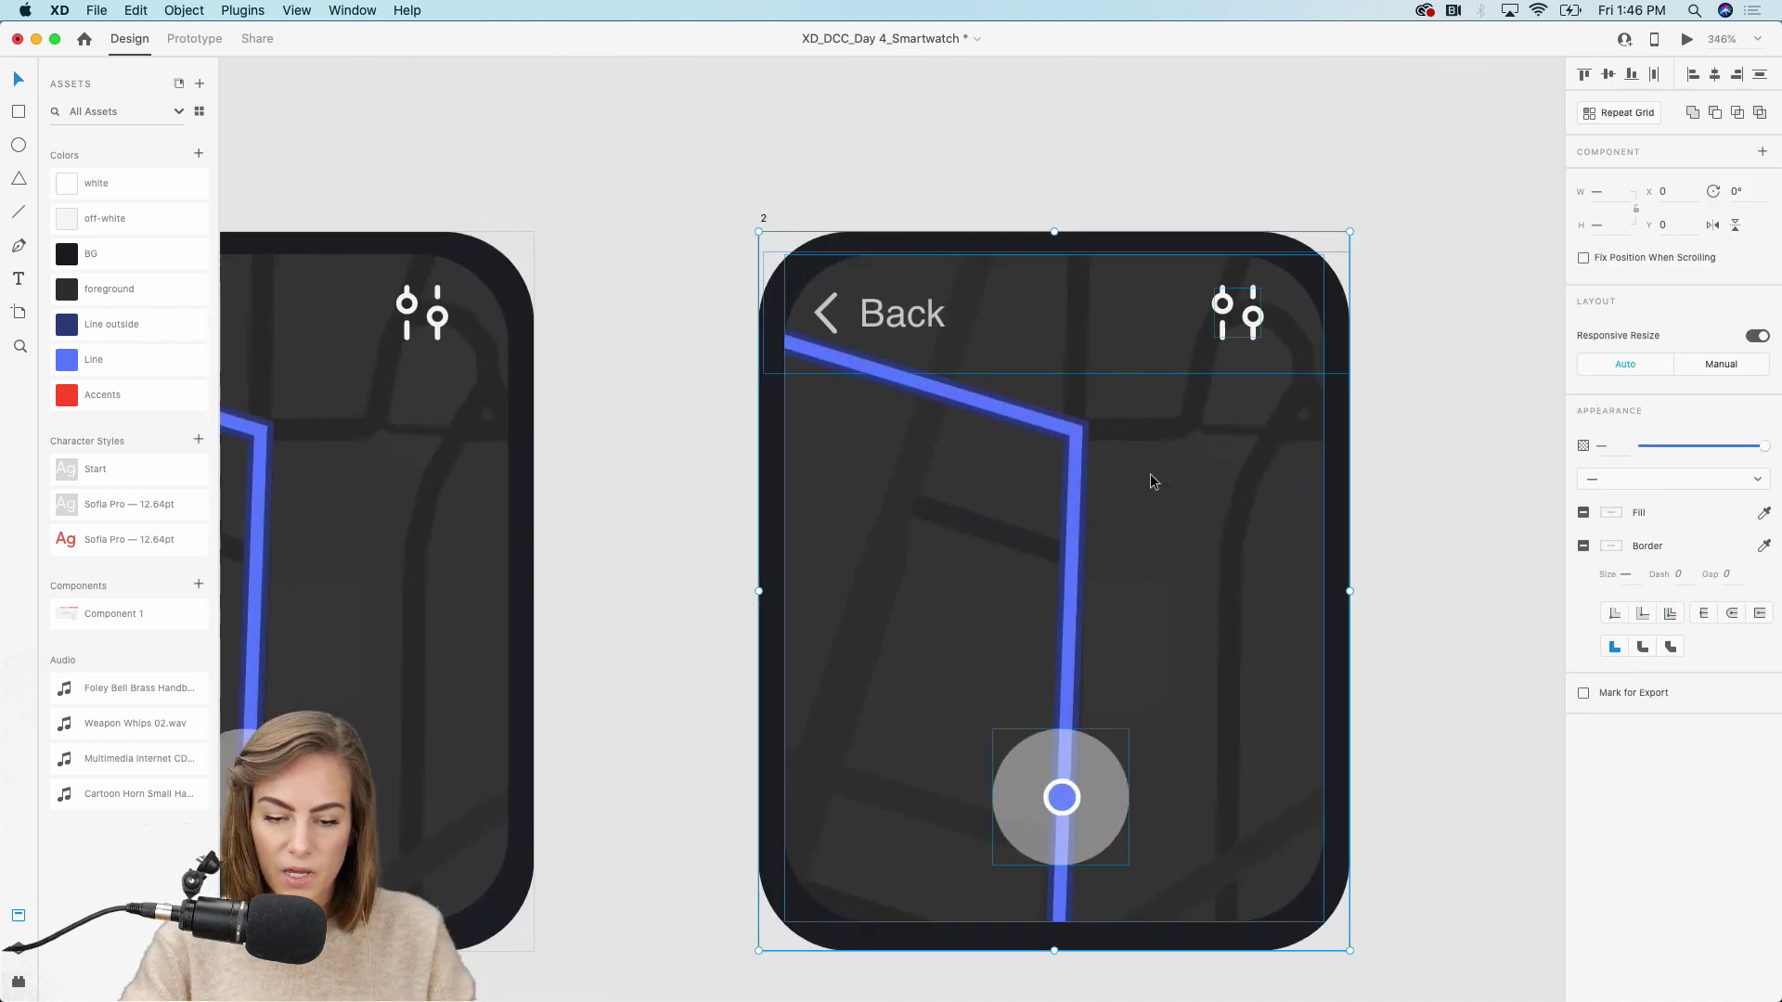
Move the map and route together down inside artboard 2's screen mask to Y -140, bringing the route's bend just above the marker
{"action": "double_click", "coordinate": [1171, 472]}
{"action": "left_click", "coordinate": [1134, 427]}
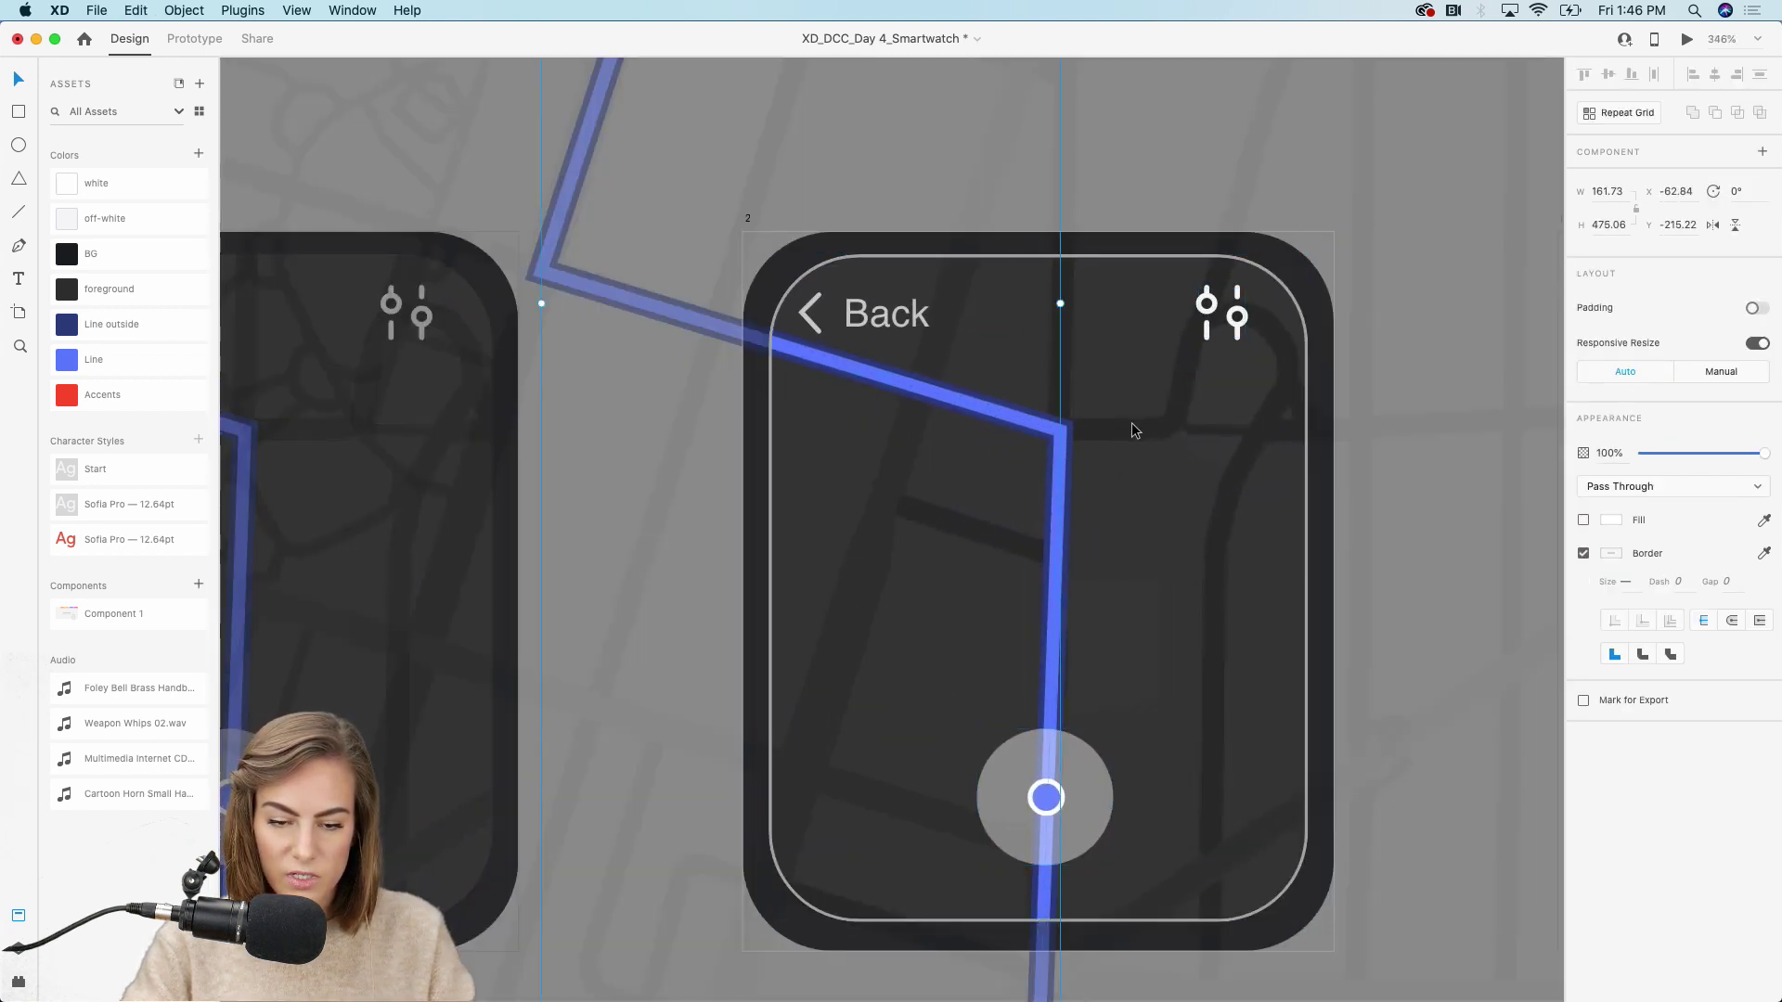
{"action": "scroll", "coordinate": [1134, 427], "scroll_direction": "down", "scroll_amount": 5}
{"action": "scroll", "coordinate": [1134, 421], "scroll_direction": "right", "scroll_amount": 2}
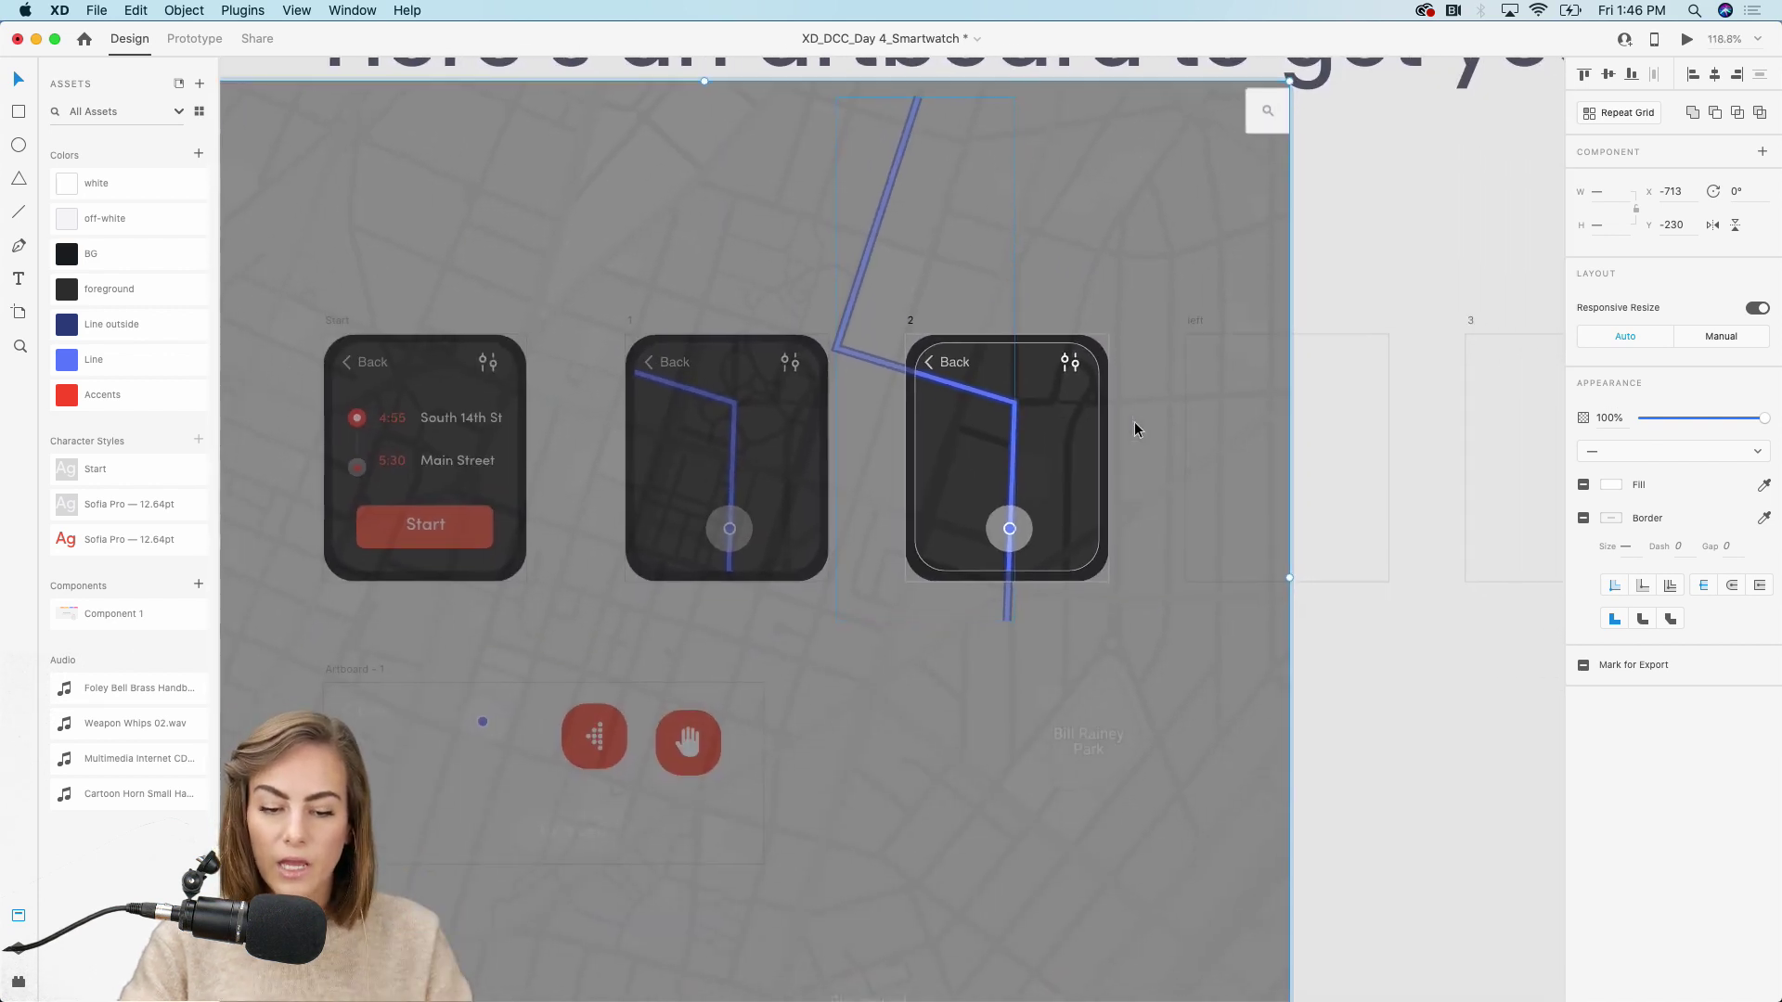
{"action": "left_click_drag", "start_coordinate": [1060, 410], "coordinate": [1064, 500]}
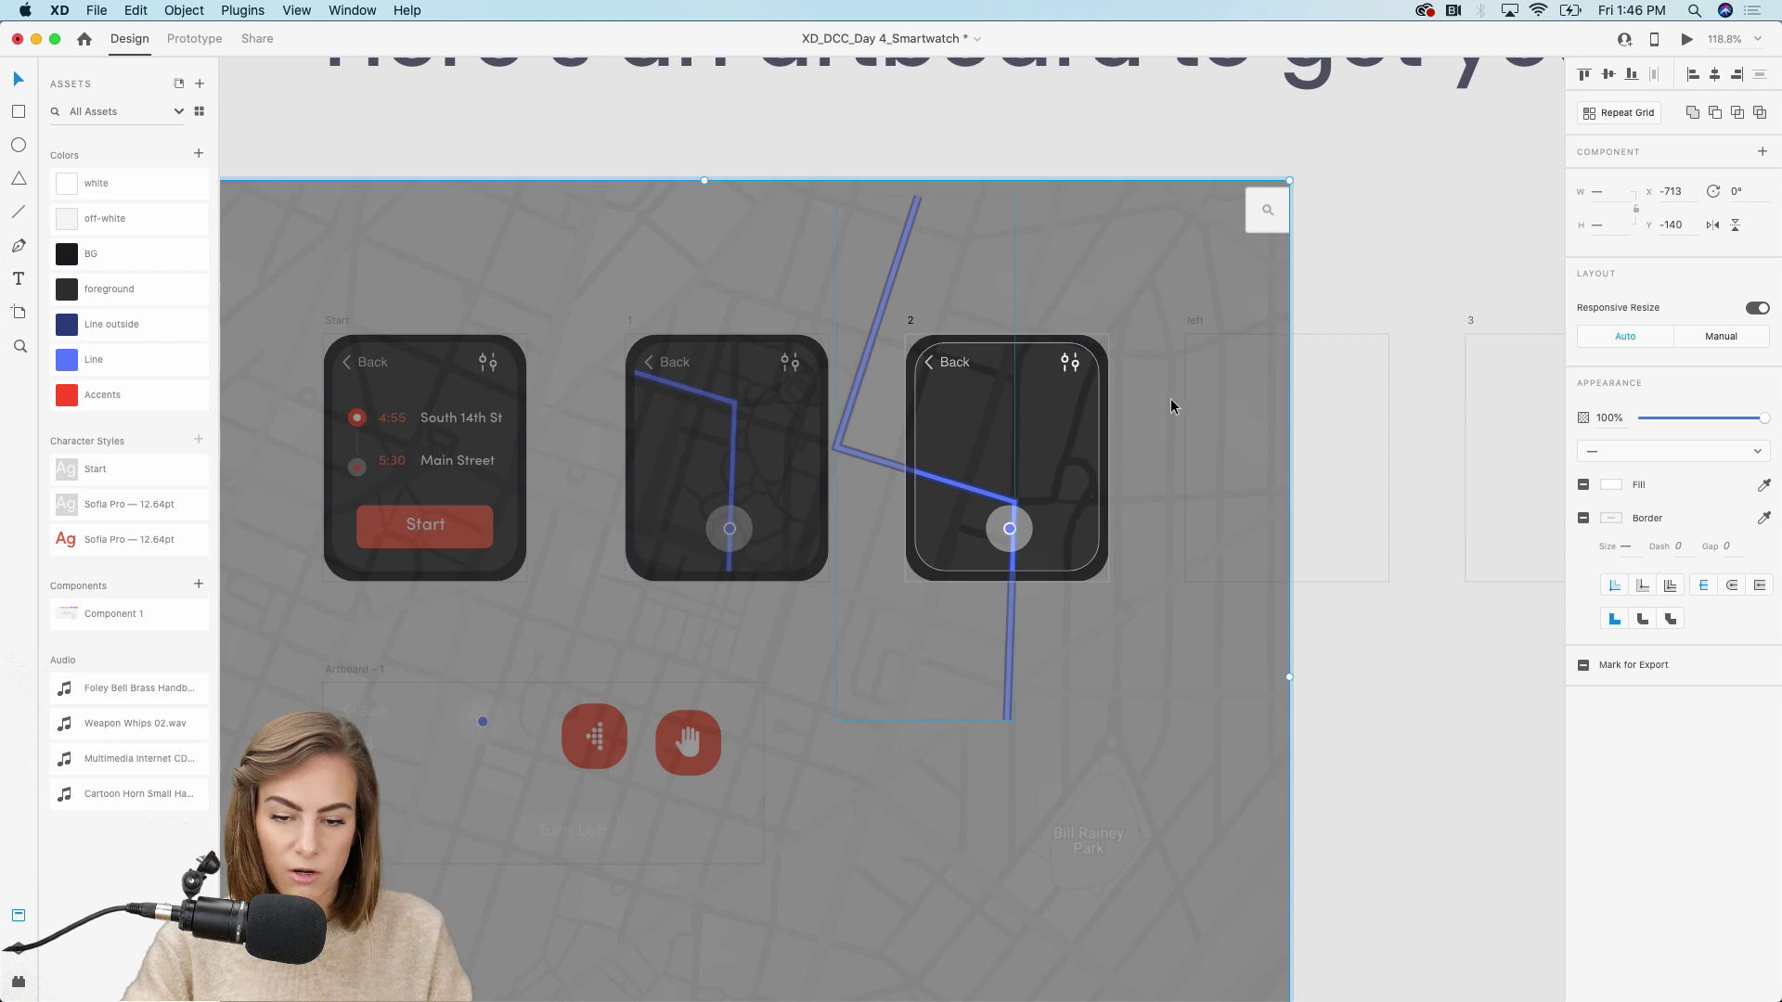
{"action": "left_click", "coordinate": [1356, 253]}
Copy all of artboard 2's contents into the artboard named left
{"action": "scroll", "coordinate": [1357, 261], "scroll_direction": "right", "scroll_amount": 3}
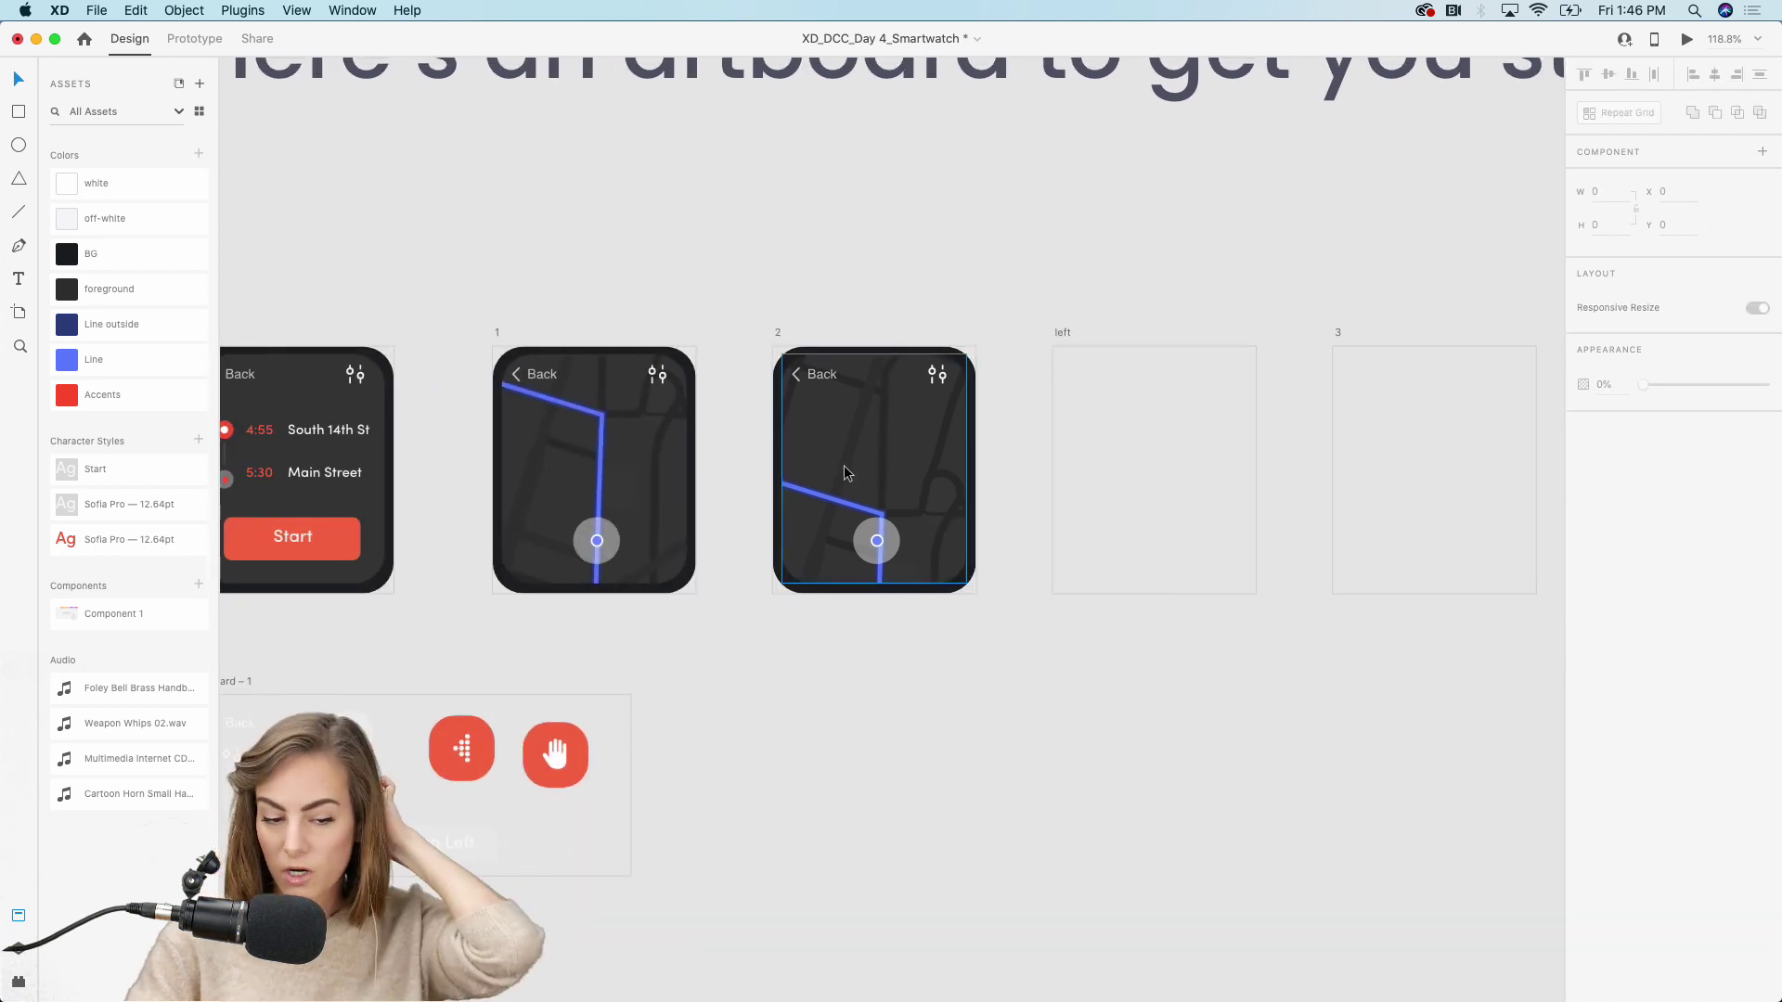
{"action": "left_click_drag", "start_coordinate": [981, 628], "coordinate": [780, 349]}
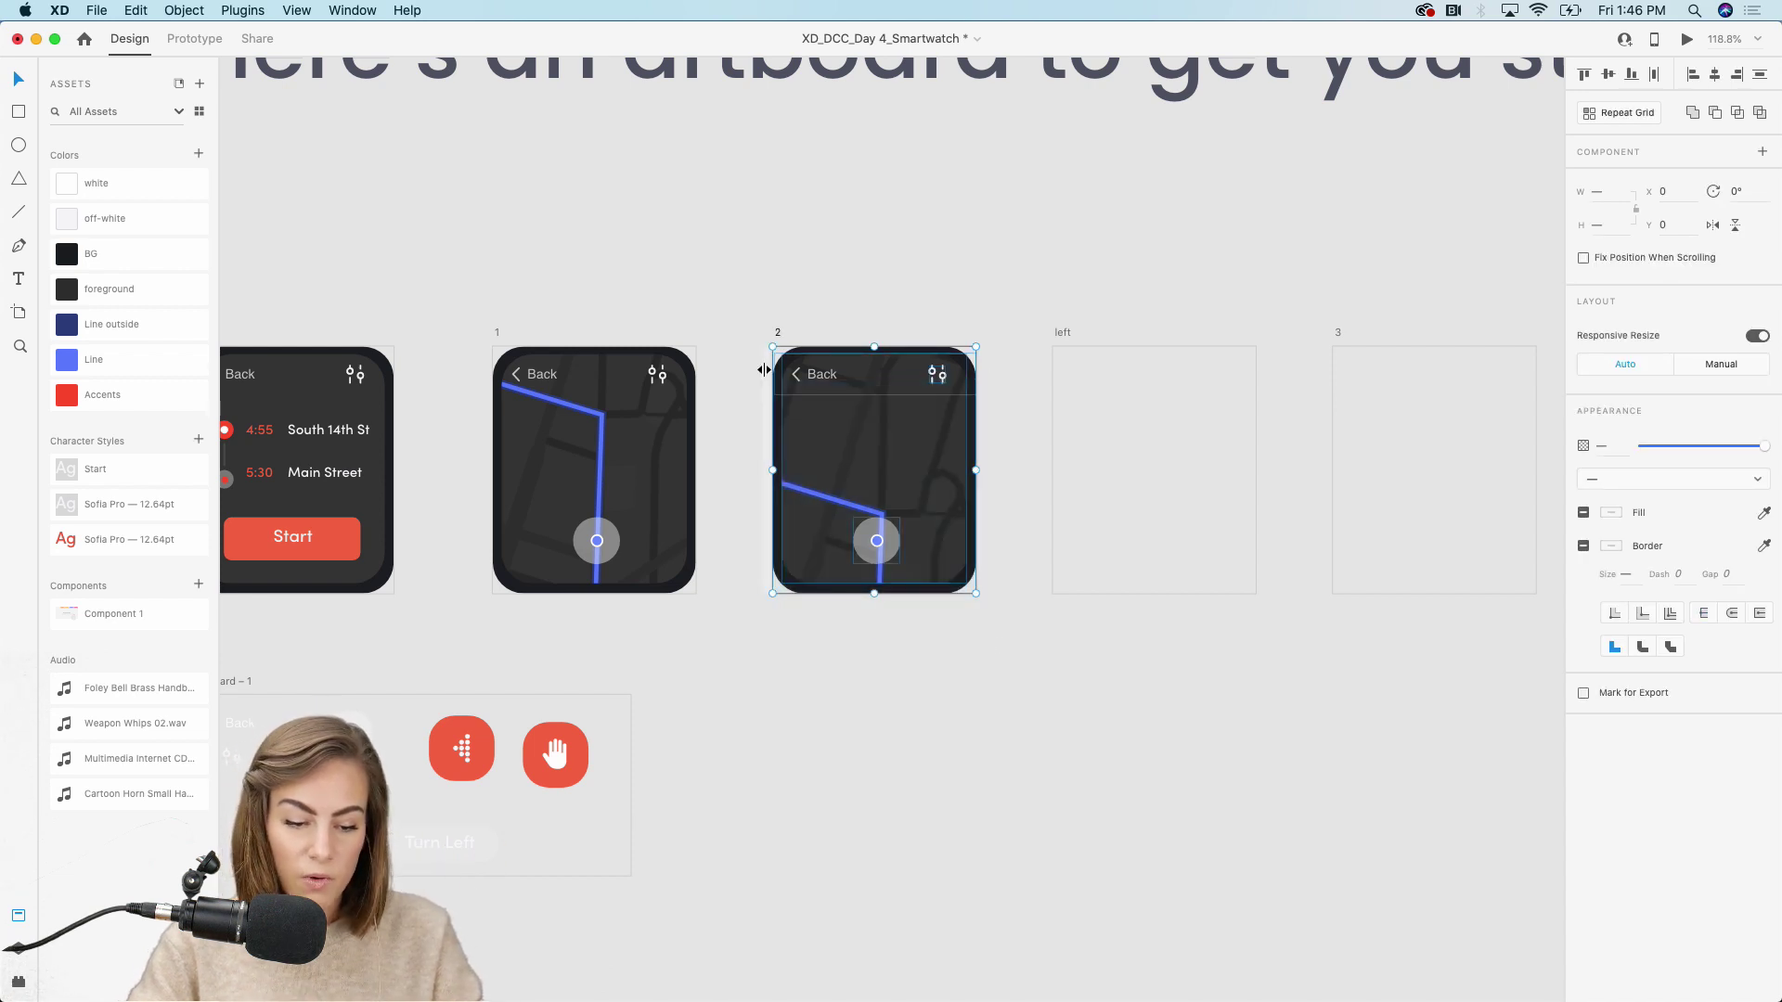
{"action": "left_click", "coordinate": [1122, 442]}
{"action": "key", "text": "super+v"}
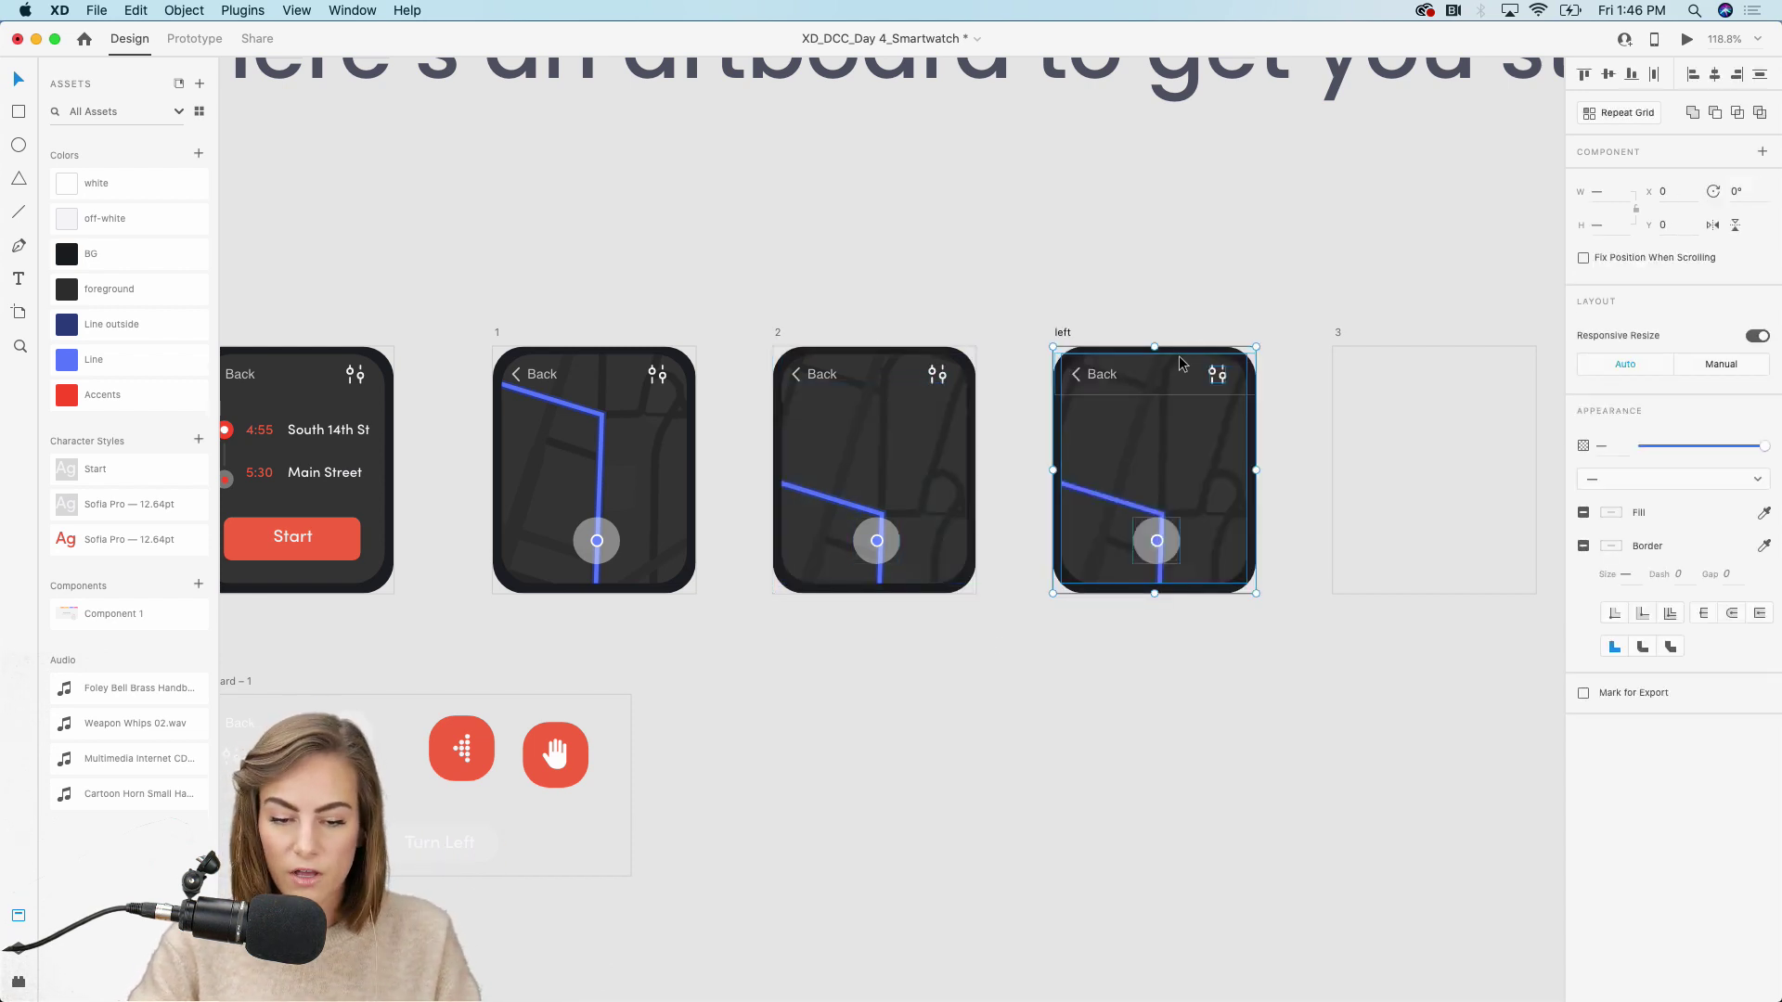
Copy the Turn Left label from Artboard – 1 into the left artboard, placing it above the route at about X 39.85, Y 62.52
{"action": "scroll", "coordinate": [576, 754], "scroll_direction": "left", "scroll_amount": 3}
{"action": "scroll", "coordinate": [575, 754], "scroll_direction": "down", "scroll_amount": 2}
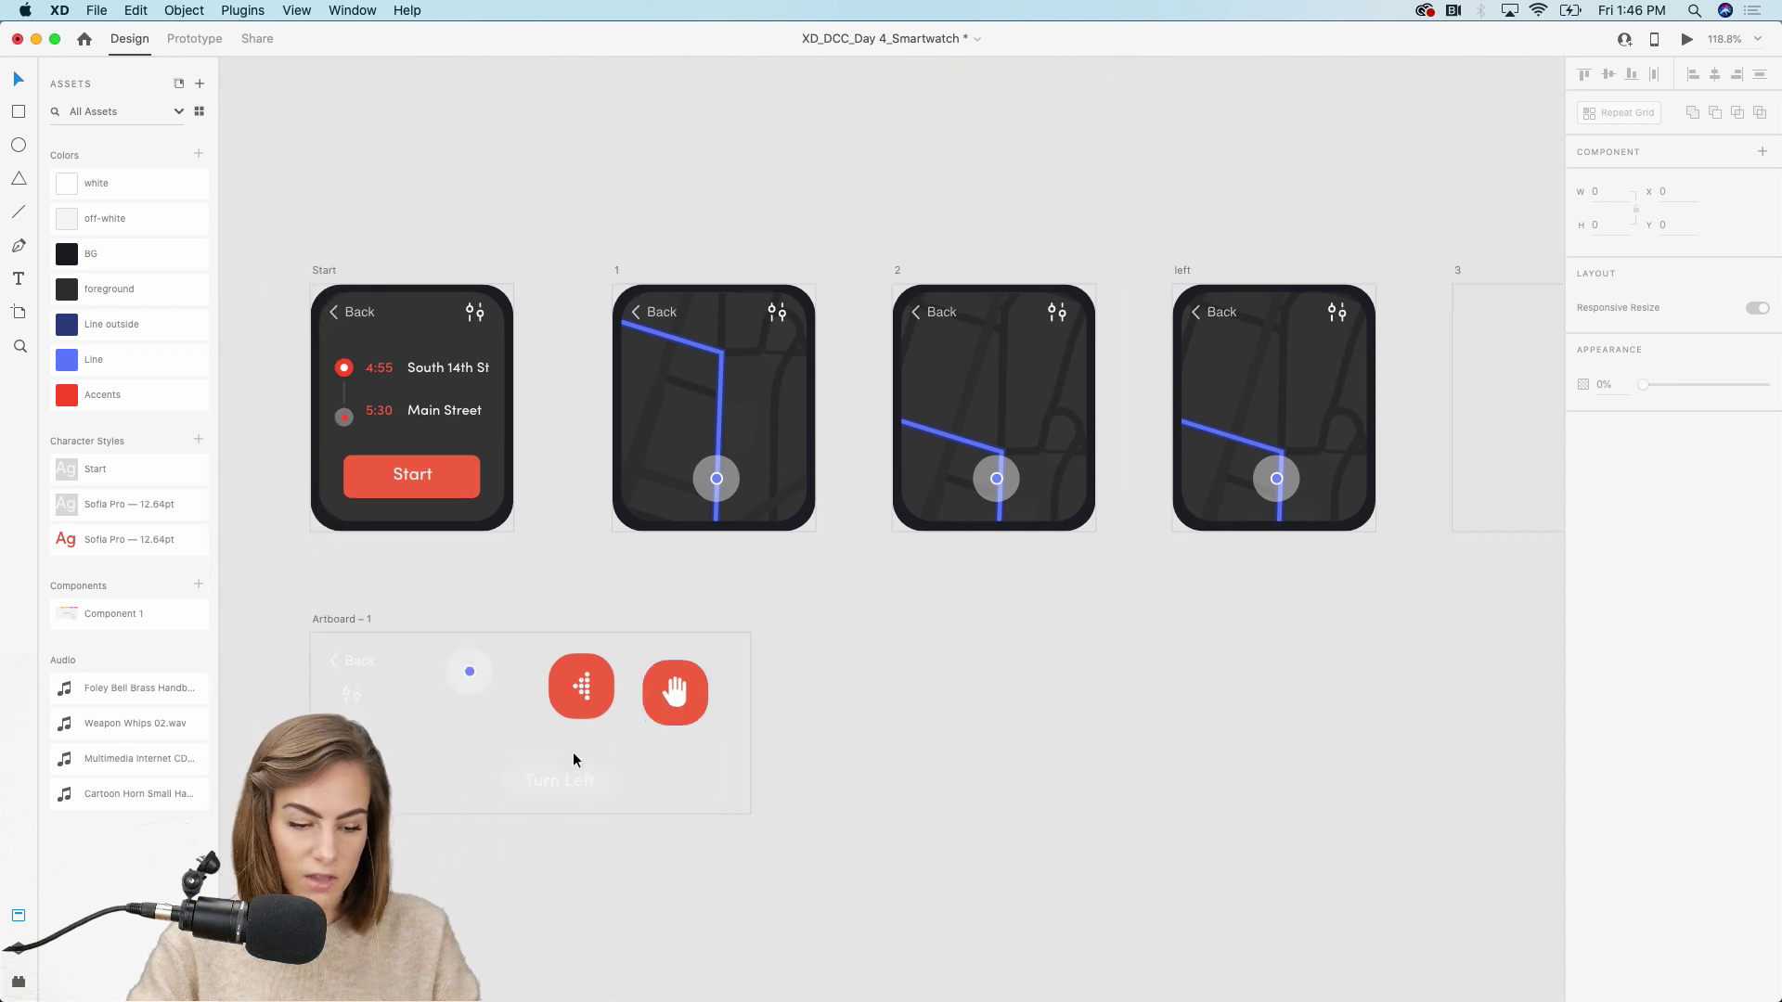
{"action": "left_click", "coordinate": [564, 781]}
{"action": "scroll", "coordinate": [566, 776], "scroll_direction": "up", "scroll_amount": 5}
{"action": "scroll", "coordinate": [566, 775], "scroll_direction": "right", "scroll_amount": 3}
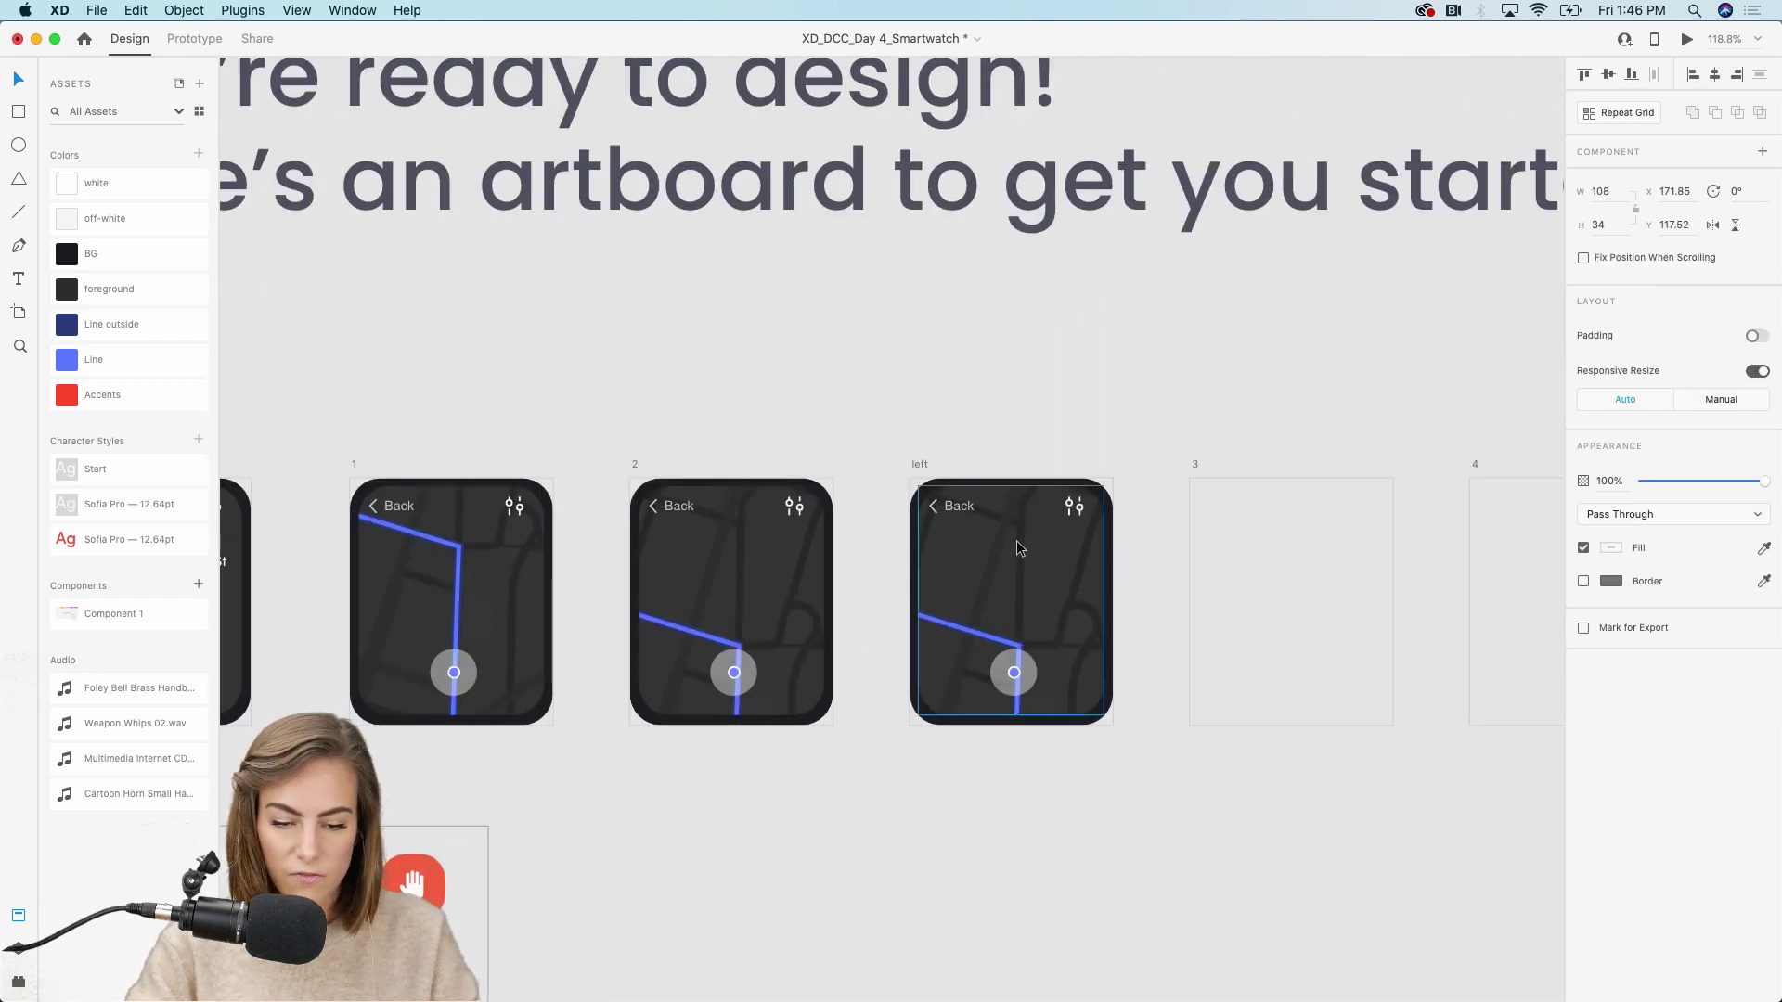
{"action": "scroll", "coordinate": [1016, 540], "scroll_direction": "up", "scroll_amount": 5}
{"action": "key", "text": "super+v"}
{"action": "left_click_drag", "start_coordinate": [1321, 754], "coordinate": [945, 598]}
Copy the red left-arrow icon from Artboard – 1 into the left artboard and place it over the position marker
{"action": "scroll", "coordinate": [944, 597], "scroll_direction": "down", "scroll_amount": 5}
{"action": "scroll", "coordinate": [656, 609], "scroll_direction": "down", "scroll_amount": 4}
{"action": "scroll", "coordinate": [656, 609], "scroll_direction": "left", "scroll_amount": 3}
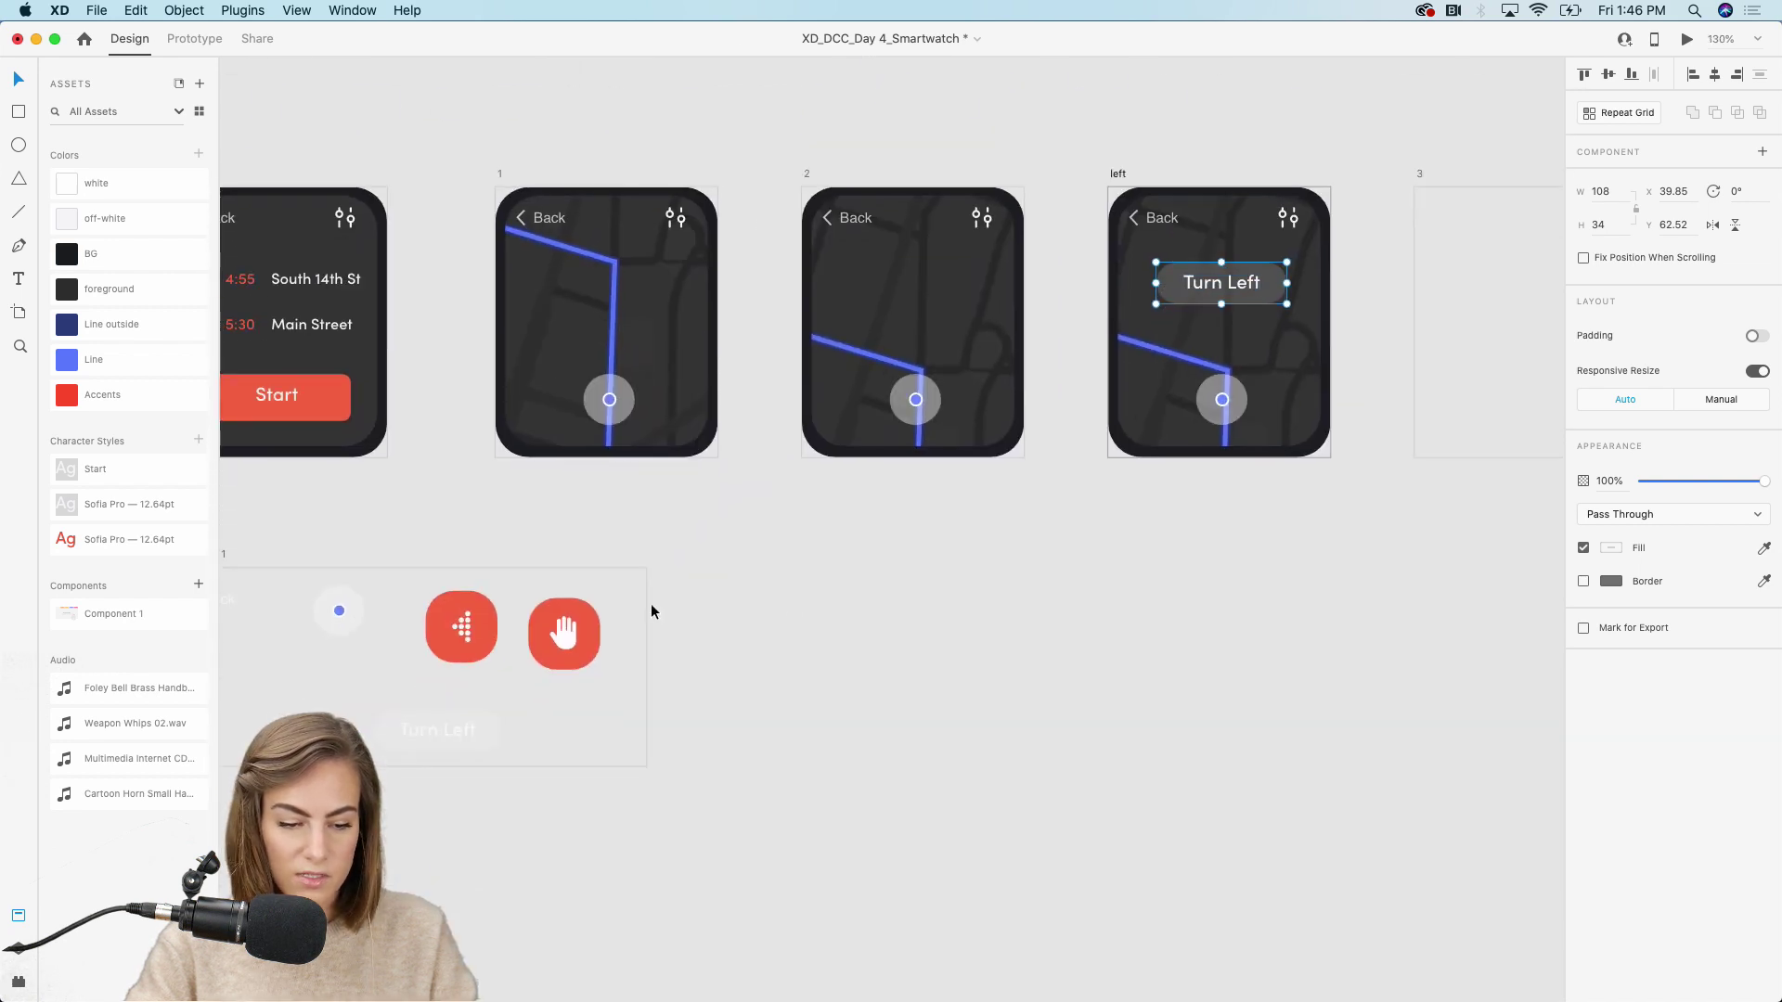
{"action": "left_click", "coordinate": [464, 626]}
{"action": "scroll", "coordinate": [1104, 339], "scroll_direction": "up", "scroll_amount": 8}
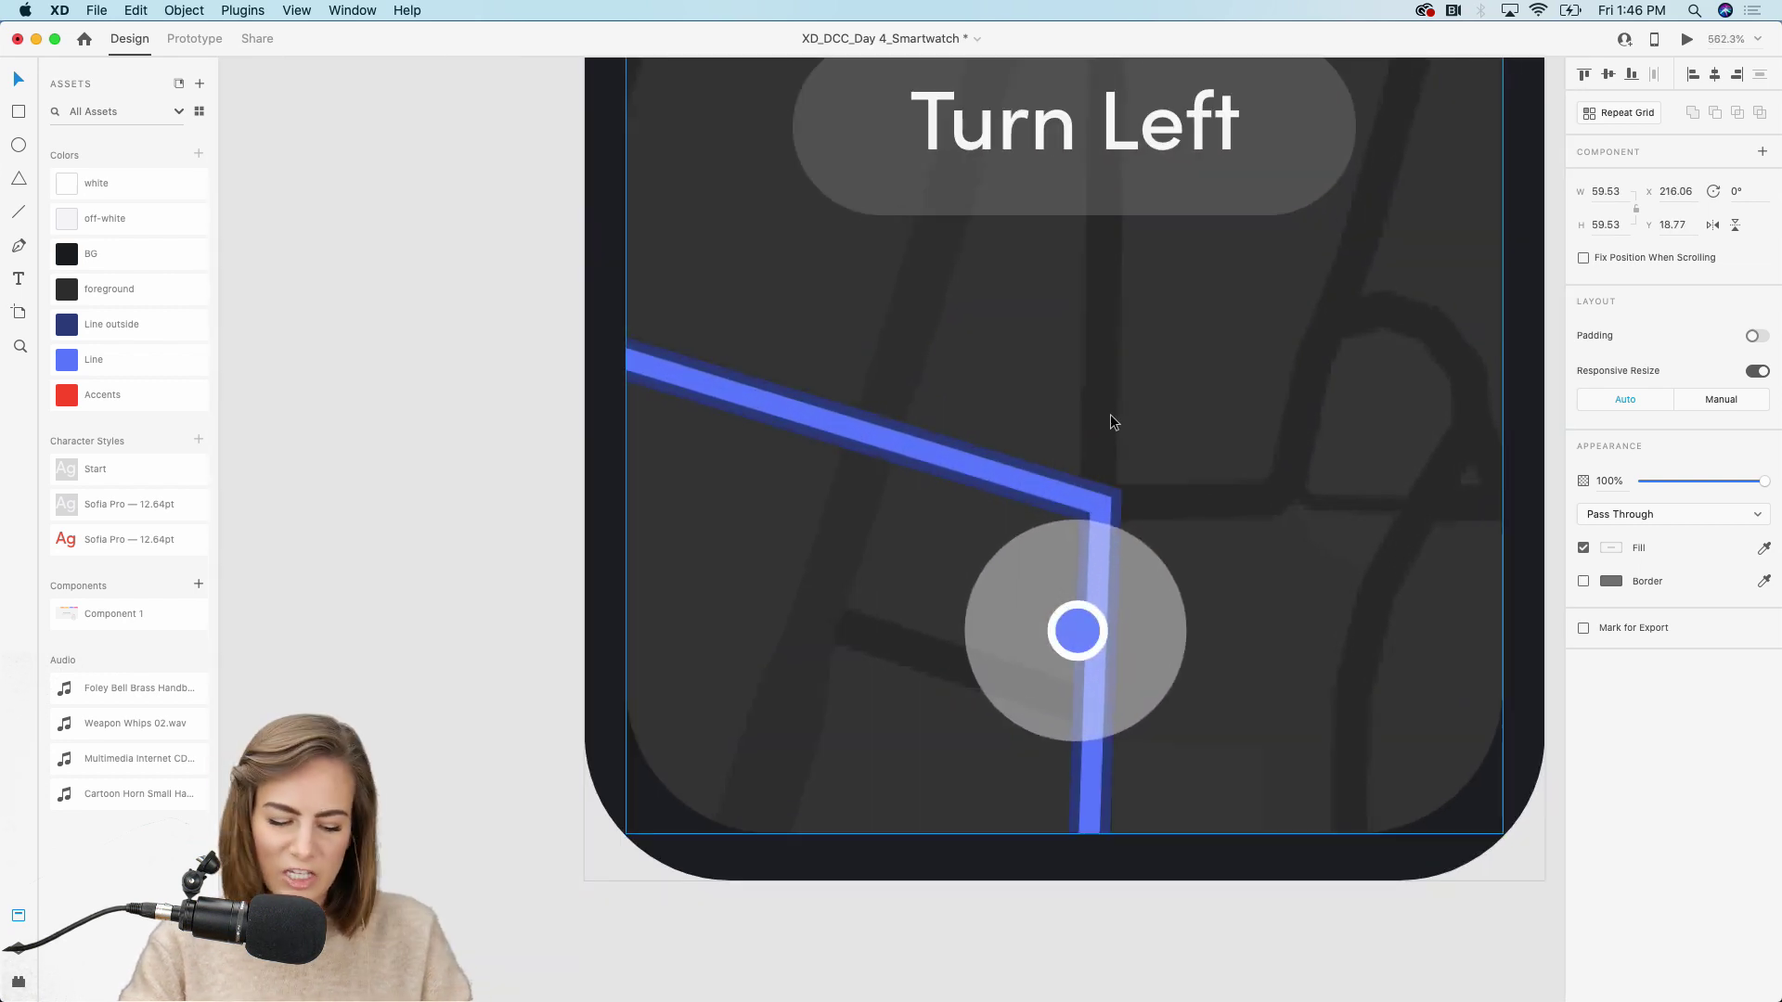
{"action": "key", "text": "ctrl+v"}
{"action": "left_click_drag", "start_coordinate": [966, 462], "coordinate": [1132, 520]}
{"action": "scroll", "coordinate": [1133, 522], "scroll_direction": "down", "scroll_amount": 4}
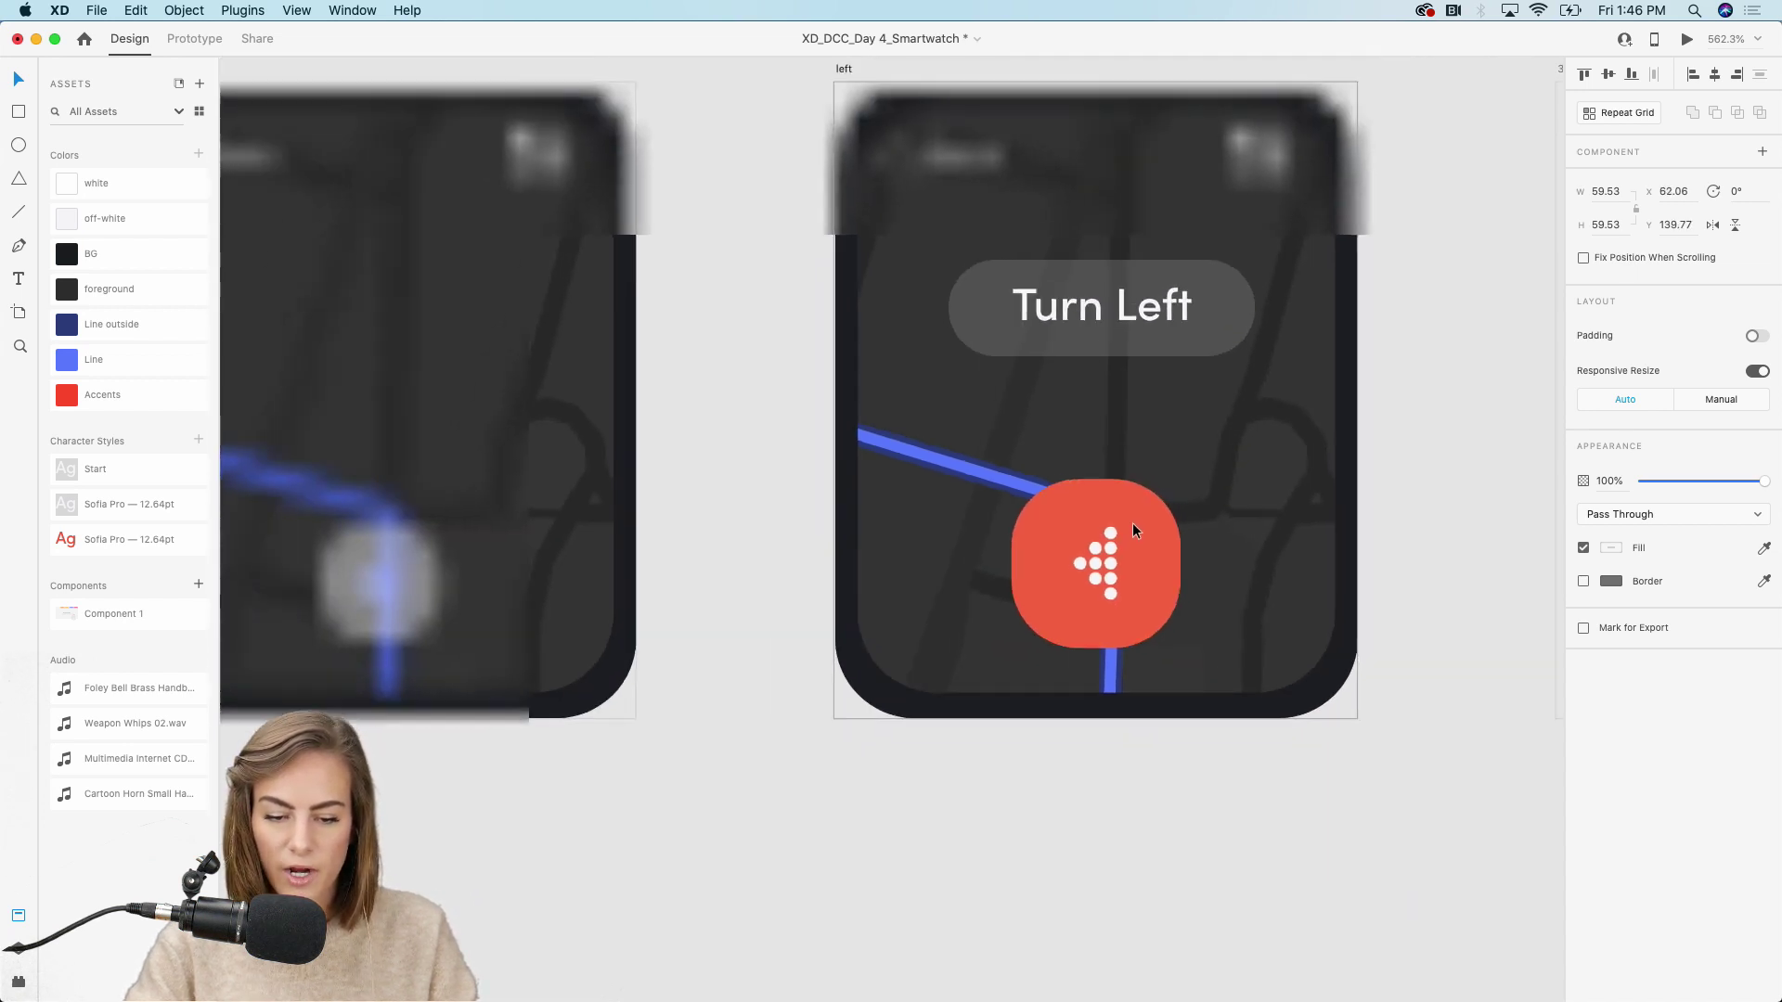
{"action": "left_click", "coordinate": [743, 859]}
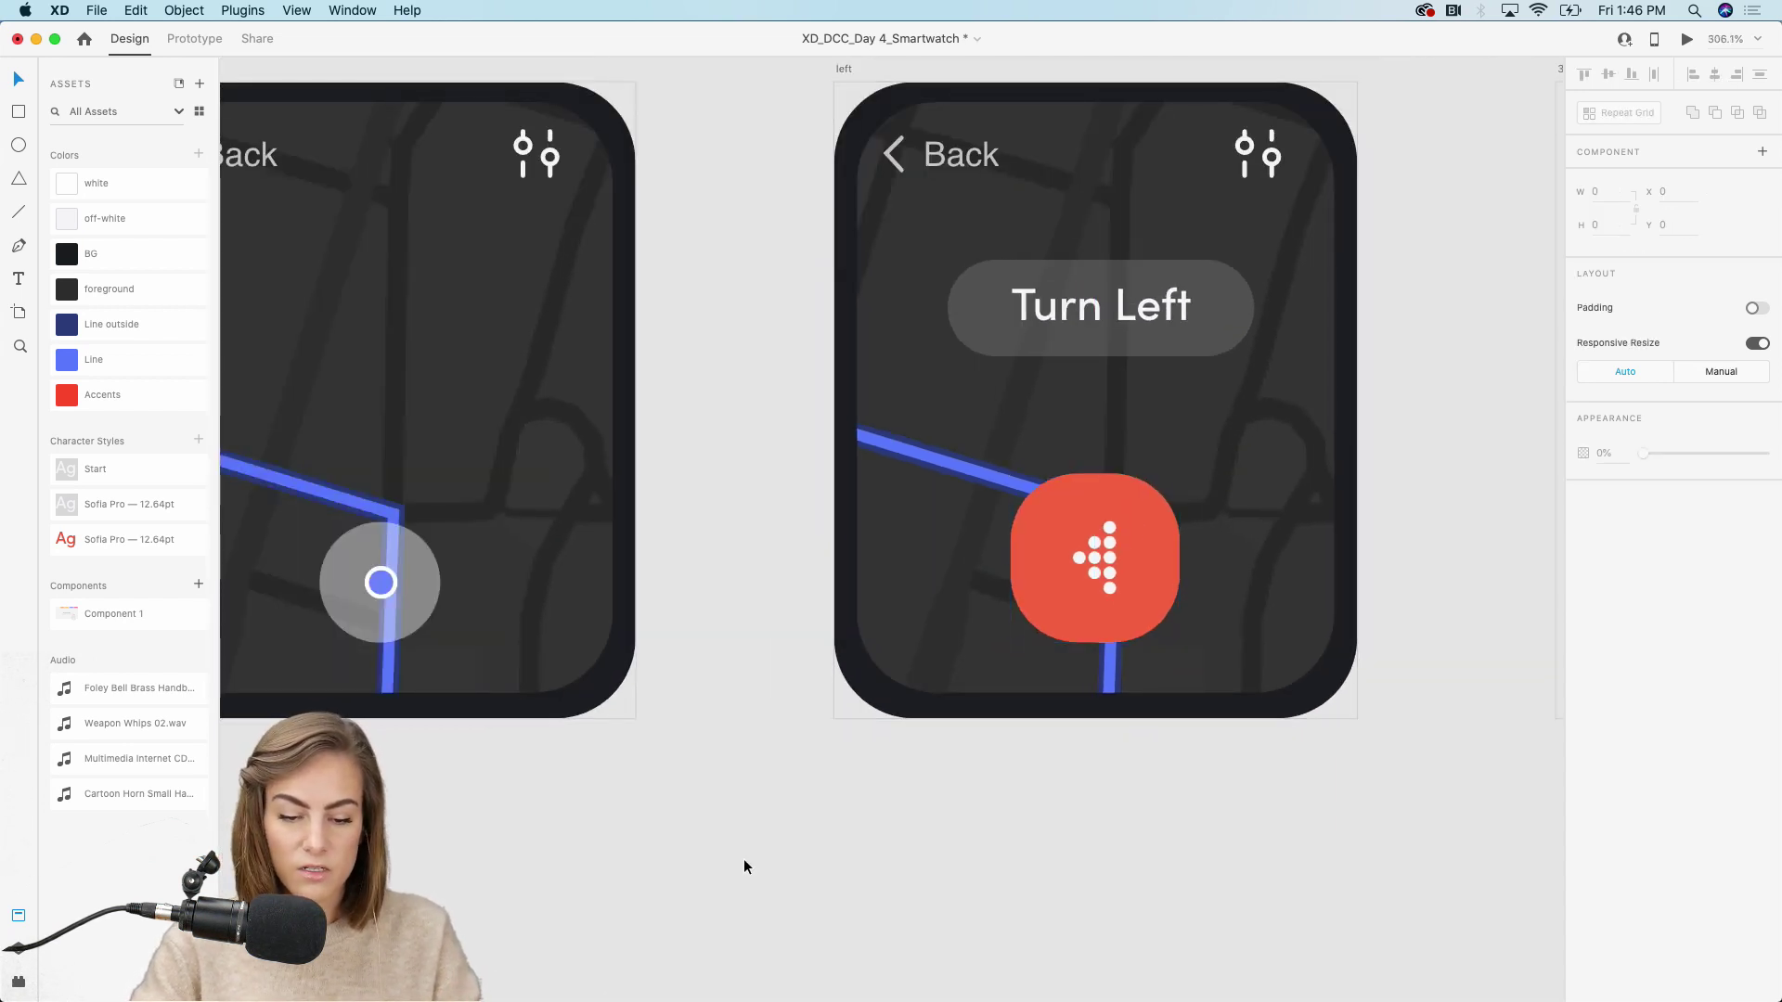
Link the Start button to artboard 1 in prototype mode, using a Tap-triggered Transition with animation None
{"action": "scroll", "coordinate": [744, 860], "scroll_direction": "down", "scroll_amount": 4}
{"action": "scroll", "coordinate": [743, 863], "scroll_direction": "left", "scroll_amount": 1}
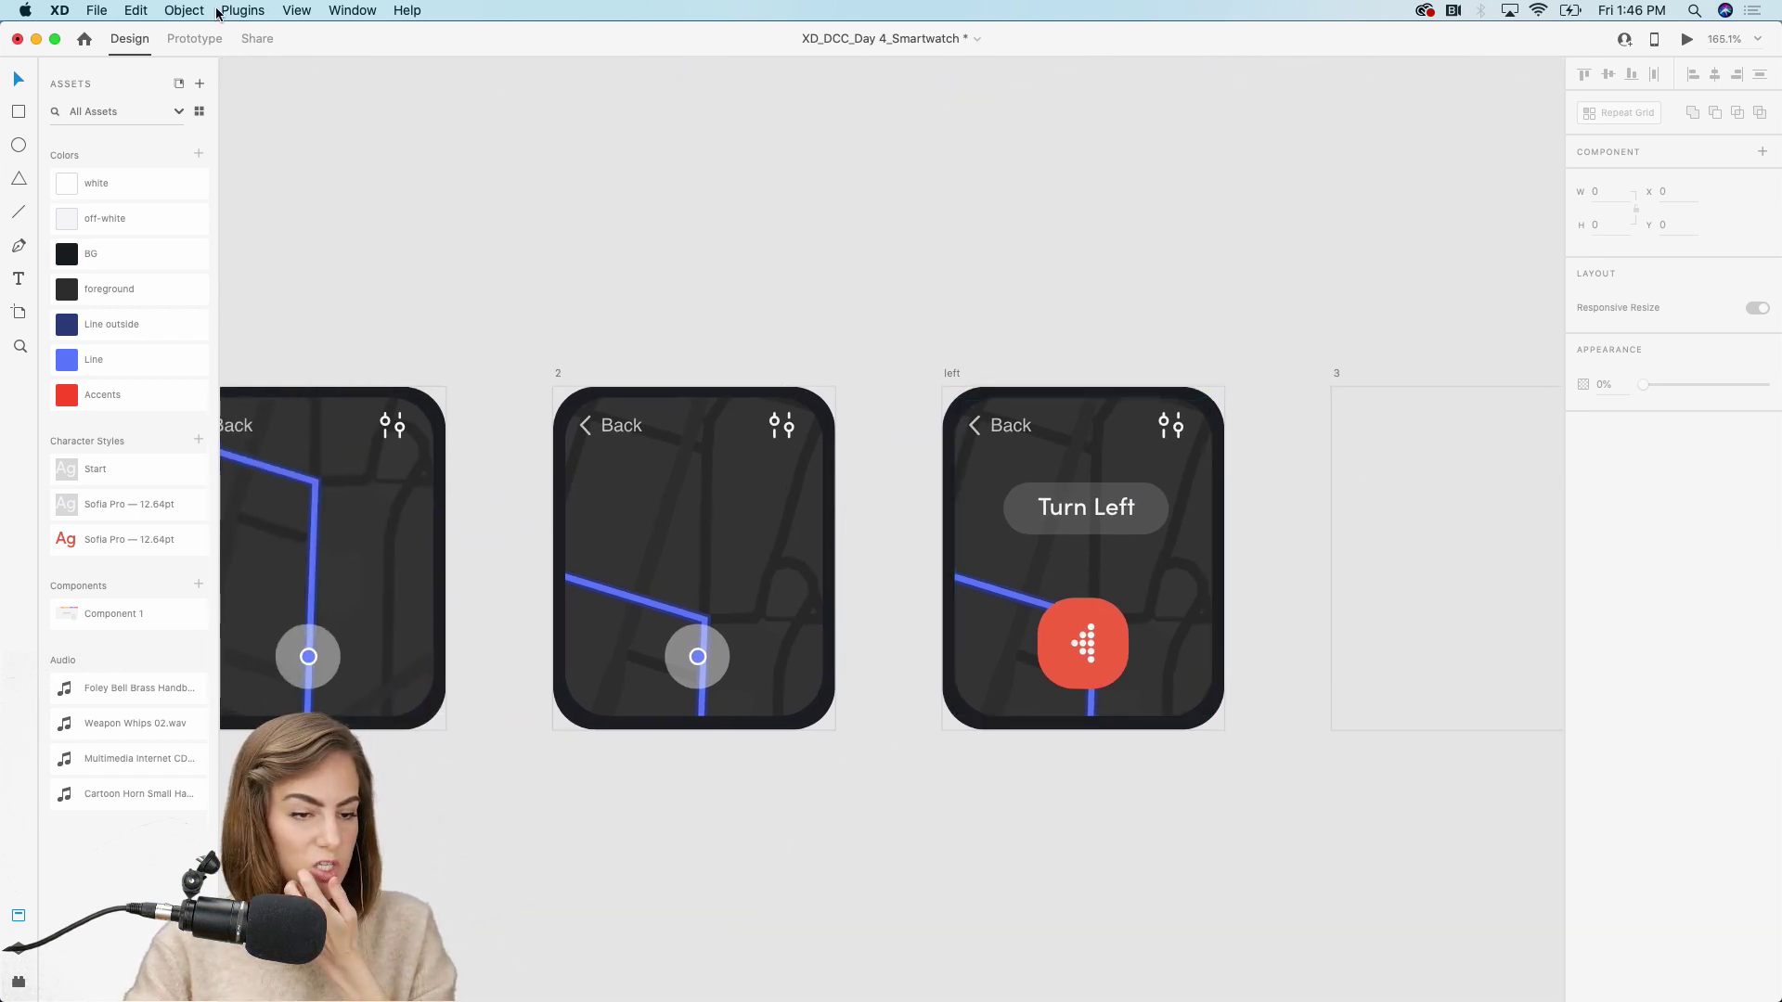
{"action": "left_click", "coordinate": [192, 39]}
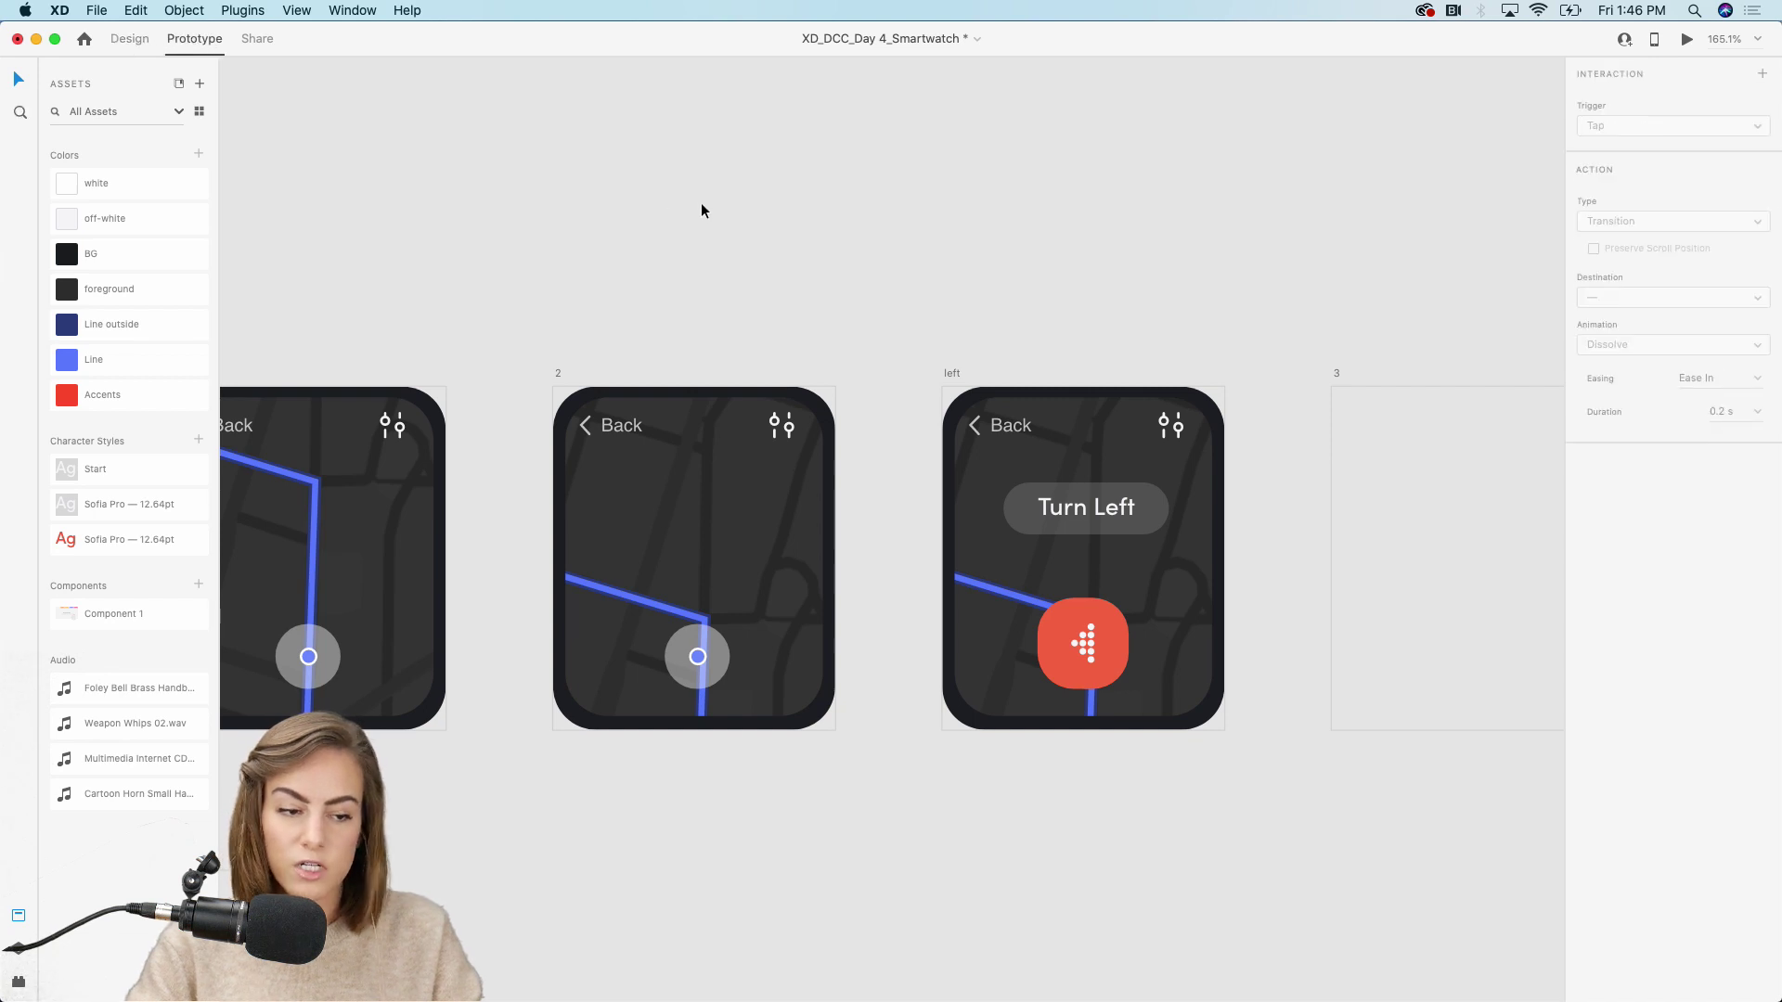
{"action": "scroll", "coordinate": [700, 204], "scroll_direction": "left", "scroll_amount": 5}
{"action": "scroll", "coordinate": [700, 204], "scroll_direction": "down", "scroll_amount": 3}
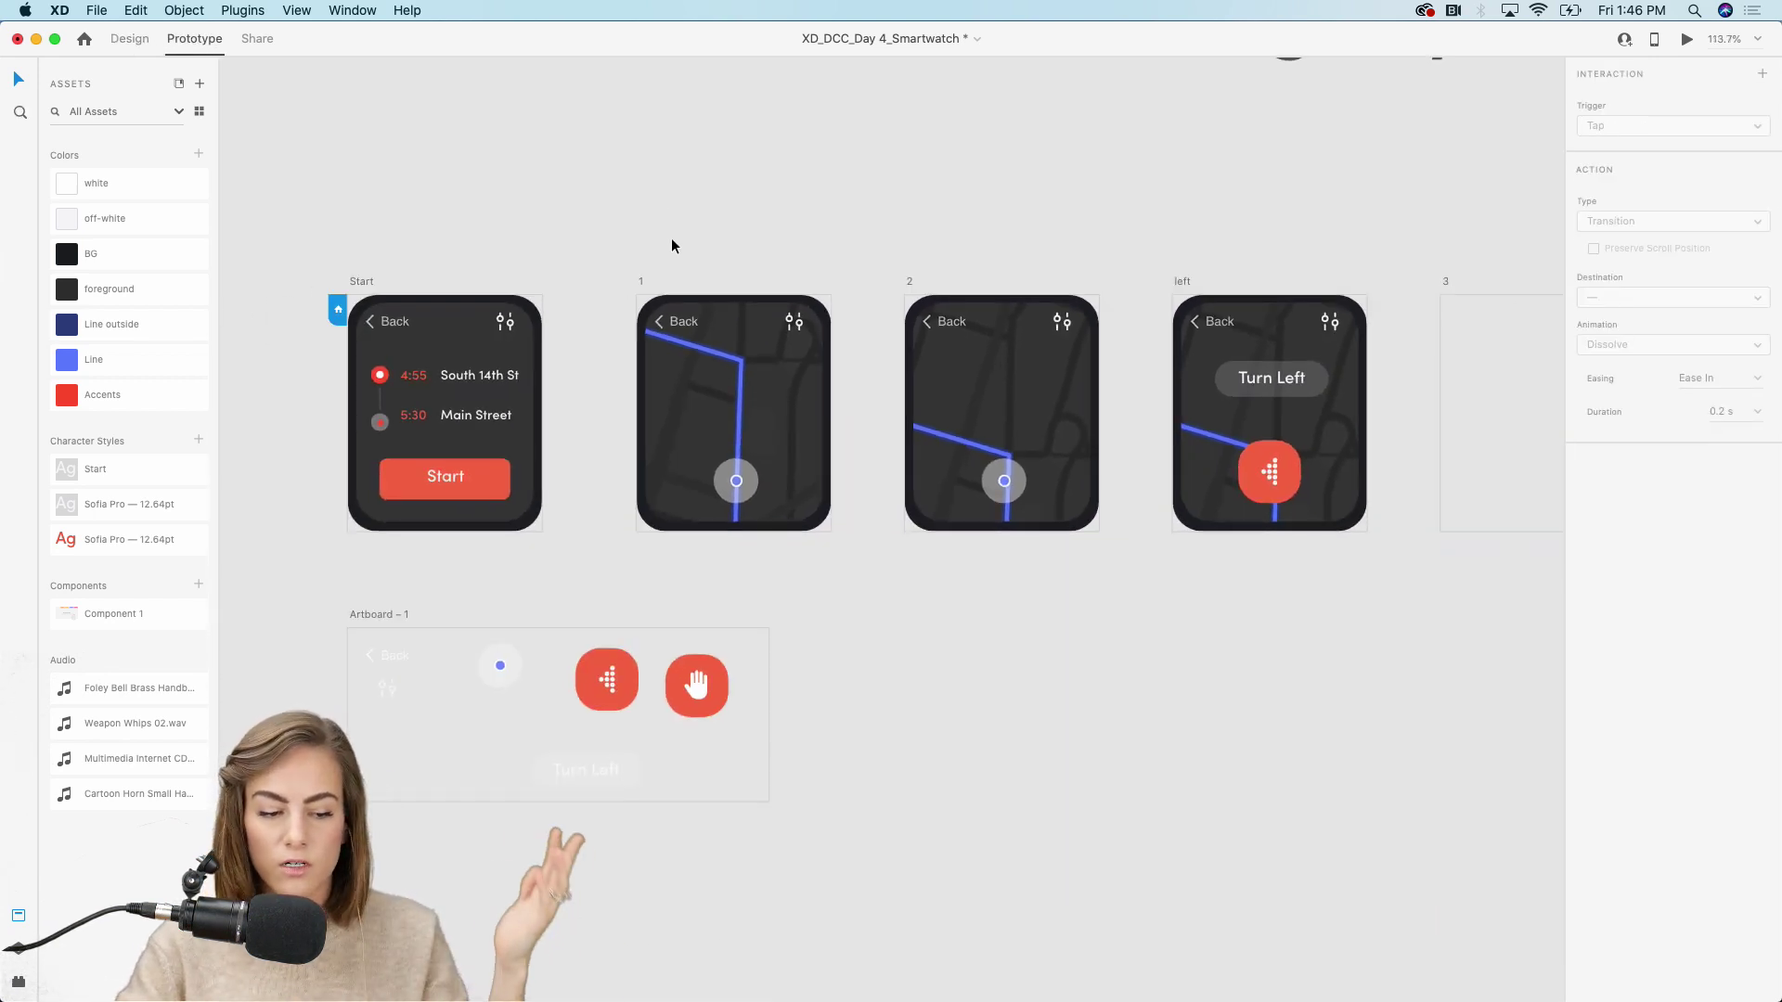
{"action": "left_click", "coordinate": [475, 477]}
{"action": "scroll", "coordinate": [475, 477], "scroll_direction": "up", "scroll_amount": 5}
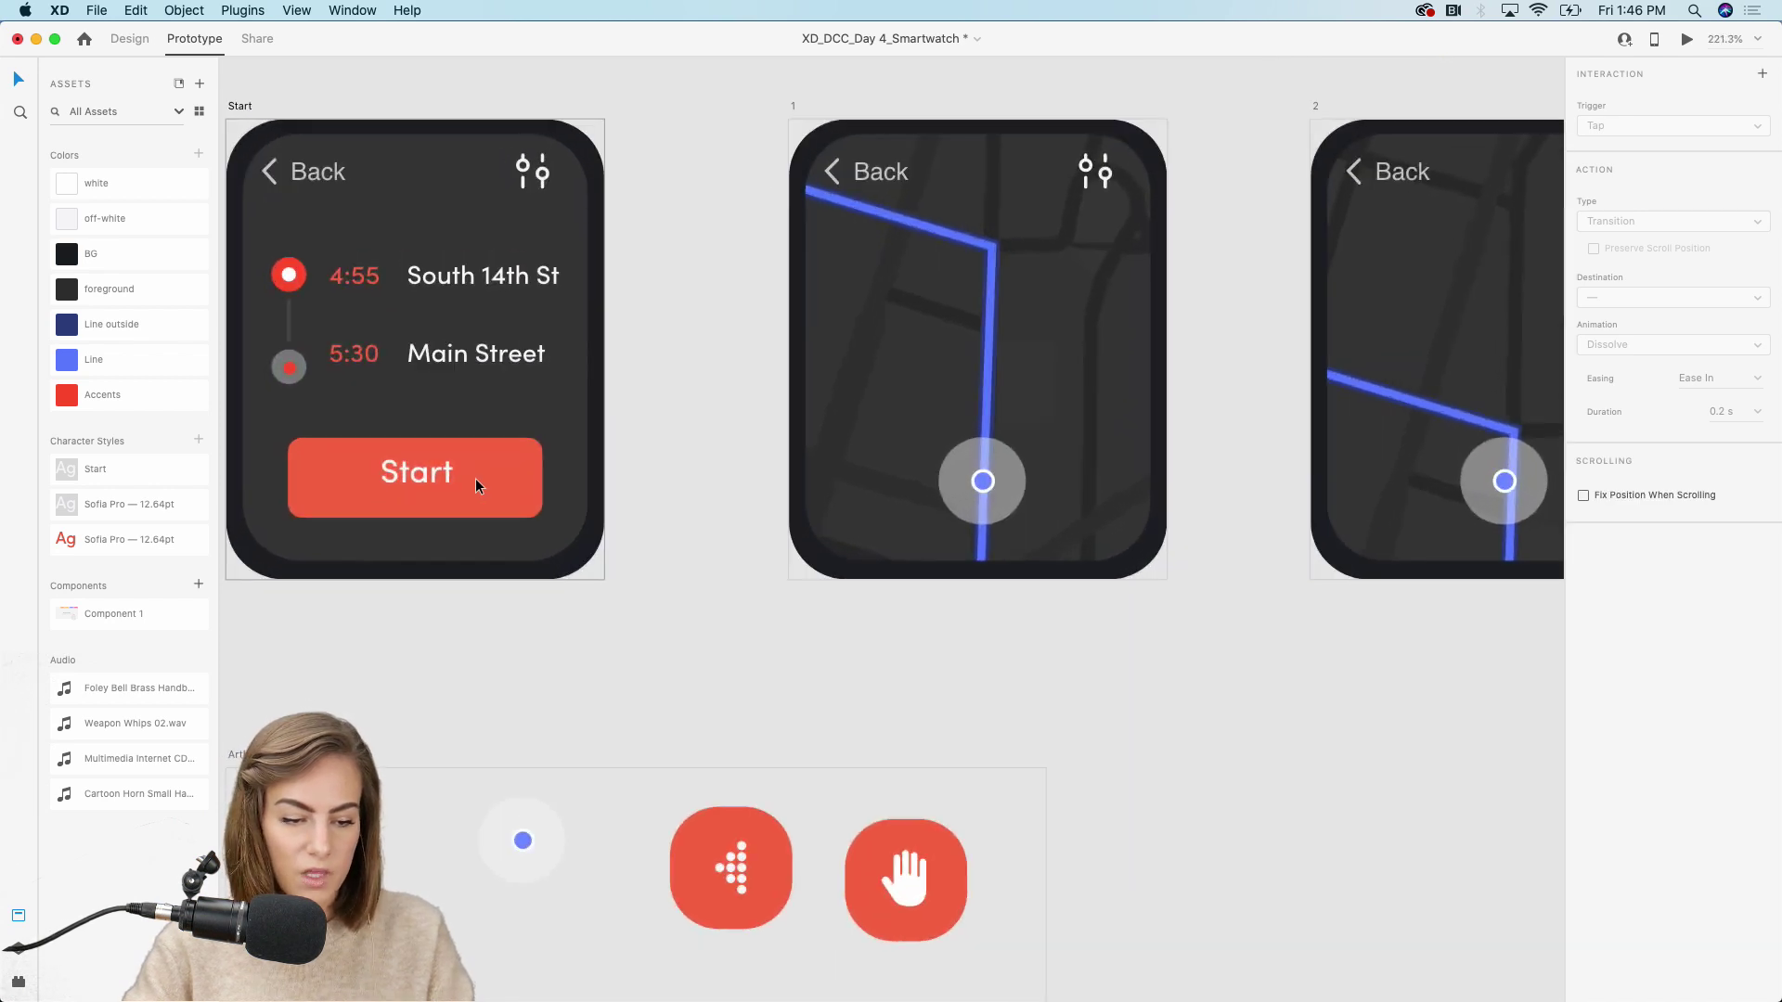
{"action": "scroll", "coordinate": [475, 476], "scroll_direction": "left", "scroll_amount": 3}
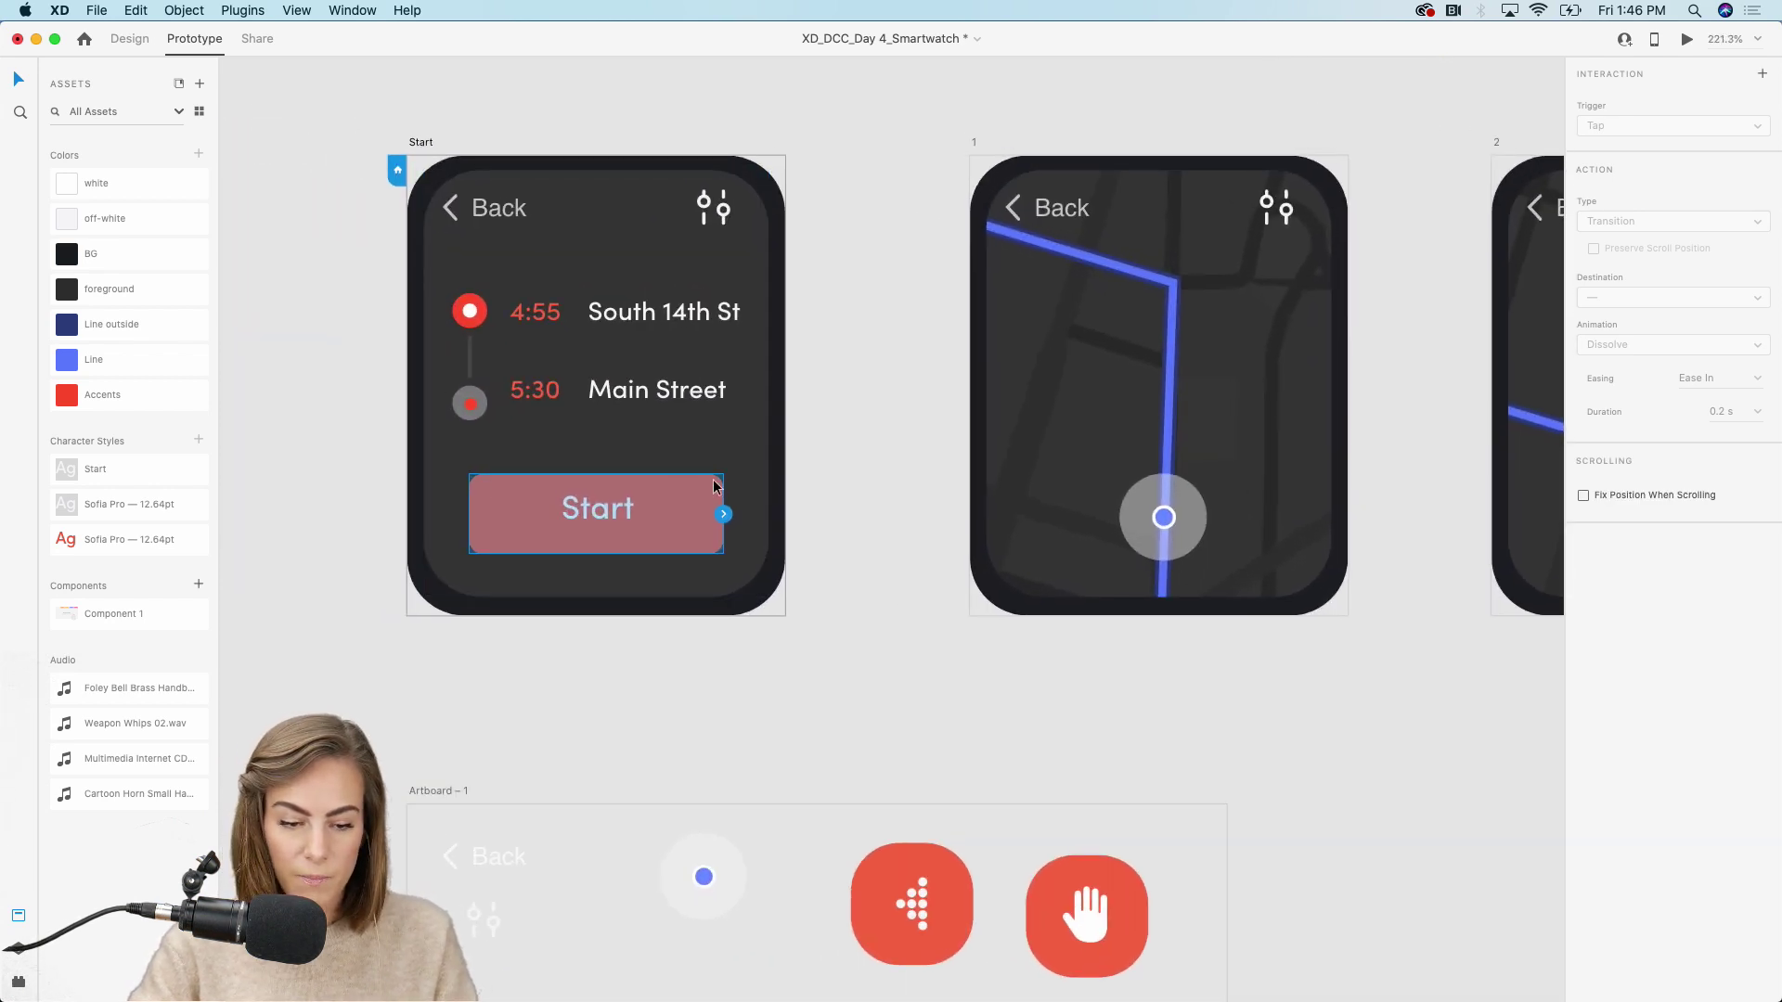
{"action": "left_click_drag", "start_coordinate": [722, 513], "coordinate": [1017, 331]}
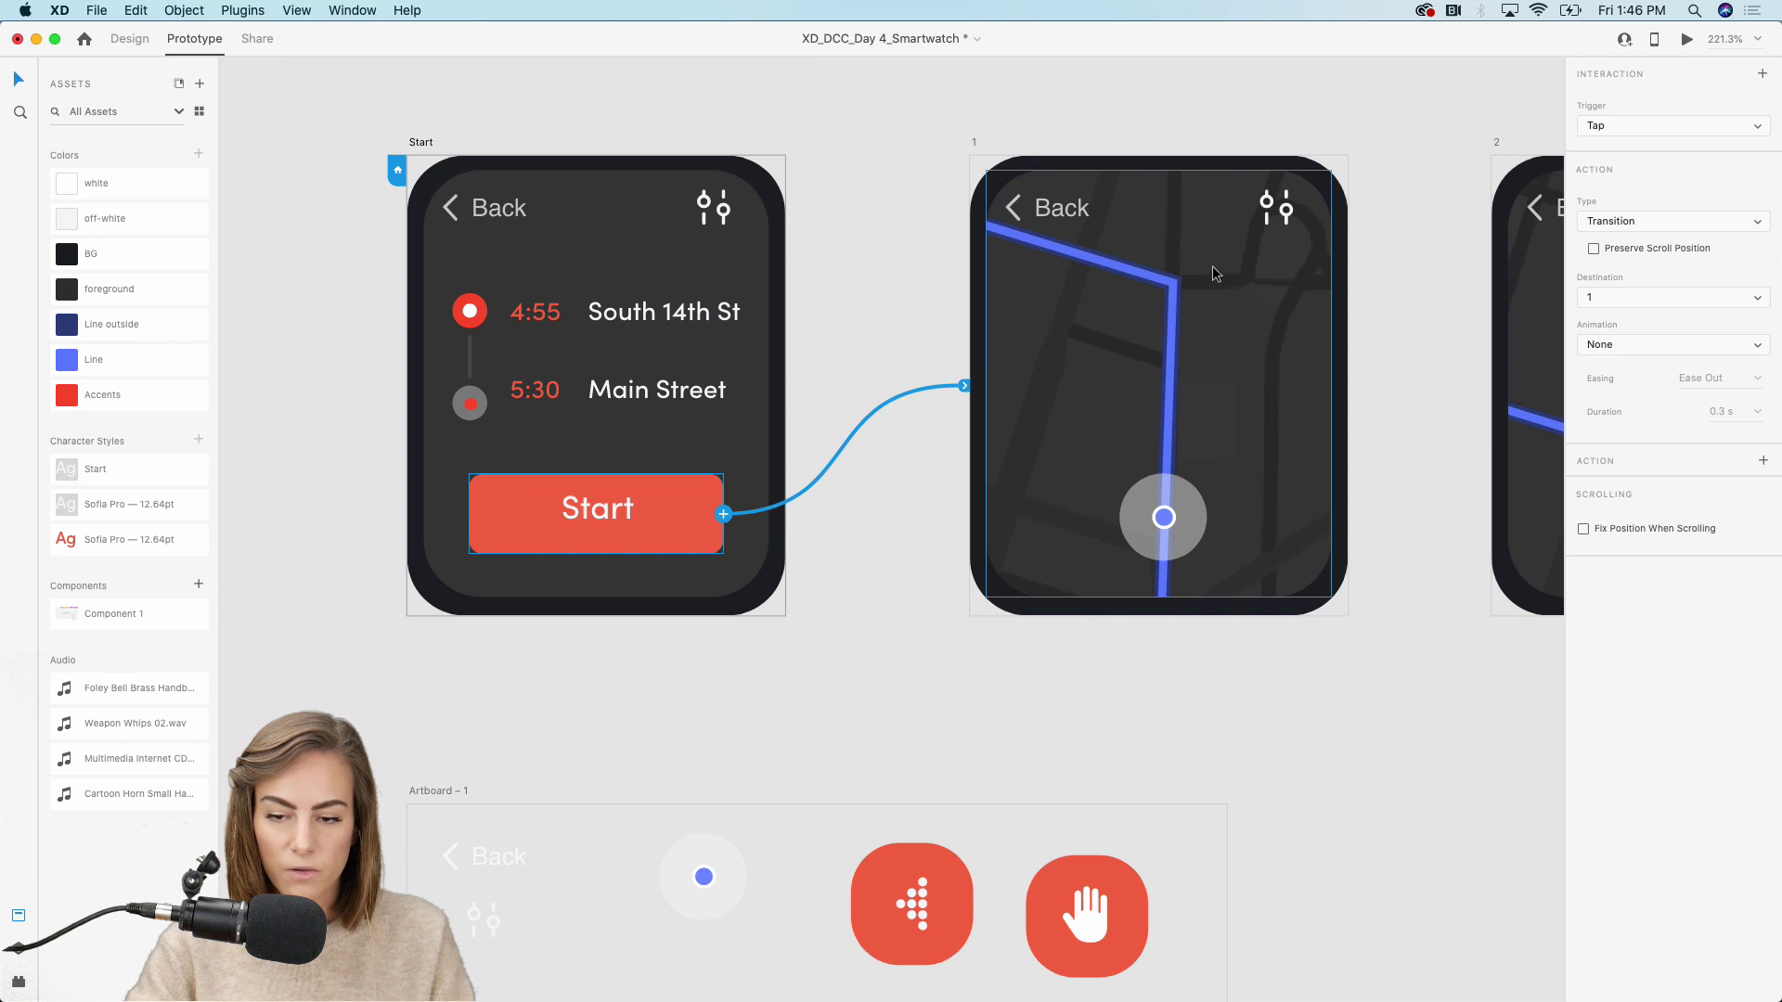
{"action": "left_click", "coordinate": [1647, 127]}
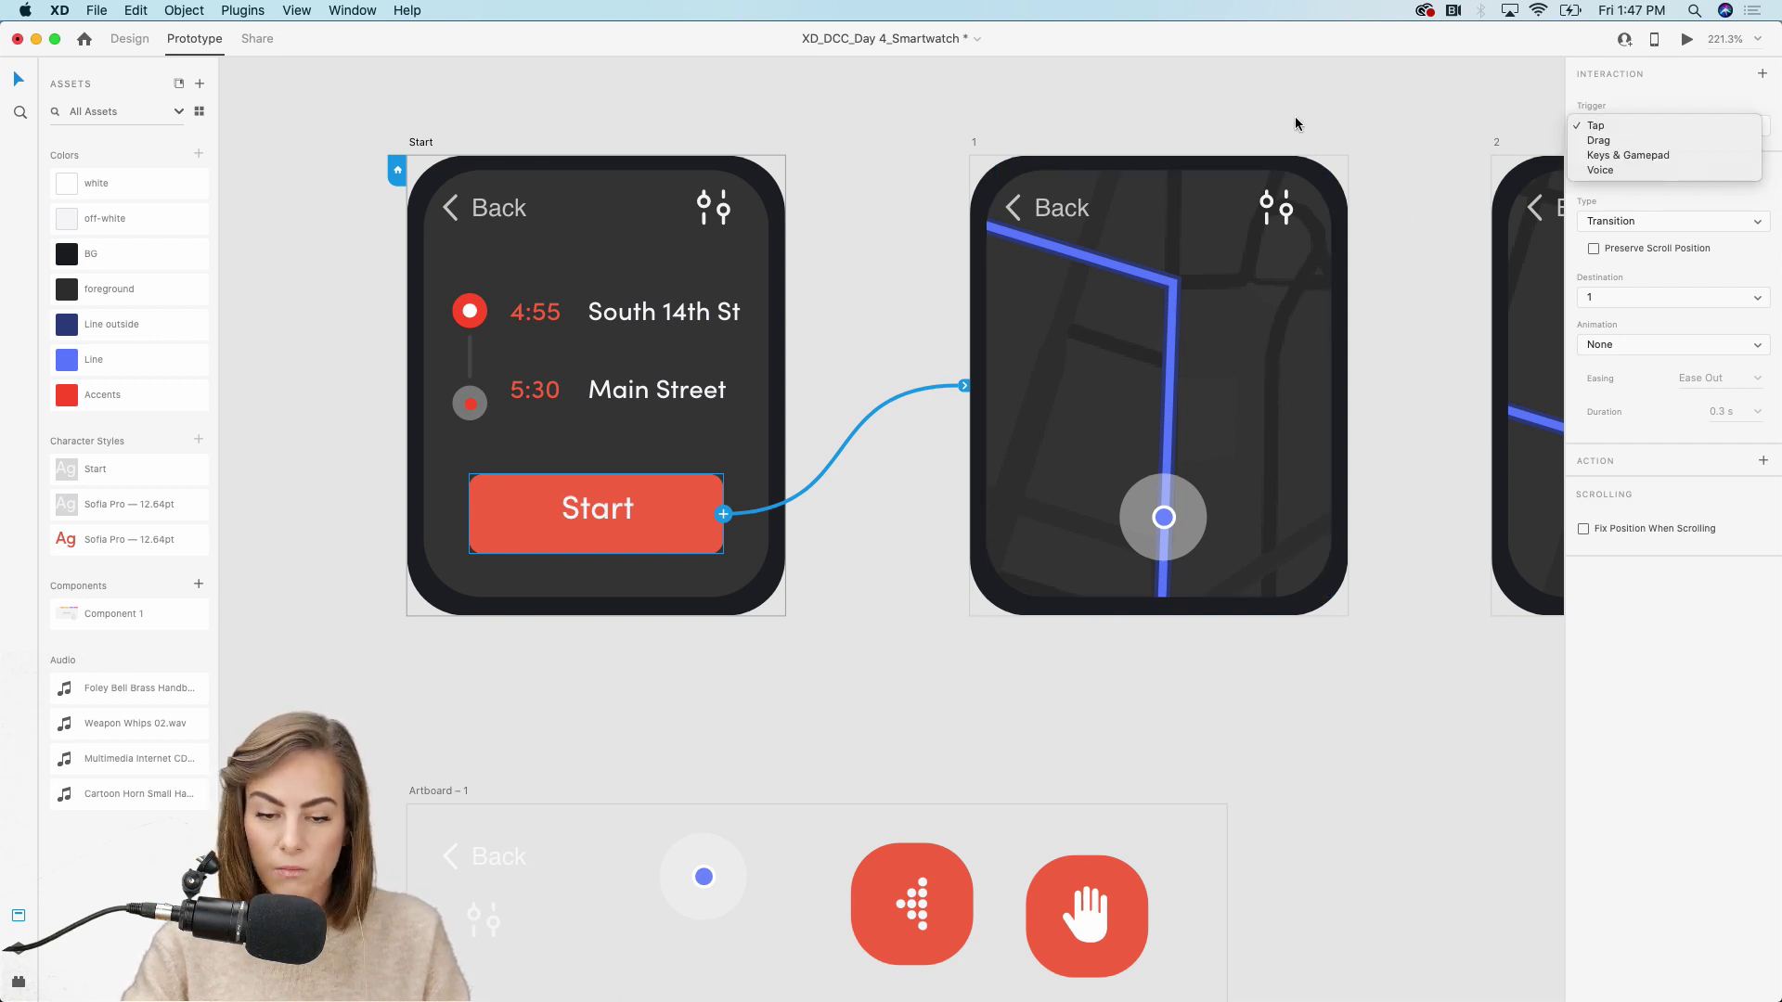
Examine the trigger, action type, easing and duration of the interaction from artboard 1 to artboard 2
{"action": "scroll", "coordinate": [1294, 121], "scroll_direction": "down", "scroll_amount": 3}
{"action": "scroll", "coordinate": [1294, 119], "scroll_direction": "right", "scroll_amount": 2}
{"action": "left_click", "coordinate": [645, 170]}
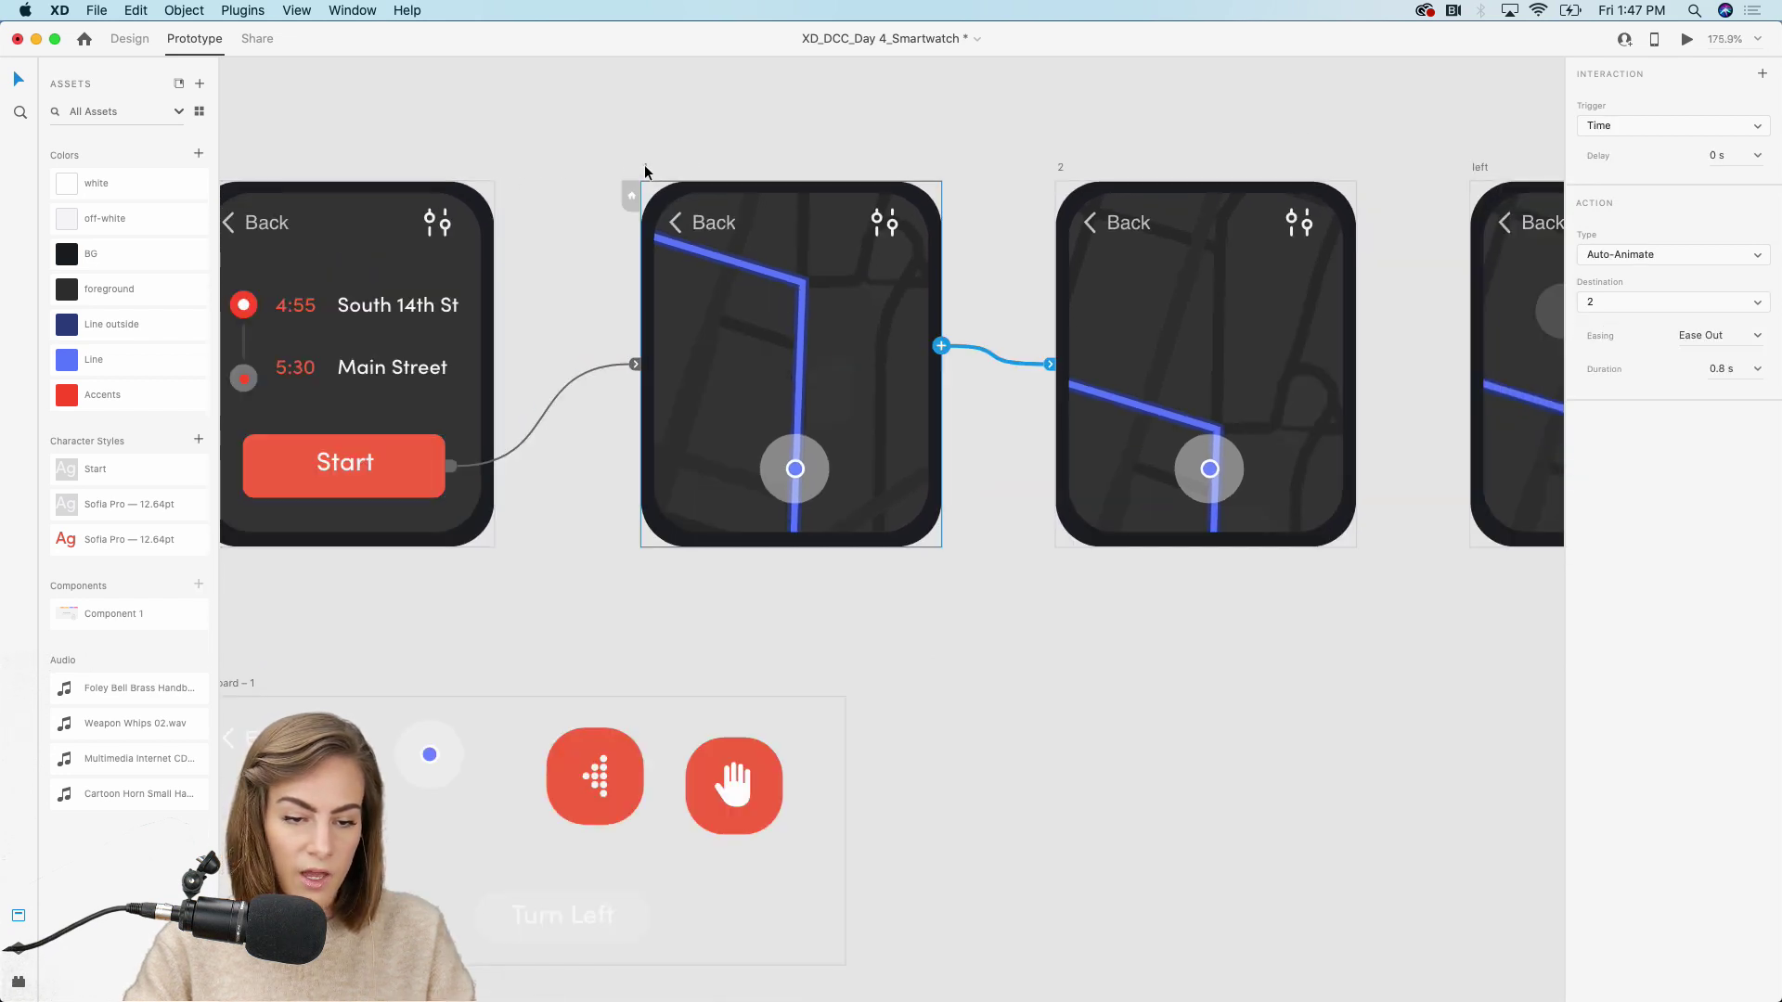
{"action": "scroll", "coordinate": [1091, 250], "scroll_direction": "up", "scroll_amount": 2}
{"action": "scroll", "coordinate": [1092, 251], "scroll_direction": "right", "scroll_amount": 2}
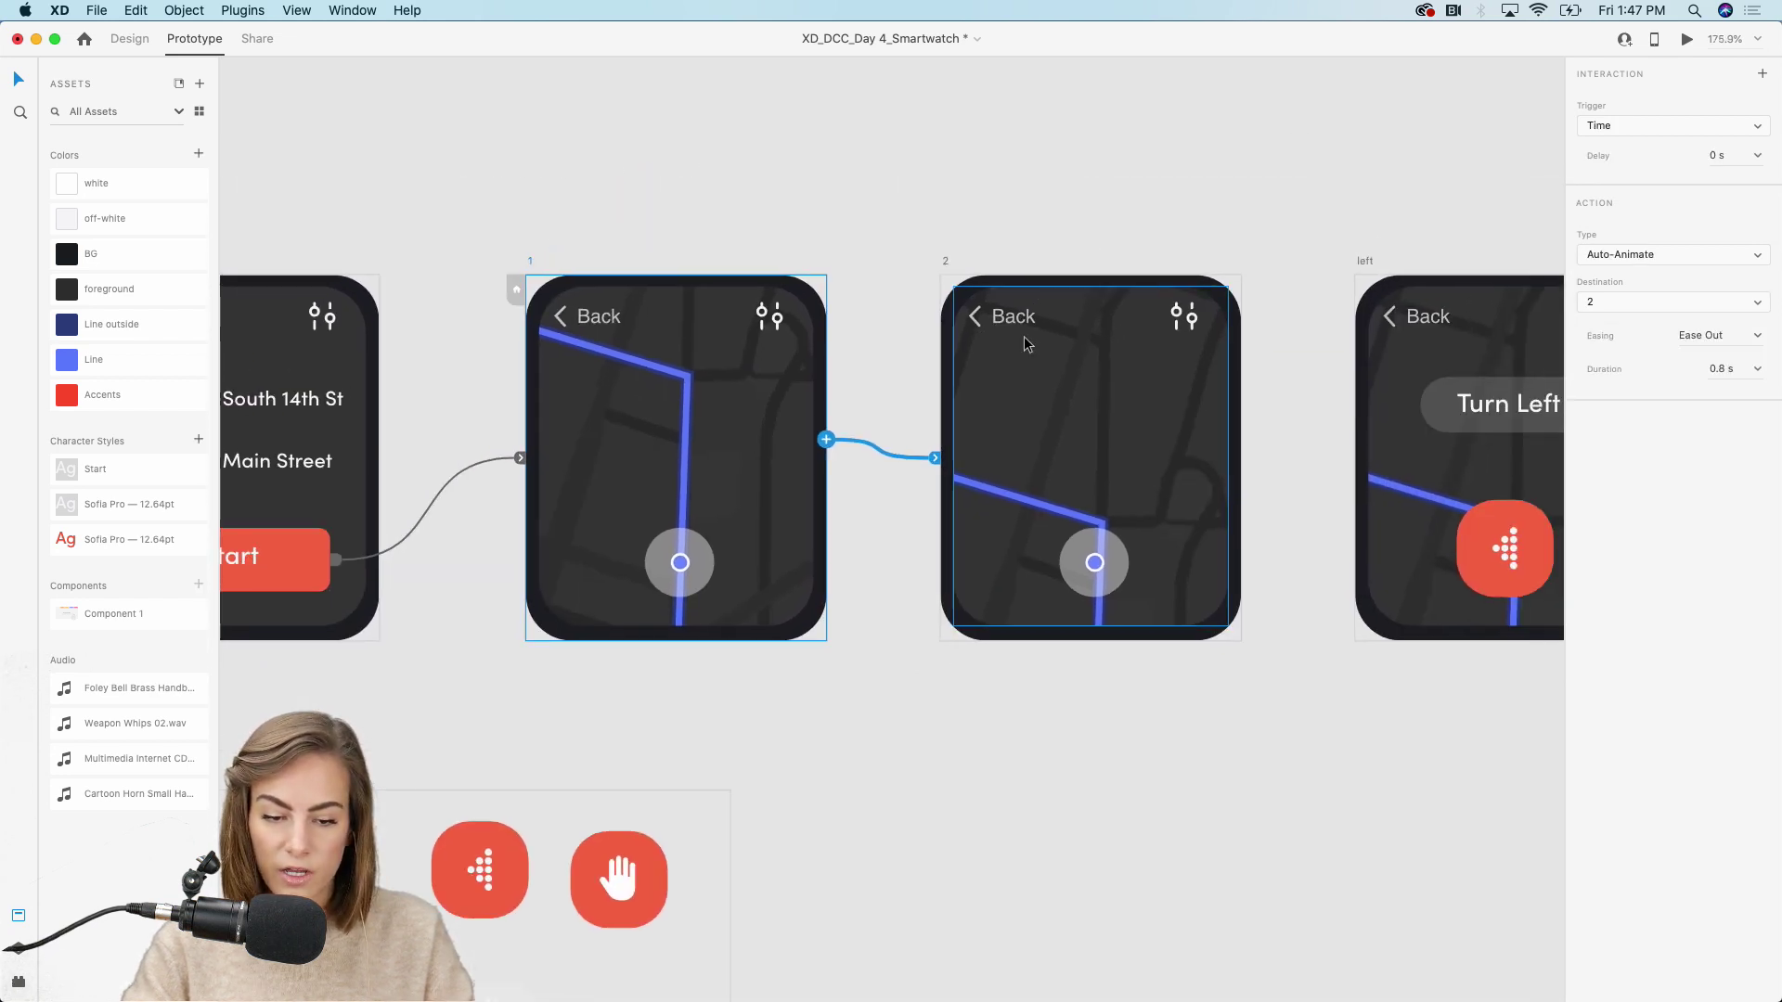
{"action": "left_click_drag", "start_coordinate": [936, 456], "coordinate": [979, 460]}
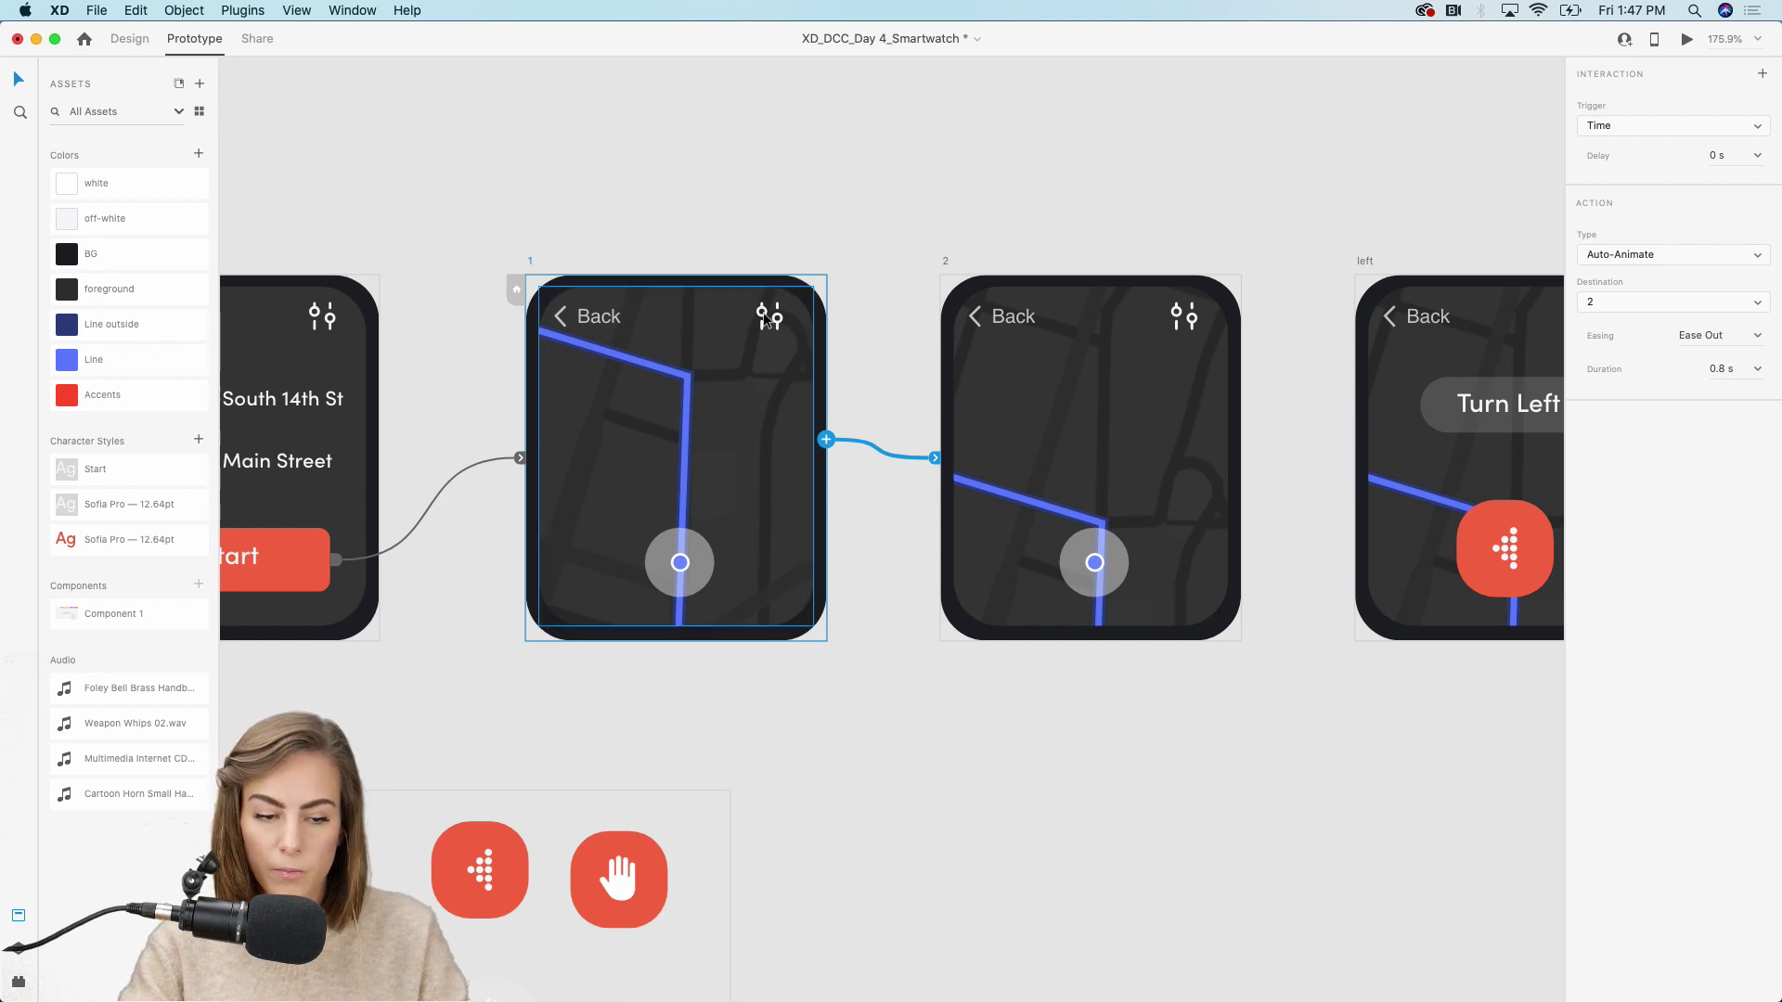
{"action": "left_click", "coordinate": [1674, 258]}
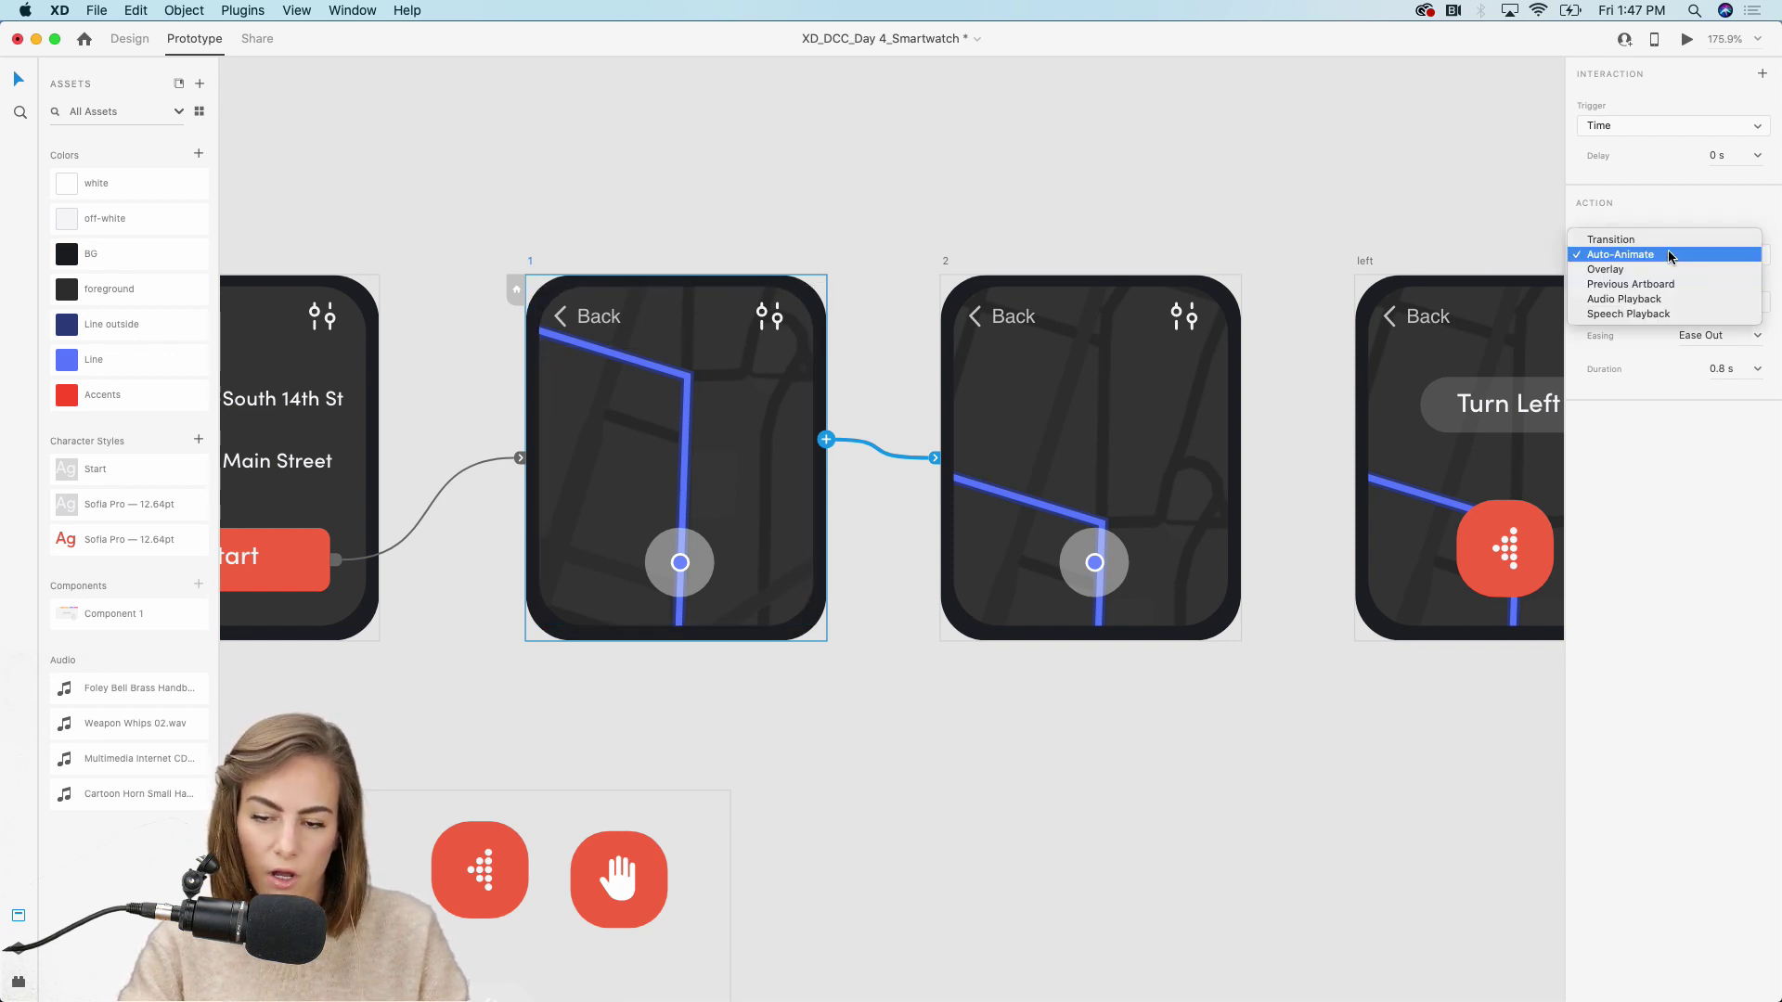
{"action": "left_click", "coordinate": [1721, 202]}
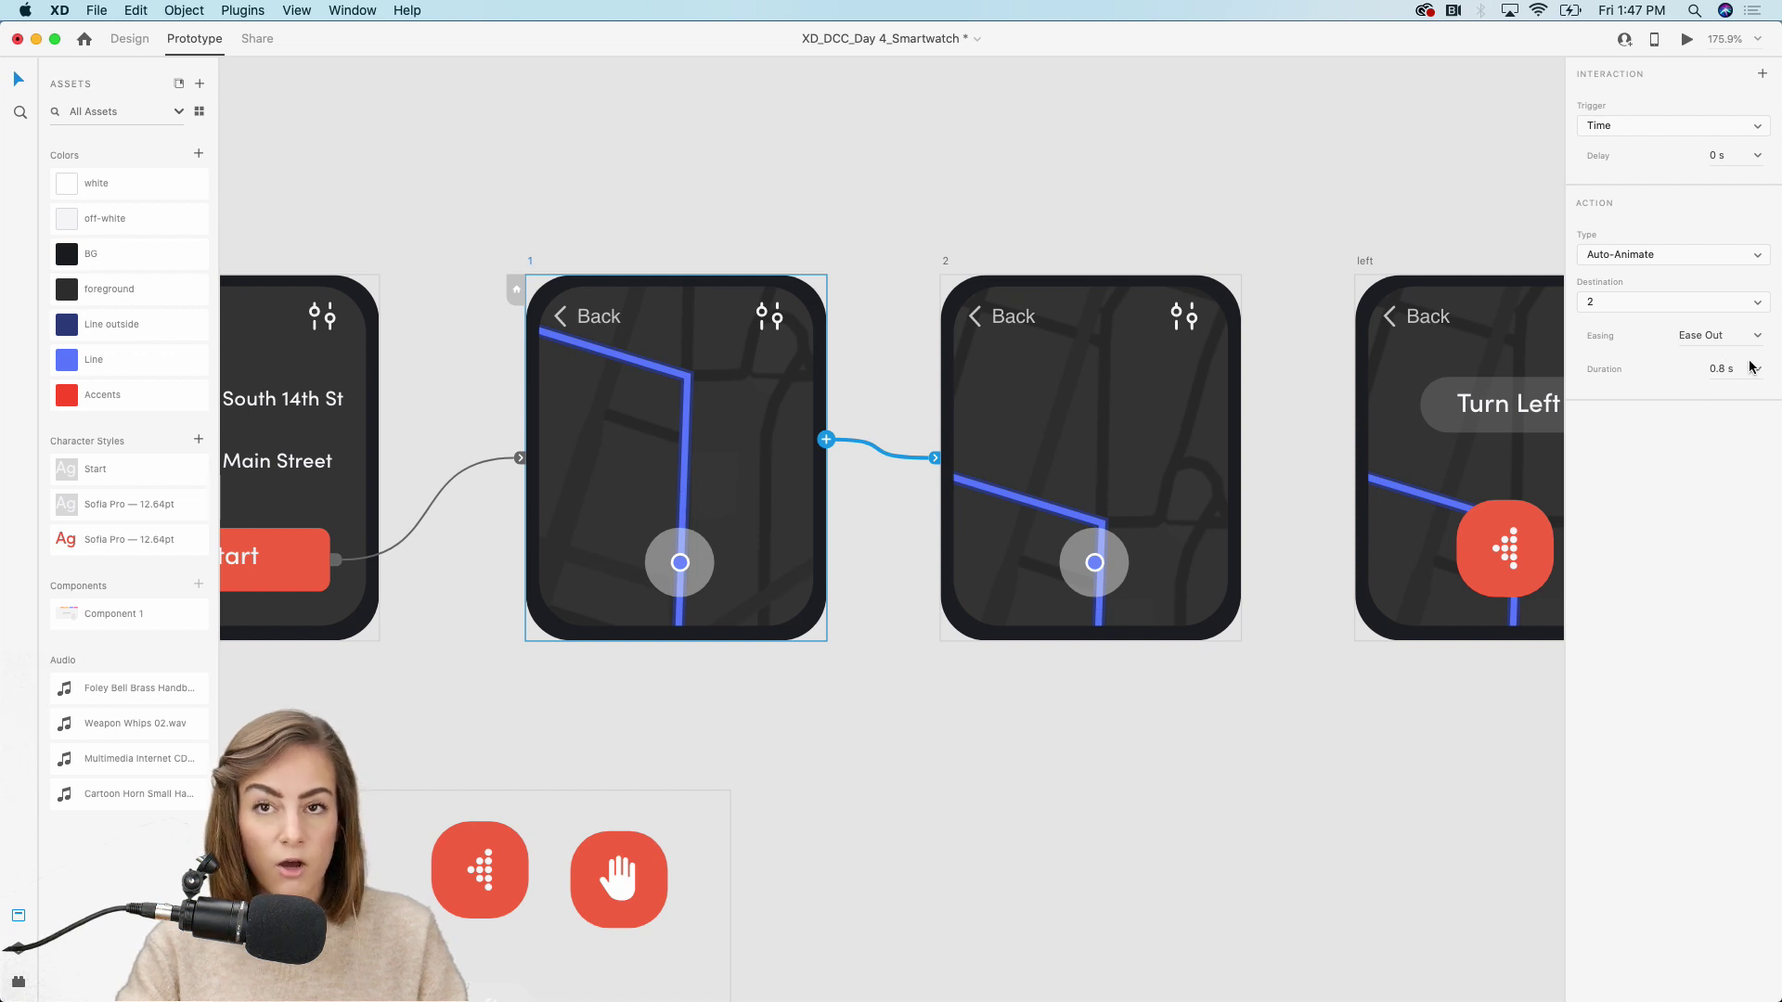
Examine the interaction from artboard 2 to the left artboard and the left artboard's own audio playback interaction
{"action": "left_click", "coordinate": [1166, 174]}
{"action": "scroll", "coordinate": [1167, 173], "scroll_direction": "right", "scroll_amount": 3}
{"action": "left_click", "coordinate": [803, 280]}
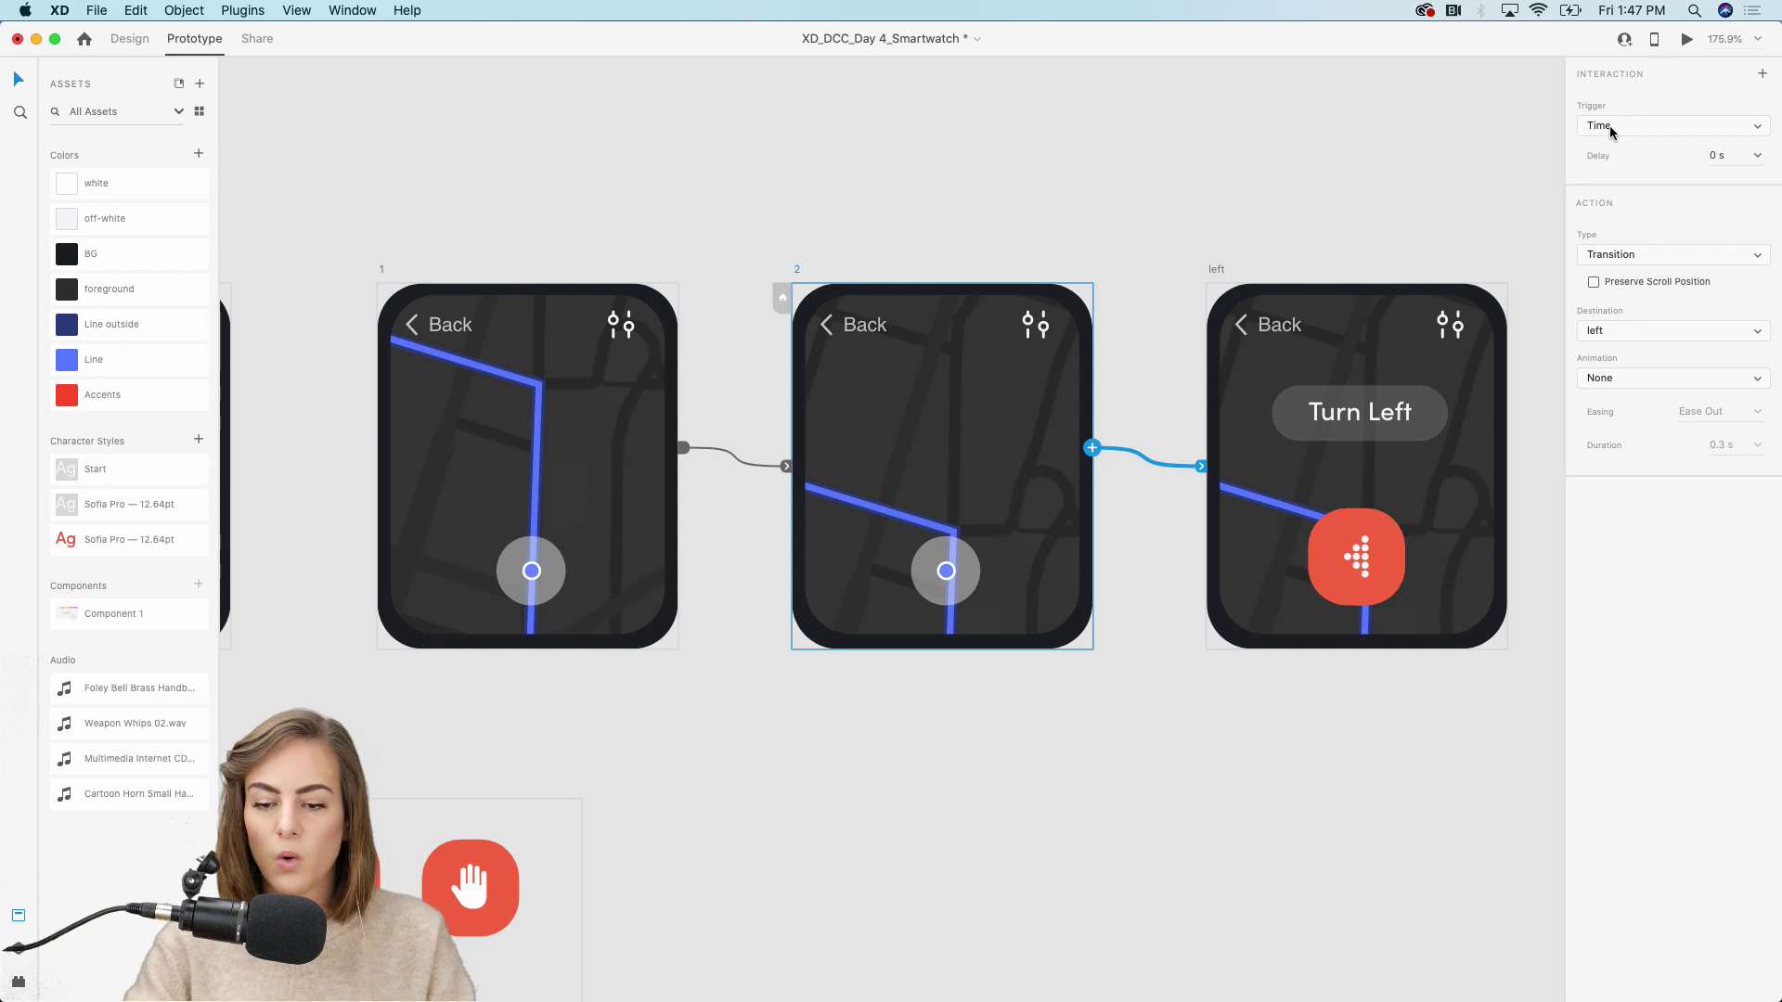
{"action": "left_click", "coordinate": [1240, 198]}
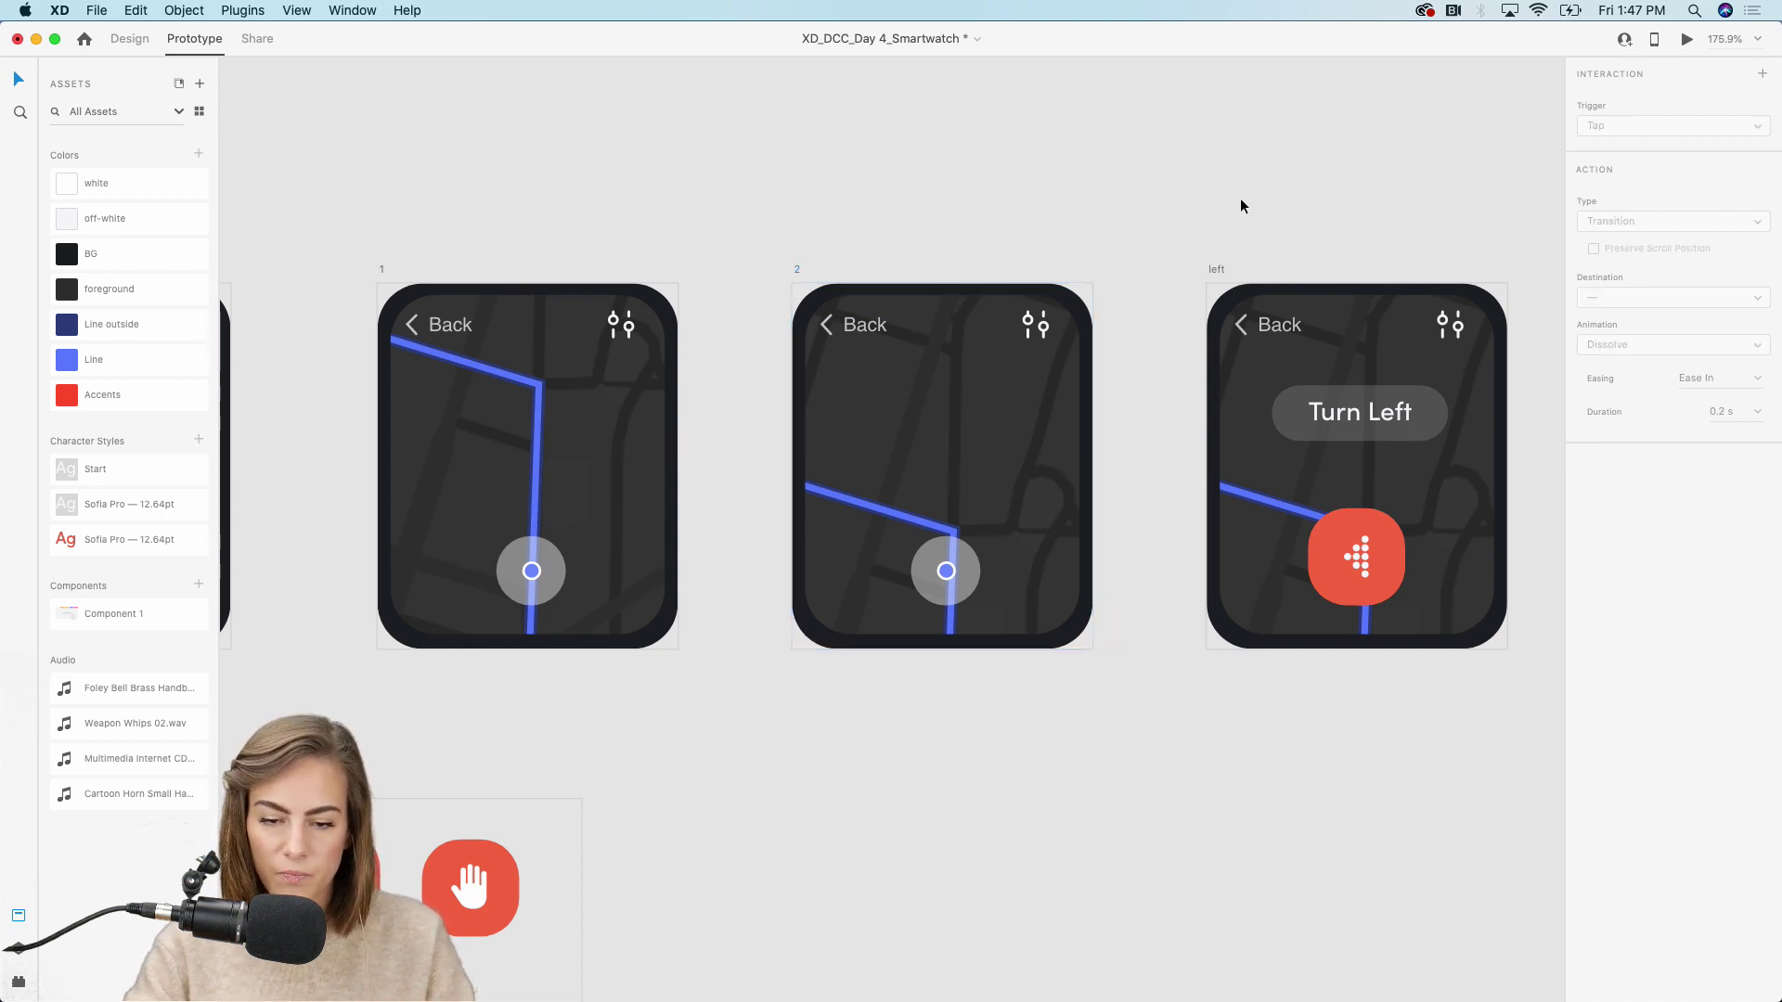
{"action": "scroll", "coordinate": [1150, 232], "scroll_direction": "right", "scroll_amount": 3}
{"action": "left_click", "coordinate": [961, 276]}
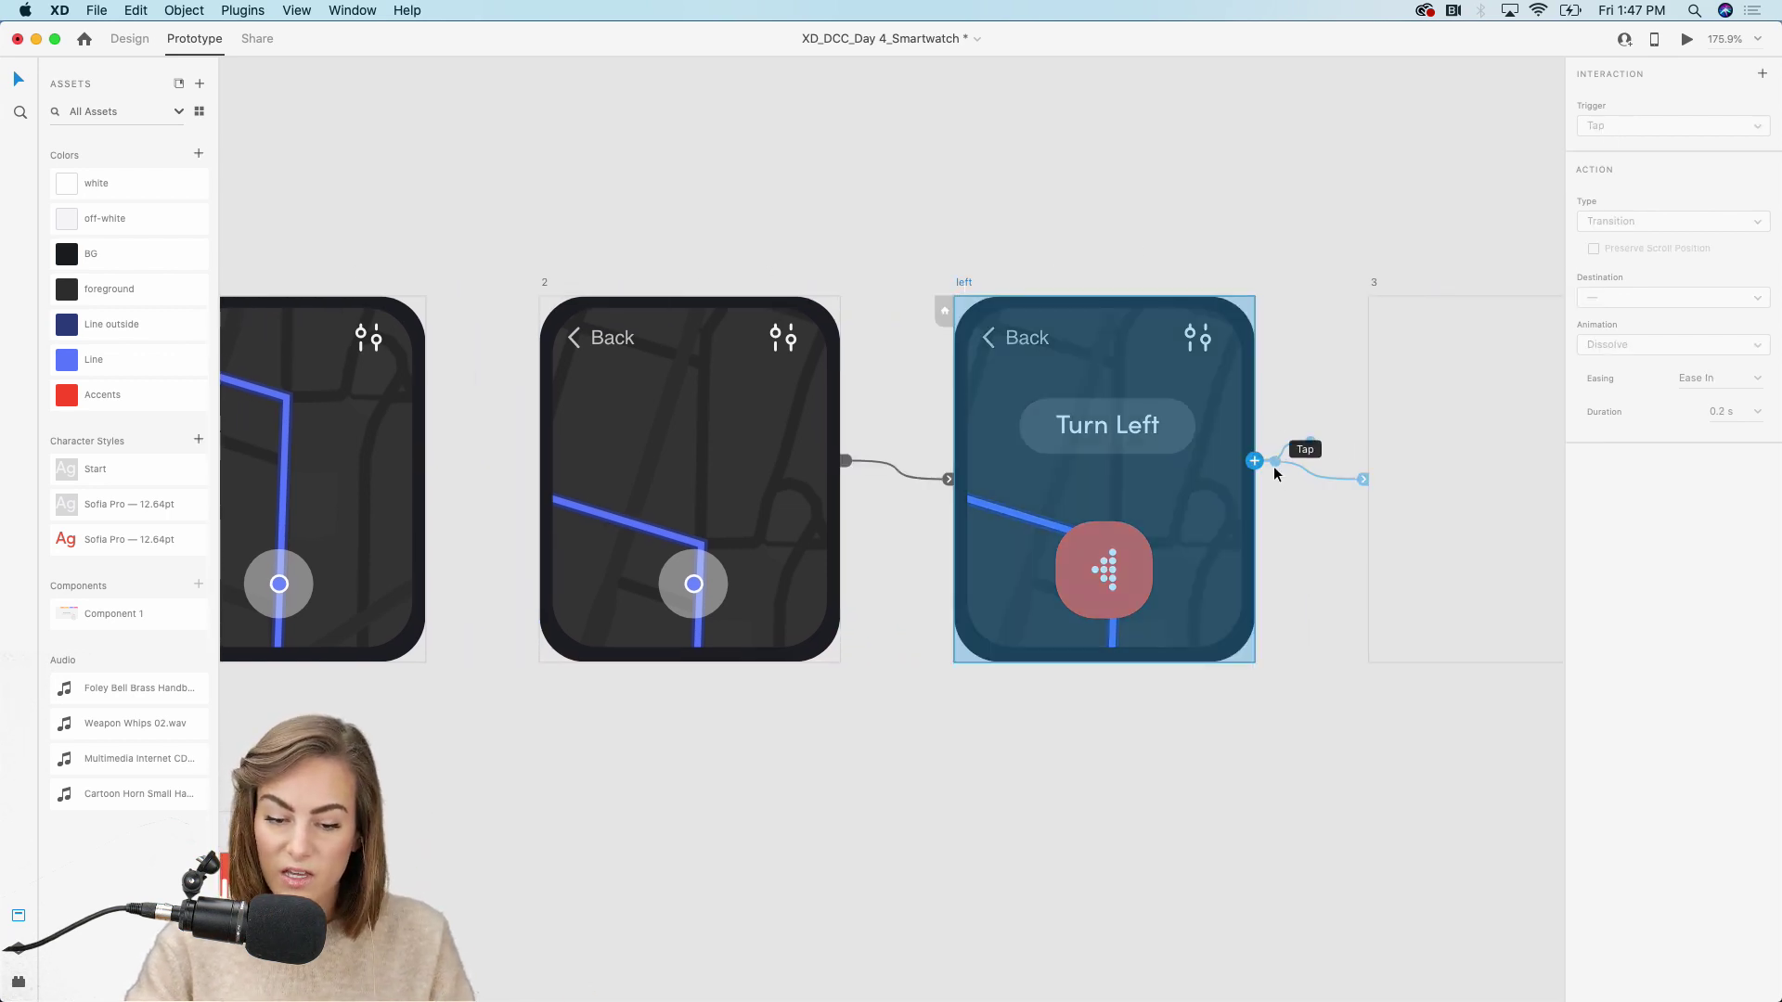
{"action": "left_click", "coordinate": [1310, 444]}
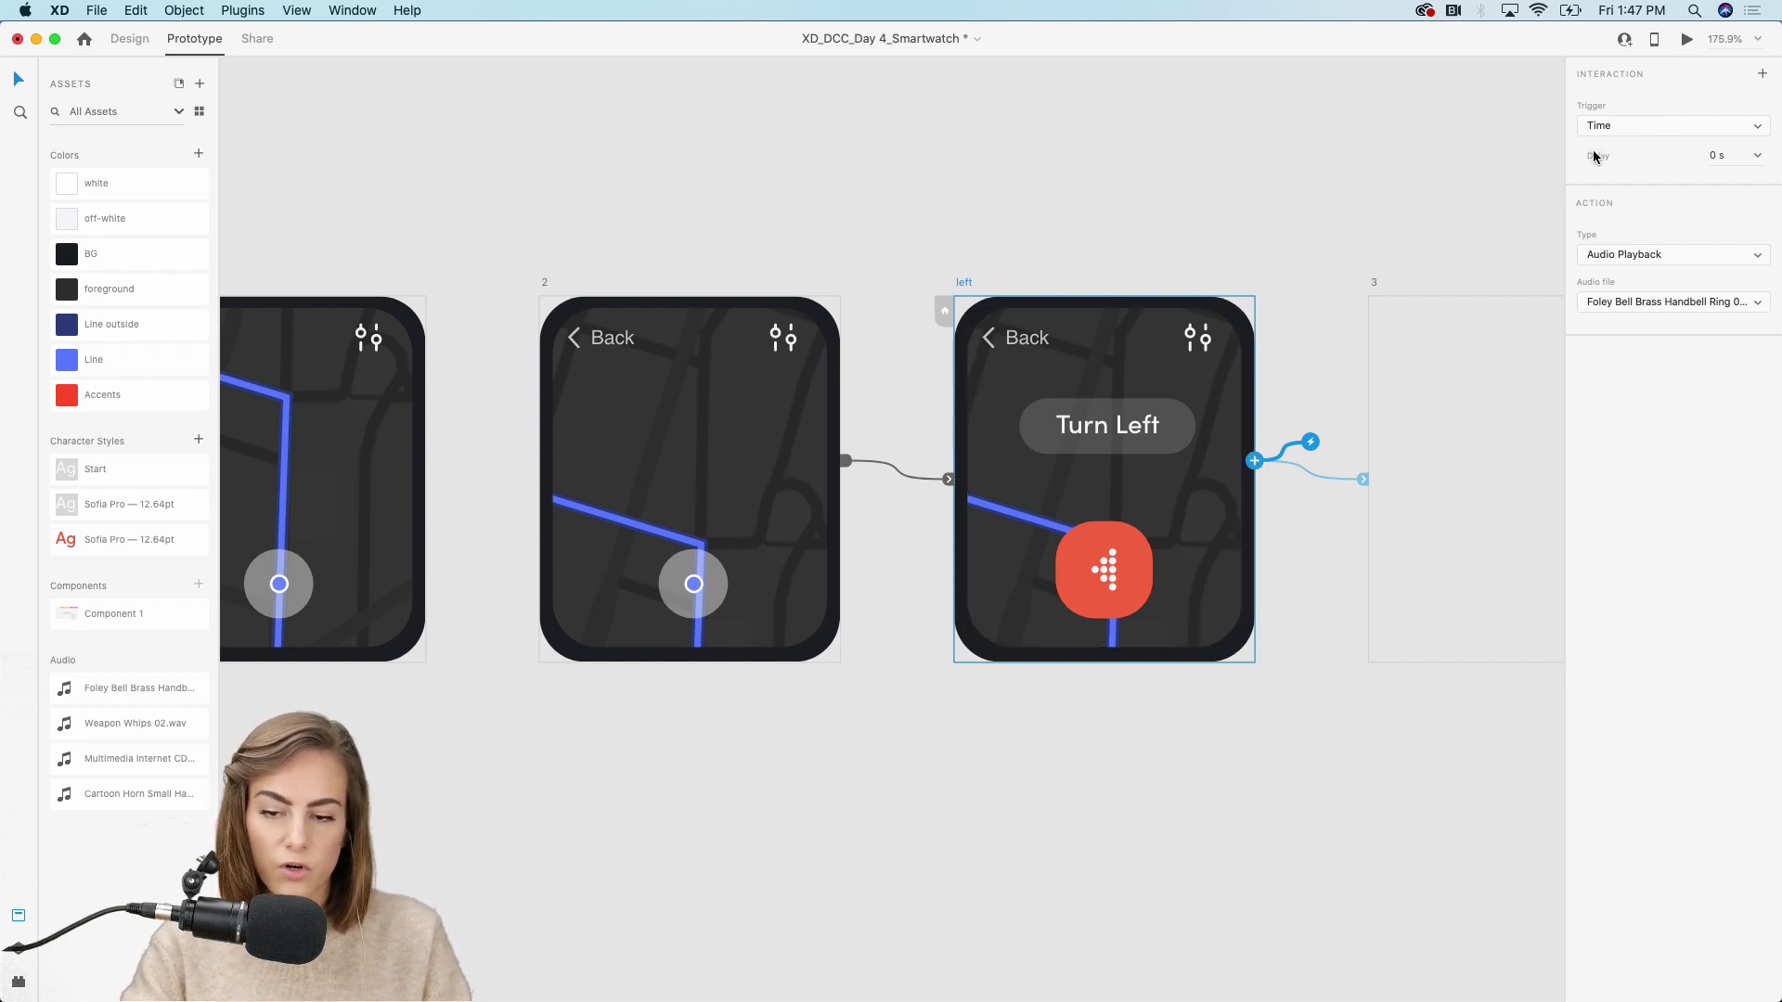
{"action": "left_click", "coordinate": [1651, 255]}
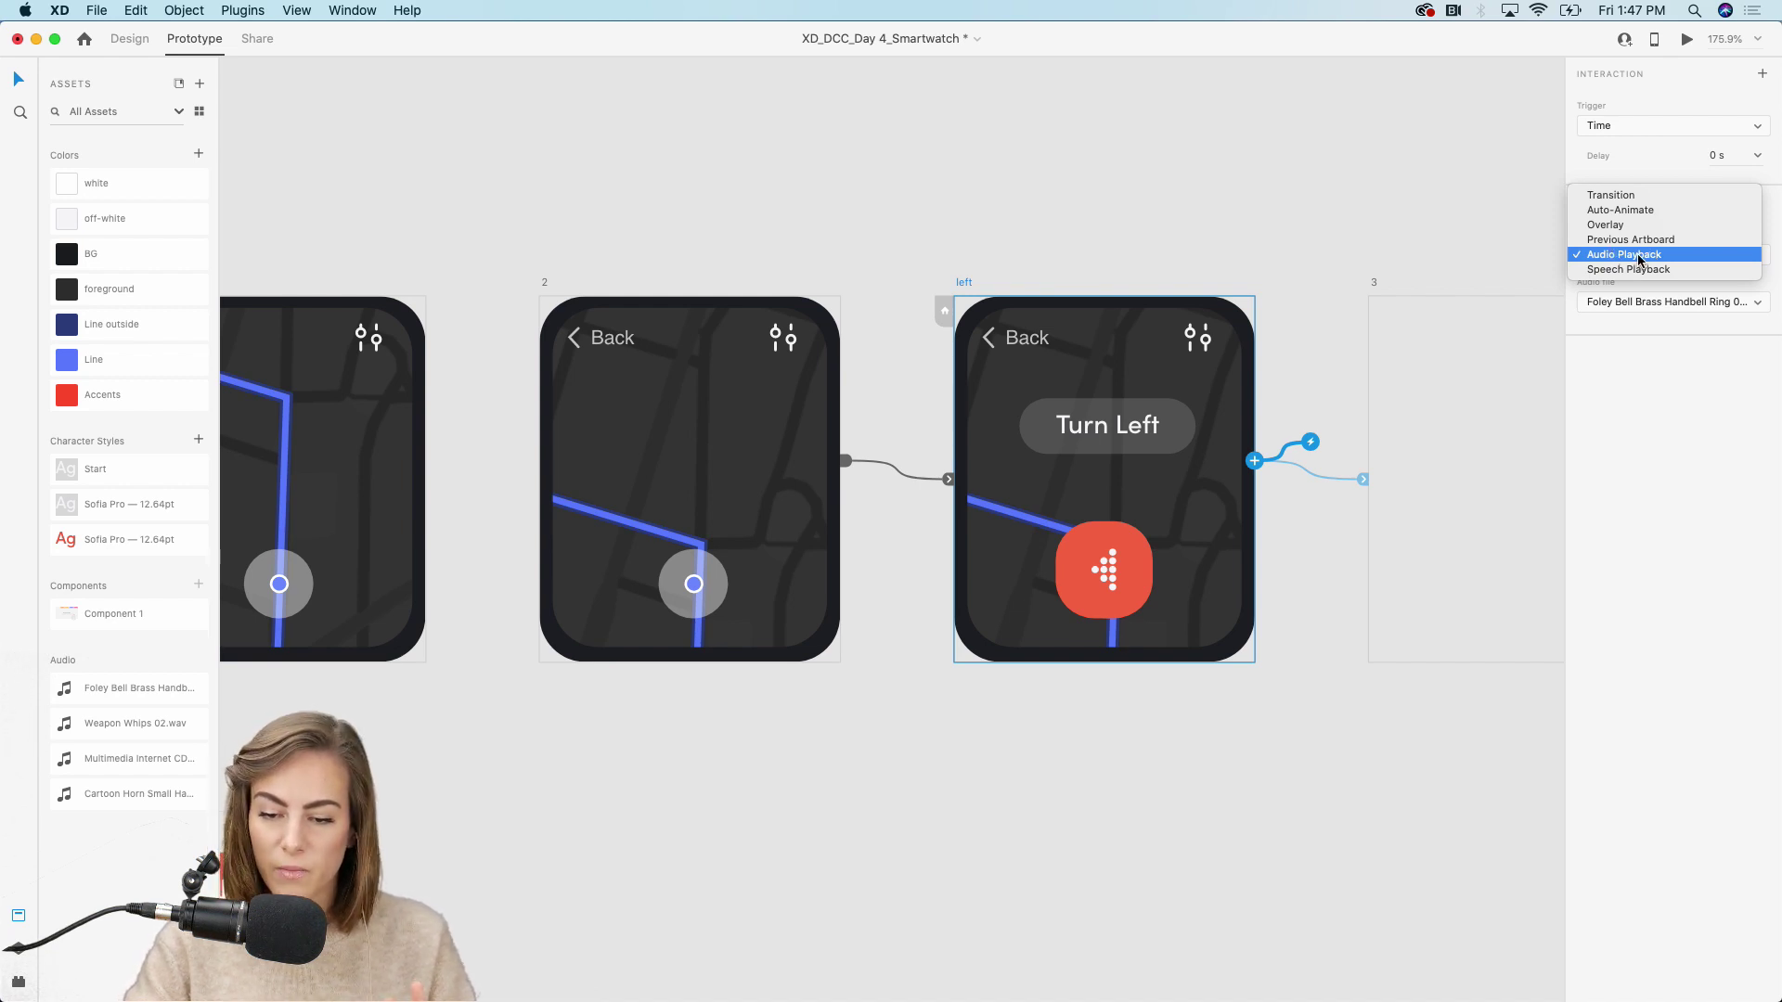
{"action": "left_click", "coordinate": [1639, 255]}
{"action": "left_click", "coordinate": [1661, 308]}
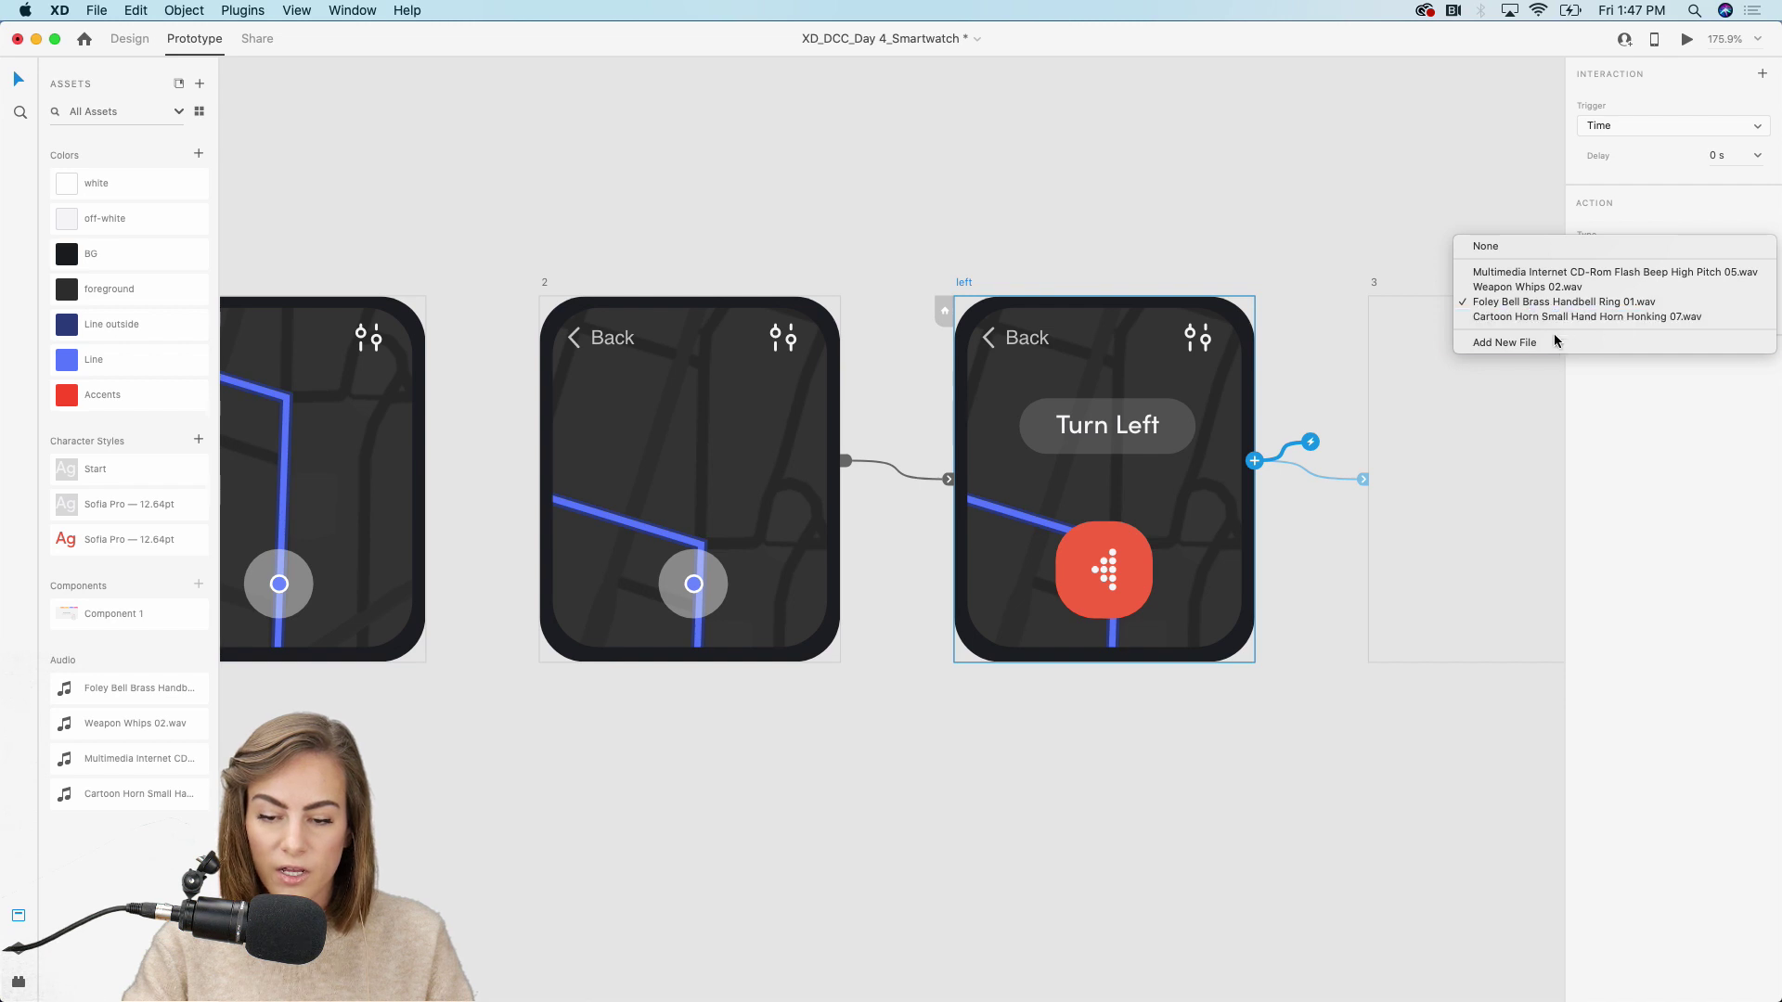
{"action": "left_click", "coordinate": [1500, 343]}
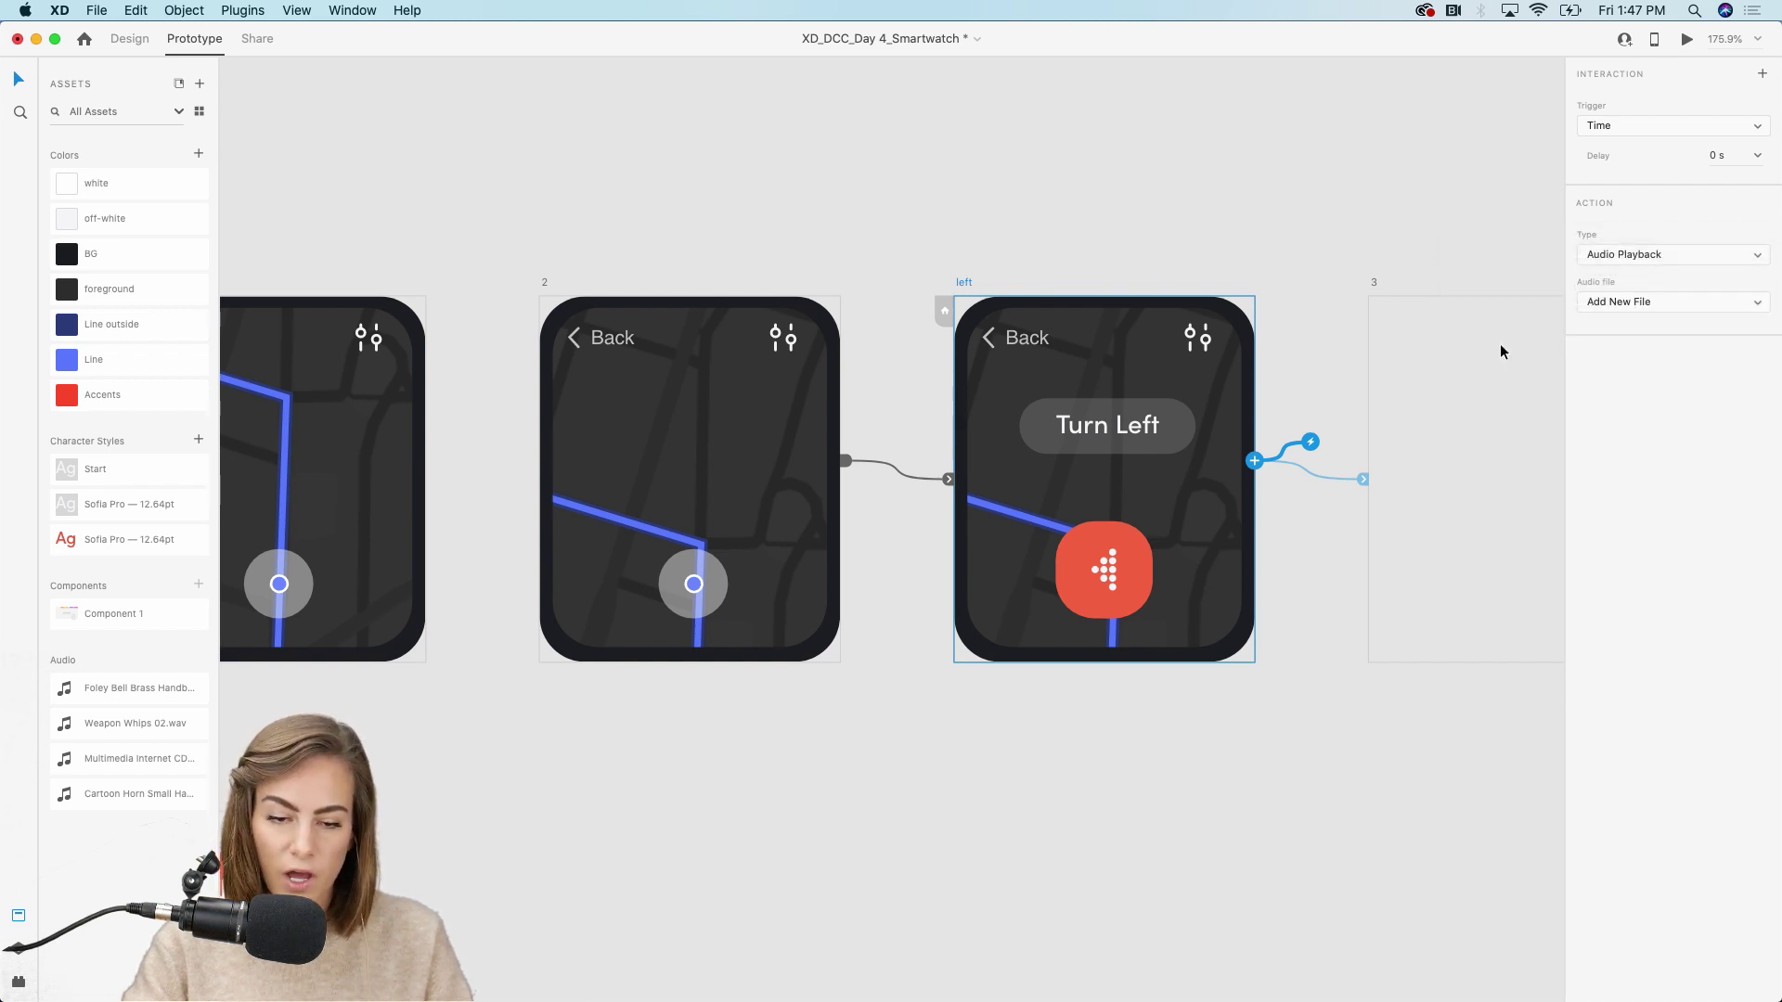
{"action": "left_click", "coordinate": [1151, 777]}
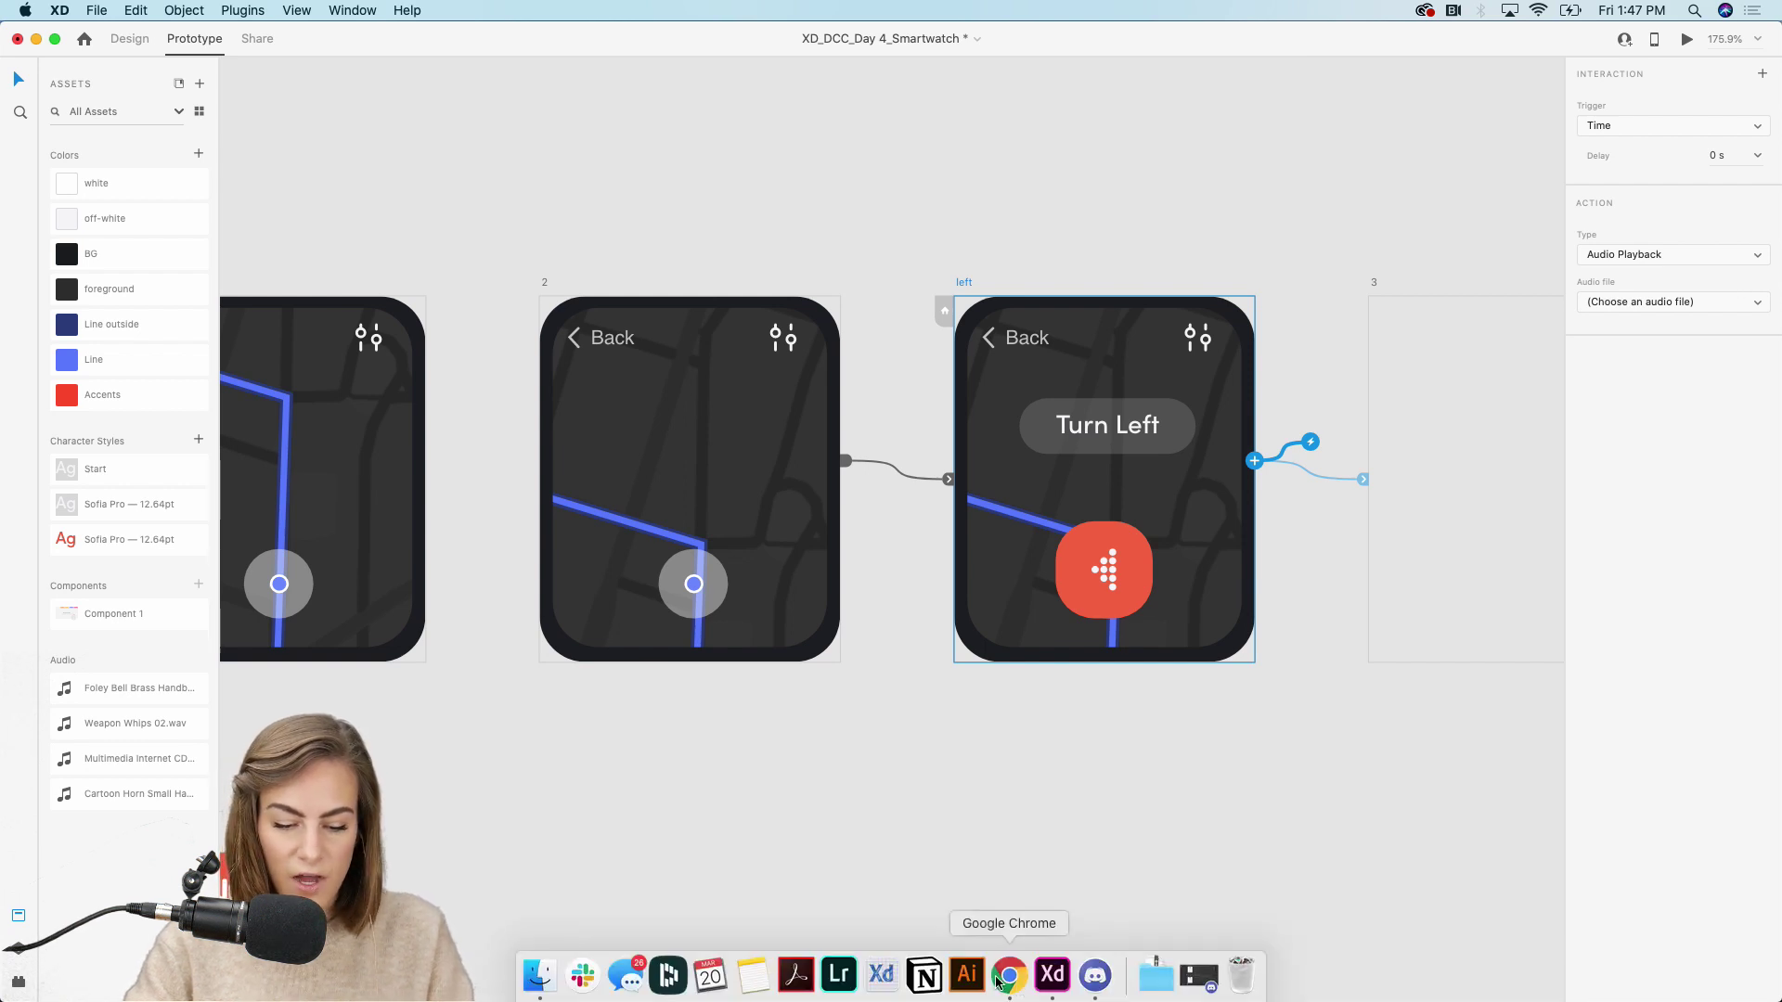
Switch to Chrome and examine the Adobe Audition free sound effects page and its list of downloadable sound effect archives
{"action": "left_click", "coordinate": [1005, 971]}
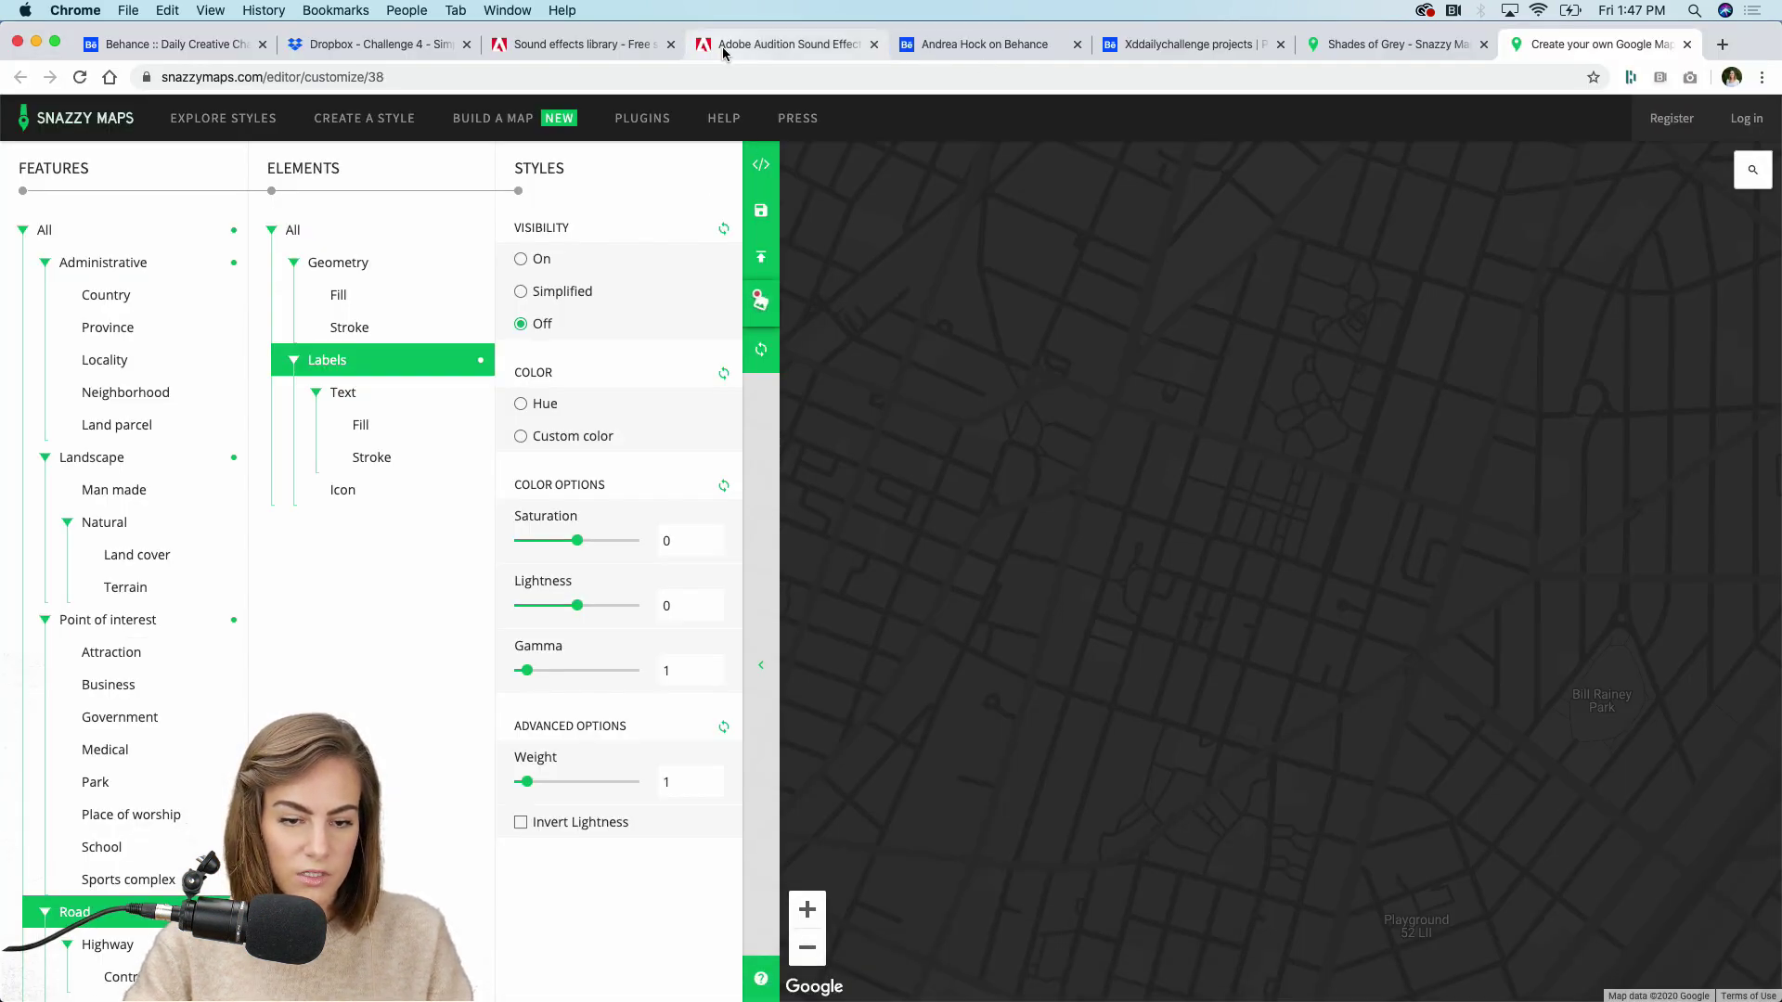
{"action": "left_click", "coordinate": [600, 48]}
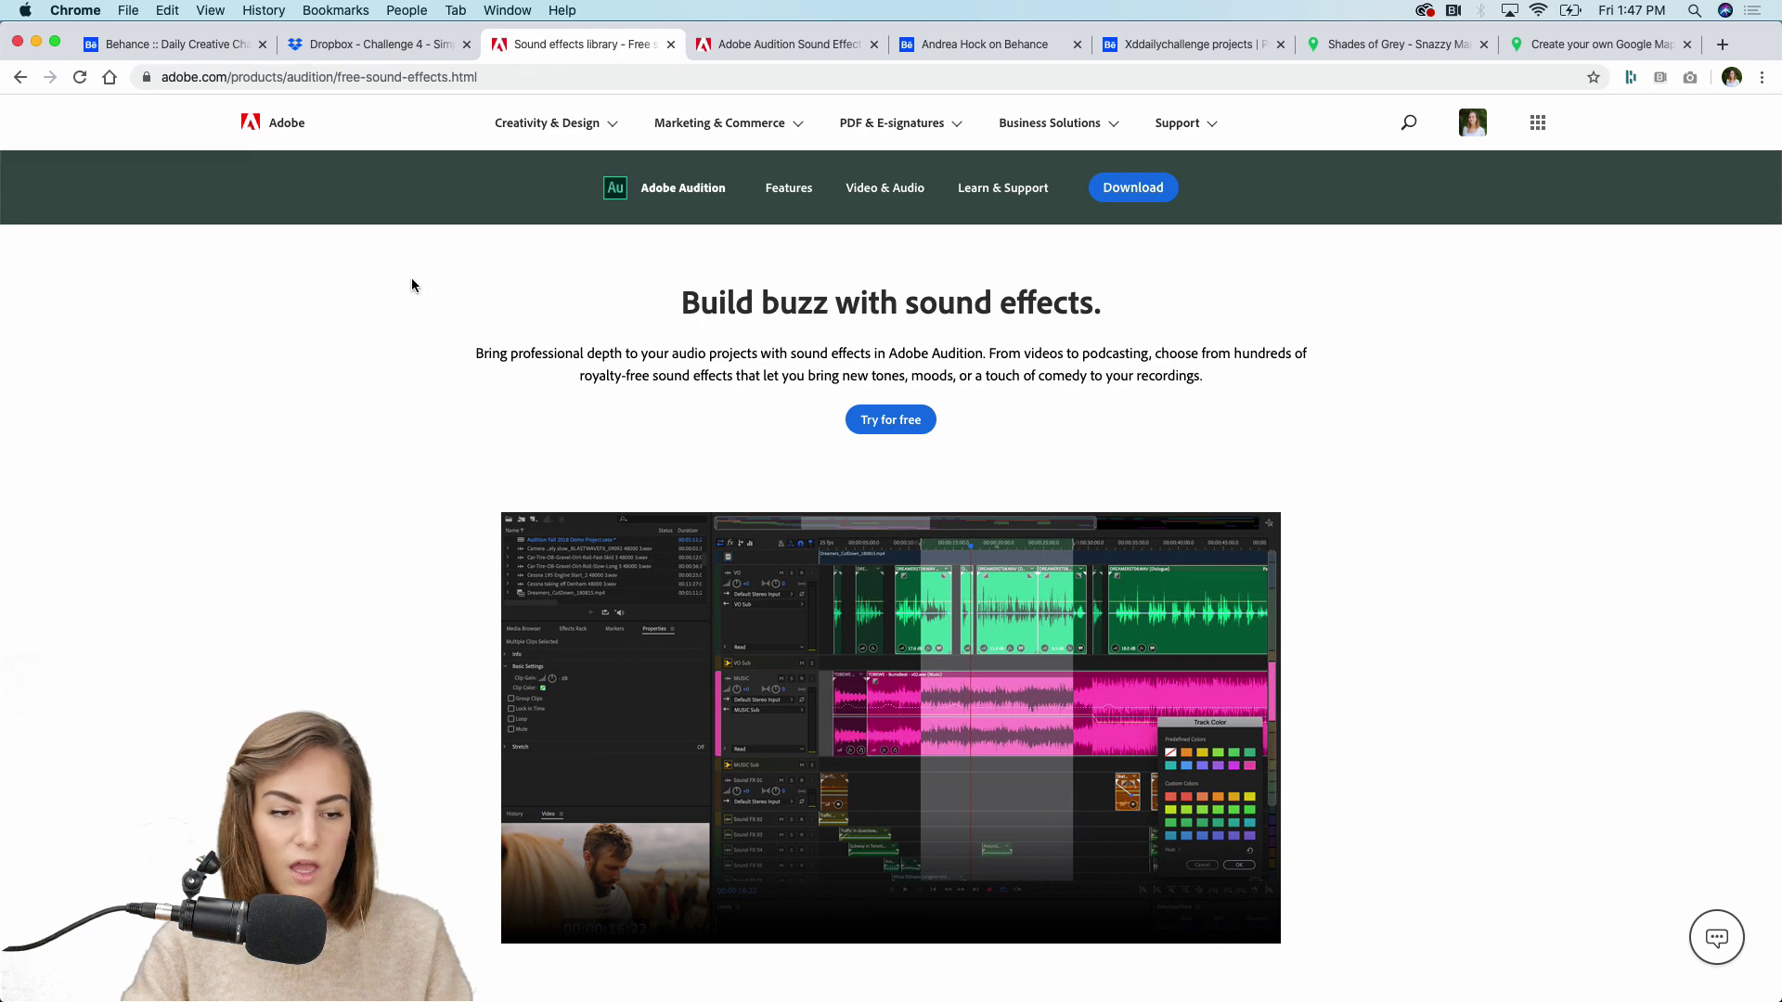
{"action": "left_click", "coordinate": [750, 45]}
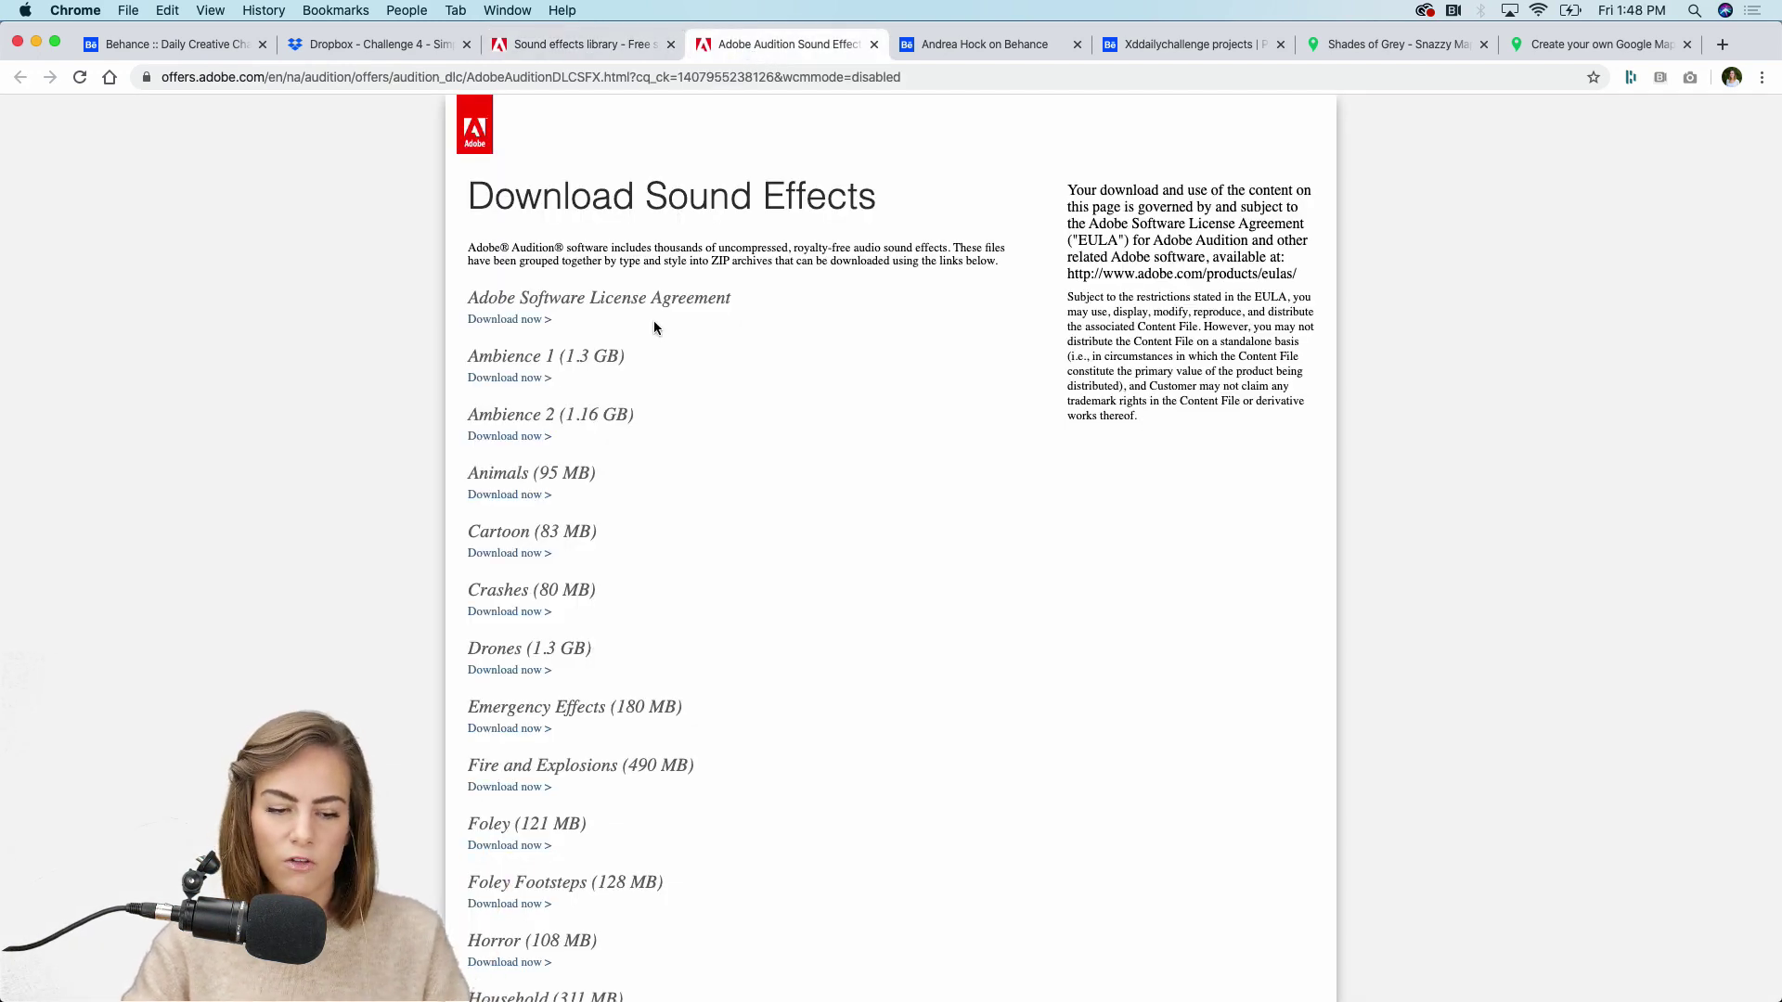
{"action": "scroll", "coordinate": [655, 322], "scroll_direction": "down", "scroll_amount": 5}
{"action": "scroll", "coordinate": [654, 322], "scroll_direction": "down", "scroll_amount": 8}
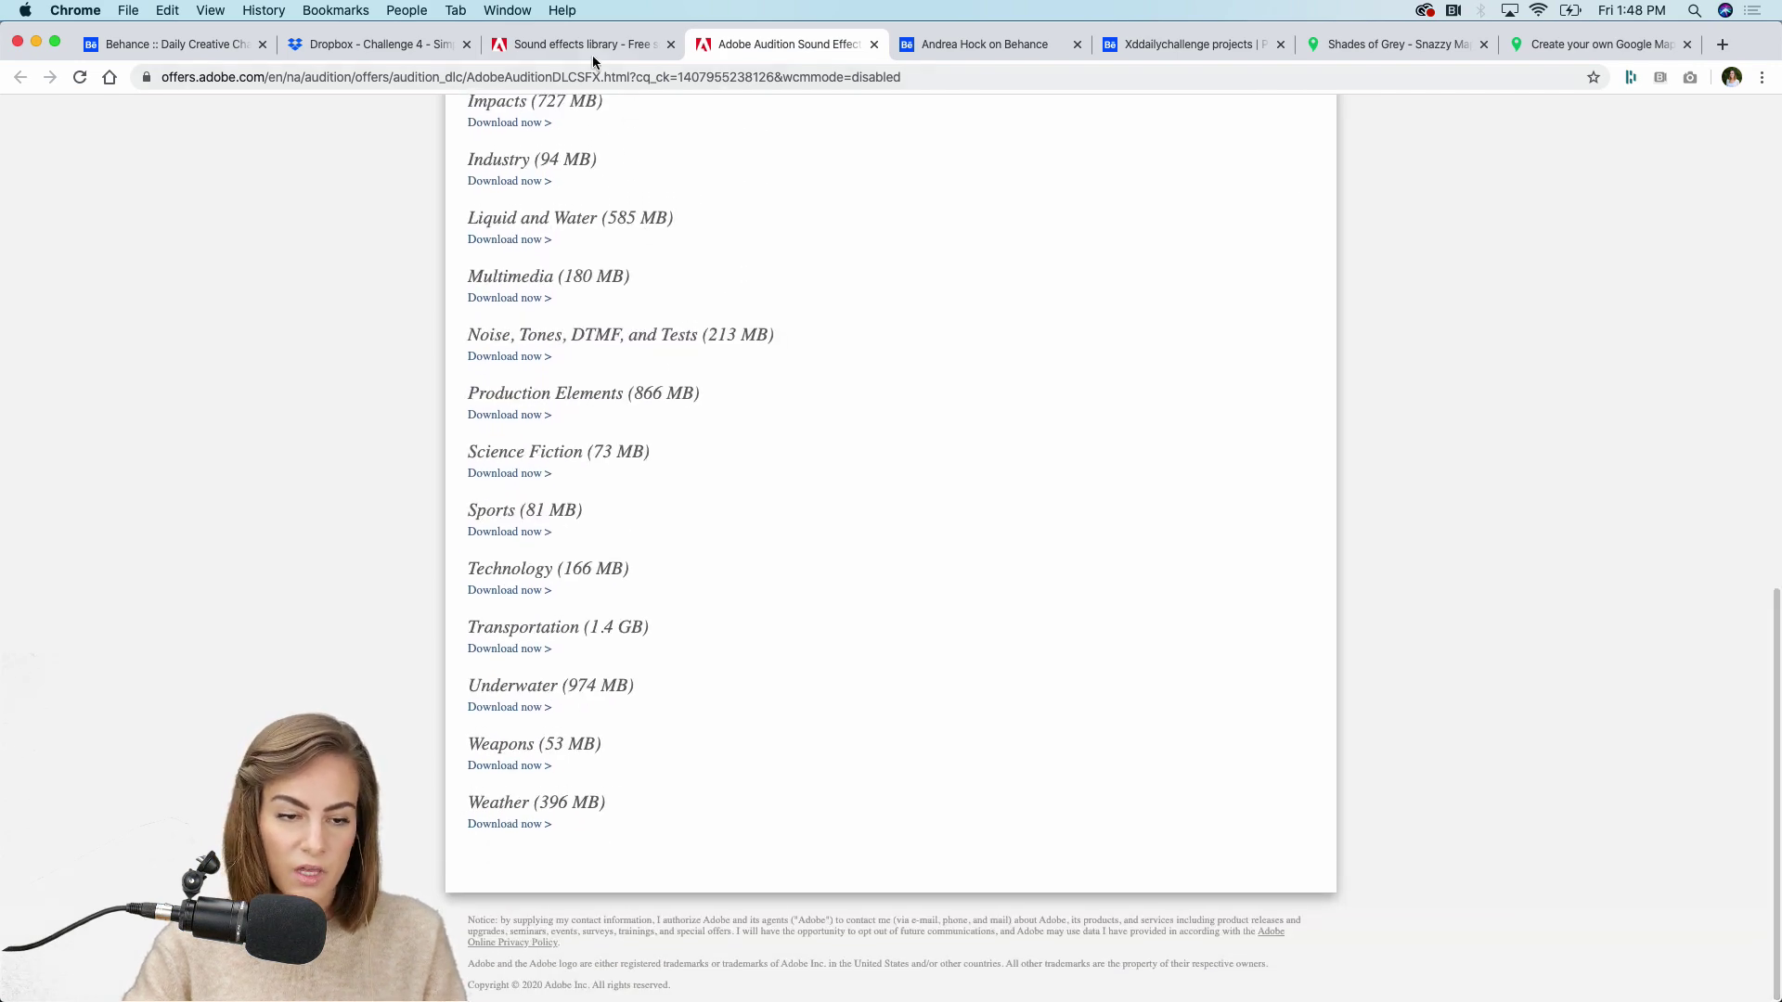
{"action": "left_click", "coordinate": [592, 53]}
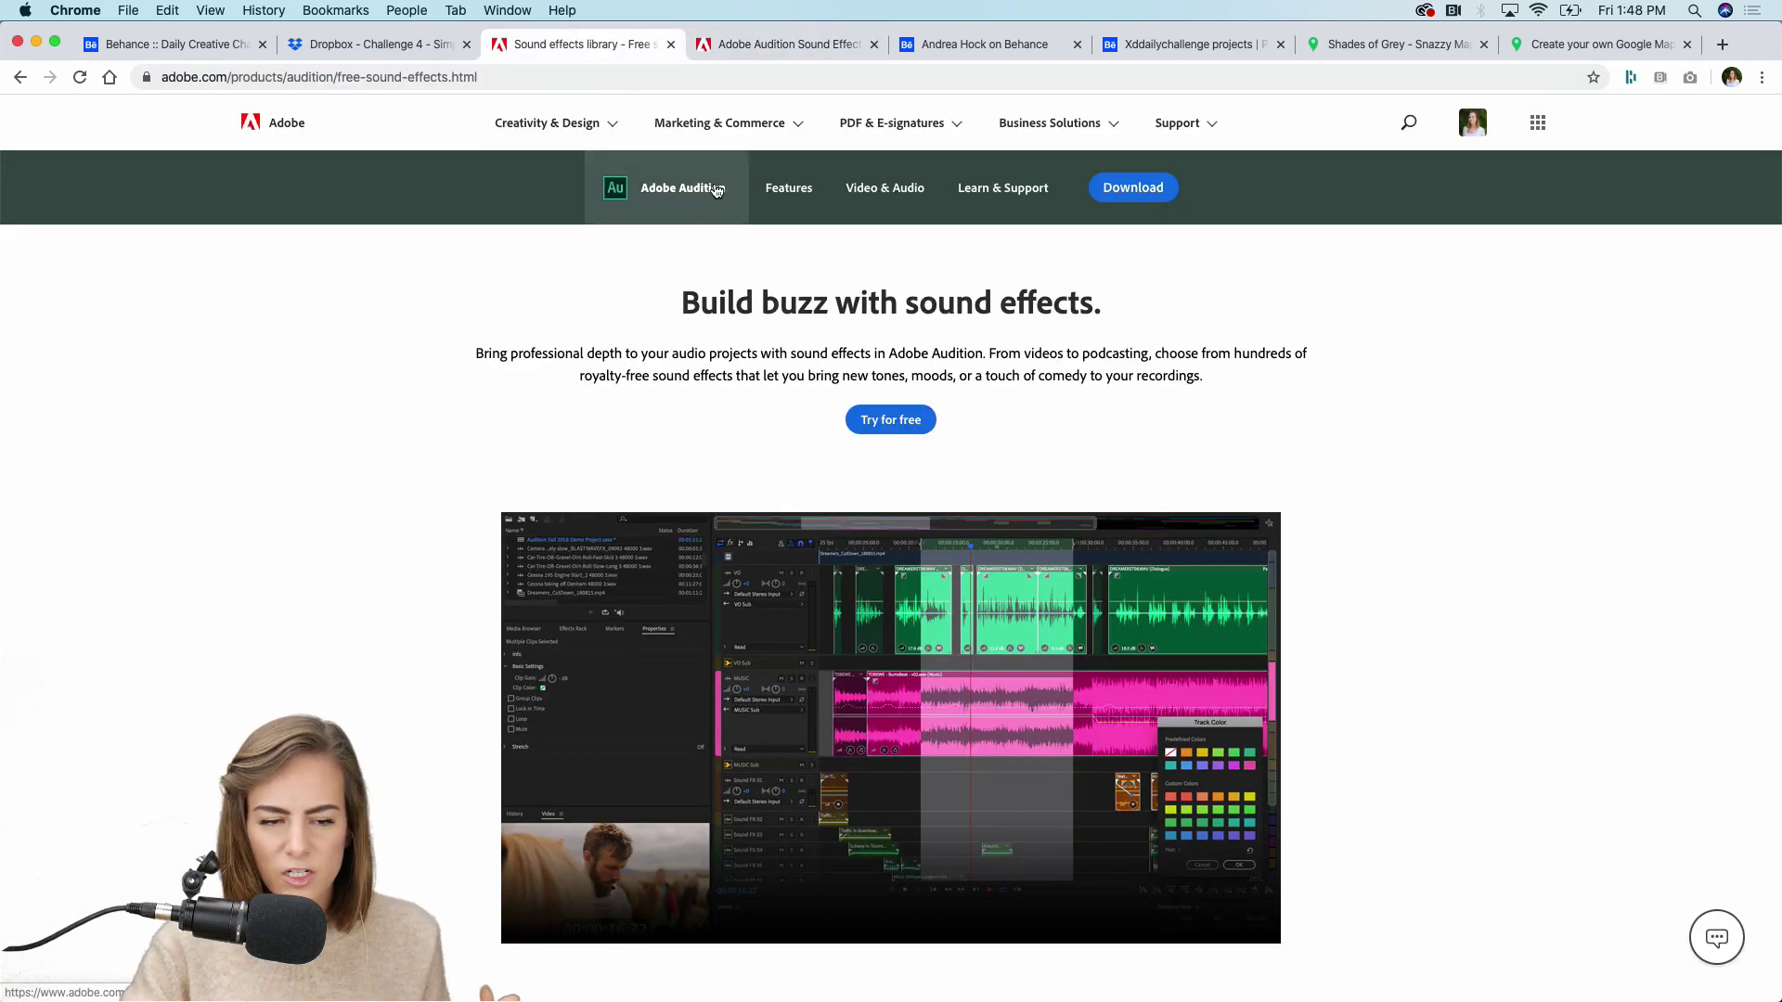
{"action": "scroll", "coordinate": [437, 576], "scroll_direction": "down", "scroll_amount": 9}
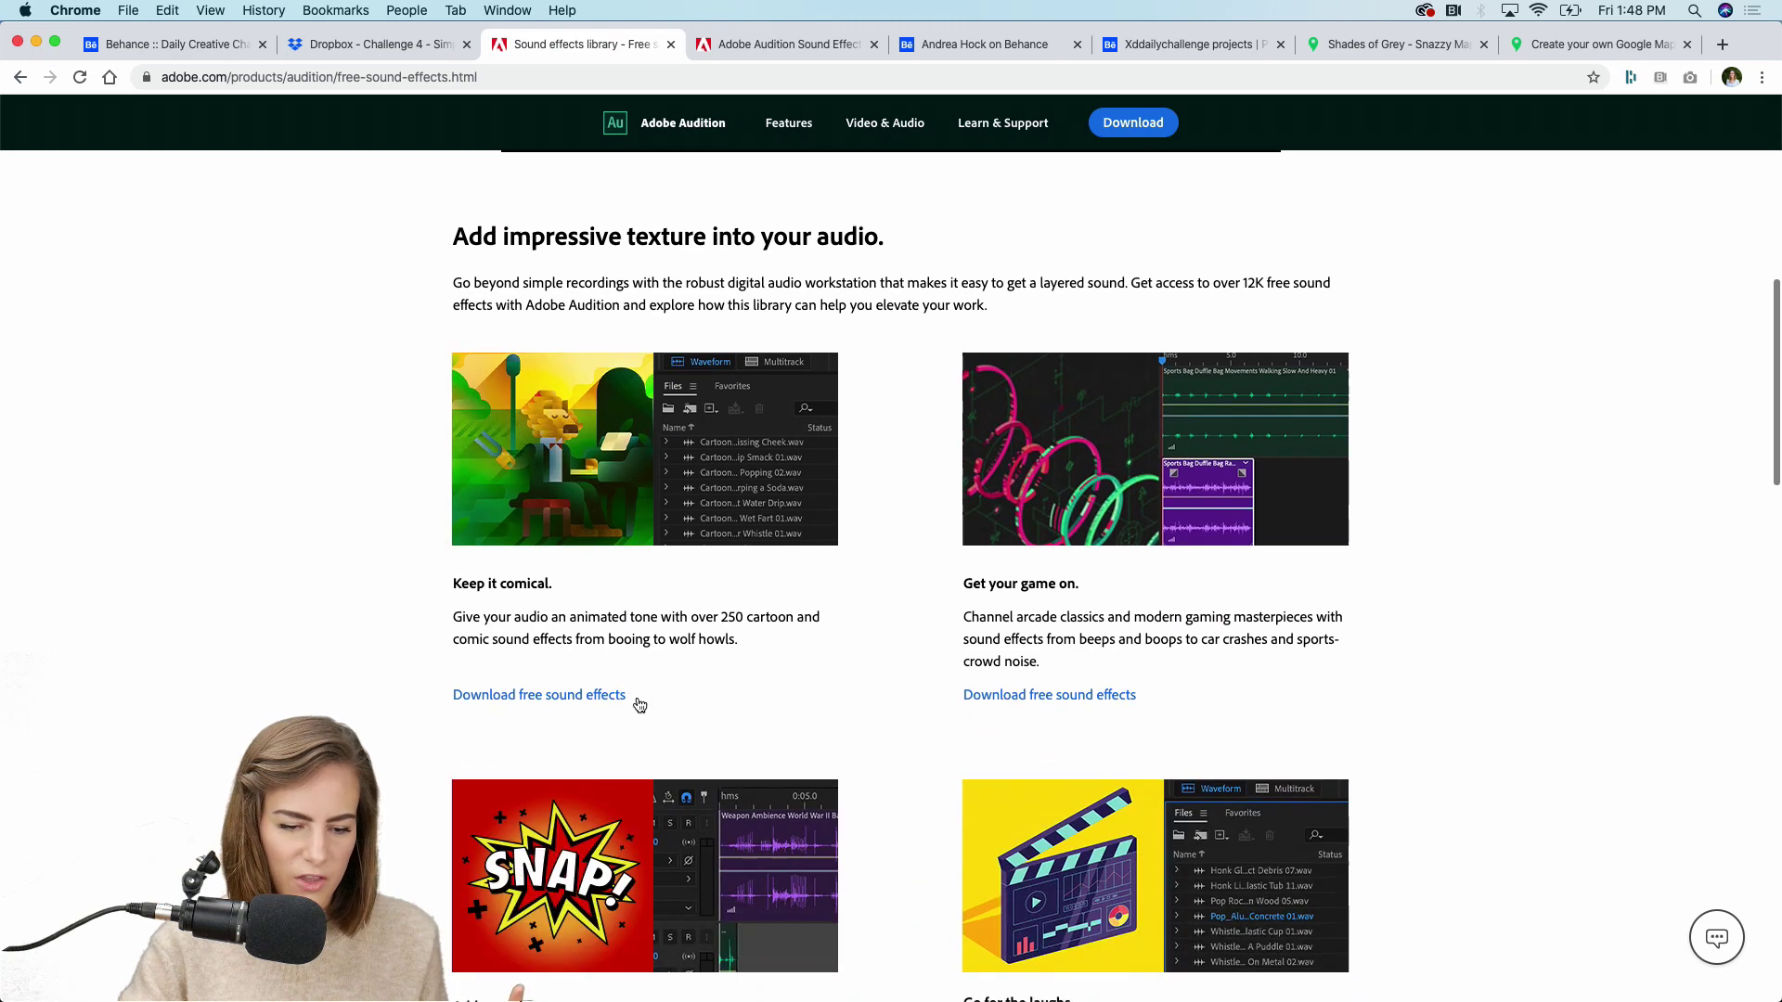
{"action": "scroll", "coordinate": [614, 706], "scroll_direction": "down", "scroll_amount": 2}
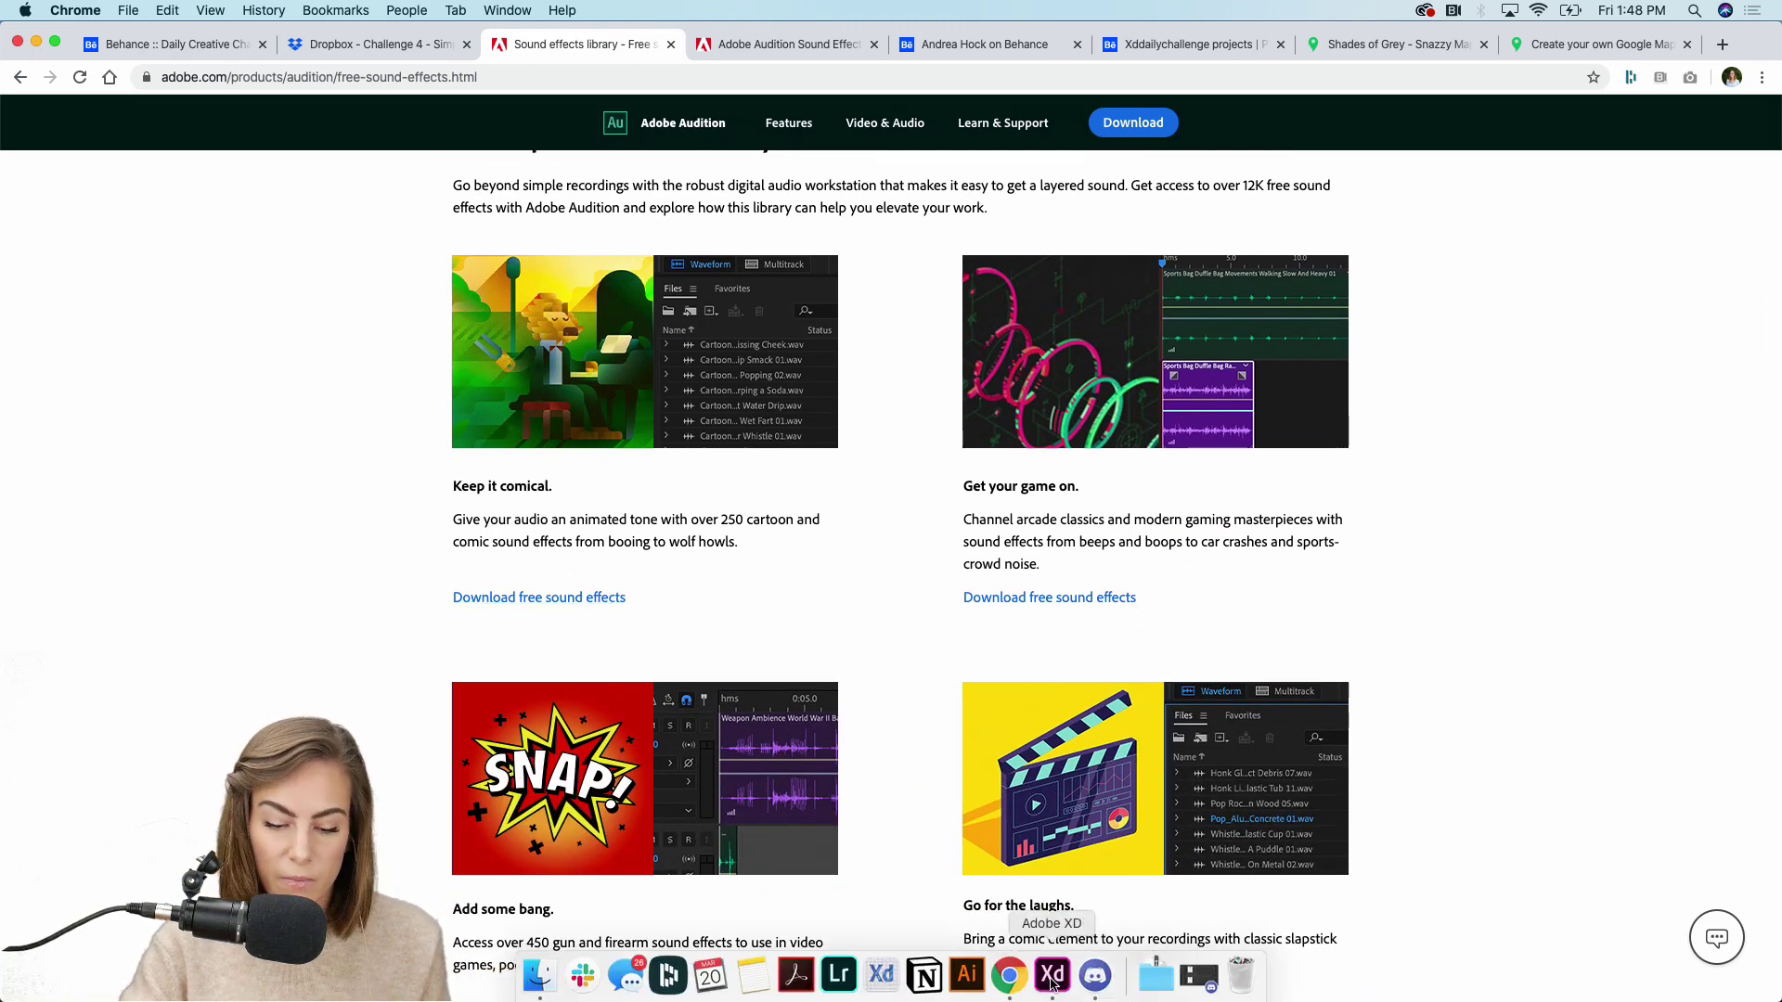
Switch back to Adobe XD and set the left artboard's audio file to Foley Bell Brass Handbell Ring 01.wav, then deselect it
{"action": "left_click", "coordinate": [1052, 974]}
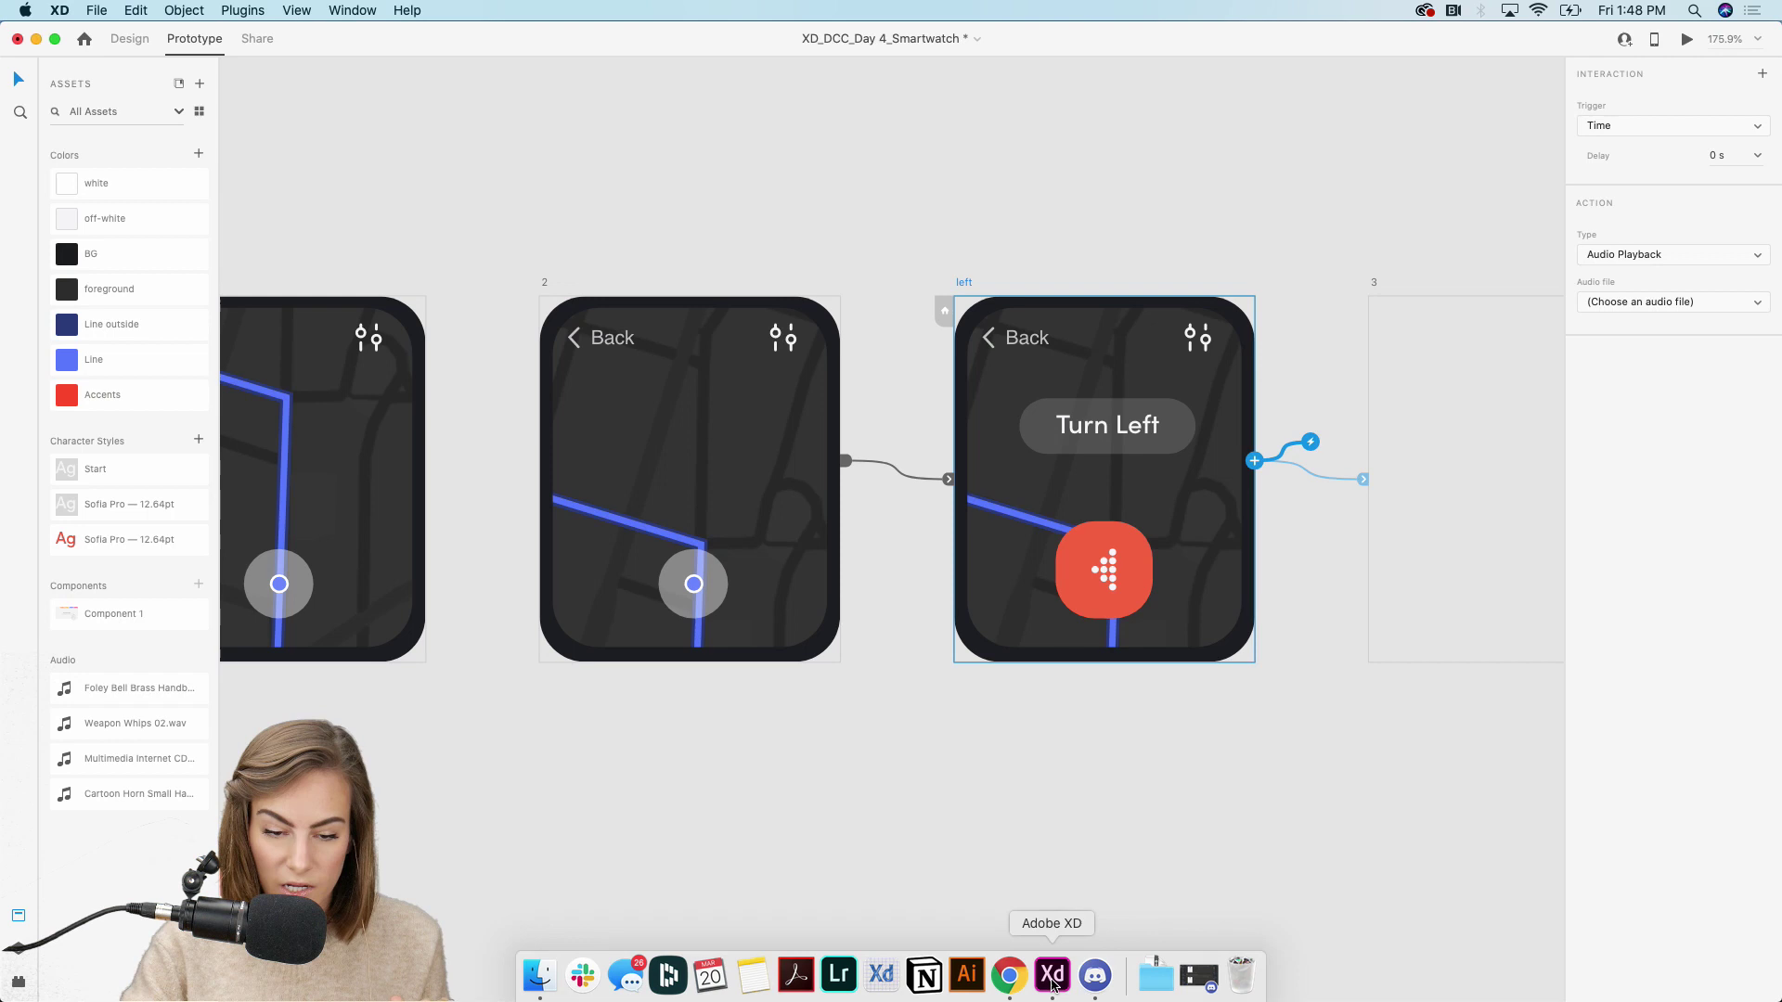
{"action": "left_click", "coordinate": [1625, 304]}
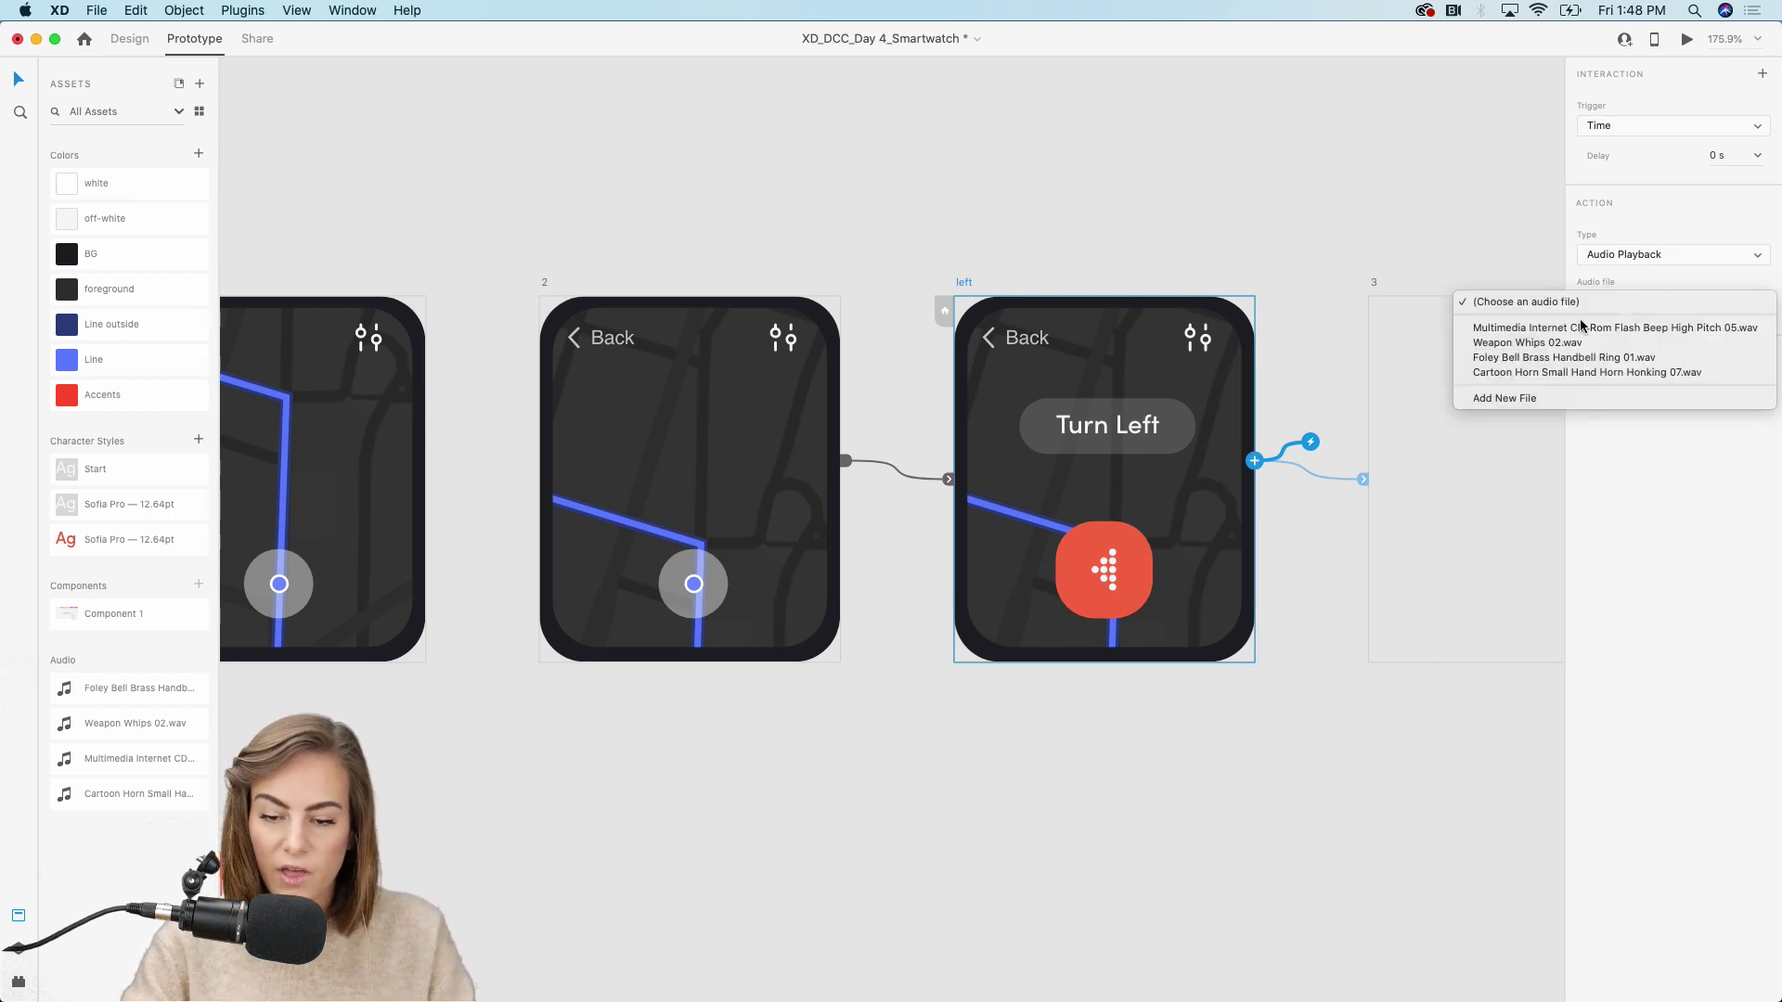
{"action": "left_click", "coordinate": [1524, 362]}
{"action": "left_click", "coordinate": [1292, 111]}
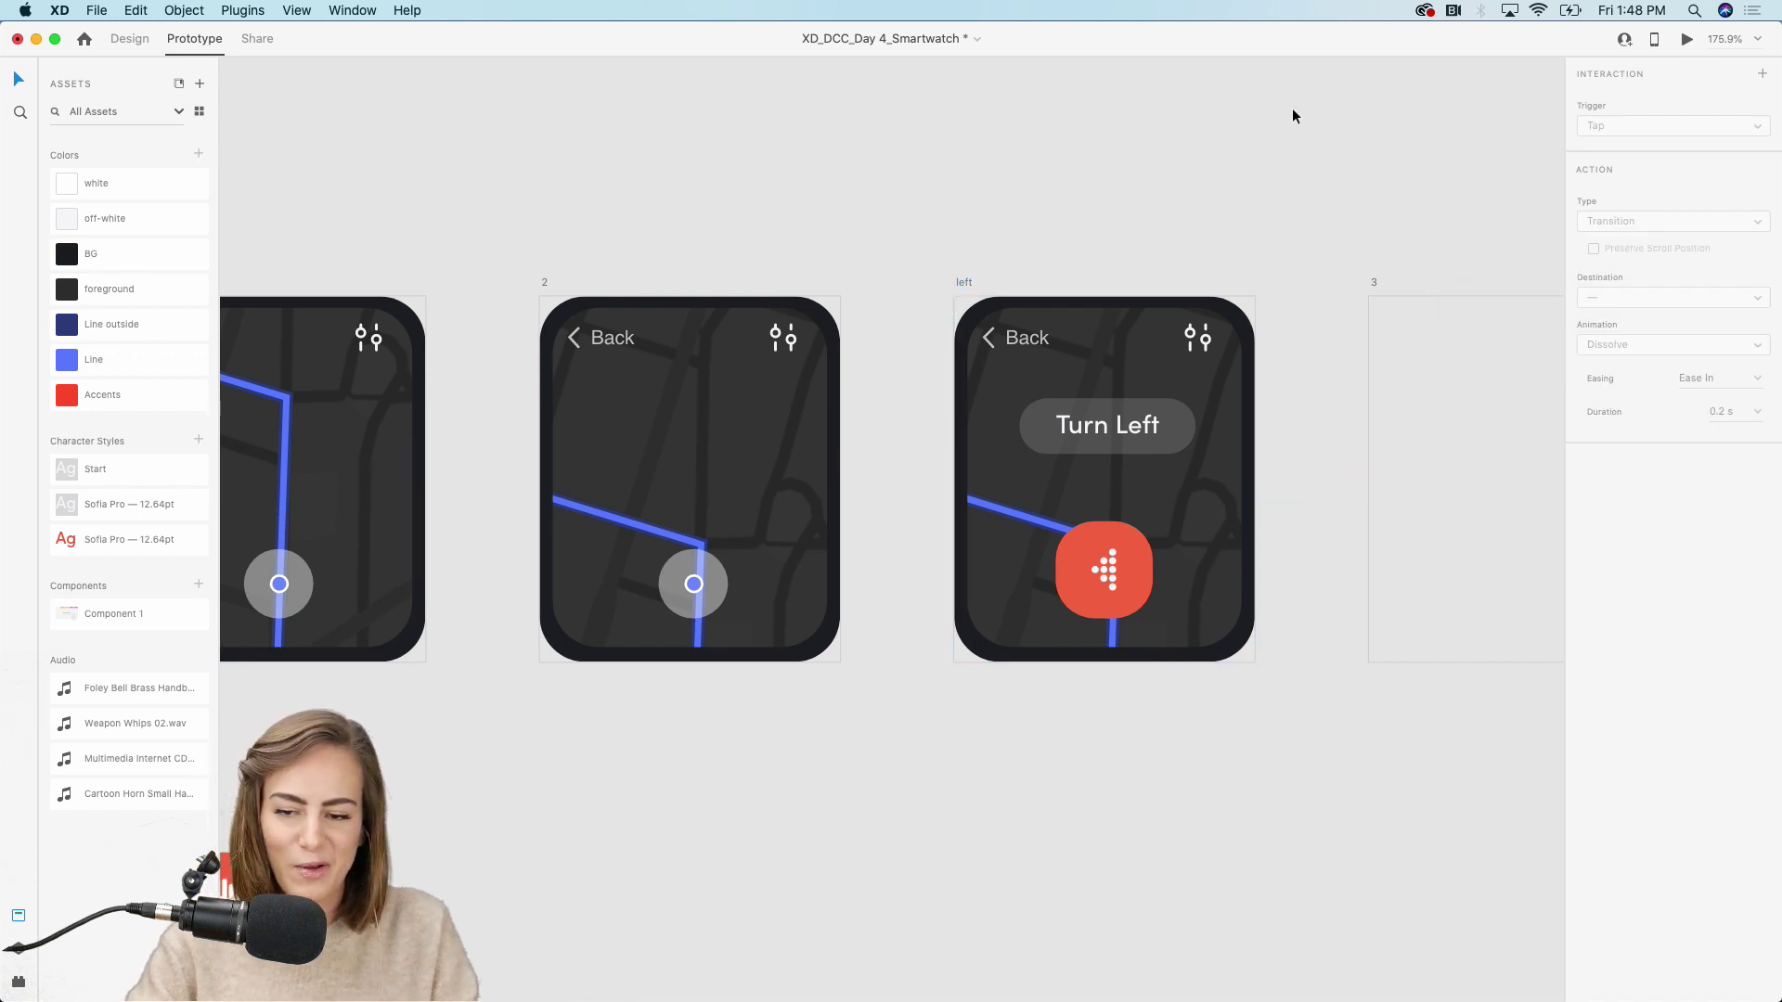
Quit Discord
{"action": "scroll", "coordinate": [1292, 111], "scroll_direction": "down", "scroll_amount": 5}
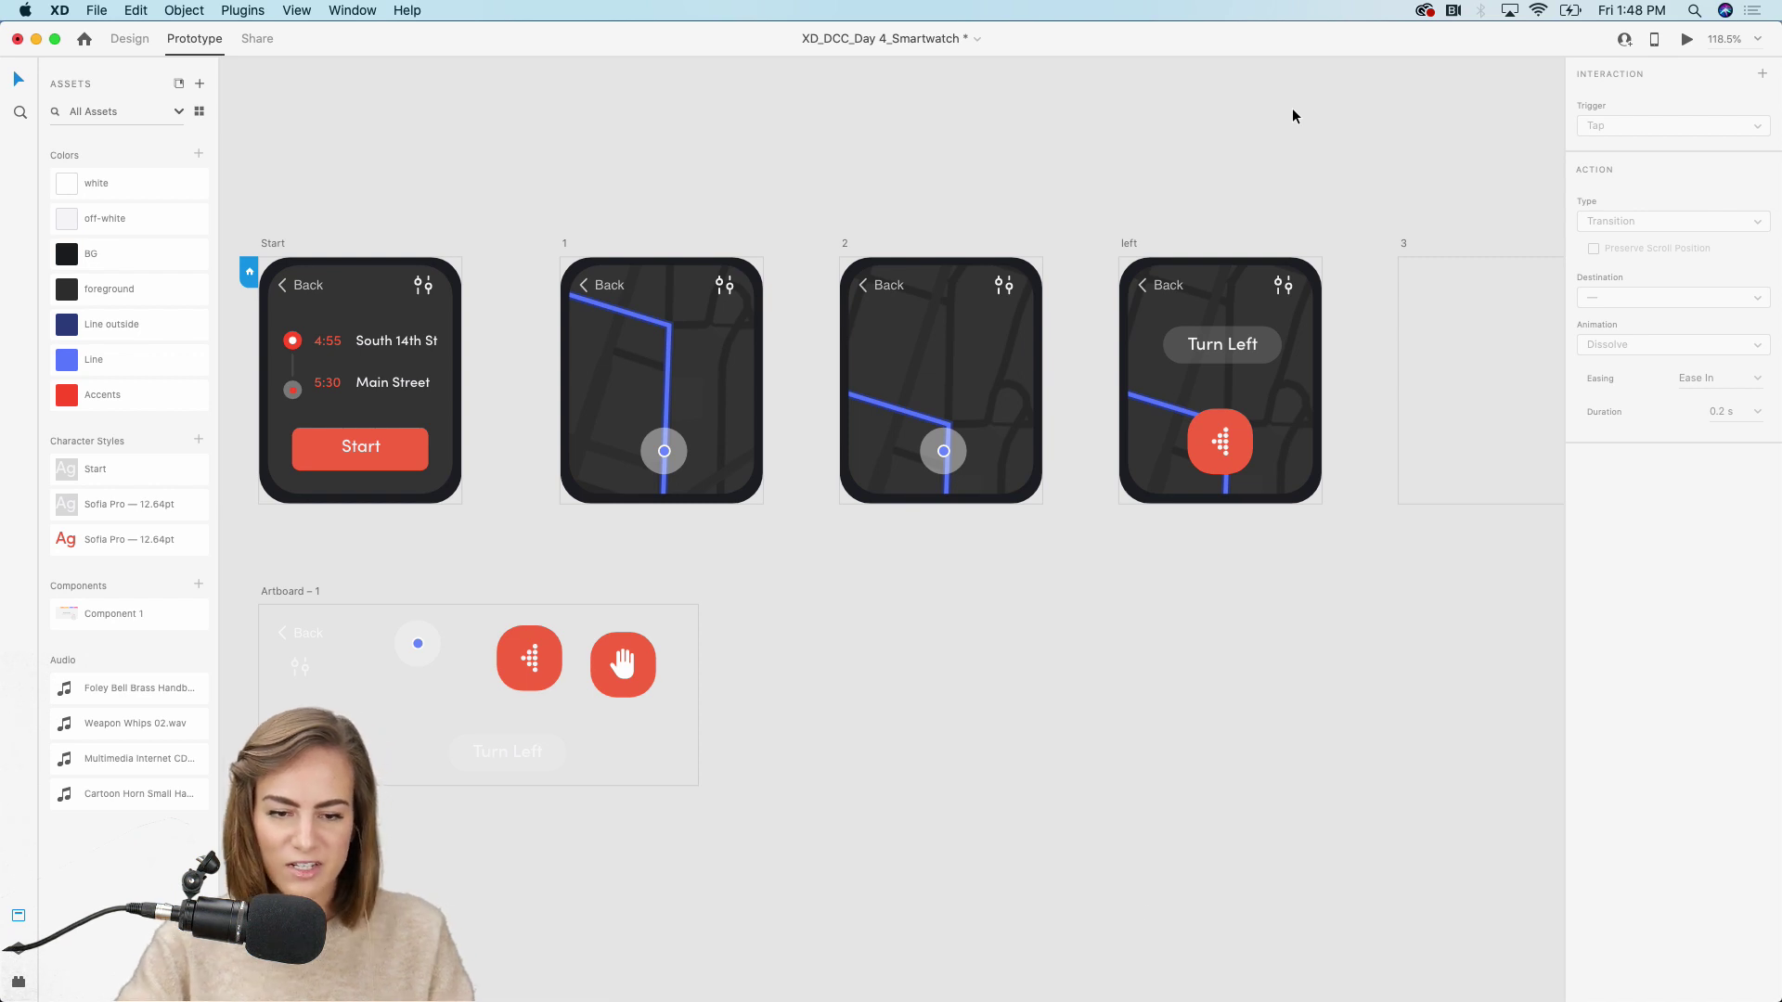
{"action": "mouse_move", "coordinate": [1012, 998]}
{"action": "right_click", "coordinate": [1093, 979]}
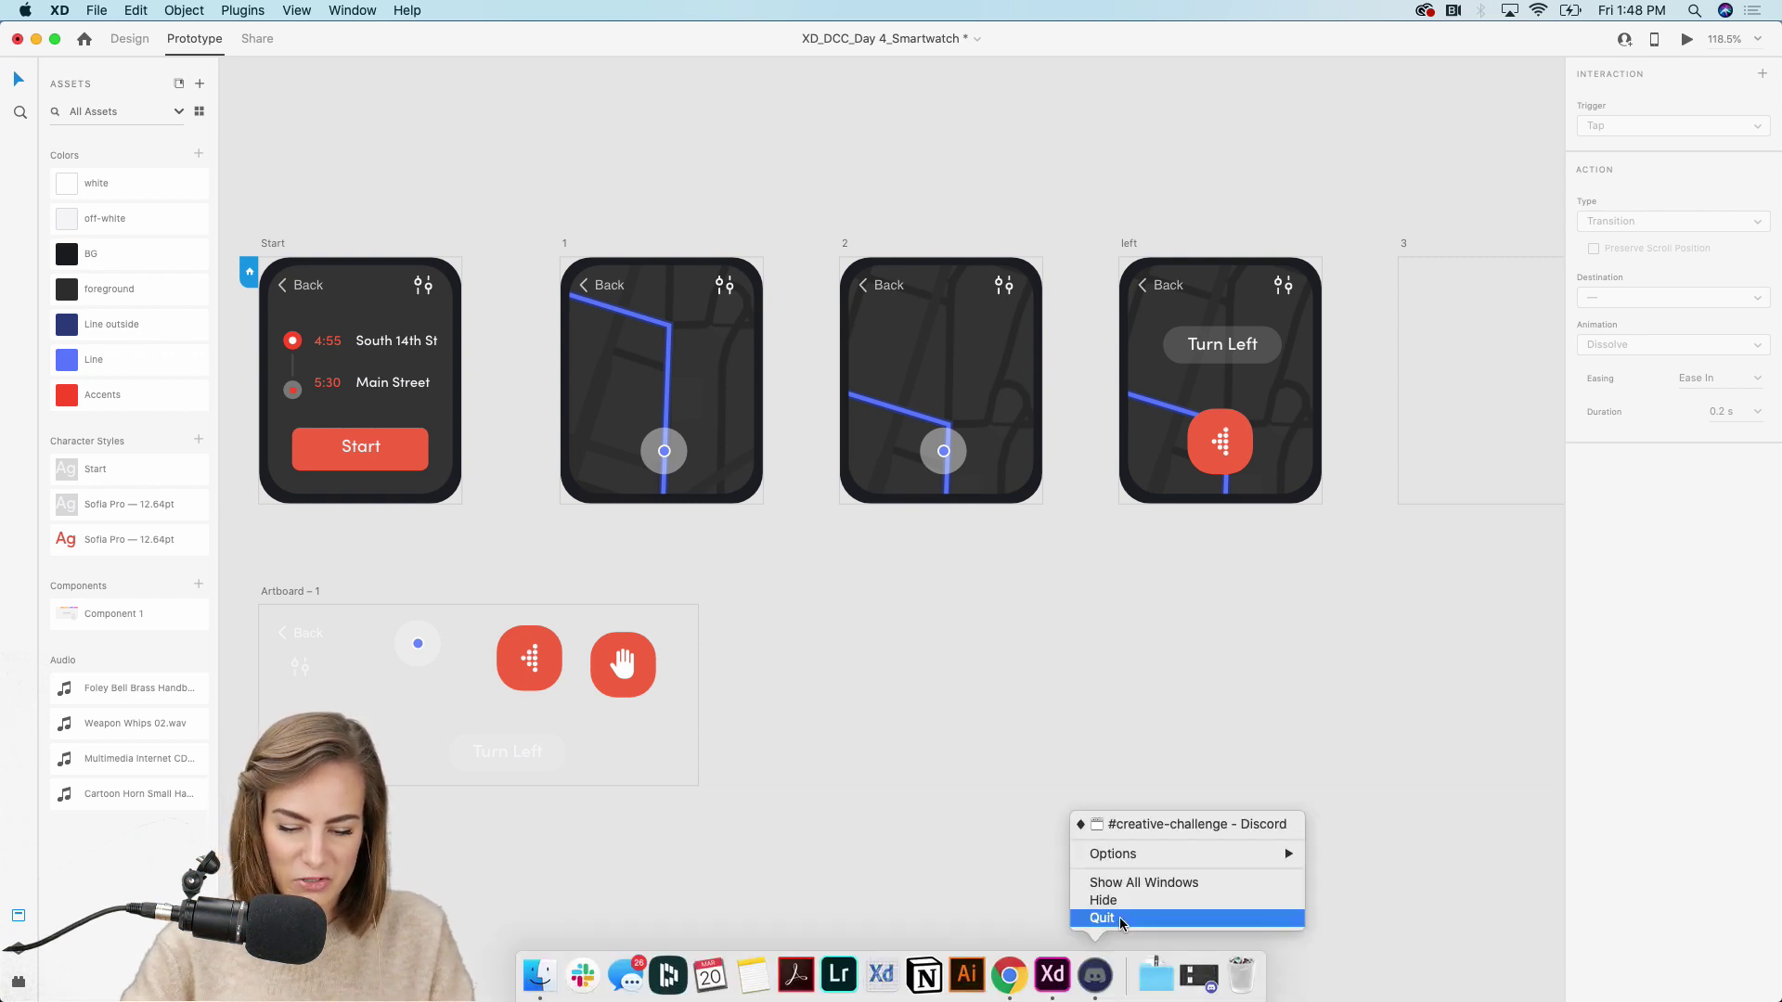
{"action": "left_click", "coordinate": [959, 742]}
Preview the prototype from the Start screen, play it through to the Turn Left alert, and close the preview
{"action": "scroll", "coordinate": [960, 738], "scroll_direction": "left", "scroll_amount": 2}
{"action": "scroll", "coordinate": [960, 739], "scroll_direction": "up", "scroll_amount": 1}
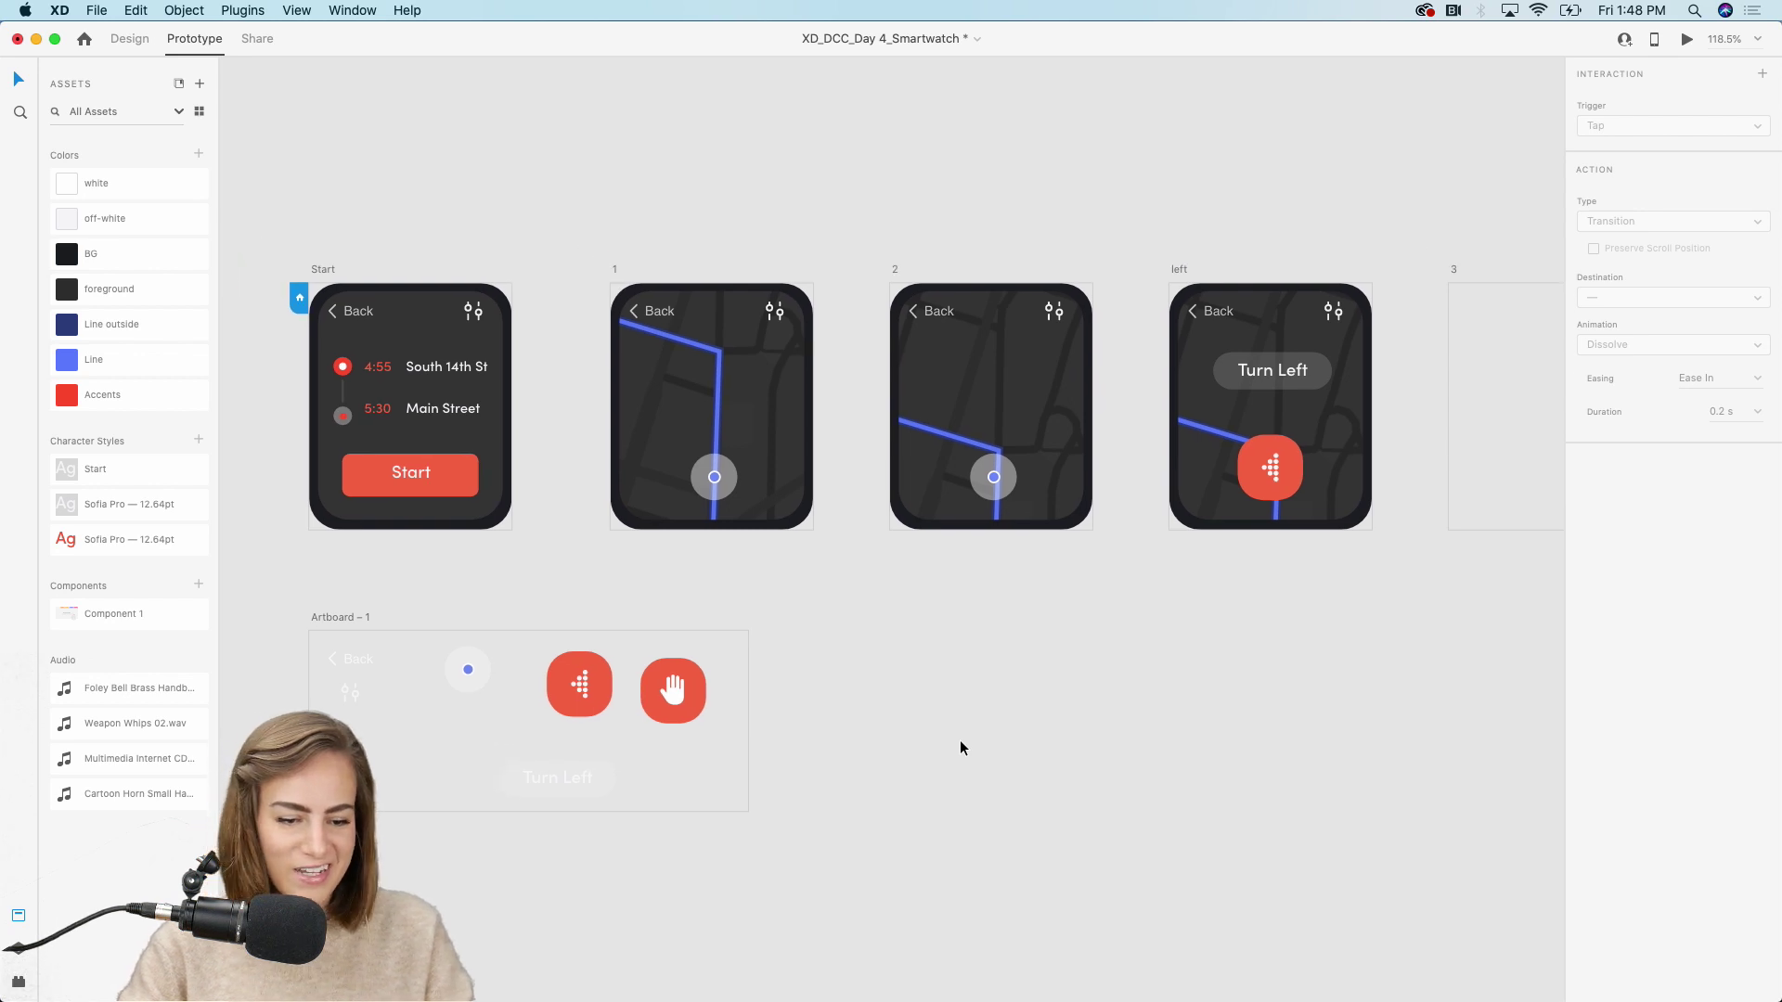
{"action": "left_click", "coordinate": [1686, 39]}
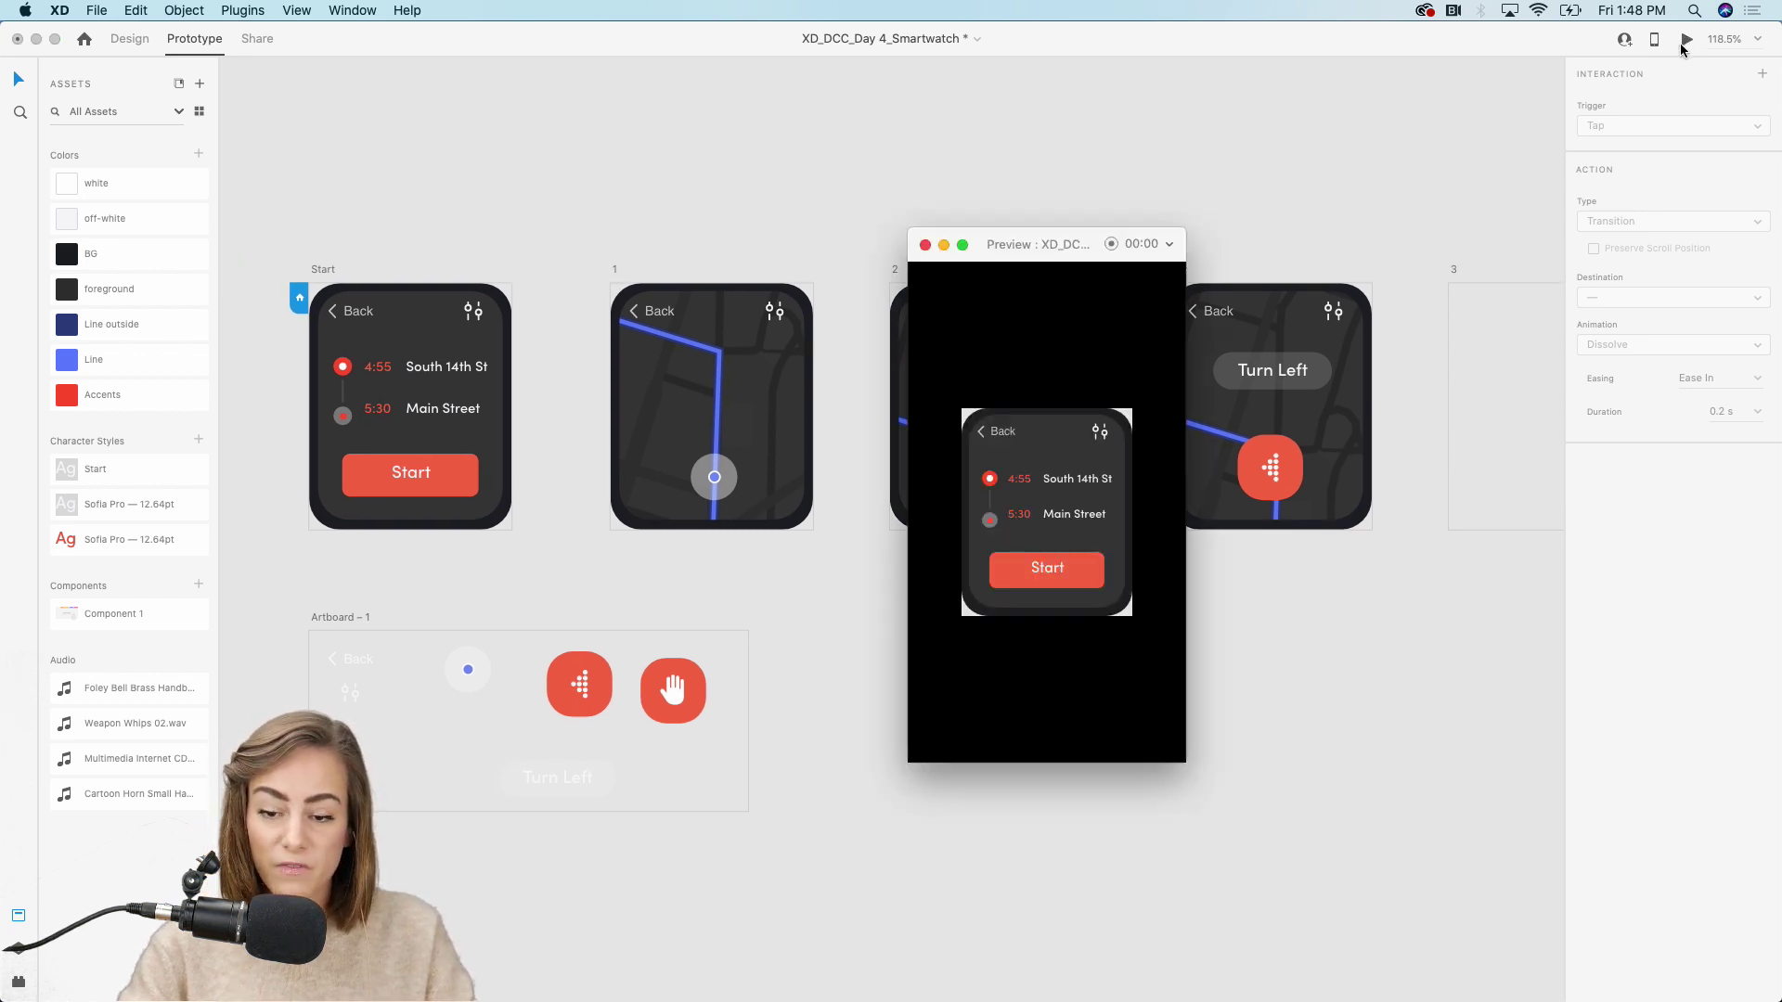
{"action": "scroll", "coordinate": [1359, 187], "scroll_direction": "down", "scroll_amount": 5}
{"action": "scroll", "coordinate": [1359, 187], "scroll_direction": "right", "scroll_amount": 4}
{"action": "scroll", "coordinate": [1359, 187], "scroll_direction": "down", "scroll_amount": 4}
{"action": "scroll", "coordinate": [1358, 187], "scroll_direction": "left", "scroll_amount": 1}
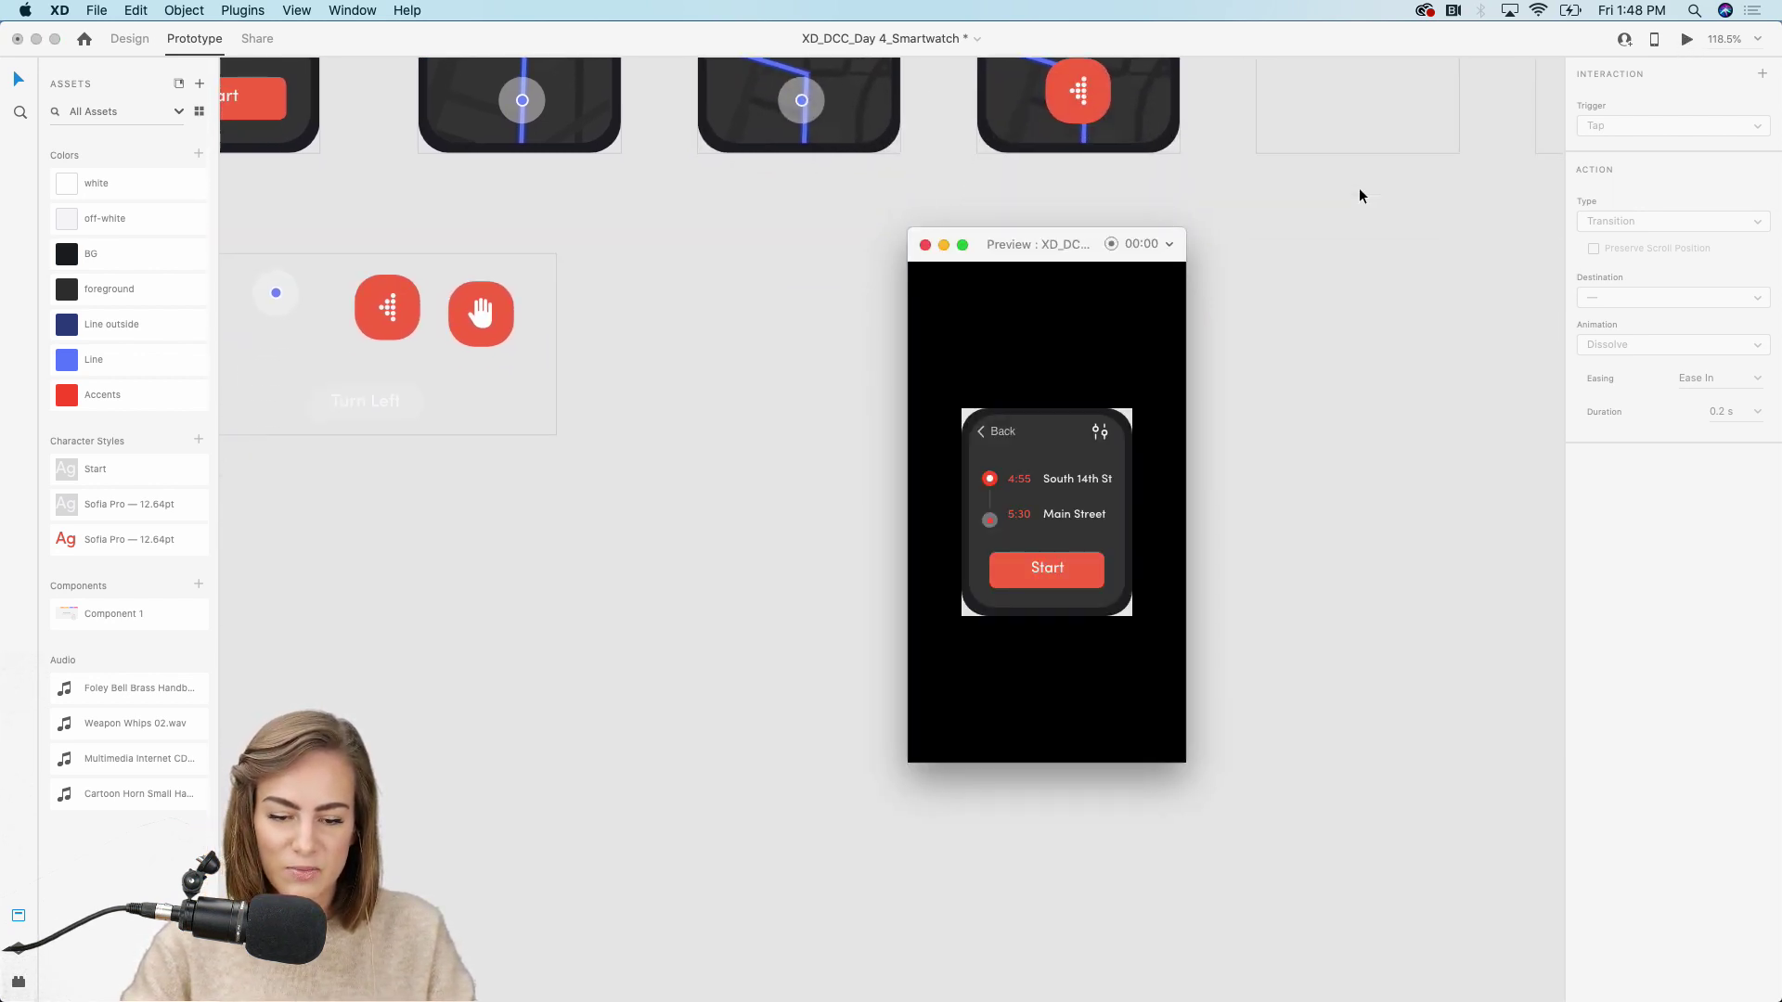
{"action": "left_click_drag", "start_coordinate": [1009, 248], "coordinate": [1030, 204]}
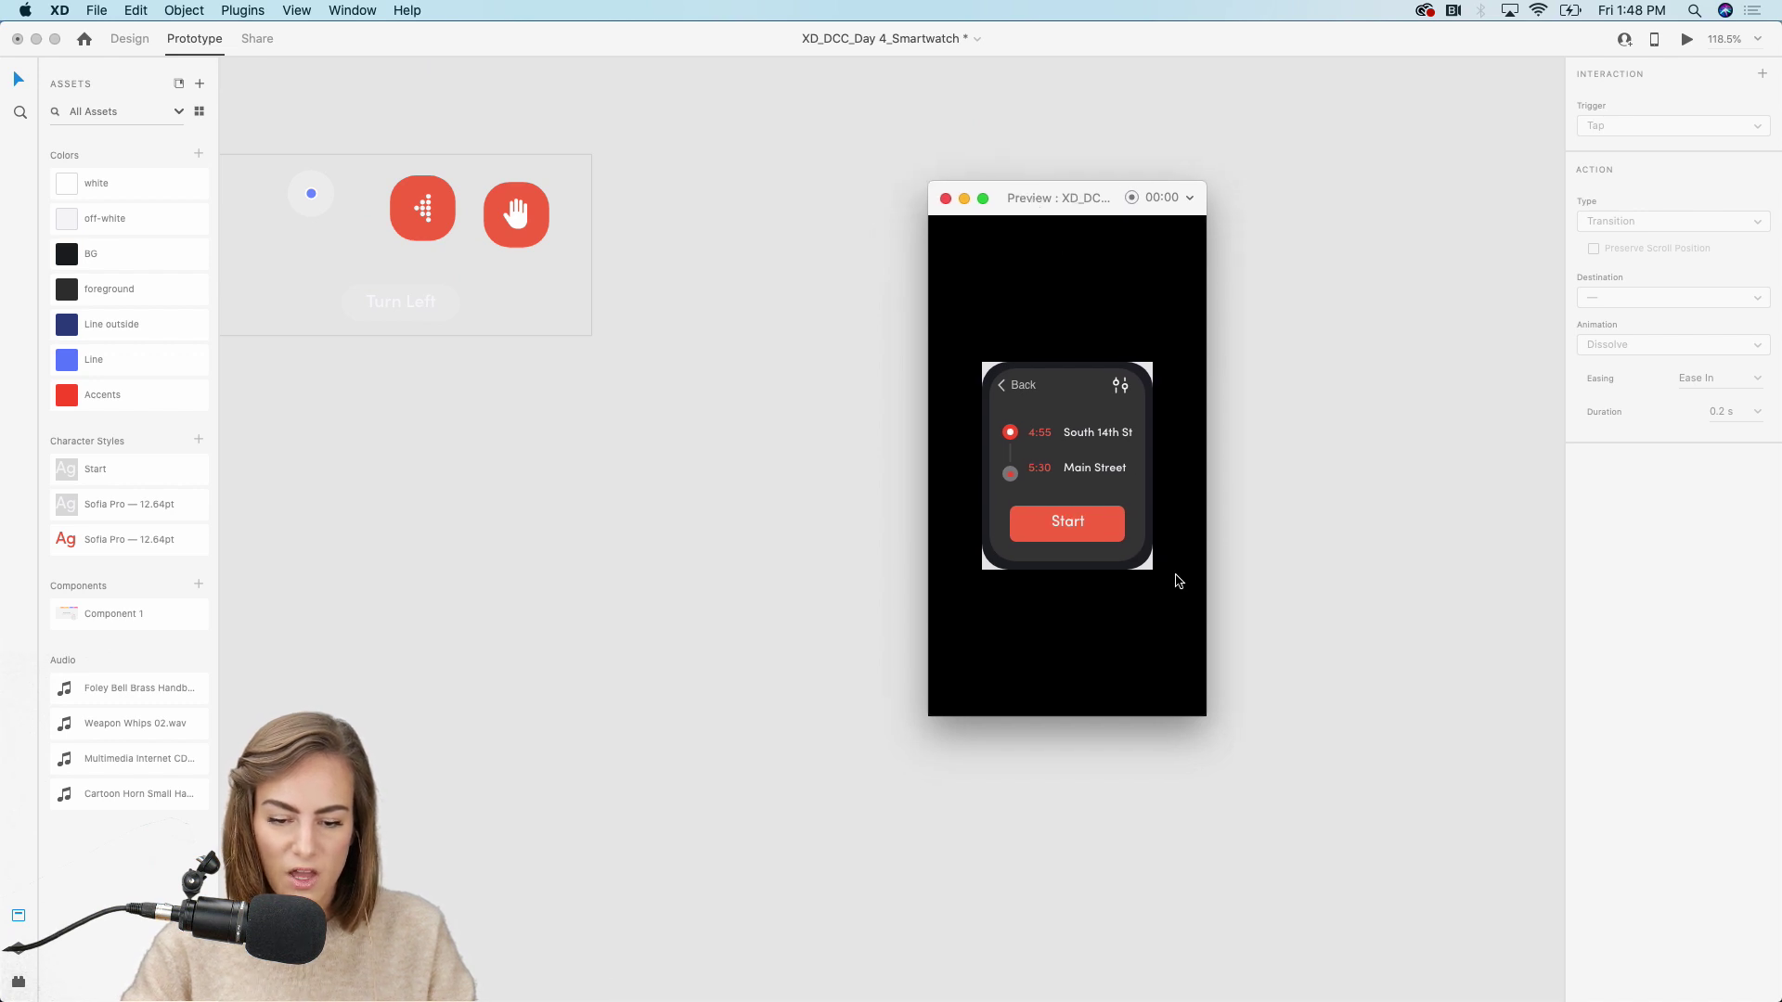
{"action": "left_click", "coordinate": [1069, 523]}
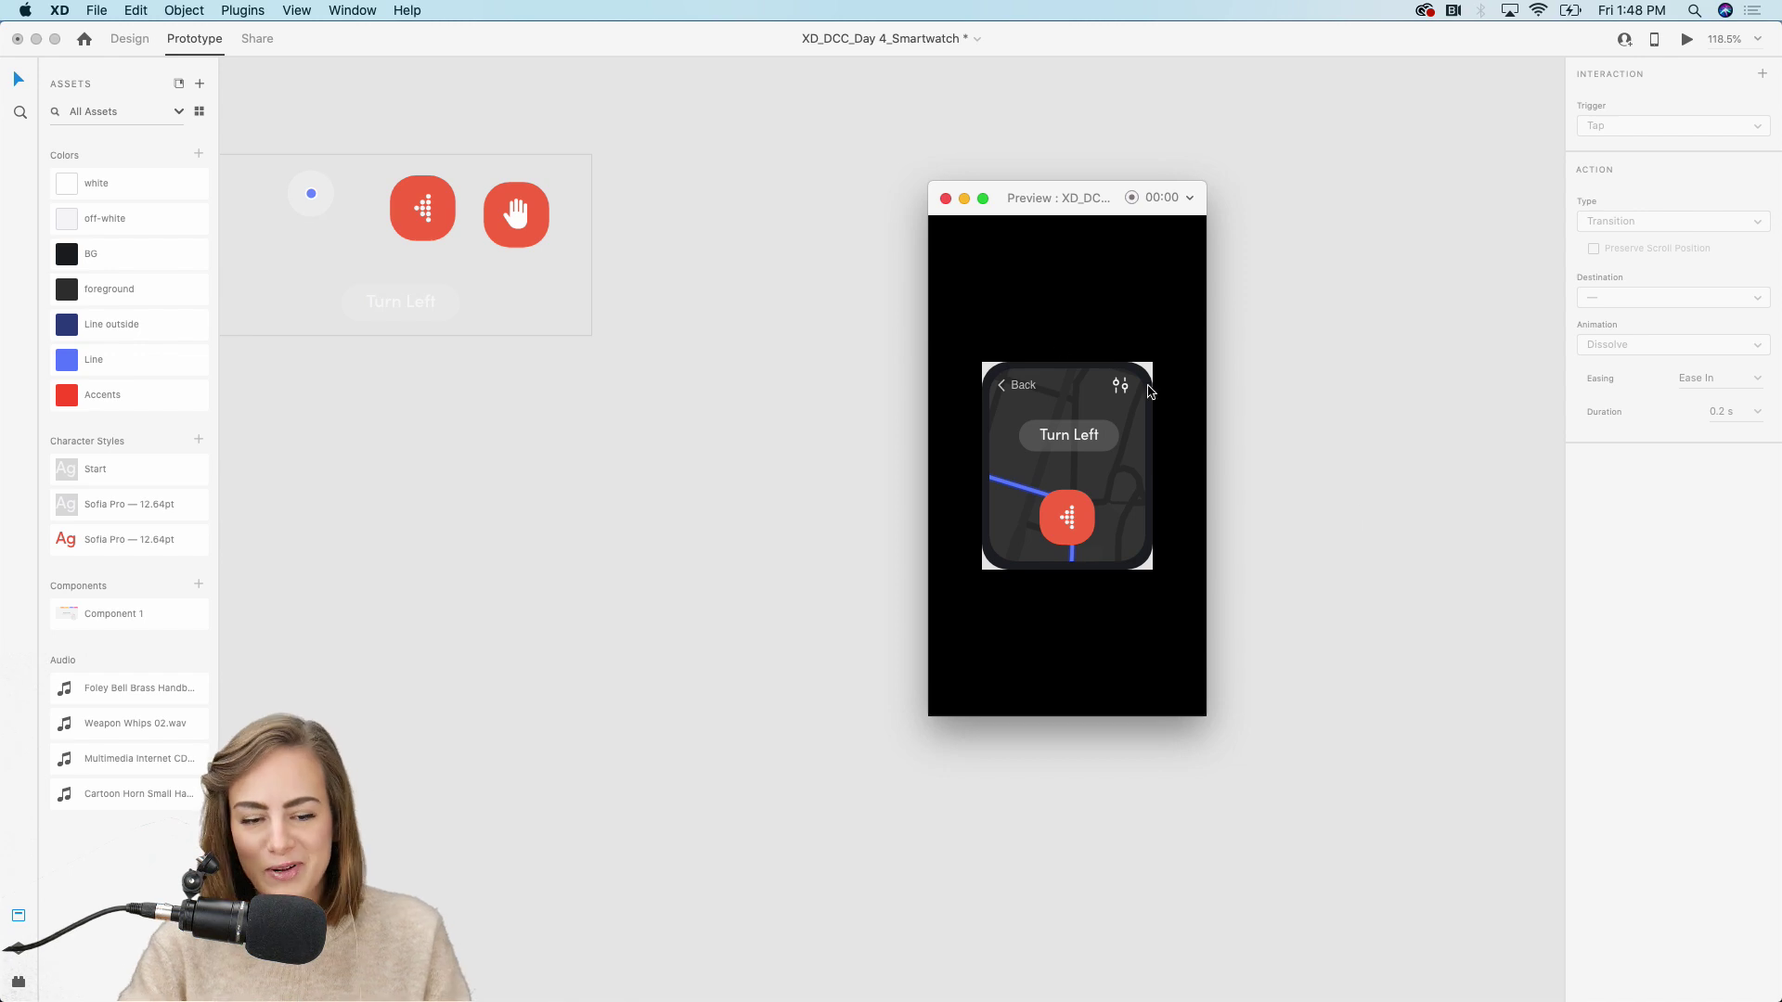
{"action": "left_click", "coordinate": [944, 198]}
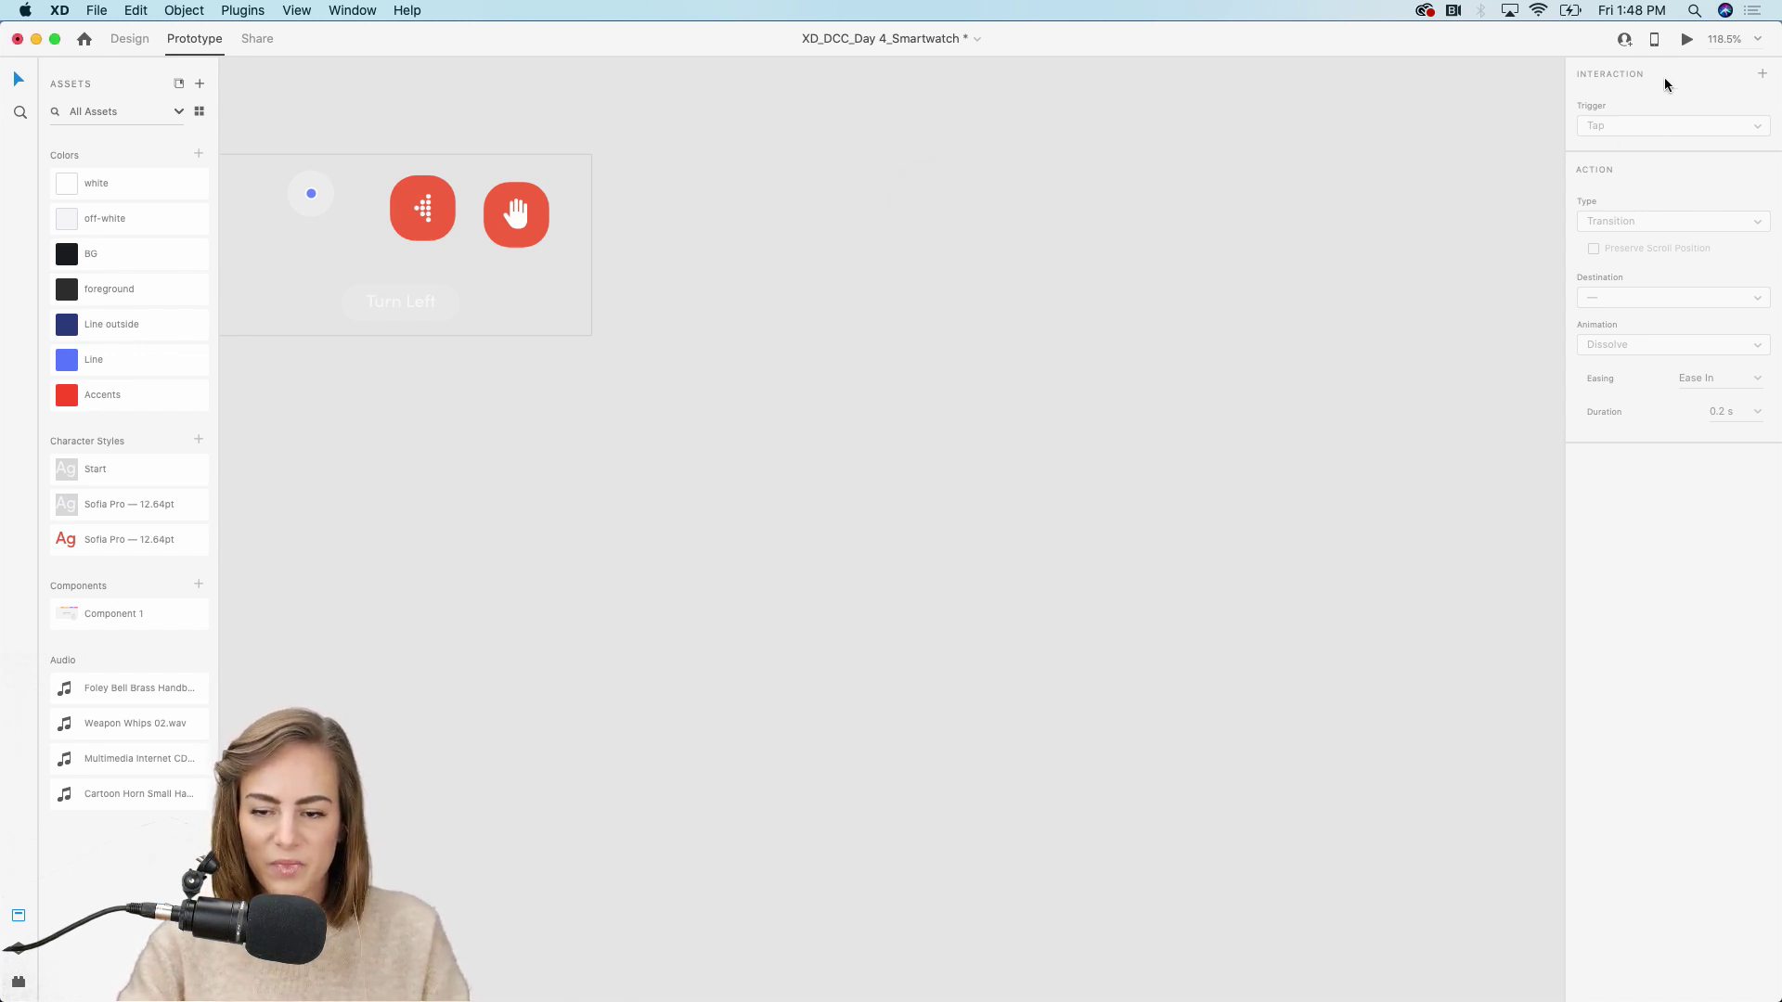
Reopen the preview, replay the ride from the Start button up to the left-turn alert, and close it again
{"action": "left_click", "coordinate": [1686, 39]}
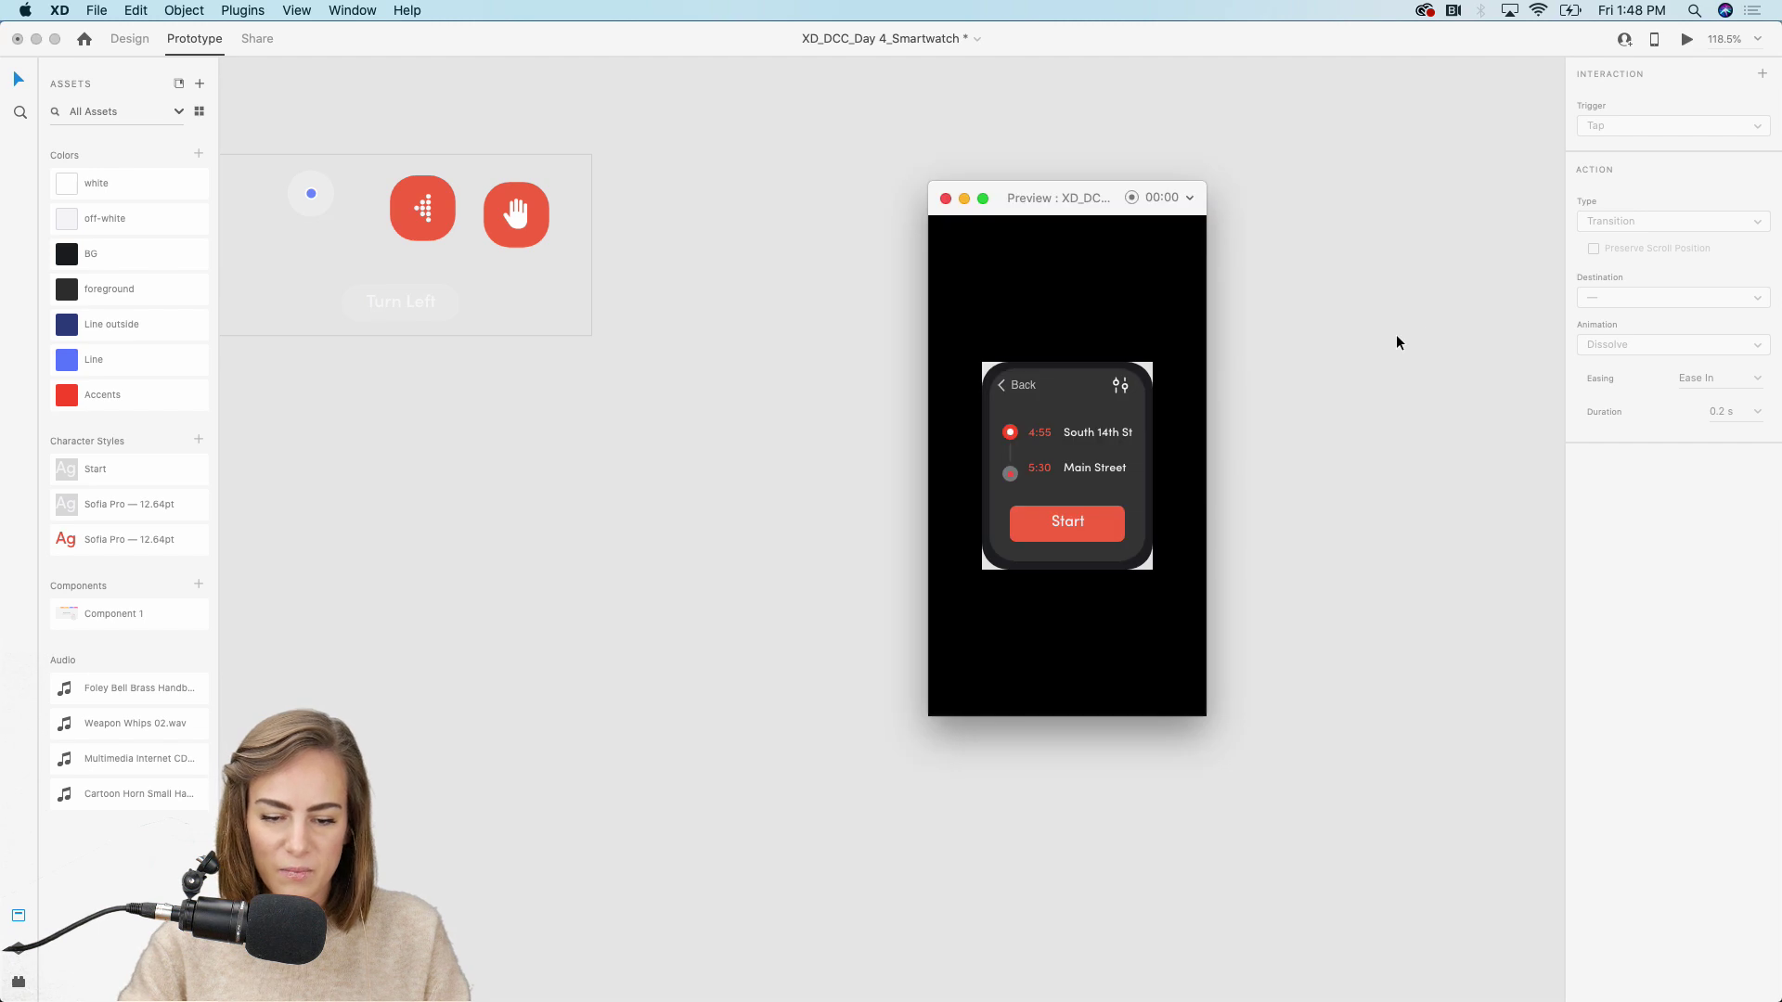
{"action": "left_click", "coordinate": [1095, 532]}
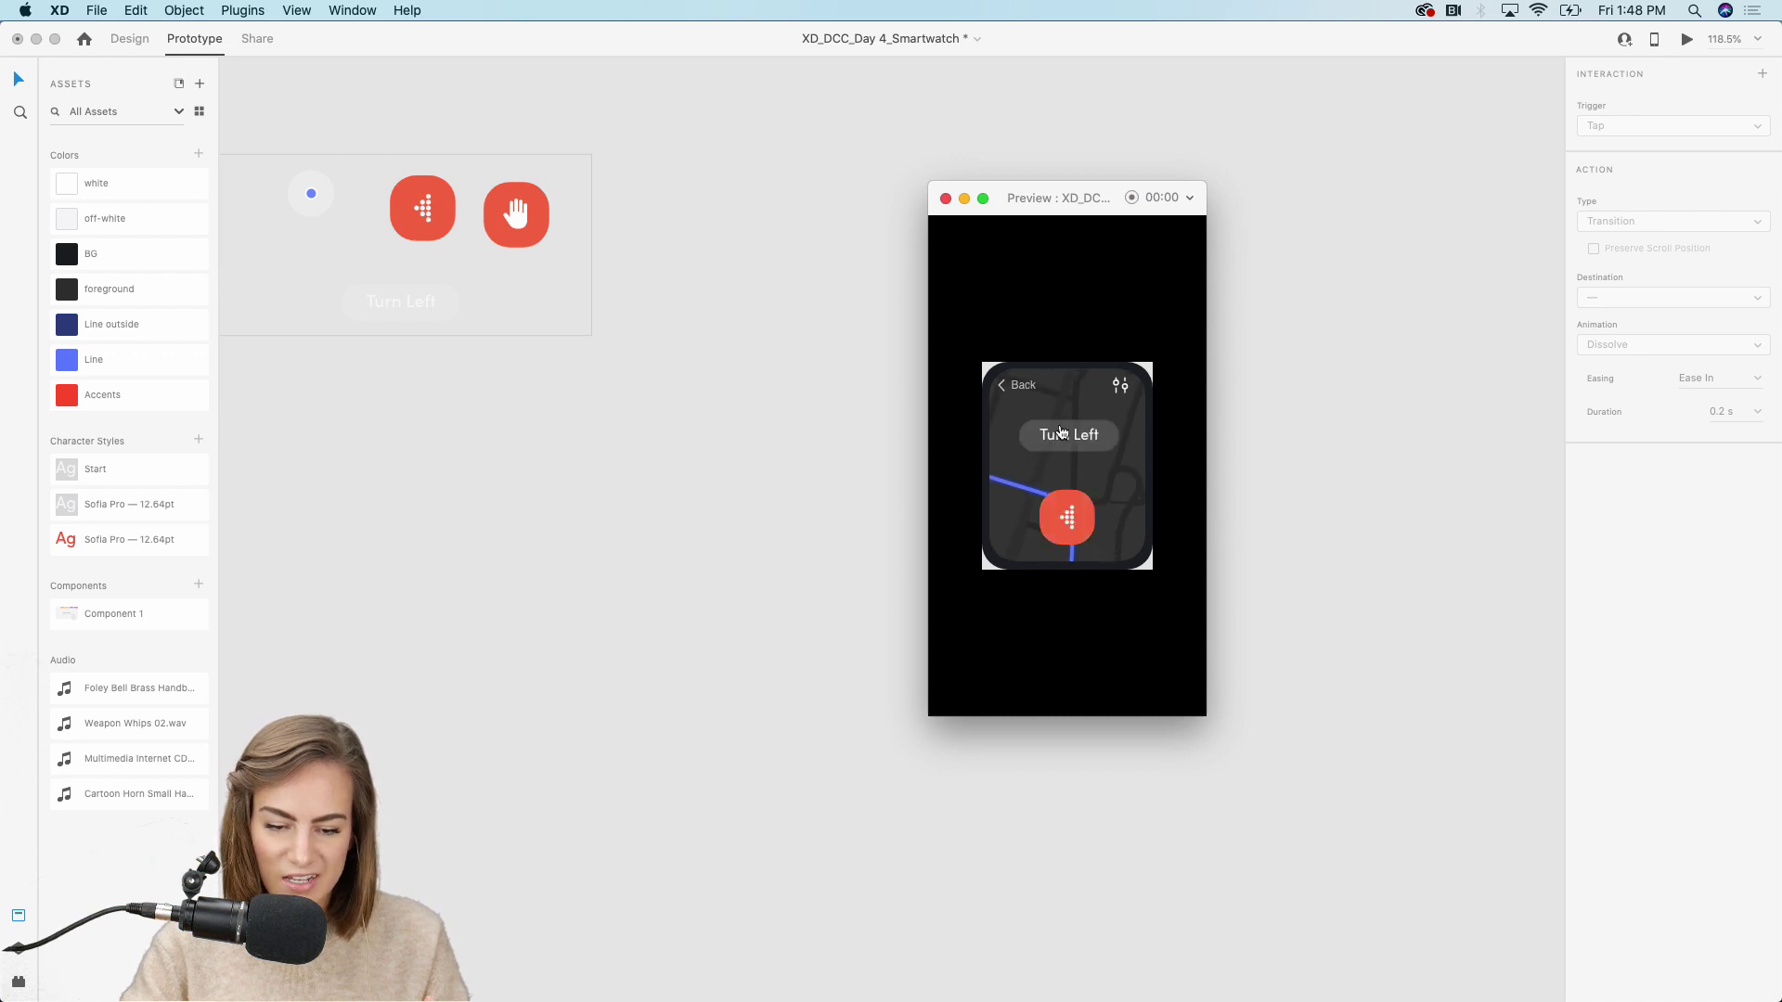
{"action": "left_click", "coordinate": [945, 198]}
{"action": "scroll", "coordinate": [1013, 339], "scroll_direction": "up", "scroll_amount": 10}
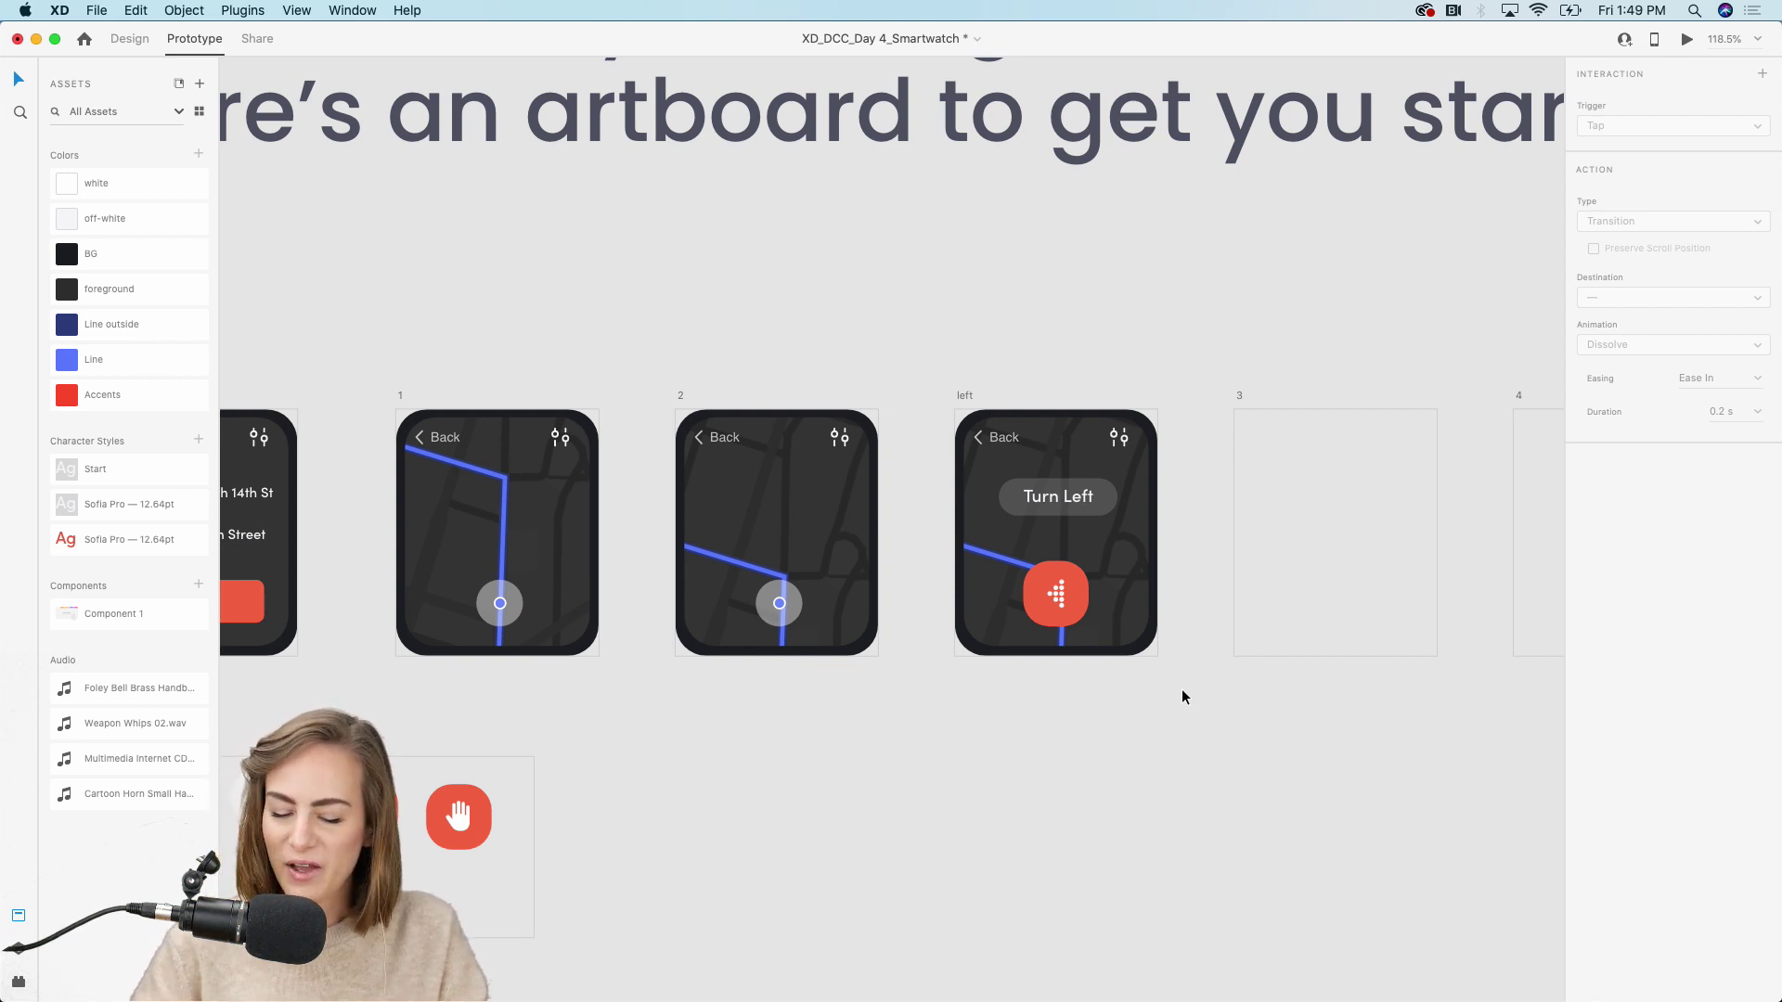
{"action": "left_click_drag", "start_coordinate": [1182, 696], "coordinate": [939, 414]}
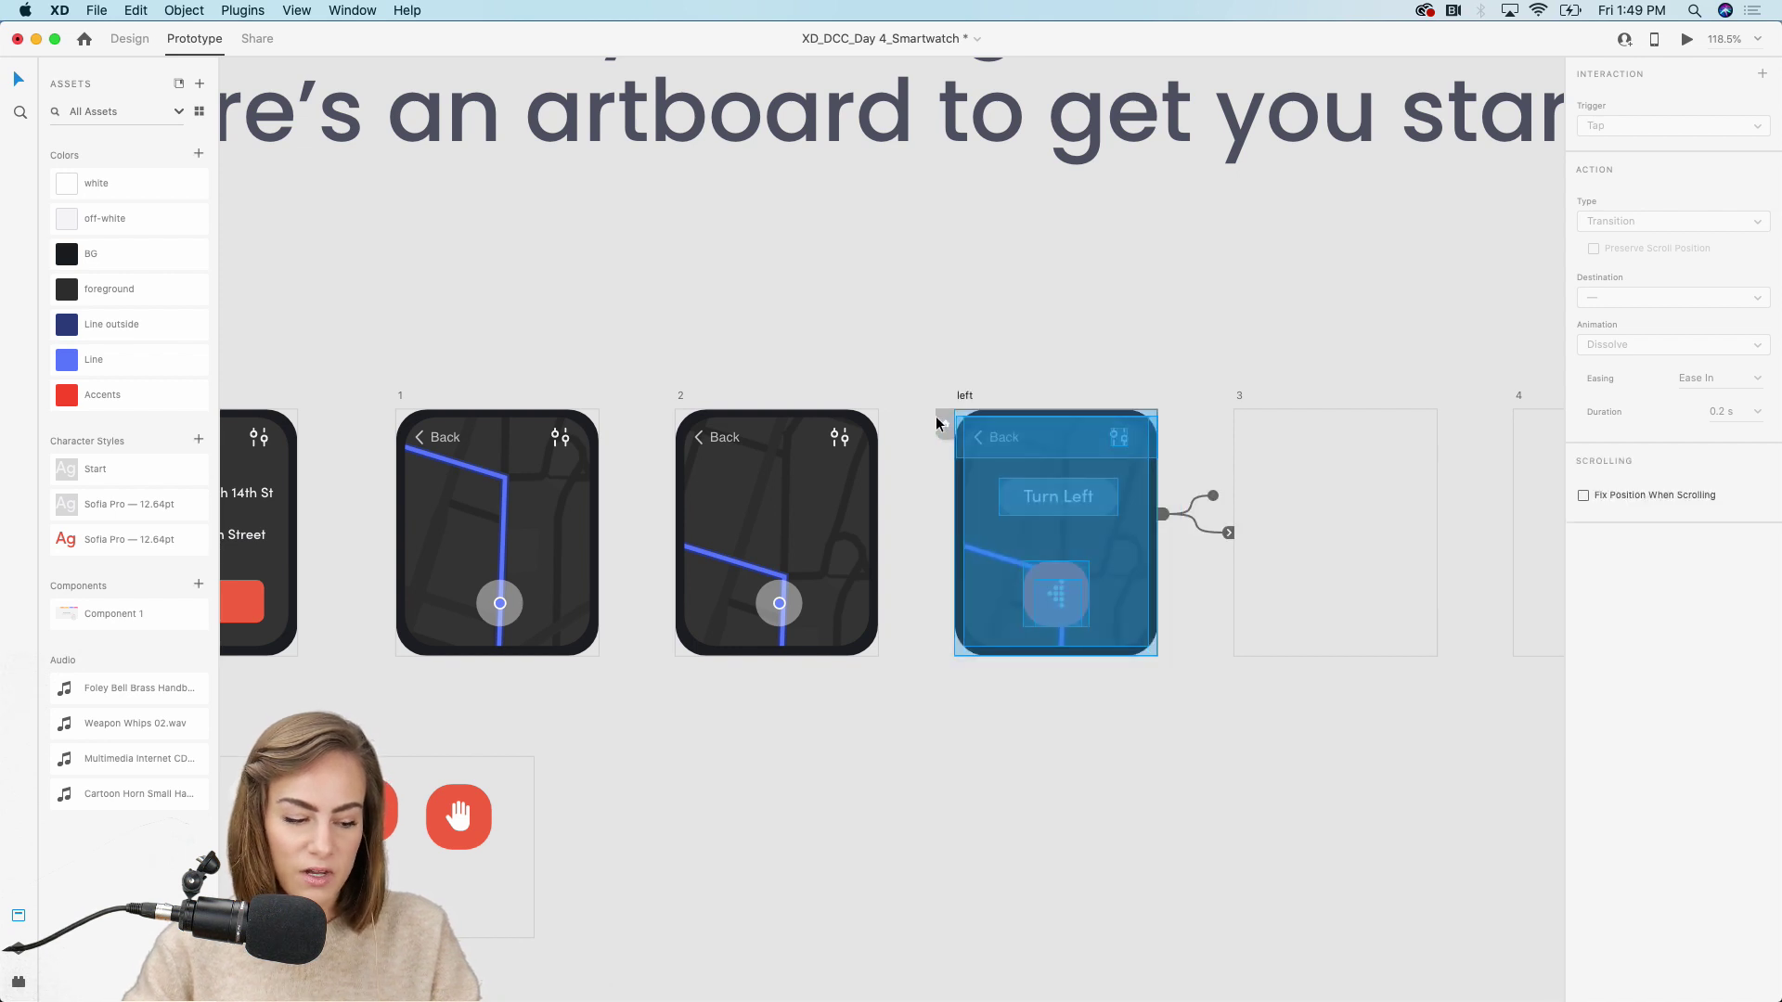
{"action": "left_click", "coordinate": [1083, 332]}
Switch to Design mode, select the Watch 44mm – 7 artboard, and examine the finished flow through the Stop screen on Watch 44mm – 23
{"action": "left_click", "coordinate": [130, 39]}
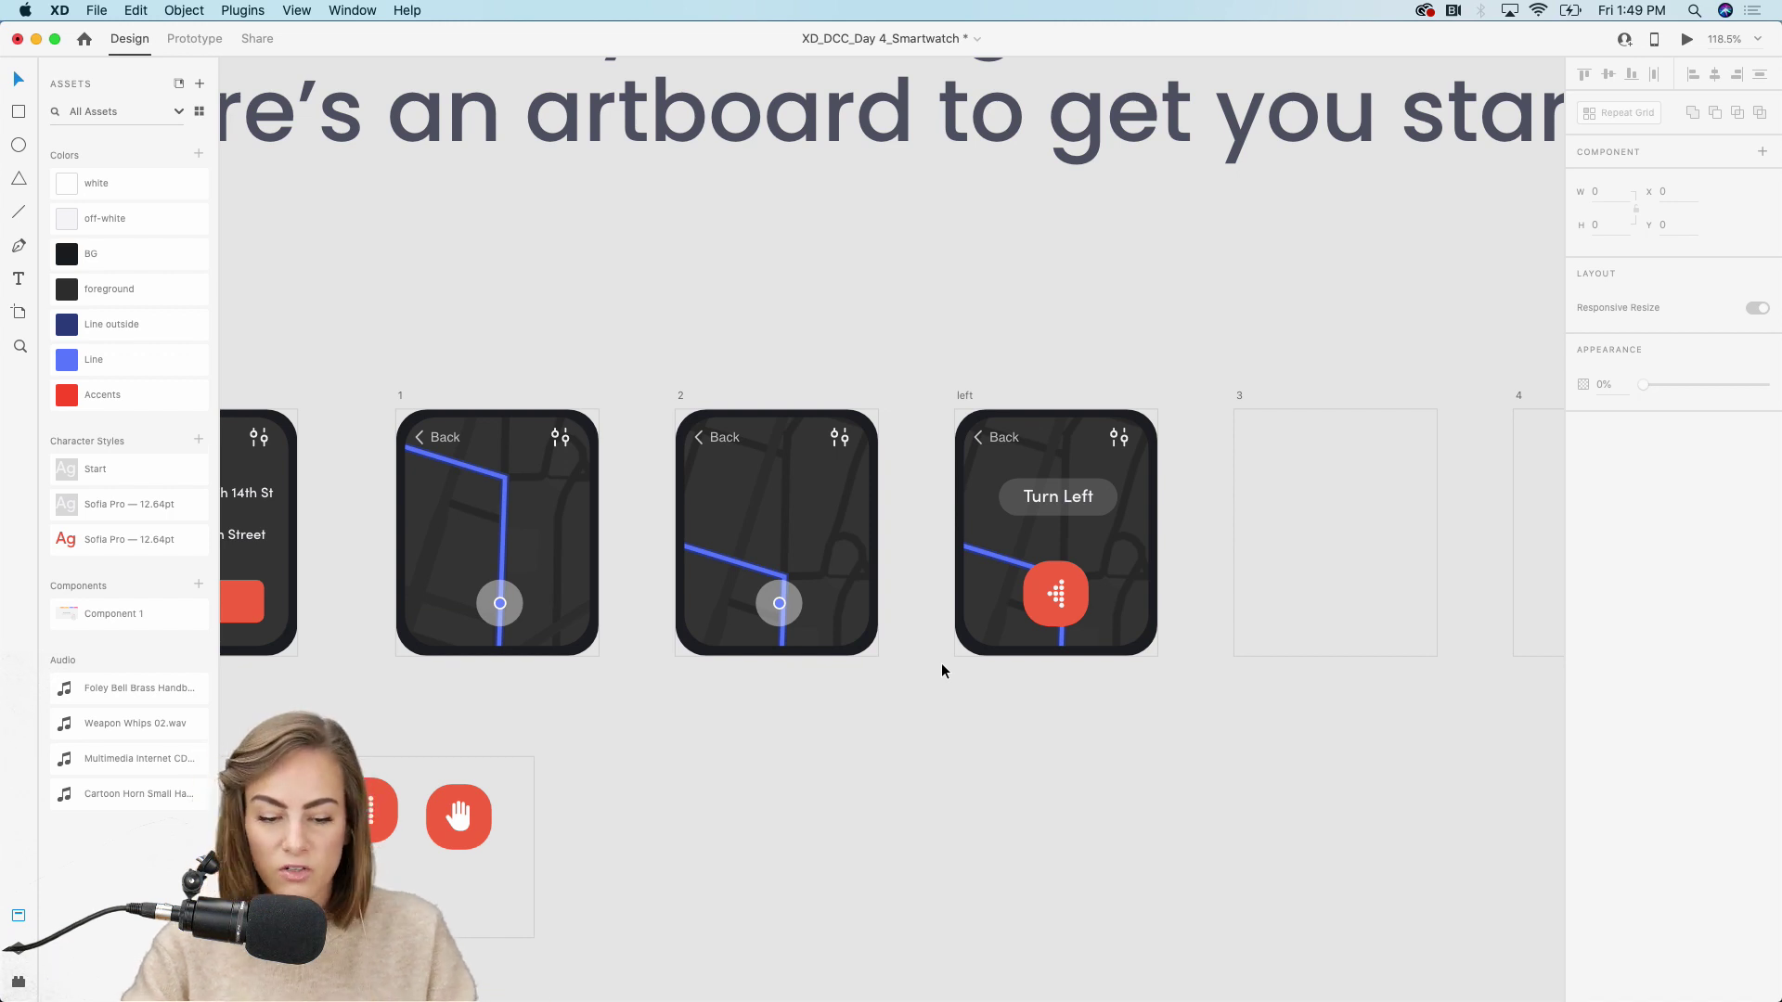
{"action": "scroll", "coordinate": [943, 676], "scroll_direction": "down", "scroll_amount": 5}
{"action": "scroll", "coordinate": [942, 676], "scroll_direction": "right", "scroll_amount": 15}
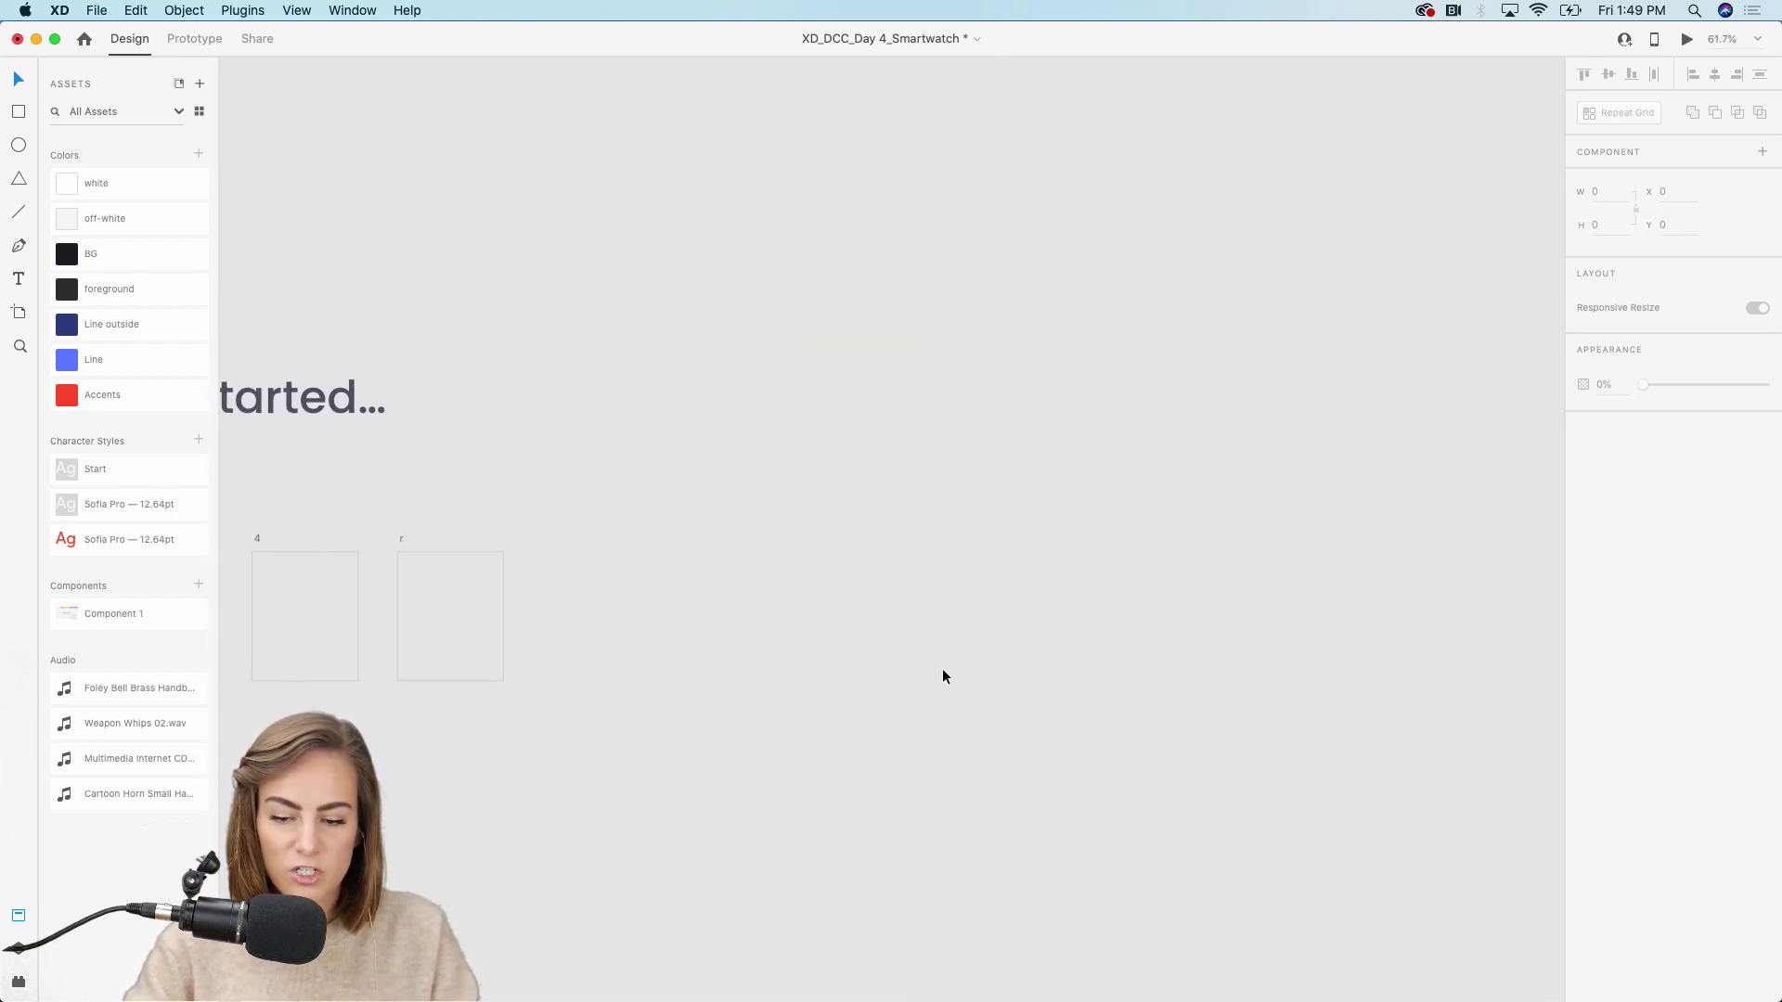
{"action": "scroll", "coordinate": [943, 677], "scroll_direction": "right", "scroll_amount": 10}
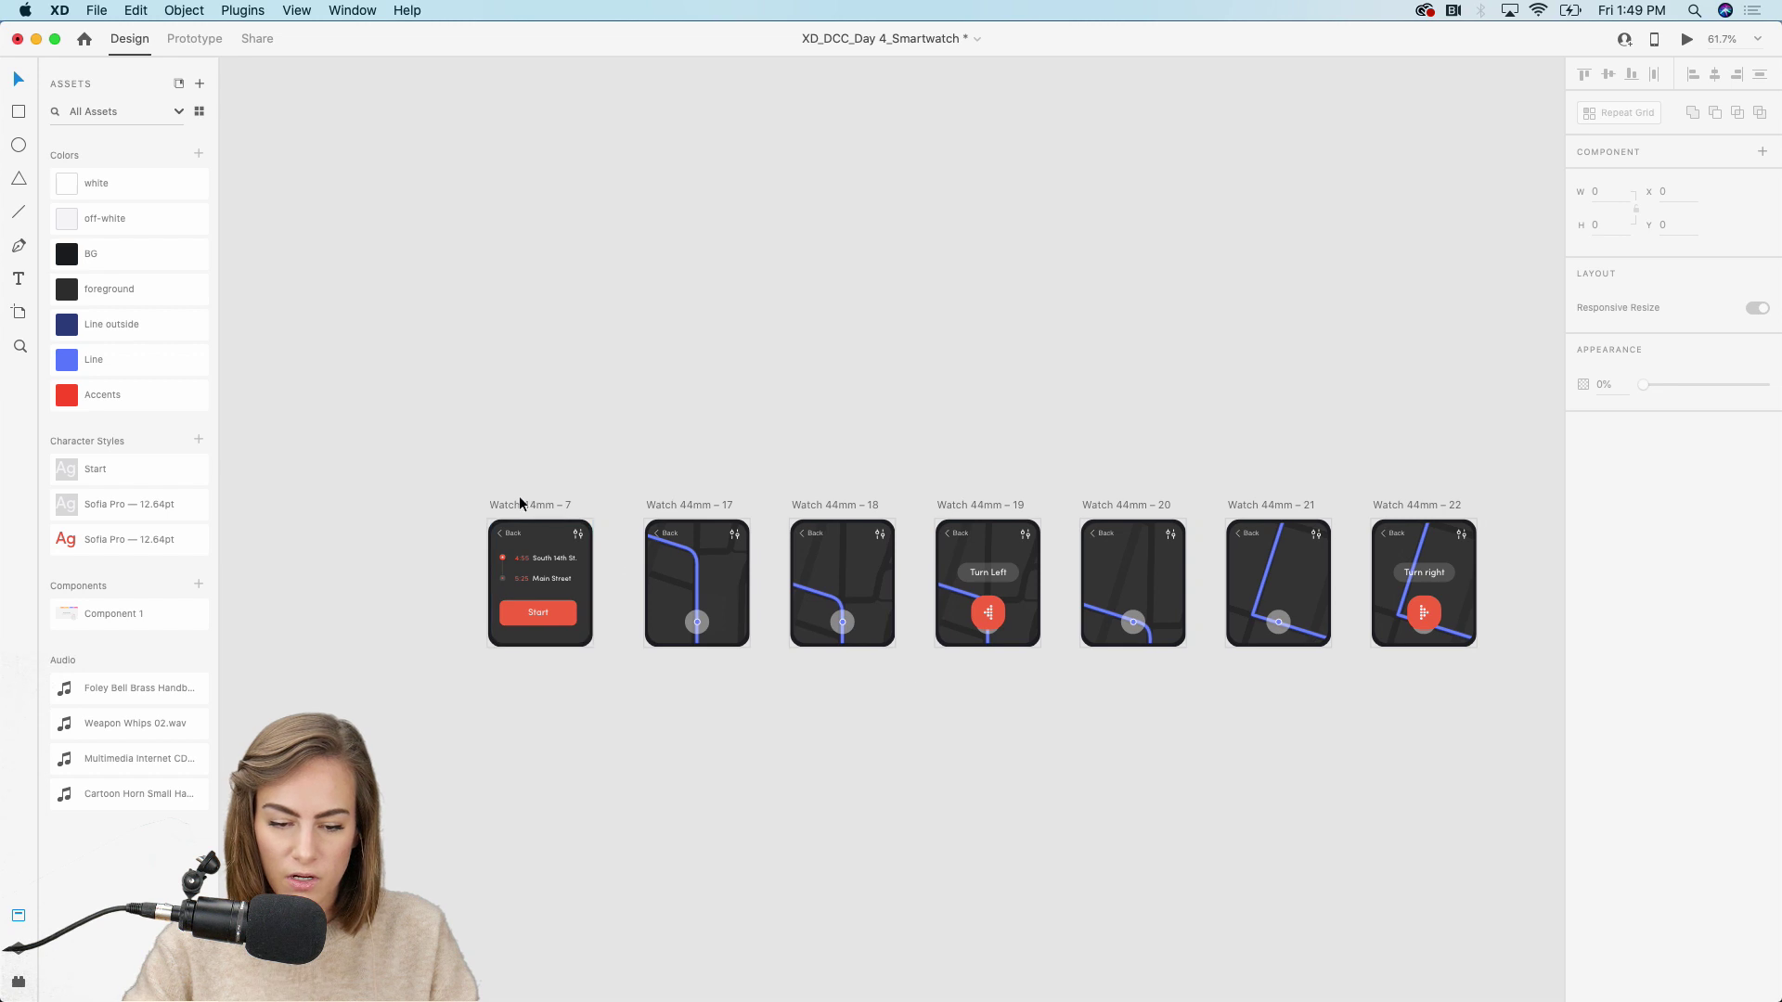
{"action": "left_click", "coordinate": [520, 505]}
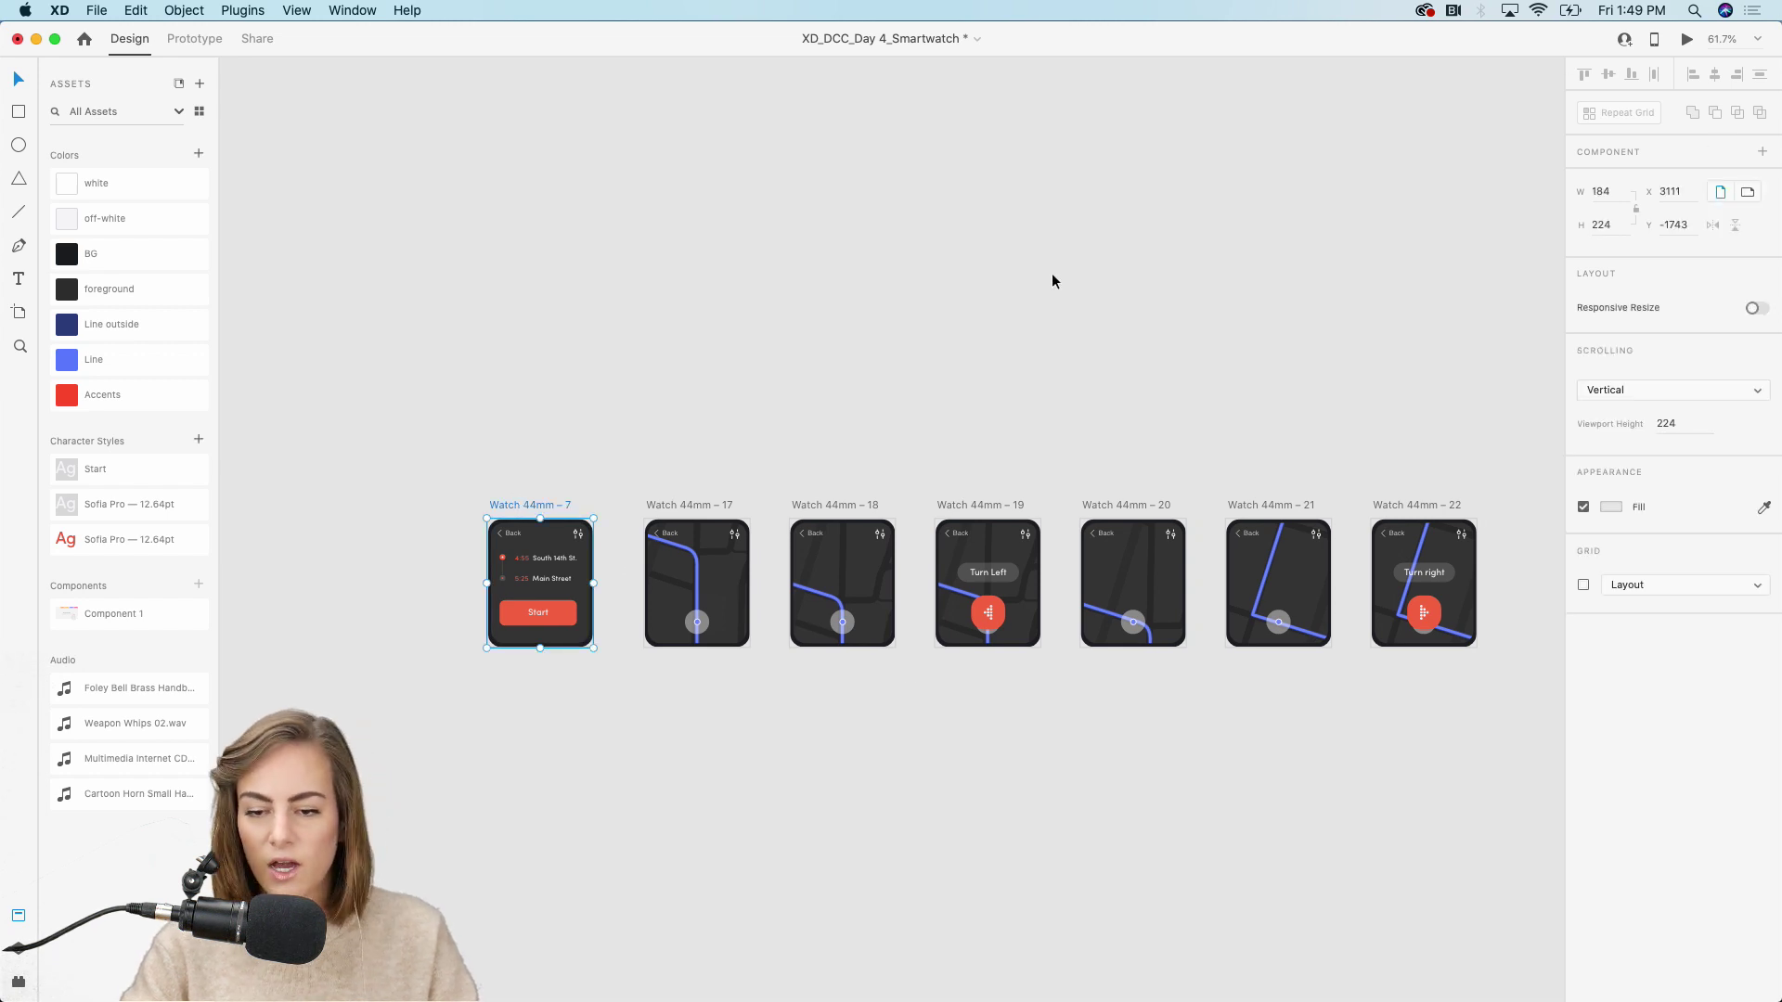
{"action": "key", "text": "super+equal"}
{"action": "scroll", "coordinate": [1050, 273], "scroll_direction": "left", "scroll_amount": 5}
{"action": "scroll", "coordinate": [1050, 272], "scroll_direction": "down", "scroll_amount": 2}
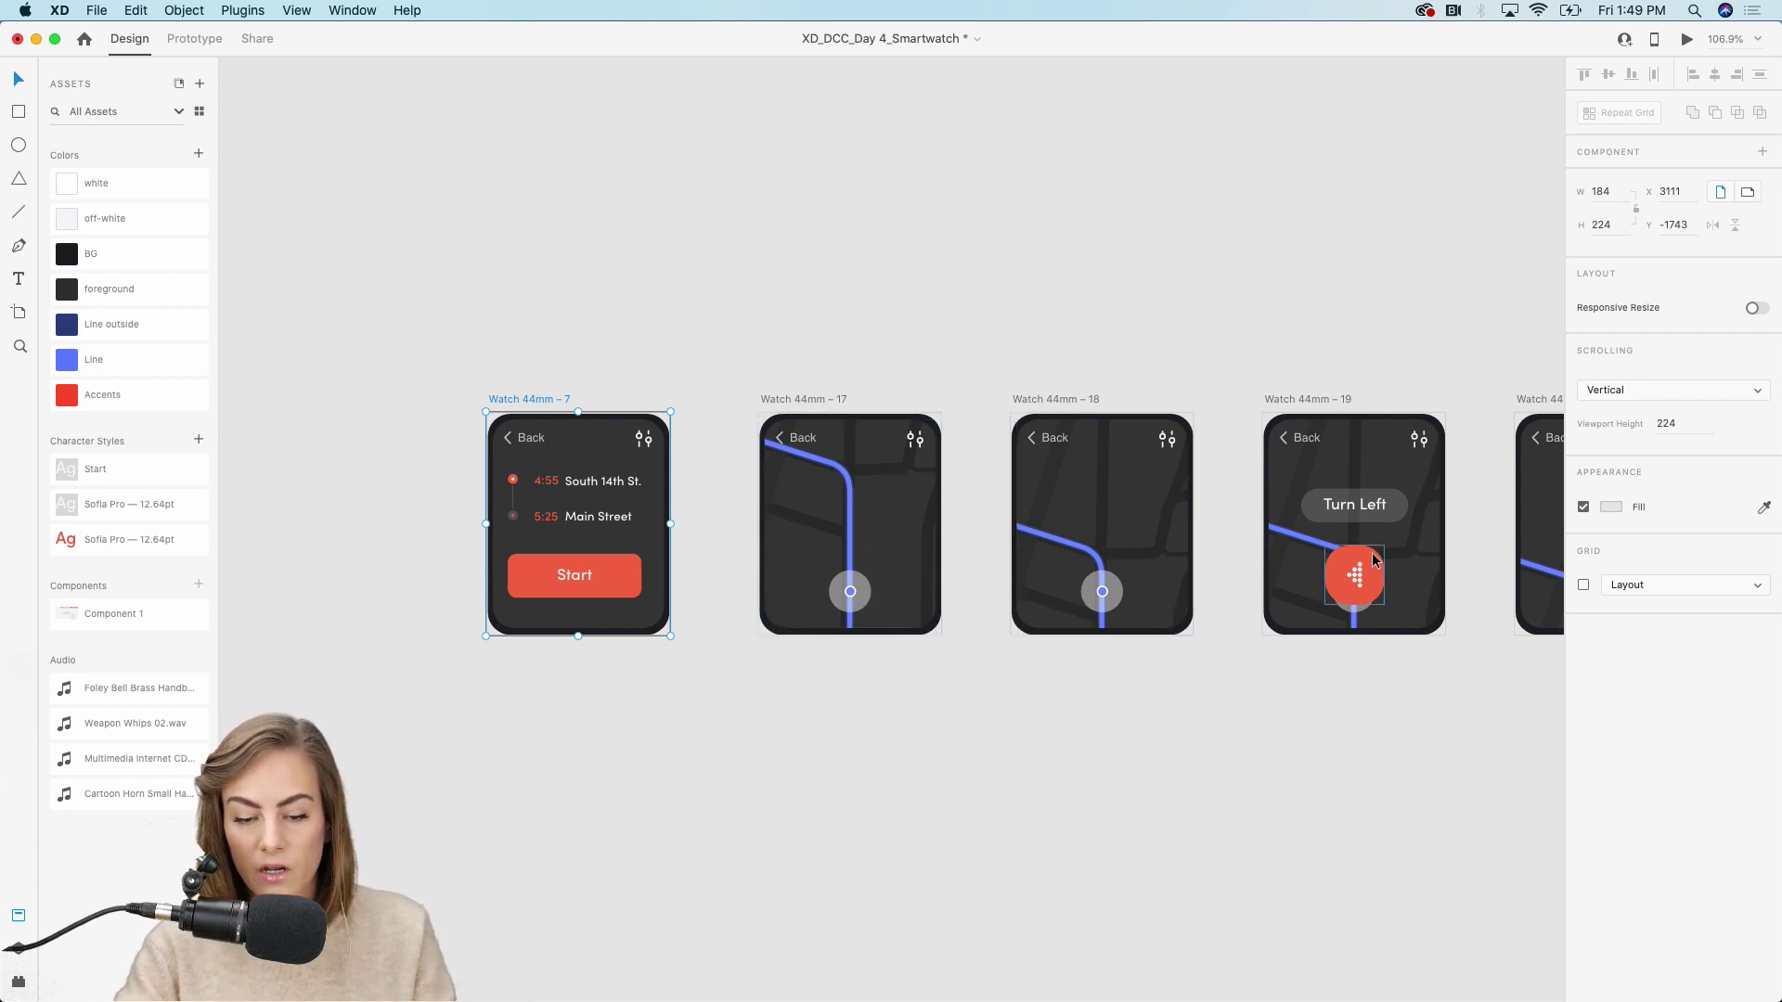
{"action": "scroll", "coordinate": [773, 516], "scroll_direction": "right", "scroll_amount": 10}
{"action": "scroll", "coordinate": [773, 516], "scroll_direction": "up", "scroll_amount": 1}
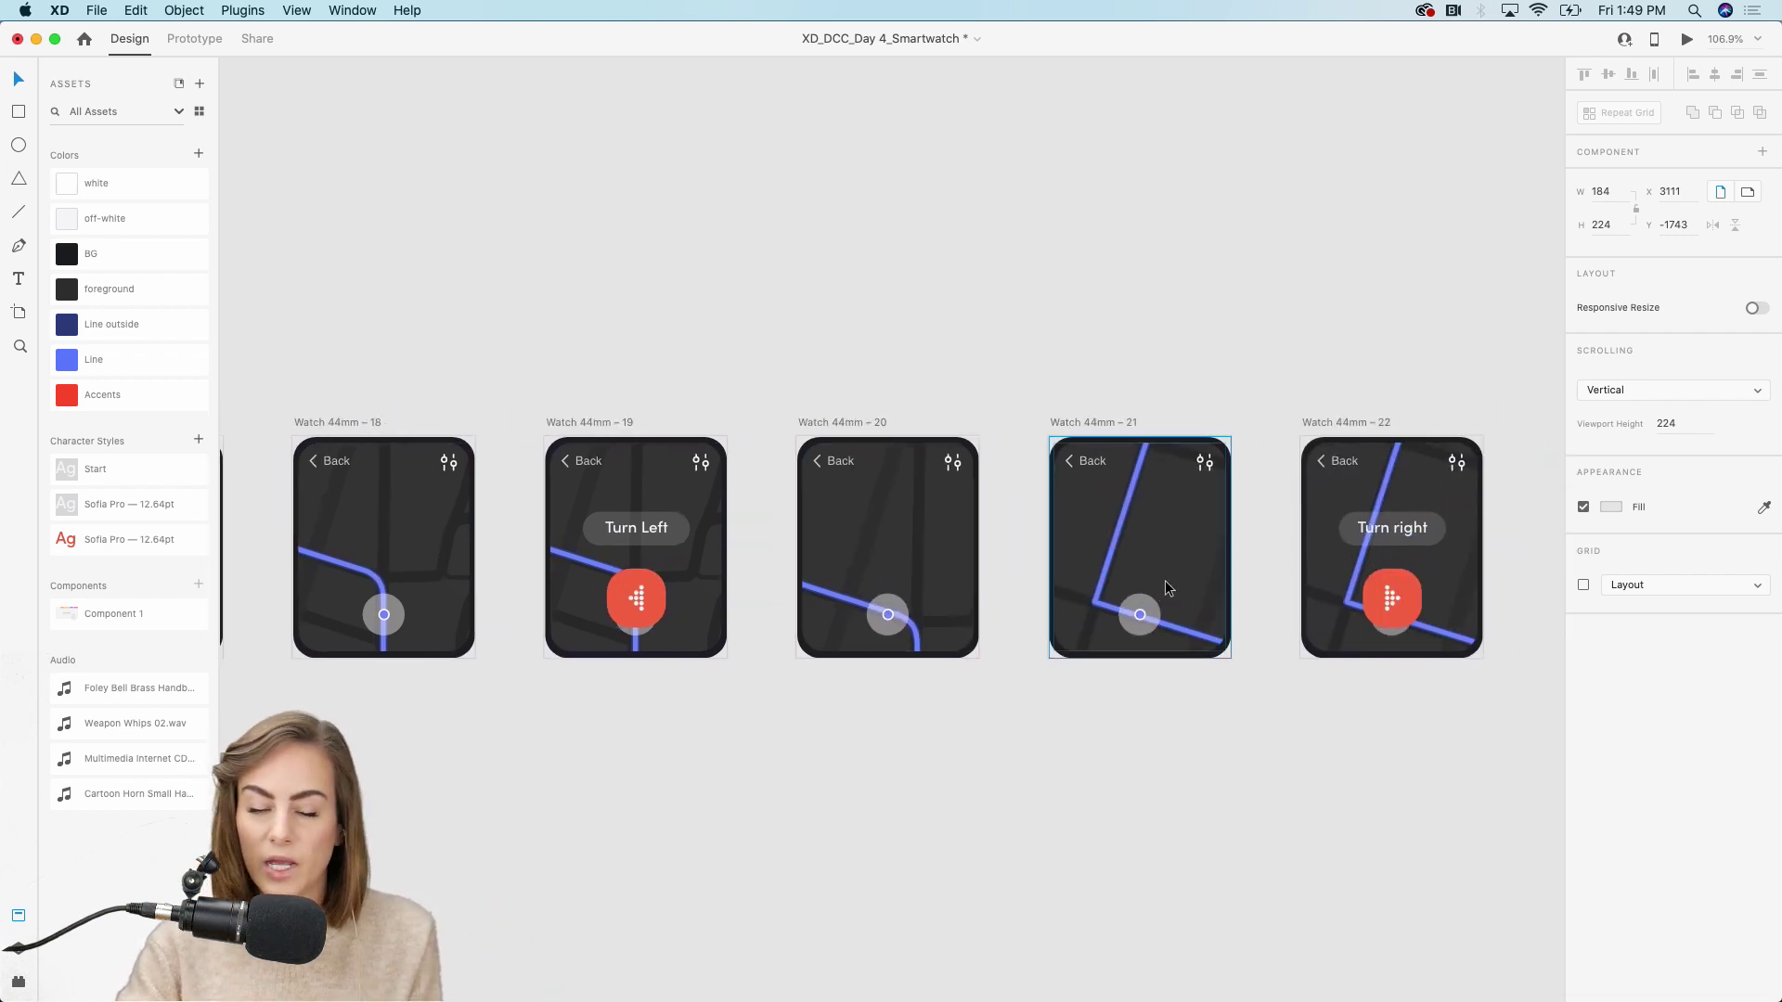
{"action": "scroll", "coordinate": [1164, 586], "scroll_direction": "right", "scroll_amount": 3}
{"action": "scroll", "coordinate": [1164, 587], "scroll_direction": "up", "scroll_amount": 1}
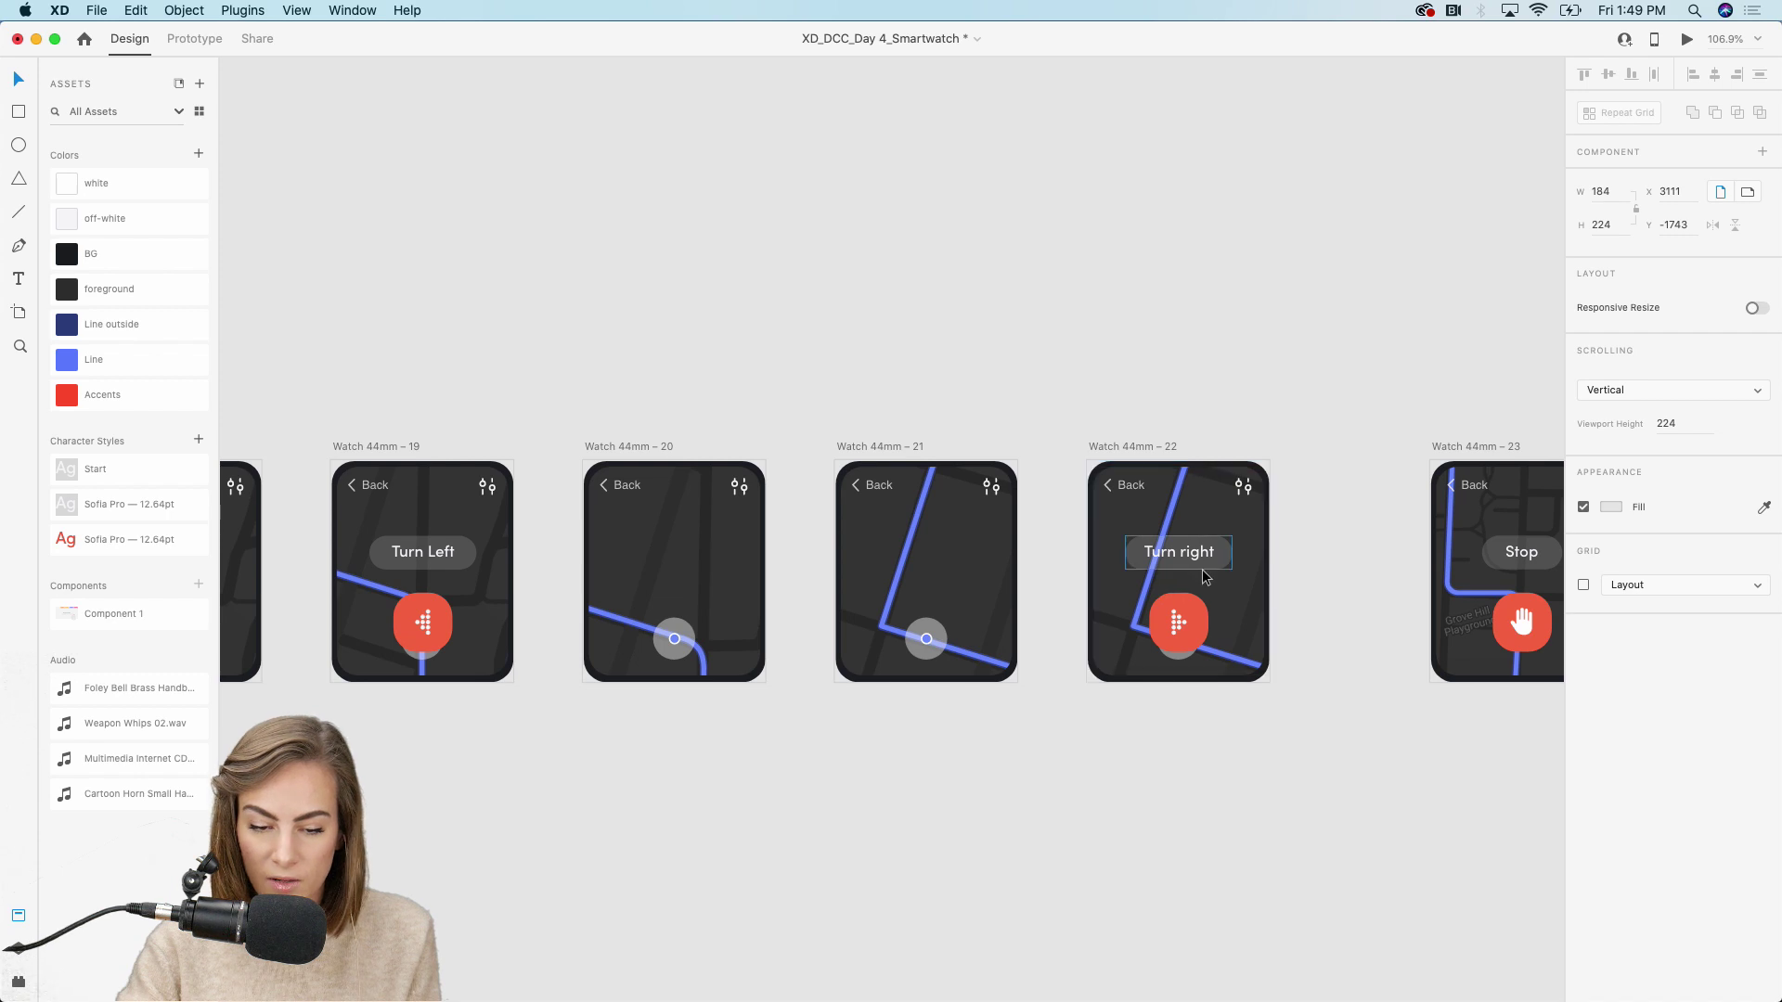
{"action": "scroll", "coordinate": [1187, 610], "scroll_direction": "left", "scroll_amount": 14}
{"action": "scroll", "coordinate": [1188, 610], "scroll_direction": "down", "scroll_amount": 1}
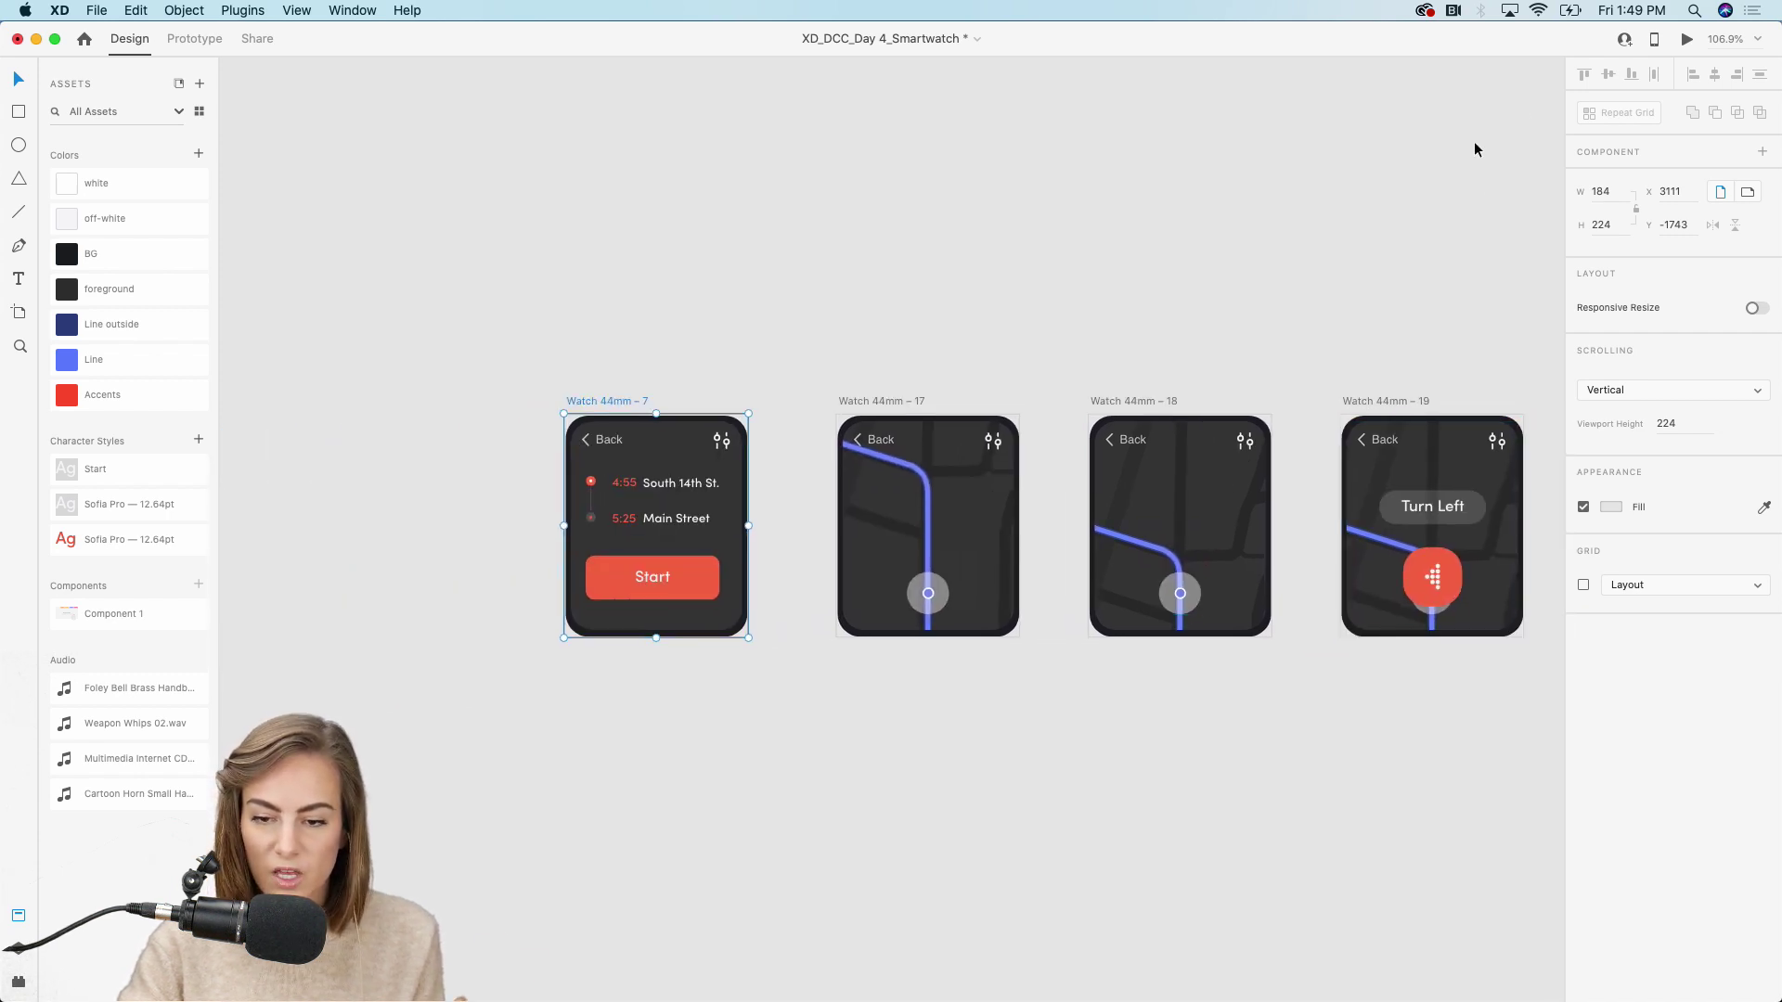
Preview the finished flow from the Watch 44mm – 7 artboard, play the ride through to the Turn right alert, and close the preview
{"action": "left_click", "coordinate": [1686, 38]}
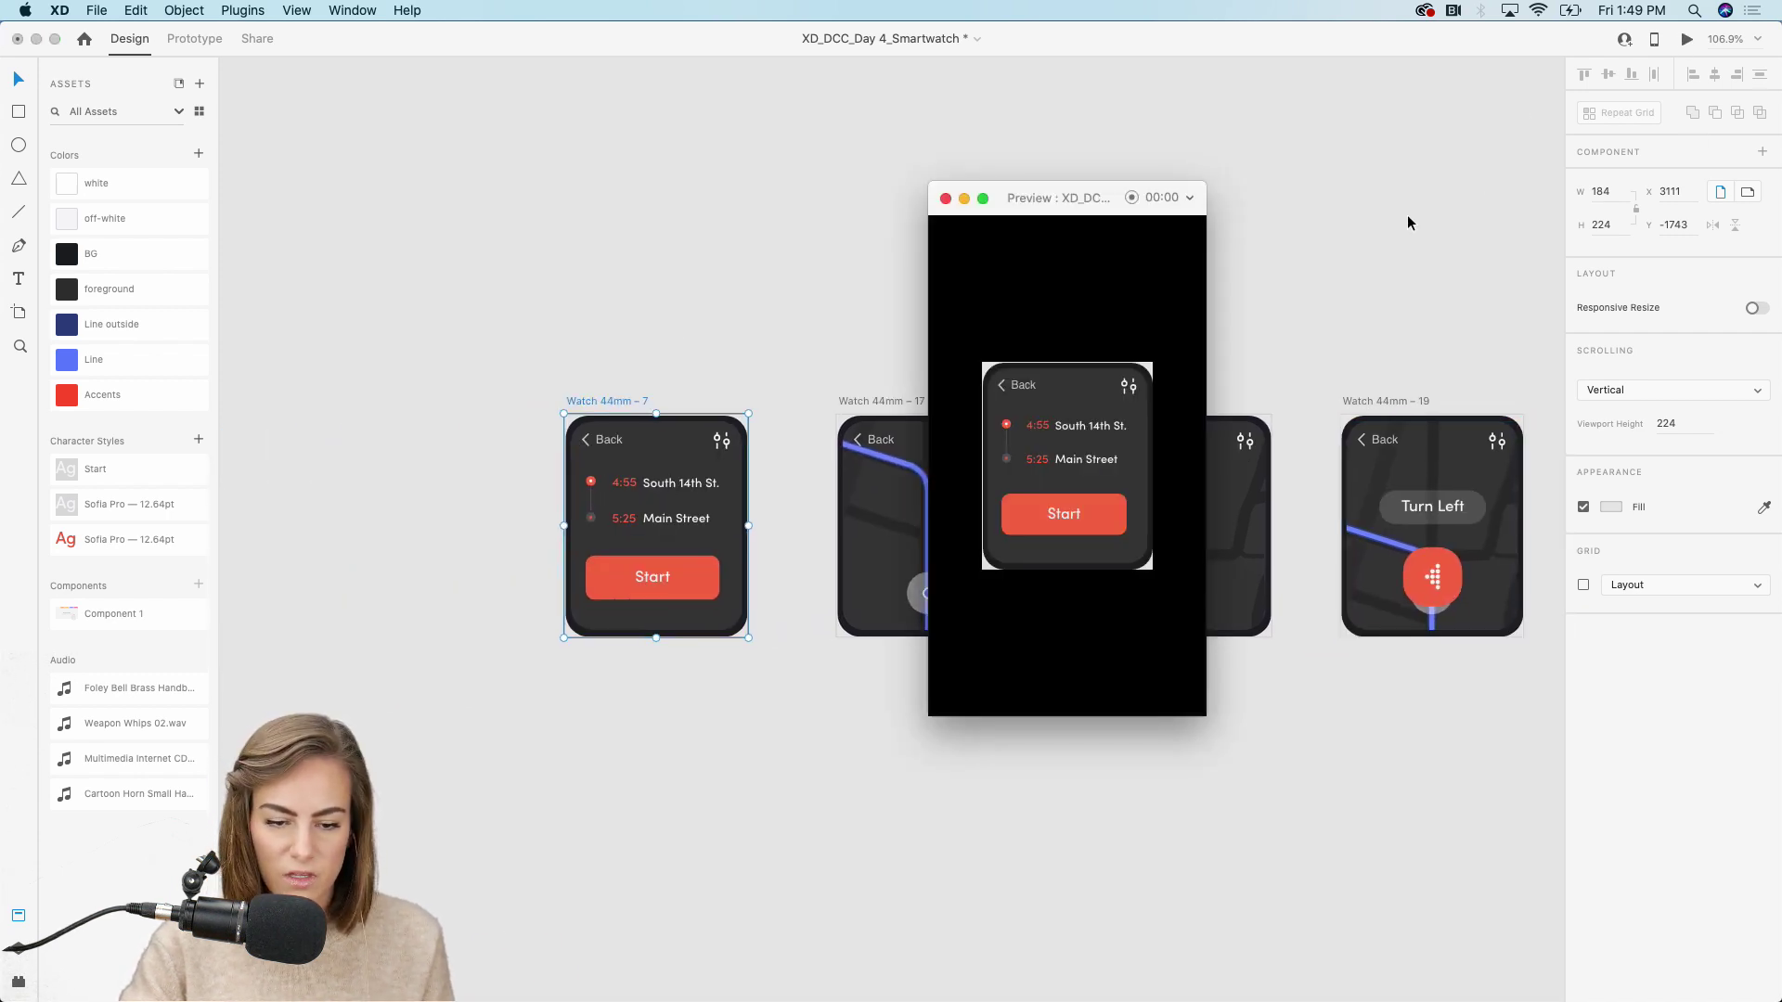
{"action": "scroll", "coordinate": [1406, 215], "scroll_direction": "down", "scroll_amount": 3}
{"action": "scroll", "coordinate": [1406, 222], "scroll_direction": "down", "scroll_amount": 3}
{"action": "left_click_drag", "start_coordinate": [1092, 193], "coordinate": [1104, 247]}
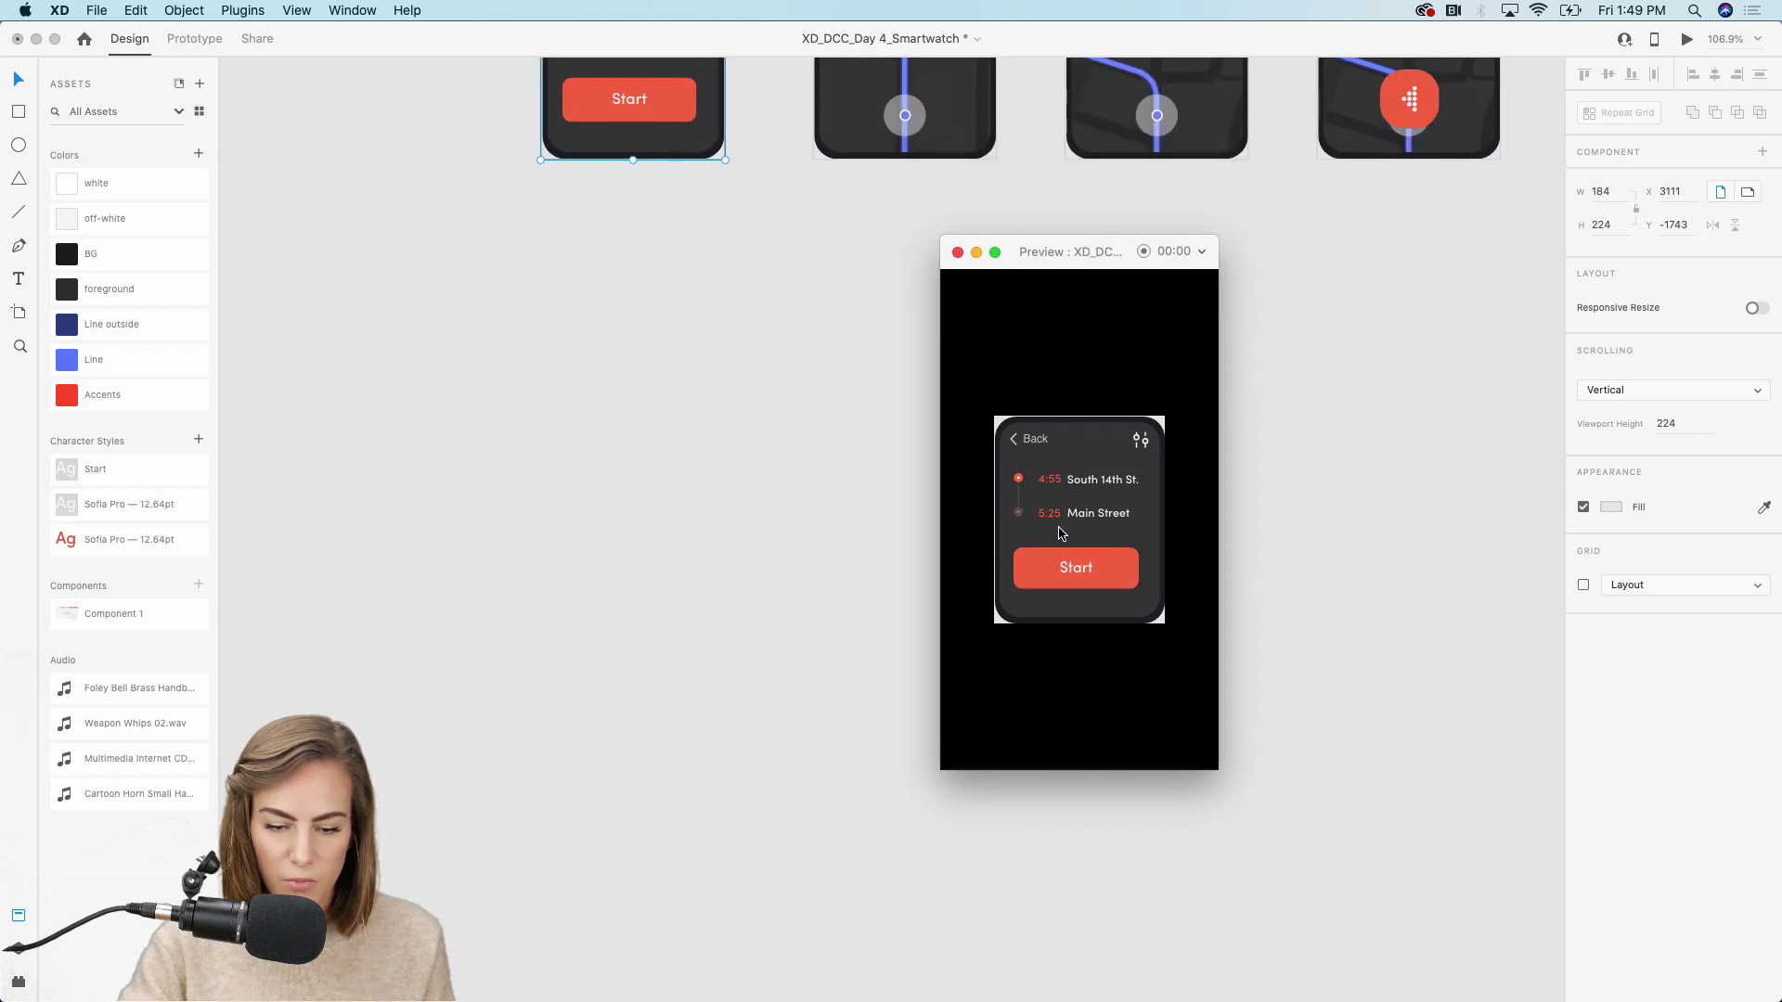
{"action": "left_click", "coordinate": [1059, 574]}
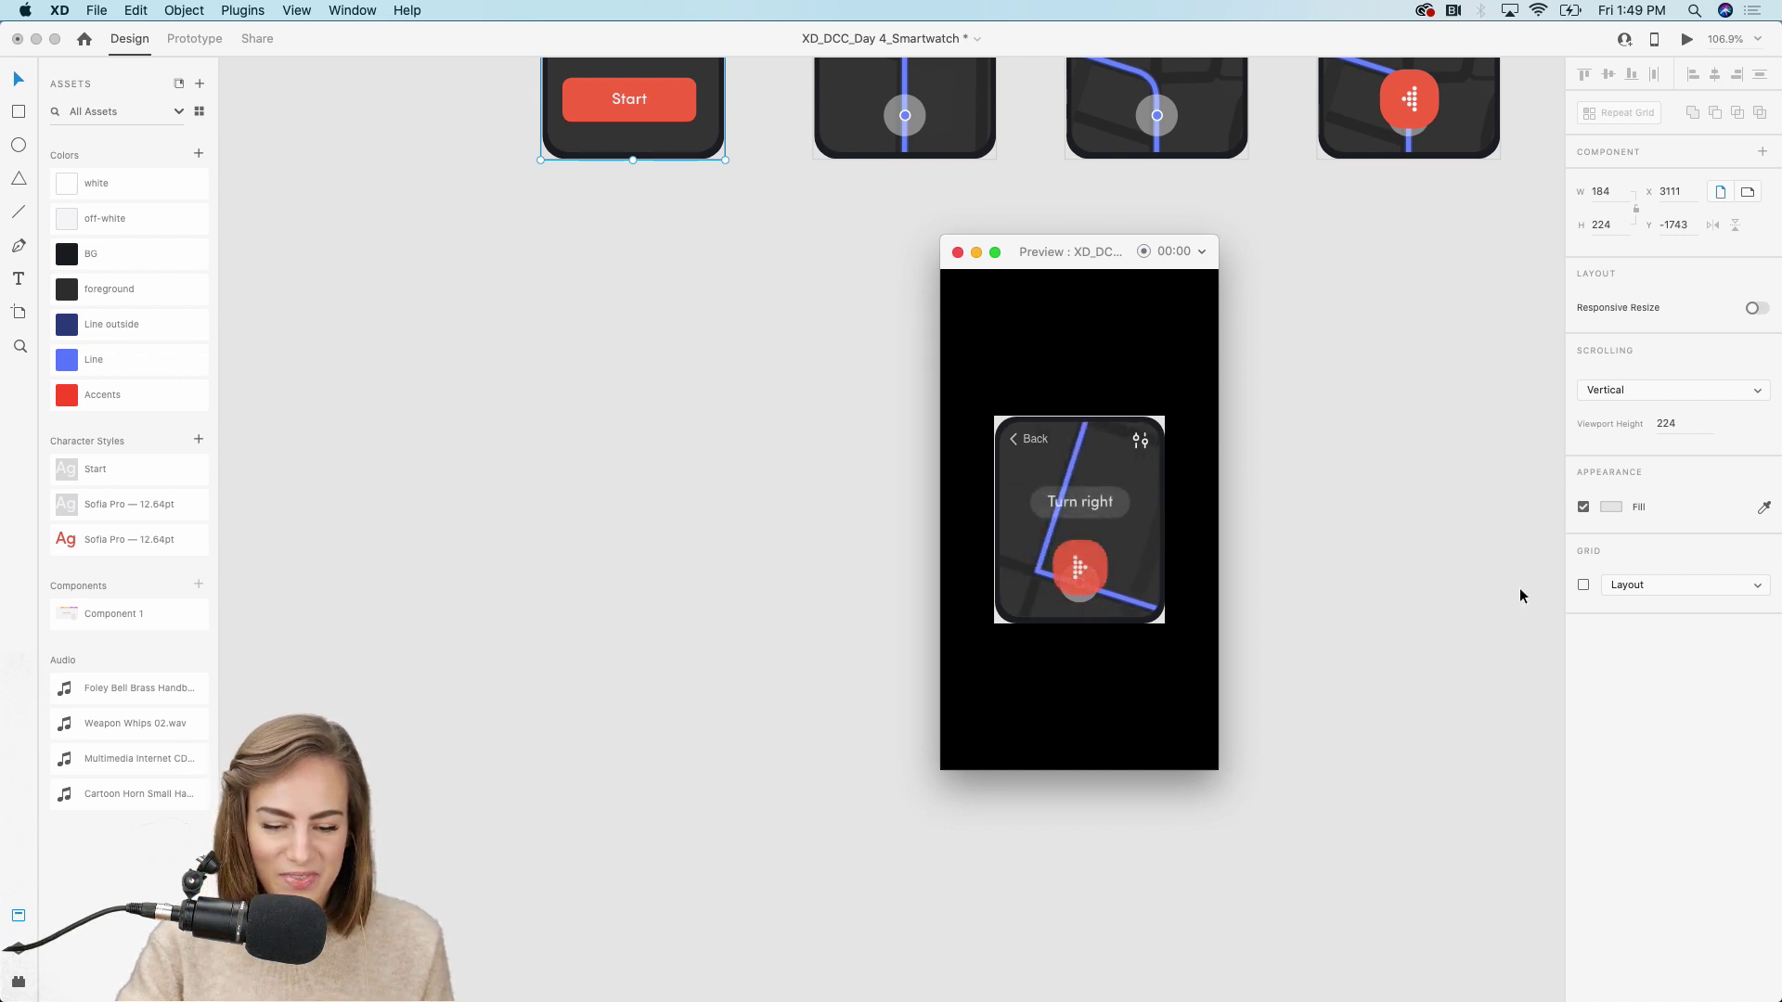
{"action": "left_click", "coordinate": [958, 252]}
Return to the starter artboards, save the document, and briefly open a preview of the Start screen before closing it
{"action": "left_click", "coordinate": [748, 401]}
{"action": "scroll", "coordinate": [748, 402], "scroll_direction": "left", "scroll_amount": 3}
{"action": "scroll", "coordinate": [747, 405], "scroll_direction": "left", "scroll_amount": 10}
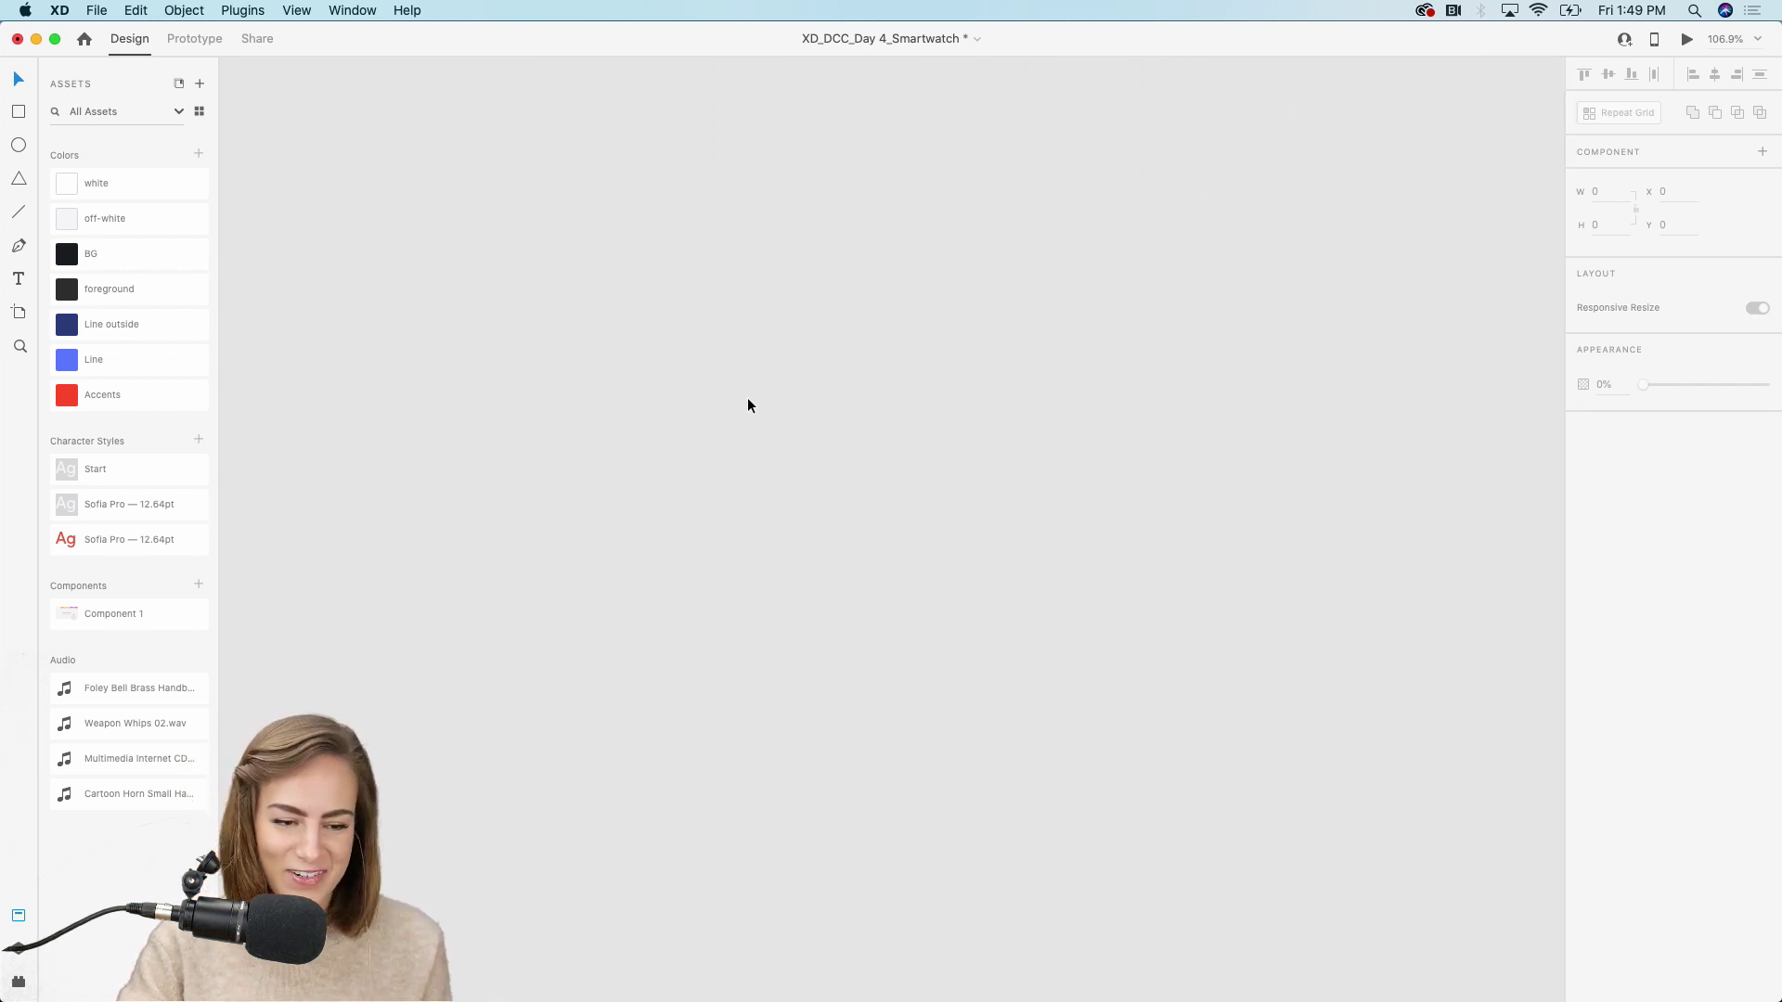
{"action": "scroll", "coordinate": [748, 406], "scroll_direction": "down", "scroll_amount": 5}
{"action": "scroll", "coordinate": [747, 406], "scroll_direction": "left", "scroll_amount": 10}
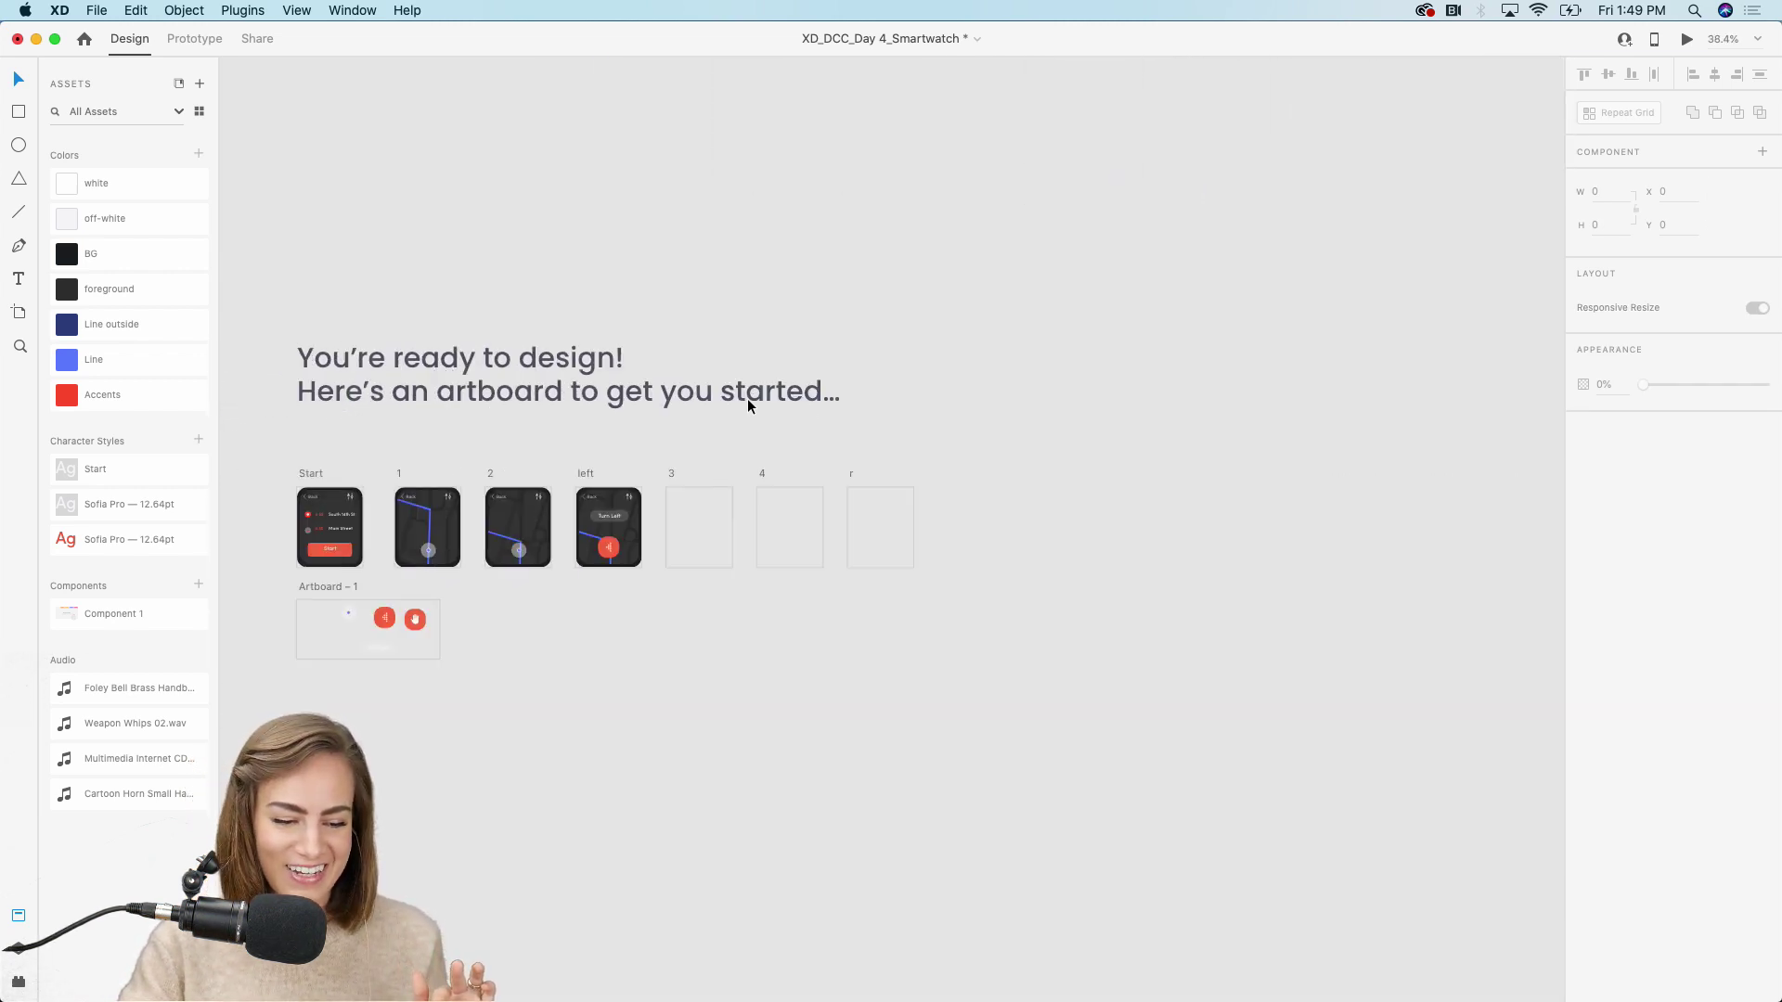
{"action": "scroll", "coordinate": [748, 406], "scroll_direction": "up", "scroll_amount": 5}
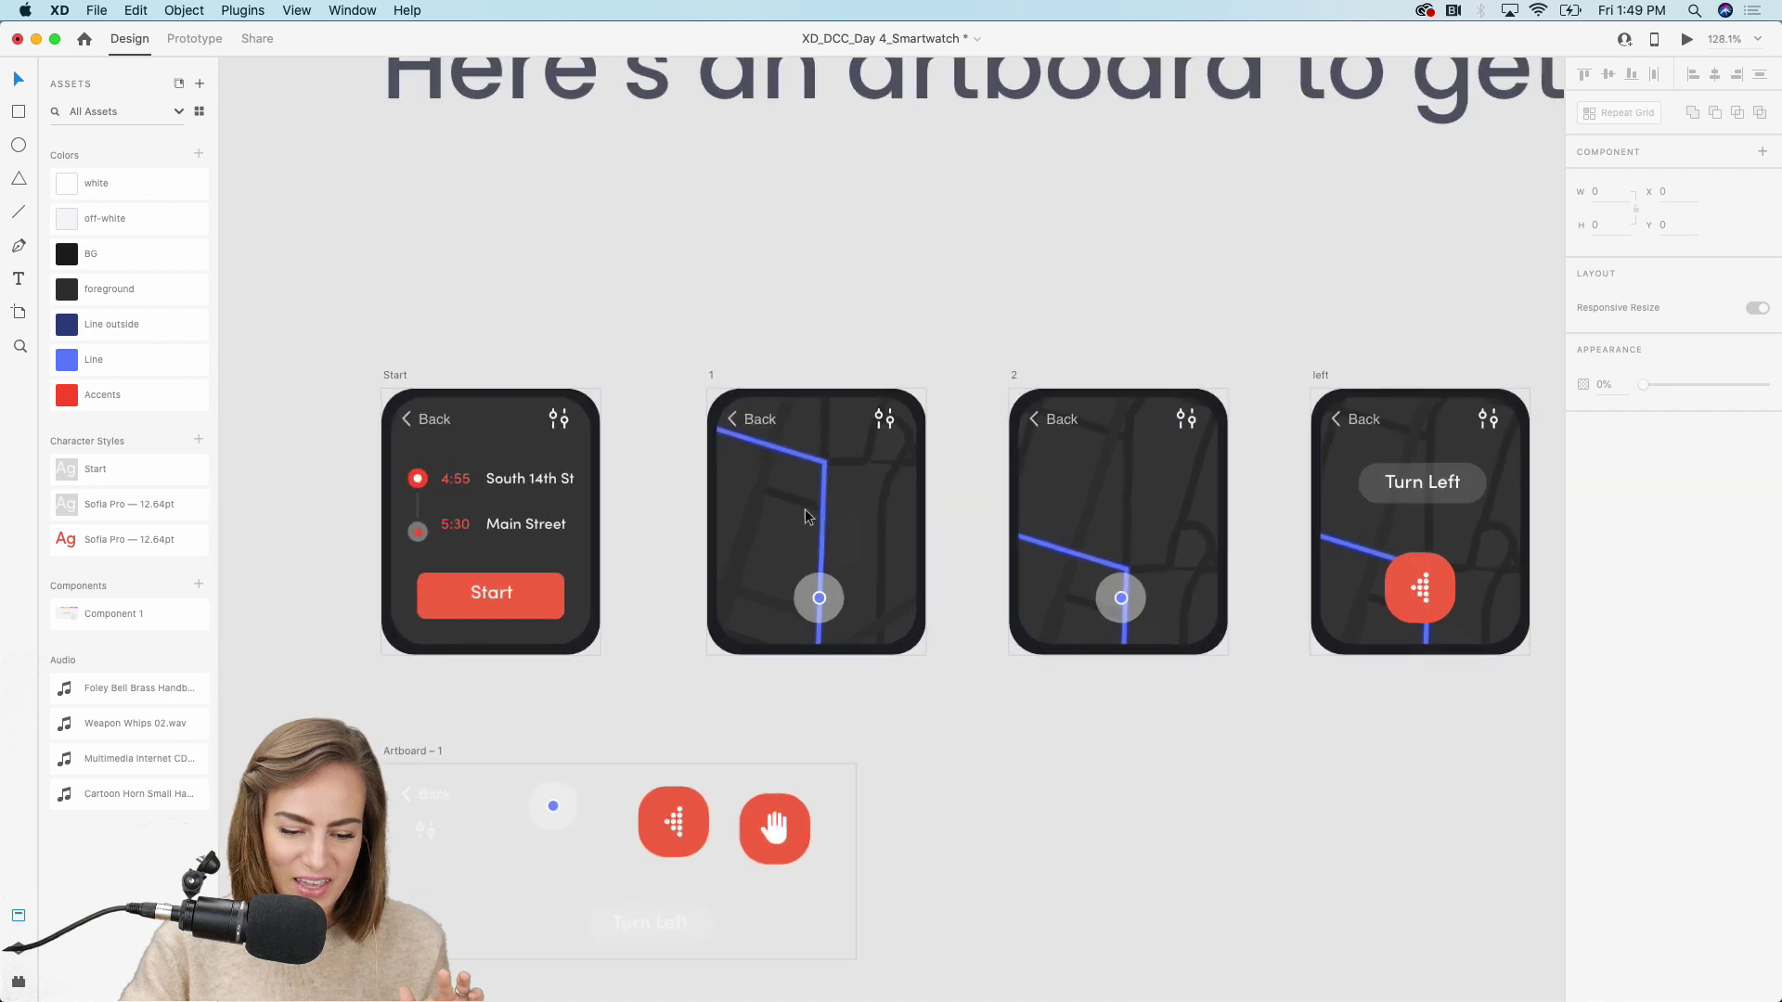
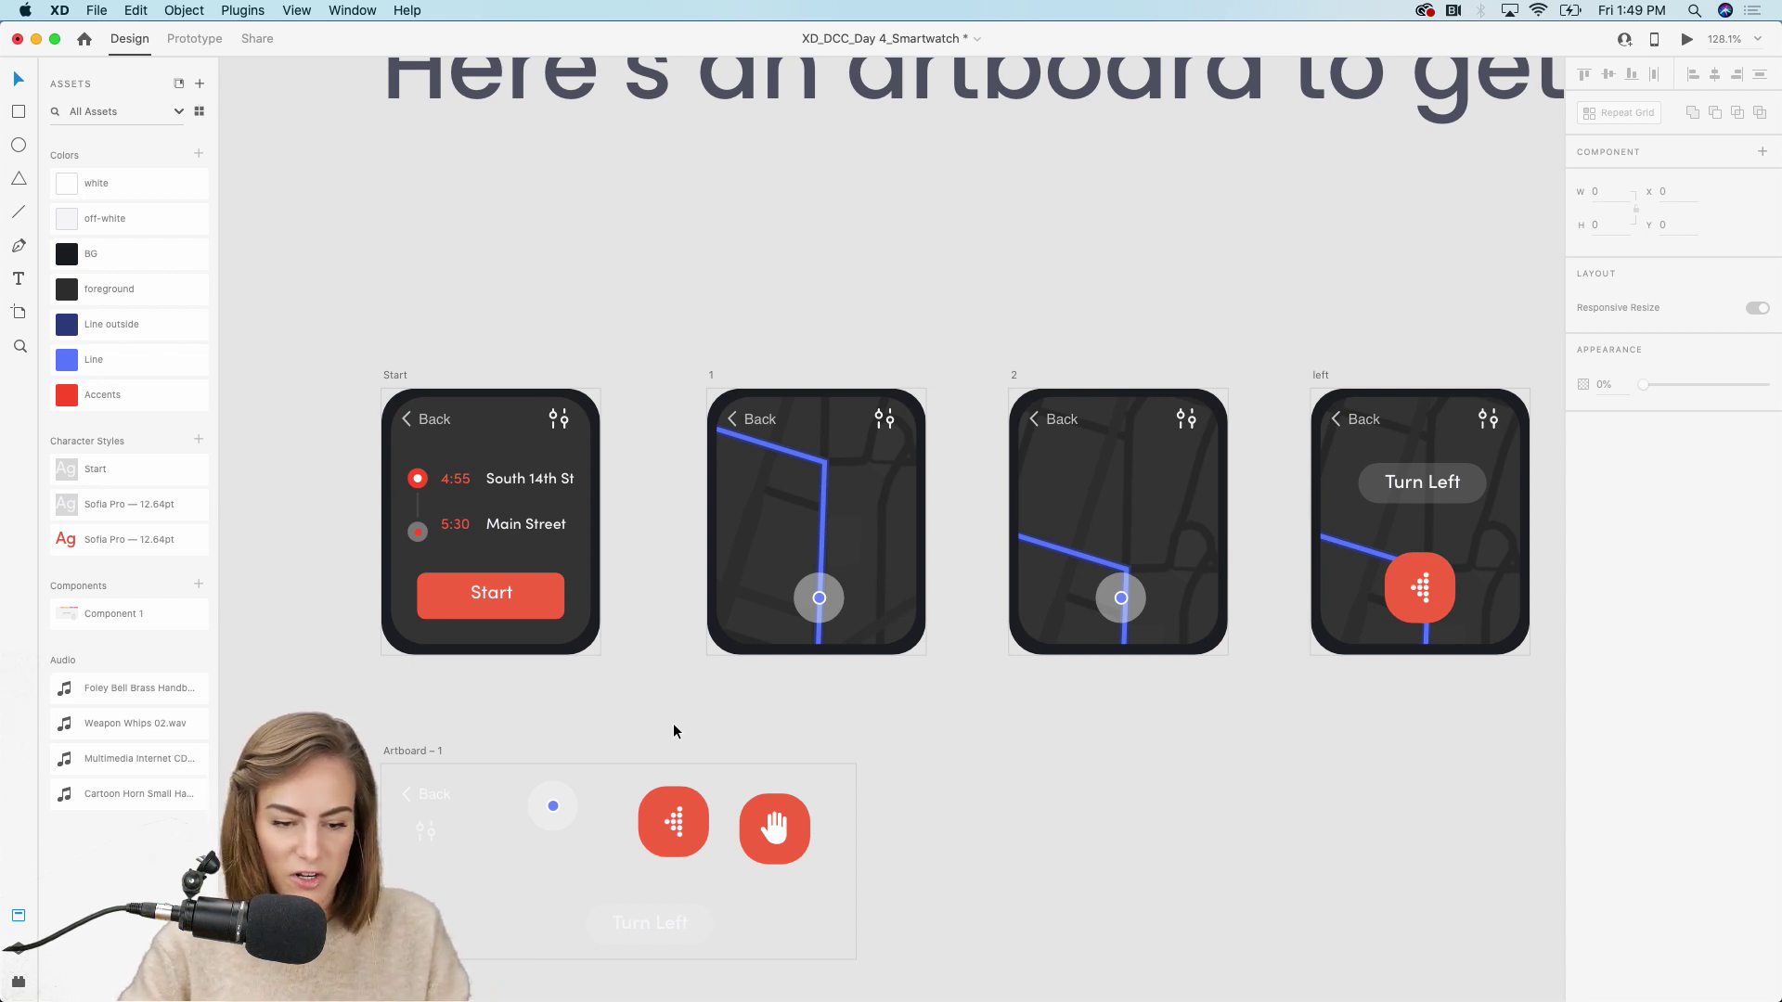
{"action": "key", "text": "super+s"}
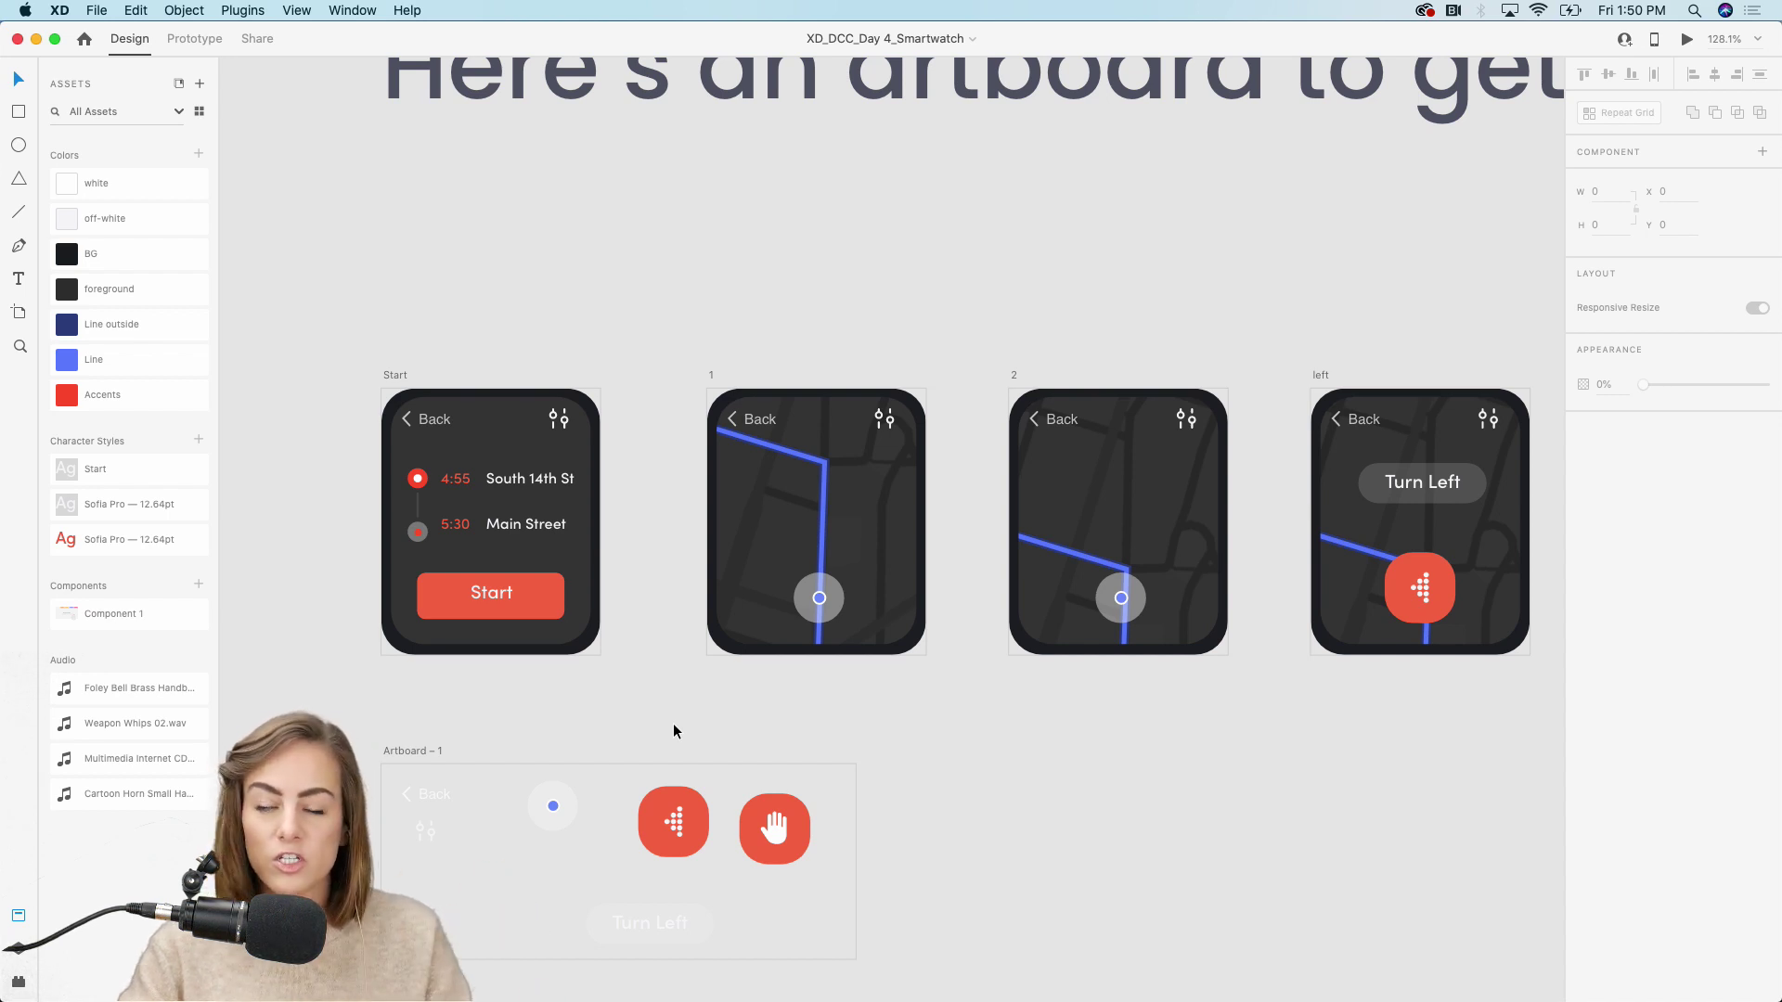
{"action": "left_click", "coordinate": [1687, 40]}
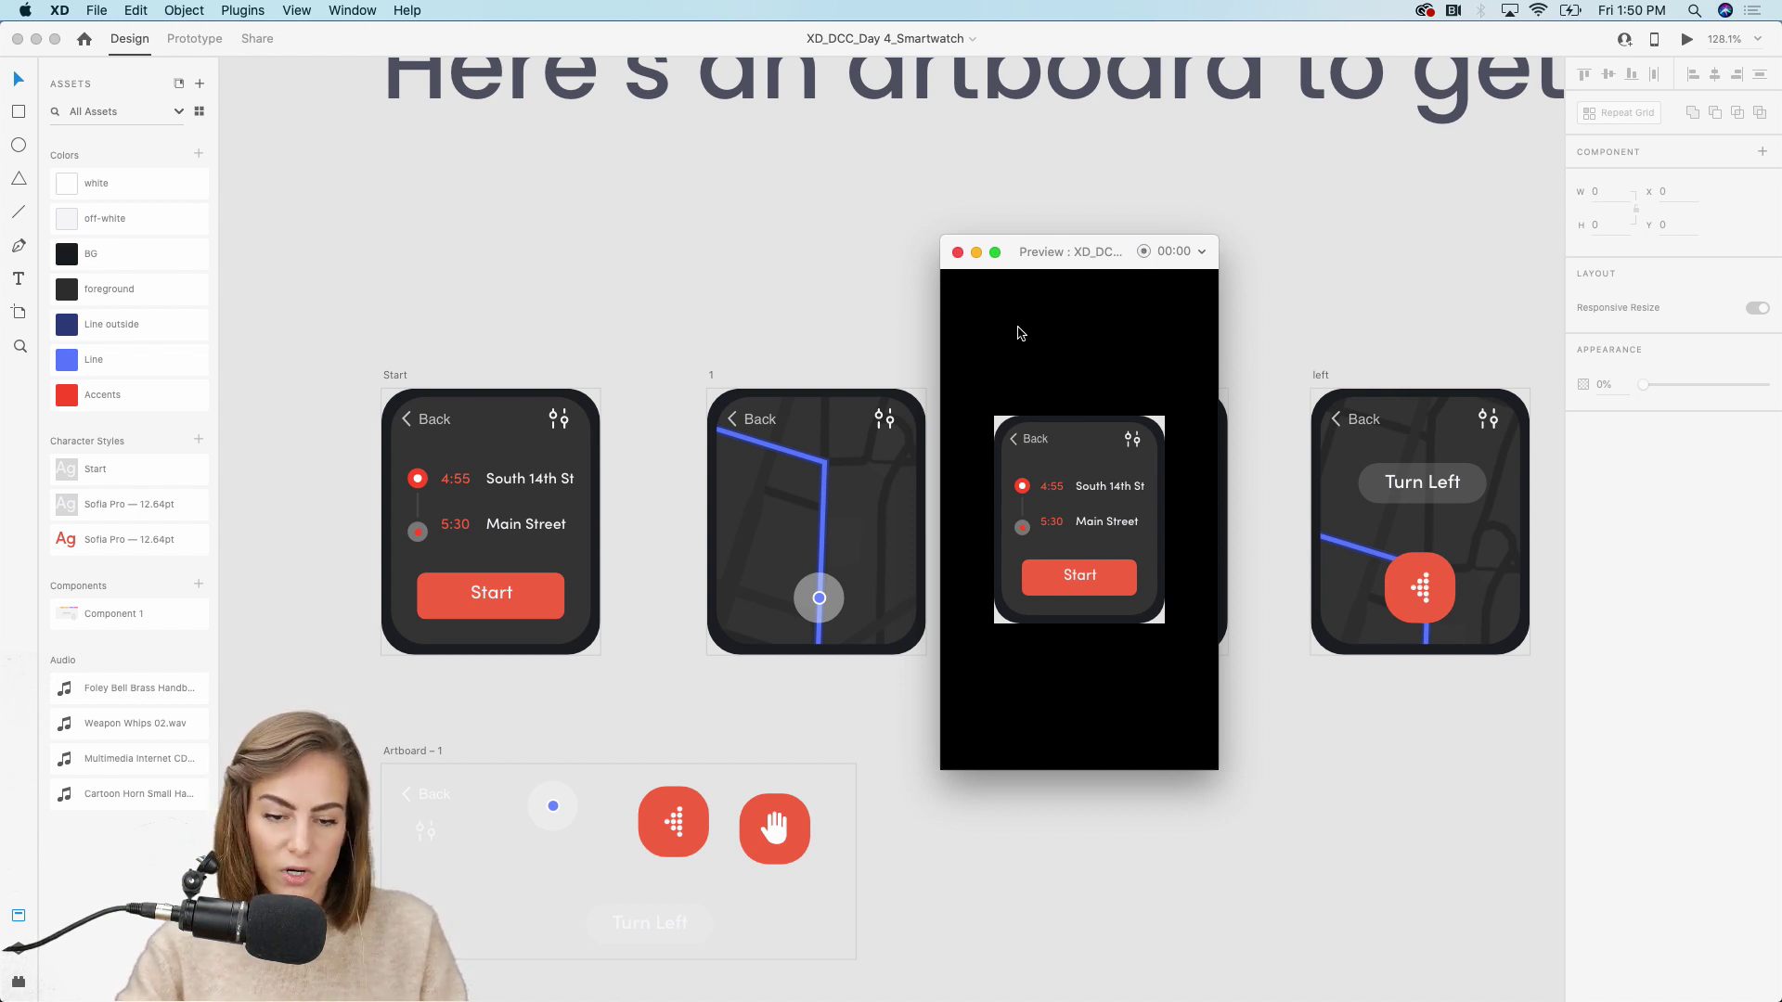
{"action": "left_click", "coordinate": [959, 253]}
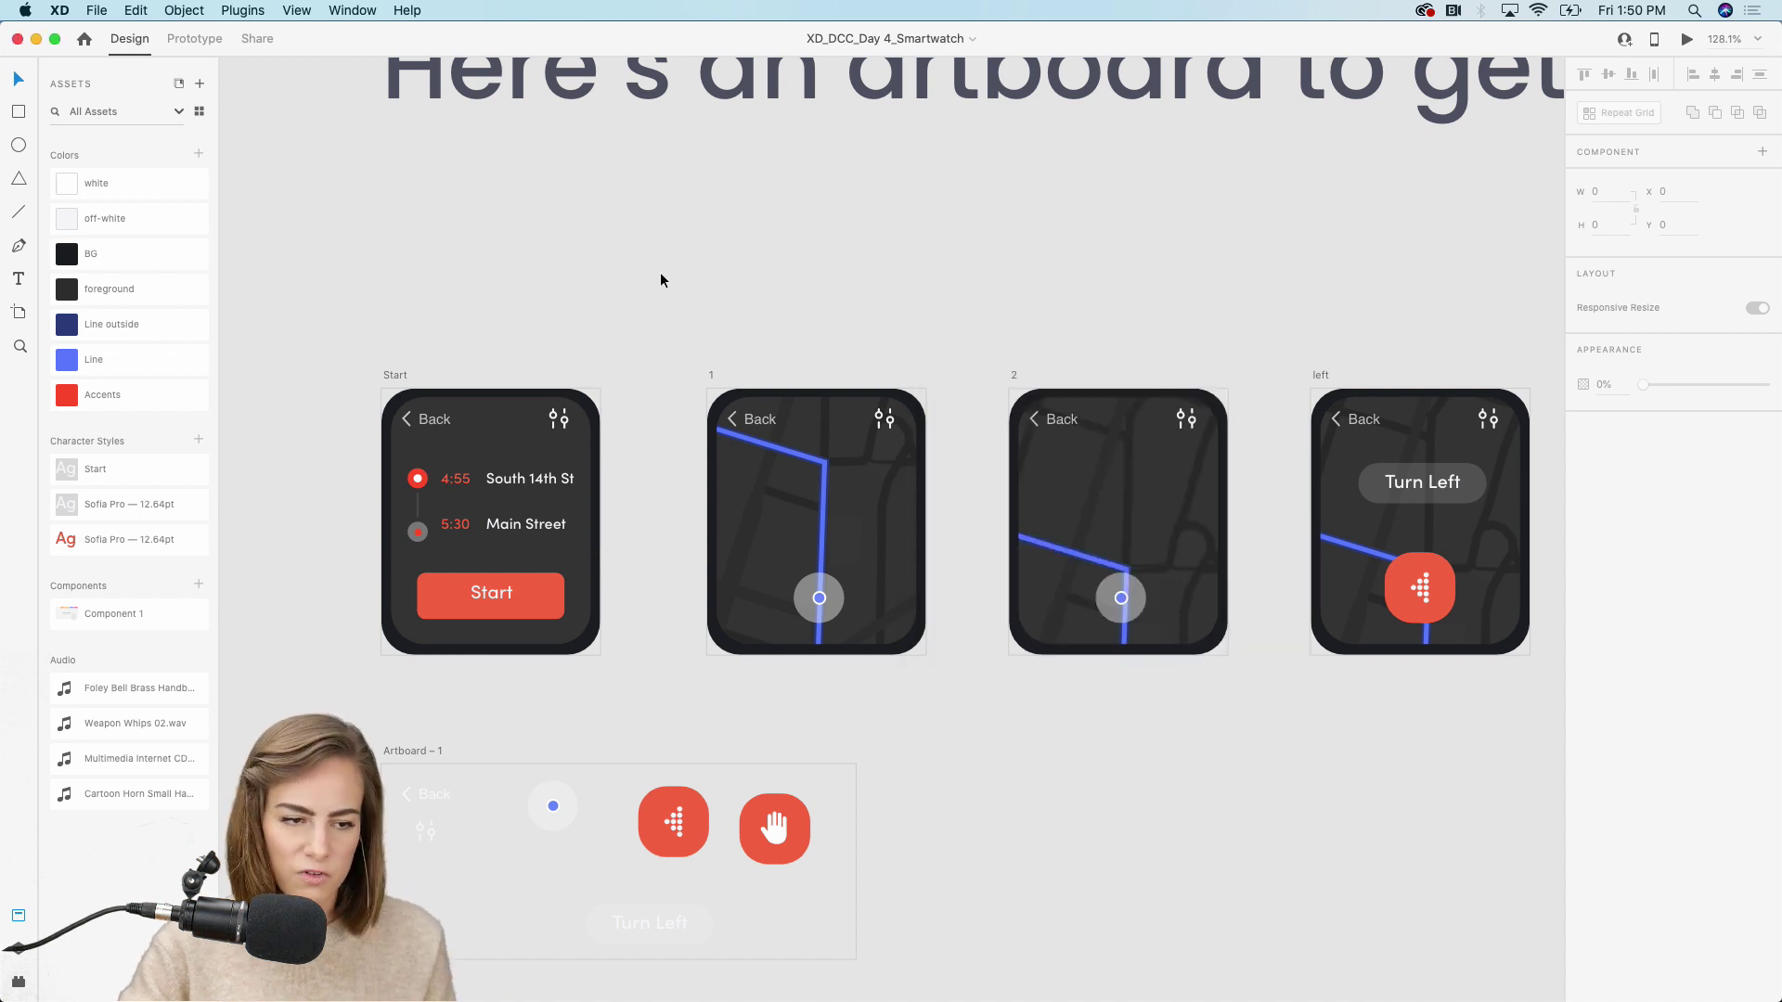
Select the Start, 1 and 2 artboards, view the export options for the selection, and cancel the export and deselect
{"action": "left_click_drag", "start_coordinate": [318, 281], "coordinate": [1285, 704]}
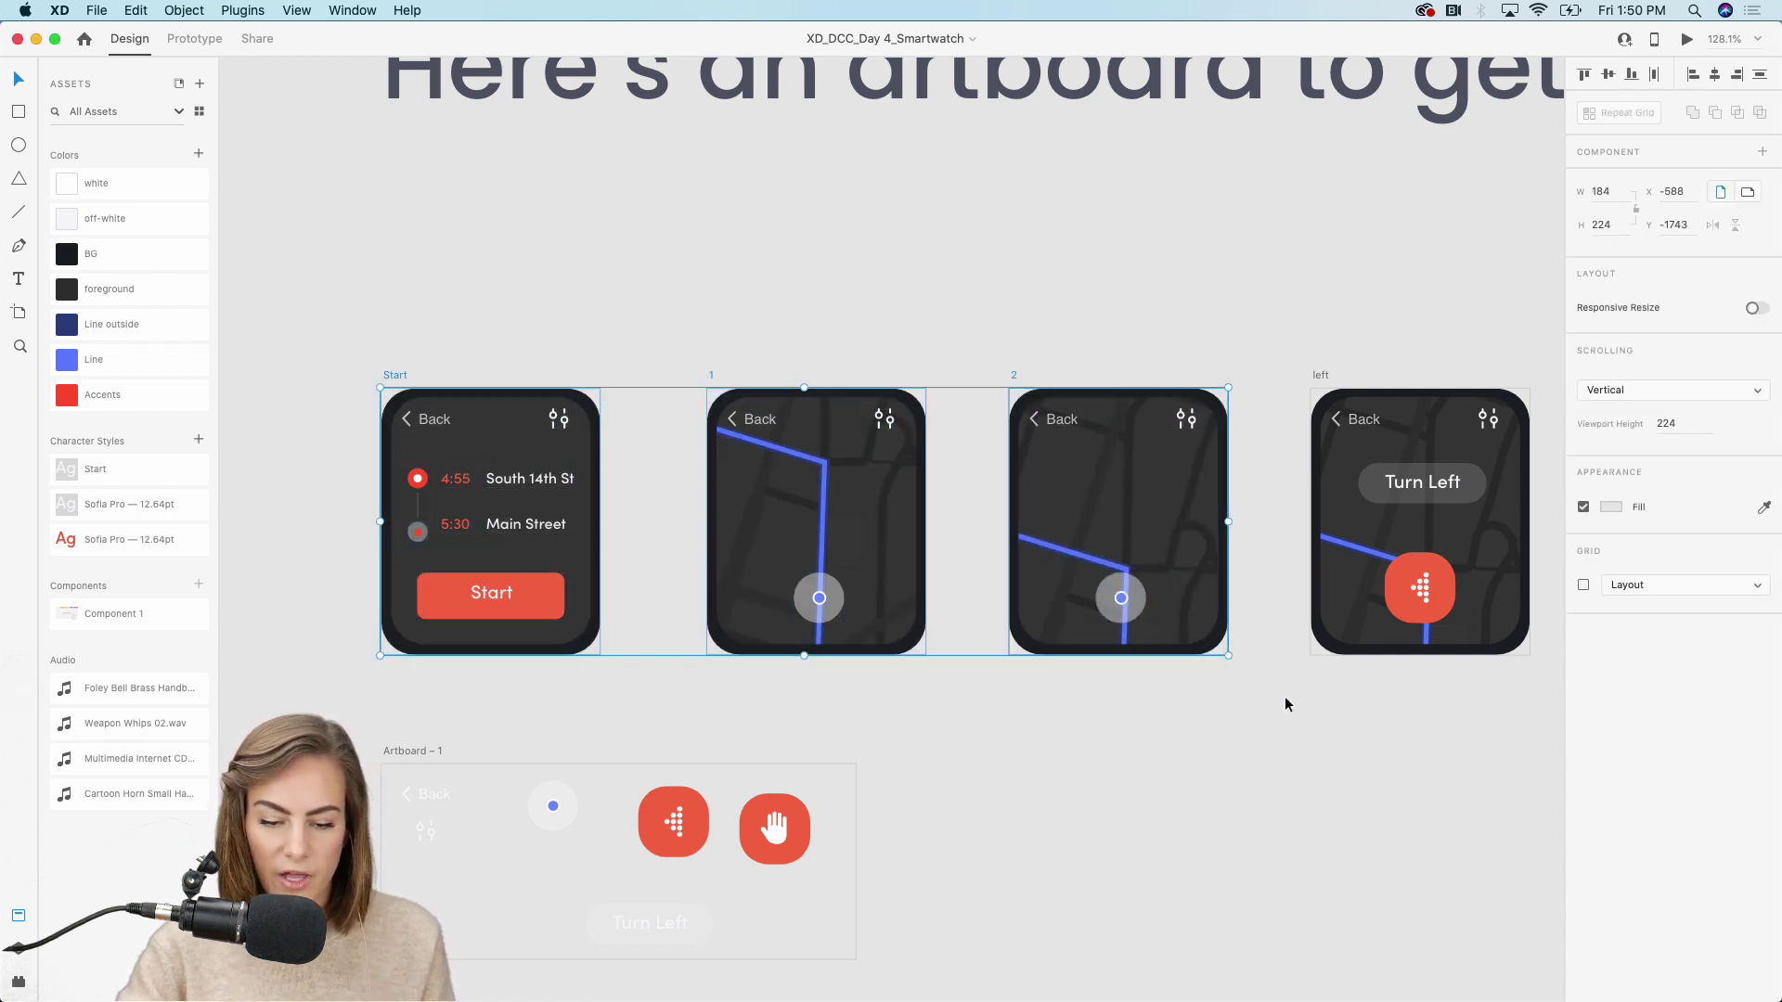
{"action": "scroll", "coordinate": [638, 484], "scroll_direction": "down", "scroll_amount": 5}
{"action": "scroll", "coordinate": [423, 416], "scroll_direction": "right", "scroll_amount": 2}
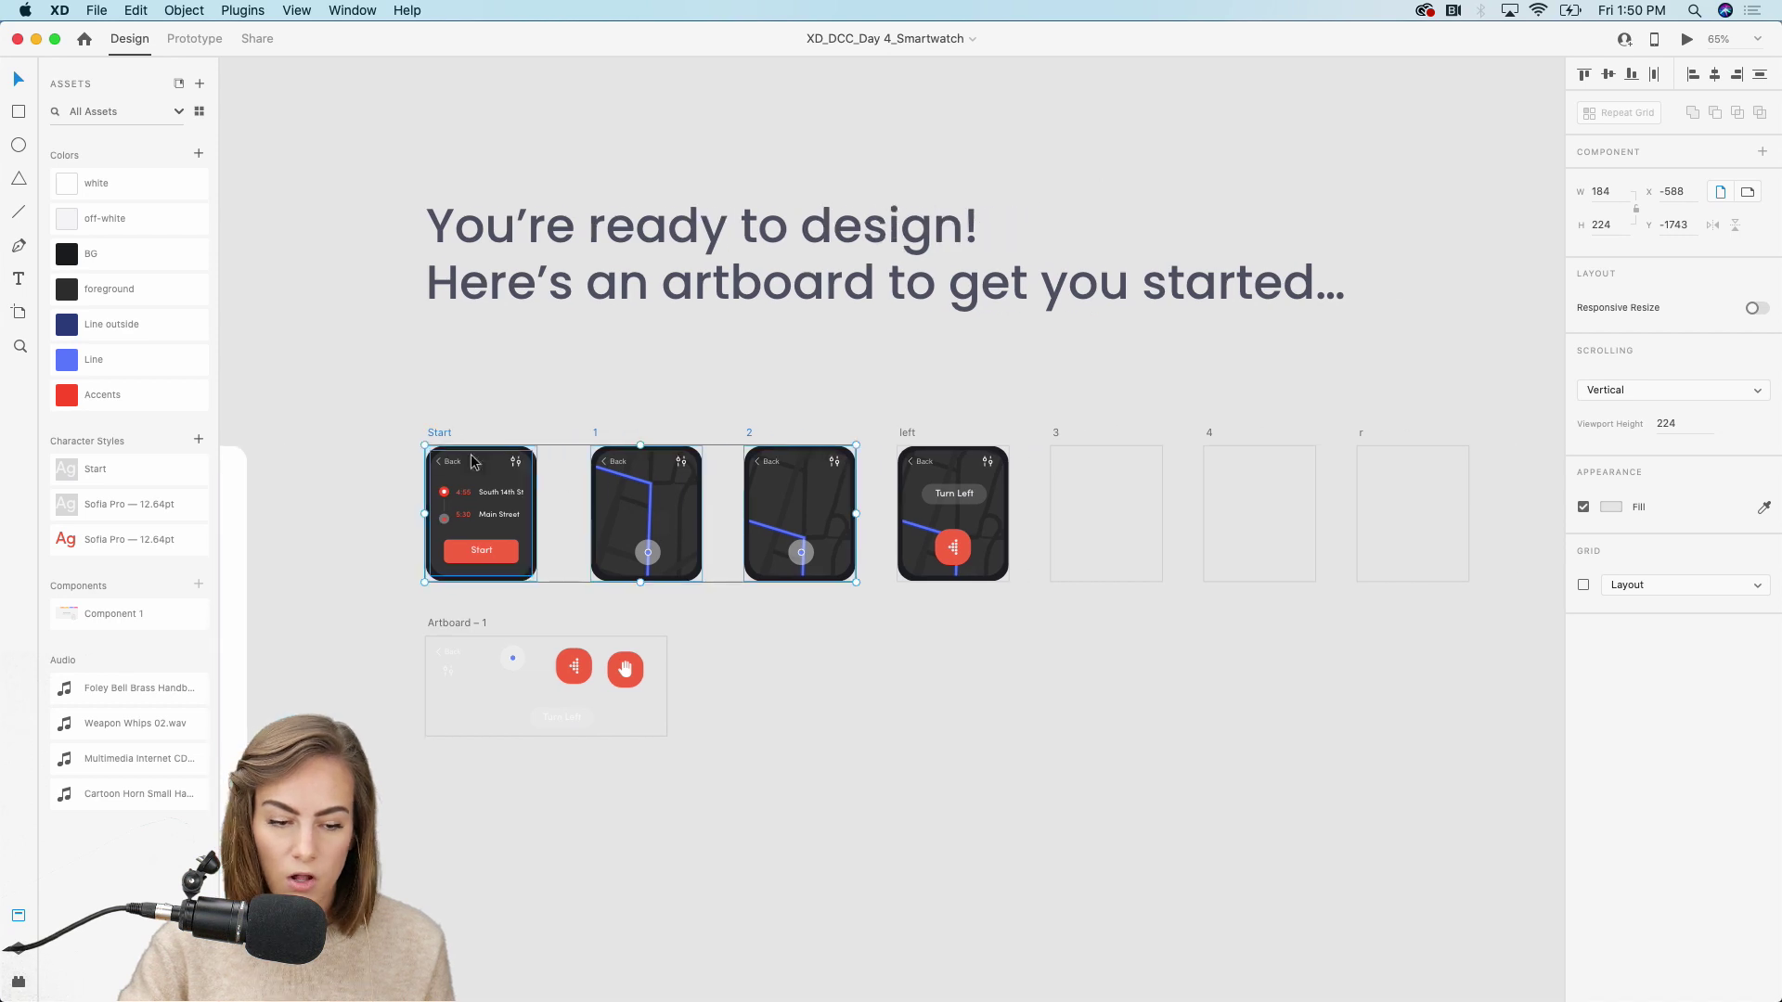
{"action": "key", "text": "super+3"}
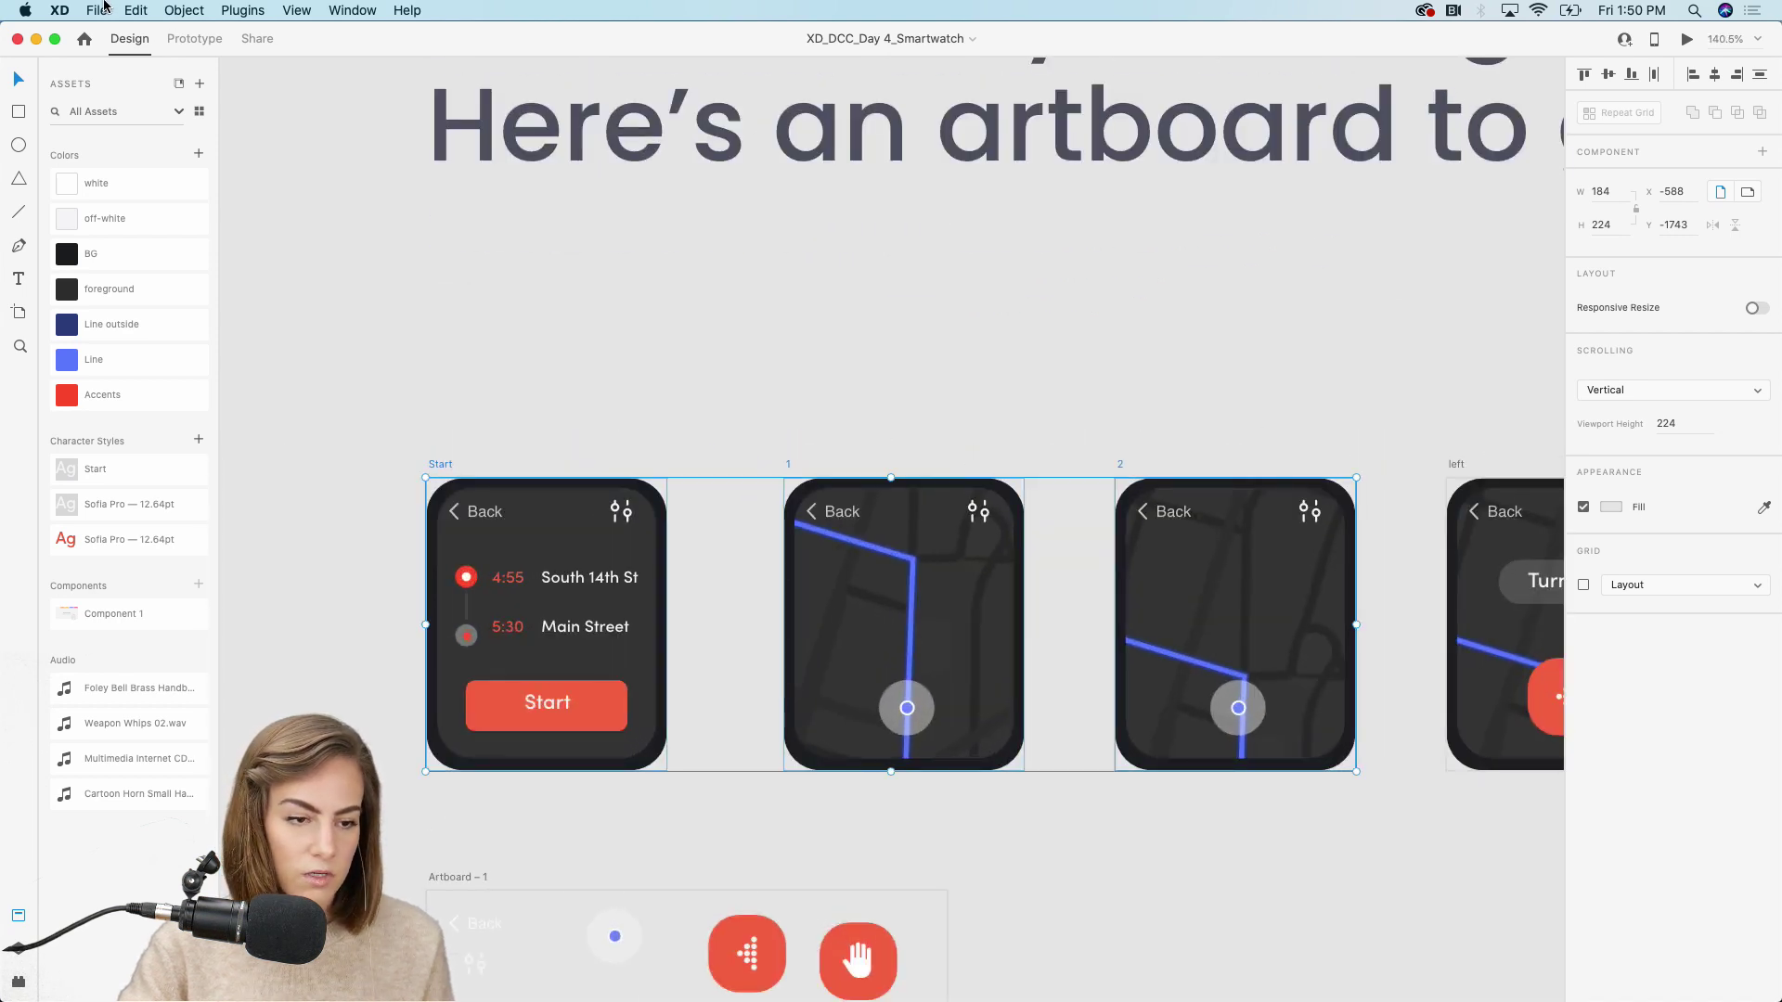
{"action": "left_click", "coordinate": [97, 11]}
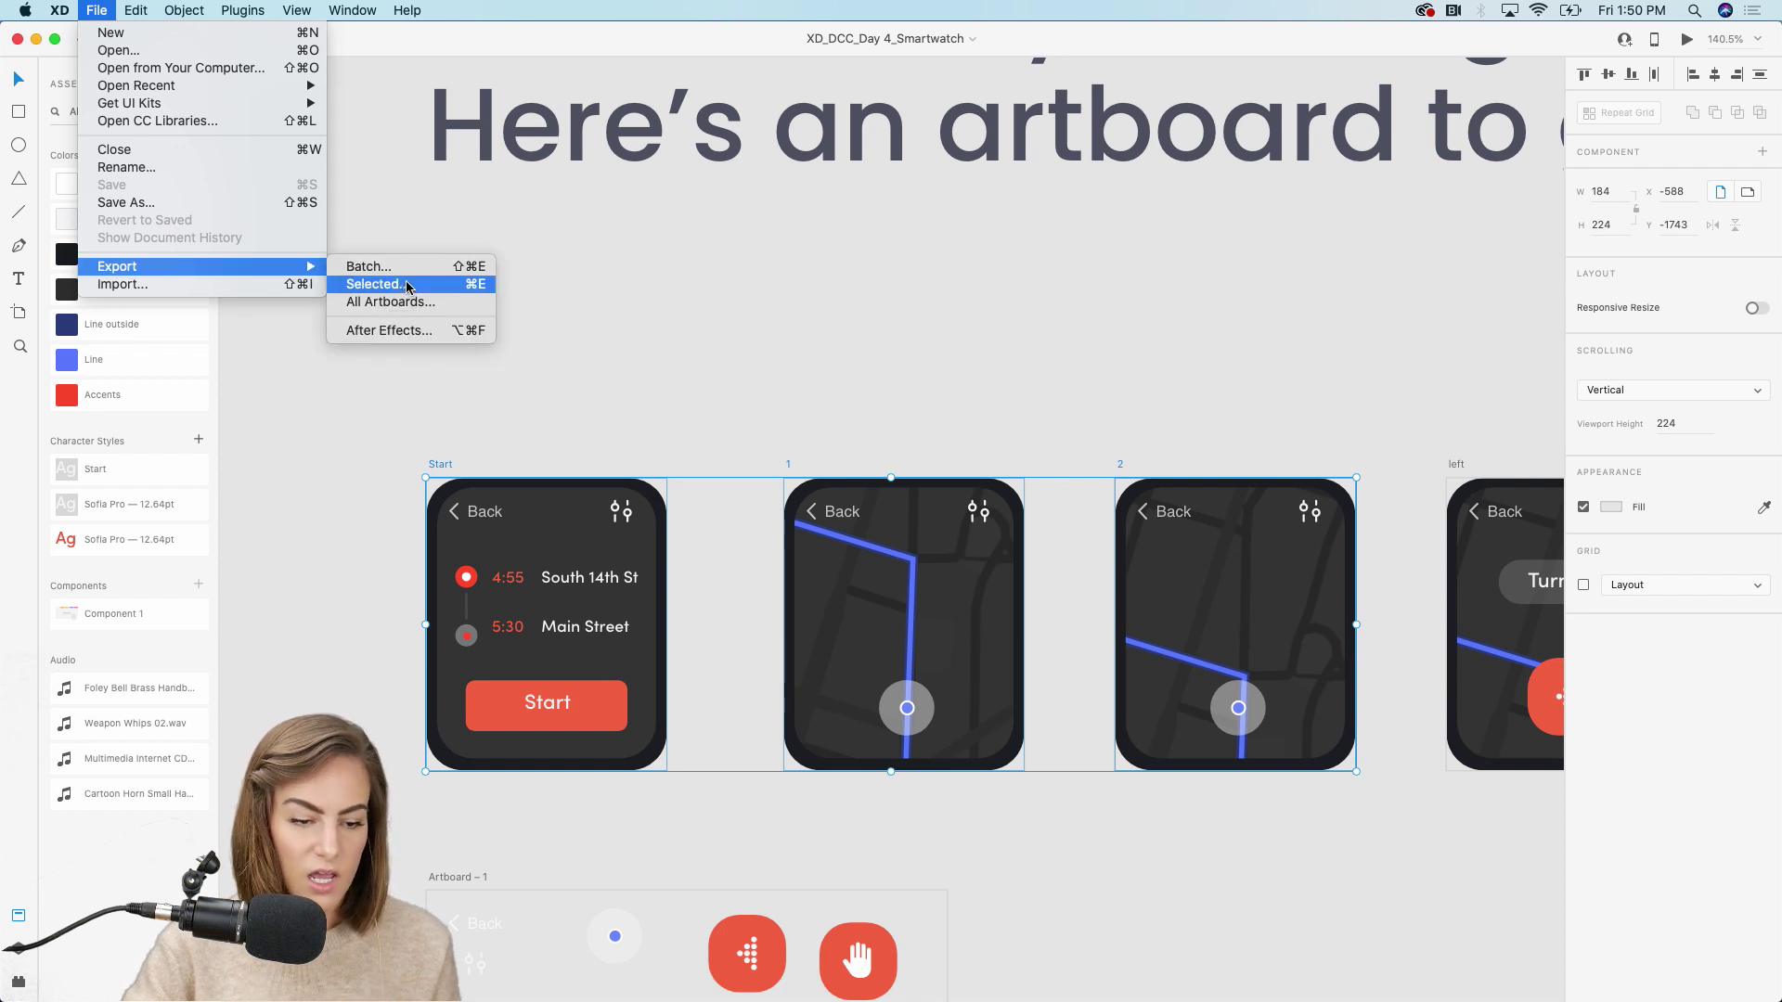
{"action": "left_click", "coordinate": [404, 288]}
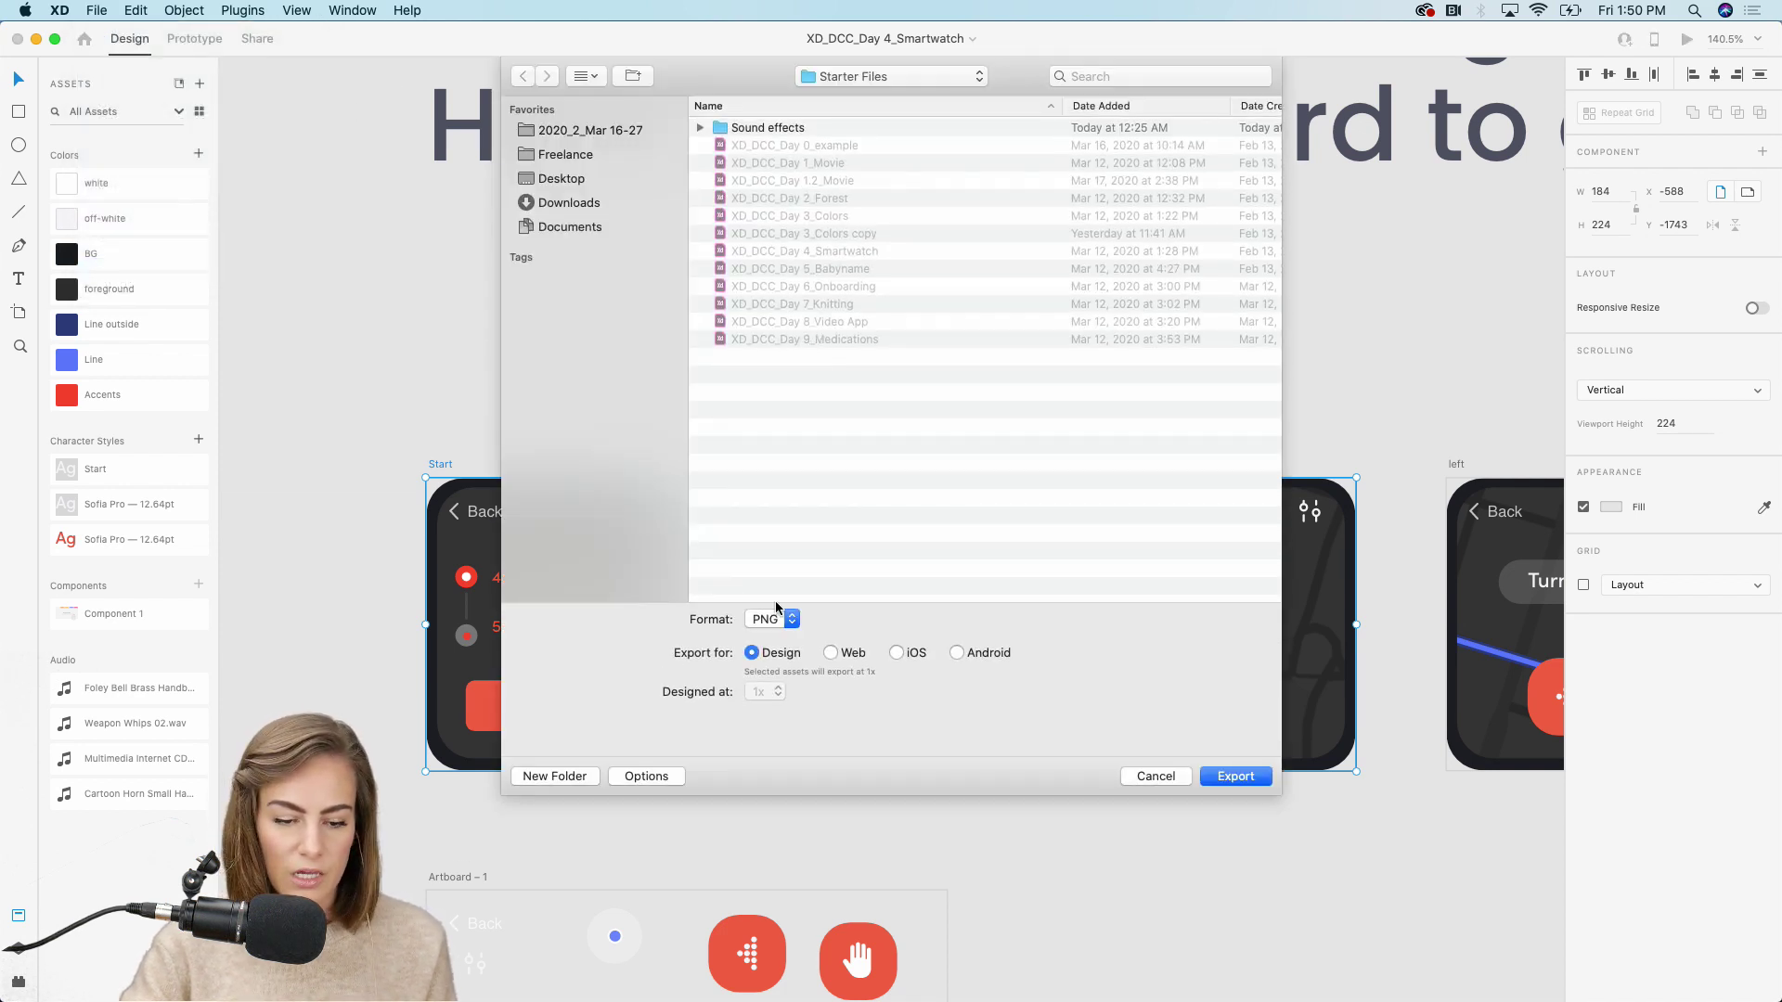
{"action": "left_click", "coordinate": [1168, 778]}
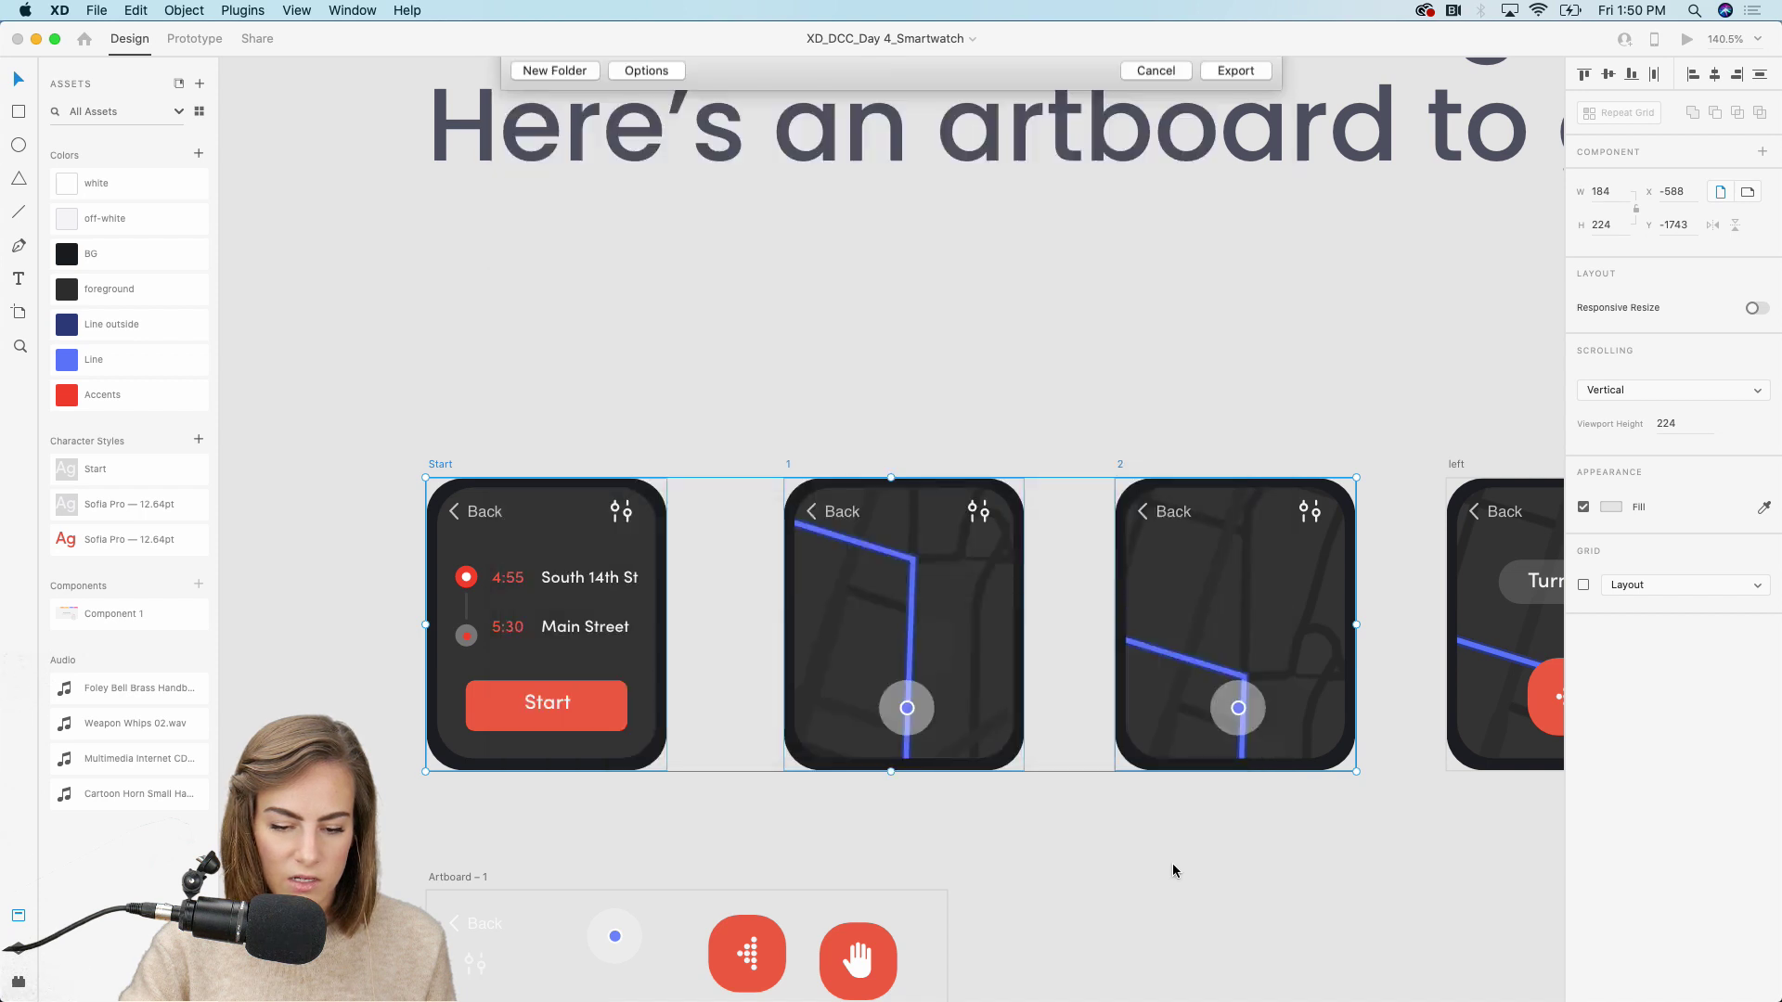
{"action": "left_click", "coordinate": [1173, 870]}
Switch to Chrome, open the March 16-27 XD Daily Creative Challenge project on Behance for editing, and look over its day entries
{"action": "mouse_move", "coordinate": [1148, 1000]}
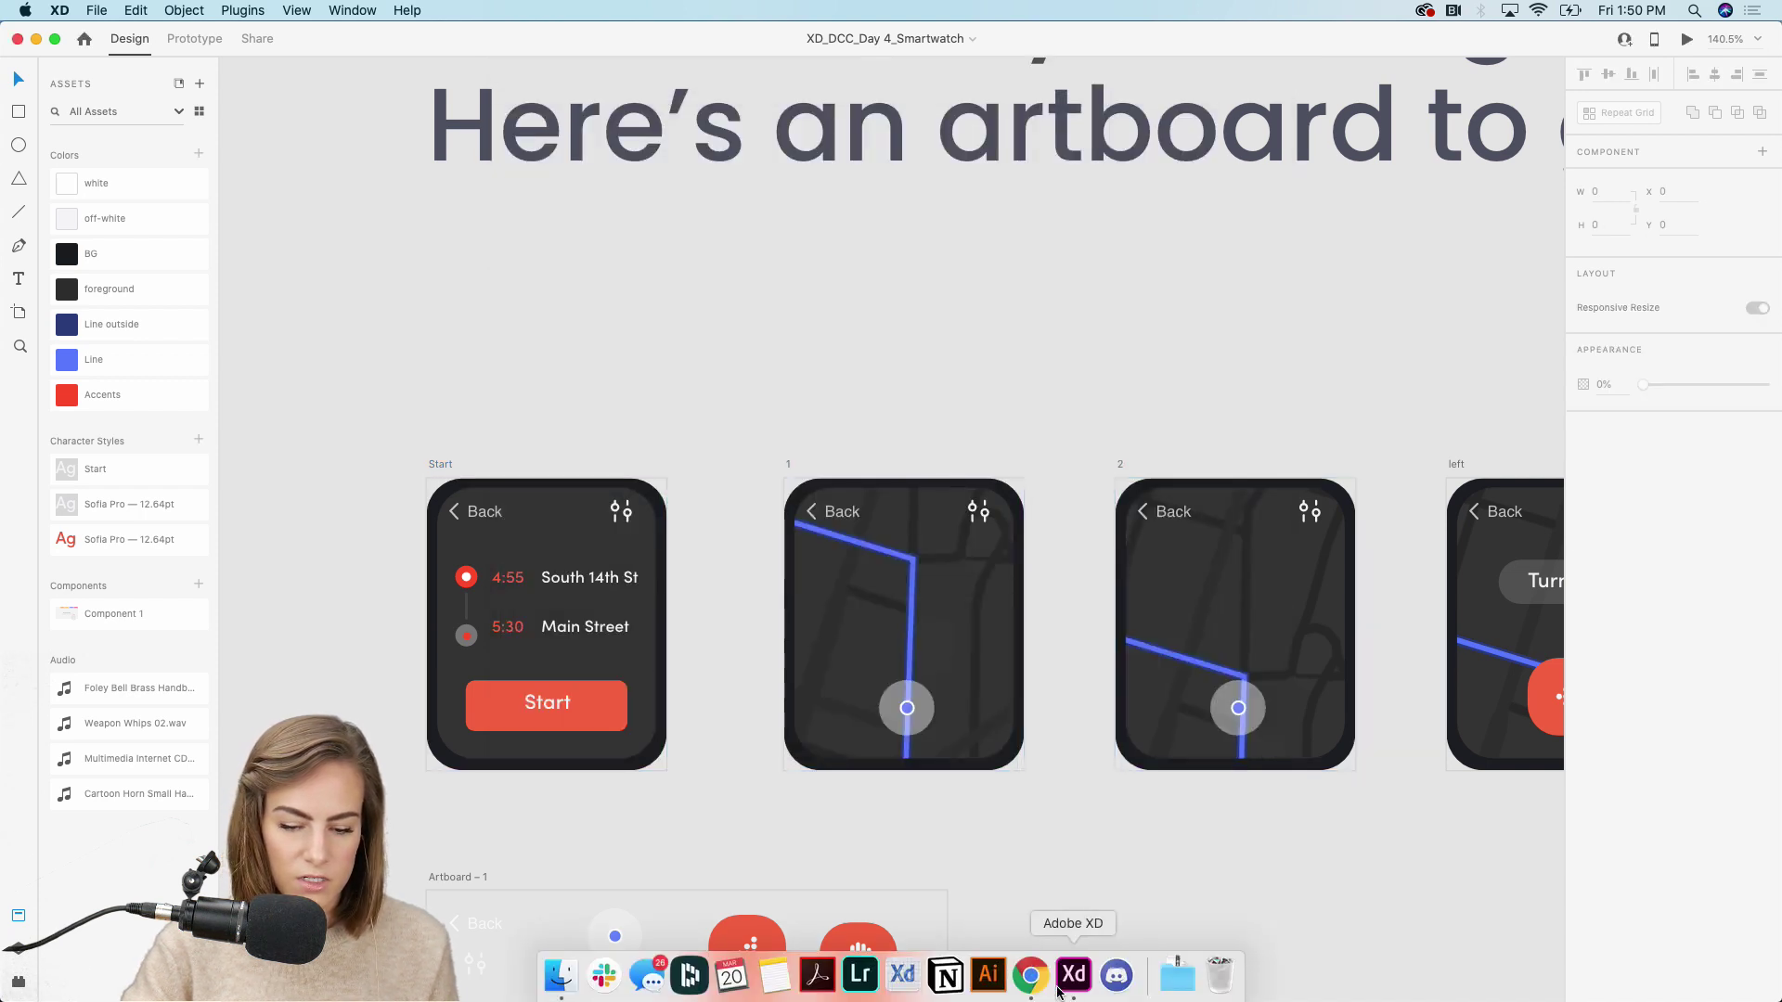
{"action": "left_click", "coordinate": [1030, 974]}
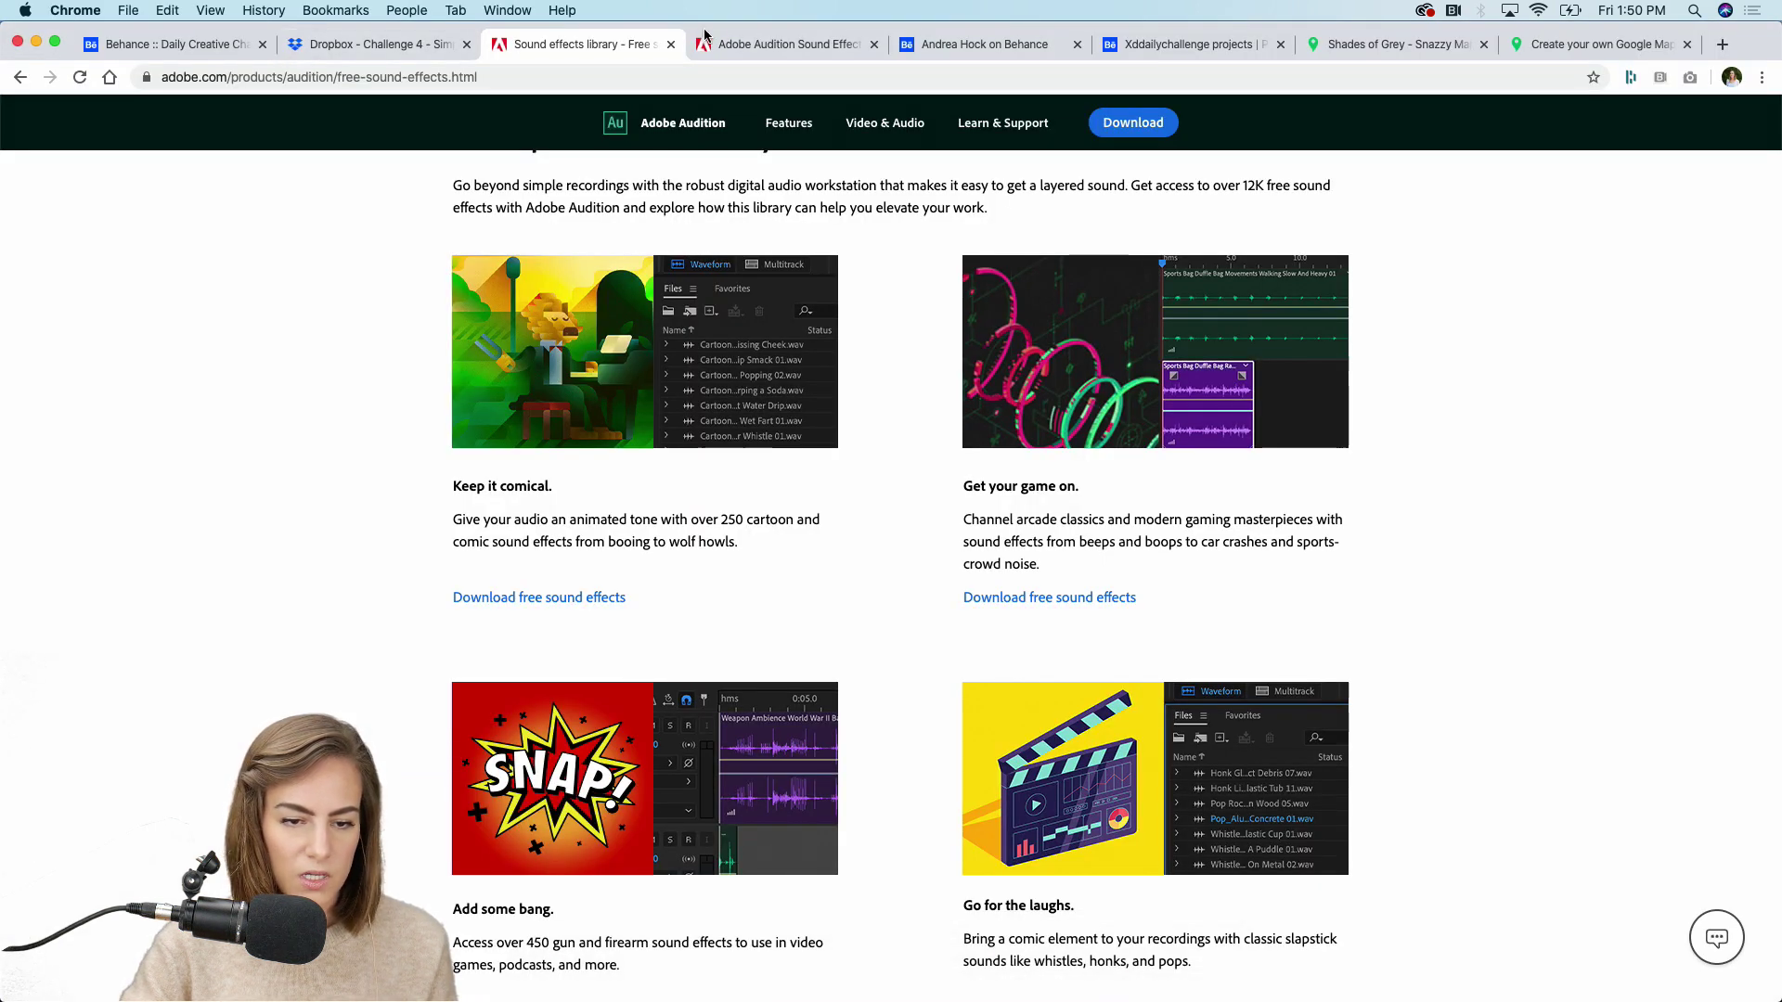
{"action": "left_click", "coordinate": [955, 46]}
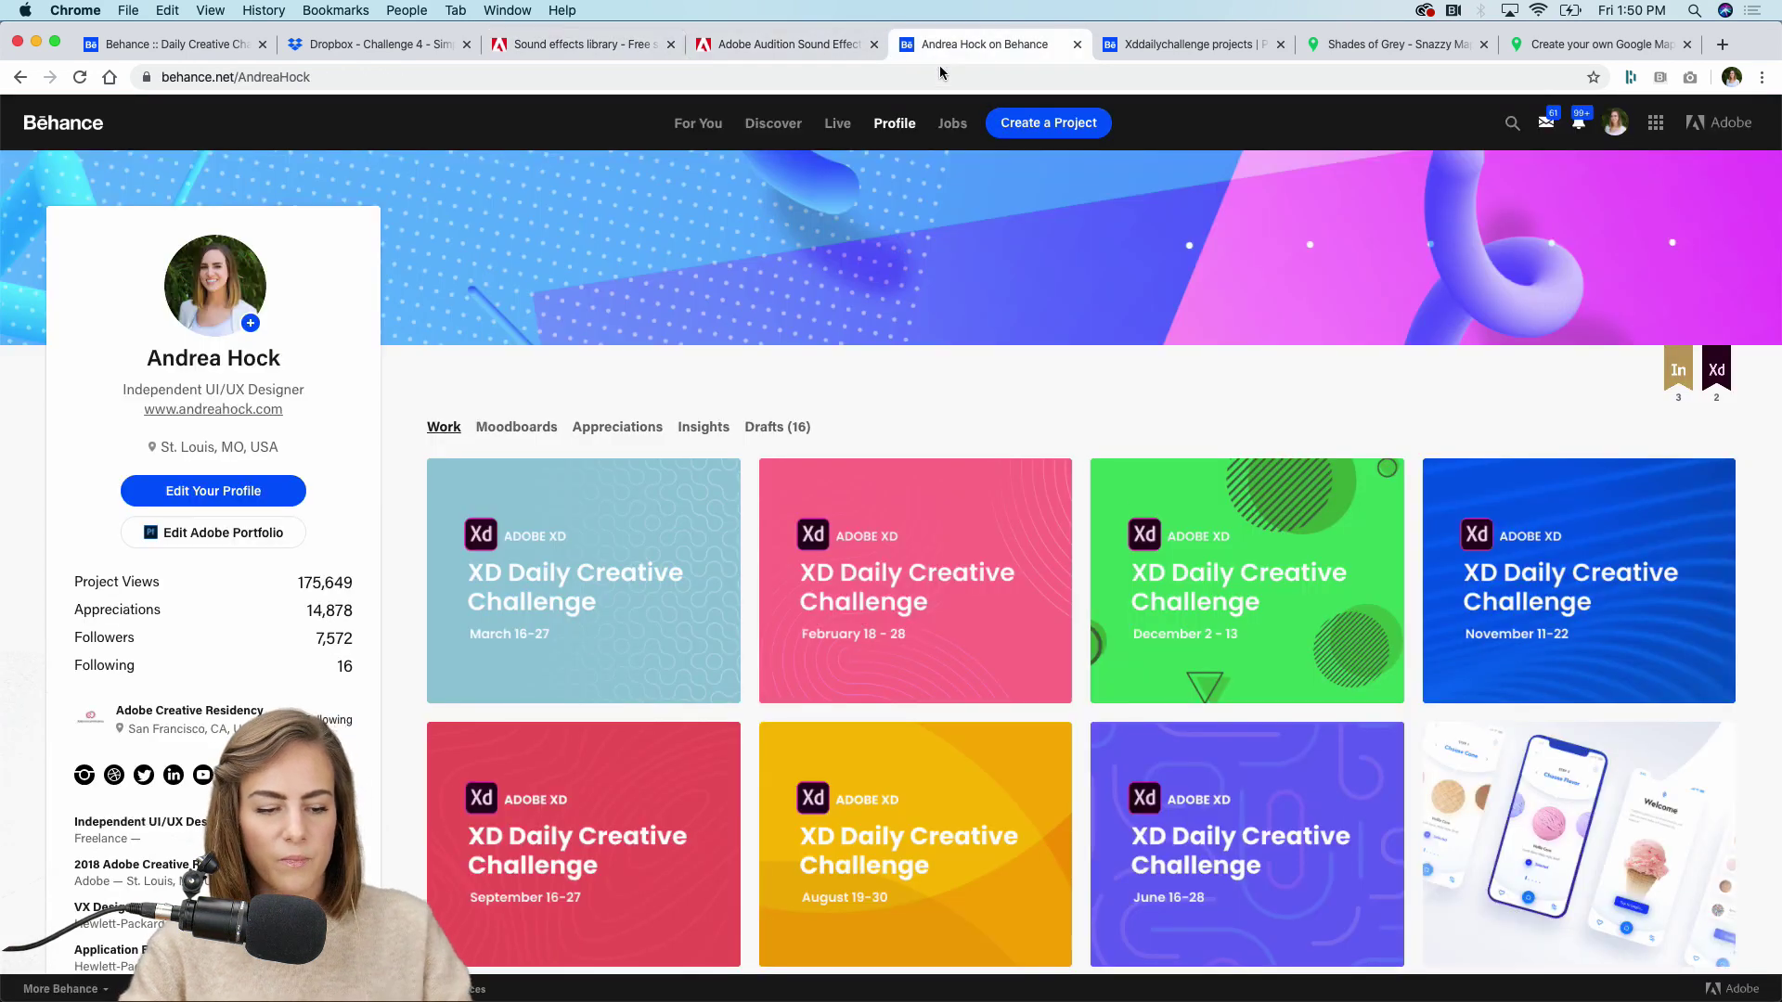
{"action": "left_click", "coordinate": [466, 489]}
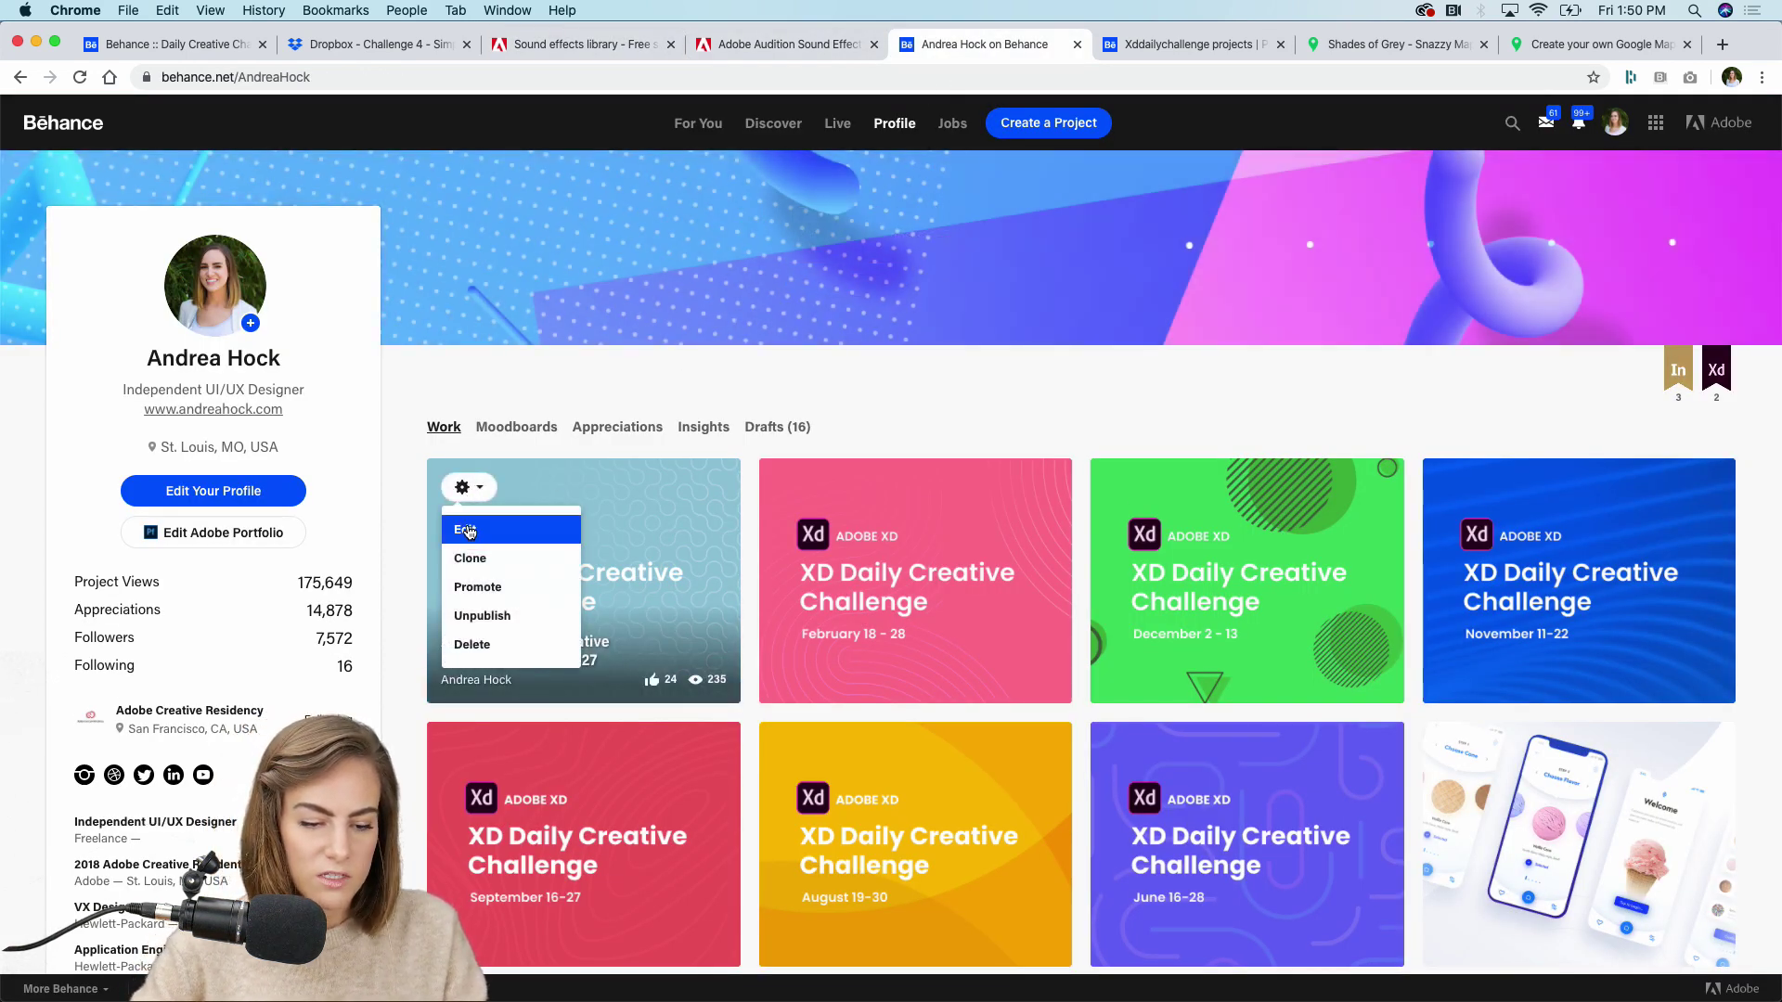
{"action": "left_click", "coordinate": [468, 530]}
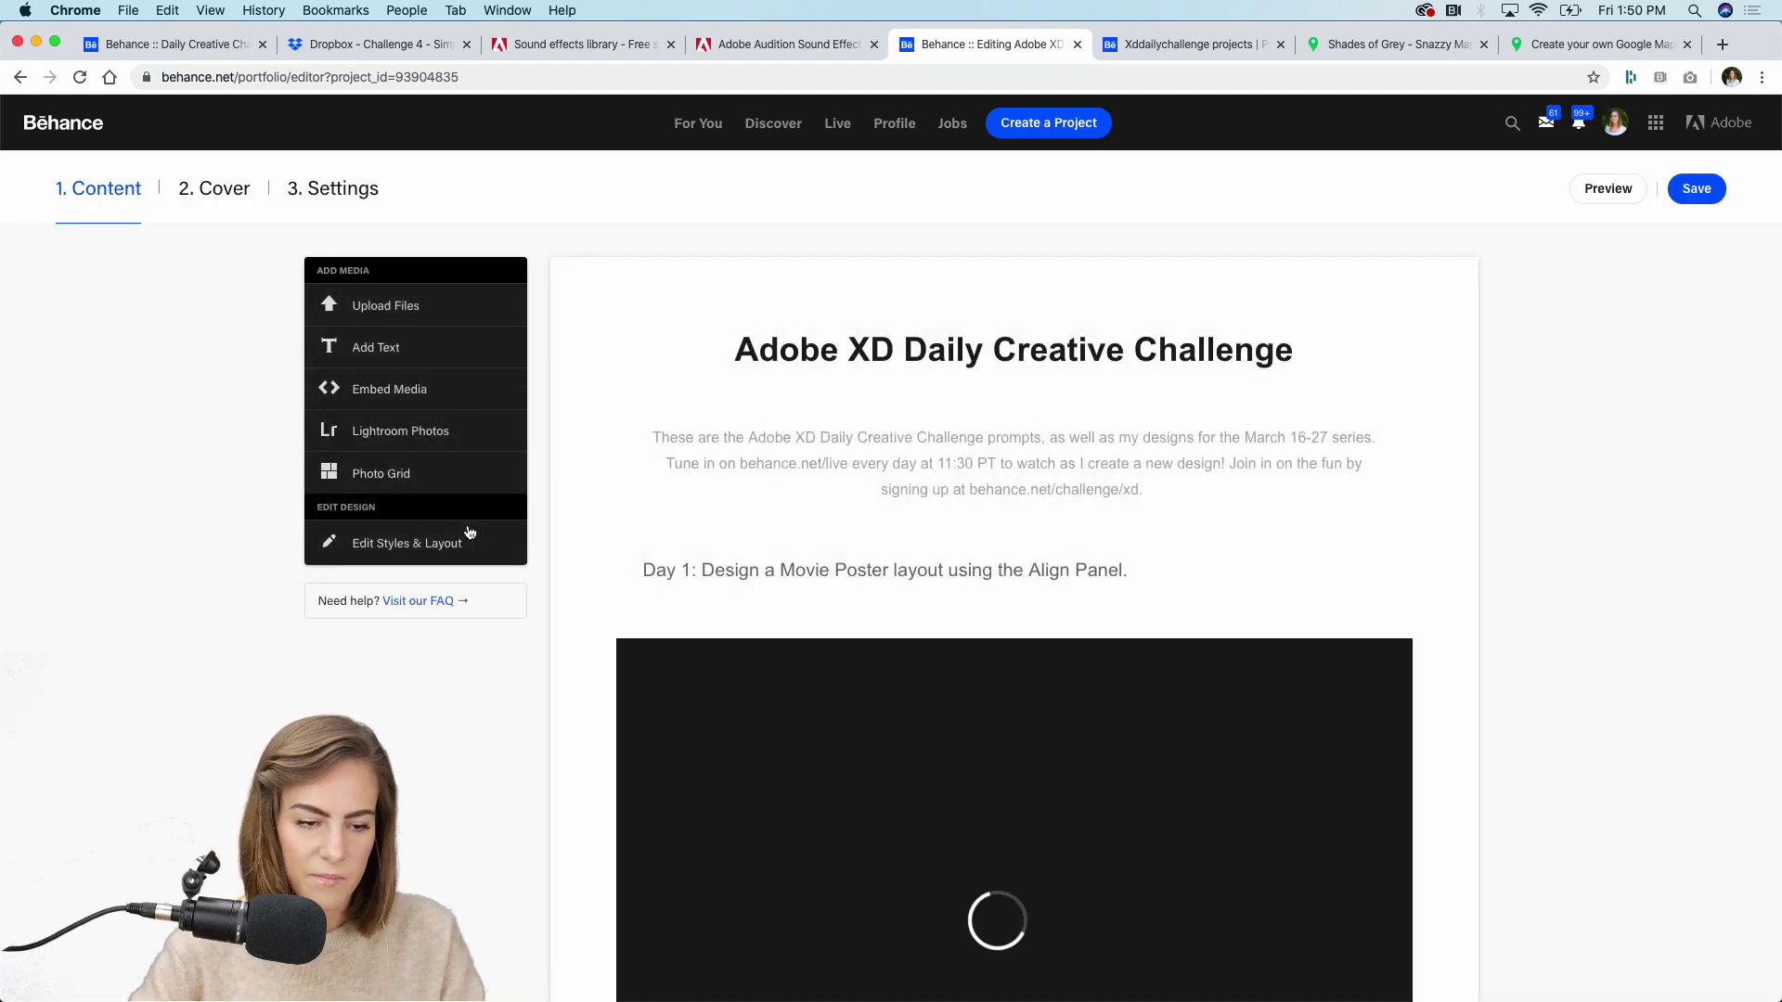
{"action": "mouse_move", "coordinate": [937, 382]}
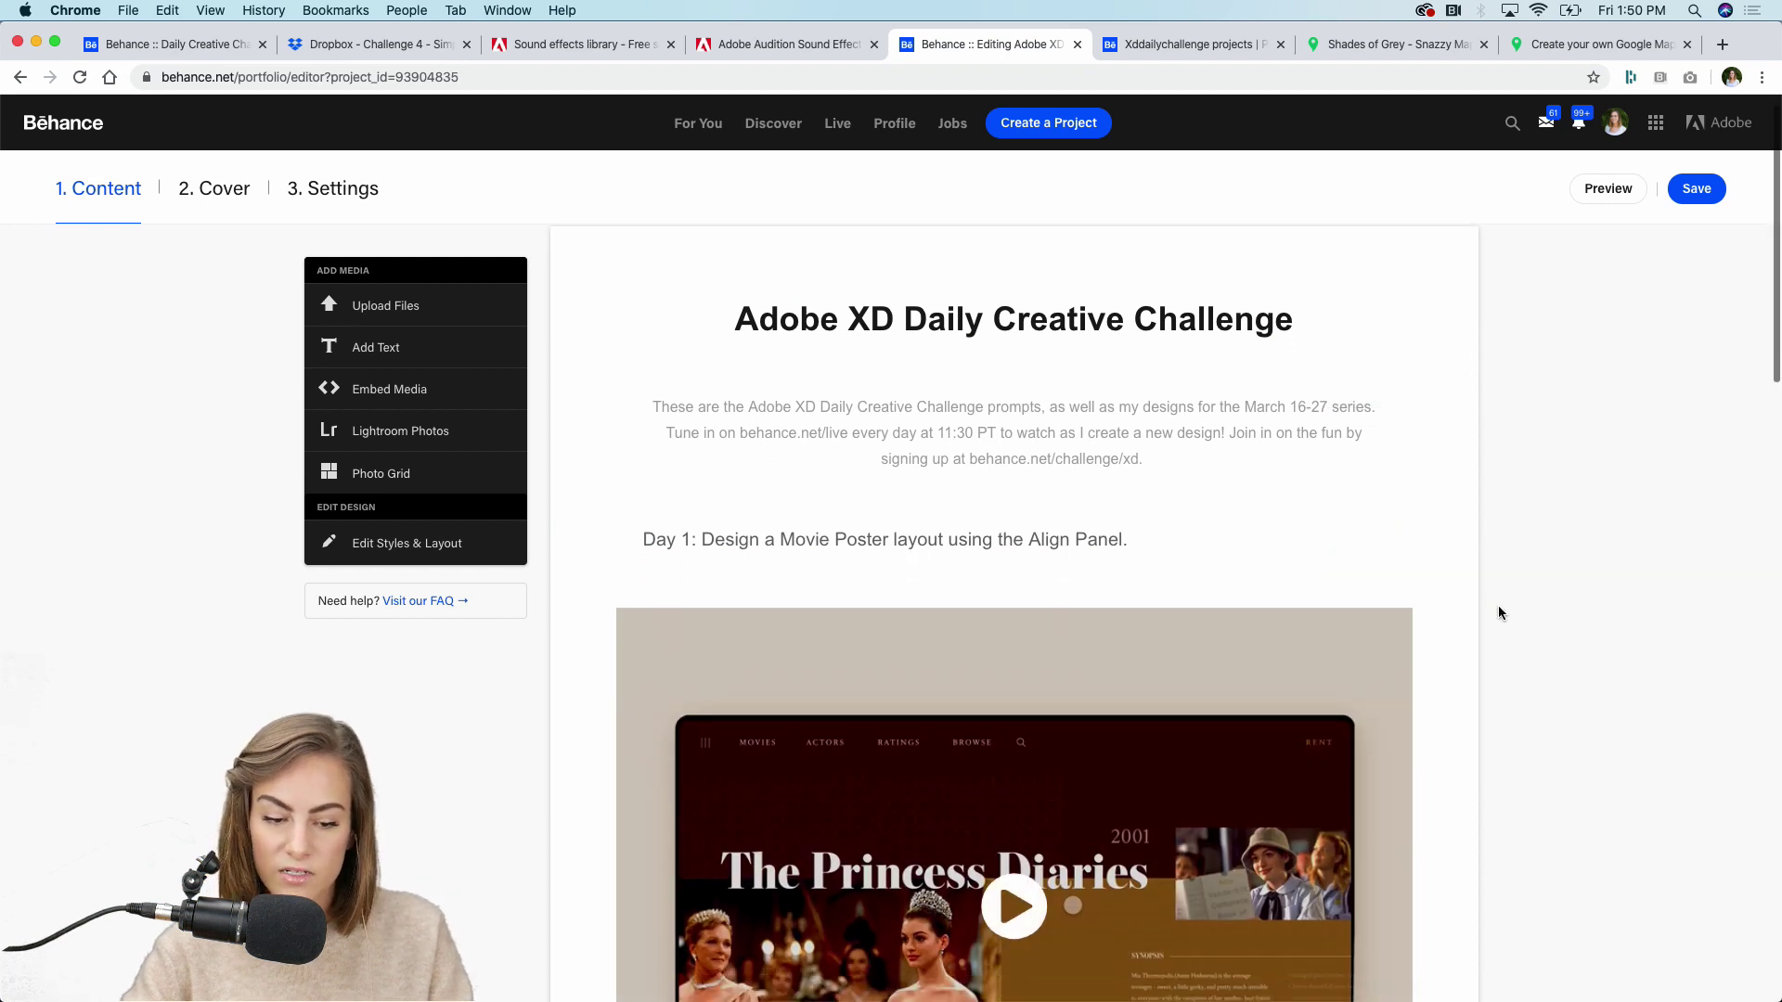
{"action": "scroll", "coordinate": [1498, 613], "scroll_direction": "down", "scroll_amount": 10}
{"action": "scroll", "coordinate": [1498, 609], "scroll_direction": "down", "scroll_amount": 1}
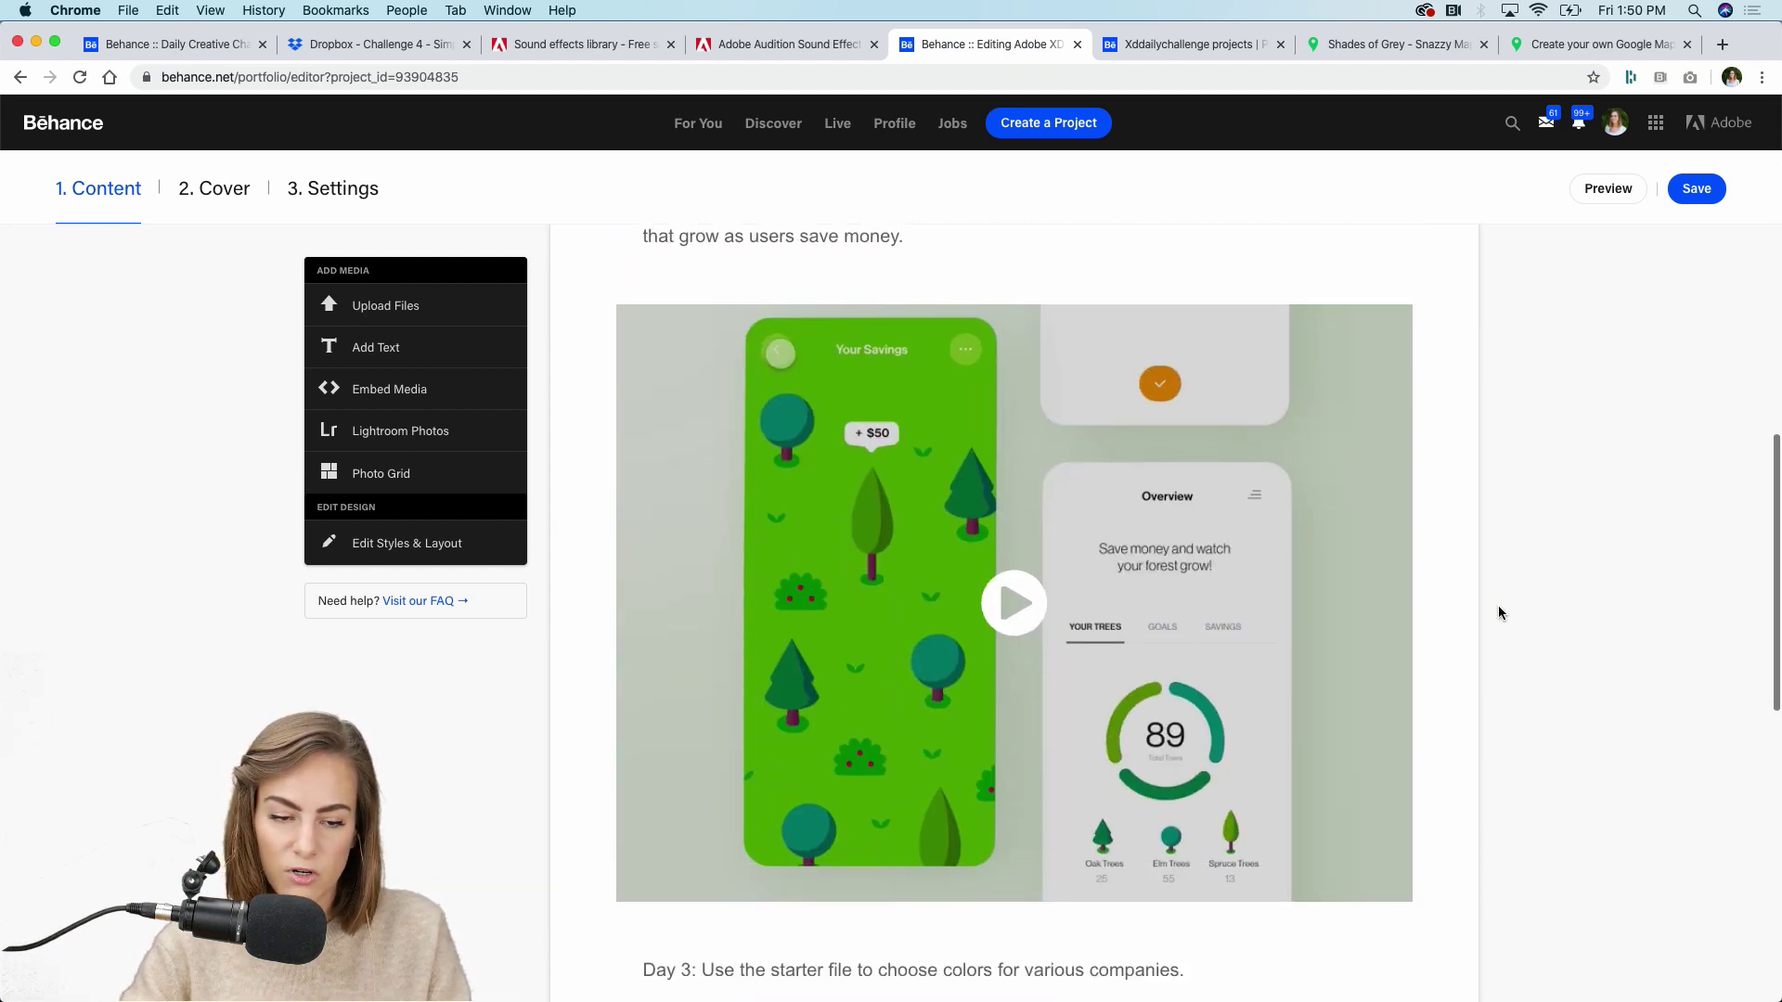
{"action": "scroll", "coordinate": [1497, 609], "scroll_direction": "up", "scroll_amount": 1}
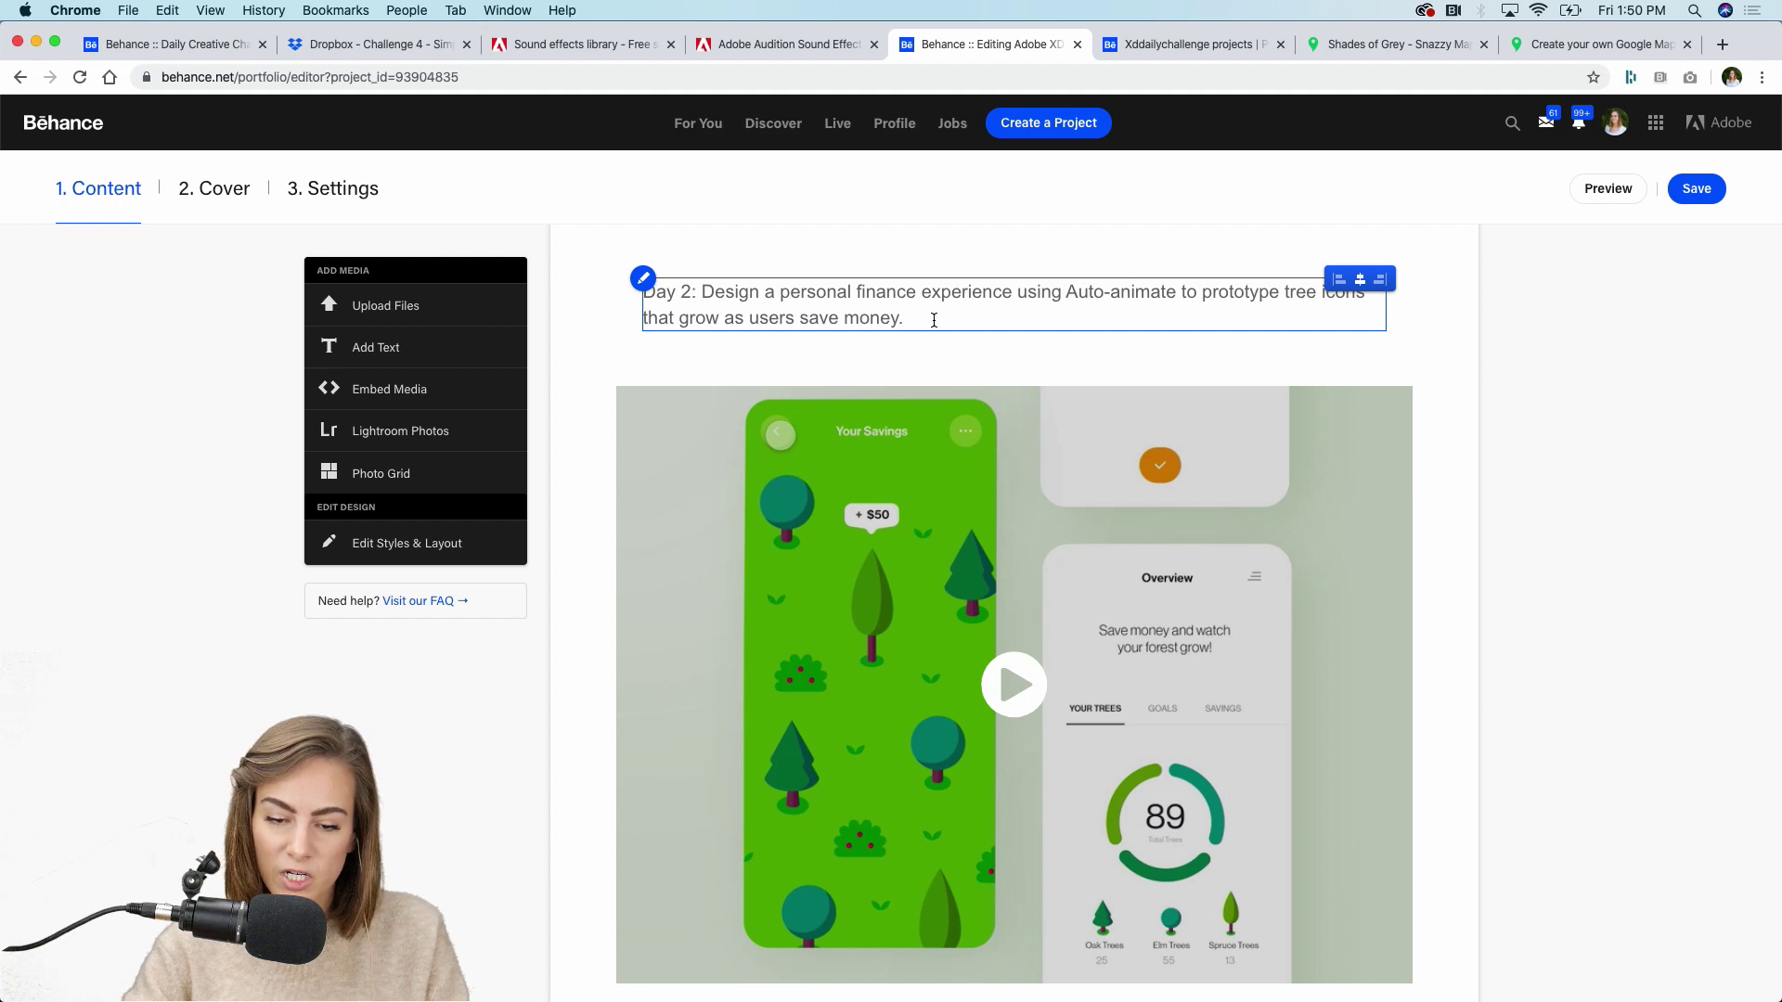
{"action": "scroll", "coordinate": [933, 320], "scroll_direction": "up", "scroll_amount": 10}
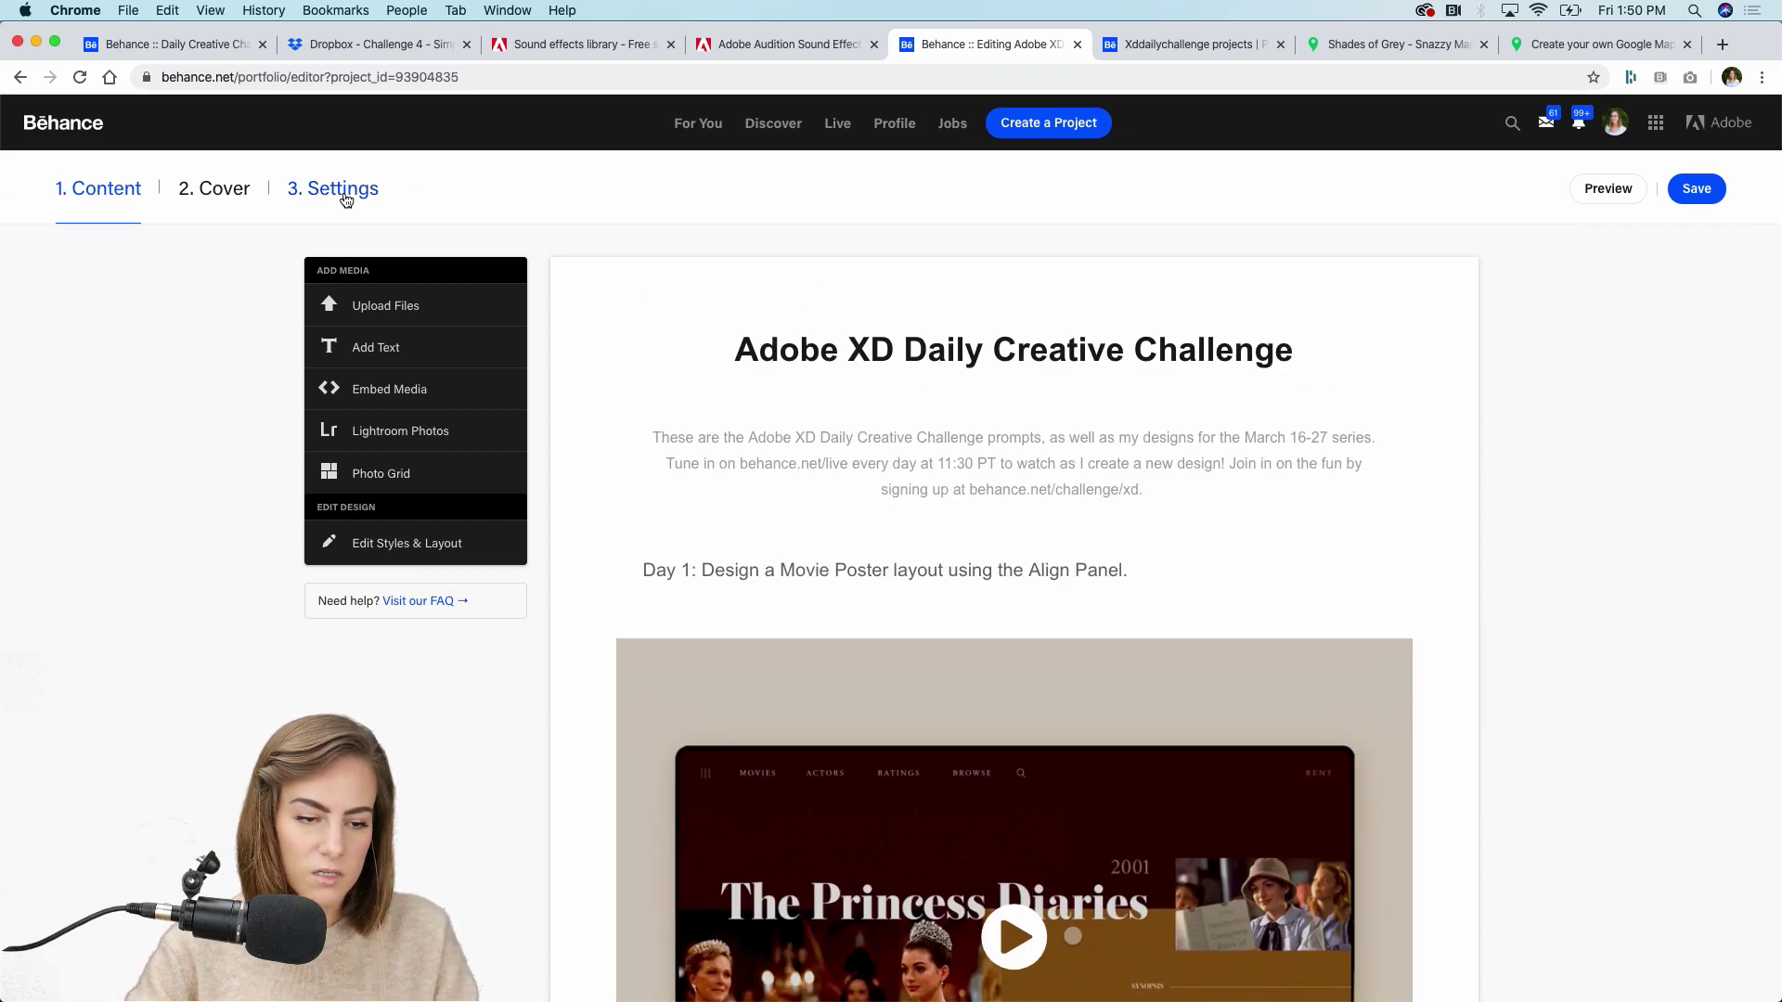
Check the project description and the XDDAILYCHALLENGE tag in the project's discoverability settings, and save the settings
{"action": "left_click", "coordinate": [345, 199]}
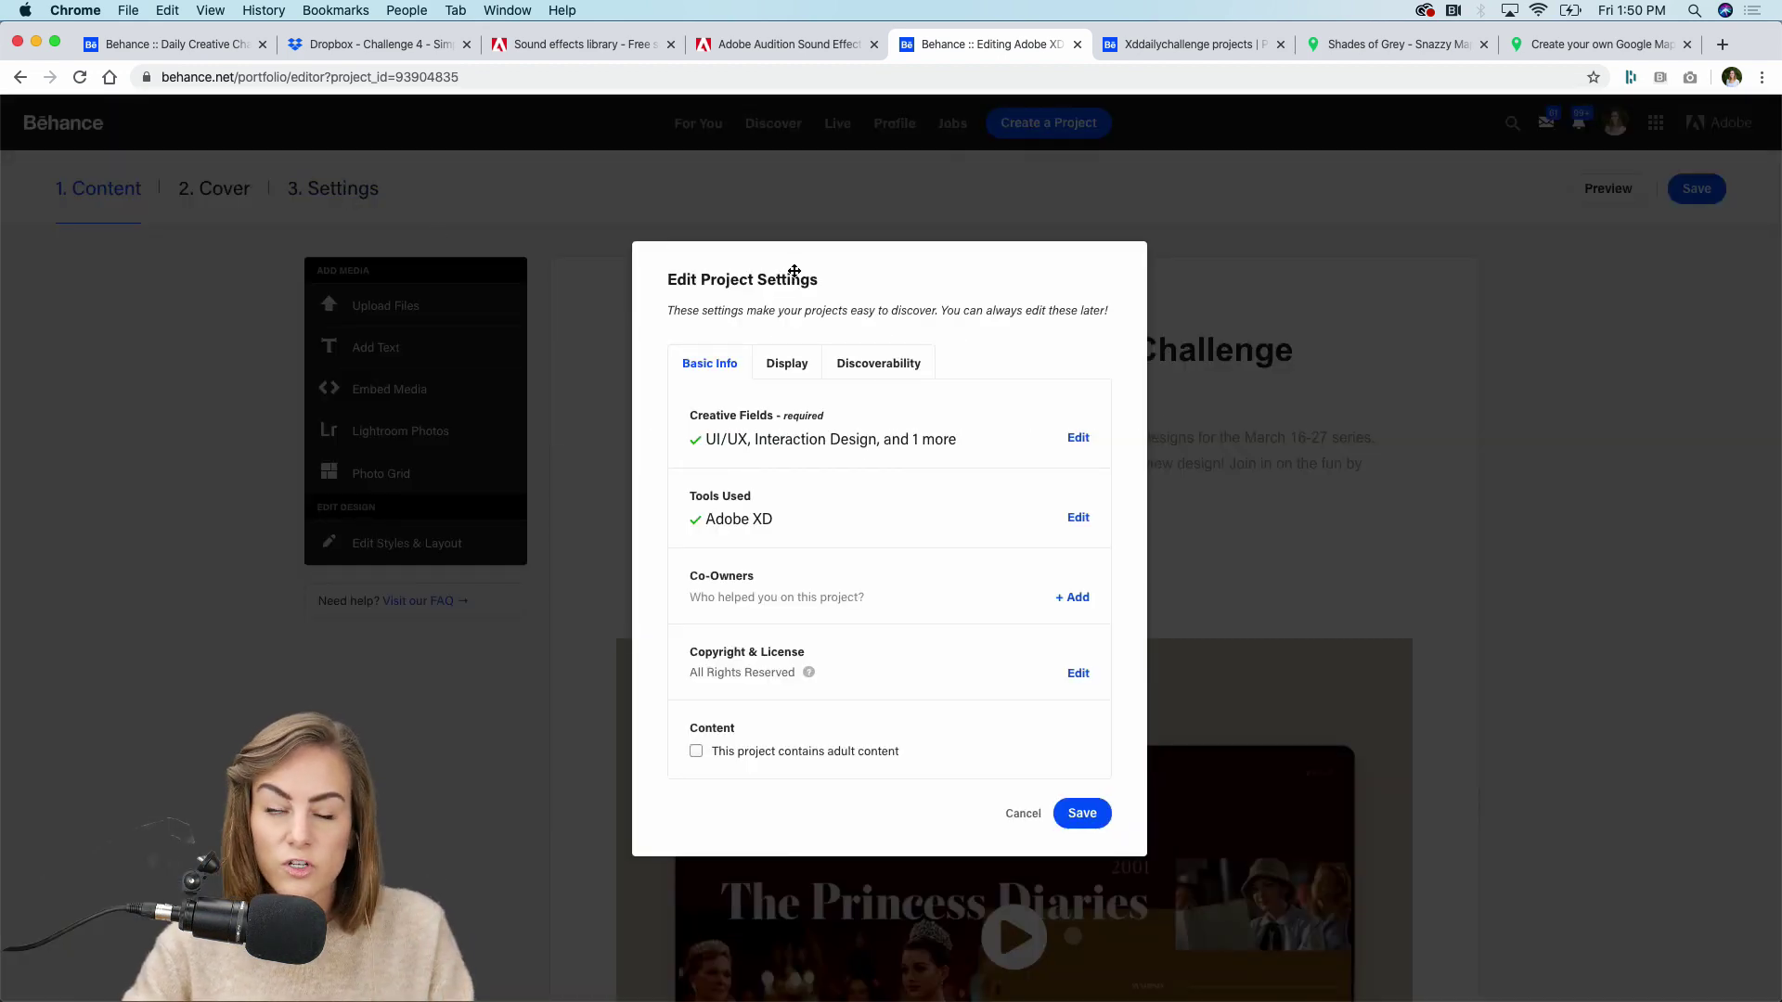
{"action": "left_click", "coordinate": [878, 373]}
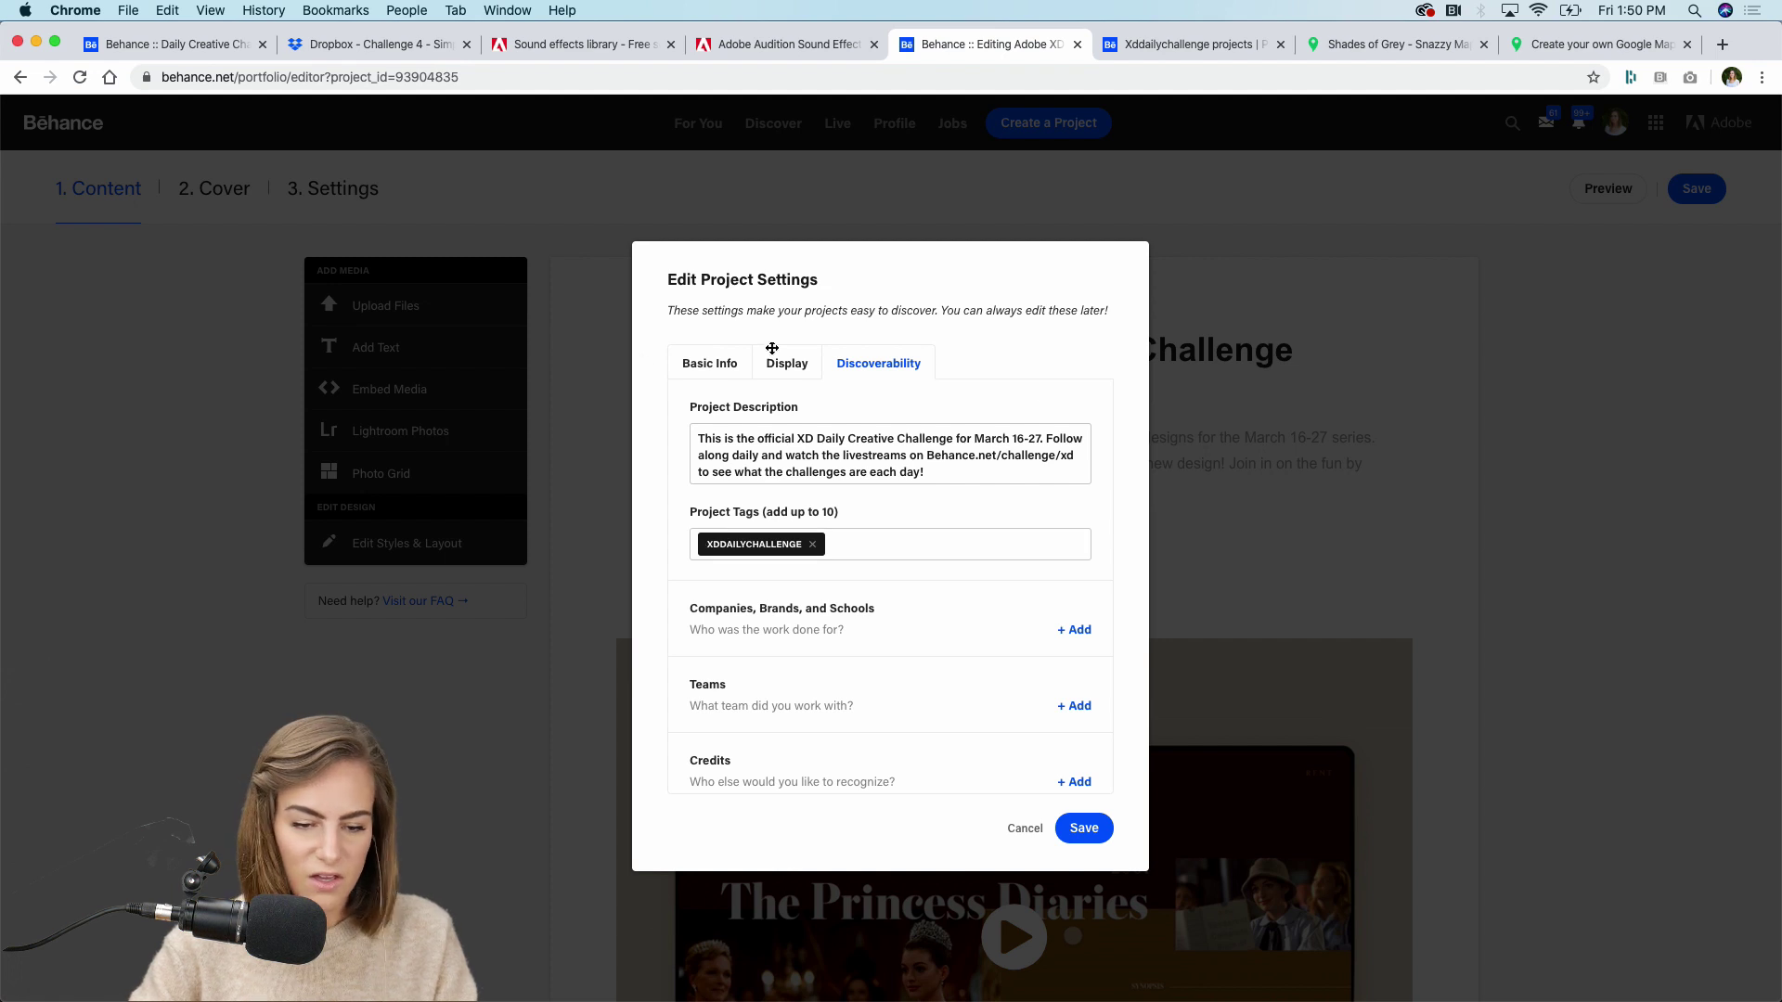
{"action": "left_click", "coordinate": [1086, 829]}
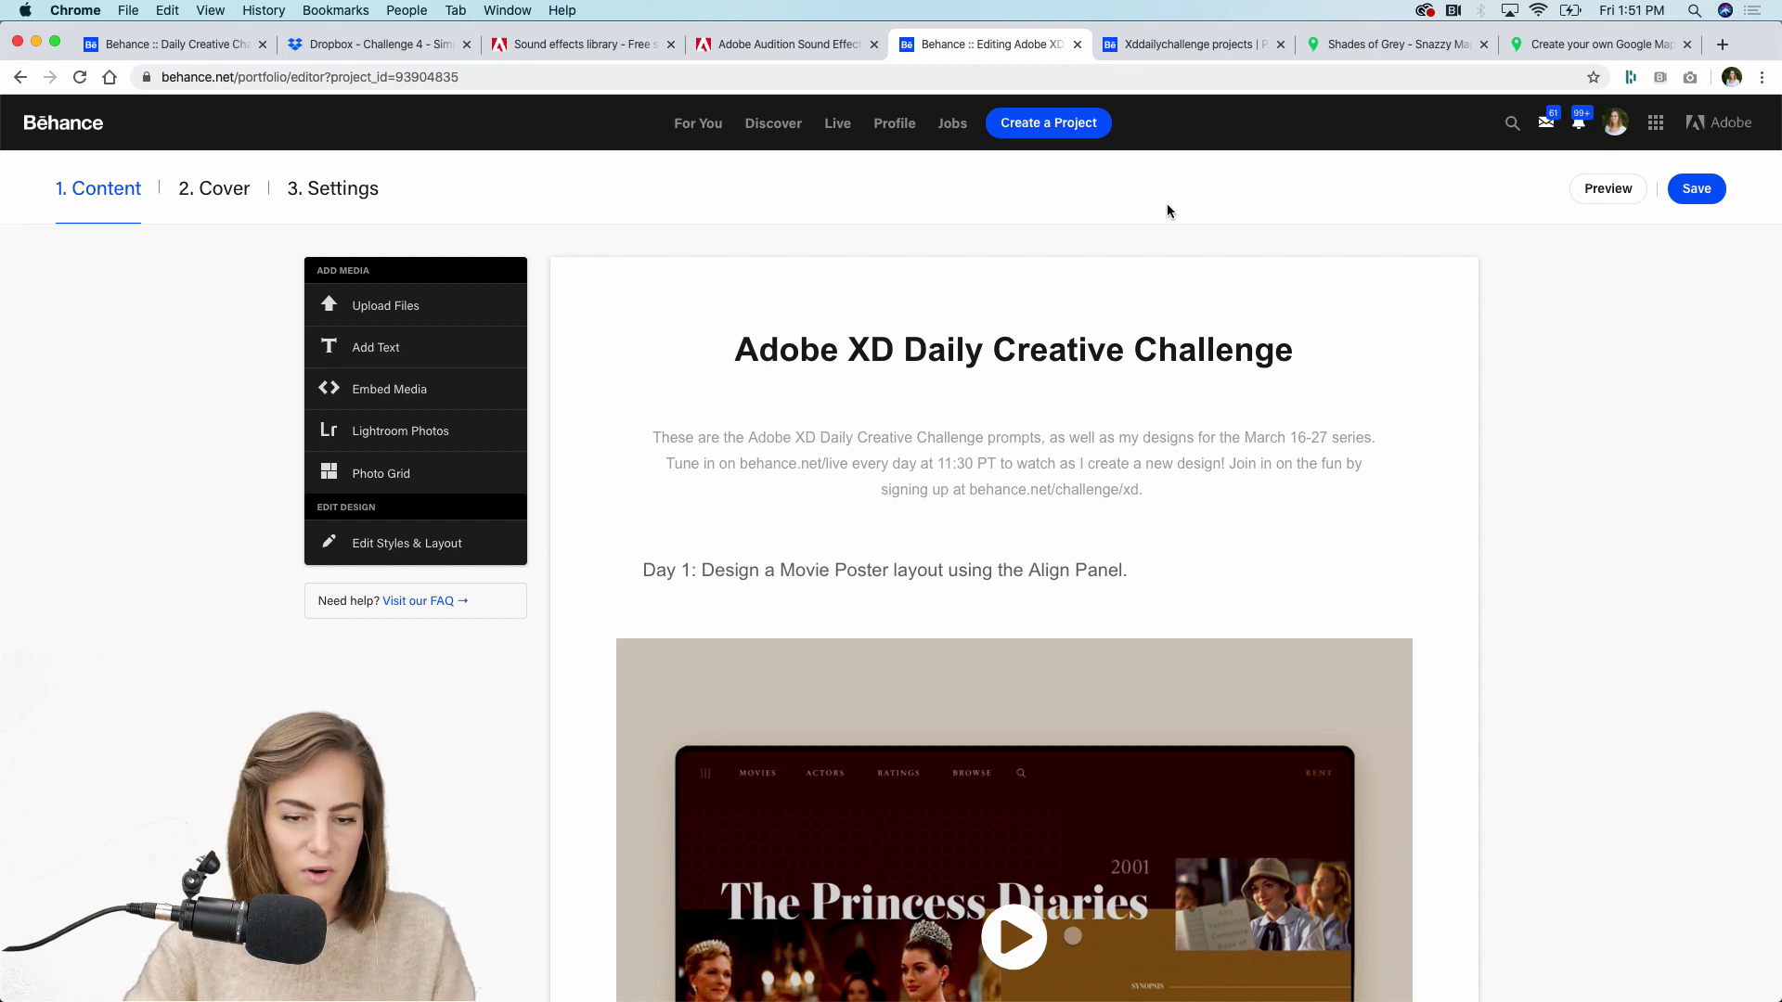
Refresh the xddailychallenge project search on Behance and open the Day 3 Luxury Online Jewerly project in a new tab
{"action": "left_click", "coordinate": [1157, 44]}
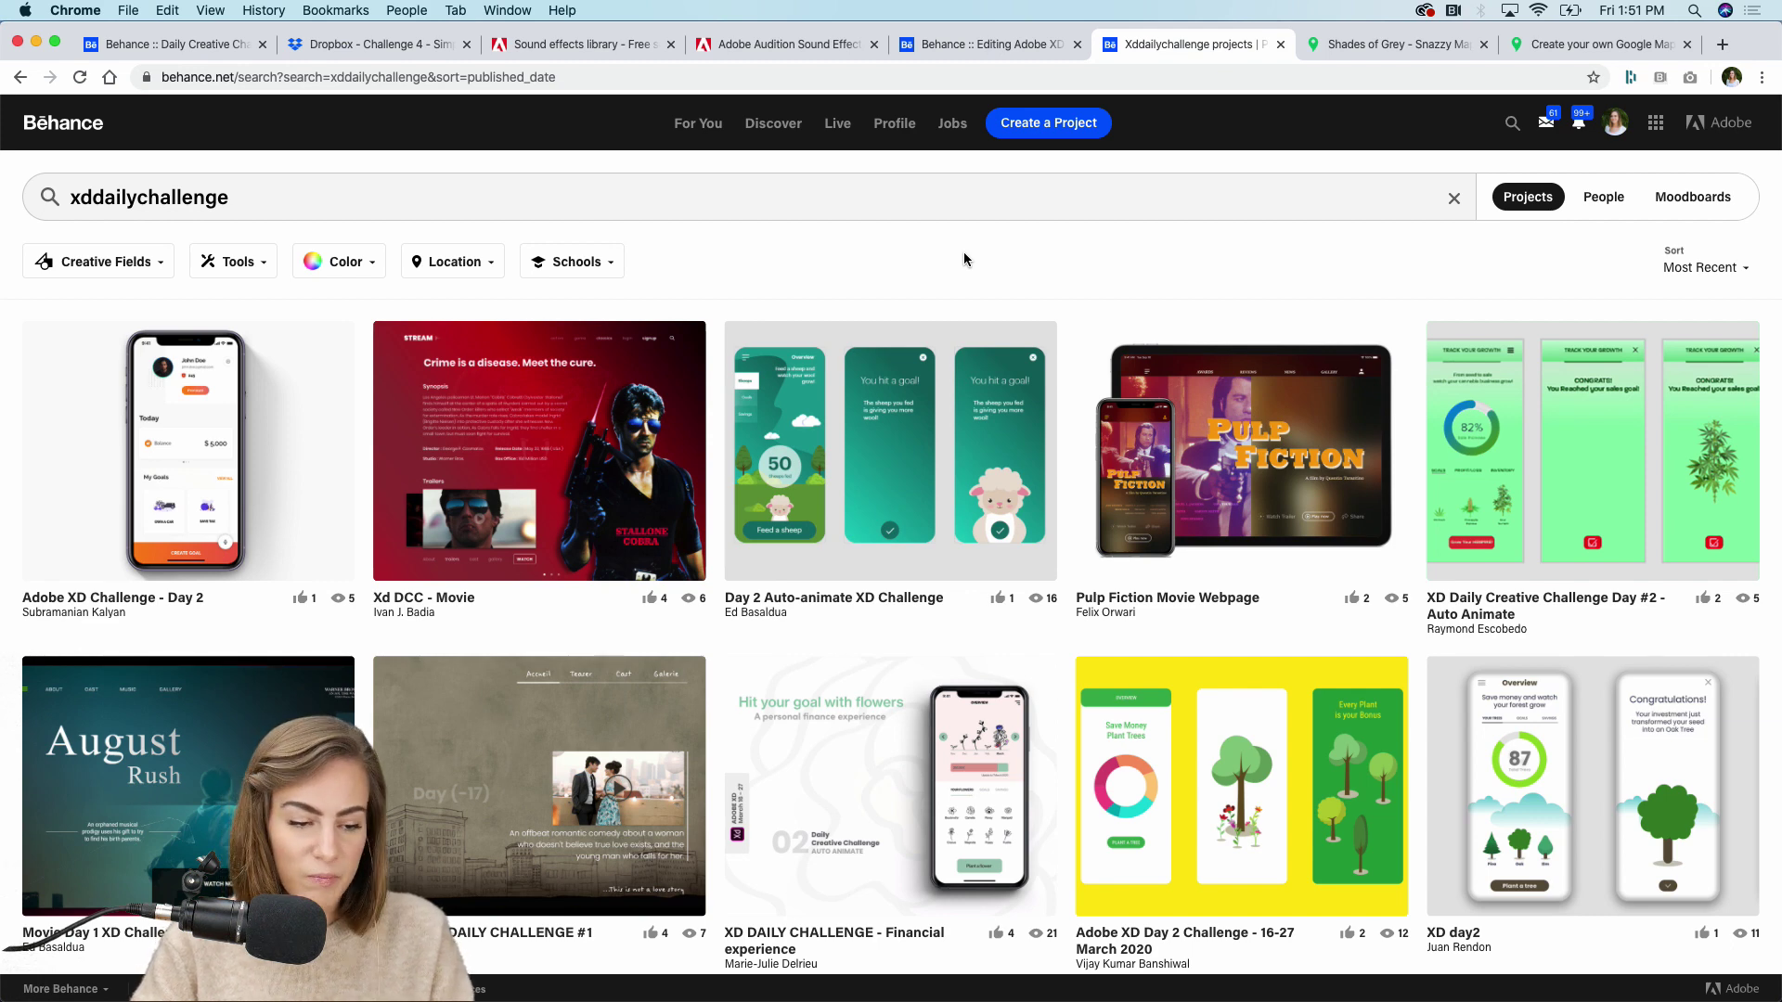
{"action": "left_click", "coordinate": [80, 78]}
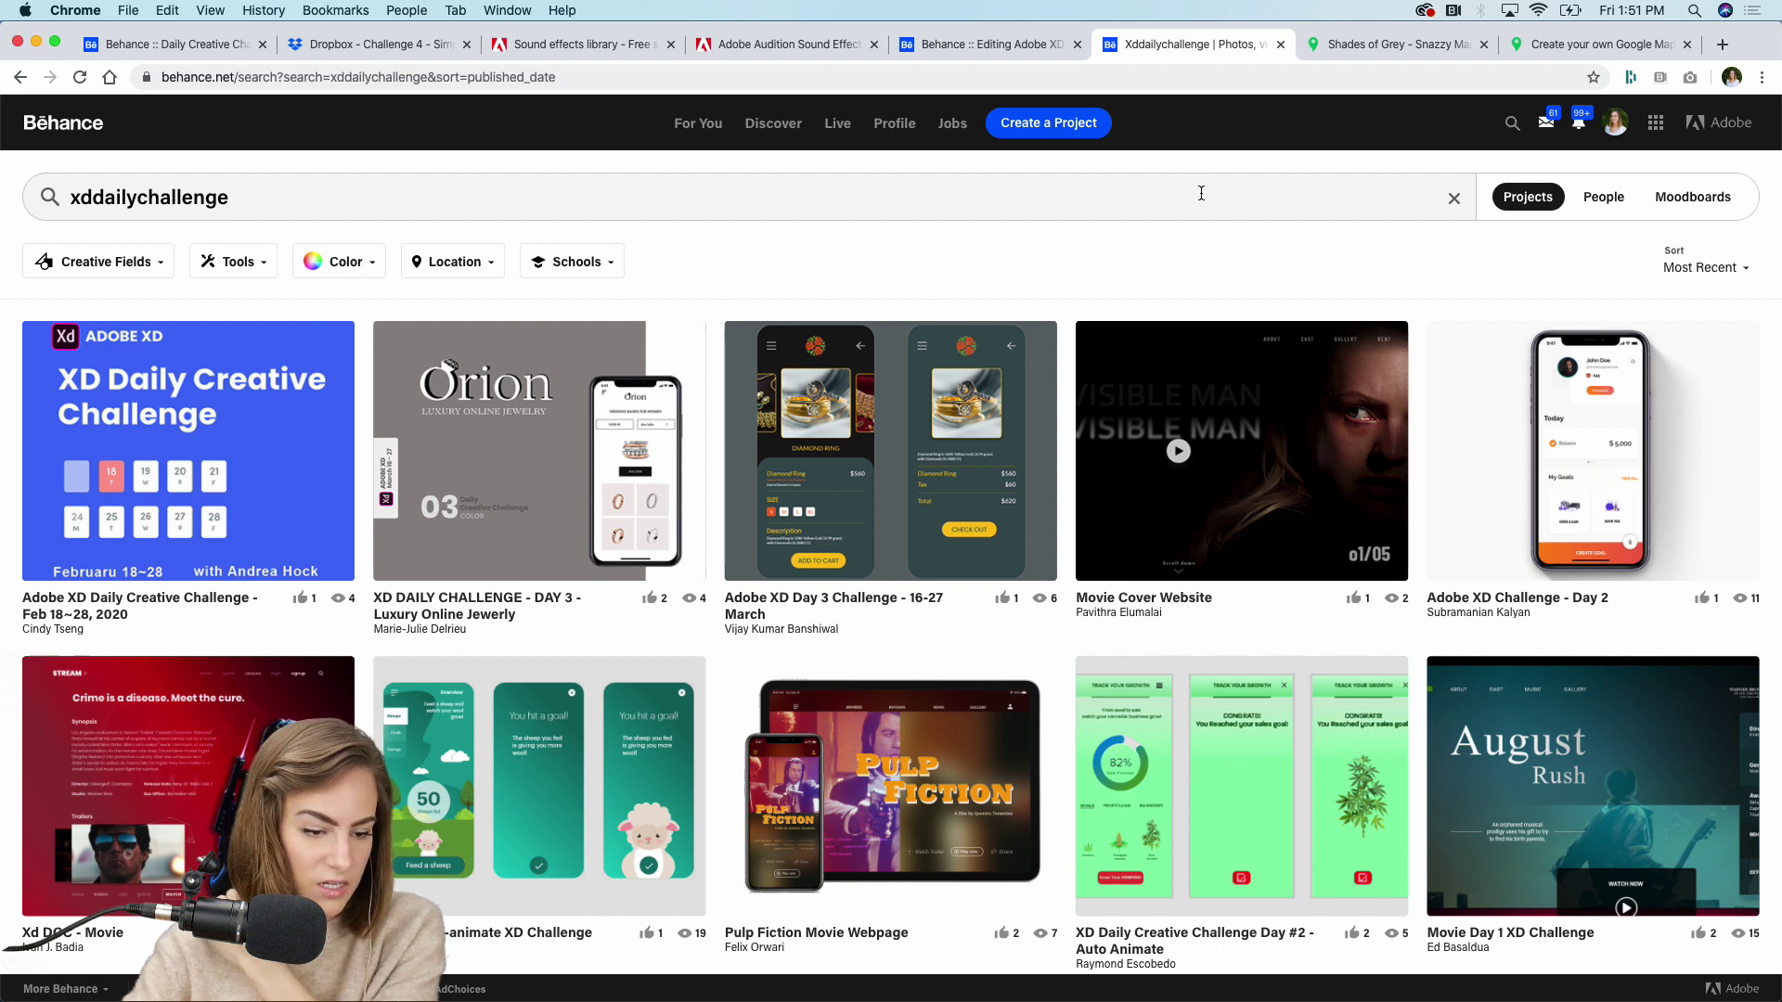
{"action": "right_click", "coordinate": [522, 469]}
{"action": "key", "text": "Return"}
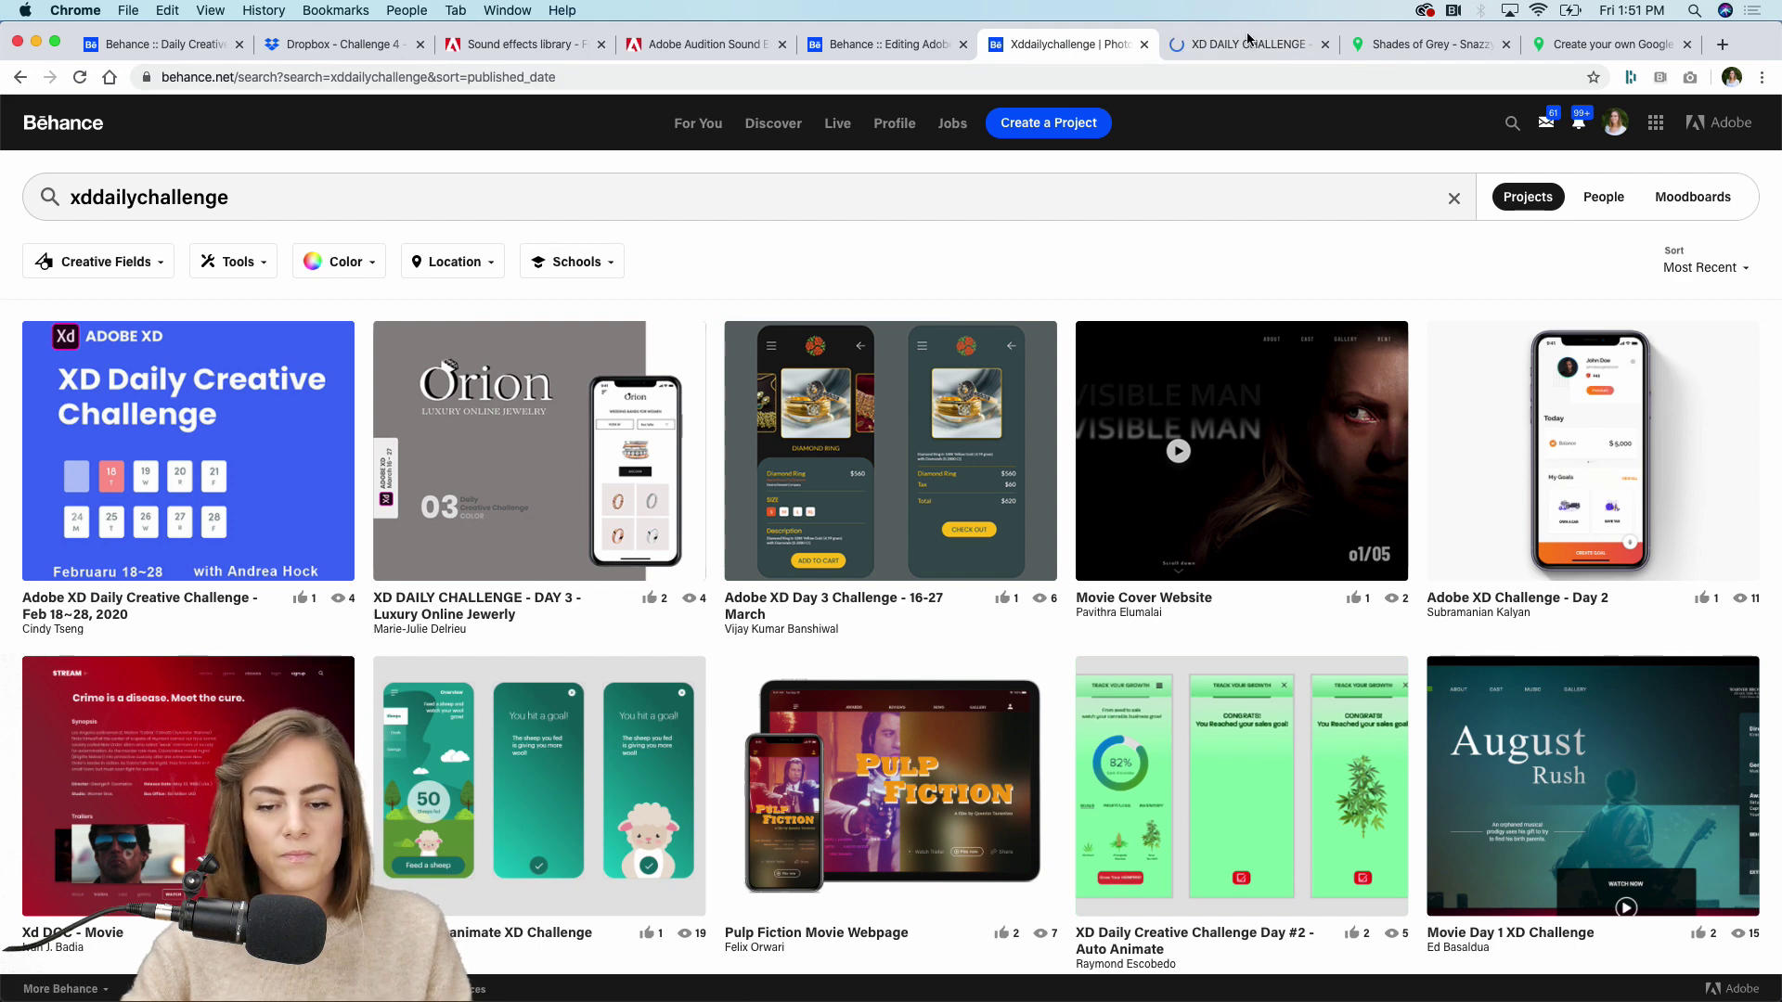
Look through the Day 3 Luxury Online Jewerly project, examining its challenge brief, phone mockups, logo development, colour palette and typography
{"action": "left_click", "coordinate": [1244, 43]}
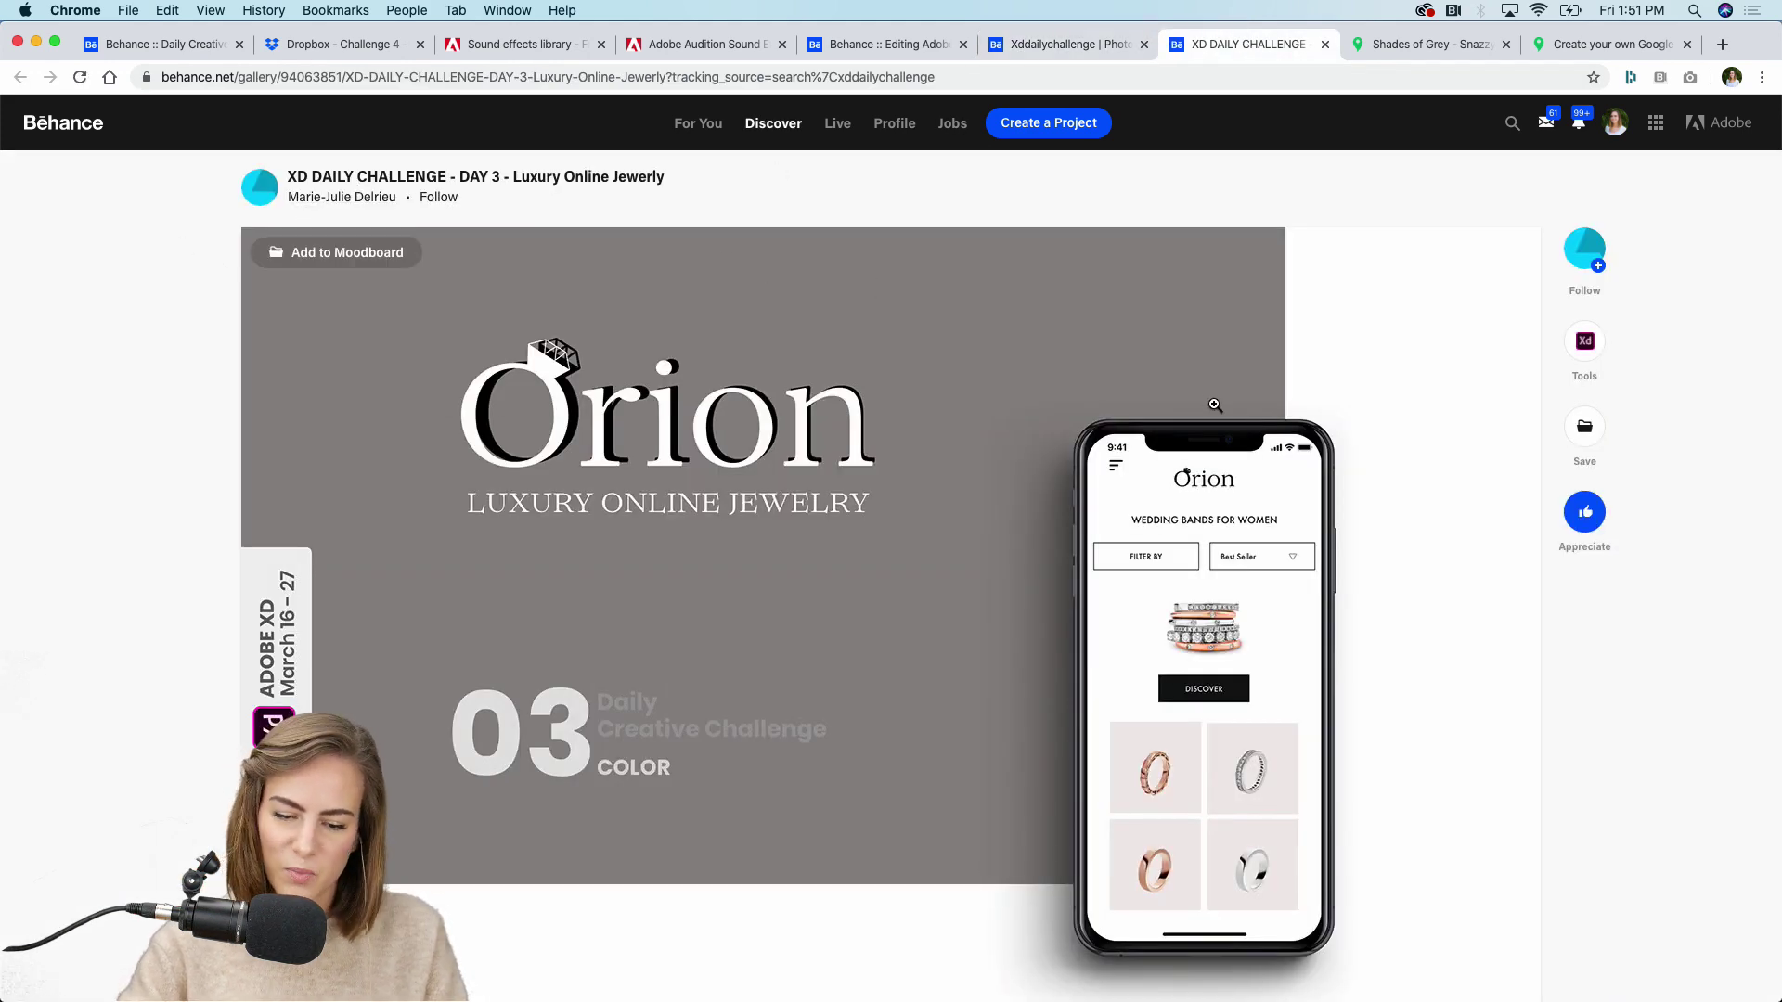
{"action": "scroll", "coordinate": [1214, 405], "scroll_direction": "down", "scroll_amount": 2}
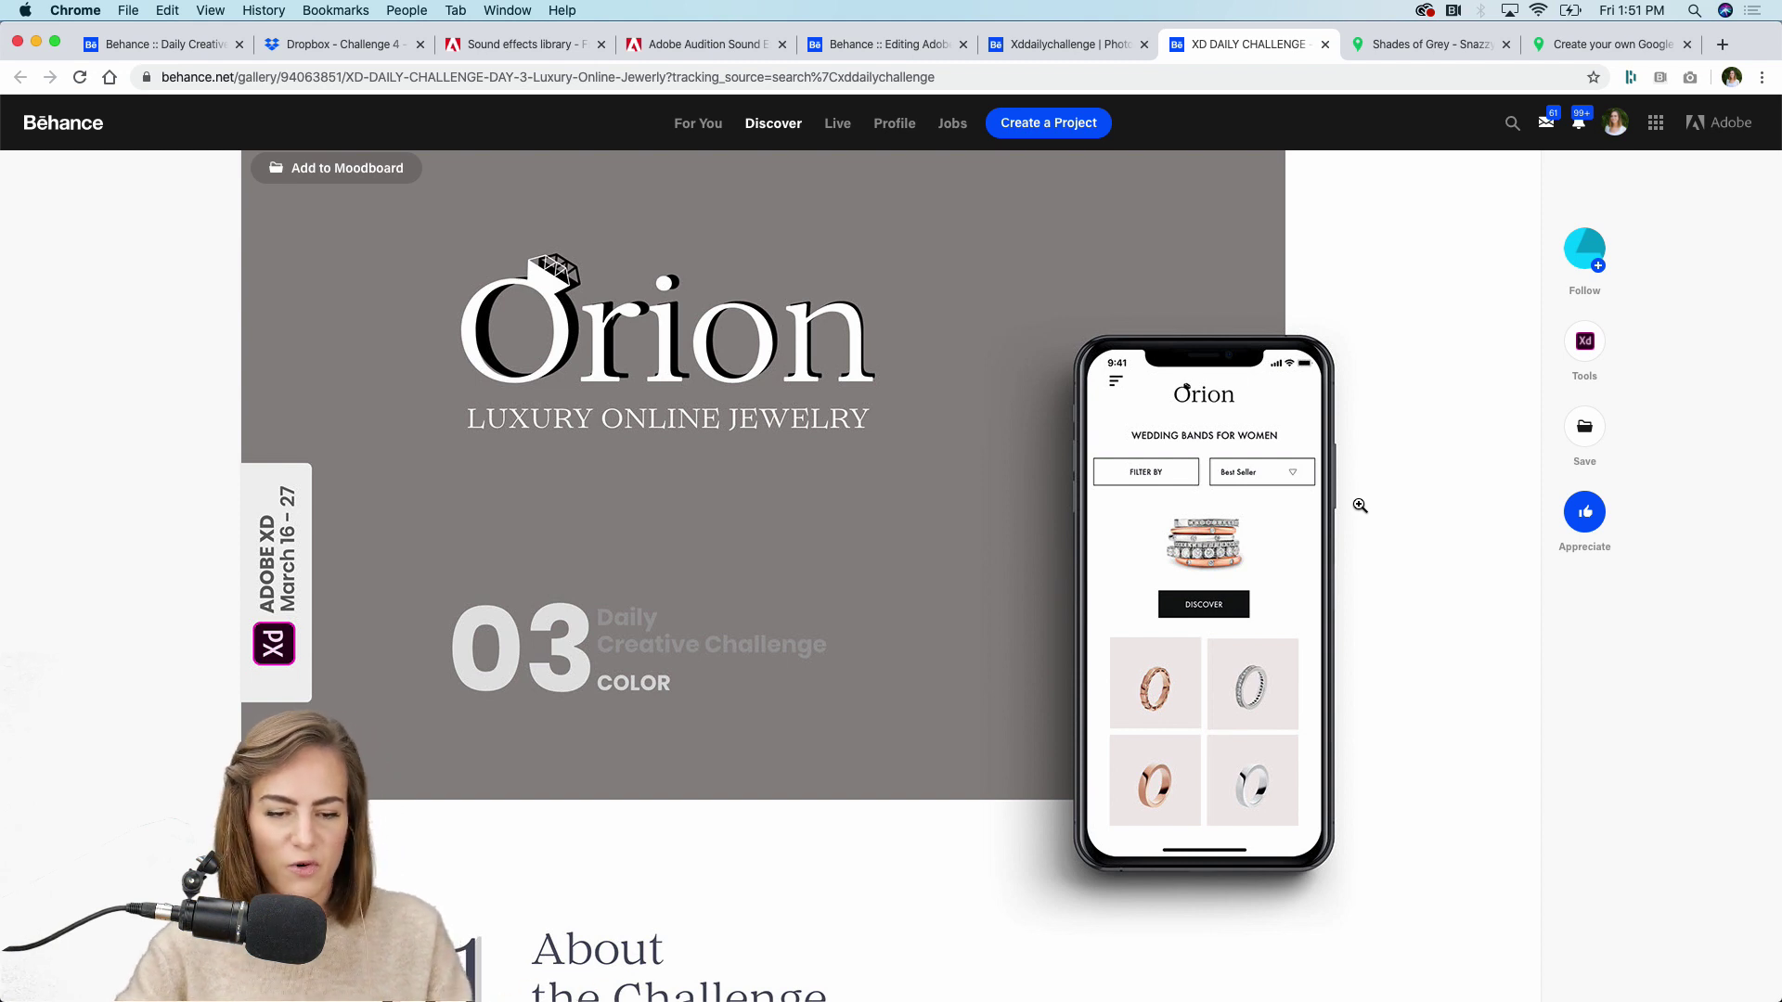
{"action": "scroll", "coordinate": [1360, 505], "scroll_direction": "down", "scroll_amount": 1}
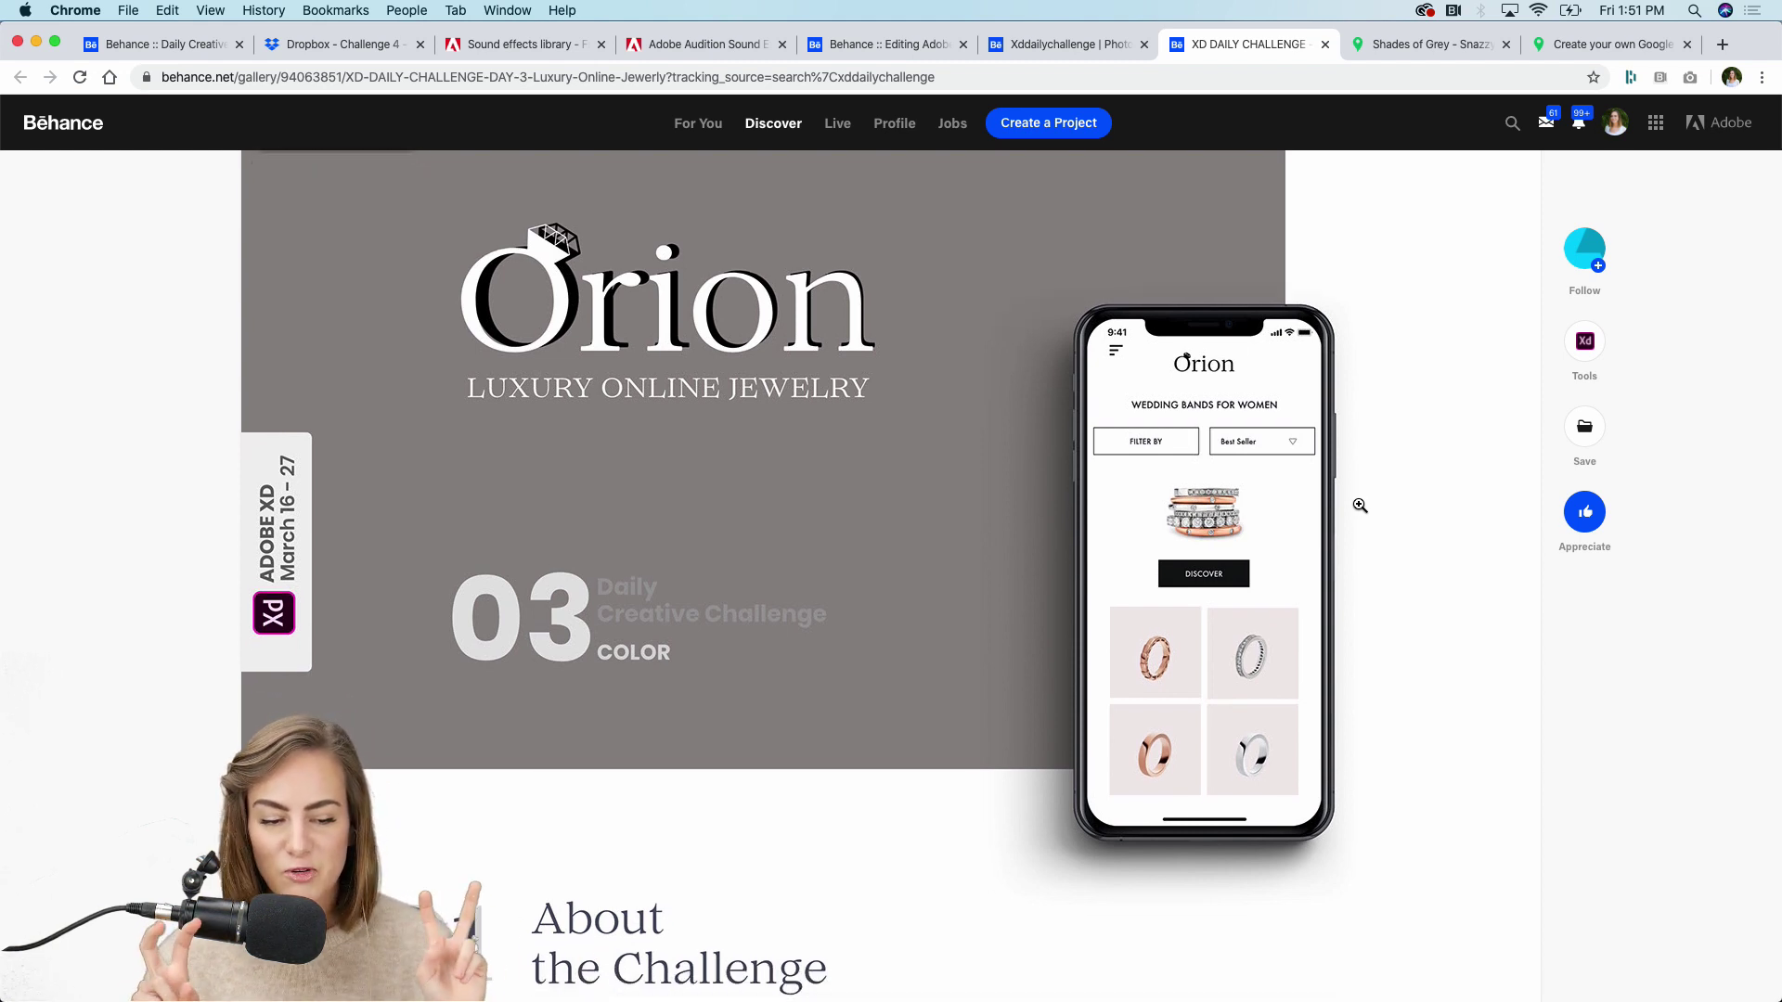
{"action": "scroll", "coordinate": [1360, 505], "scroll_direction": "down", "scroll_amount": 6}
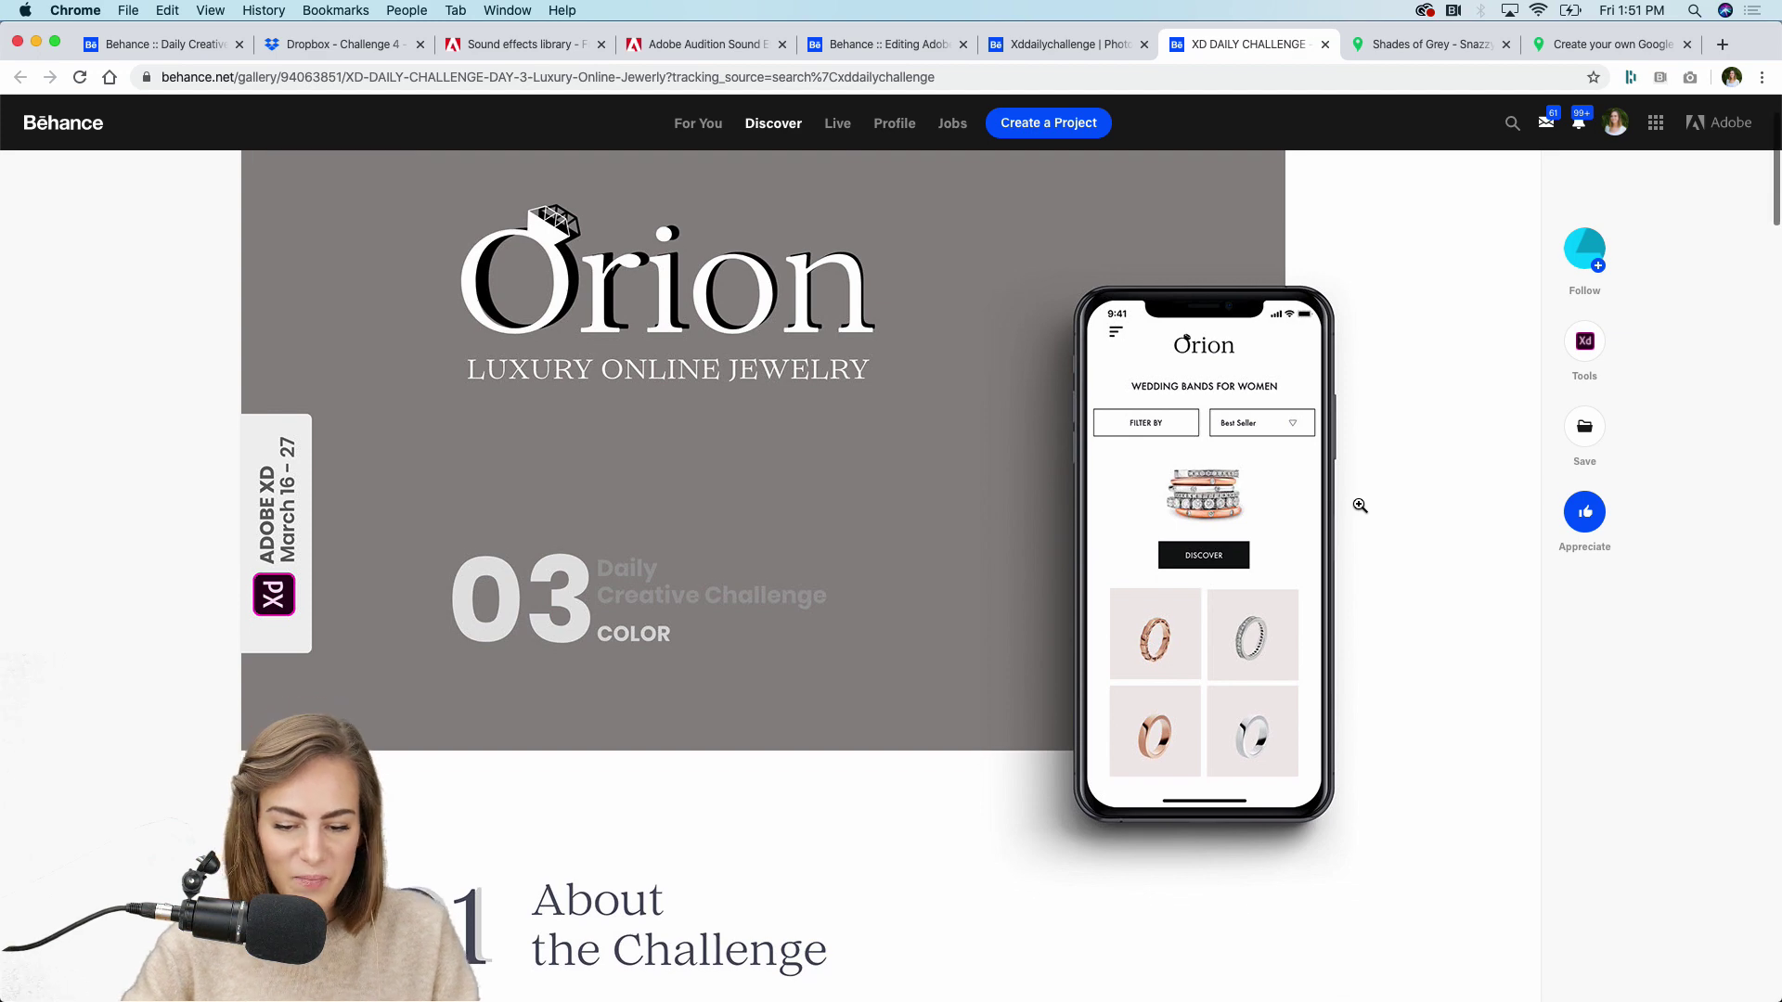
{"action": "scroll", "coordinate": [1360, 505], "scroll_direction": "down", "scroll_amount": 10}
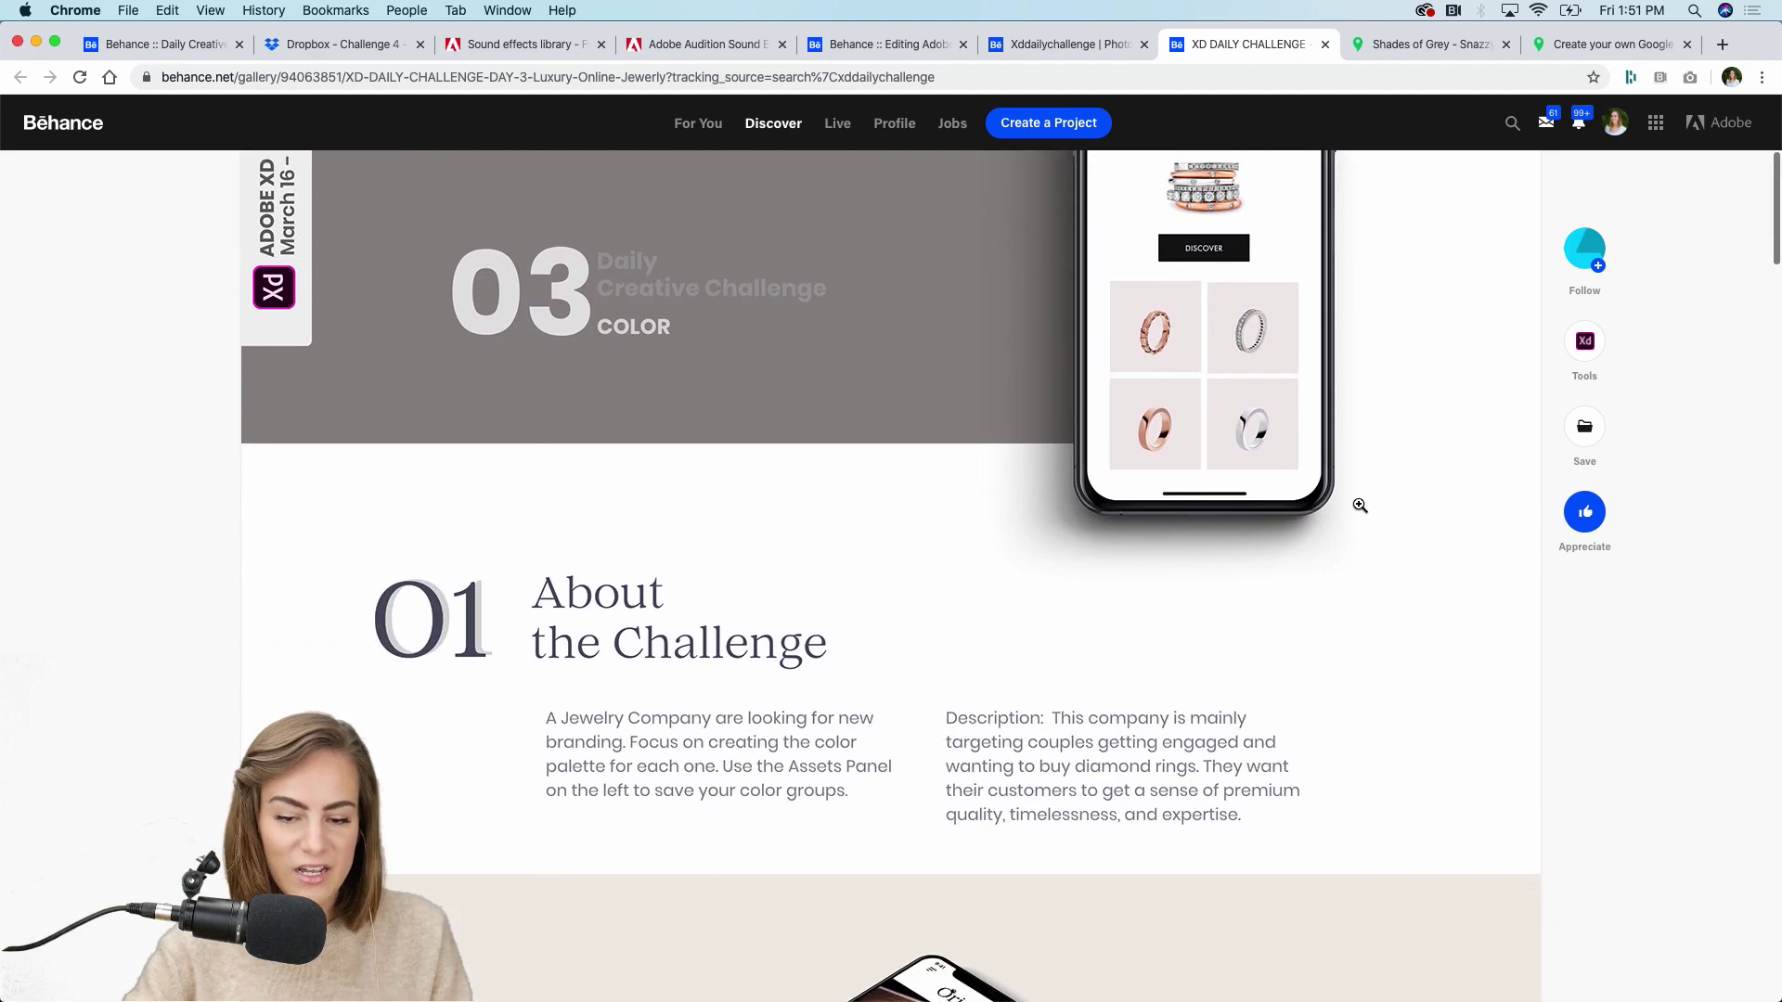
{"action": "scroll", "coordinate": [1360, 505], "scroll_direction": "down", "scroll_amount": 8}
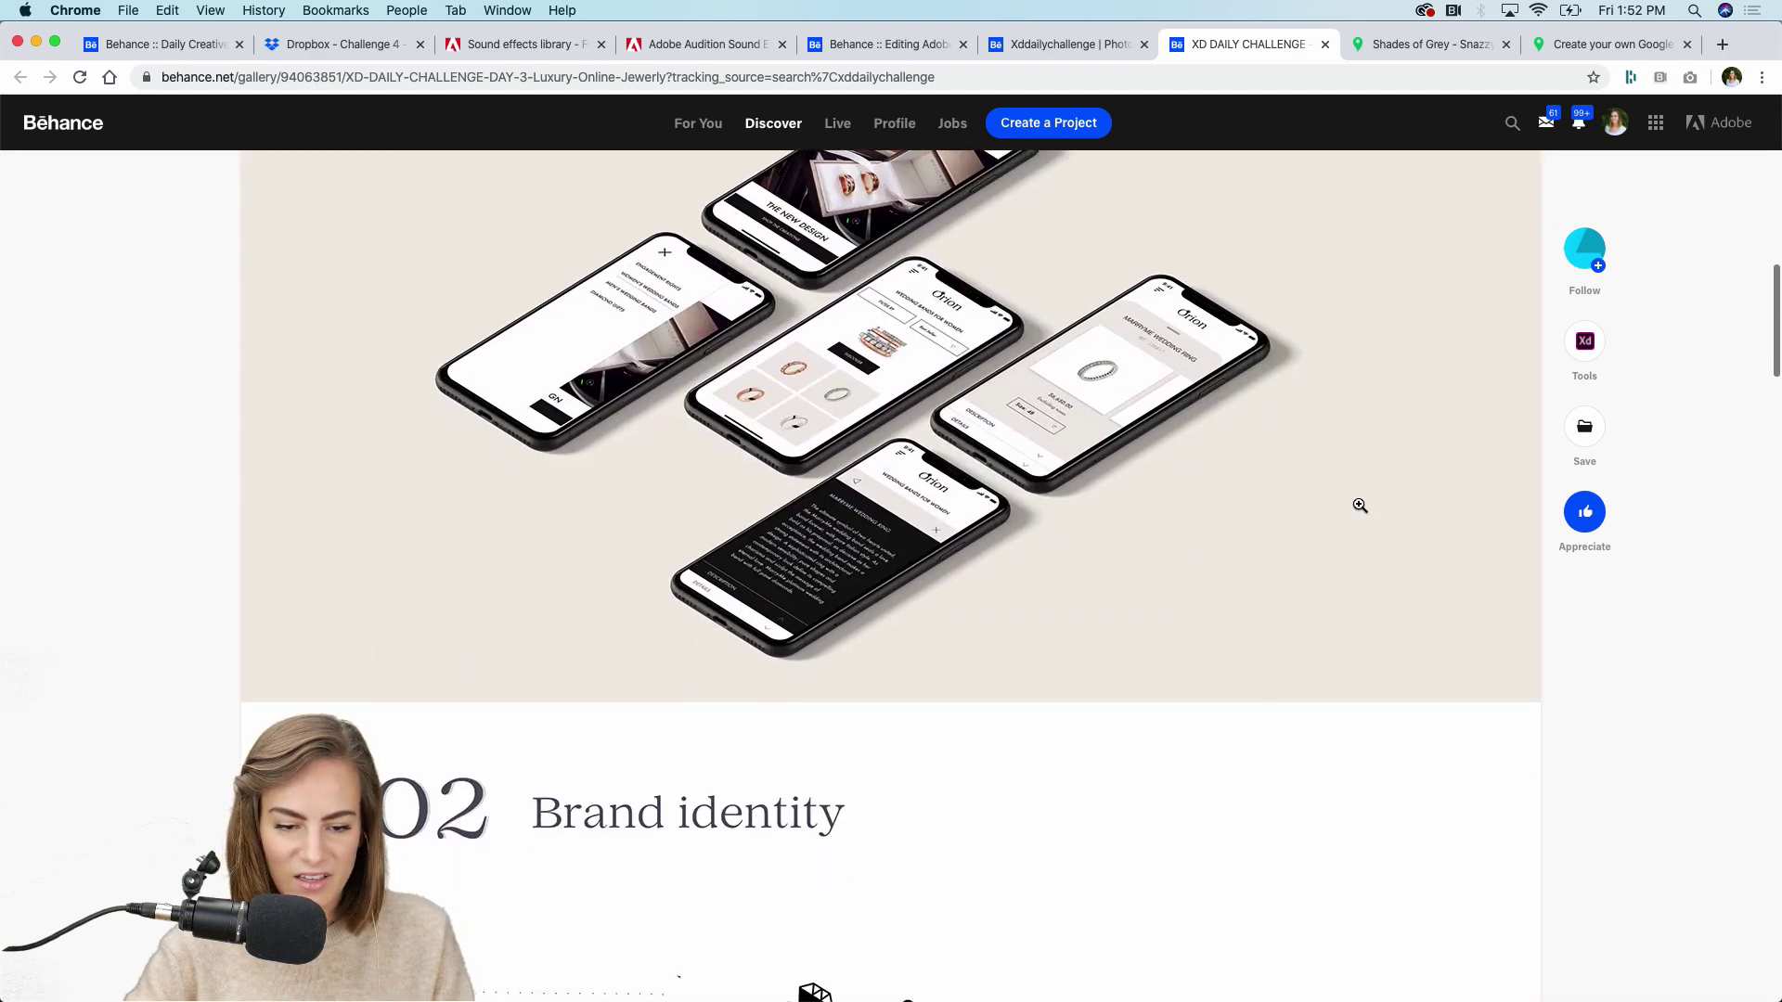
{"action": "scroll", "coordinate": [1359, 504], "scroll_direction": "up", "scroll_amount": 3}
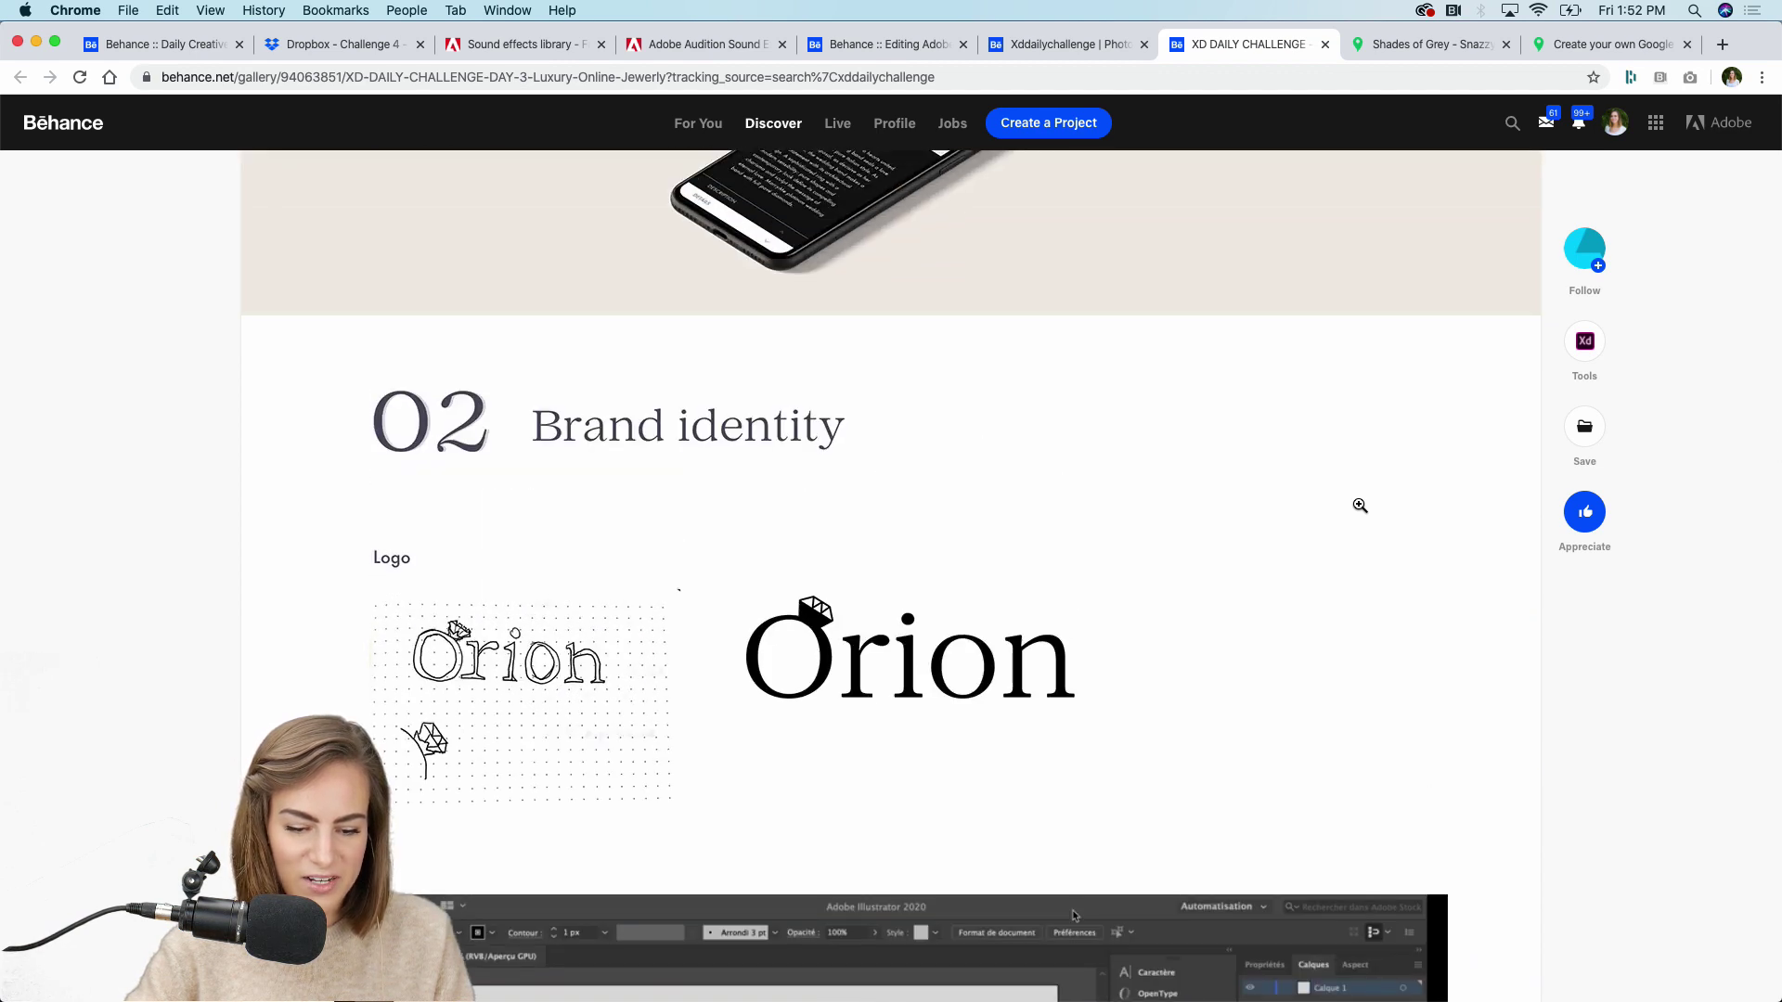
{"action": "scroll", "coordinate": [1359, 505], "scroll_direction": "down", "scroll_amount": 4}
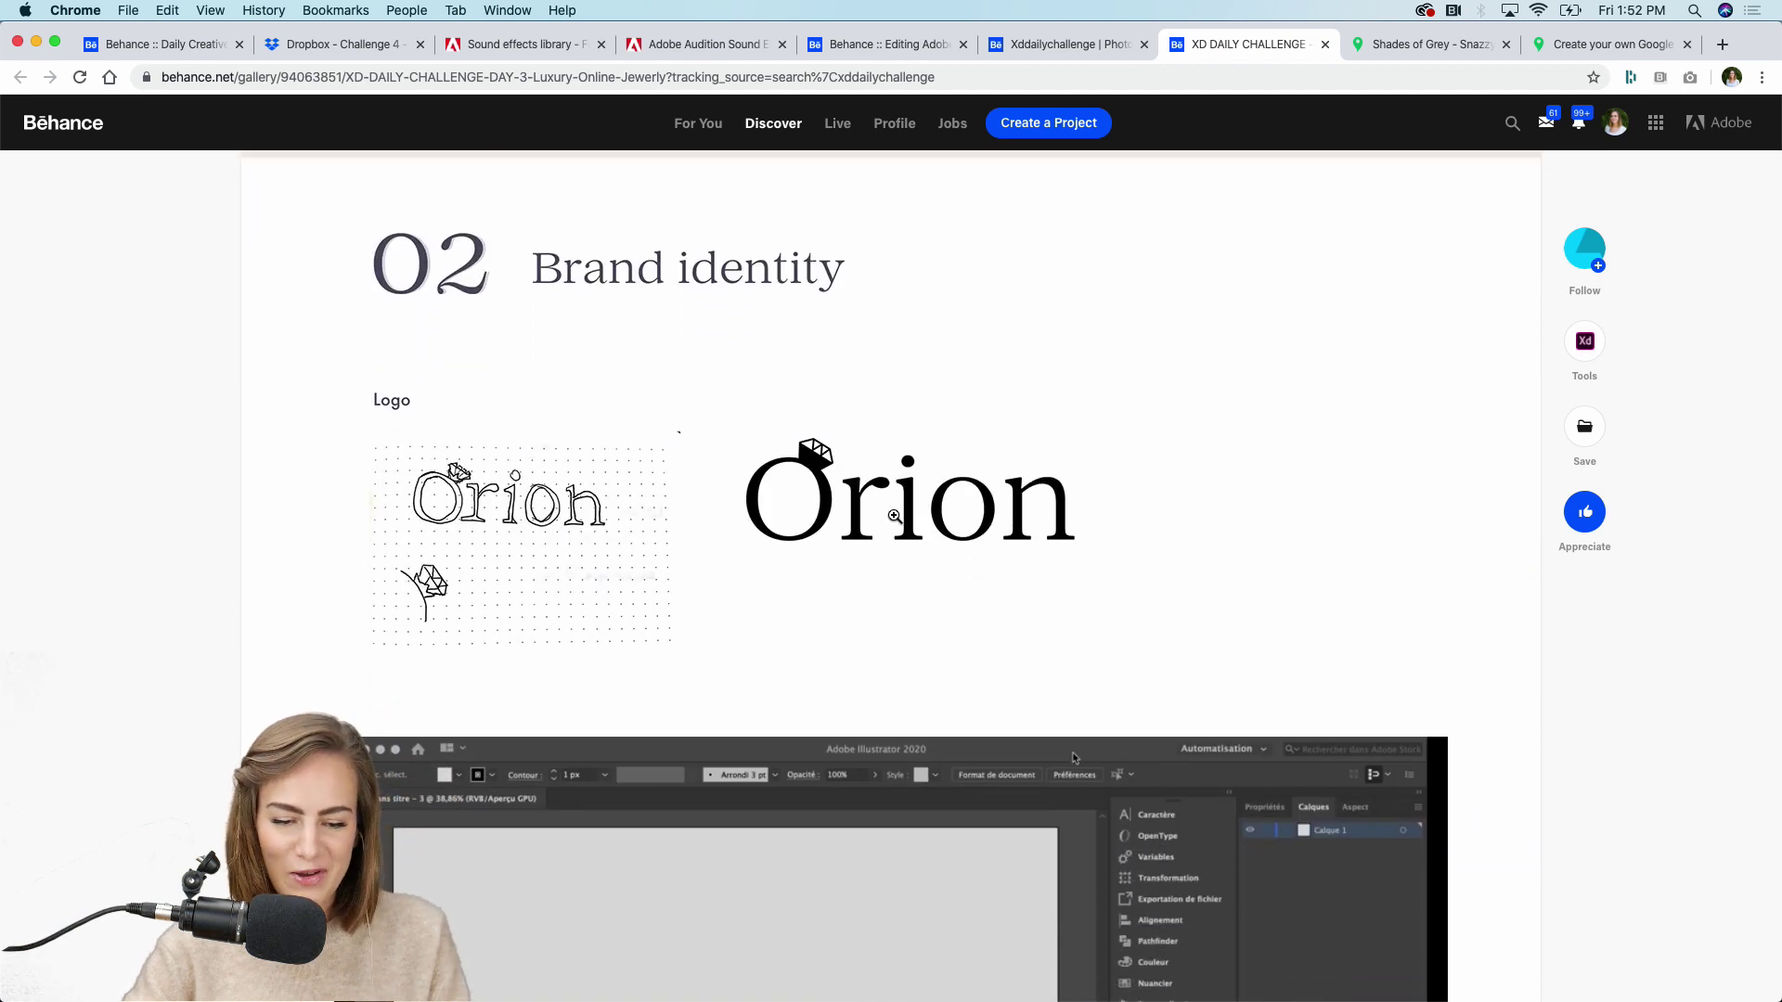
{"action": "scroll", "coordinate": [827, 506], "scroll_direction": "down", "scroll_amount": 12}
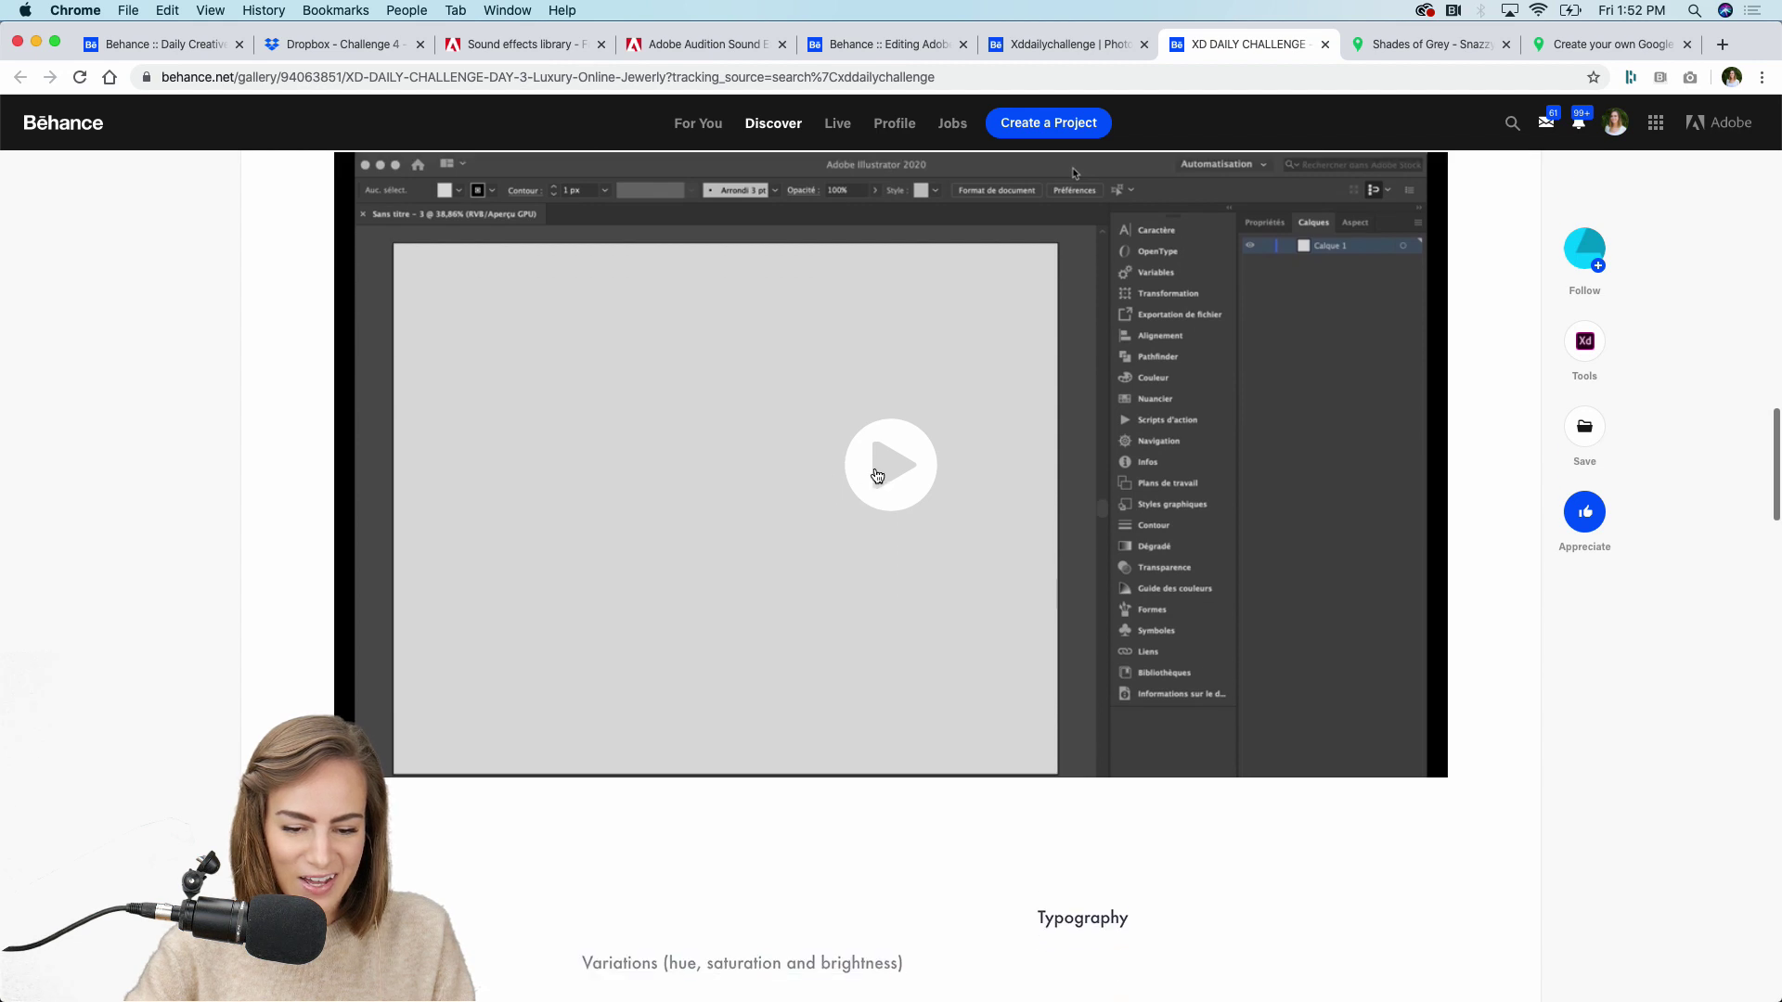
{"action": "scroll", "coordinate": [884, 469], "scroll_direction": "down", "scroll_amount": 11}
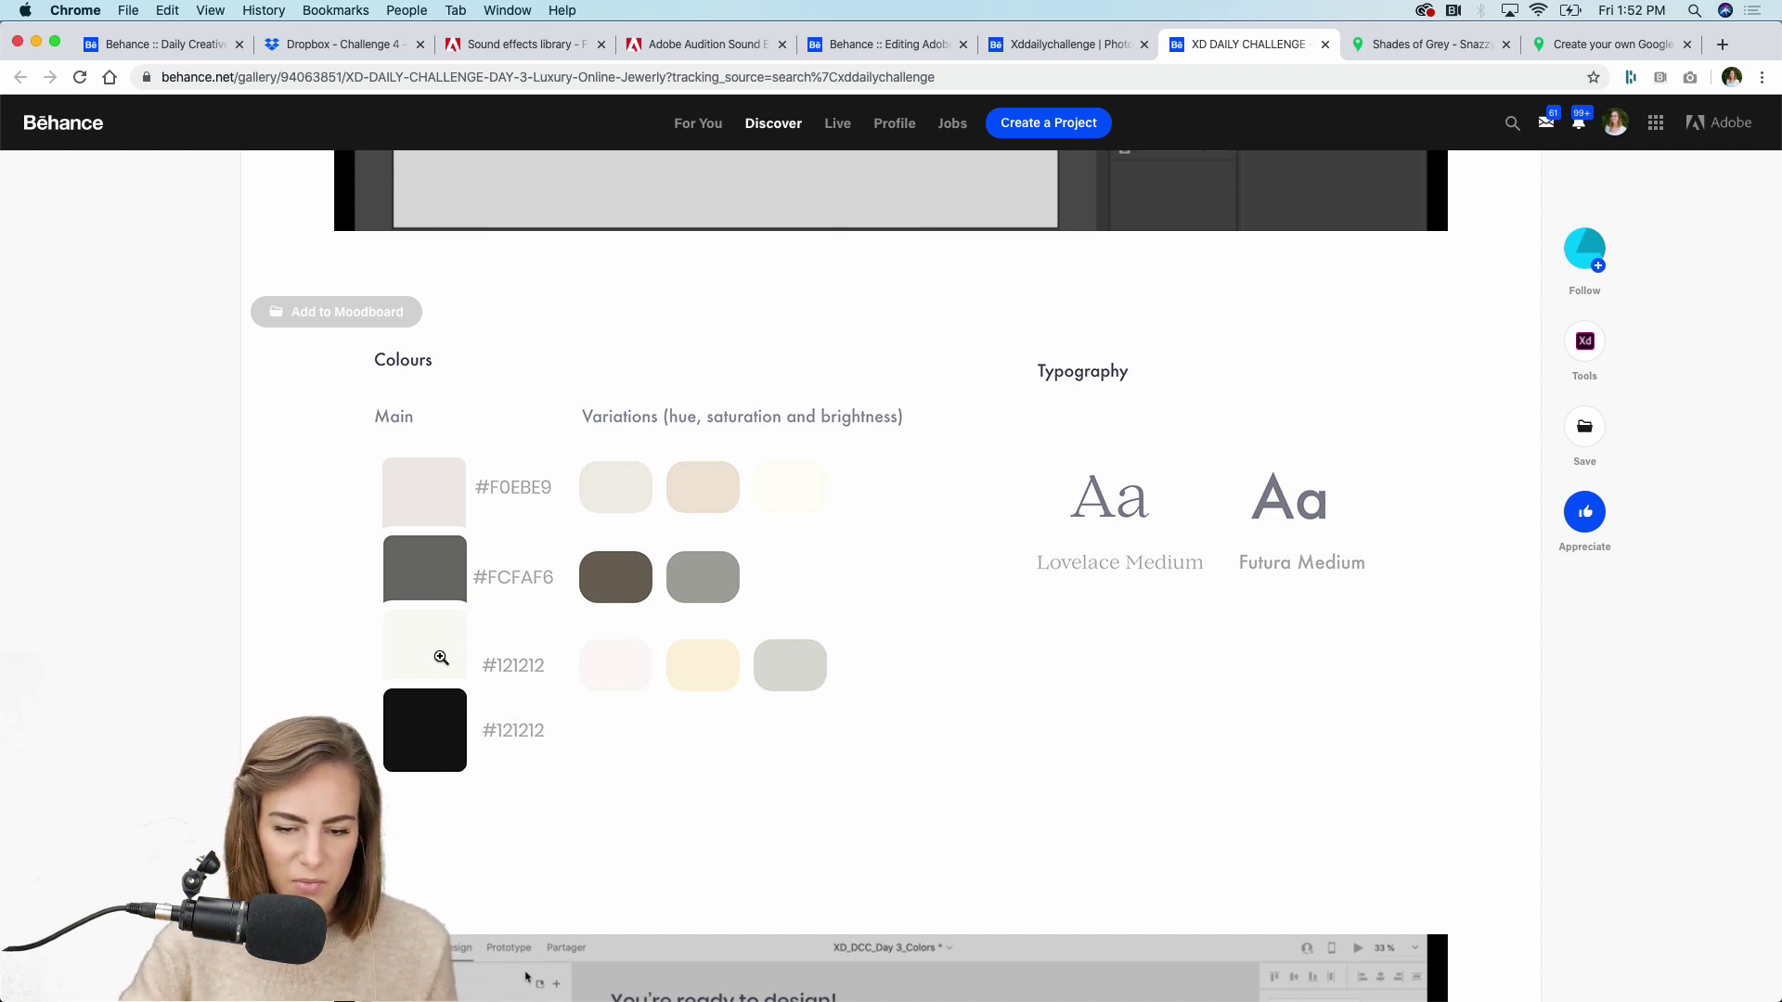
Play the project's XD design video, view the phone prototype video in full screen, and return to the project page
{"action": "scroll", "coordinate": [441, 657], "scroll_direction": "down", "scroll_amount": 8}
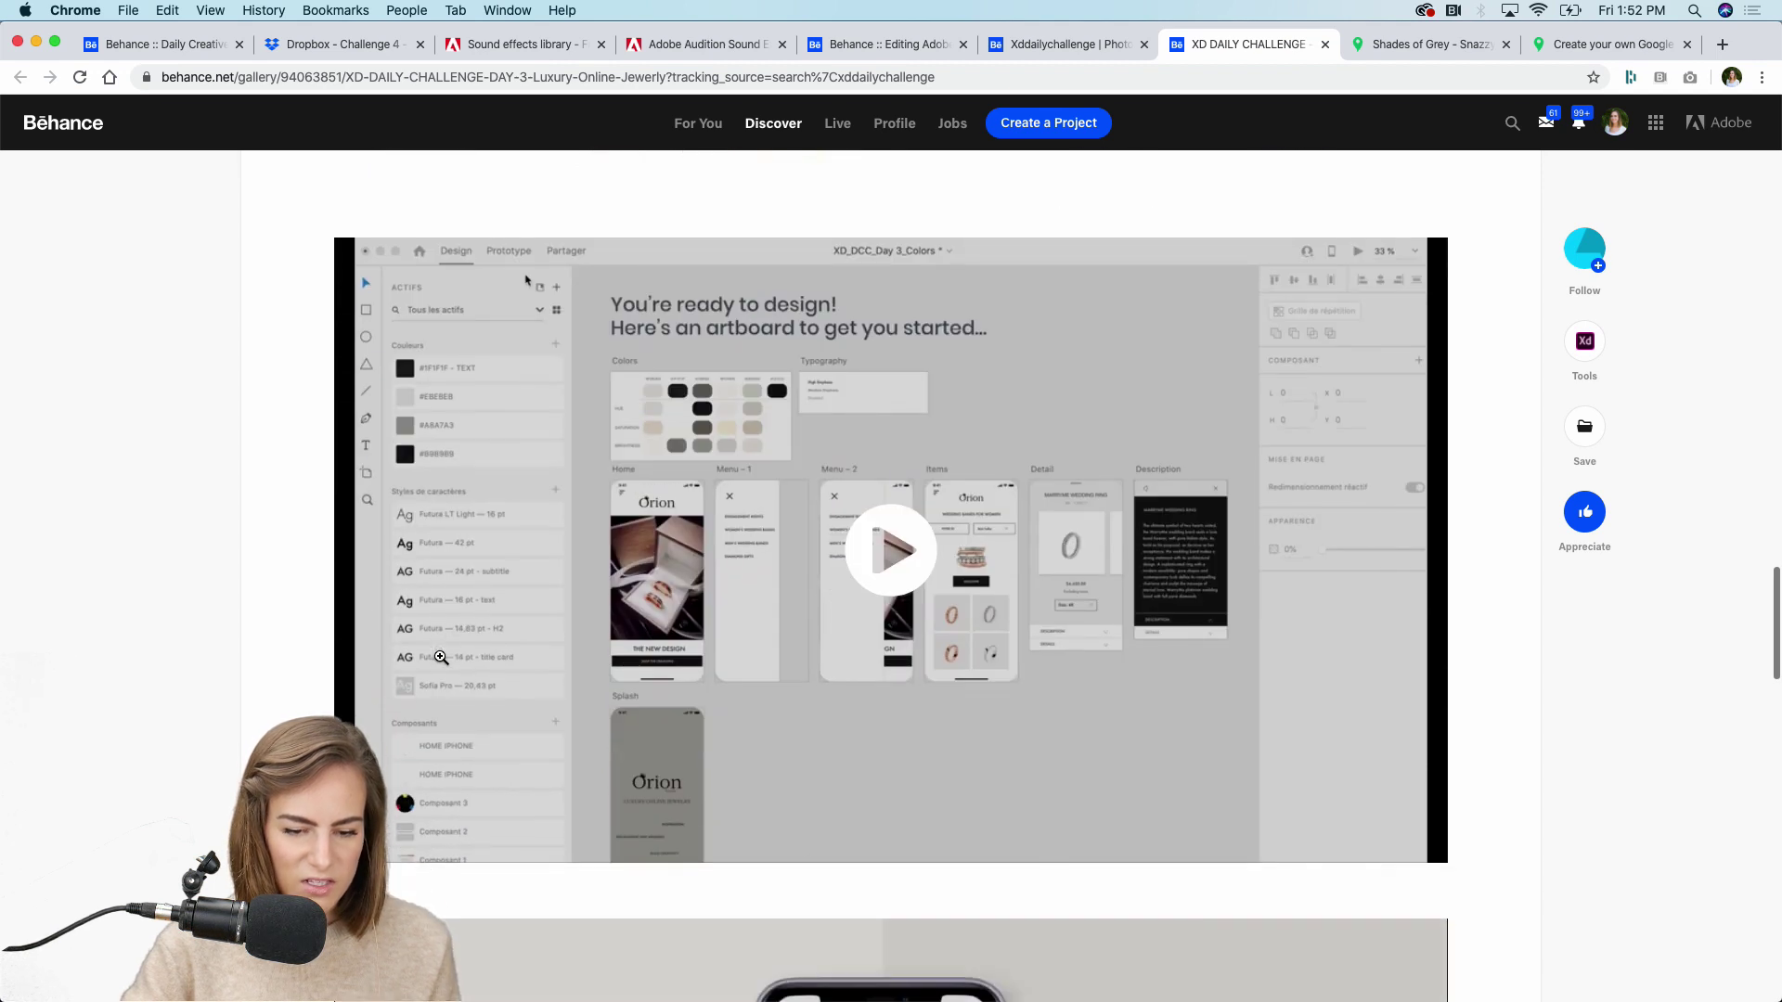
{"action": "left_click", "coordinate": [897, 551]}
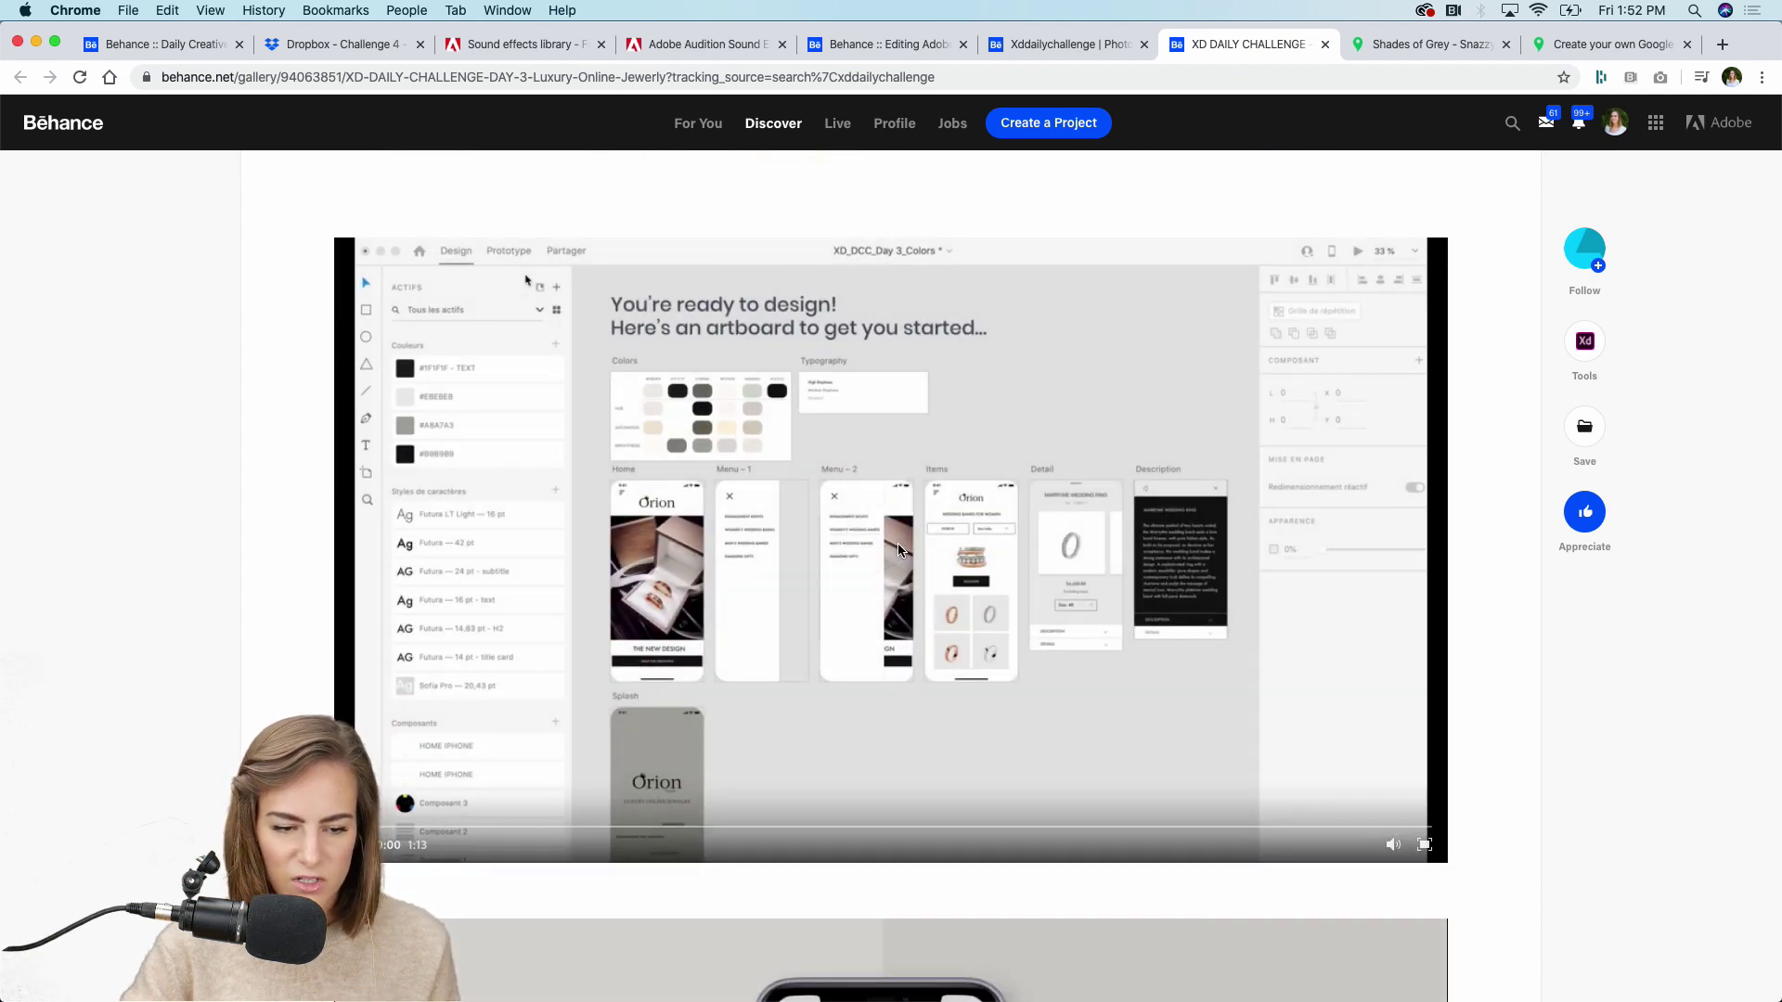
{"action": "scroll", "coordinate": [897, 551], "scroll_direction": "down", "scroll_amount": 1}
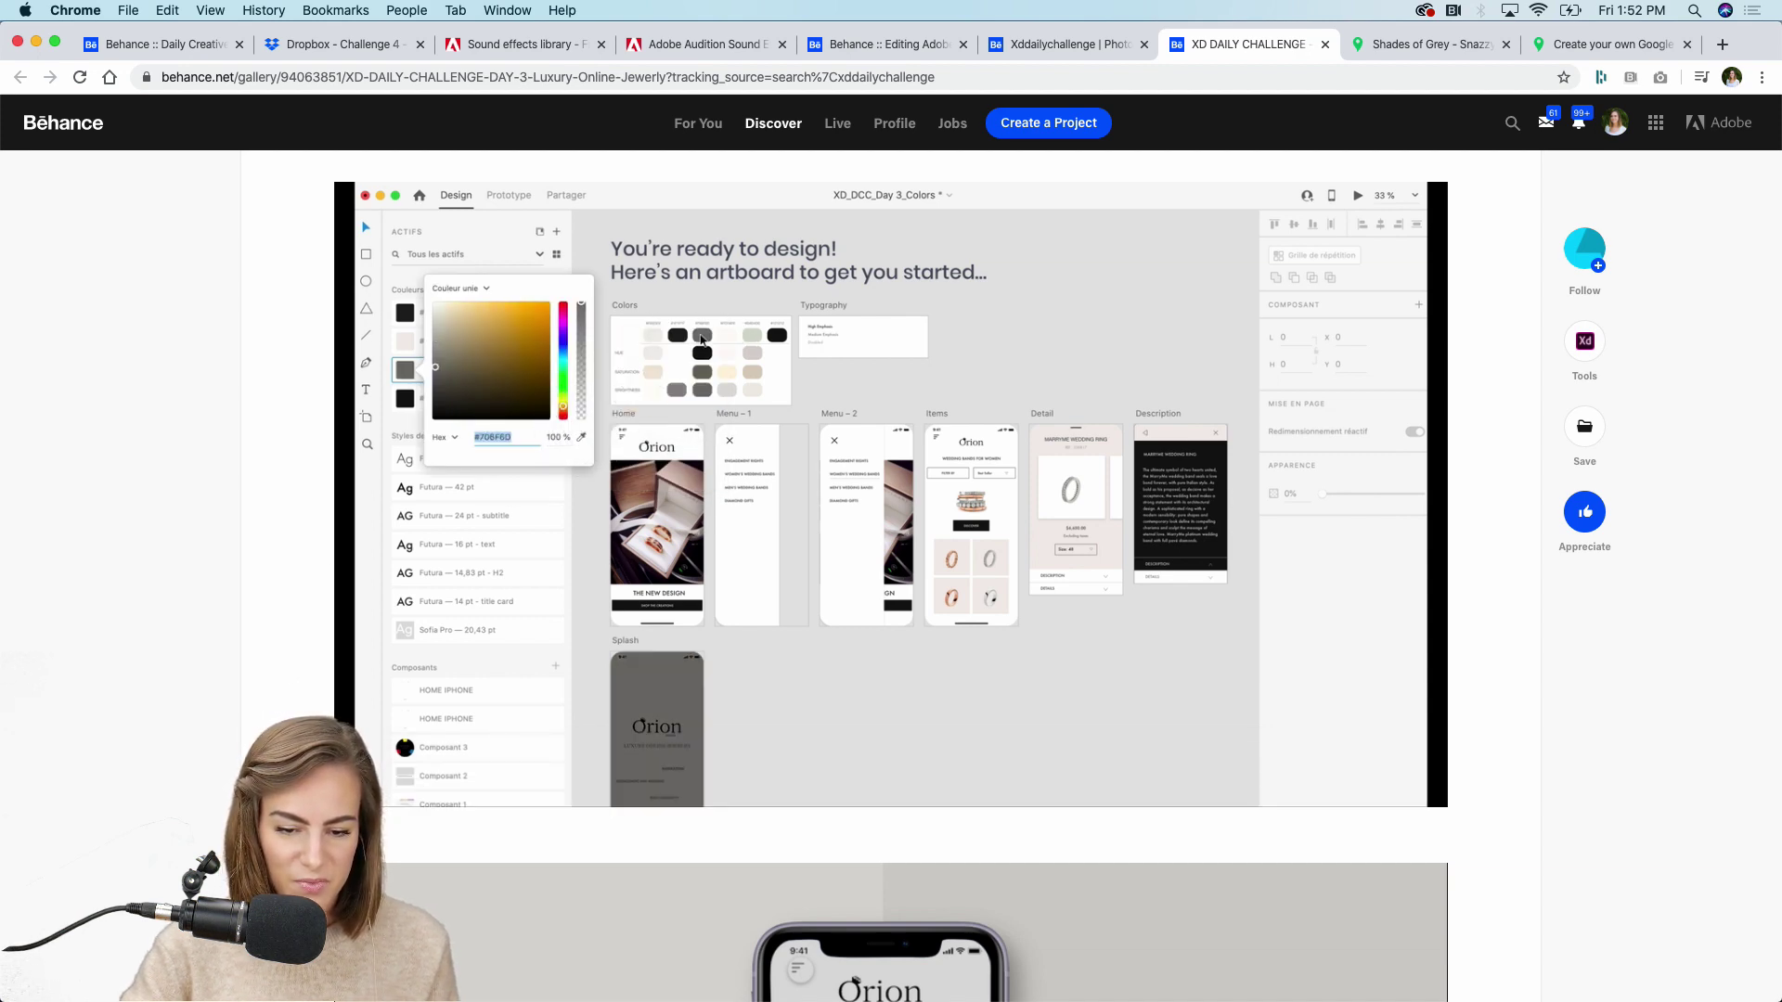
{"action": "scroll", "coordinate": [907, 483], "scroll_direction": "down", "scroll_amount": 8}
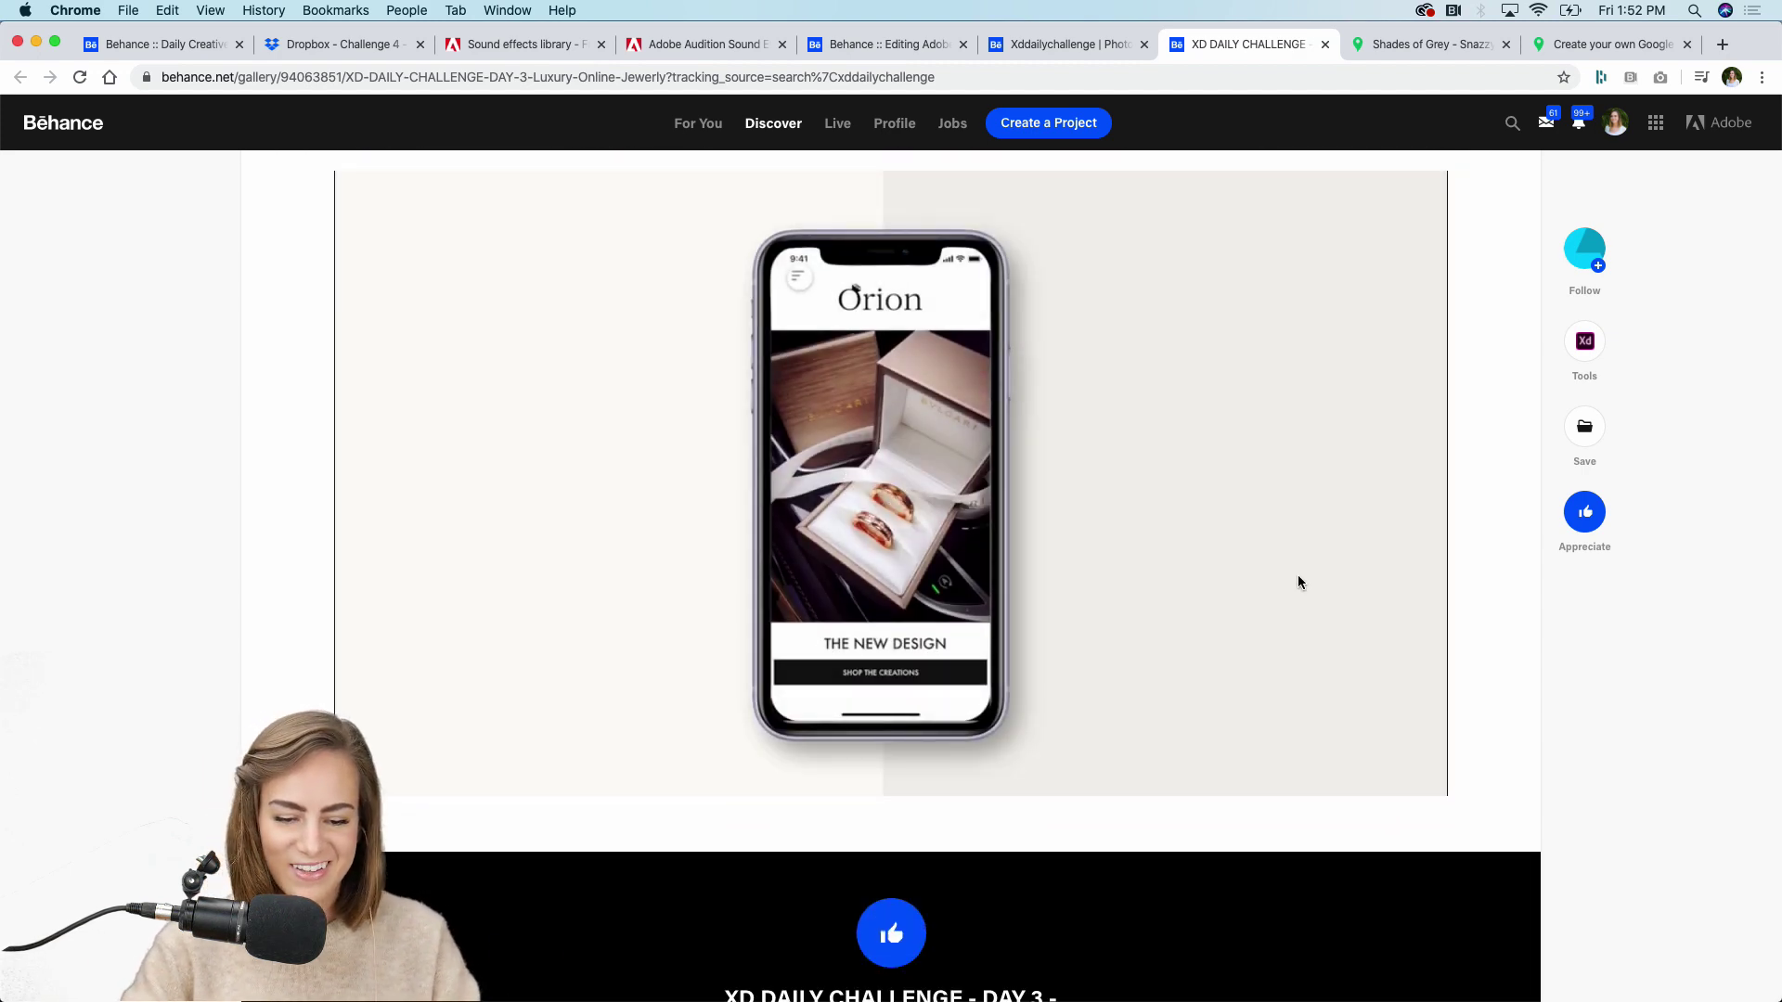
{"action": "left_click", "coordinate": [1426, 782]}
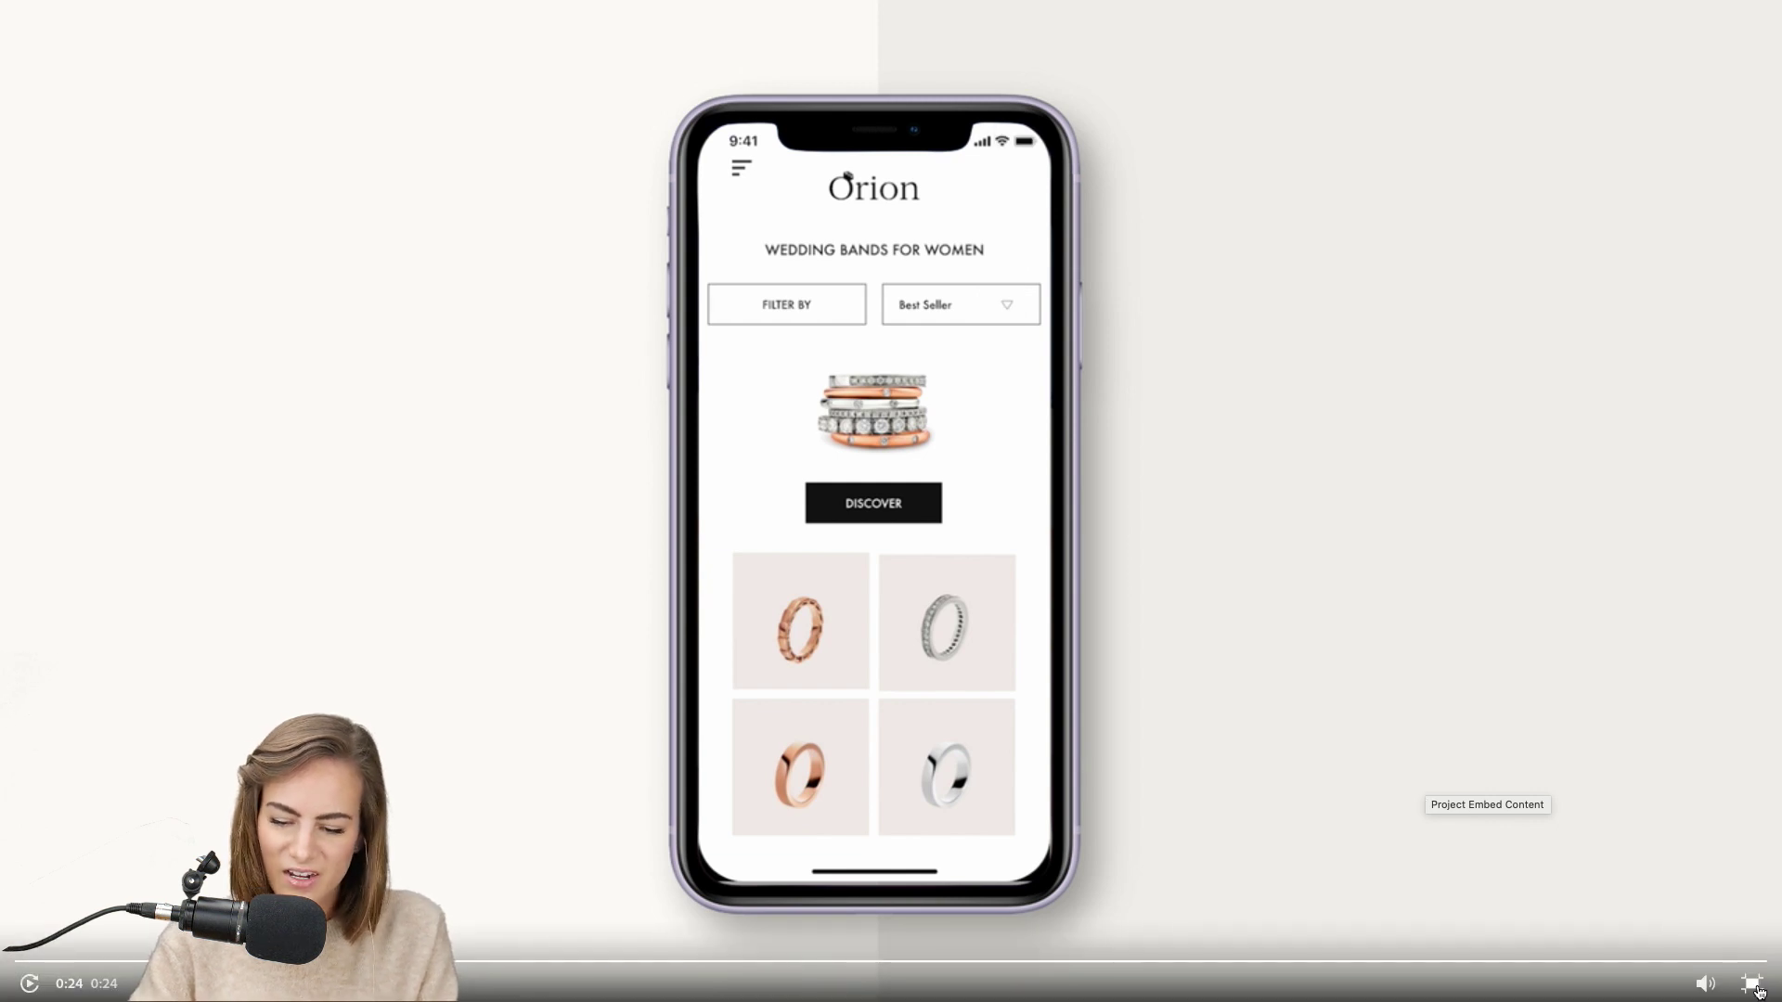
{"action": "left_click", "coordinate": [1753, 985]}
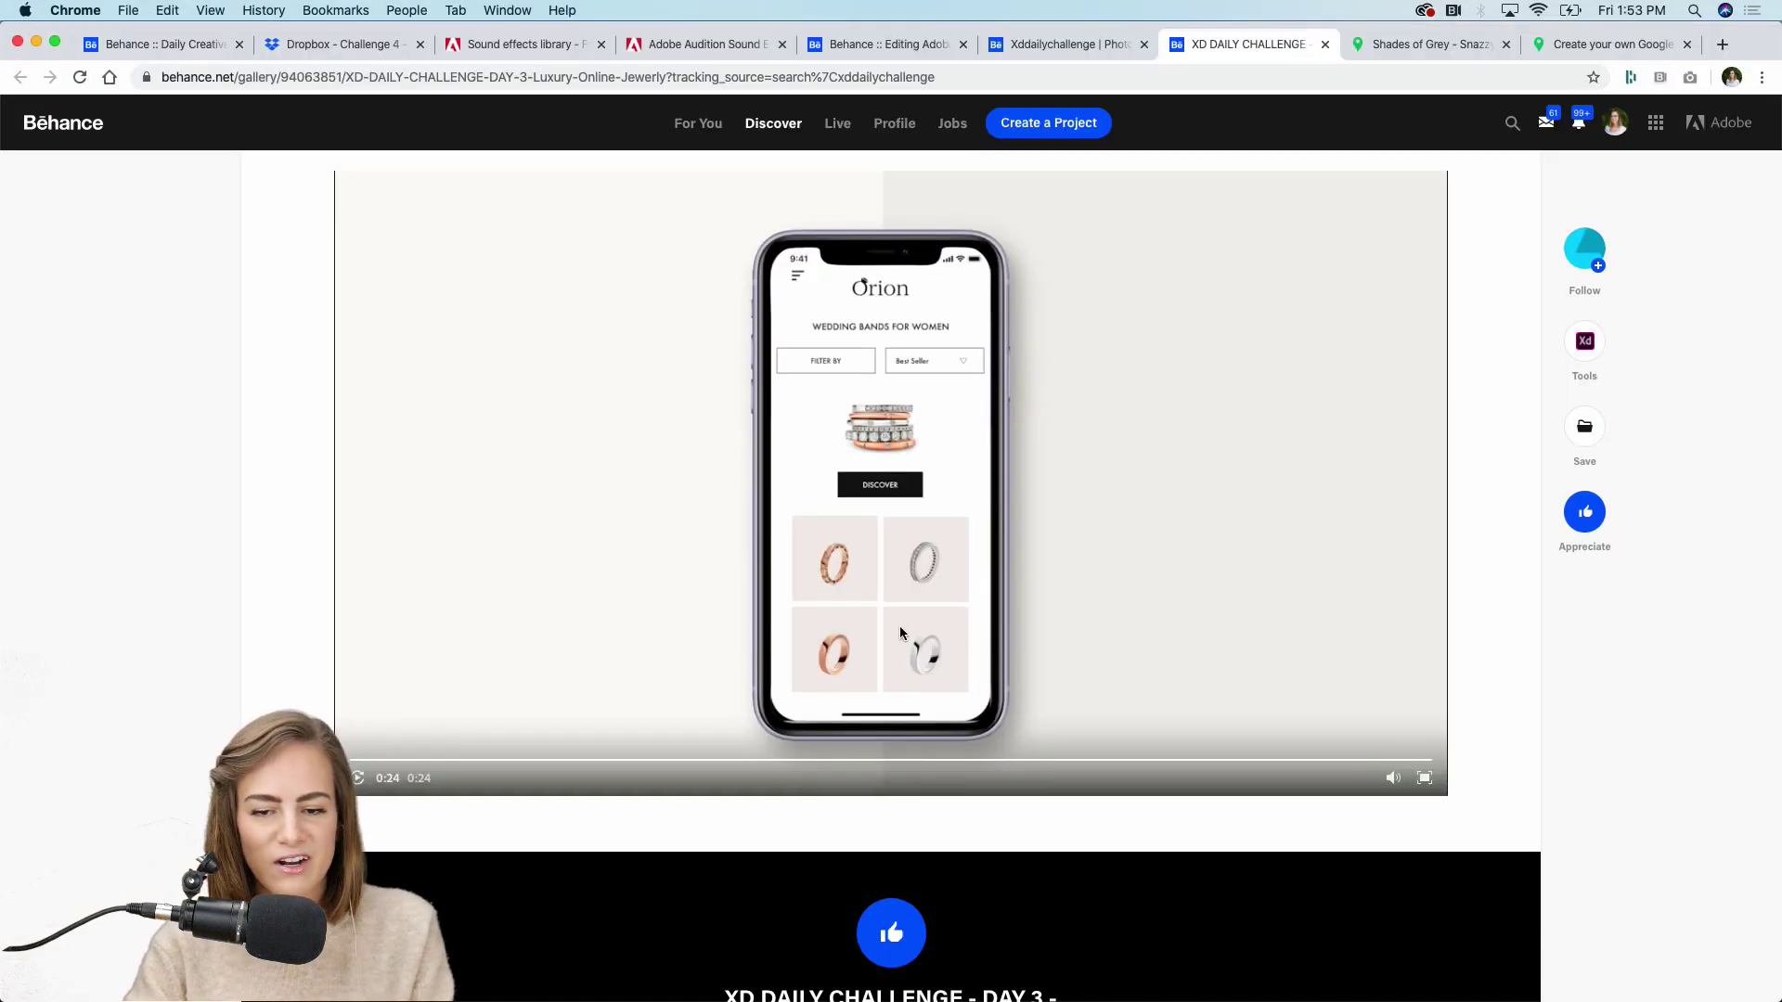
{"action": "scroll", "coordinate": [900, 625], "scroll_direction": "up", "scroll_amount": 1}
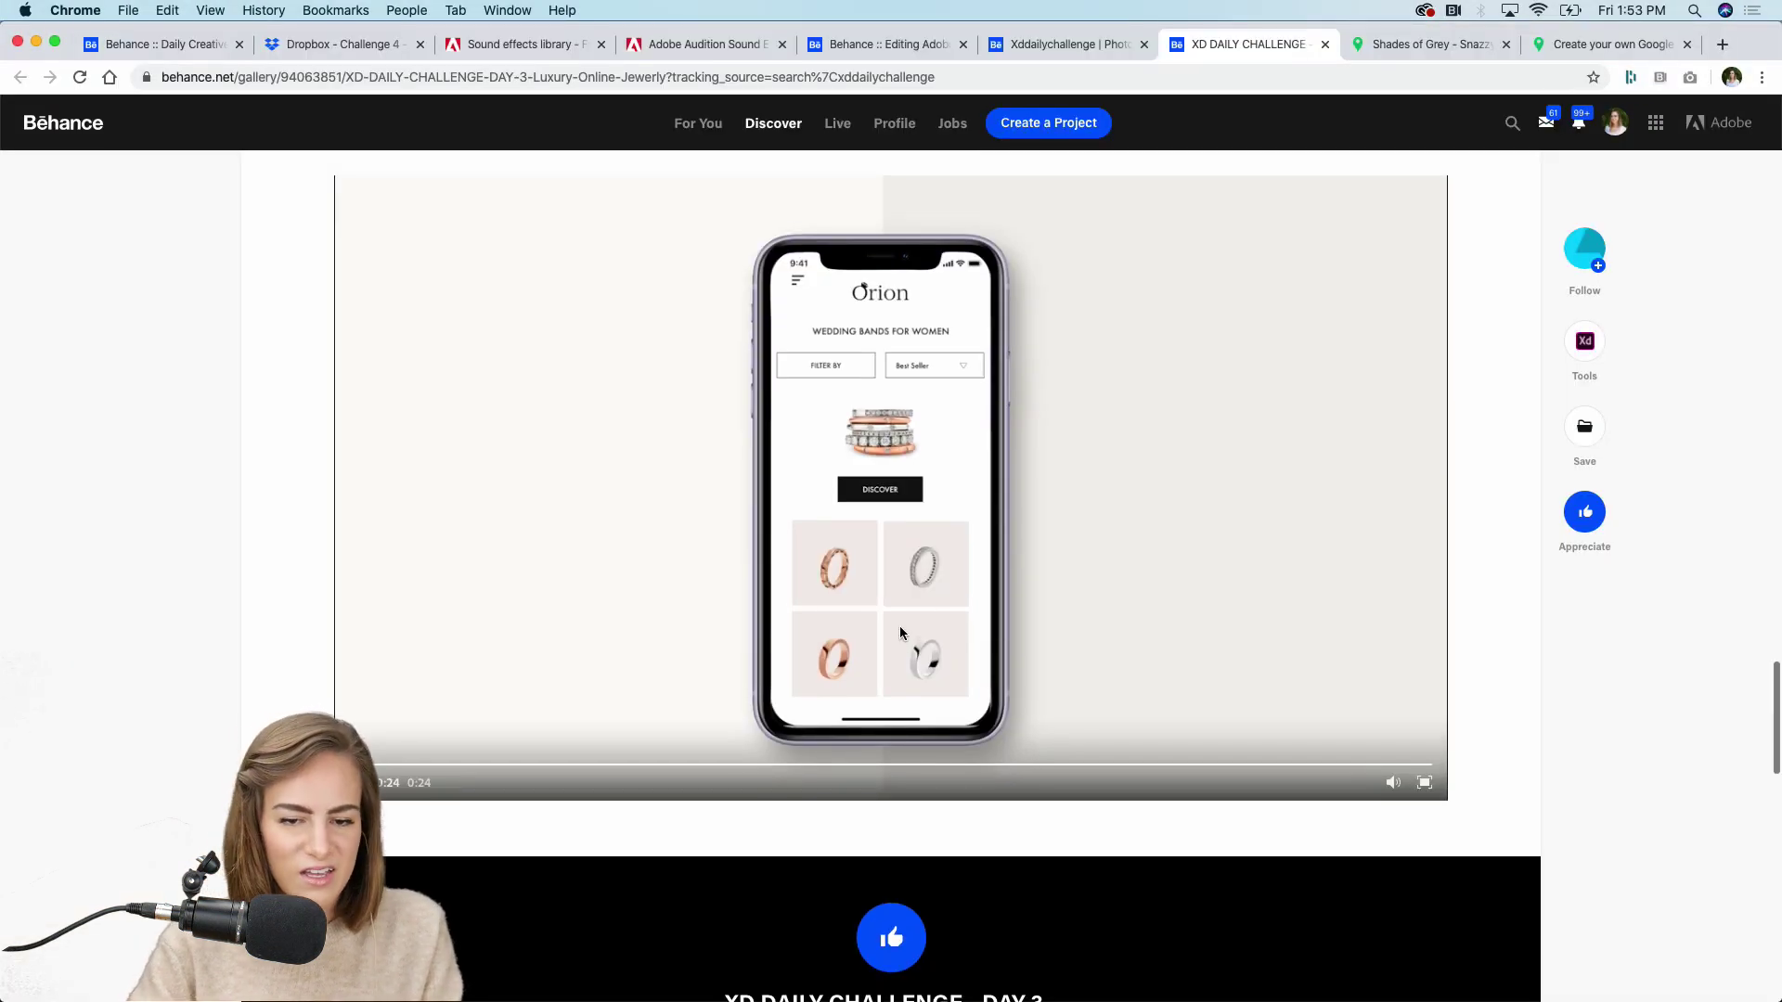
Return to the xddailychallenge search results, switch to Discord, and open the current-challenge channel of the Adobe XD server
{"action": "left_click", "coordinate": [1063, 53]}
{"action": "scroll", "coordinate": [967, 206], "scroll_direction": "down", "scroll_amount": 1}
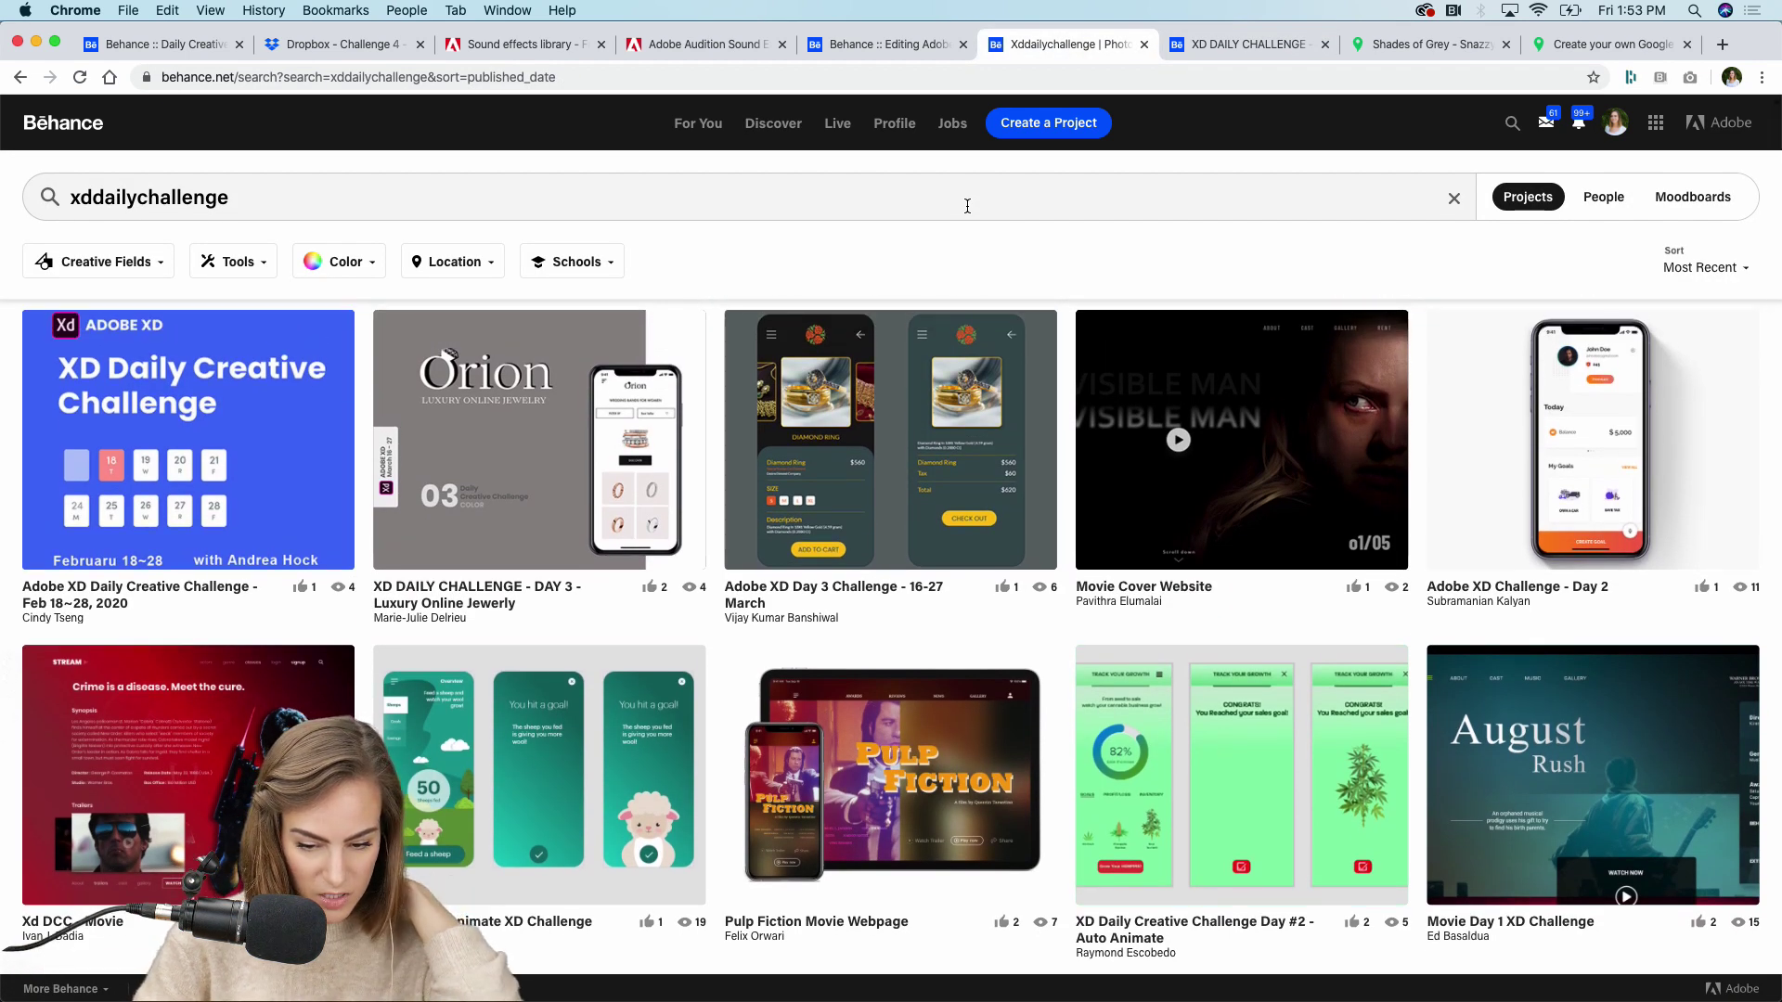
{"action": "mouse_move", "coordinate": [1160, 997]}
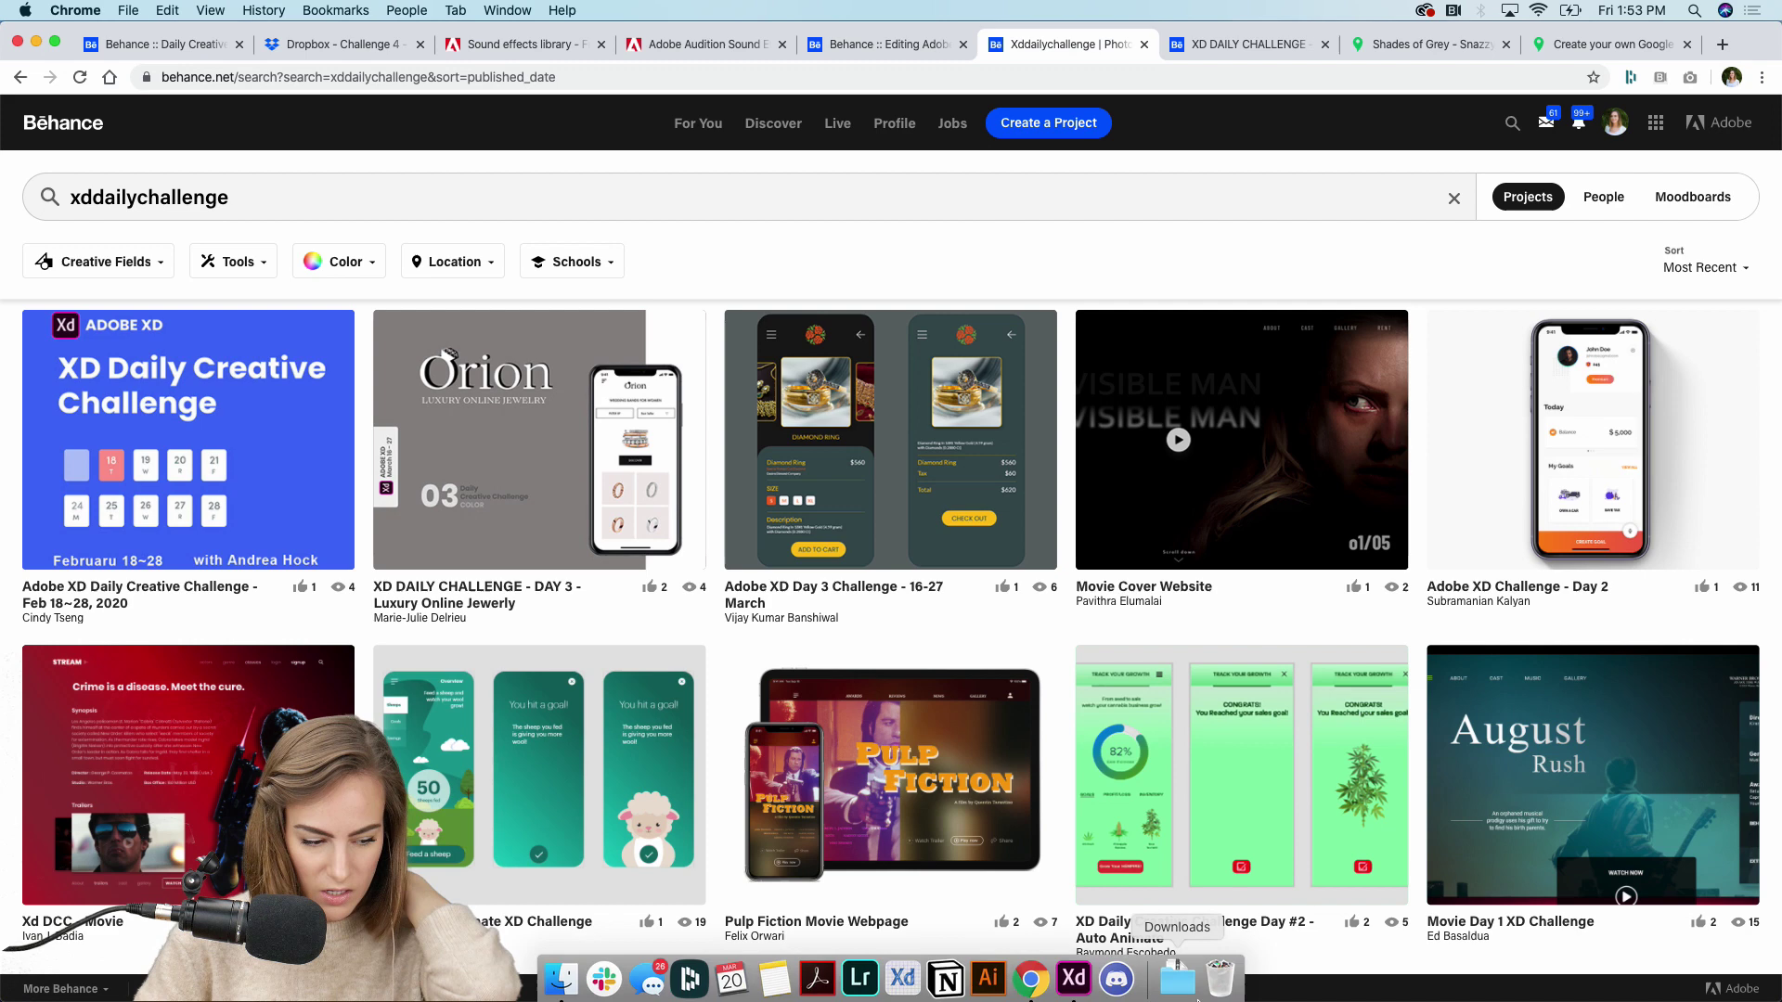
{"action": "left_click", "coordinate": [1116, 995]}
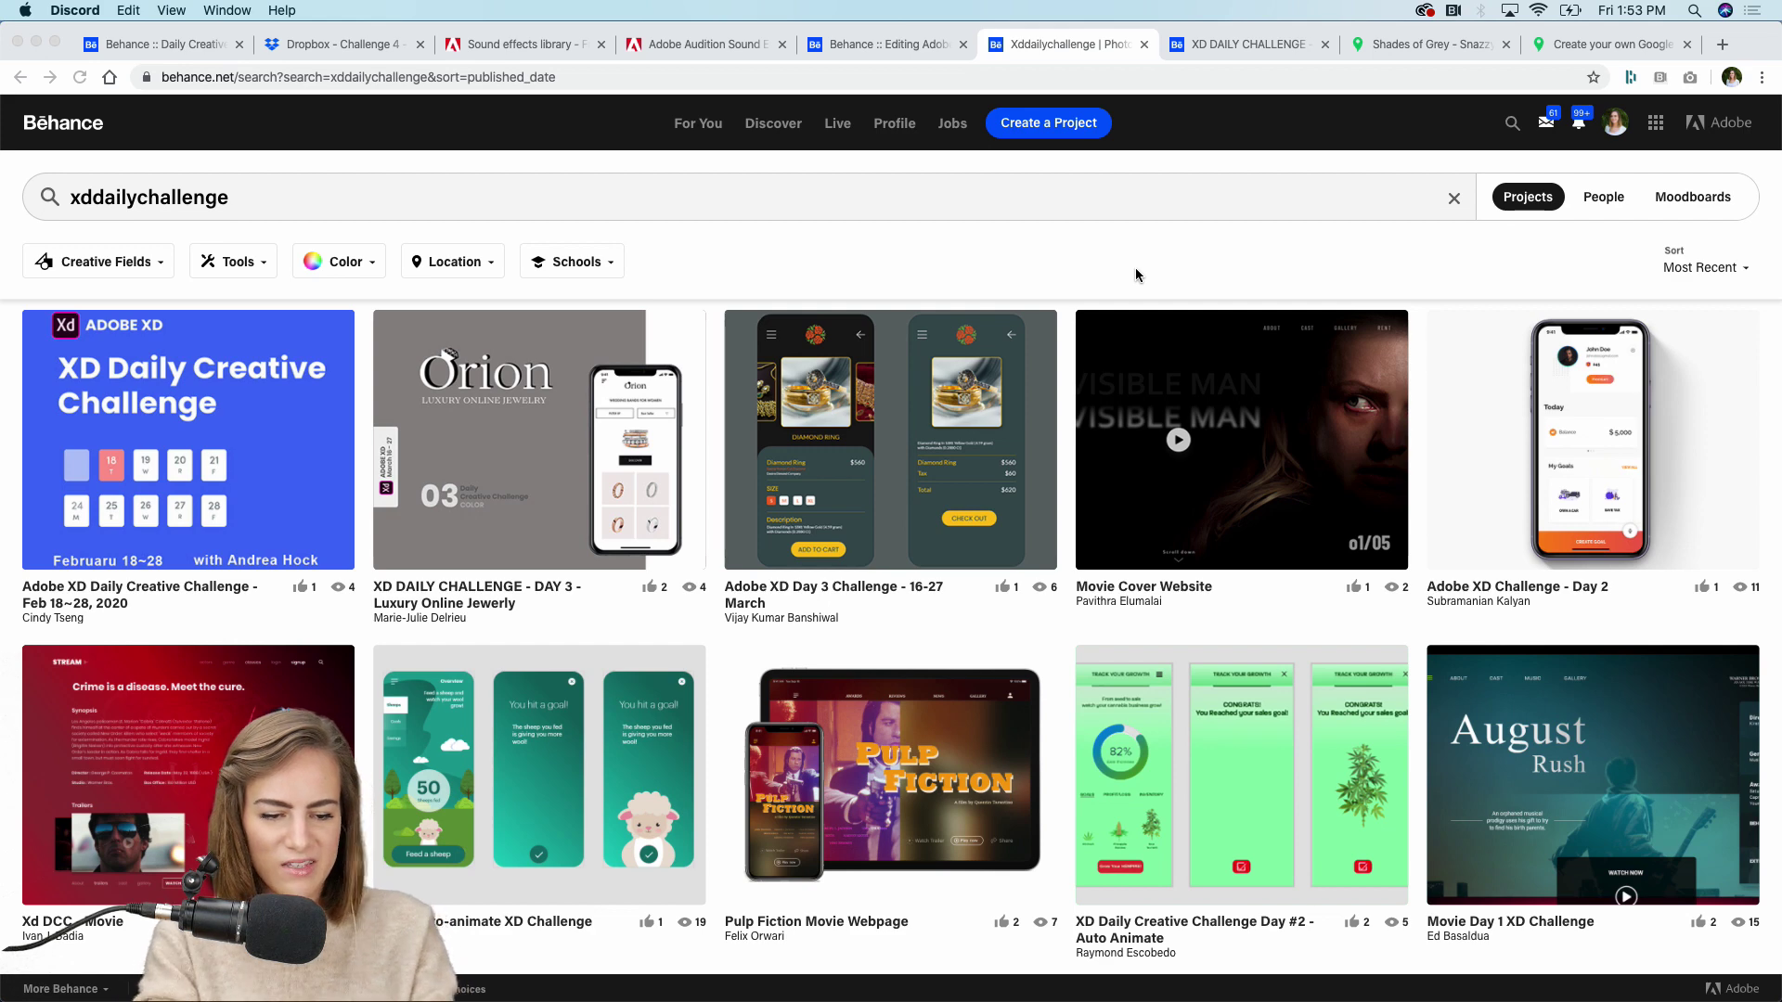
{"action": "left_click", "coordinate": [1116, 979]}
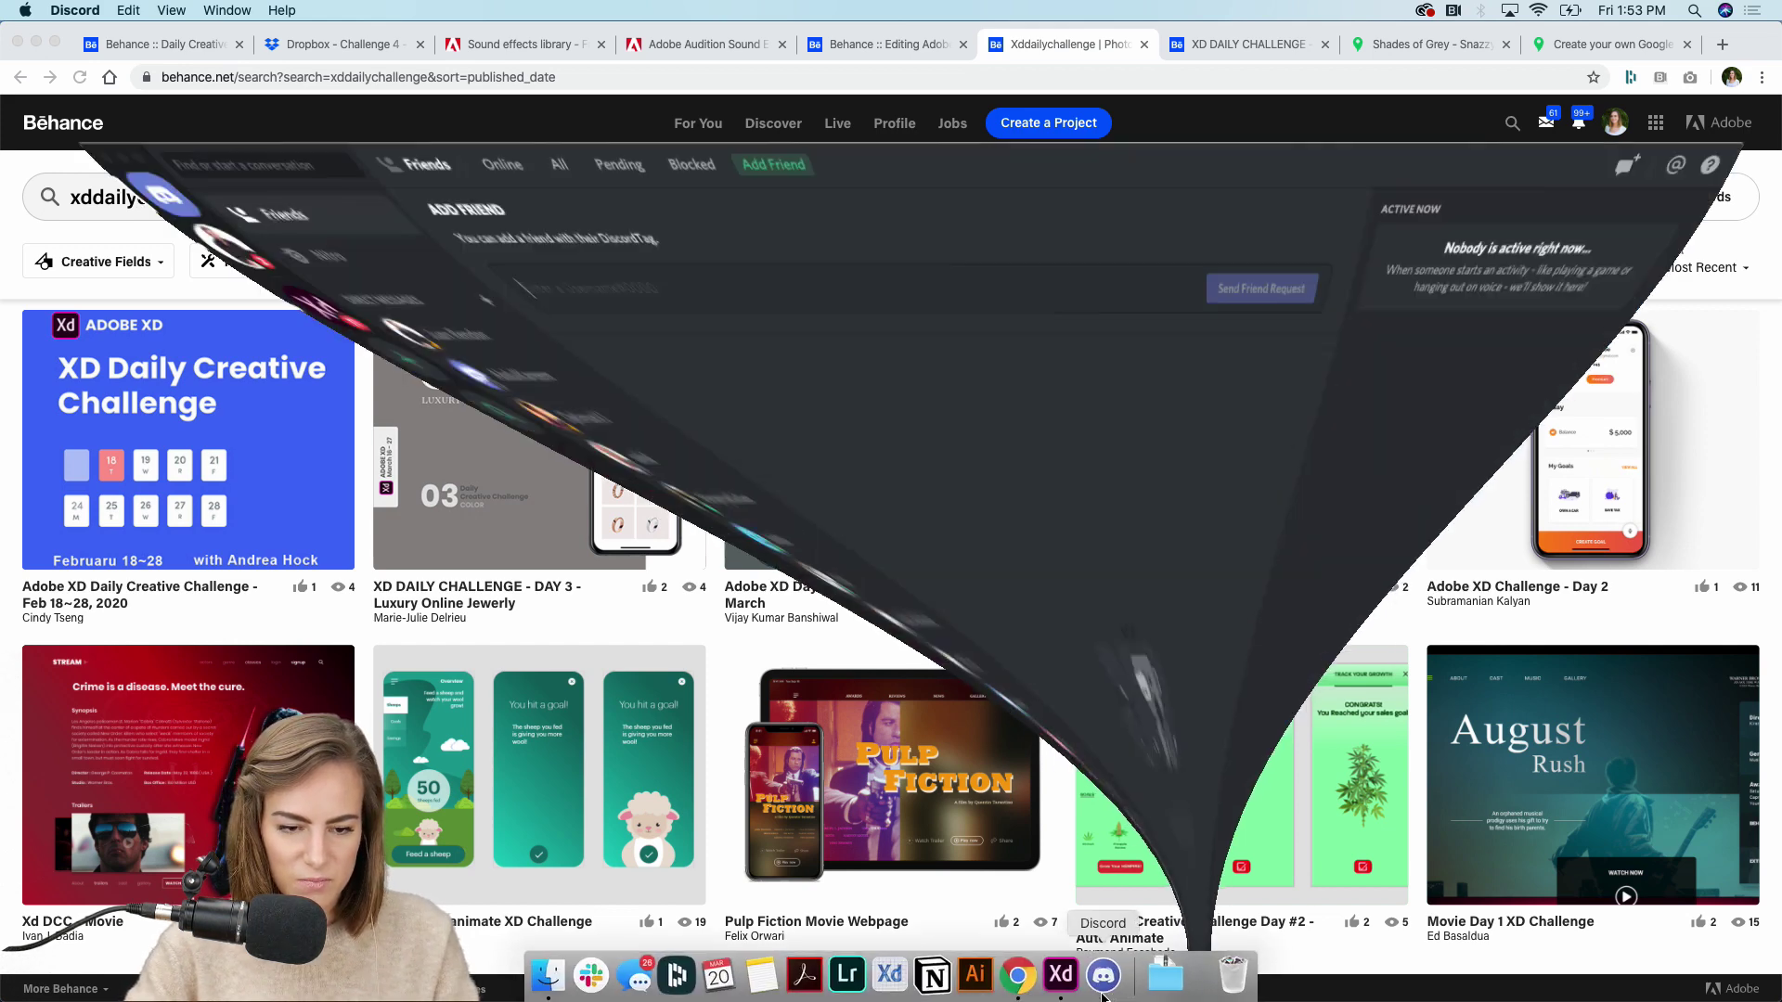
{"action": "left_click", "coordinate": [34, 185]}
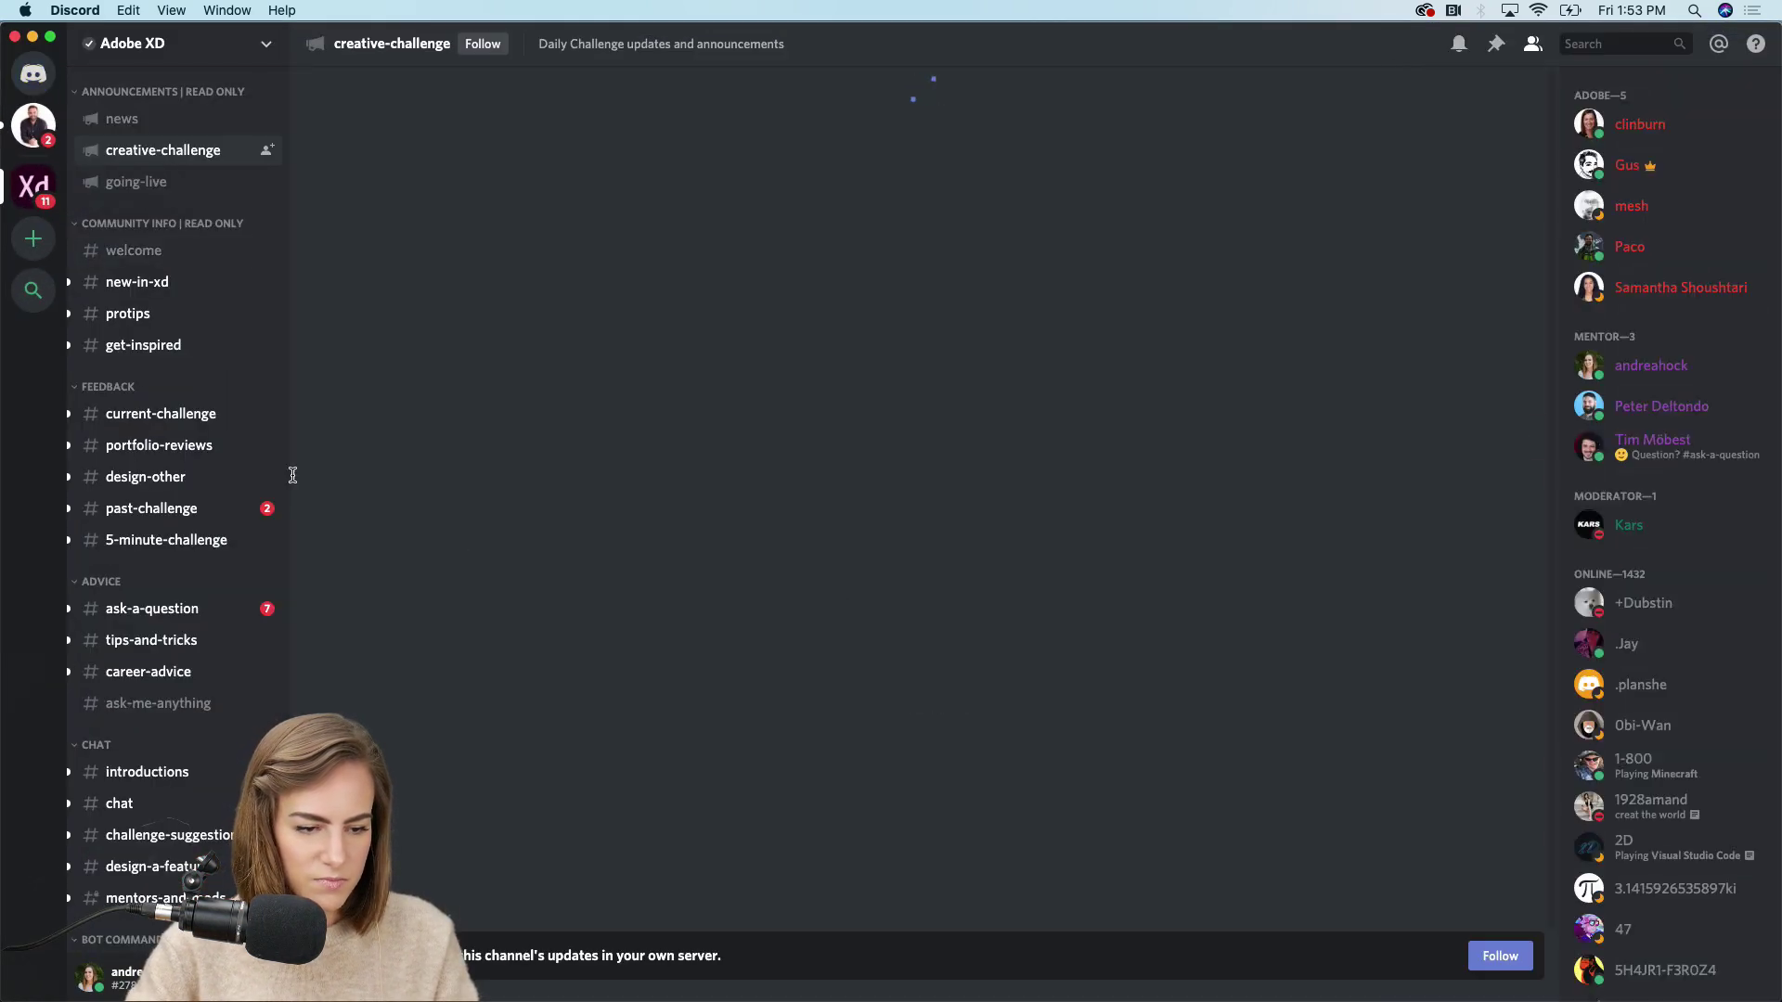
{"action": "left_click", "coordinate": [160, 414]}
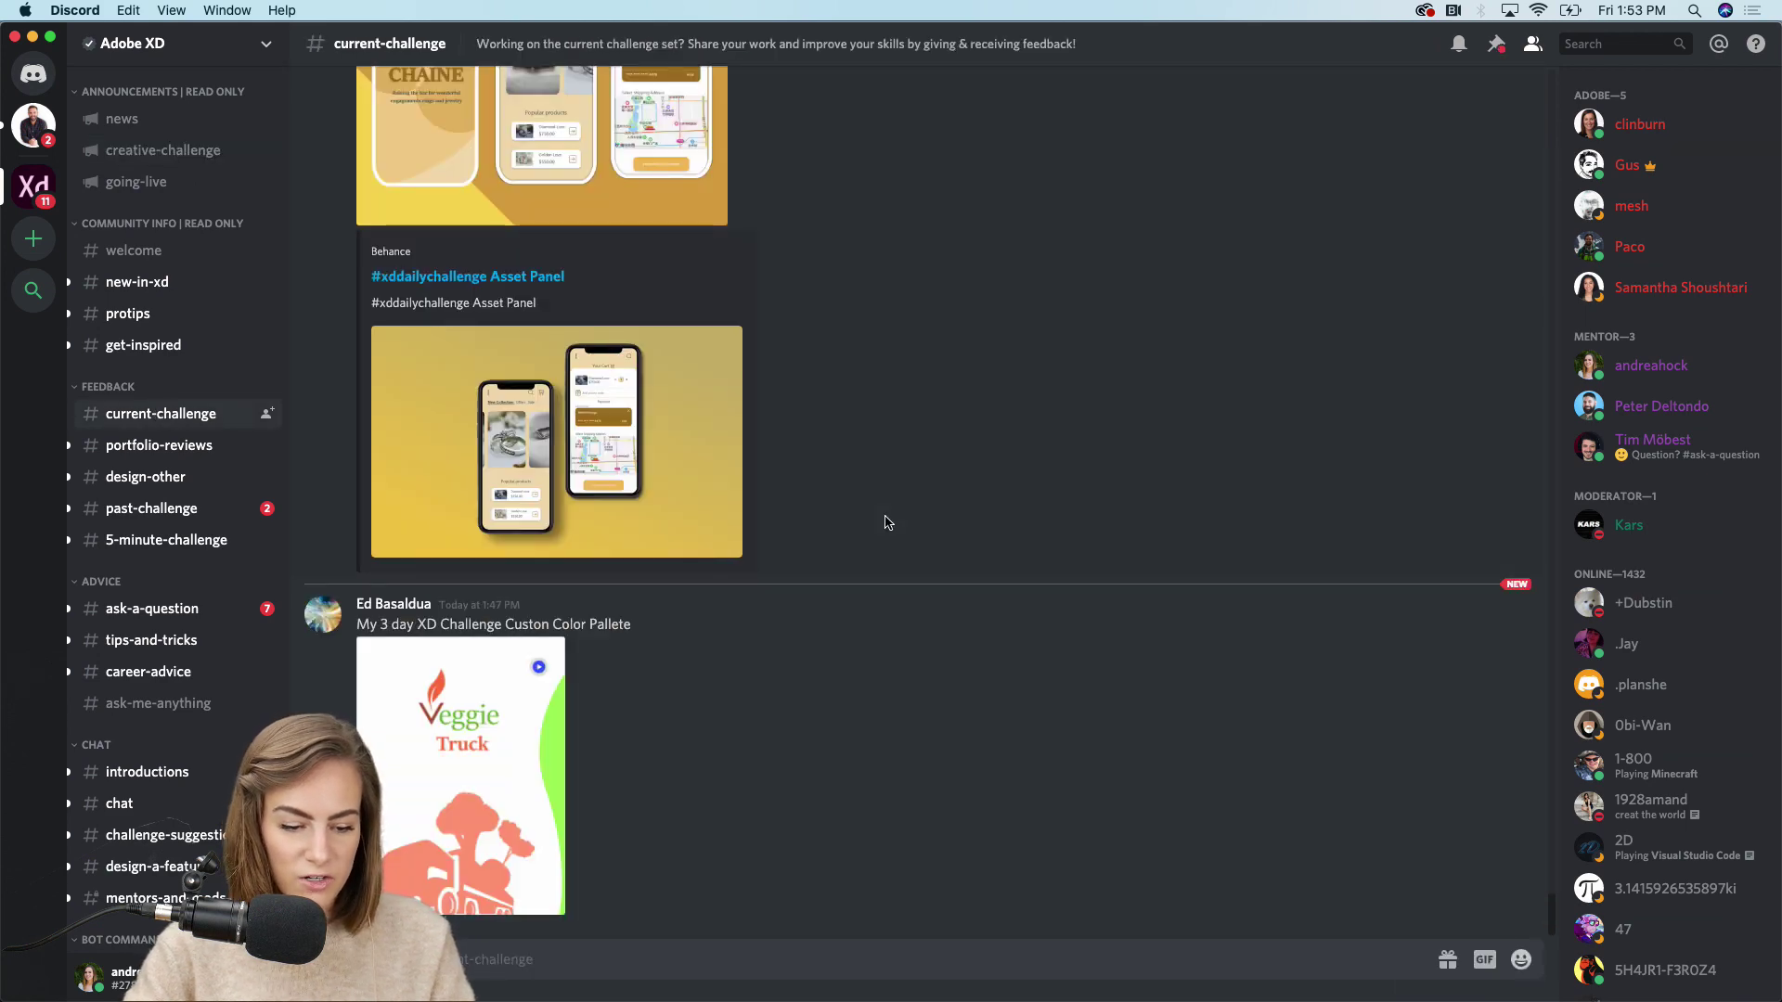
Open the #xddailychallenge Asset Panel project on Behance from the jewelry company post, enlarge its cover image, and close the enlarged view
{"action": "scroll", "coordinate": [885, 523], "scroll_direction": "up", "scroll_amount": 10}
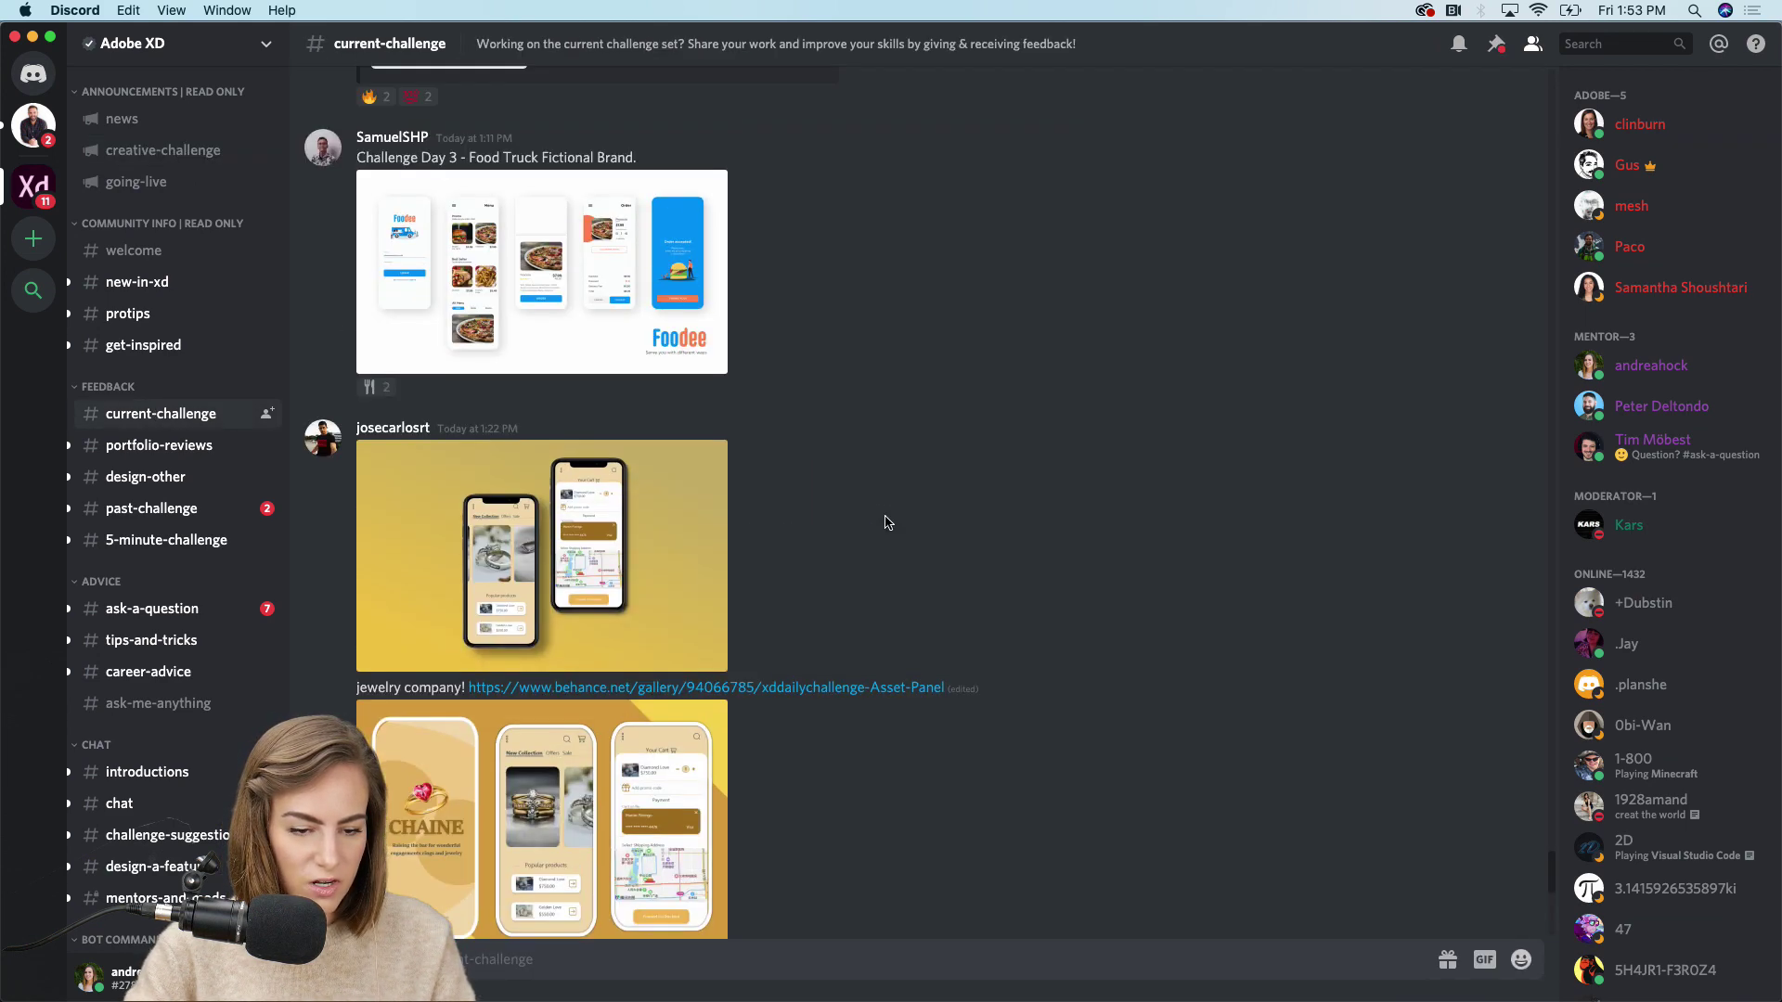
{"action": "left_click", "coordinate": [748, 691]}
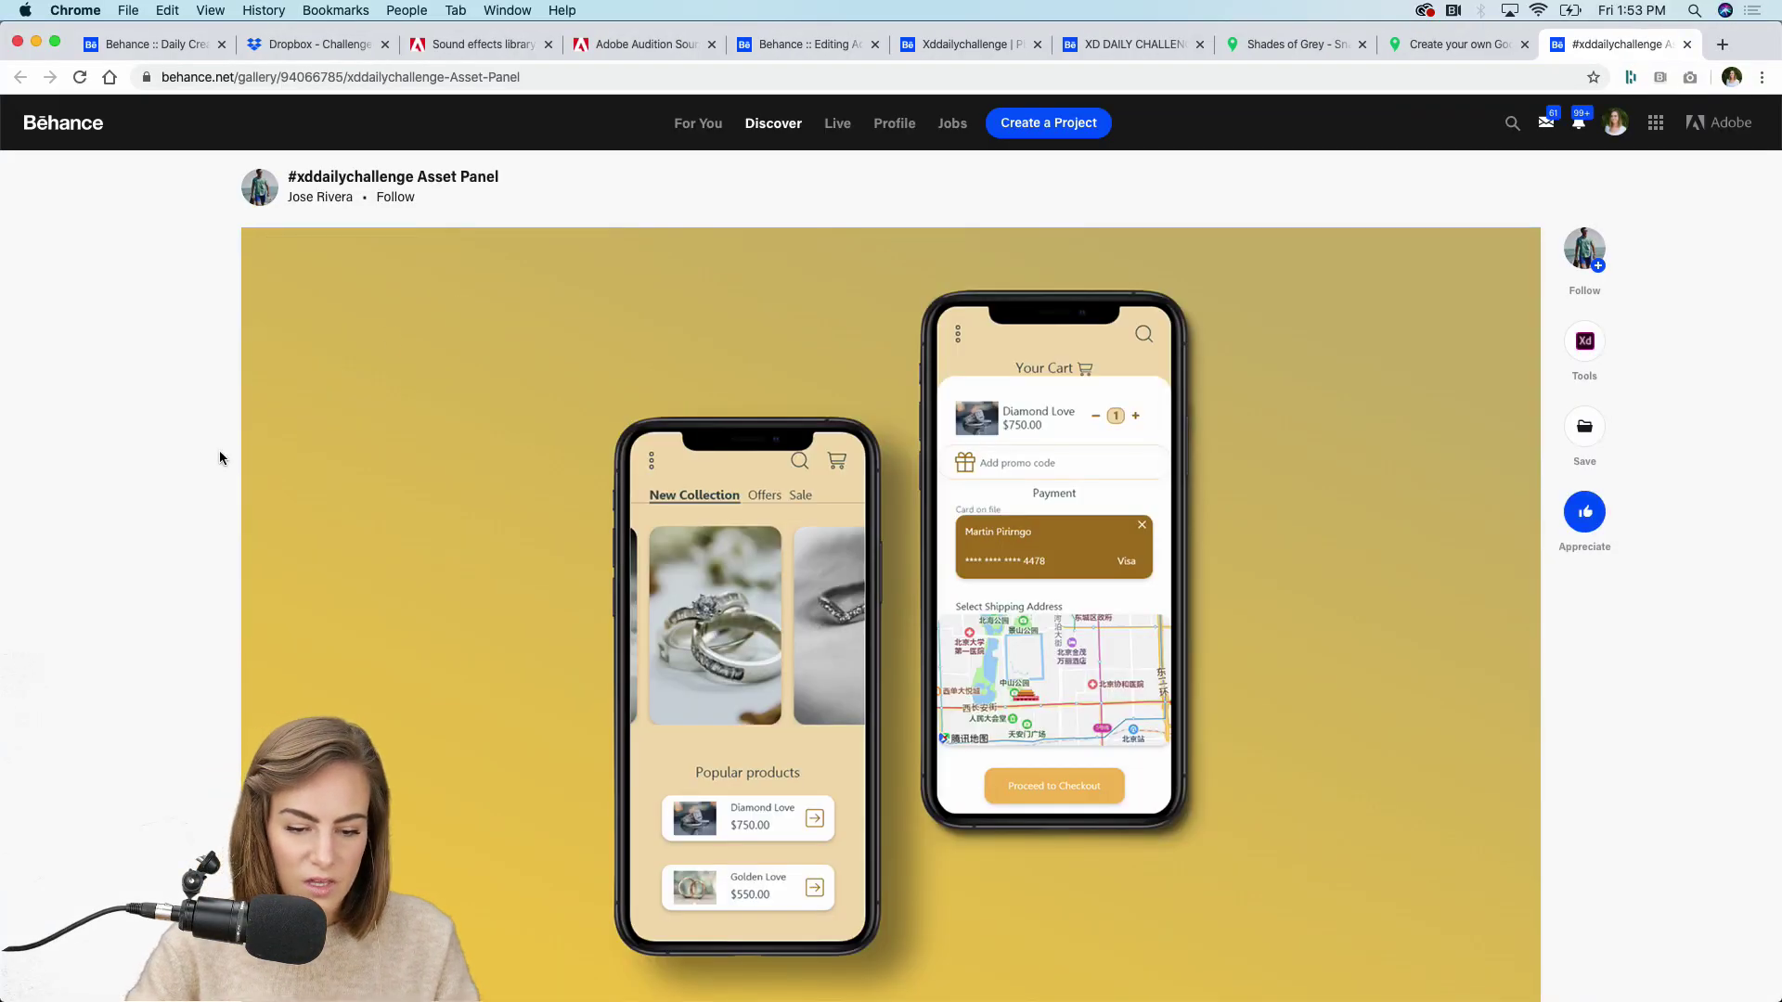
{"action": "scroll", "coordinate": [220, 454], "scroll_direction": "down", "scroll_amount": 2}
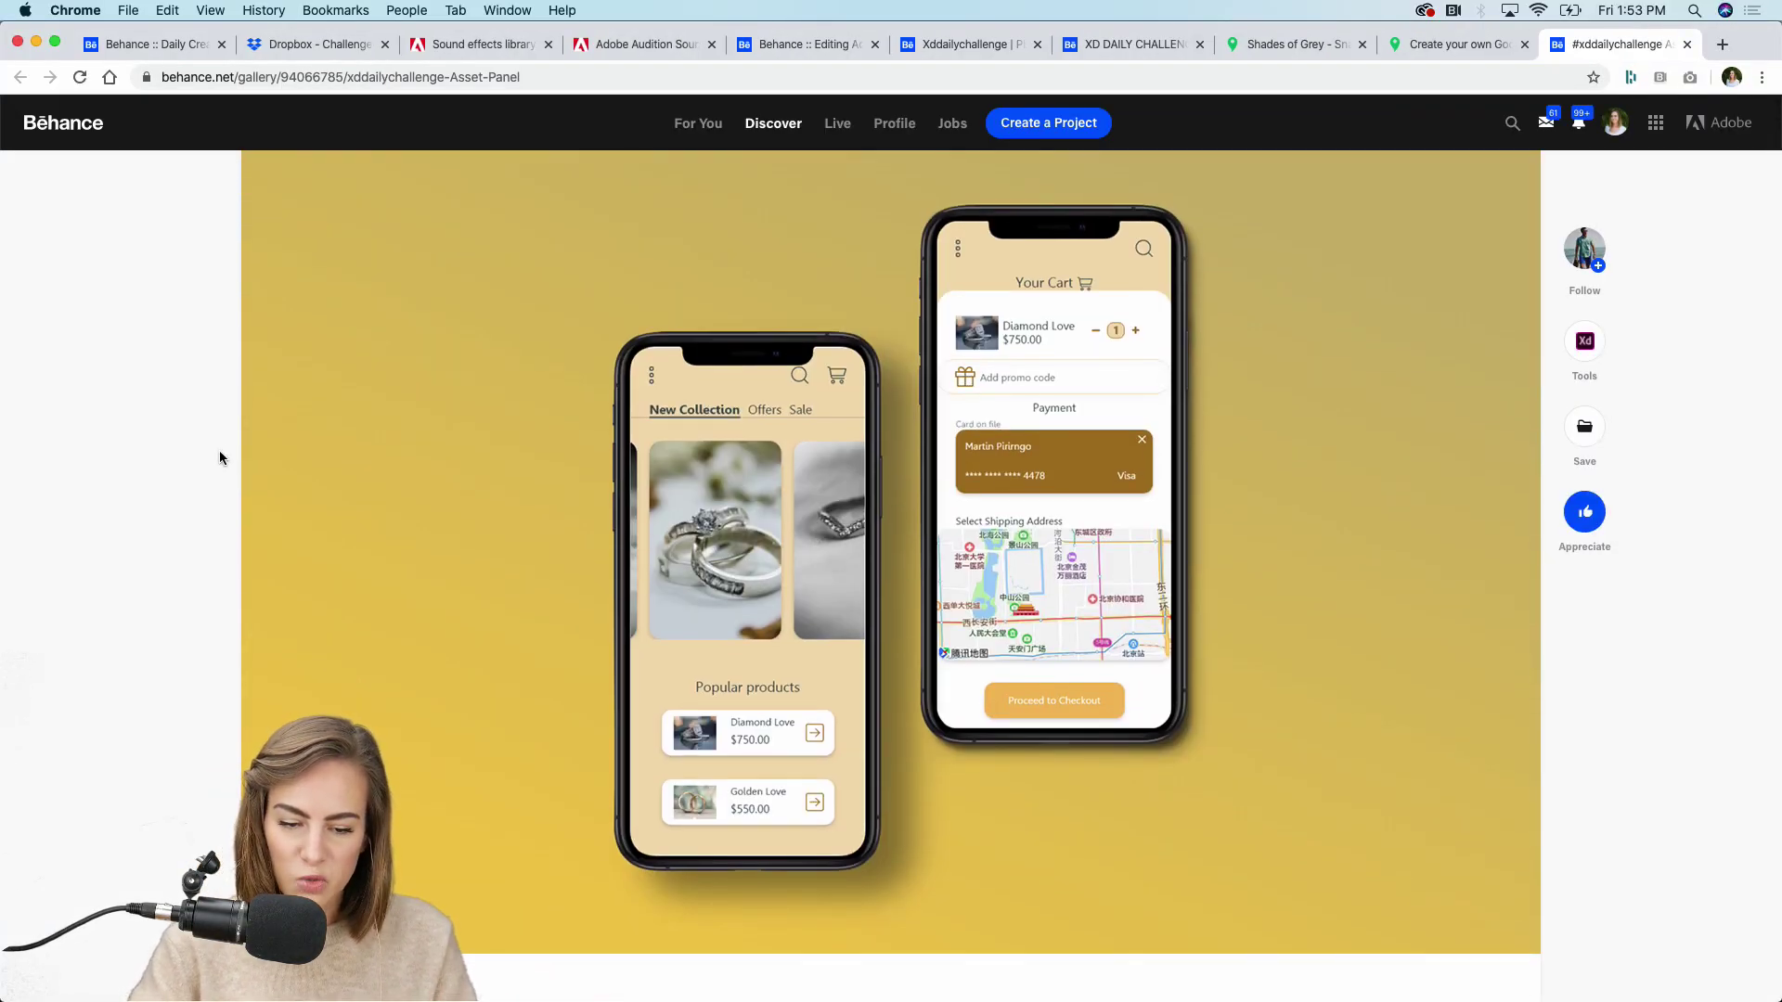
{"action": "scroll", "coordinate": [1282, 515], "scroll_direction": "down", "scroll_amount": 1}
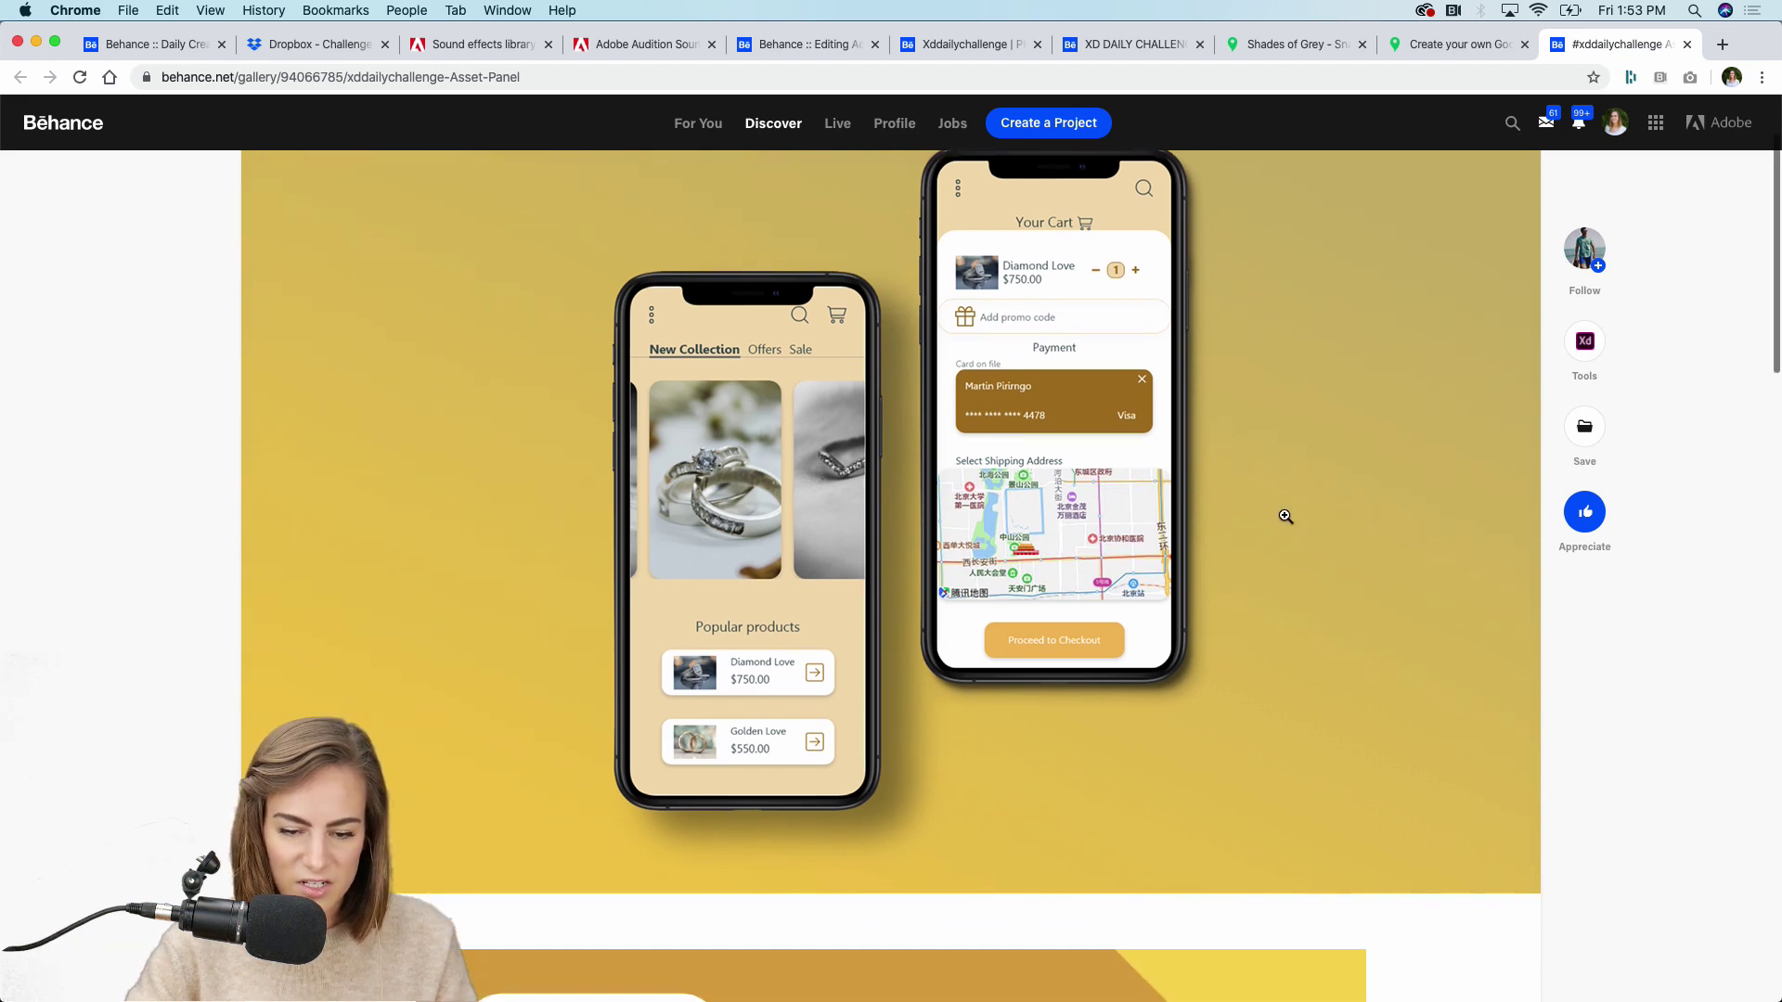
{"action": "left_click", "coordinate": [978, 548]}
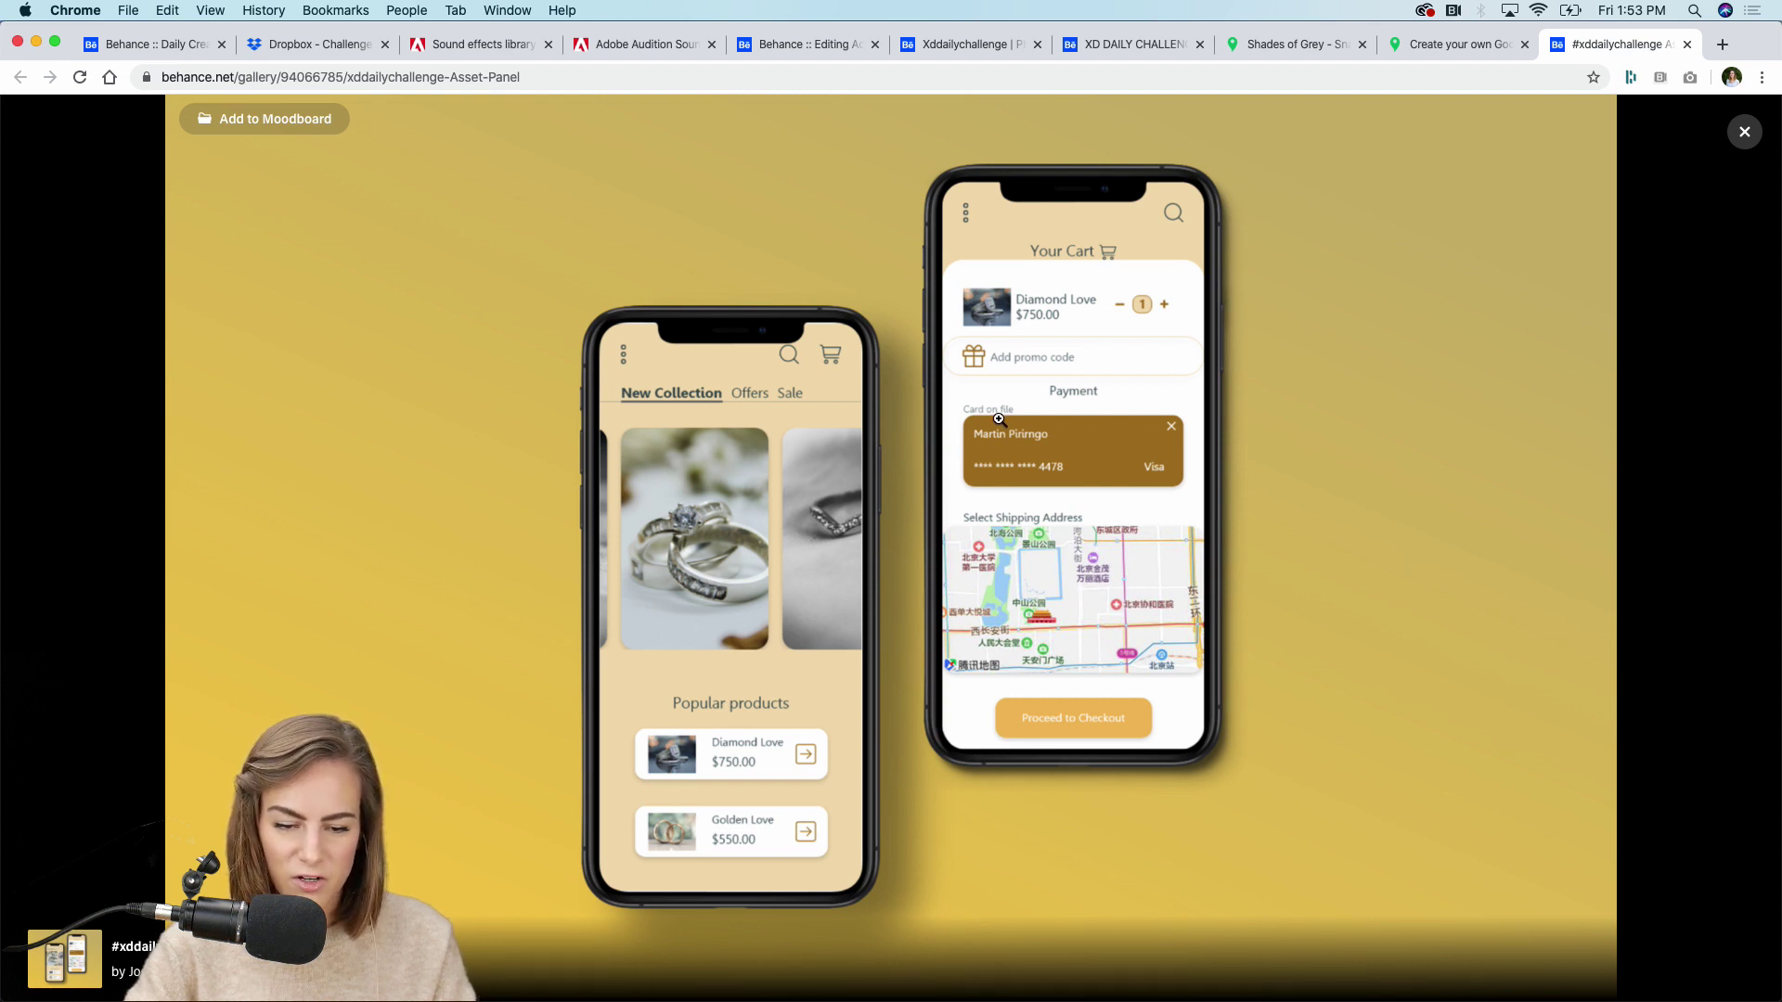
{"action": "left_click", "coordinate": [1743, 132]}
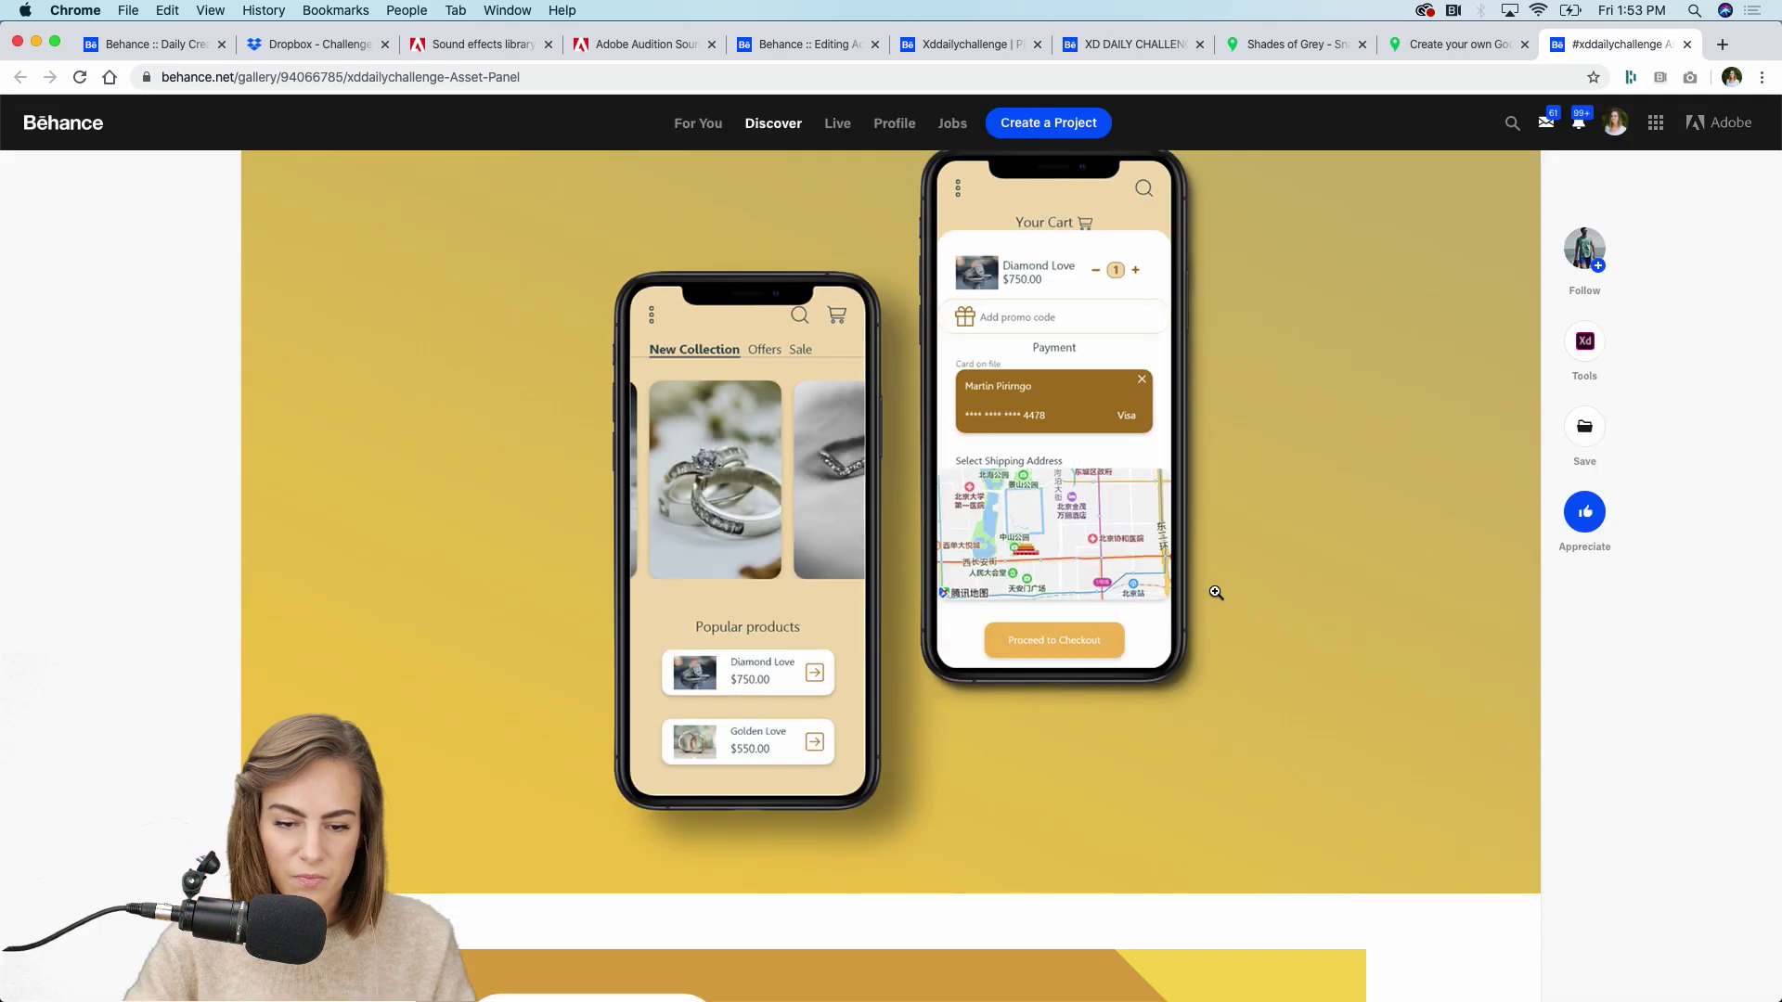
Examine the CHAINE splash, collection and cart screens, and compare them with the phone mockups in the cover image
{"action": "scroll", "coordinate": [1216, 592], "scroll_direction": "down", "scroll_amount": 4}
{"action": "scroll", "coordinate": [1215, 592], "scroll_direction": "down", "scroll_amount": 6}
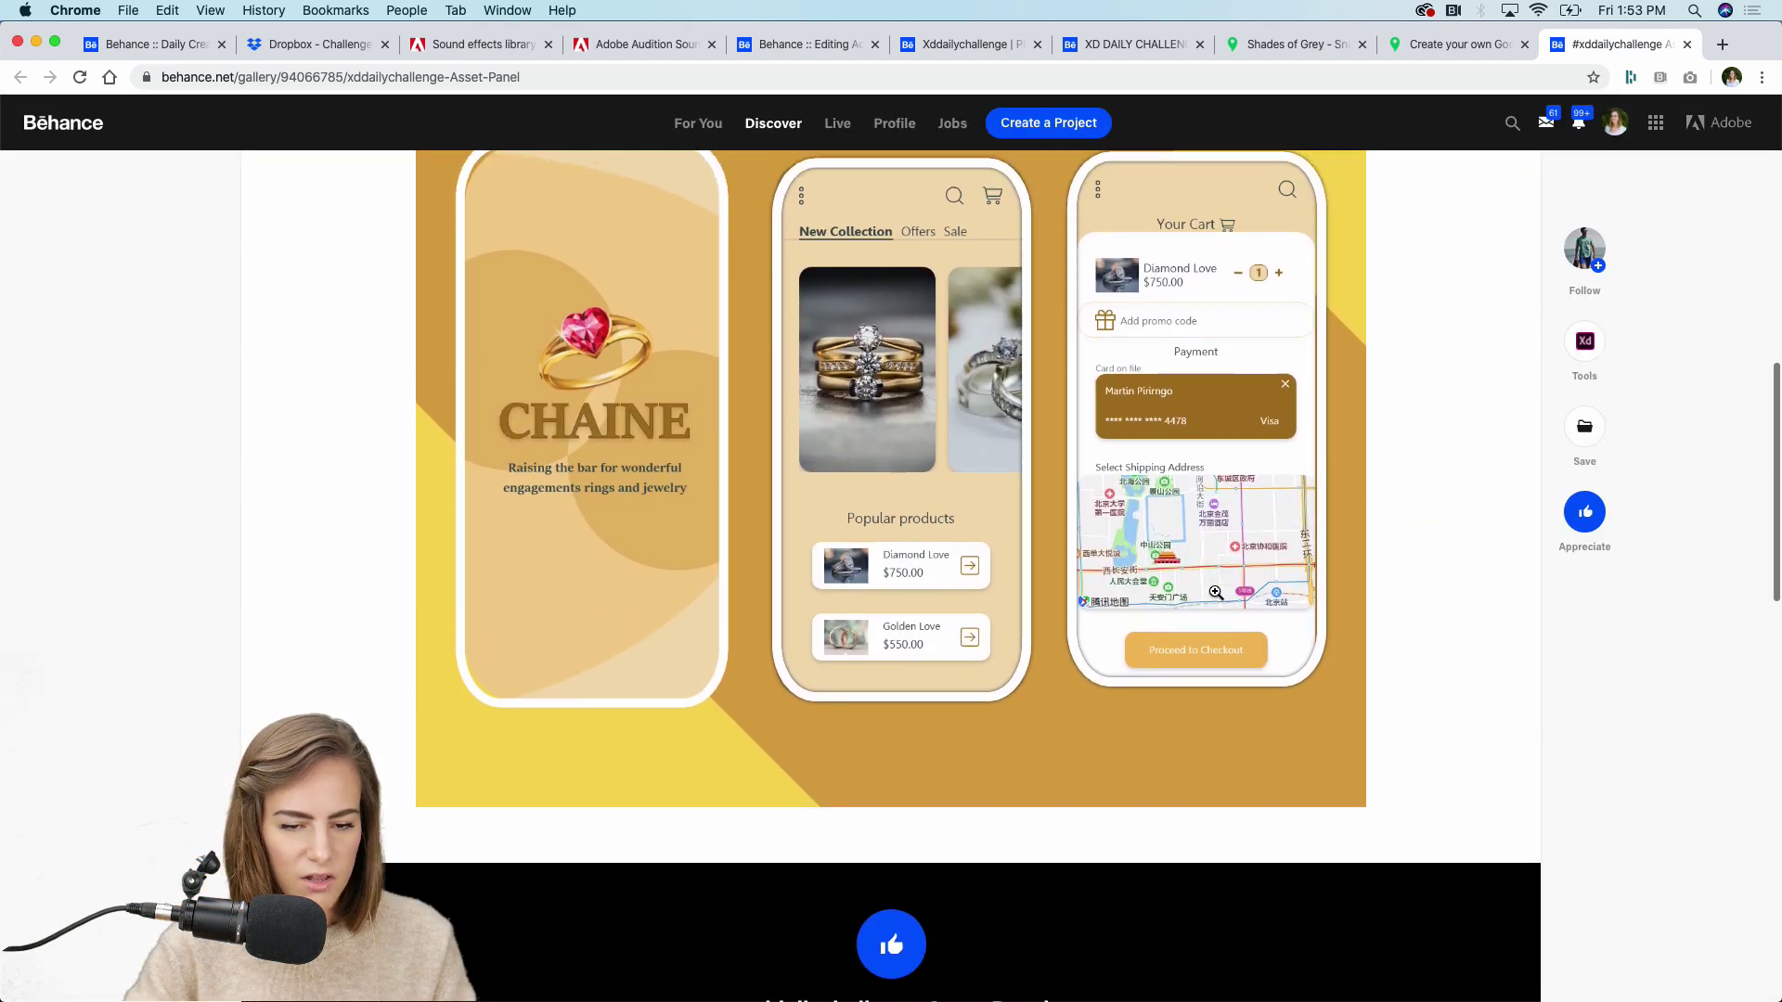
{"action": "scroll", "coordinate": [1216, 592], "scroll_direction": "up", "scroll_amount": 2}
{"action": "scroll", "coordinate": [1215, 592], "scroll_direction": "up", "scroll_amount": 1}
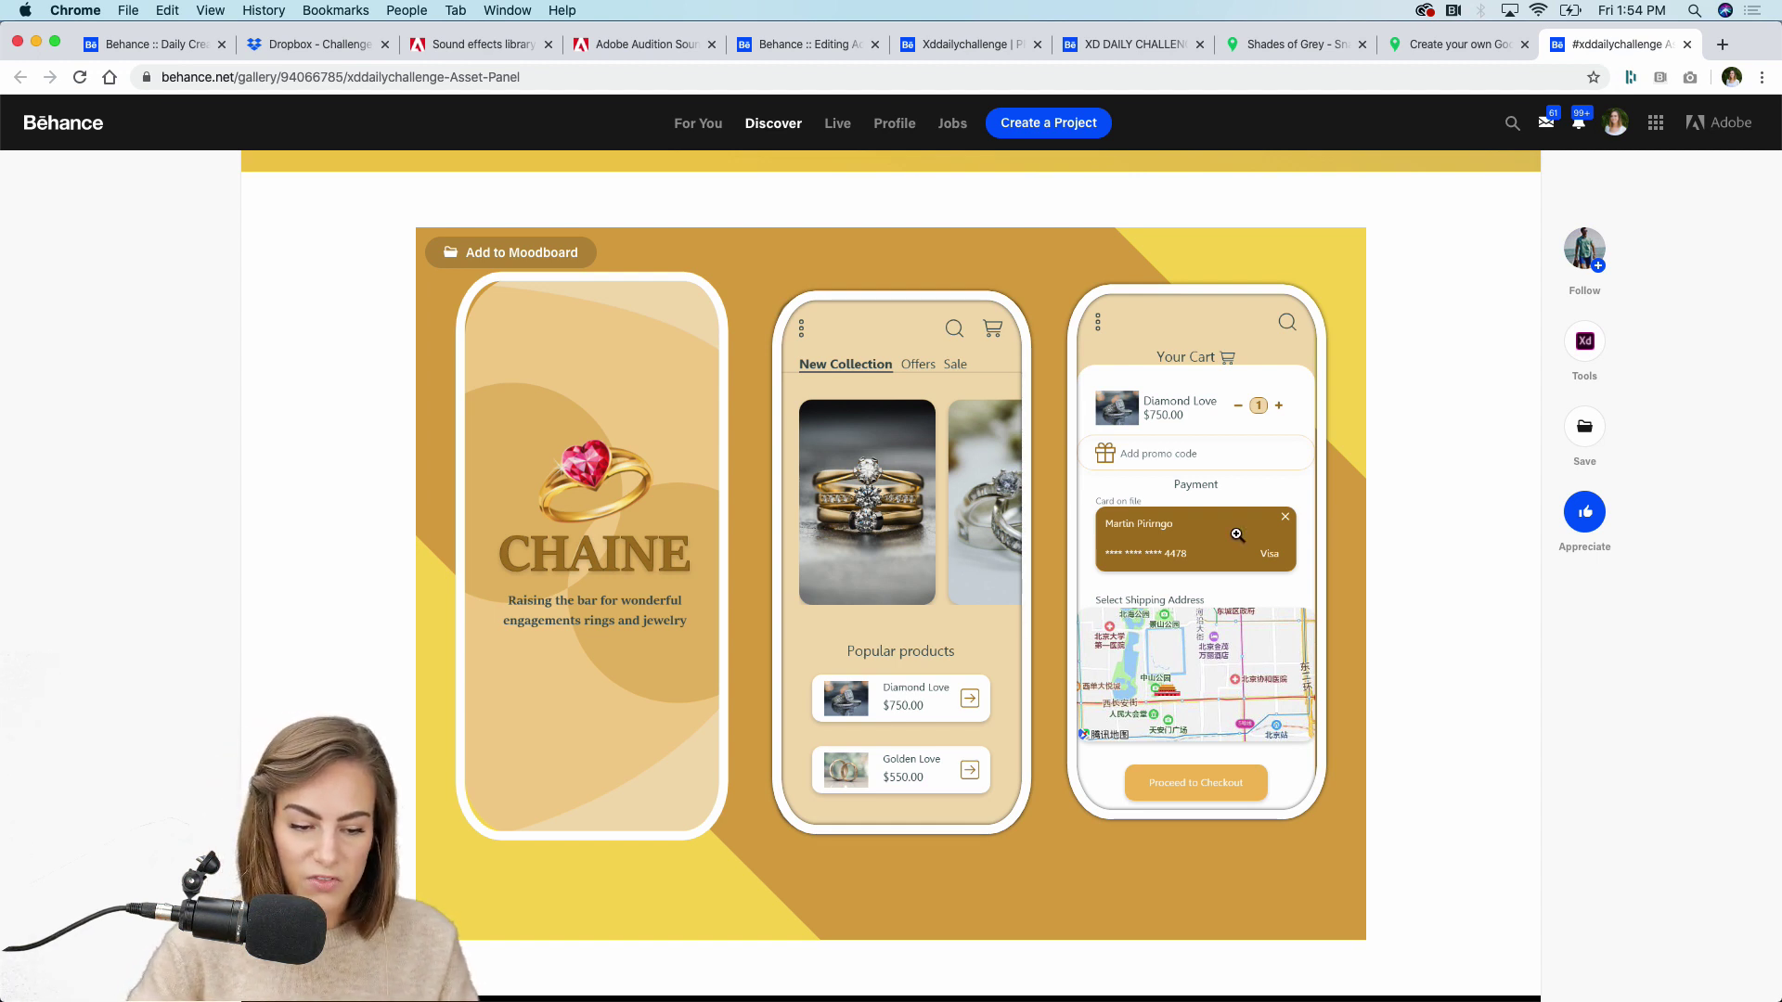
{"action": "scroll", "coordinate": [1236, 535], "scroll_direction": "up", "scroll_amount": 10}
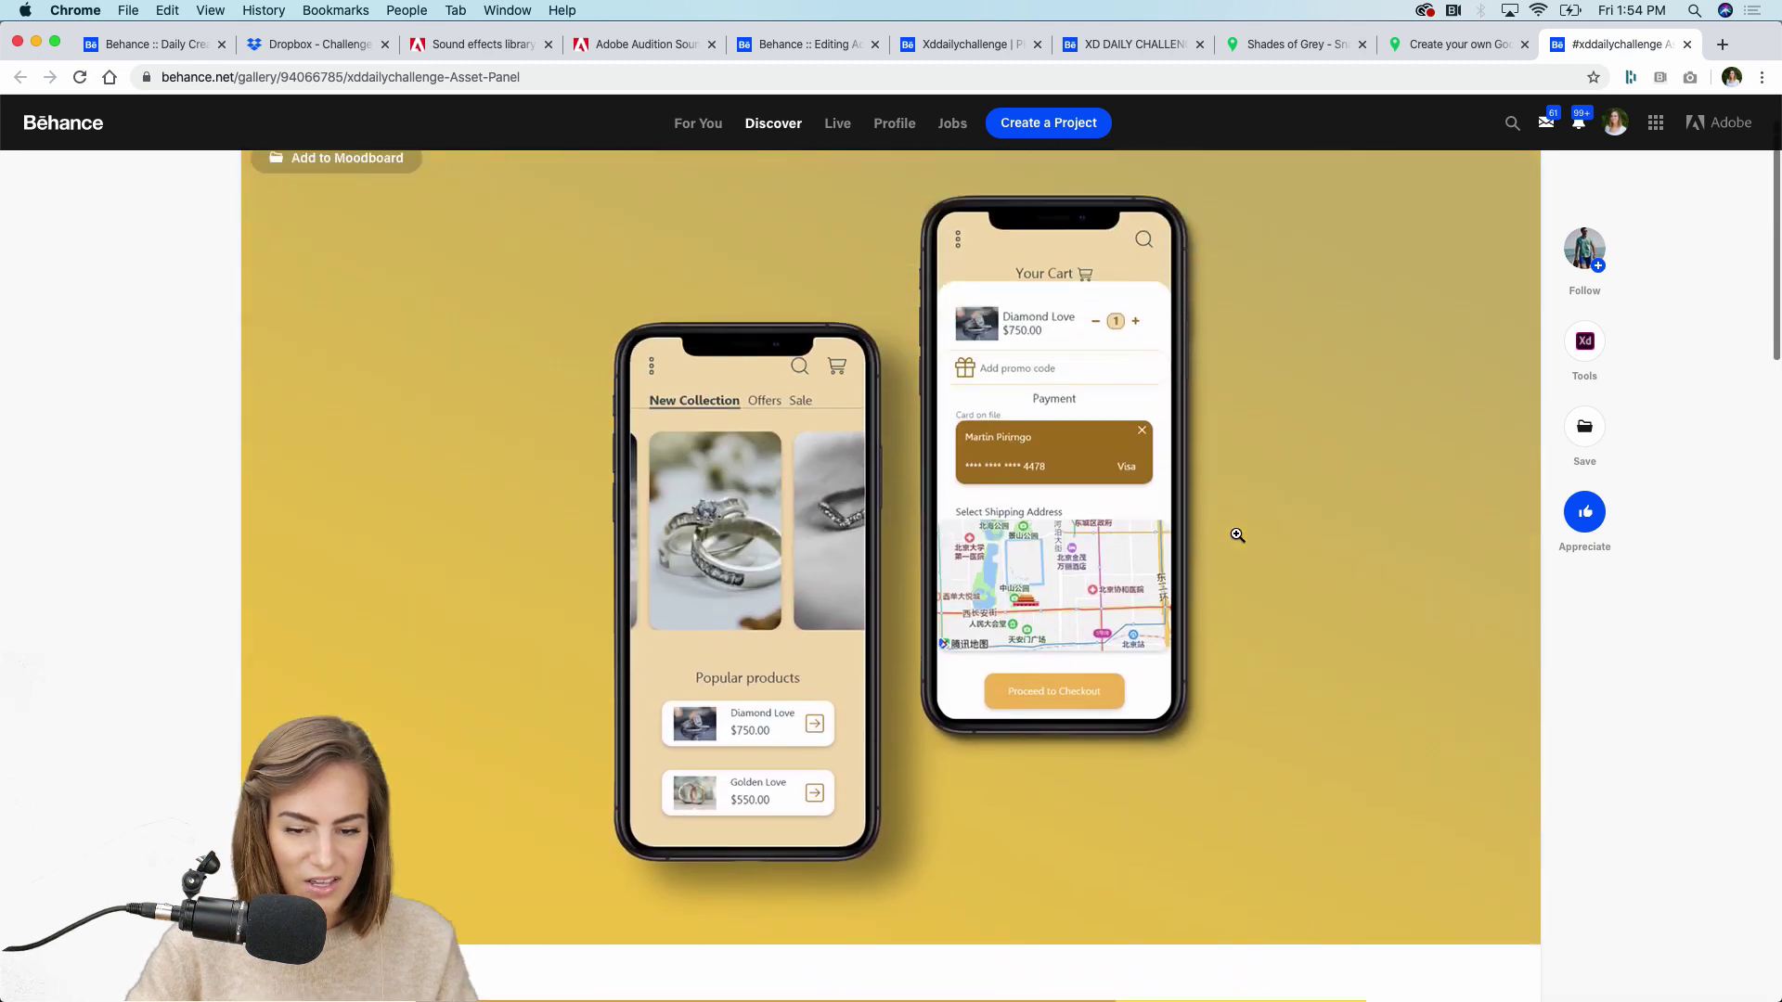
{"action": "scroll", "coordinate": [1236, 535], "scroll_direction": "down", "scroll_amount": 2}
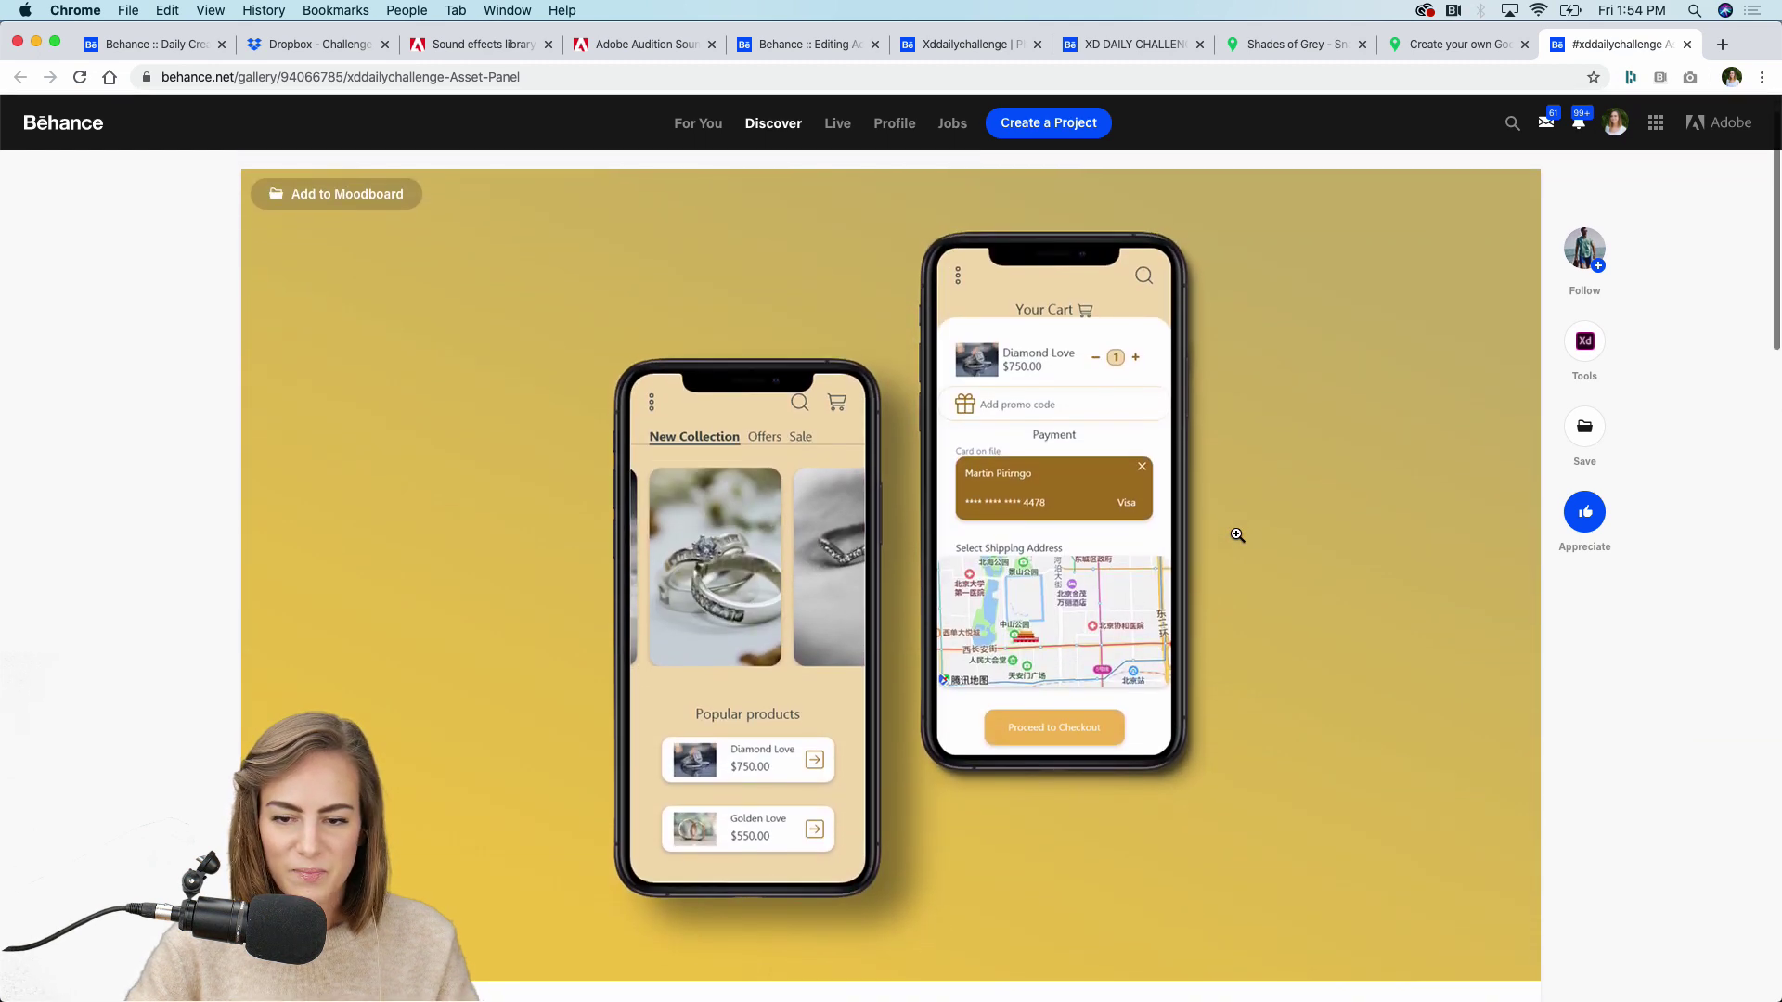
{"action": "scroll", "coordinate": [1236, 535], "scroll_direction": "up", "scroll_amount": 1}
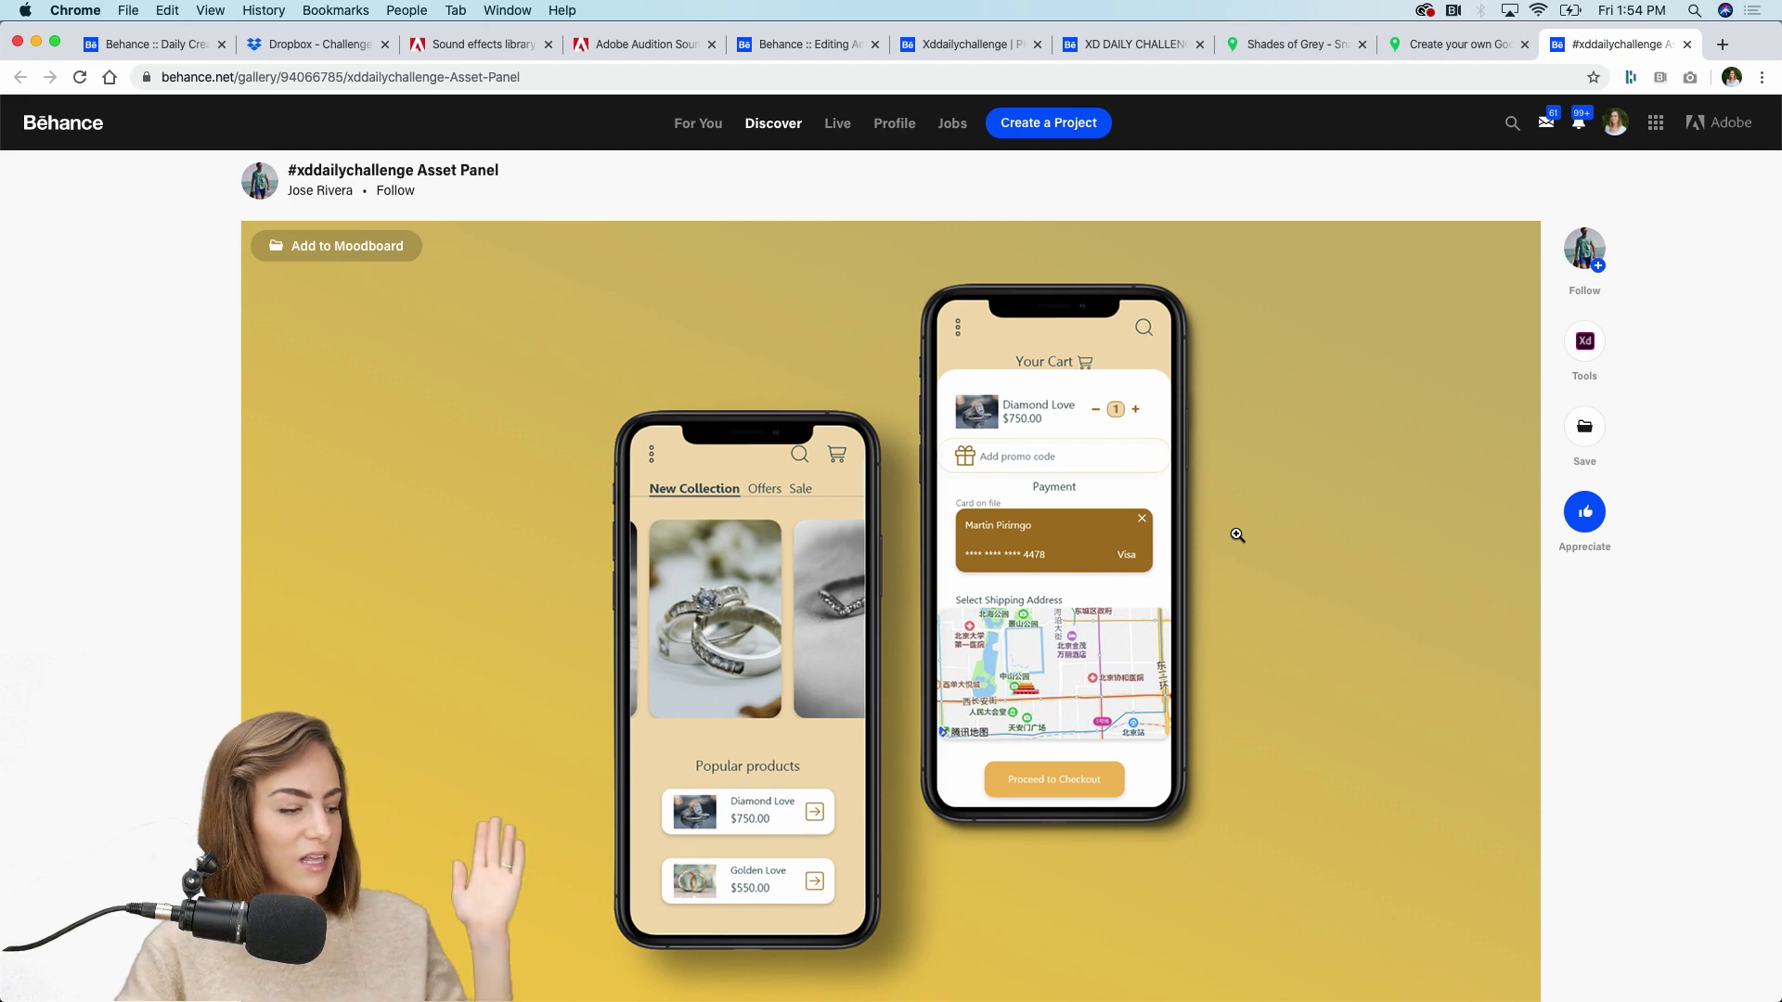